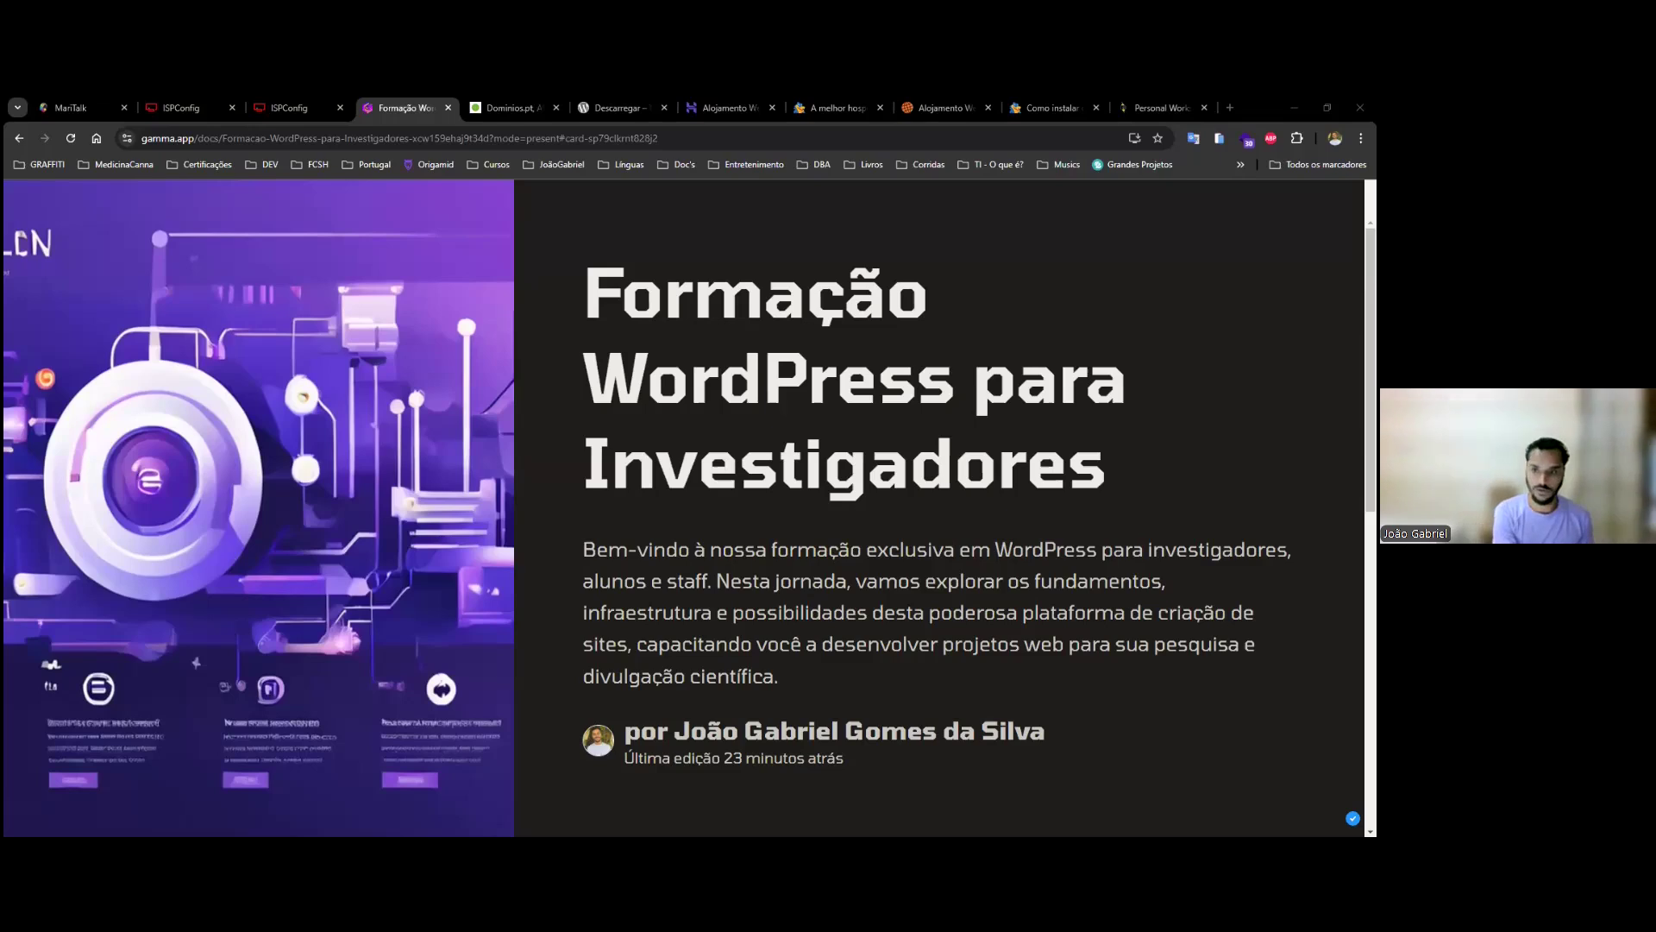
Step: Advance the Gamma deck from the title slide to 'O que é o WordPress?', covering CMS, flexibility and community
key("Right")
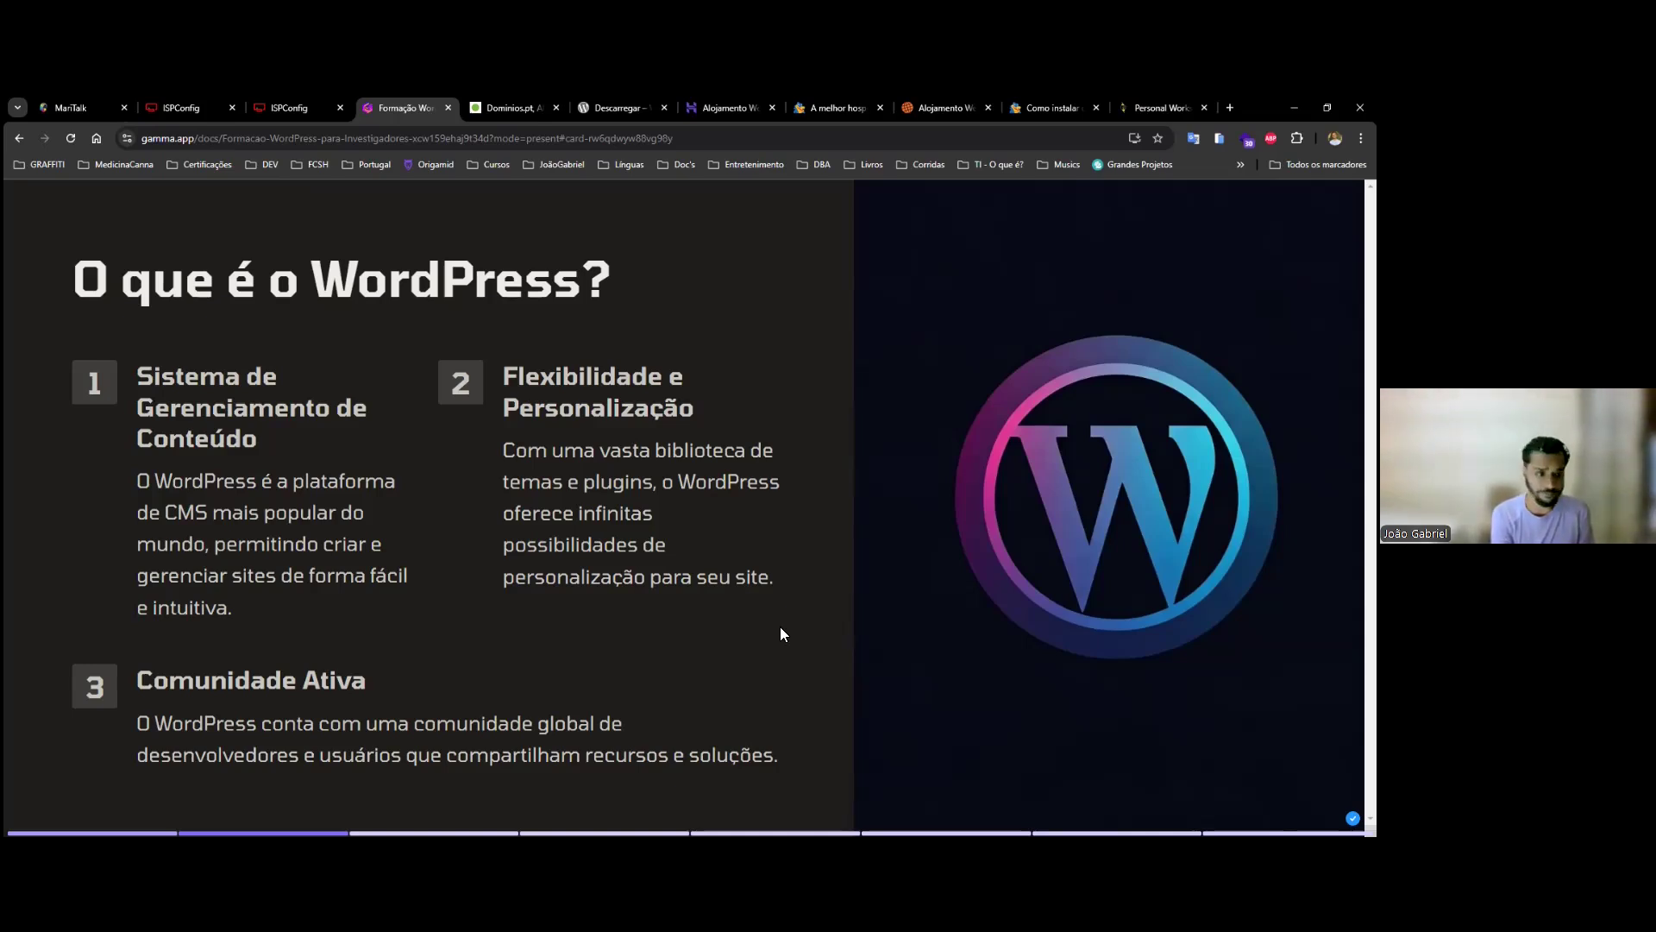
Step: Go to the next card, showing the Hospedagem, Instalação and Configurações Iniciais steps
key("Right")
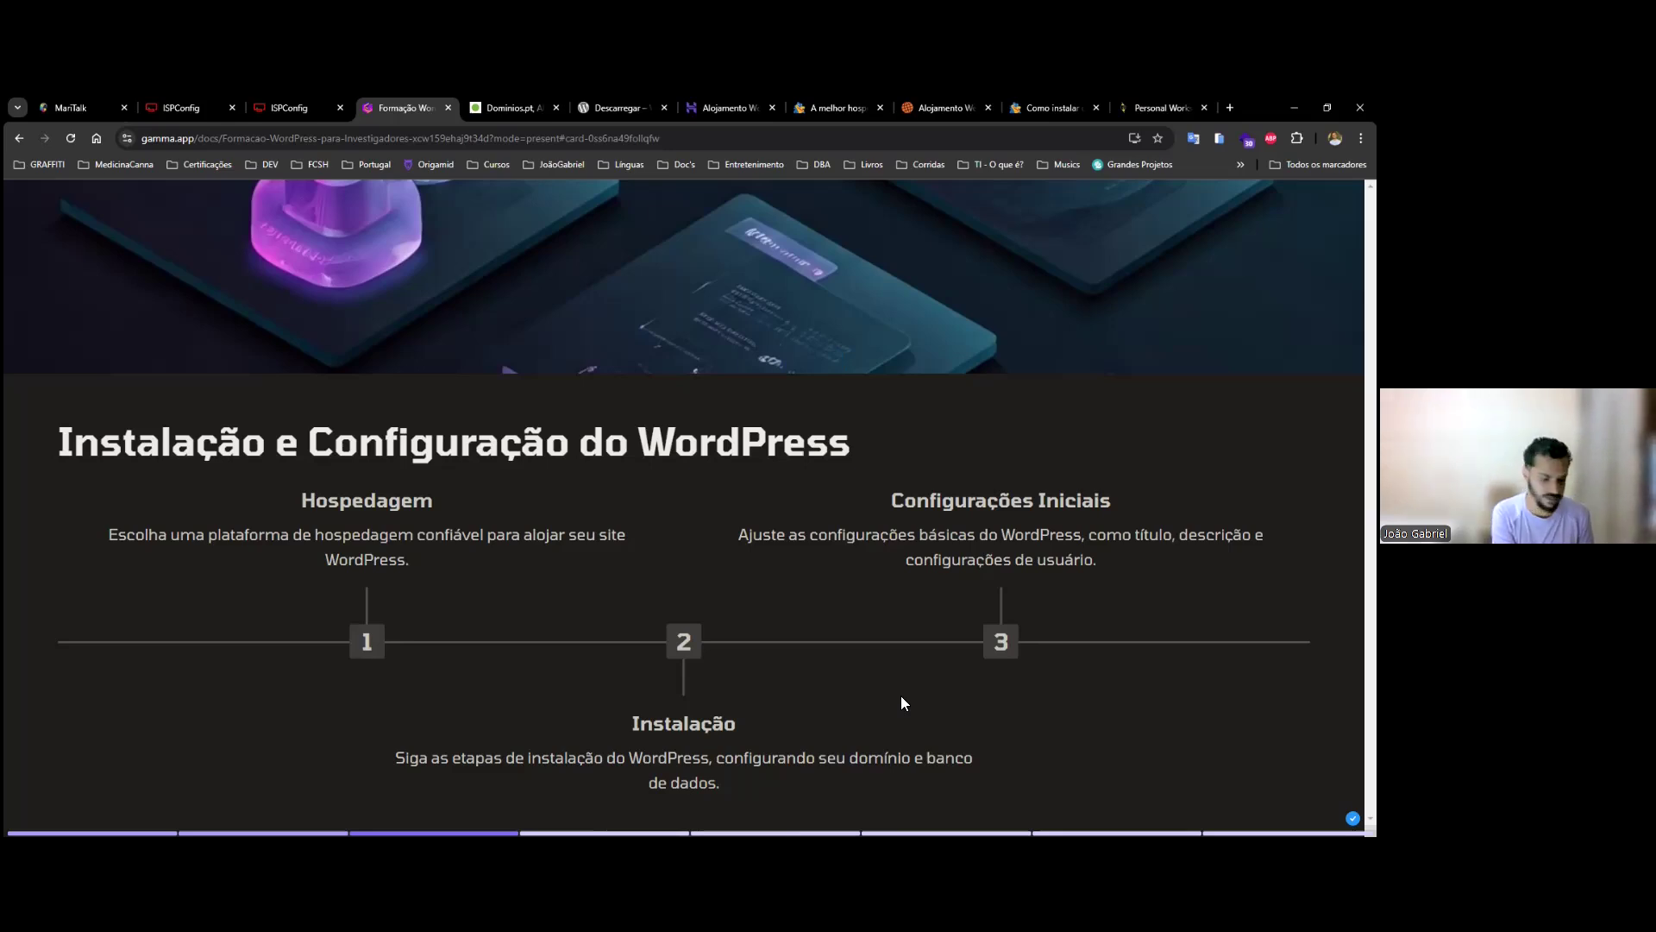
Step: Advance the presentation one card toward the 'Escolha de Temas e Plugins' slide
key("Right")
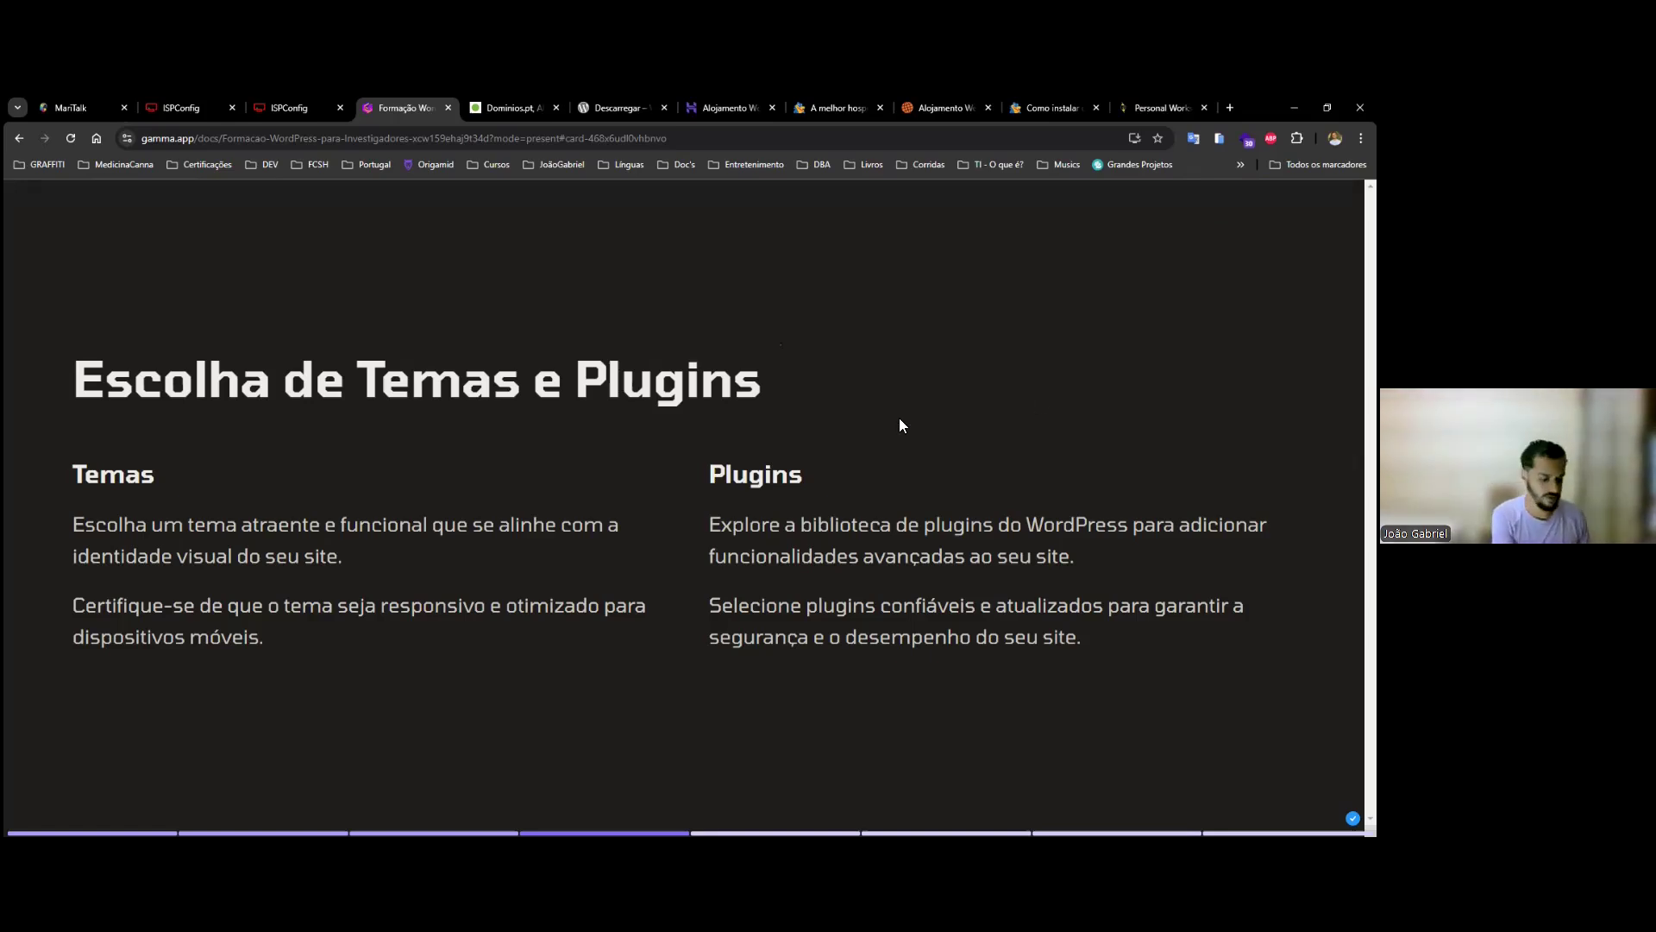
Step: Advance one card toward the four WordPress hosting options slide
key("Right")
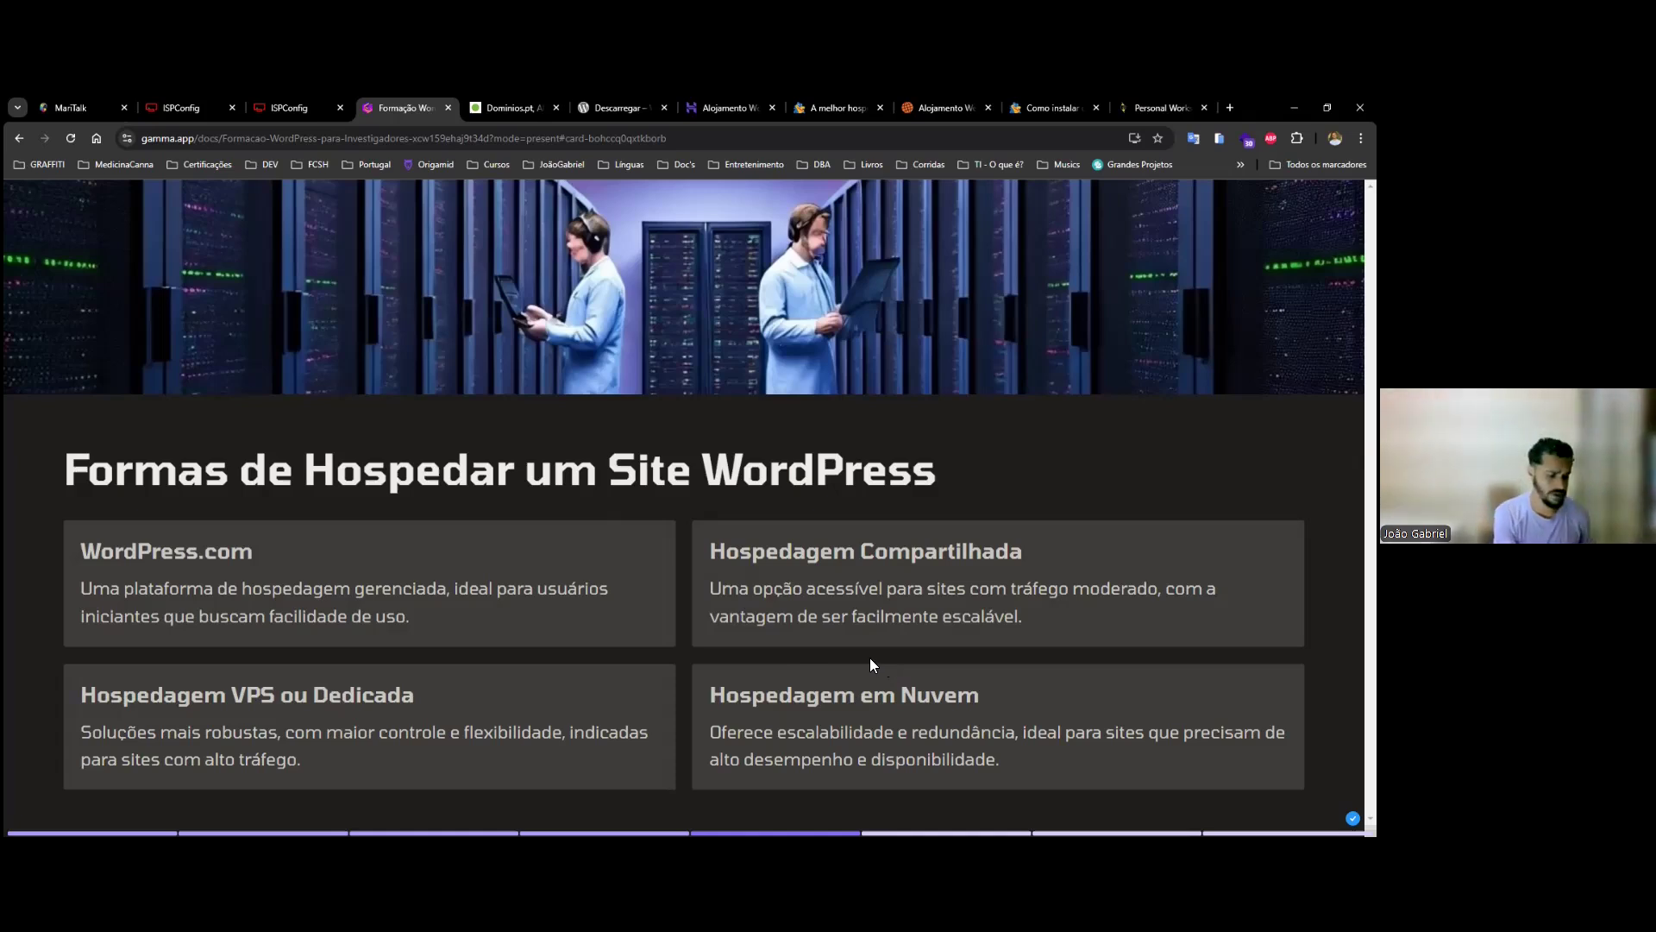
Step: Preview the backup and security slide, then step back to the hosting options slide
key("Right")
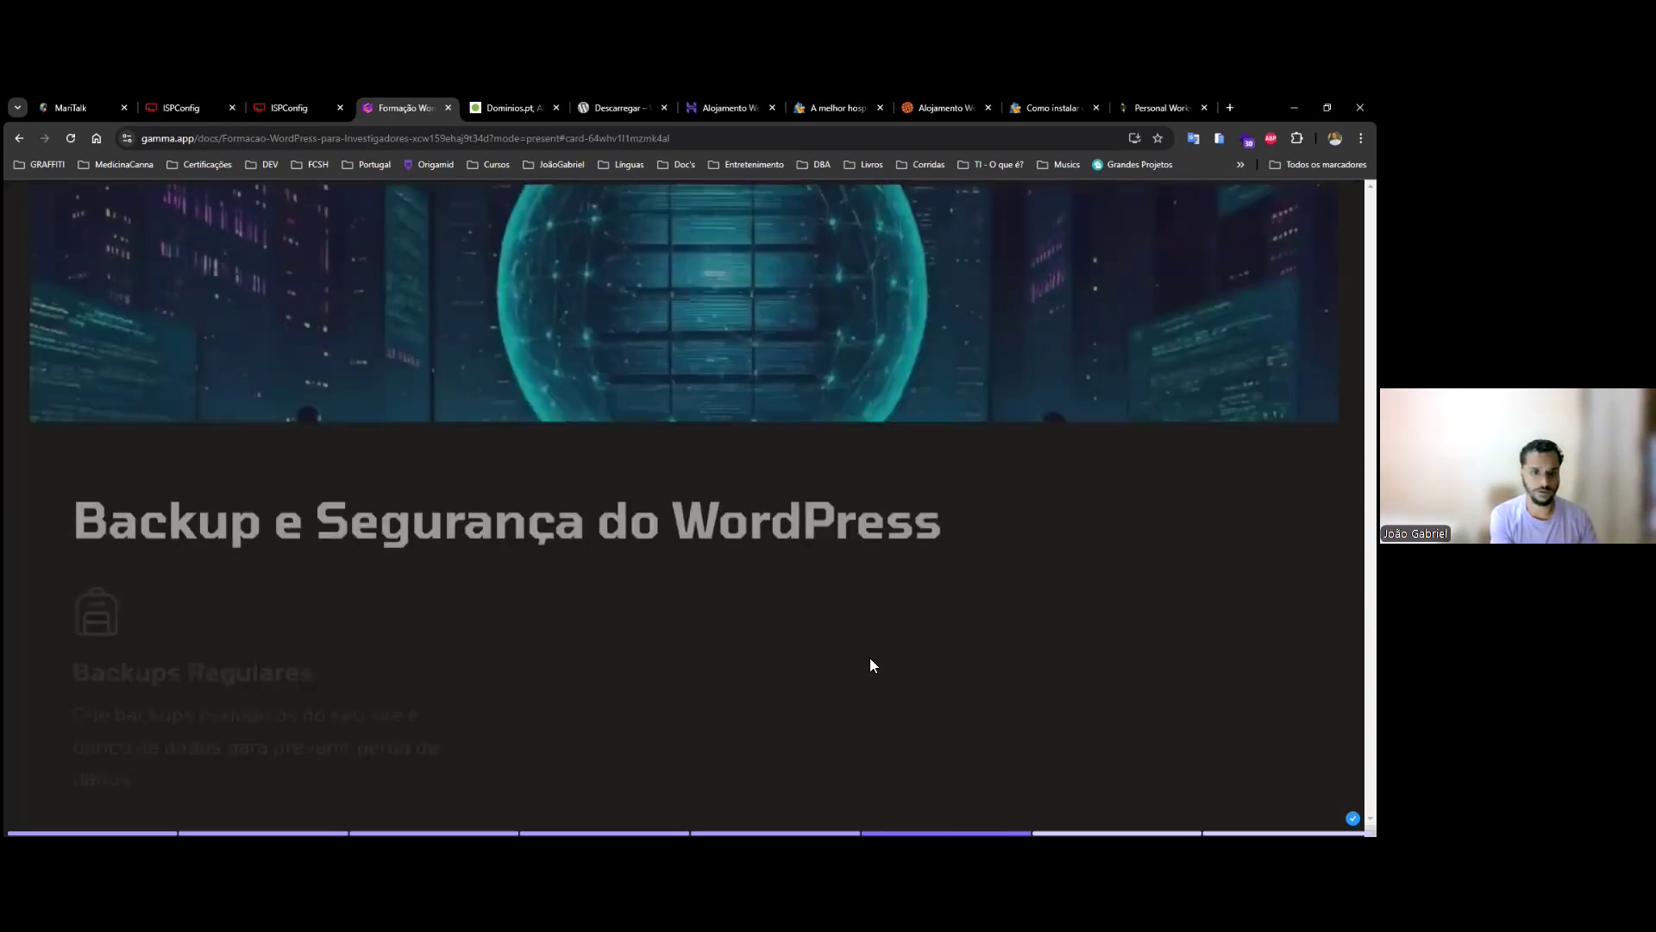
key("Left")
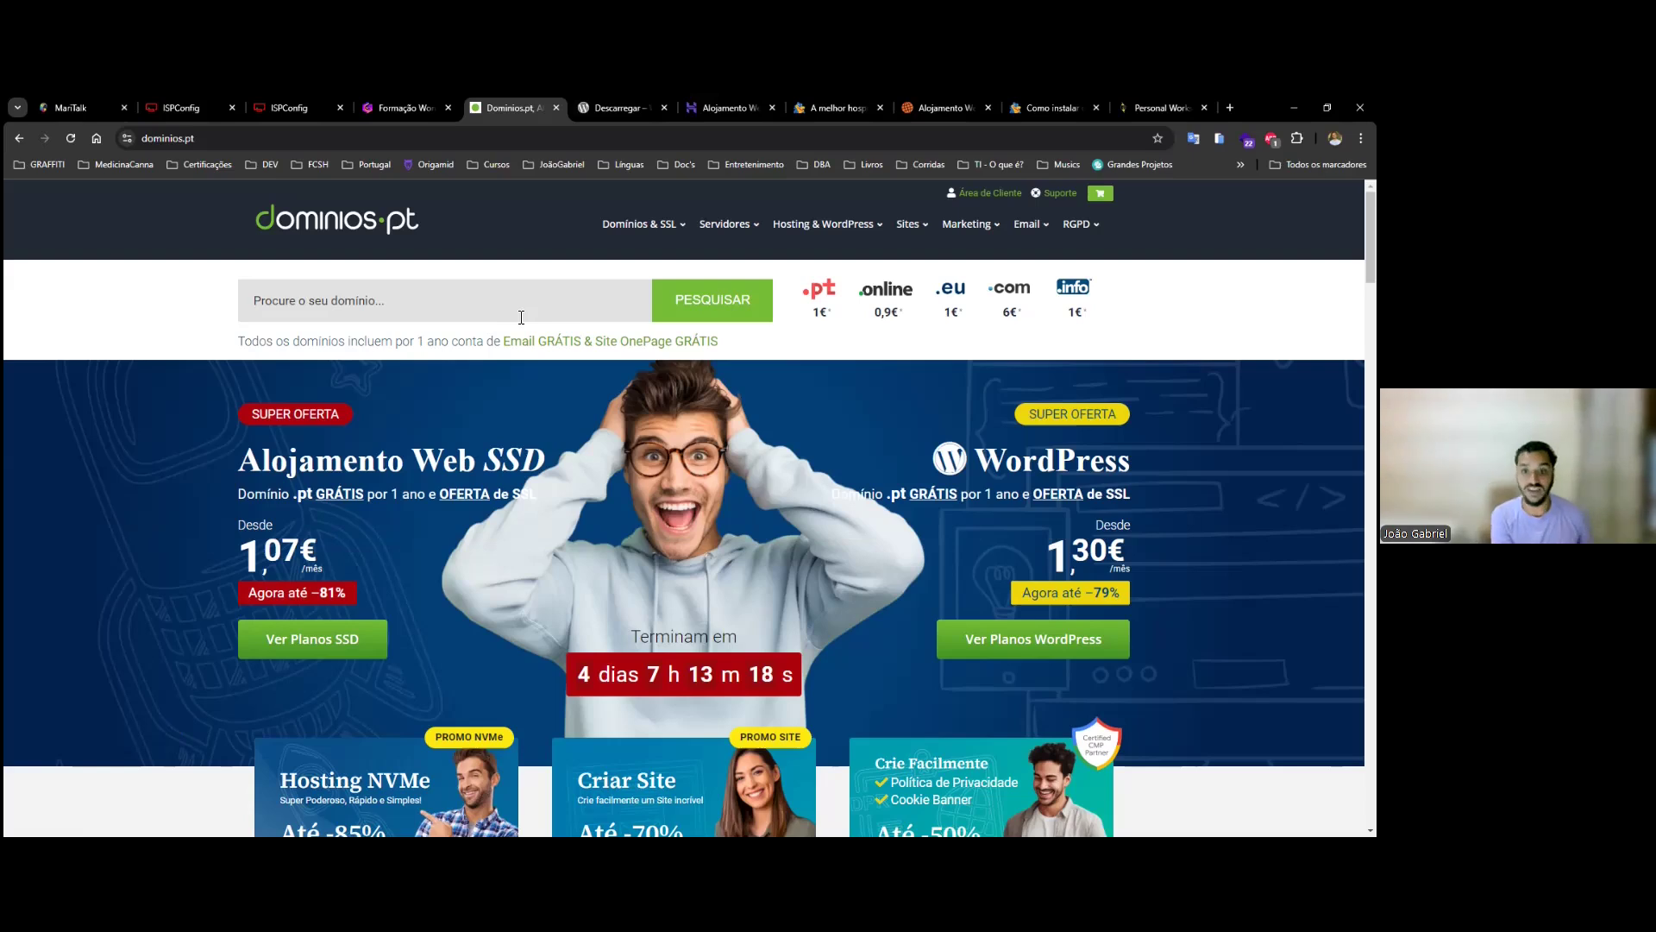
Step: Search dominios.pt for VIDAAMERICA to confirm vidaamerica.pt is available for 1 €
type("VIDAAMERICA")
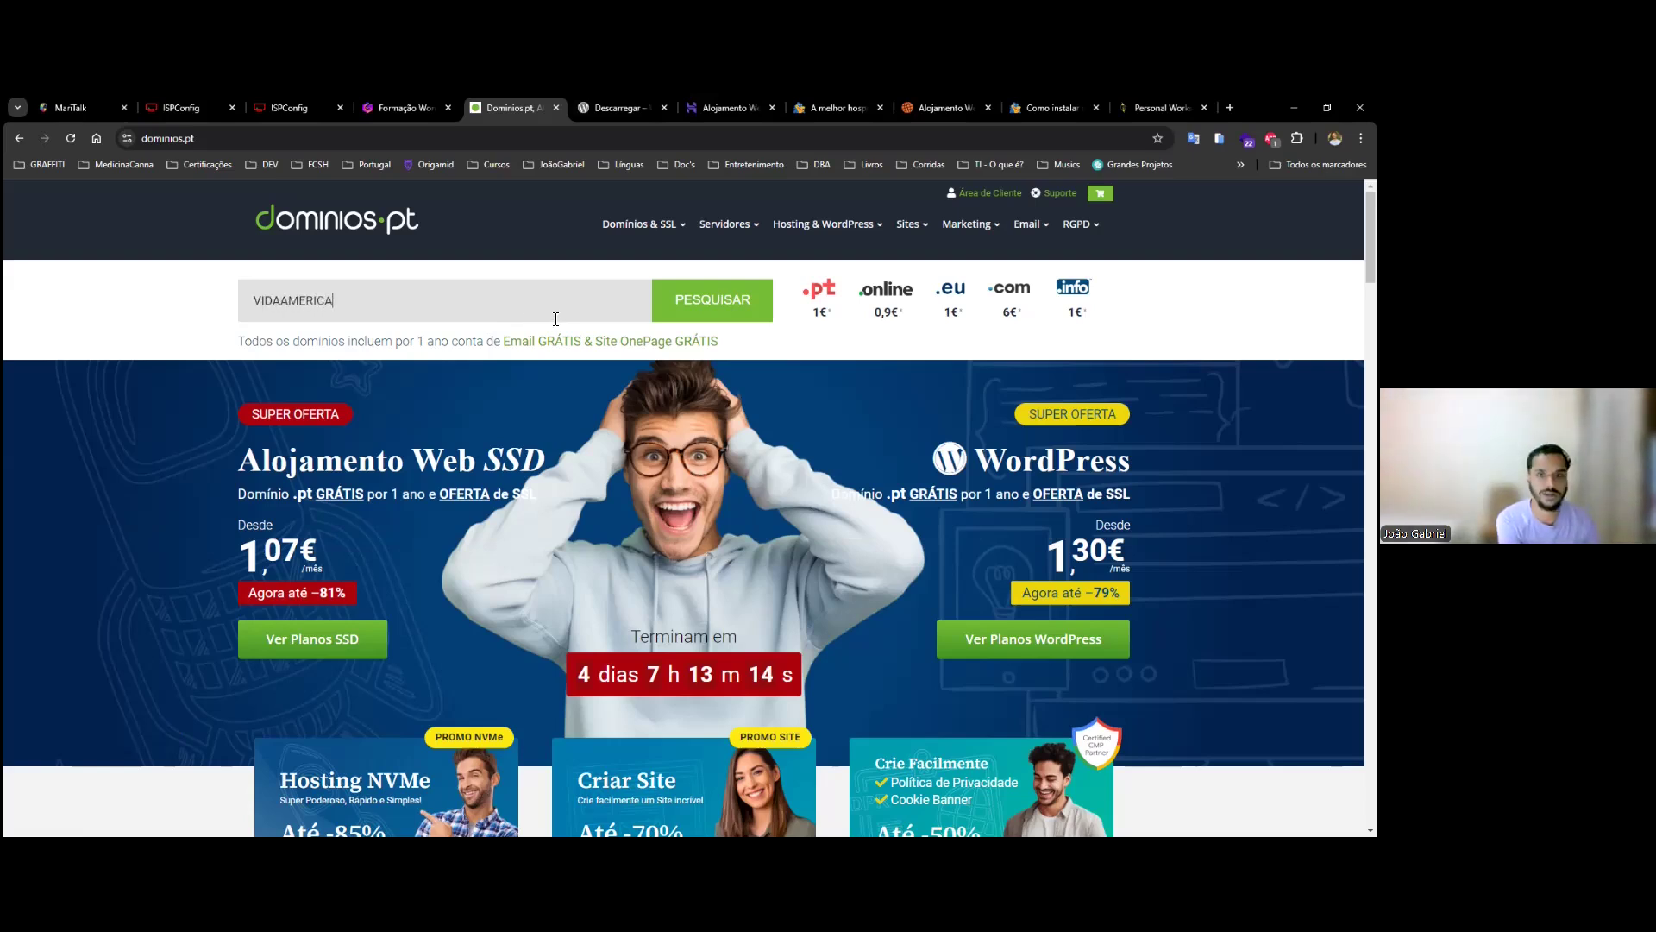
left_click(683, 301)
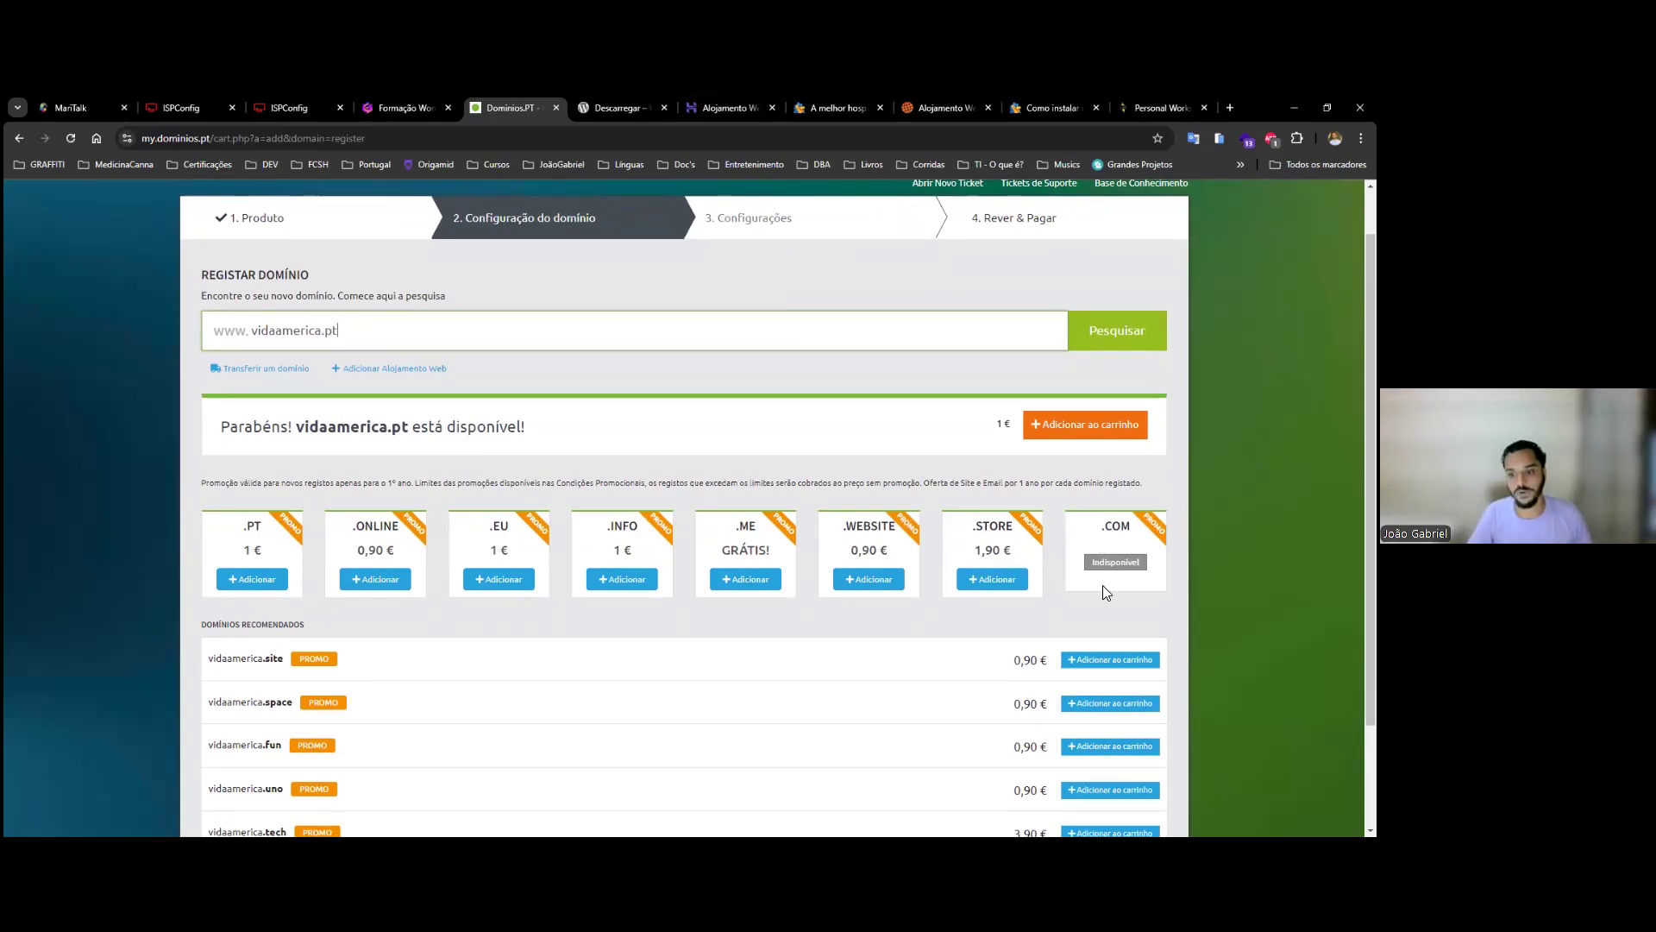
scroll(1106, 591, "down", 1)
scroll(1104, 591, "down", 1)
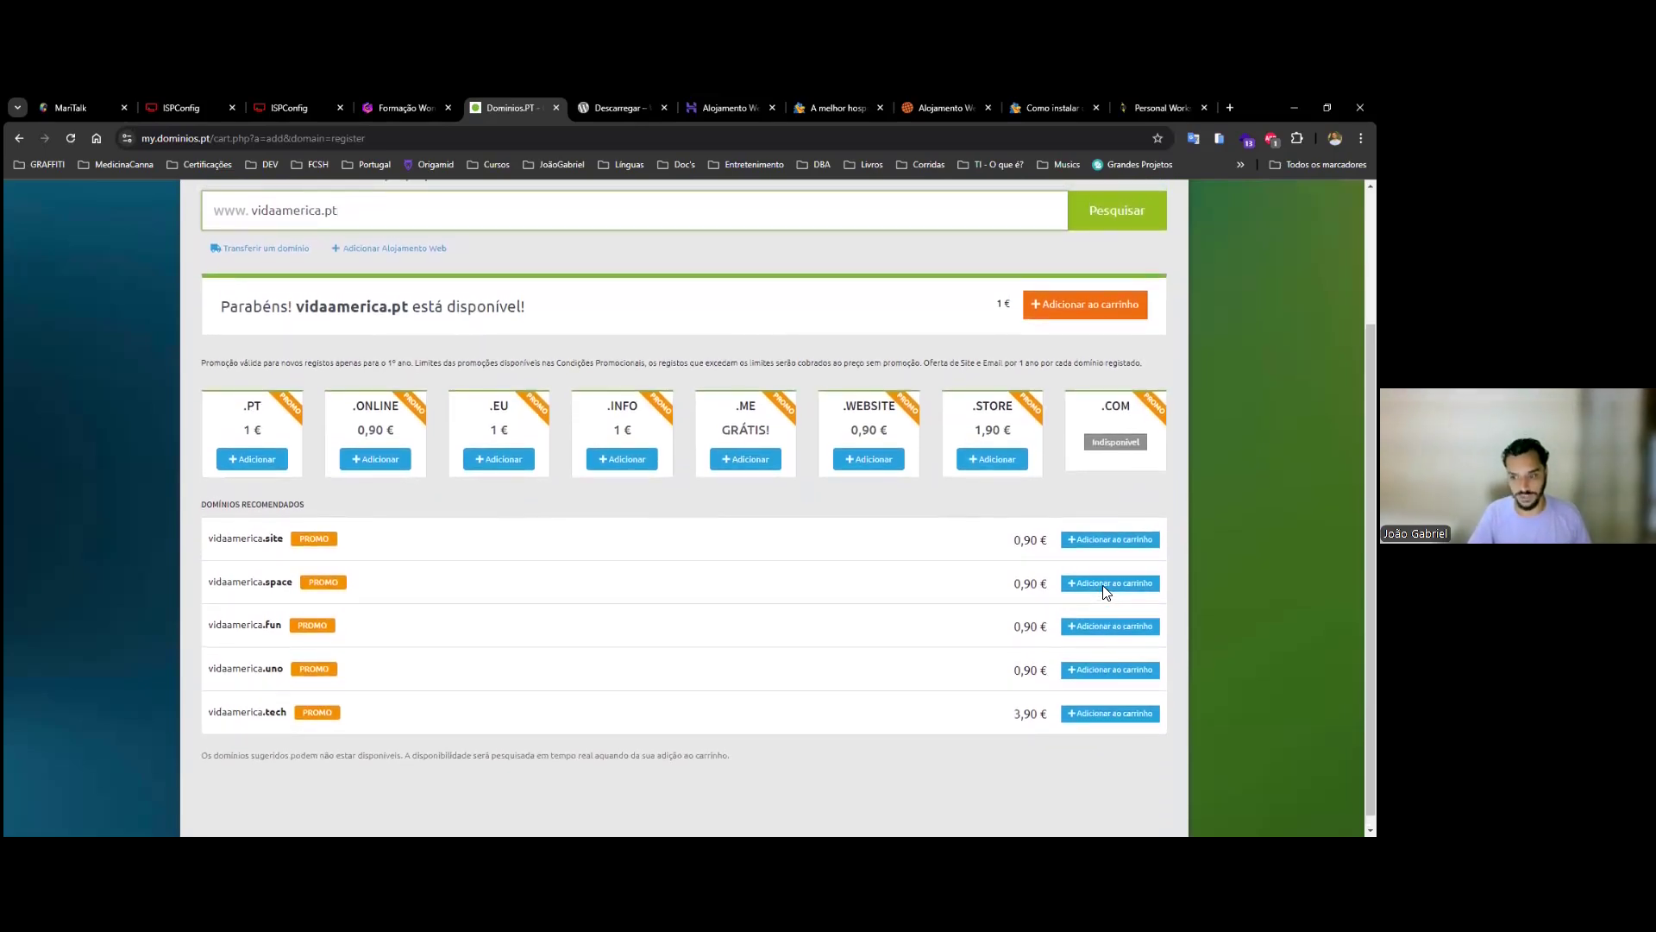
scroll(1104, 591, "up", 1)
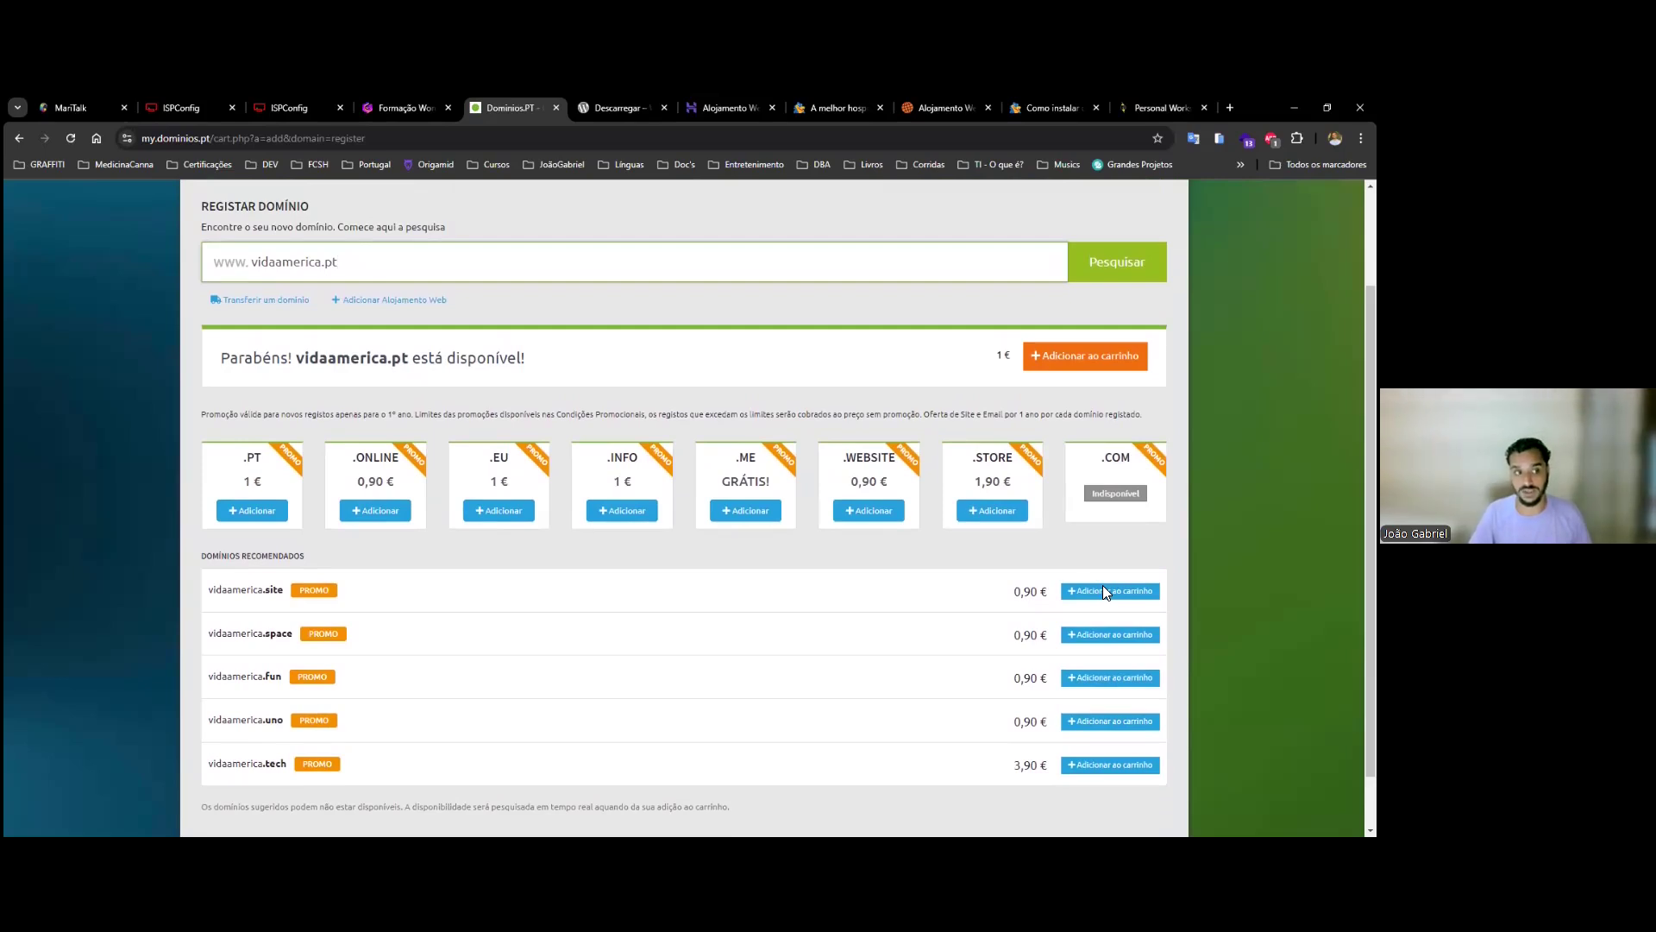
scroll(1102, 585, "up", 1)
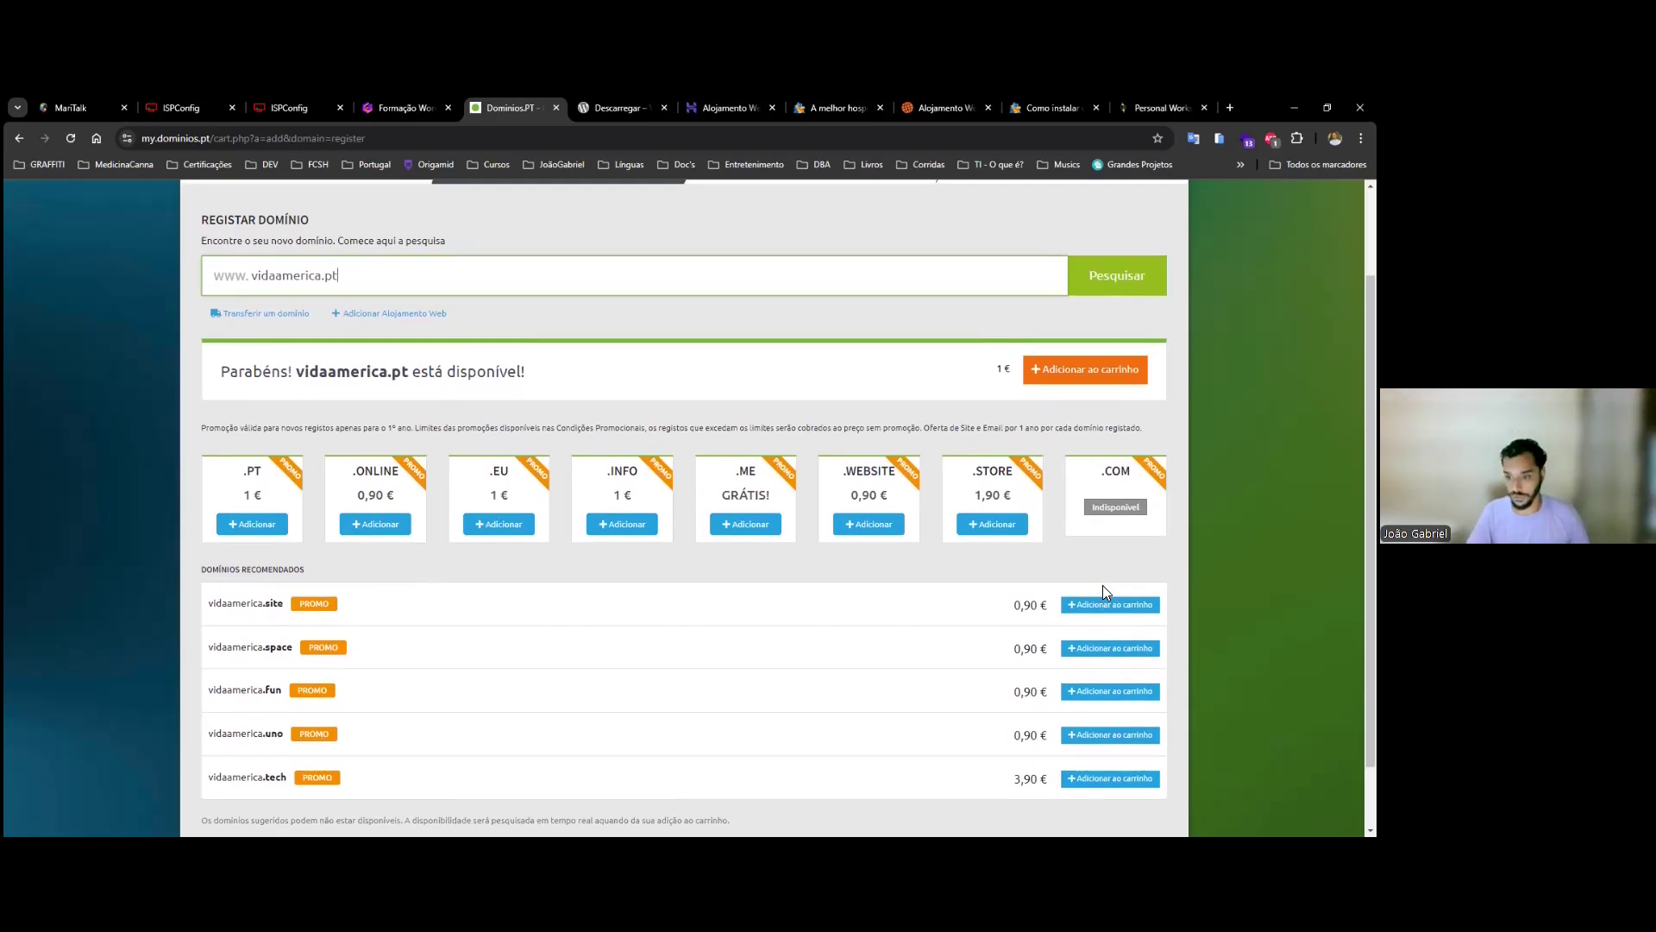
scroll(1102, 591, "up", 1)
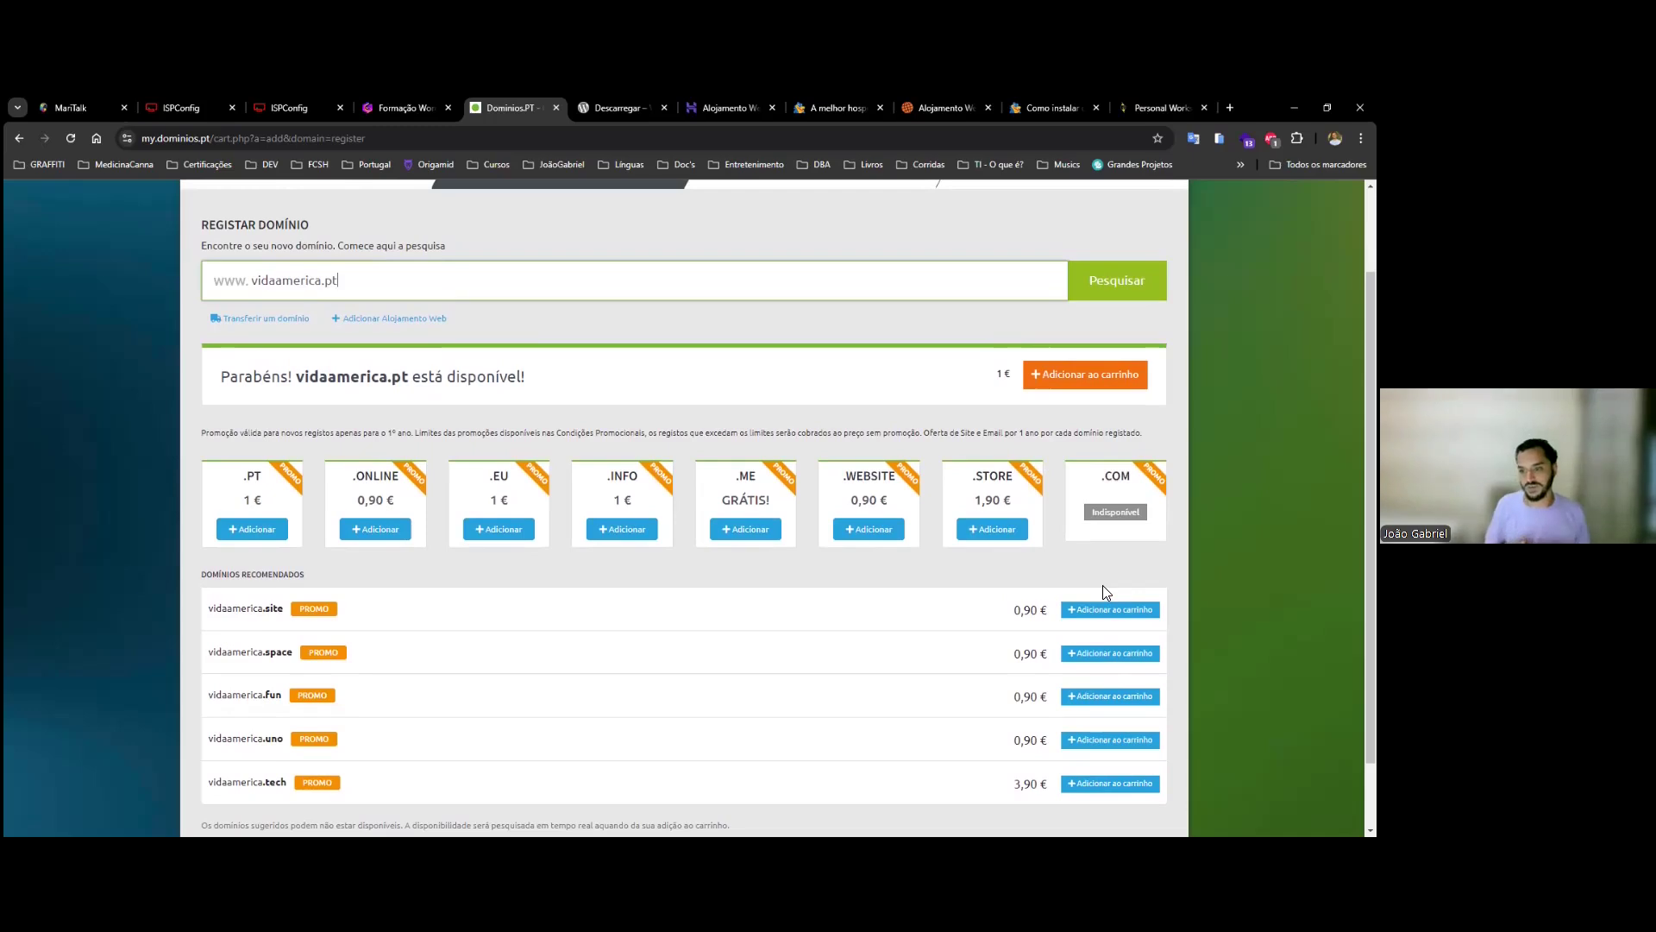
scroll(1102, 585, "up", 2)
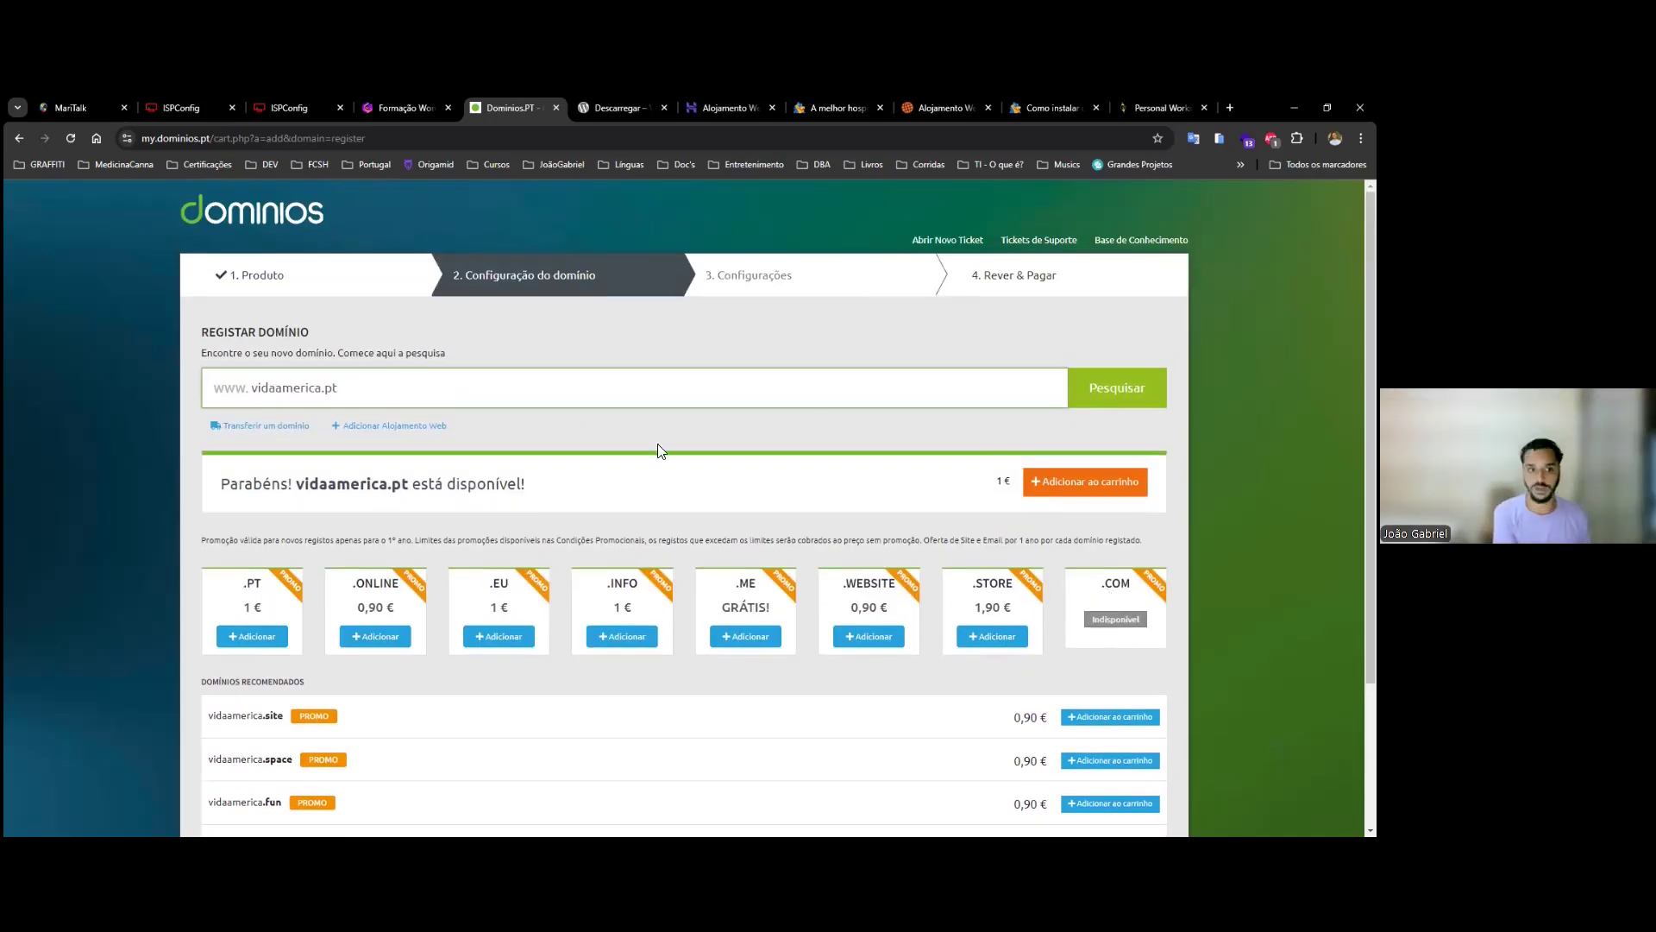
scroll(559, 418, "down", 2)
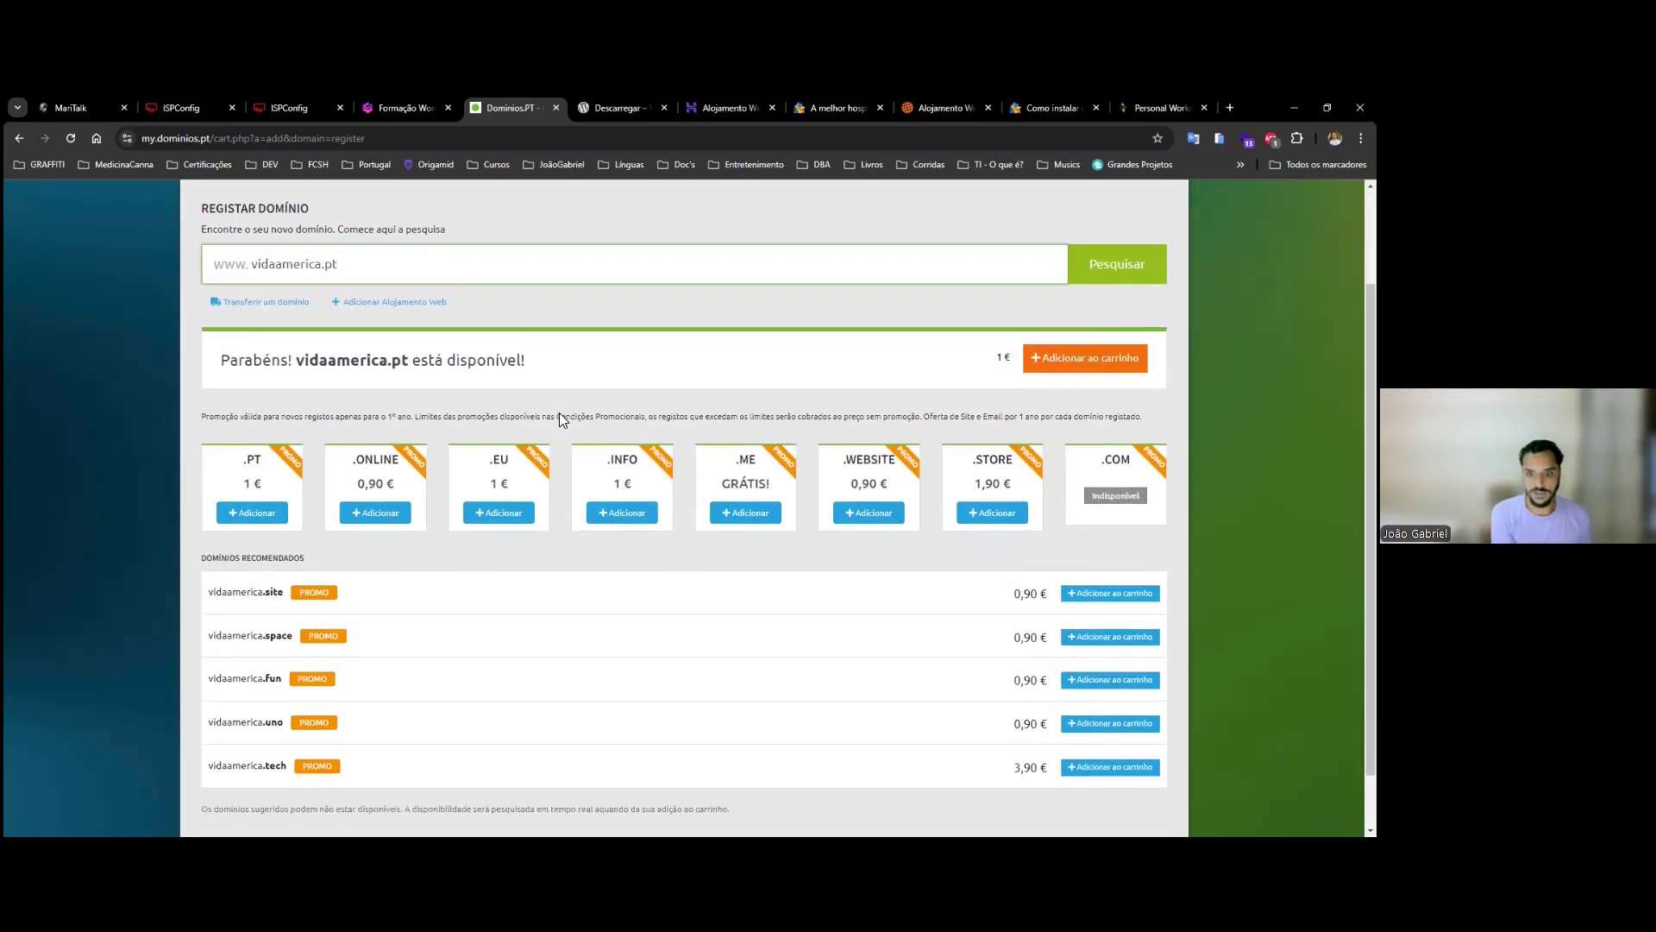
scroll(559, 418, "up", 2)
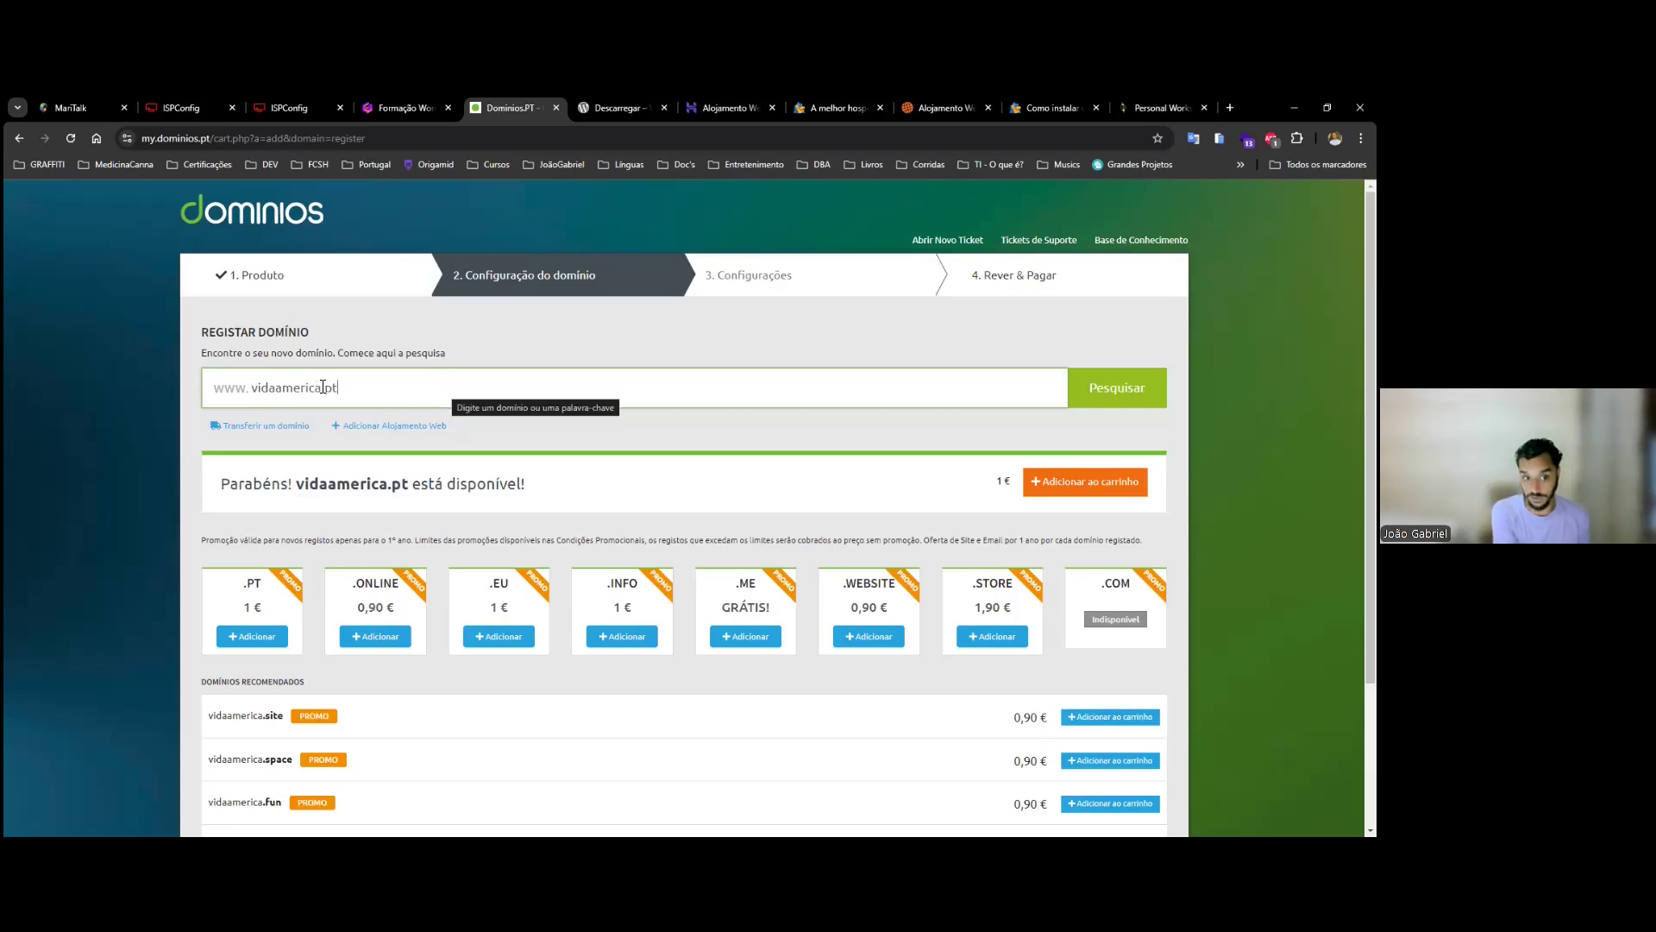
Step: Insert 'HSHDUHAOAOSJAIHSIASIJAS' before .pt, making the search vidaamericaHSHDUHAOAOSJAIHSIASIJAS.pt
double_click(323, 387)
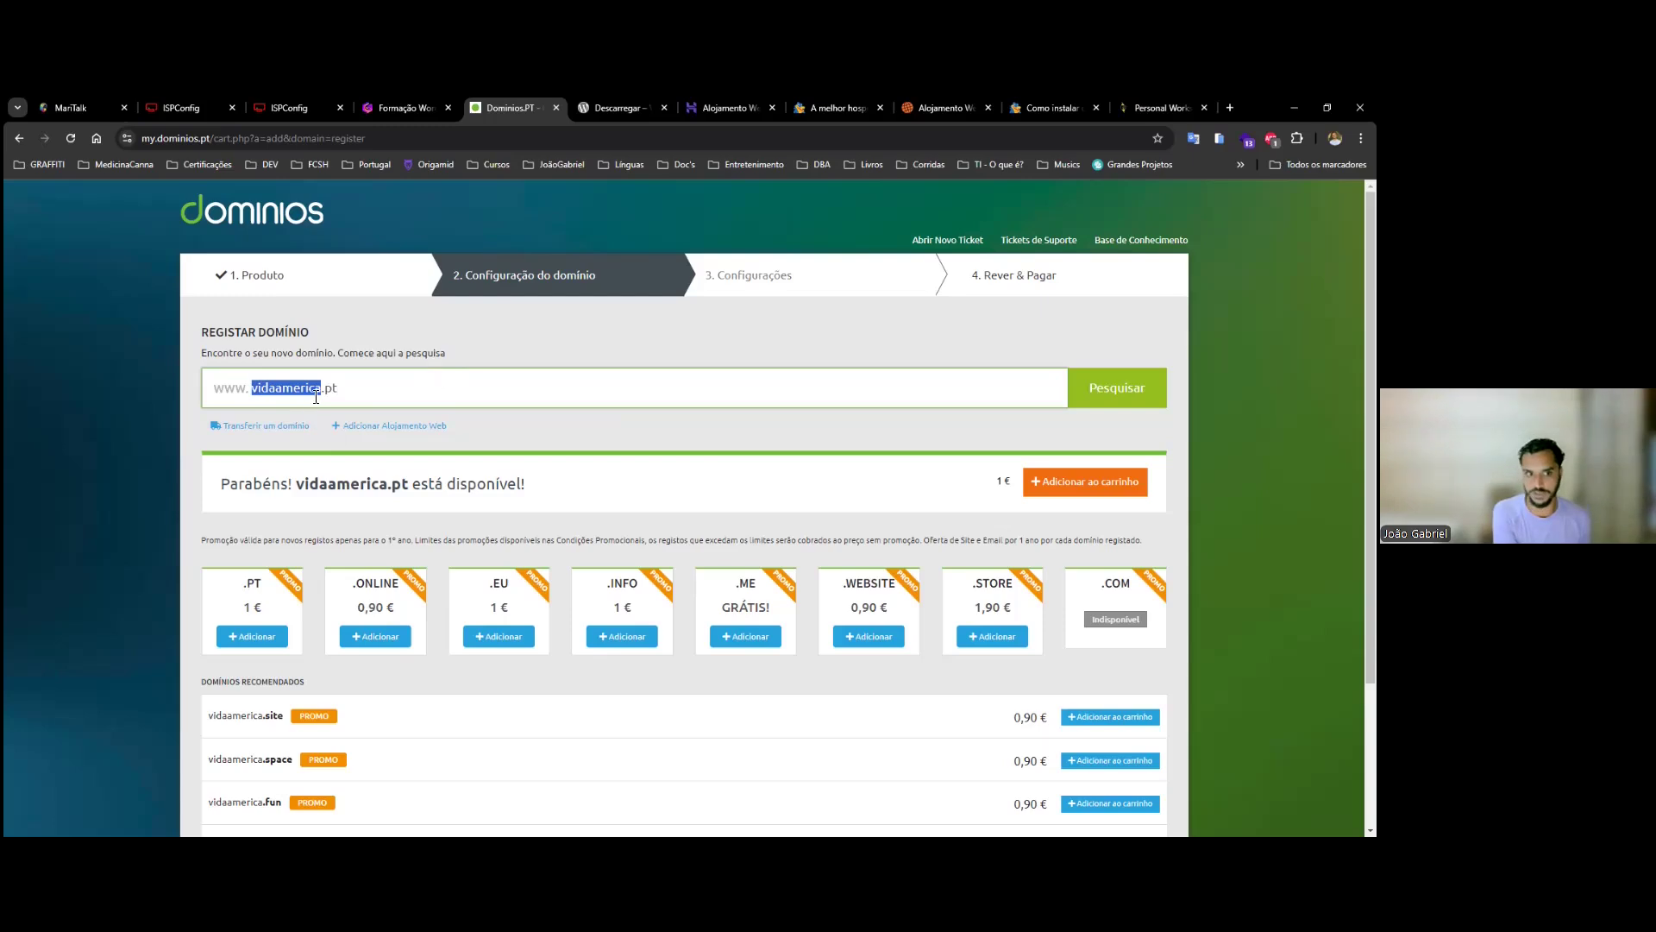
left_click(437, 393)
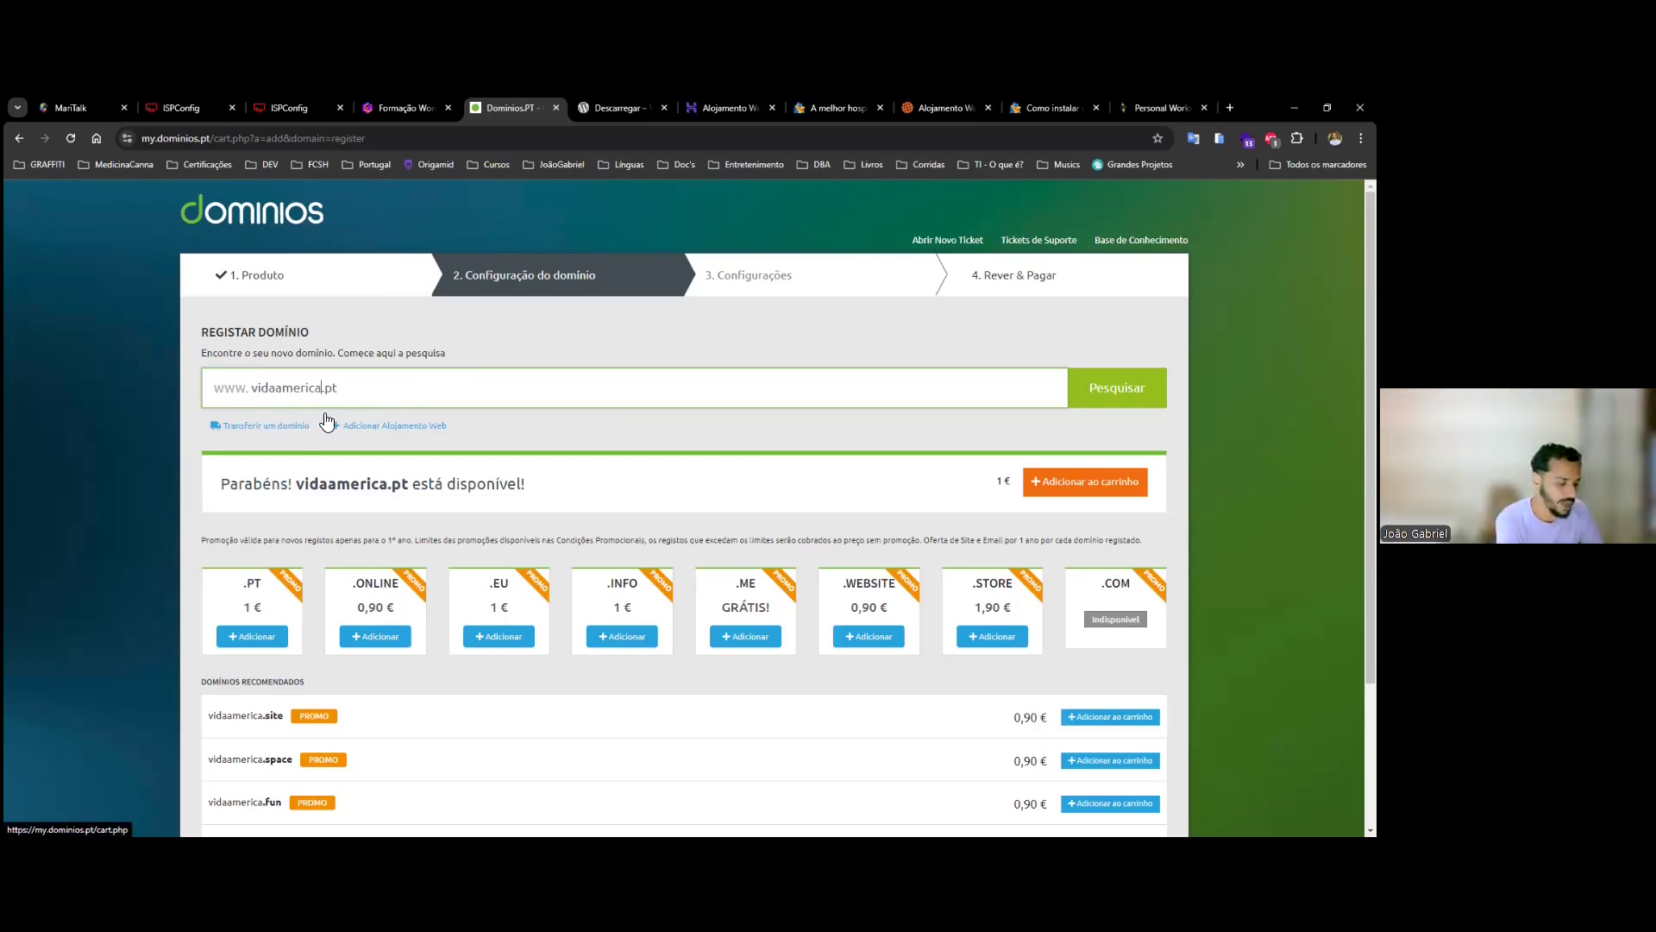
type("HSHDUHAOAOSJAIHSIASIJAS")
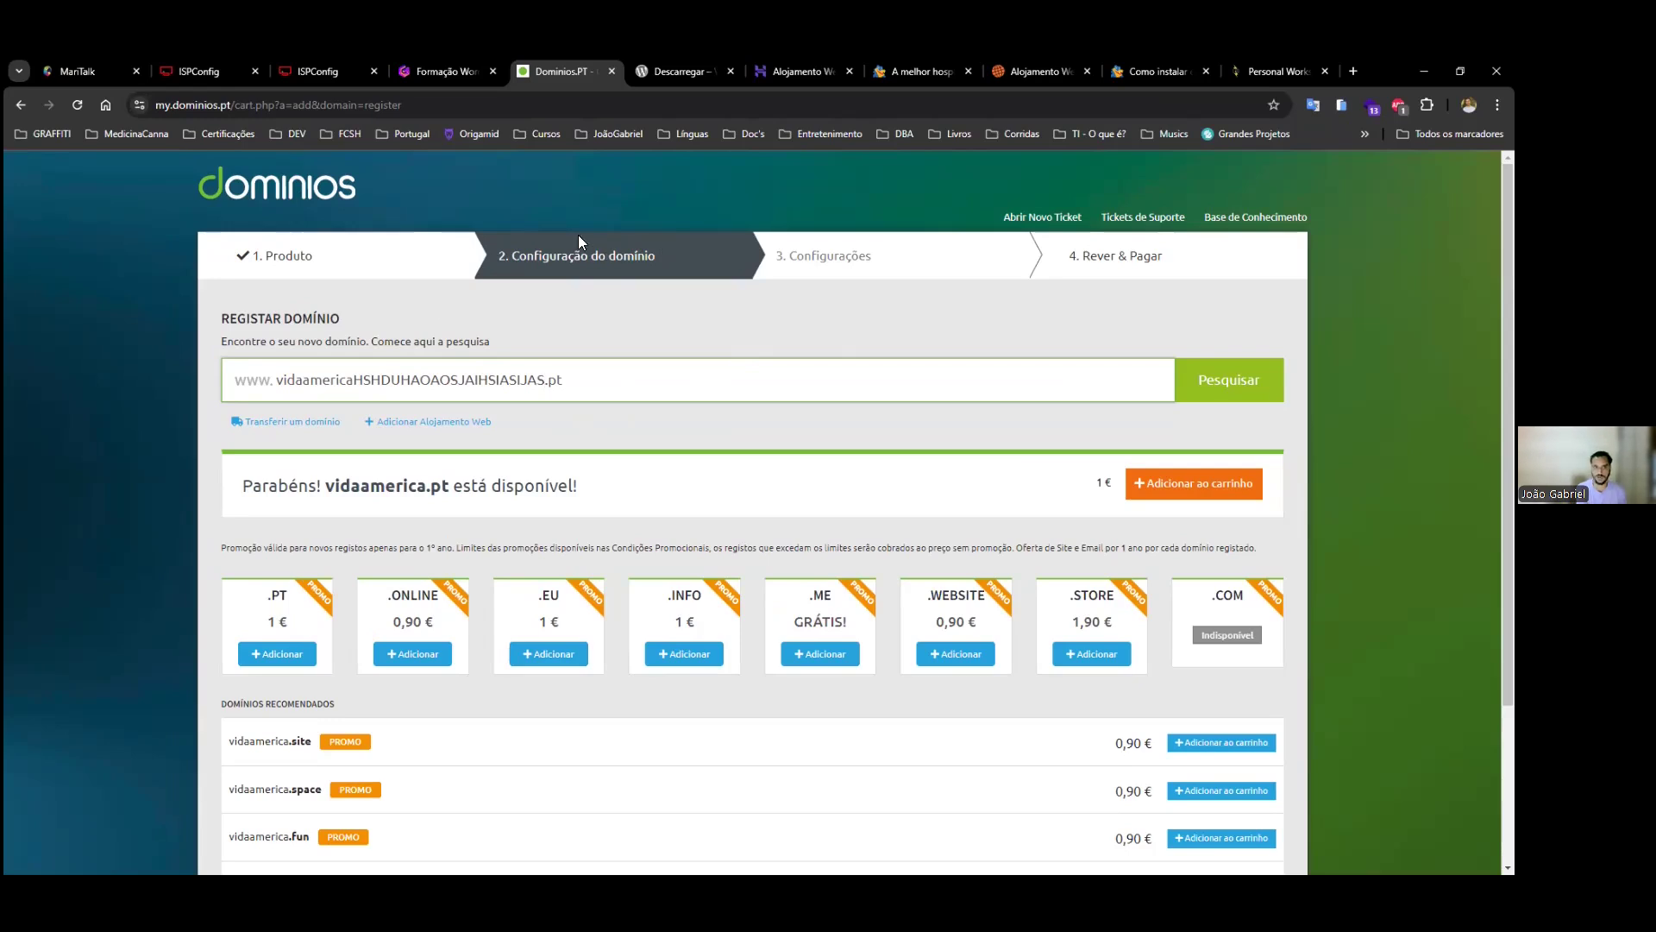
Step: Close the Dominios.PT tab and show the WordPress Portugal 'Obter o WordPress' page's full address
left_click(611, 71)
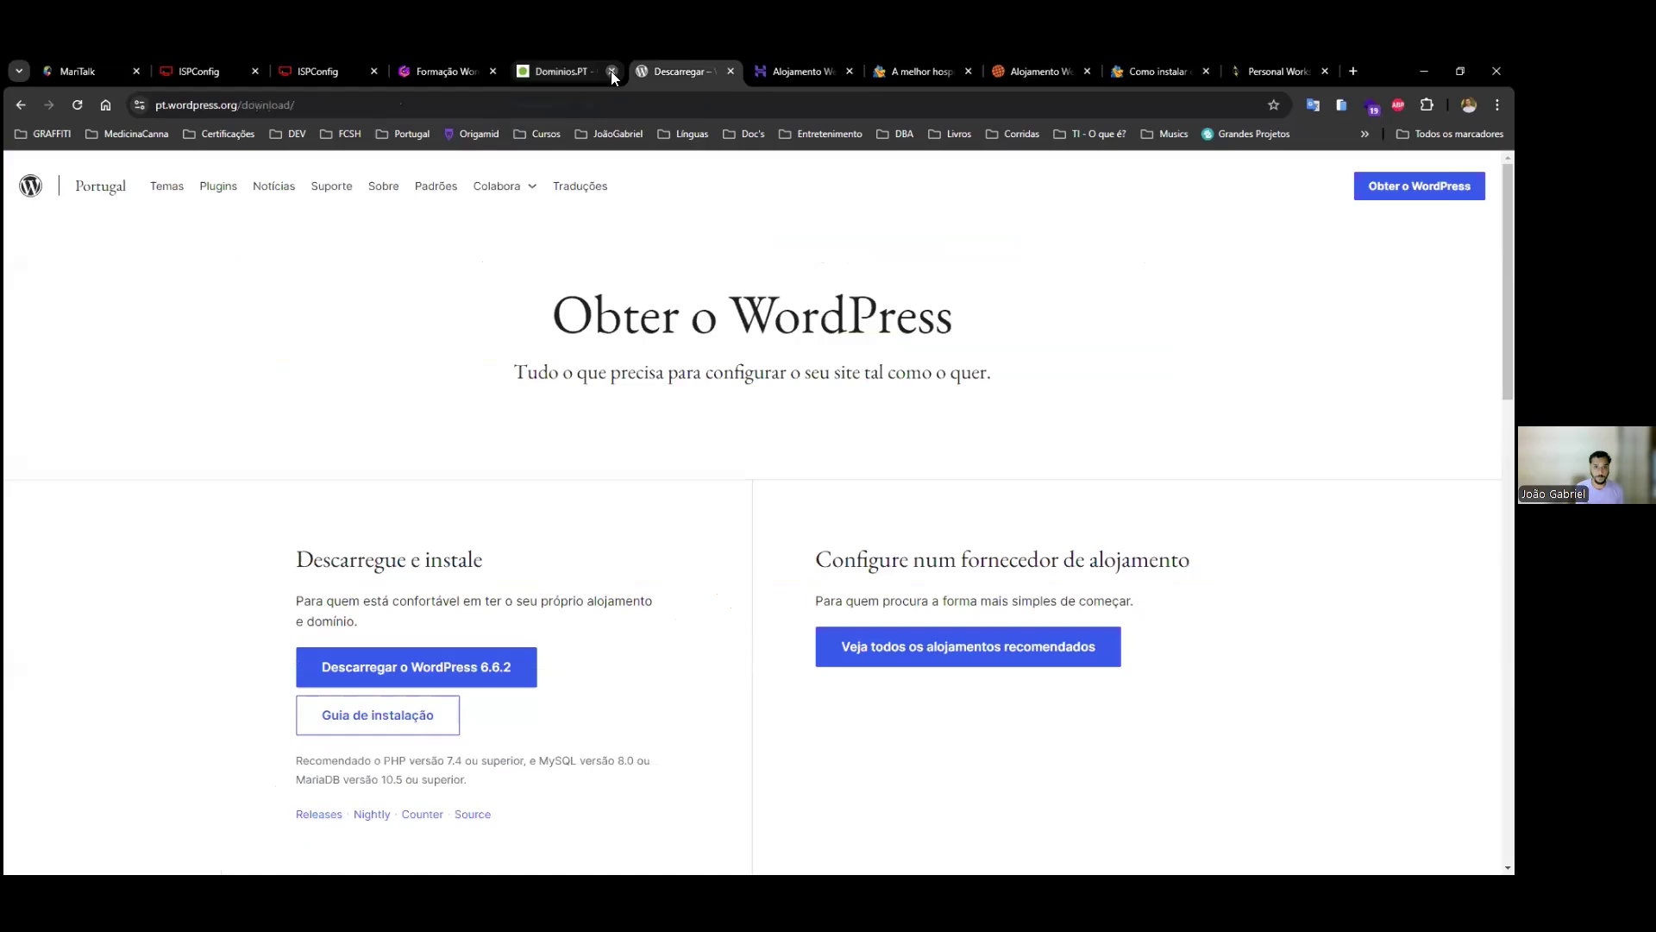
left_click(578, 108)
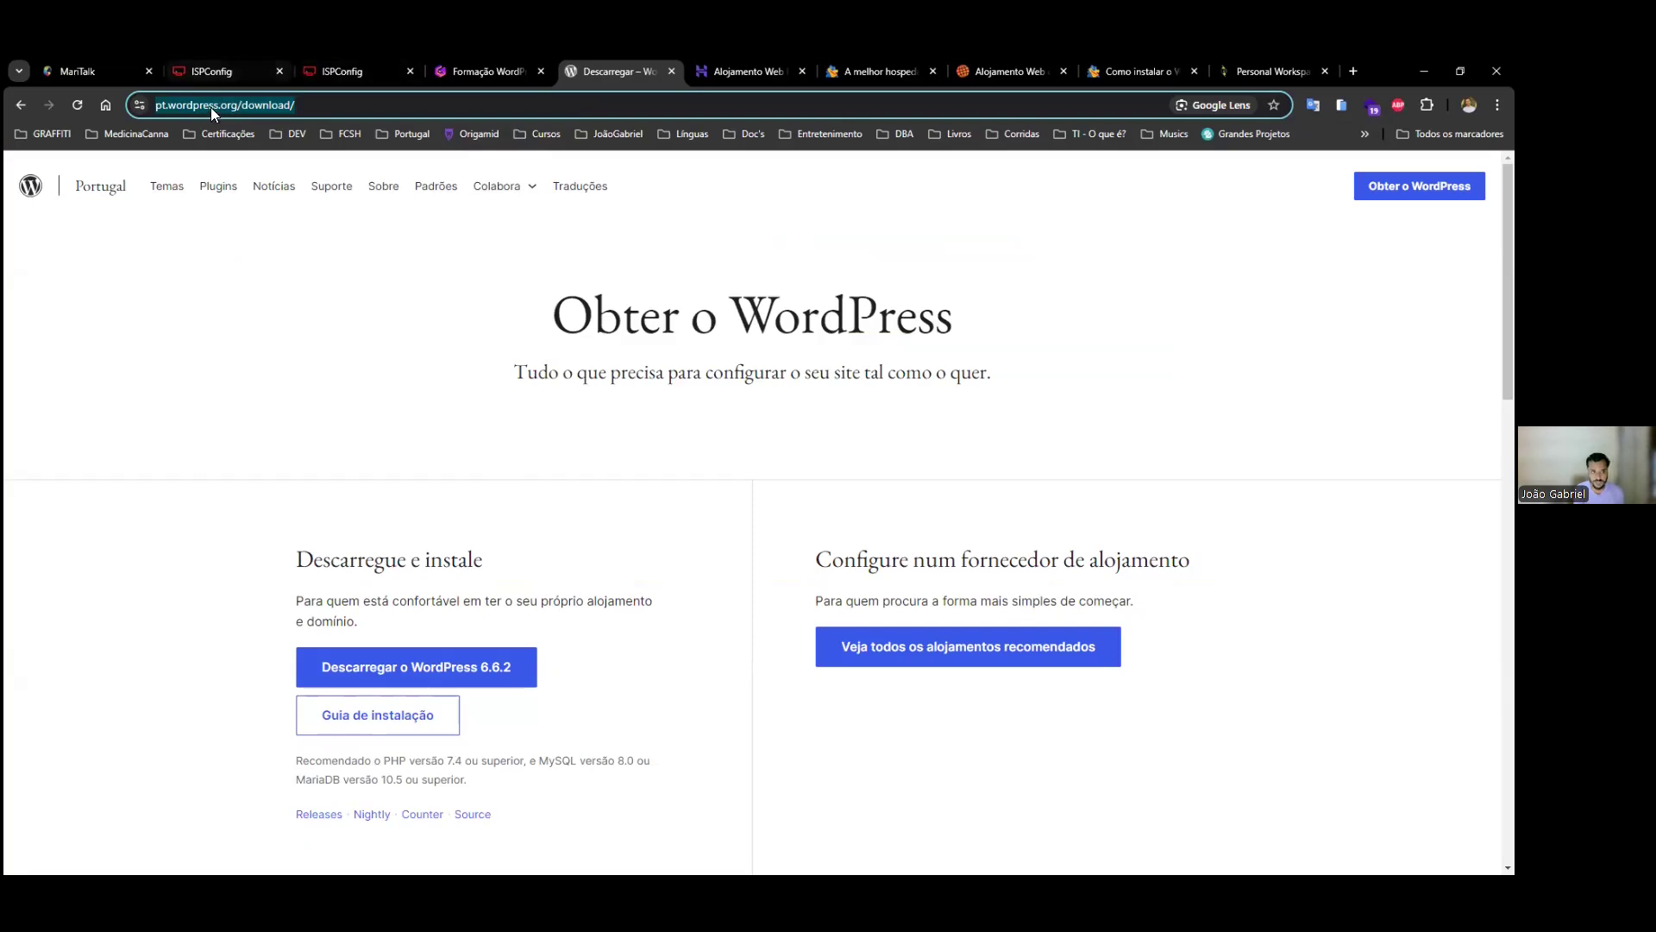
left_click(162, 103)
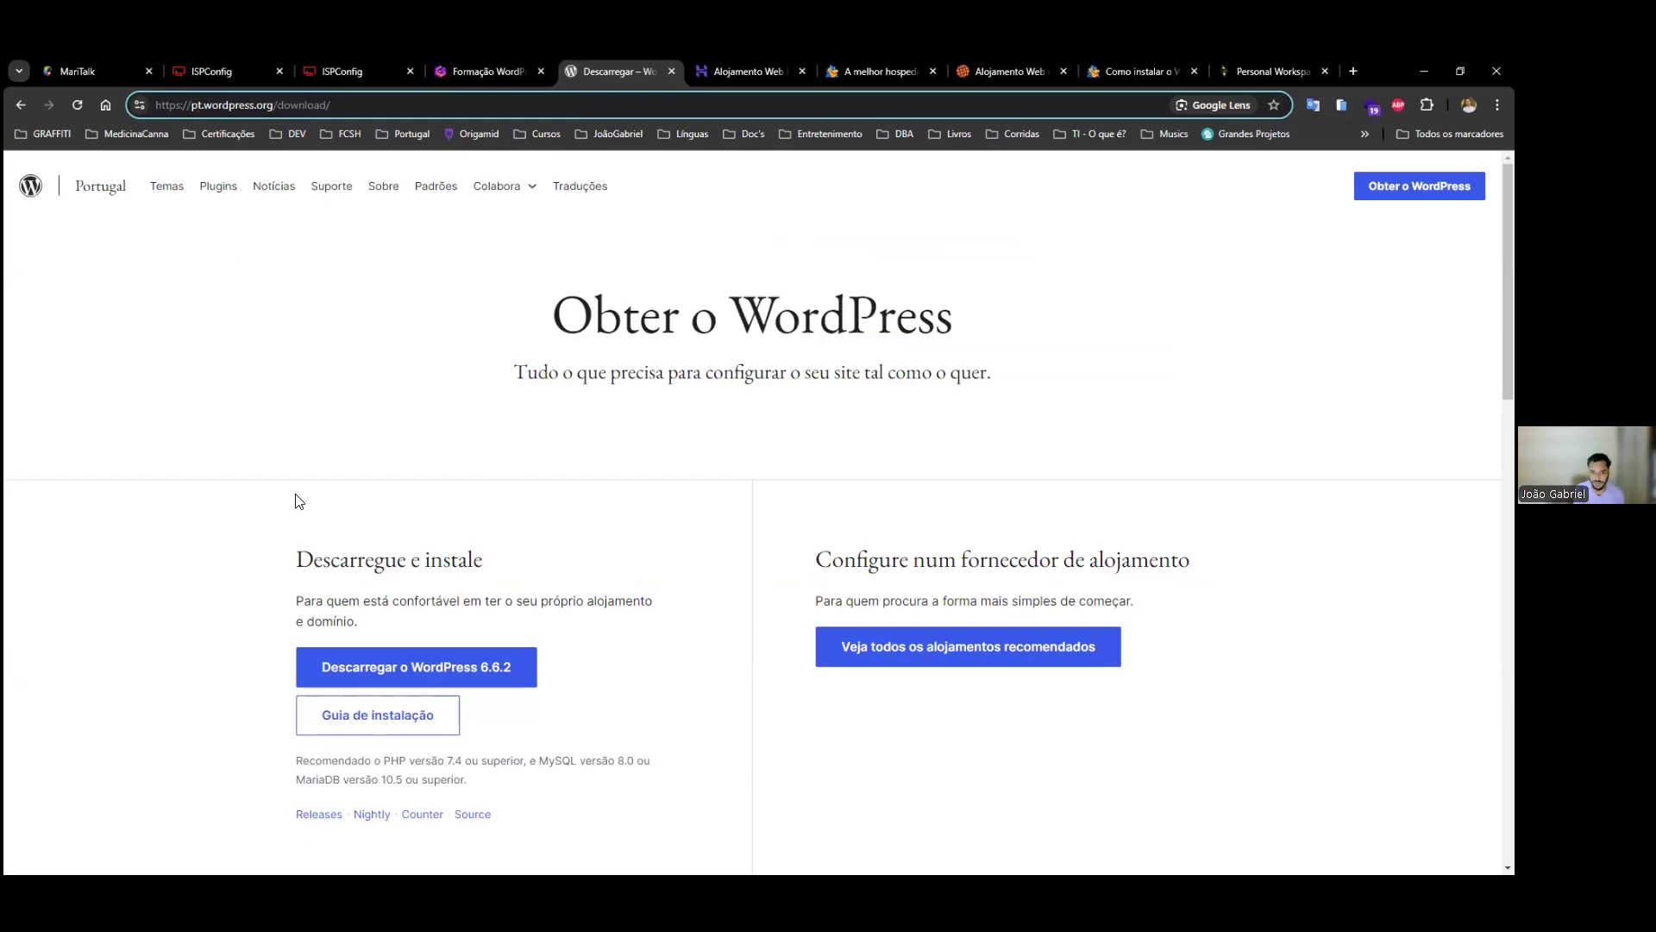
scroll(297, 501, "down", 2)
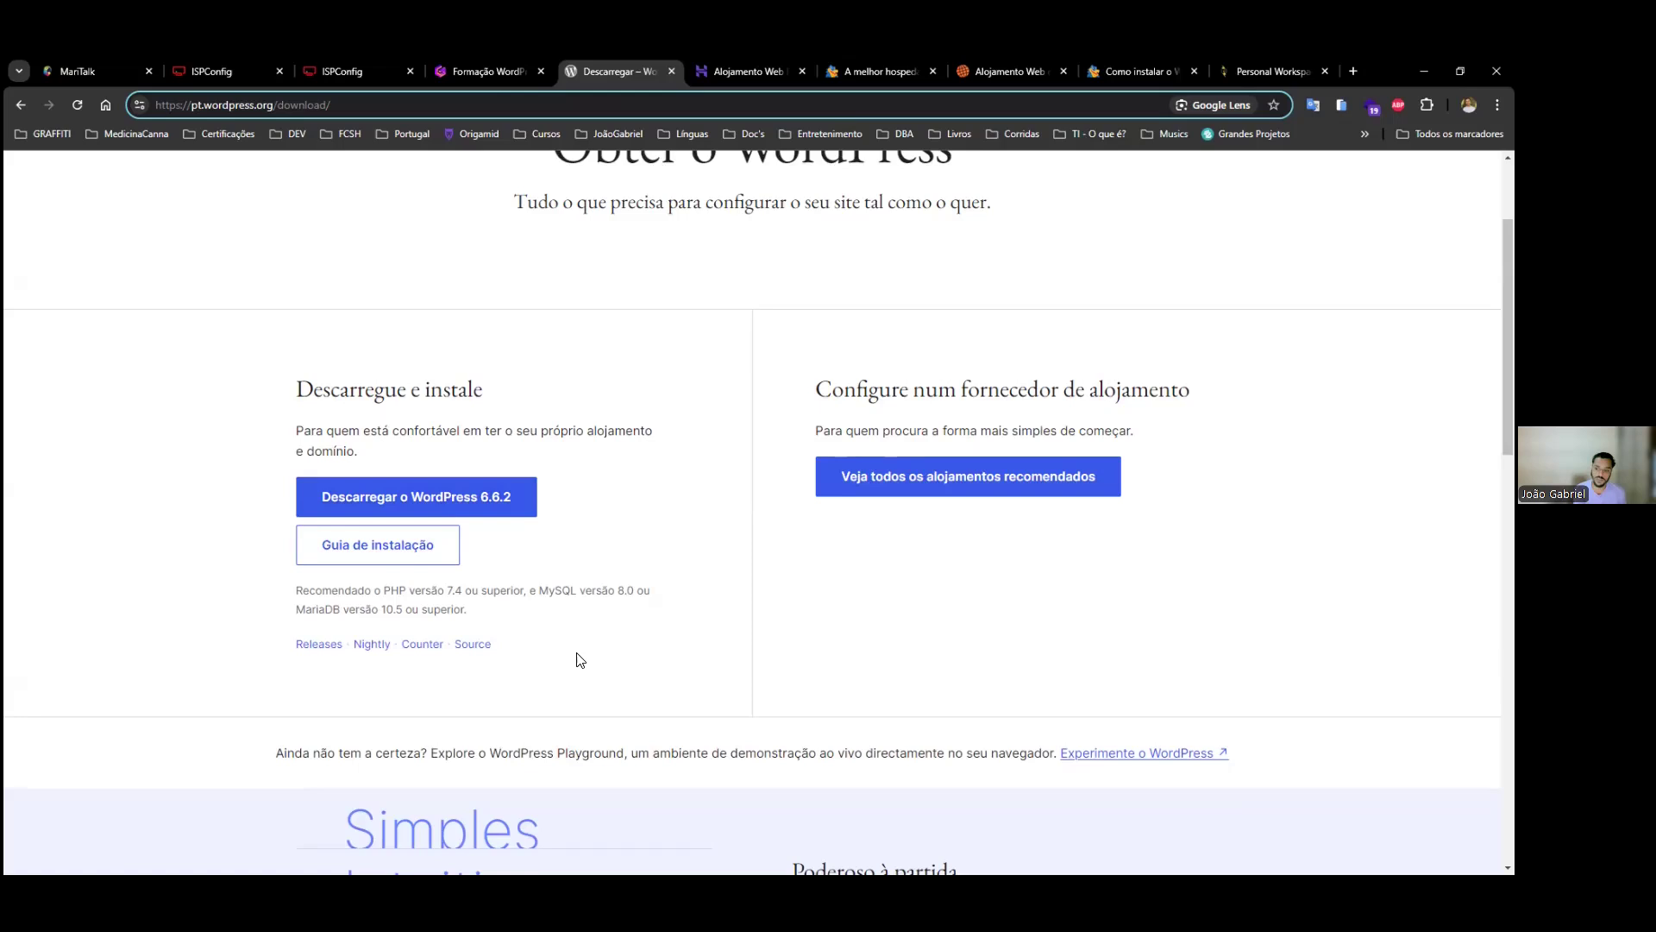
Step: Scroll the pt.wordpress.org download page to 'Descarregar o WordPress 6.6.2', noting PHP 7.4 and MySQL 8.0 requirements
scroll(580, 659, "down", 2)
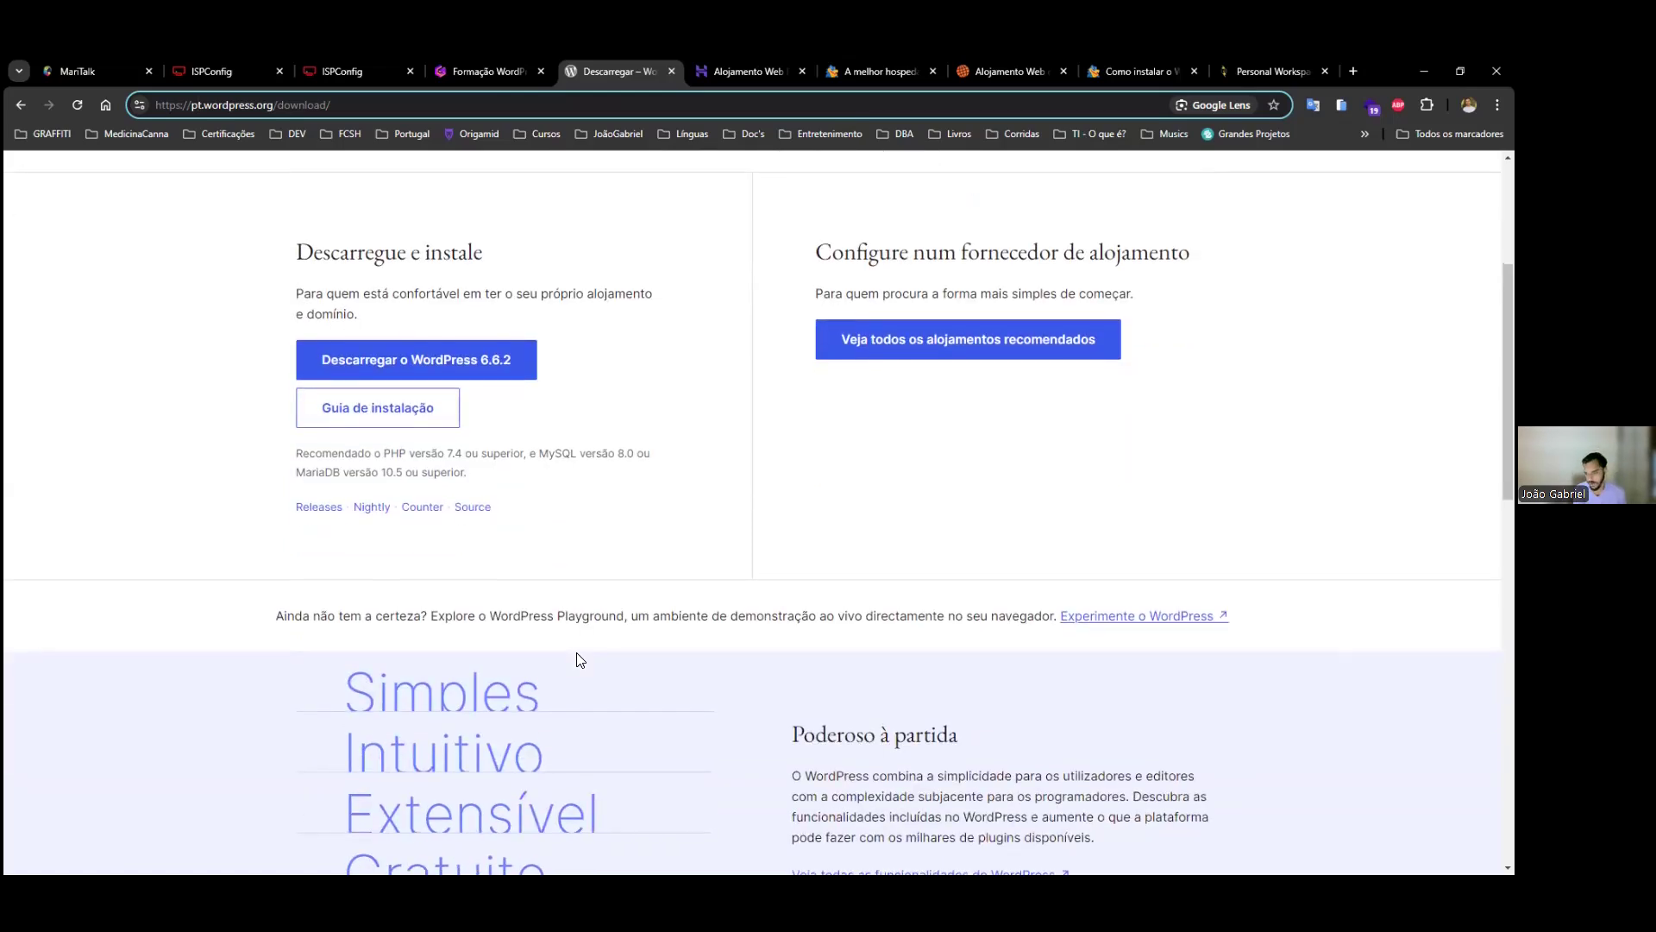
scroll(580, 660, "down", 2)
scroll(580, 660, "up", 3)
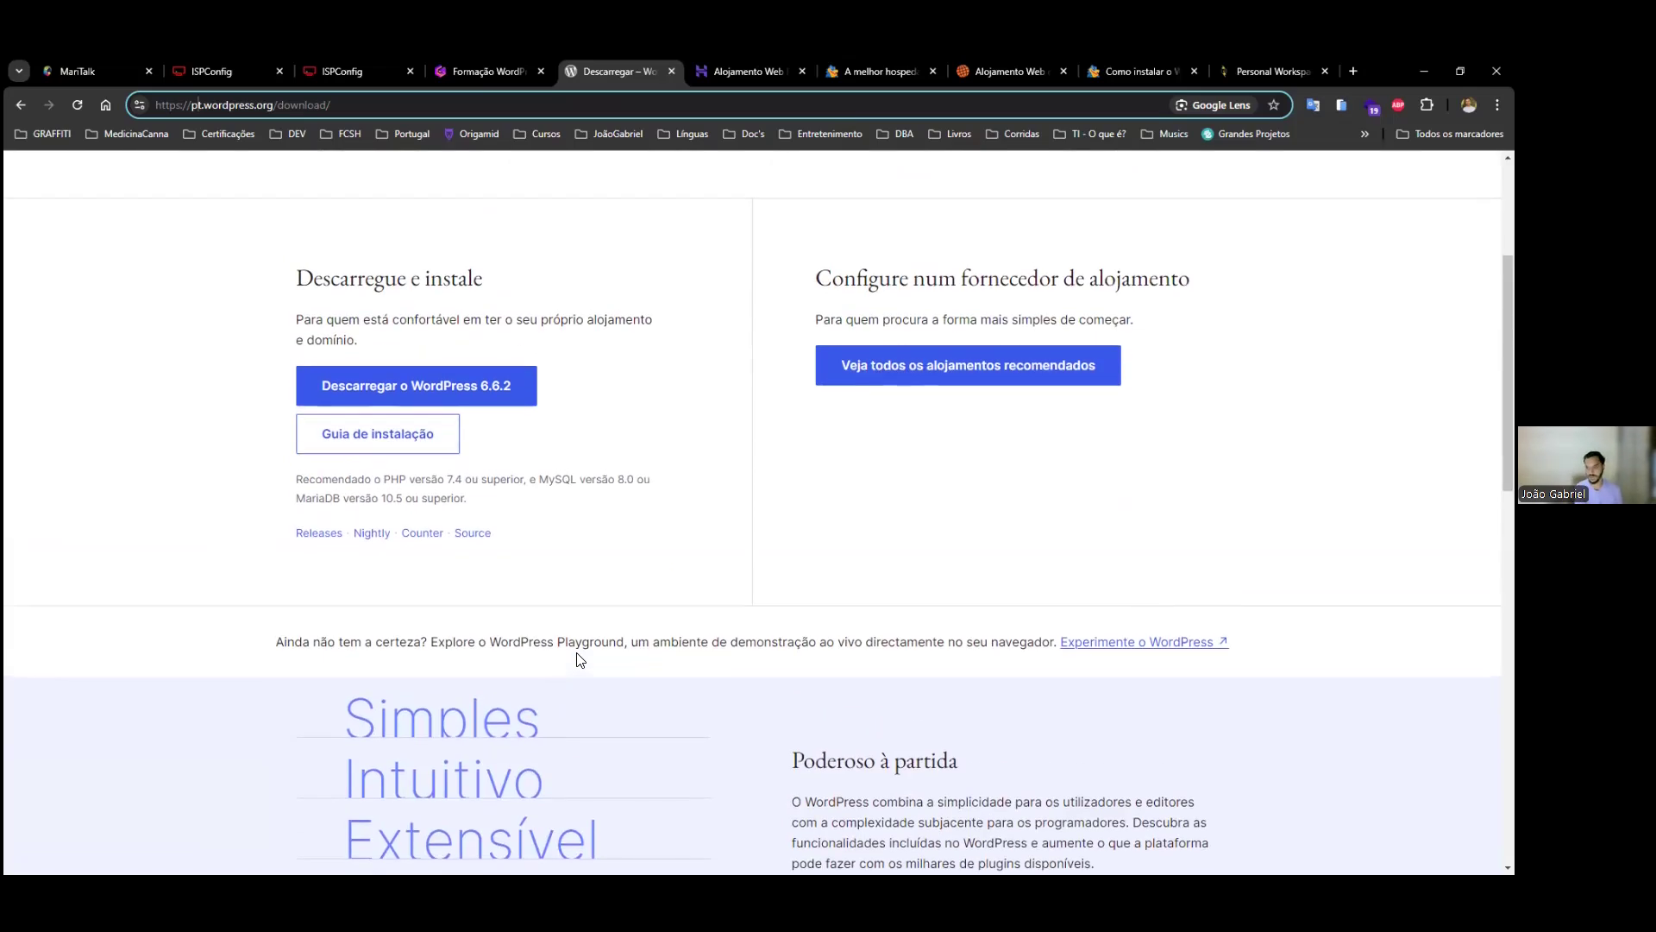
scroll(580, 659, "up", 2)
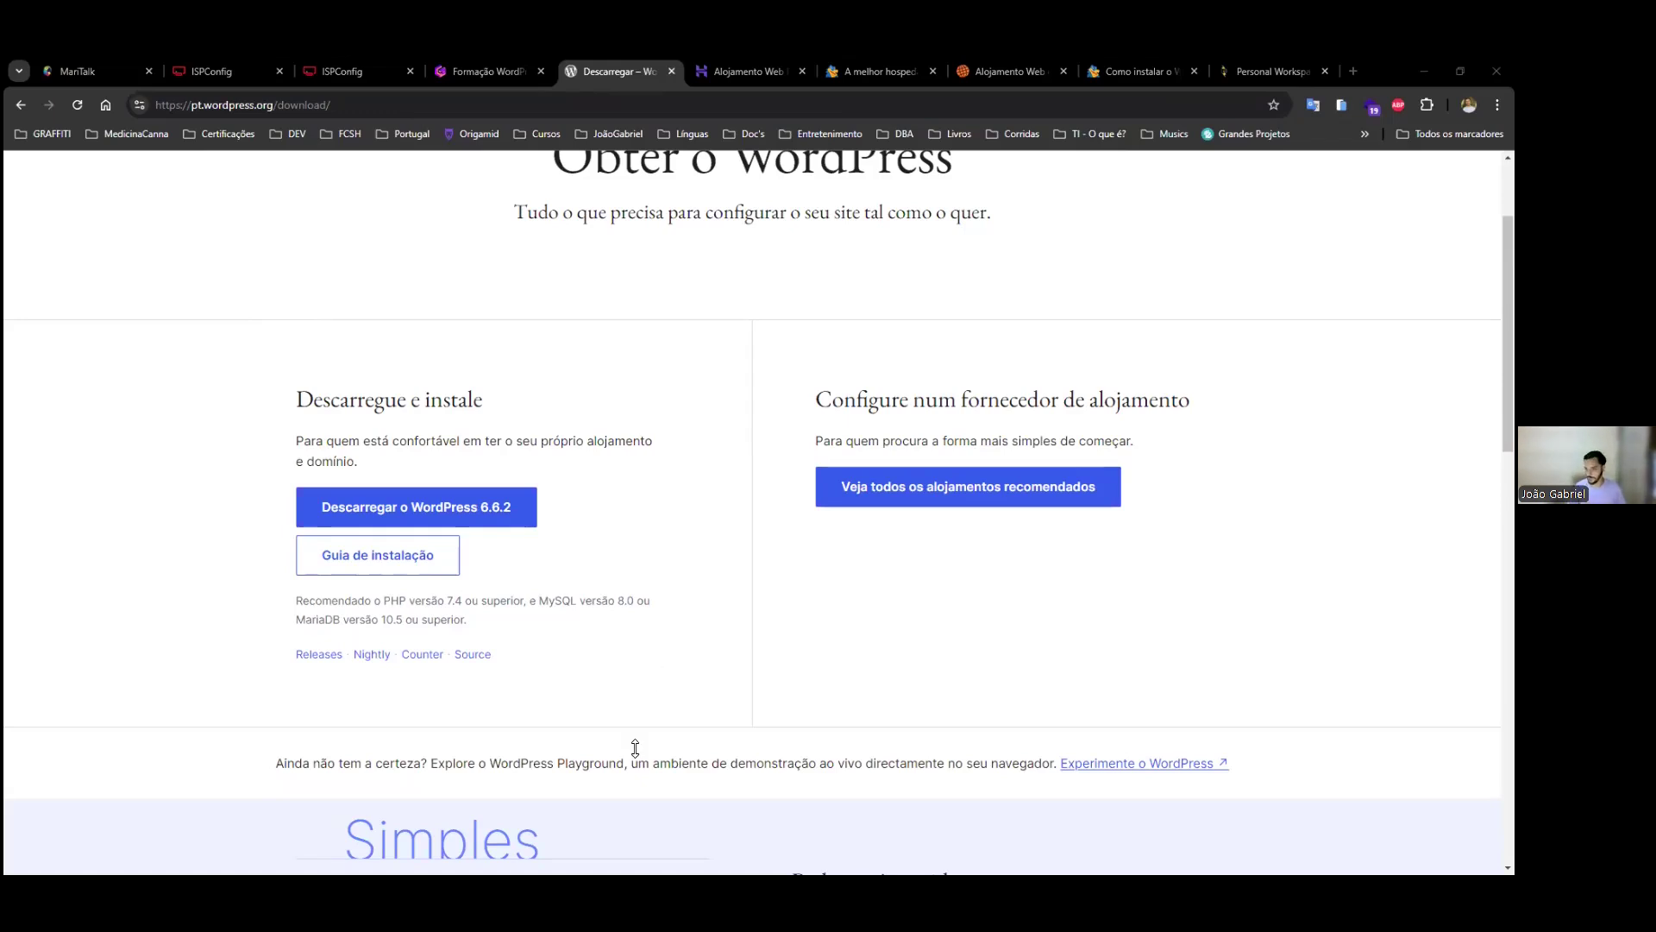
left_click(789, 724)
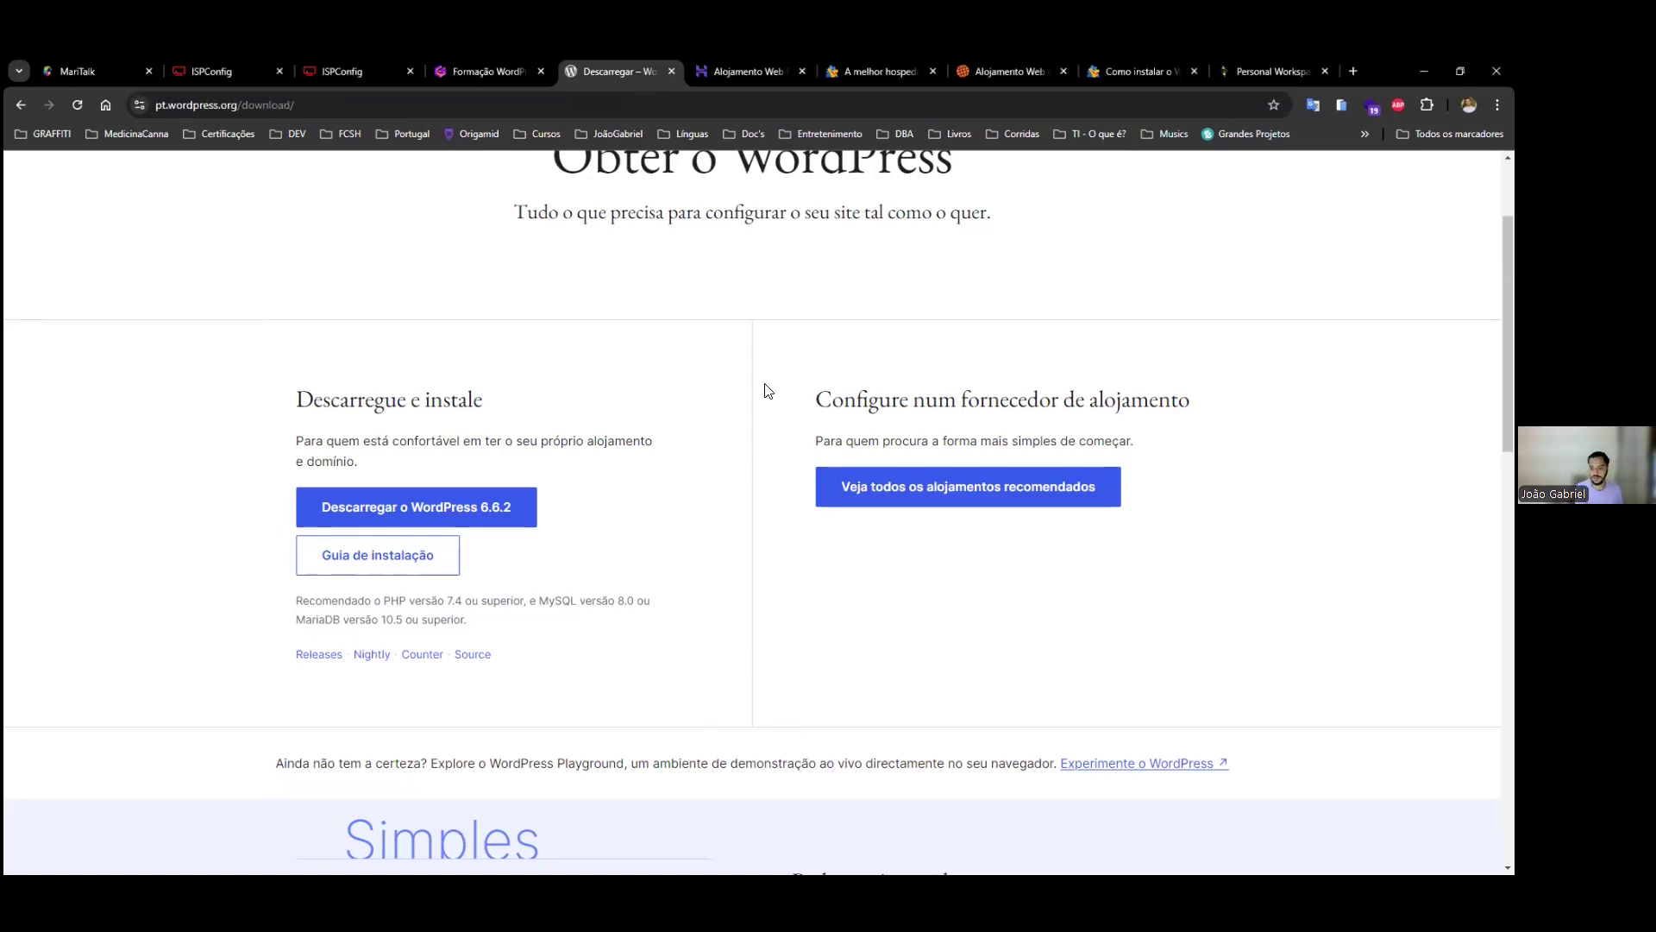
scroll(597, 493, "down", 3)
scroll(599, 493, "up", 3)
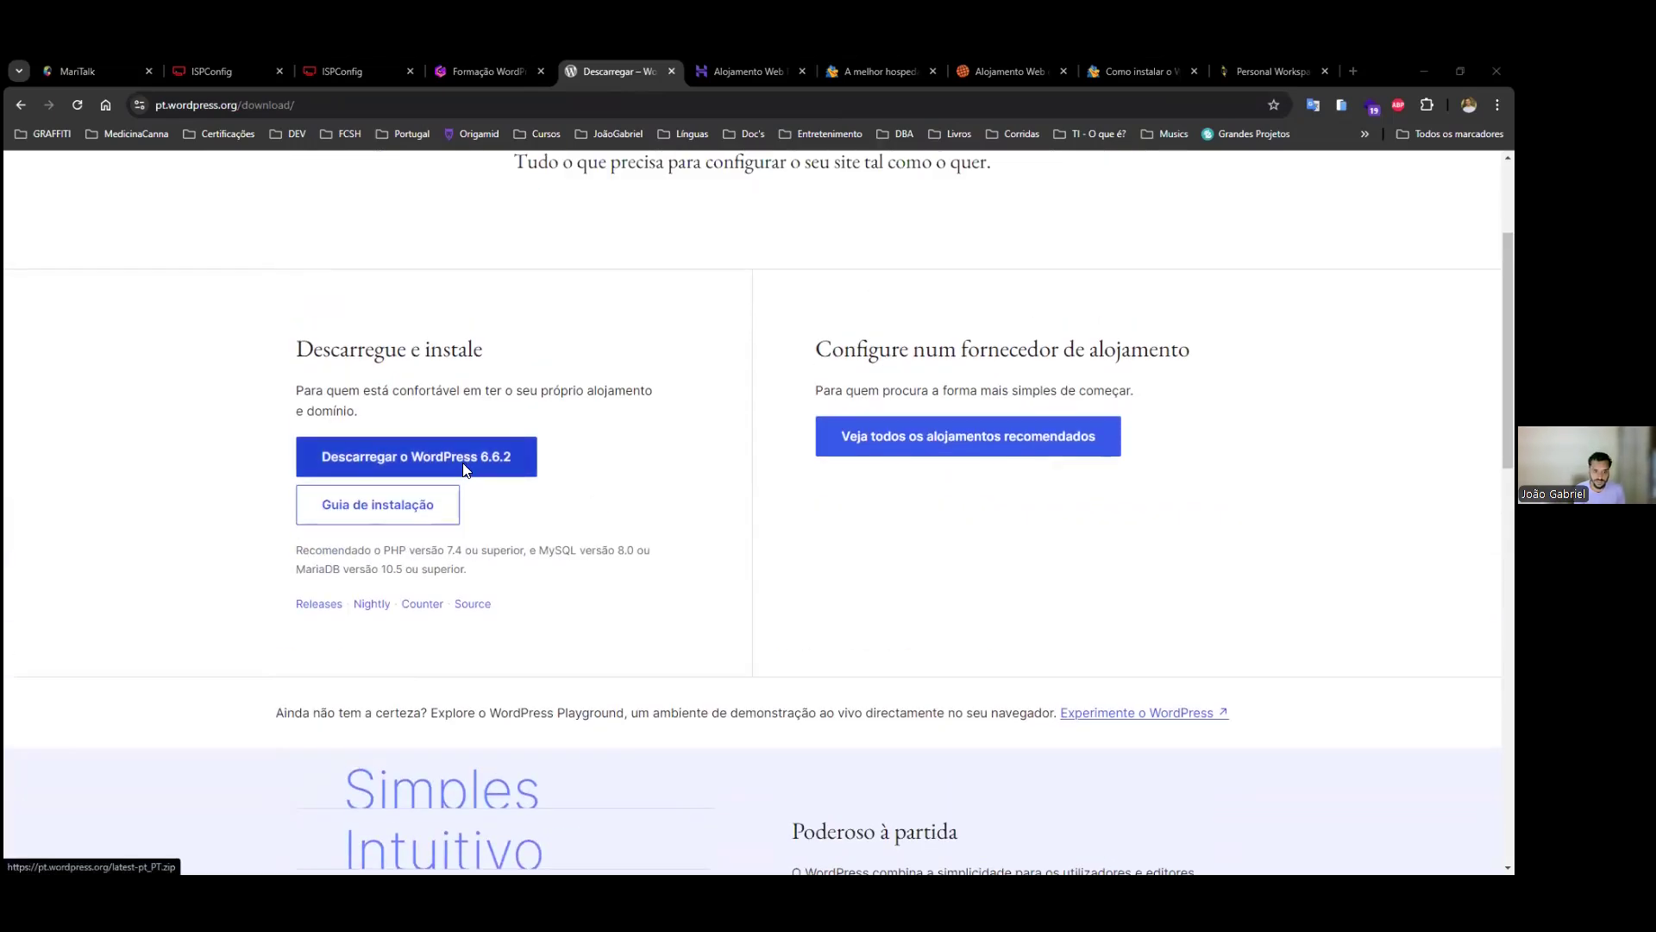
Step: Download WordPress 6.6.2 and dismiss the 'Guardar como' prompt
left_click(464, 470)
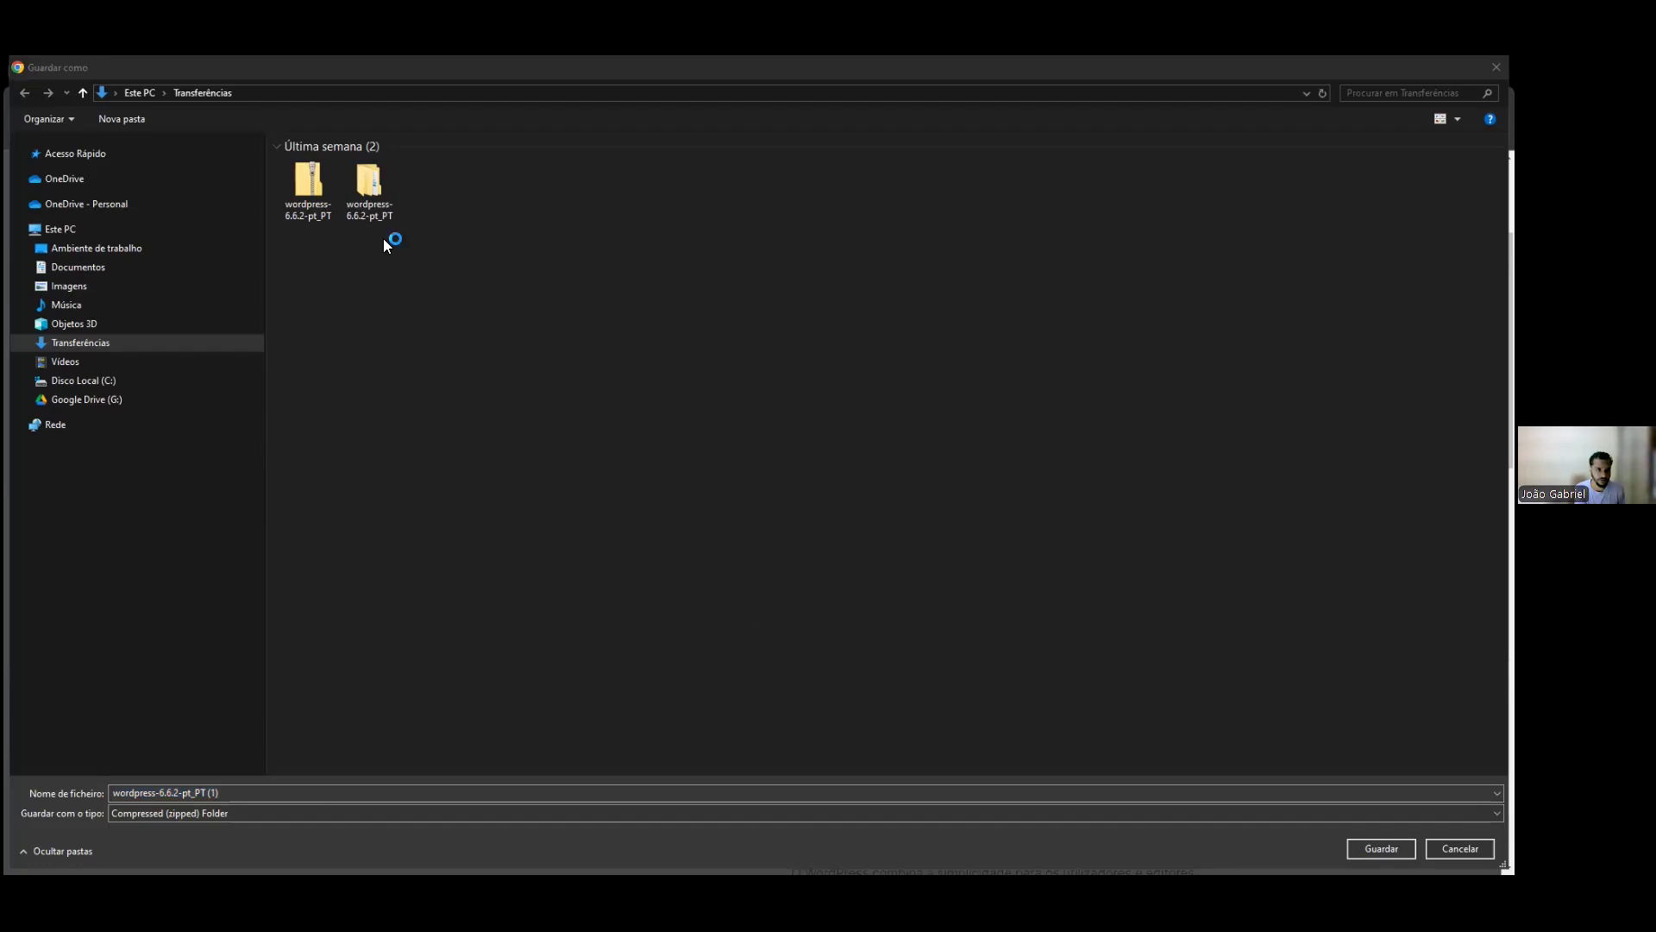
key("Return")
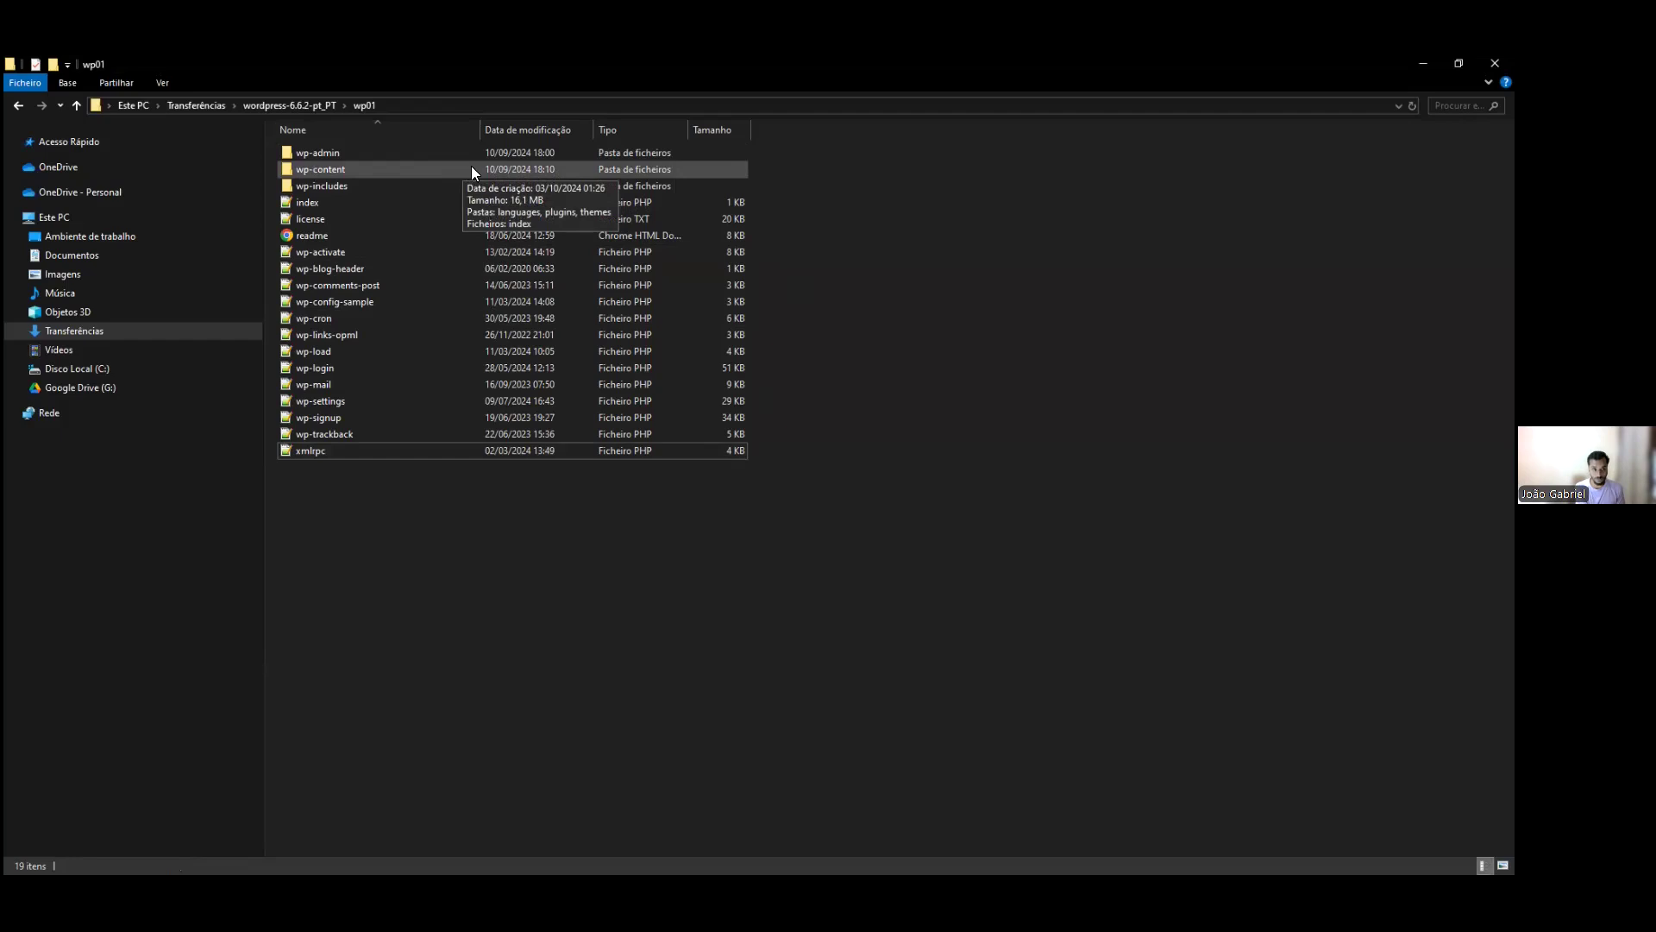
Step: Look inside wp-includes, return to wp01, and select wp-config-sample to open in Notepad++
double_click(414, 186)
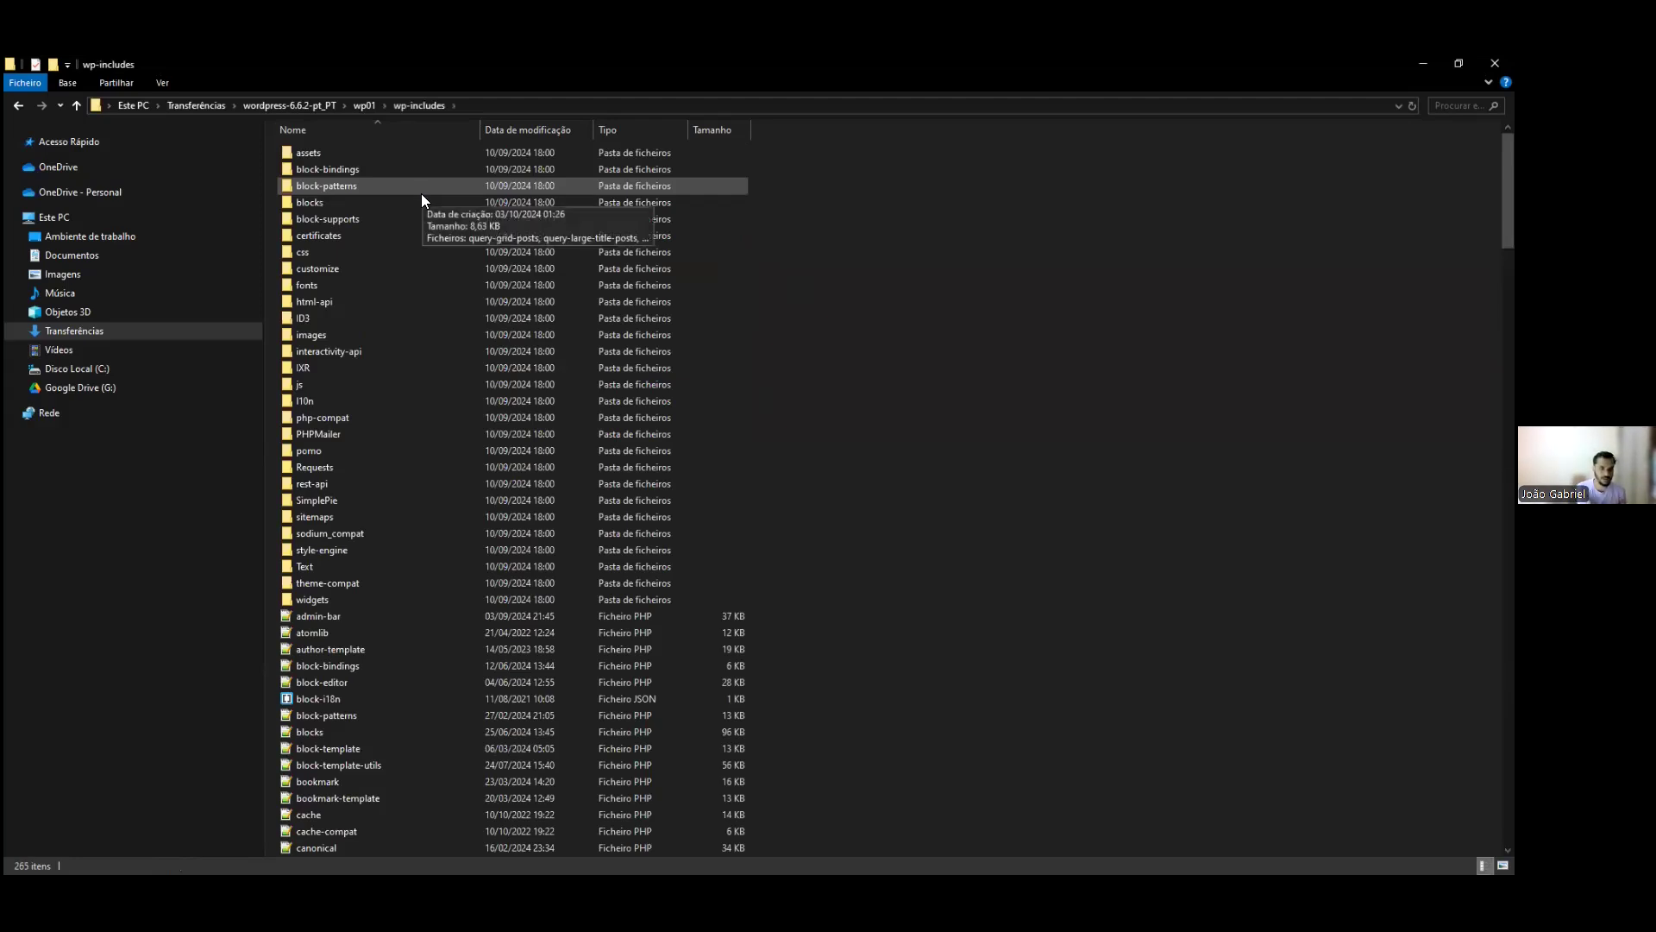
key("alt+Left")
key("Down")
key("Down")
key("Down")
key("Down")
key("Down")
key("Down")
key("Down")
key("Down")
key("Up")
key("Up")
key("Down")
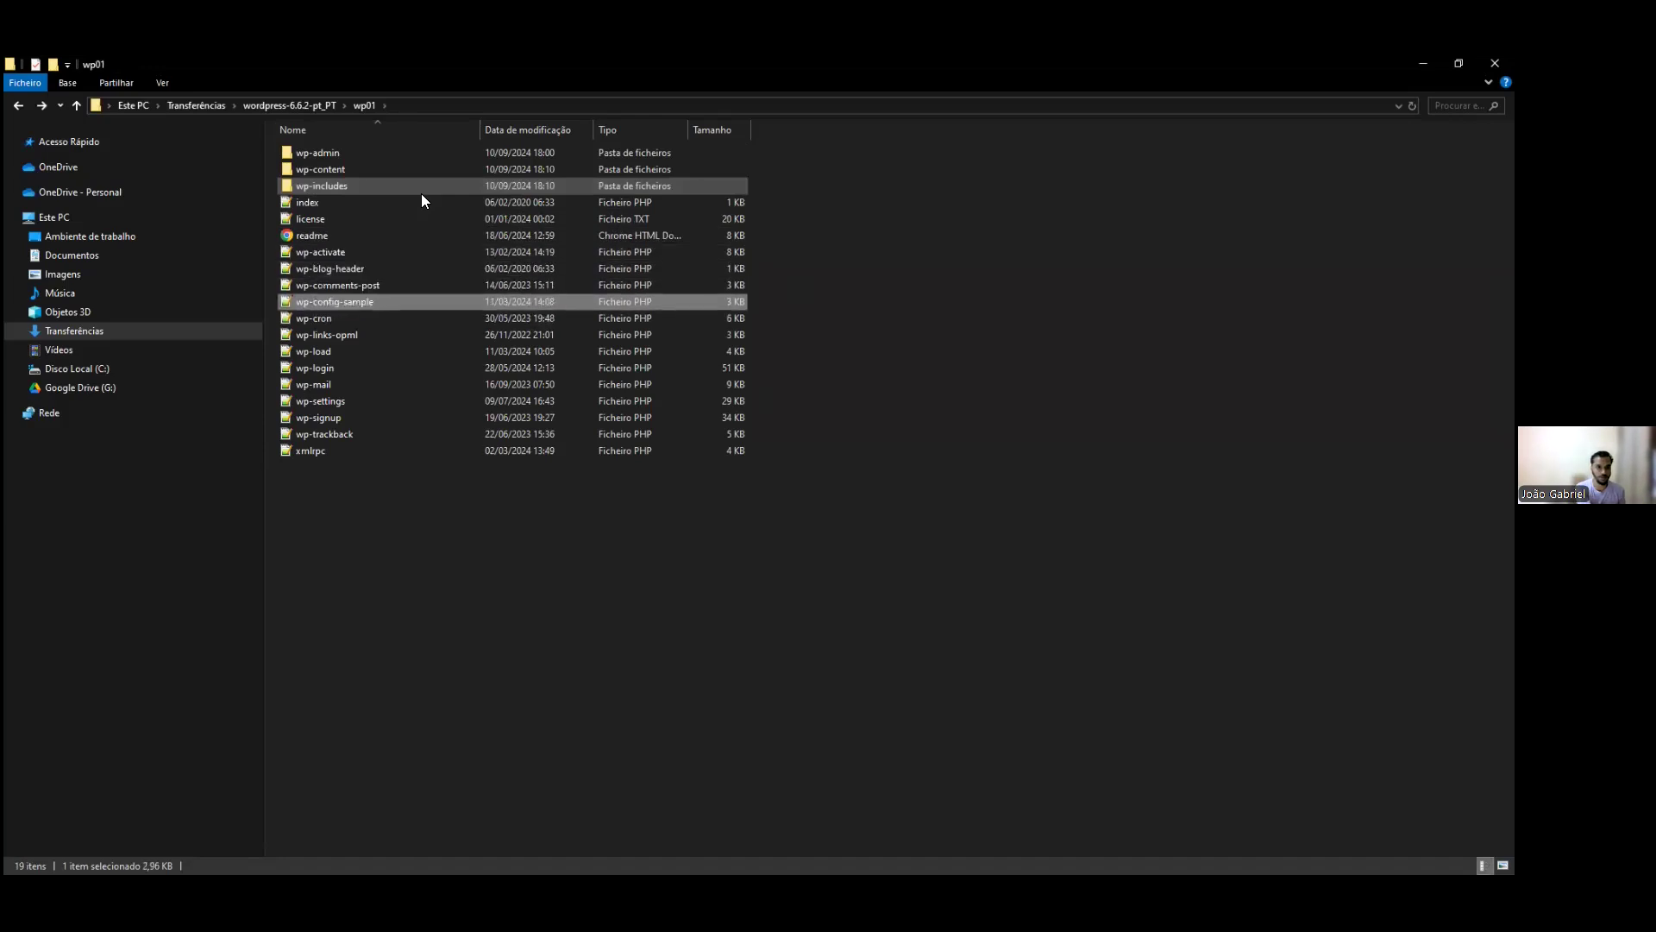
key("Down")
key("Down")
key("Down")
key("Down")
key("Down")
key("Down")
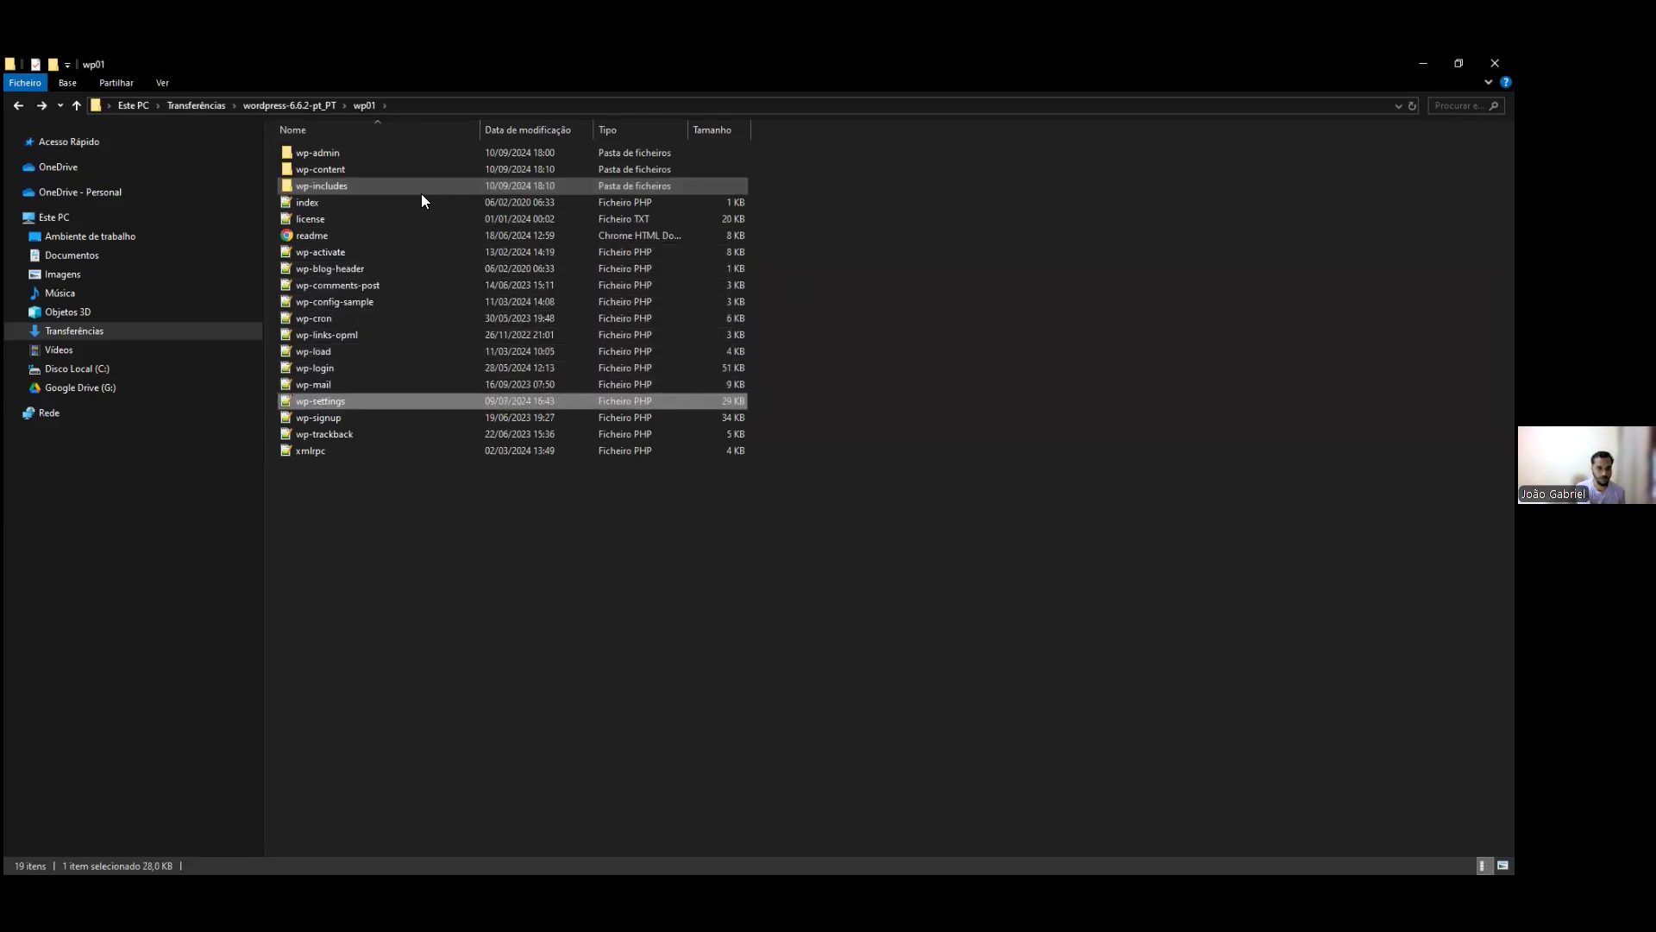
key("Up")
key("Up")
key("Up")
key("Up")
key("Up")
key("Up")
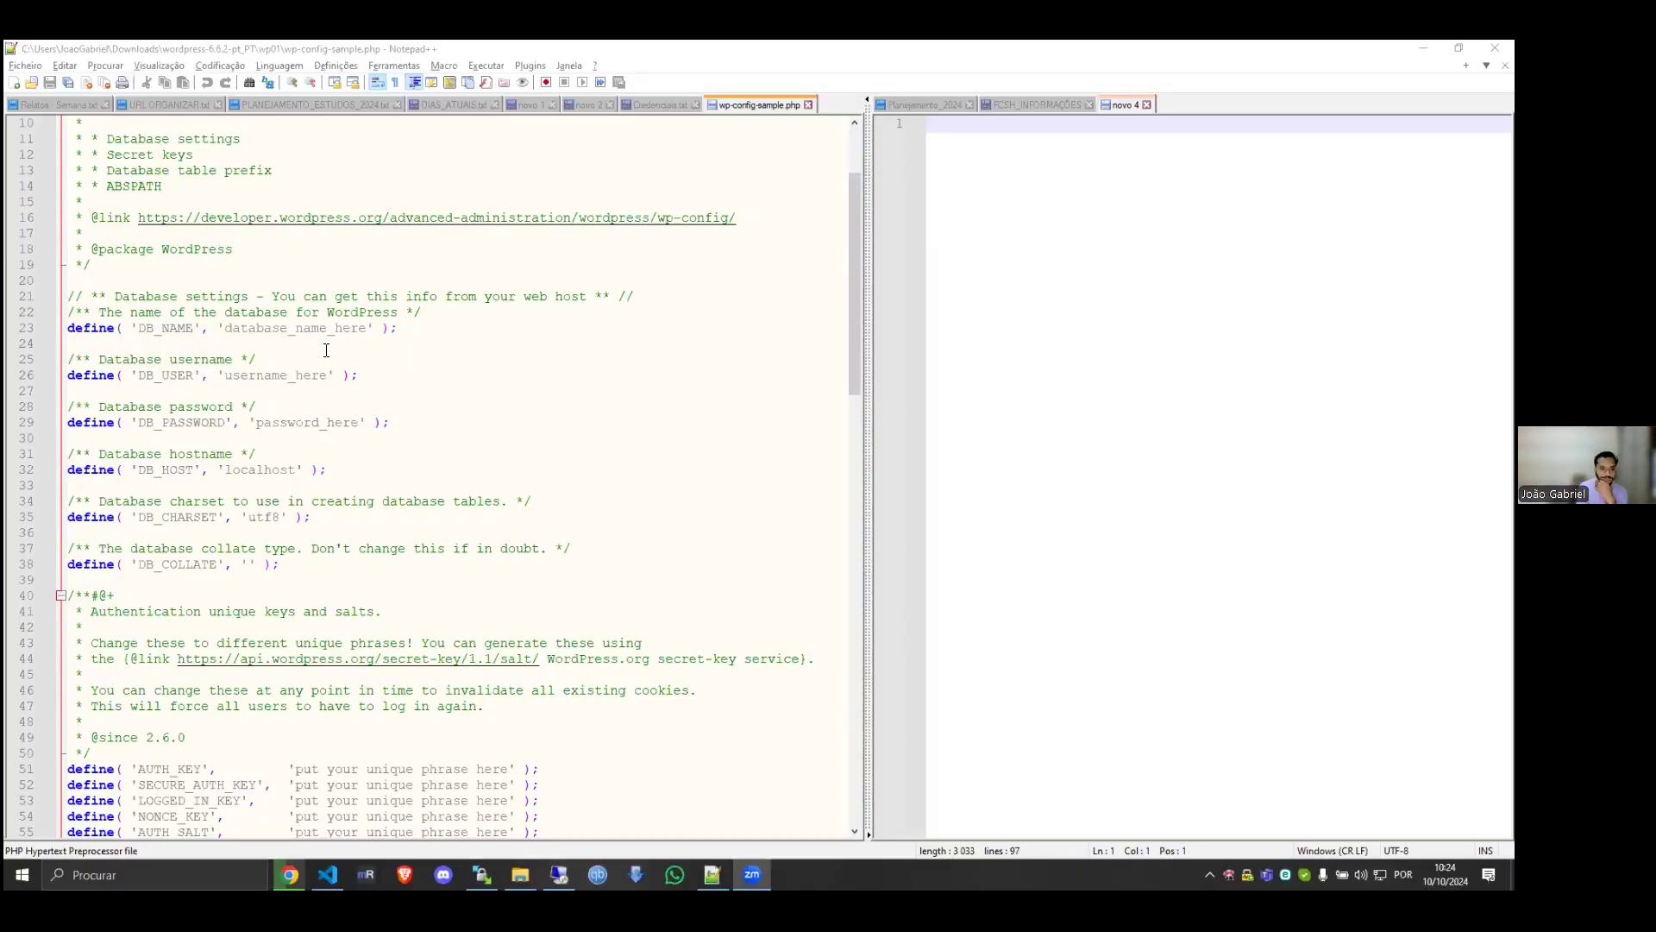
Step: Point out the database username setting, then revisit the WordPress download page and the 19 wp01 files
left_click(327, 376)
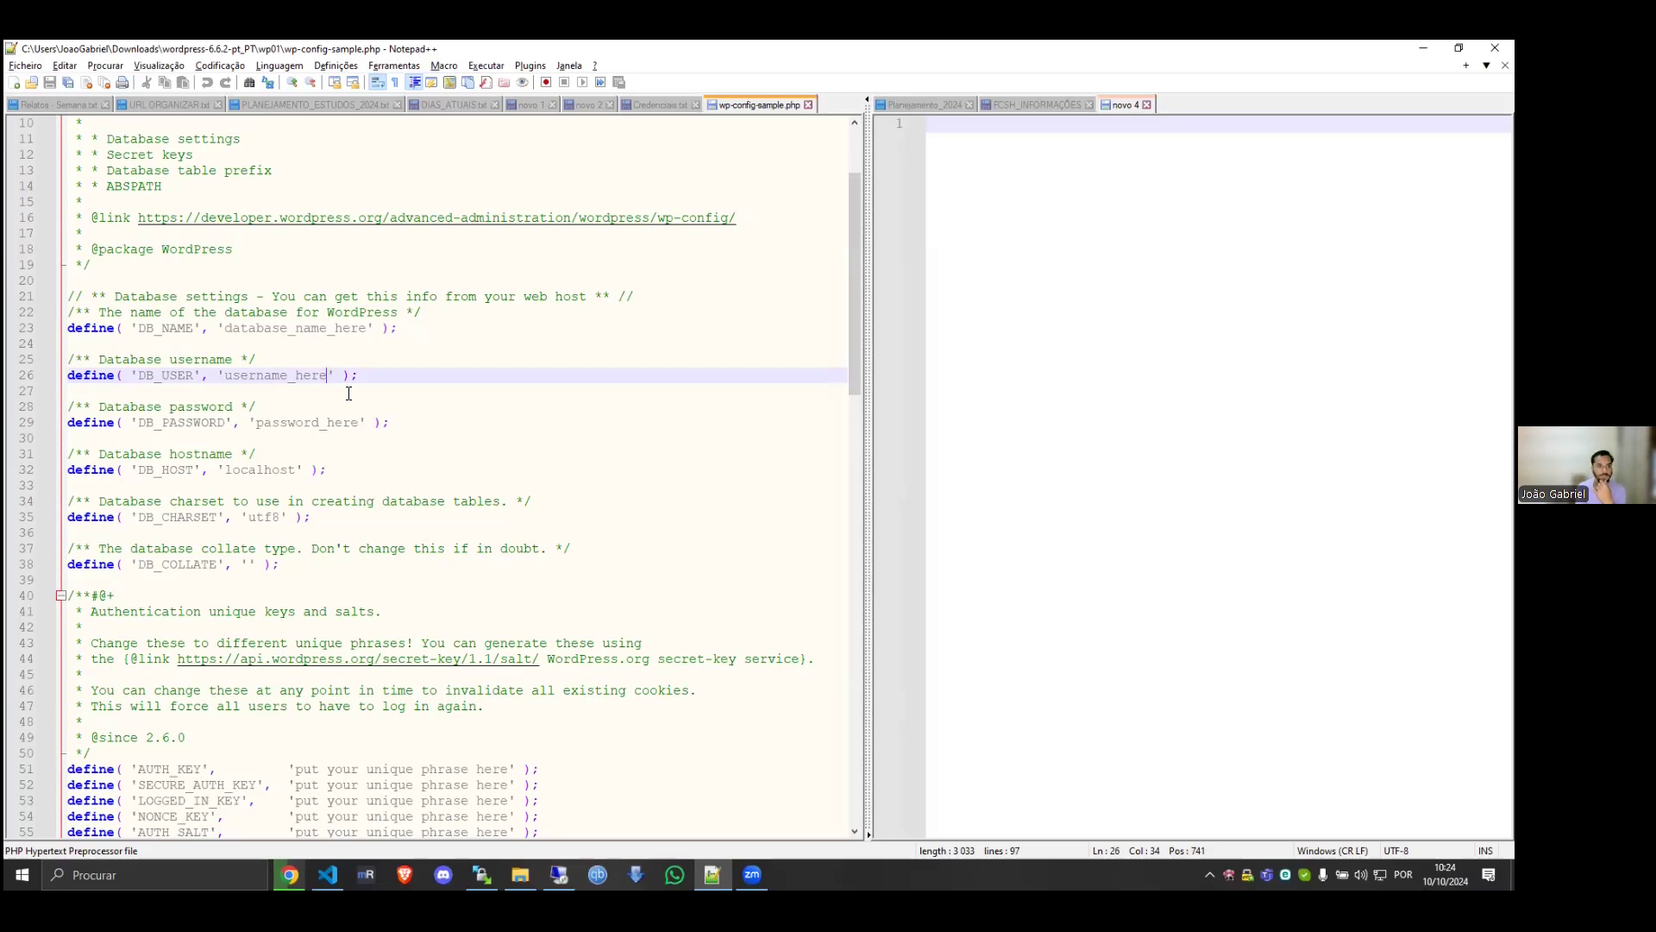
left_click(290, 874)
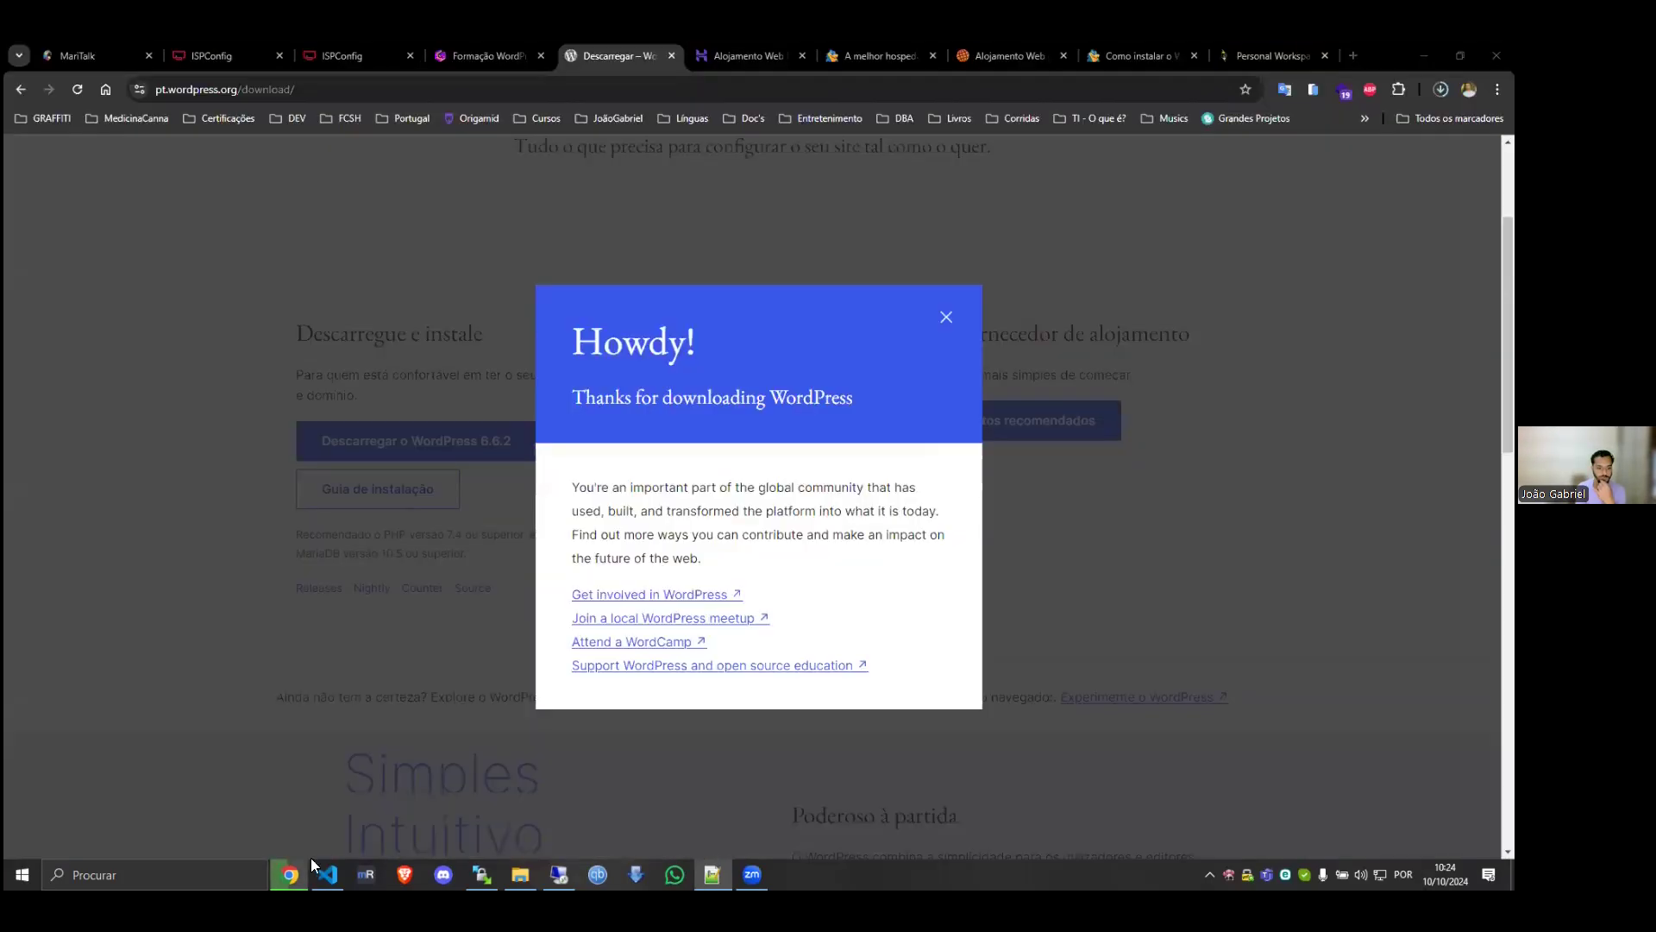
key("alt+Tab")
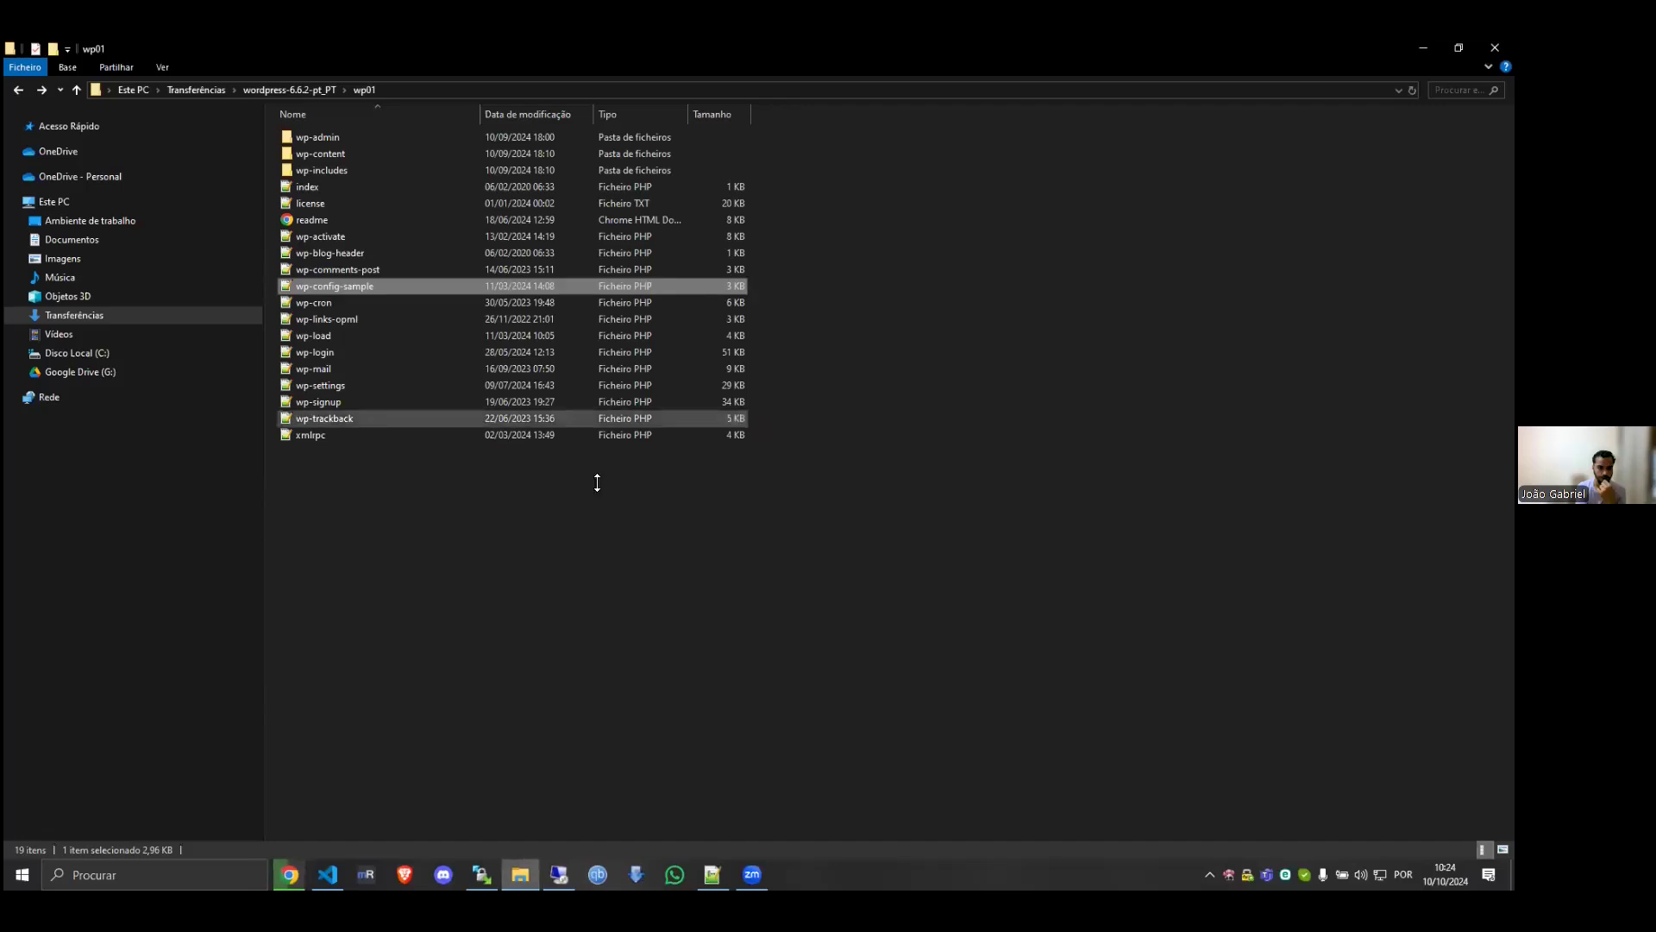
left_click_drag(556, 546, 339, 128)
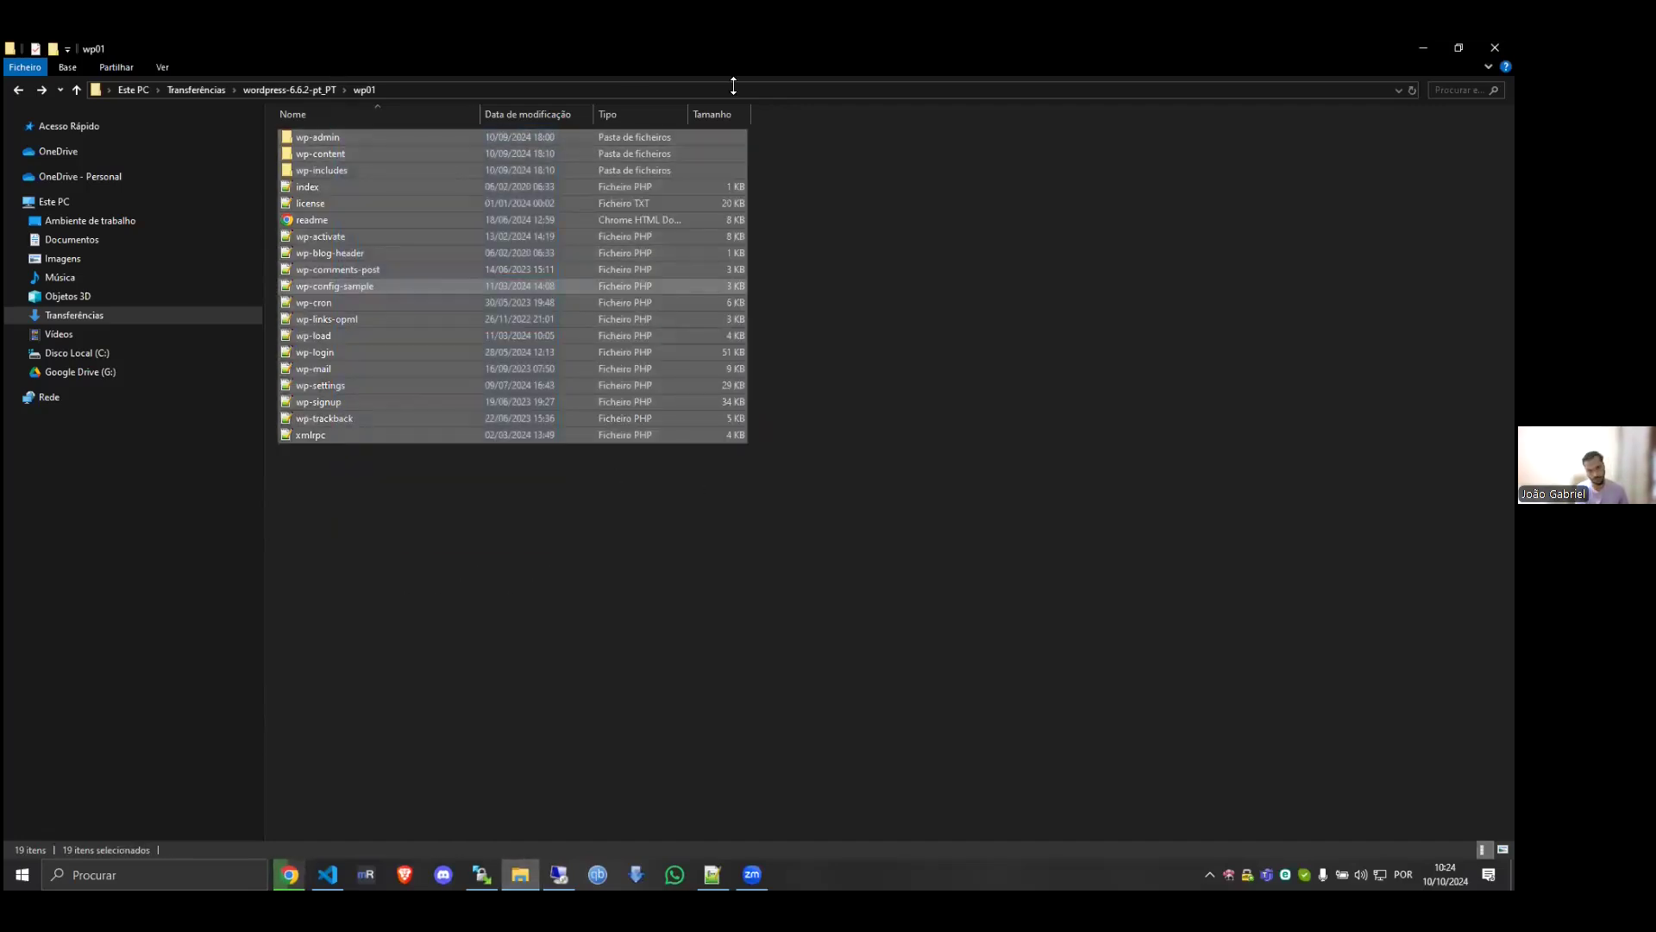
left_click(723, 534)
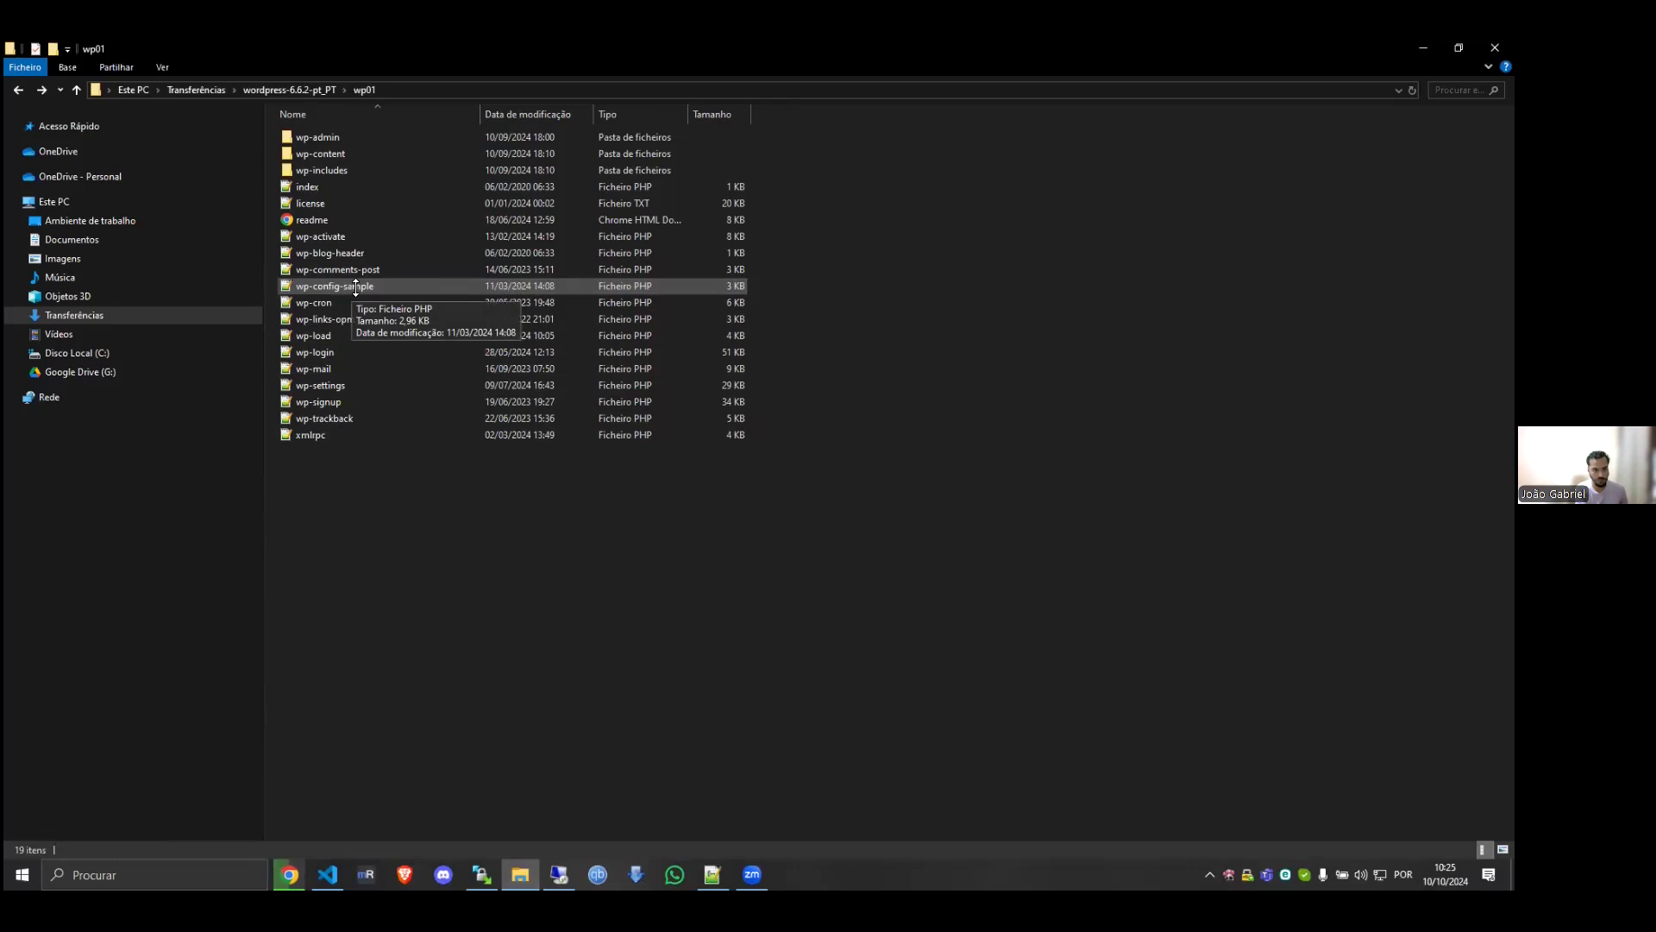
Step: Review the localhost database host and utf8 charset in wp-config-sample.php, then close it
left_click(711, 865)
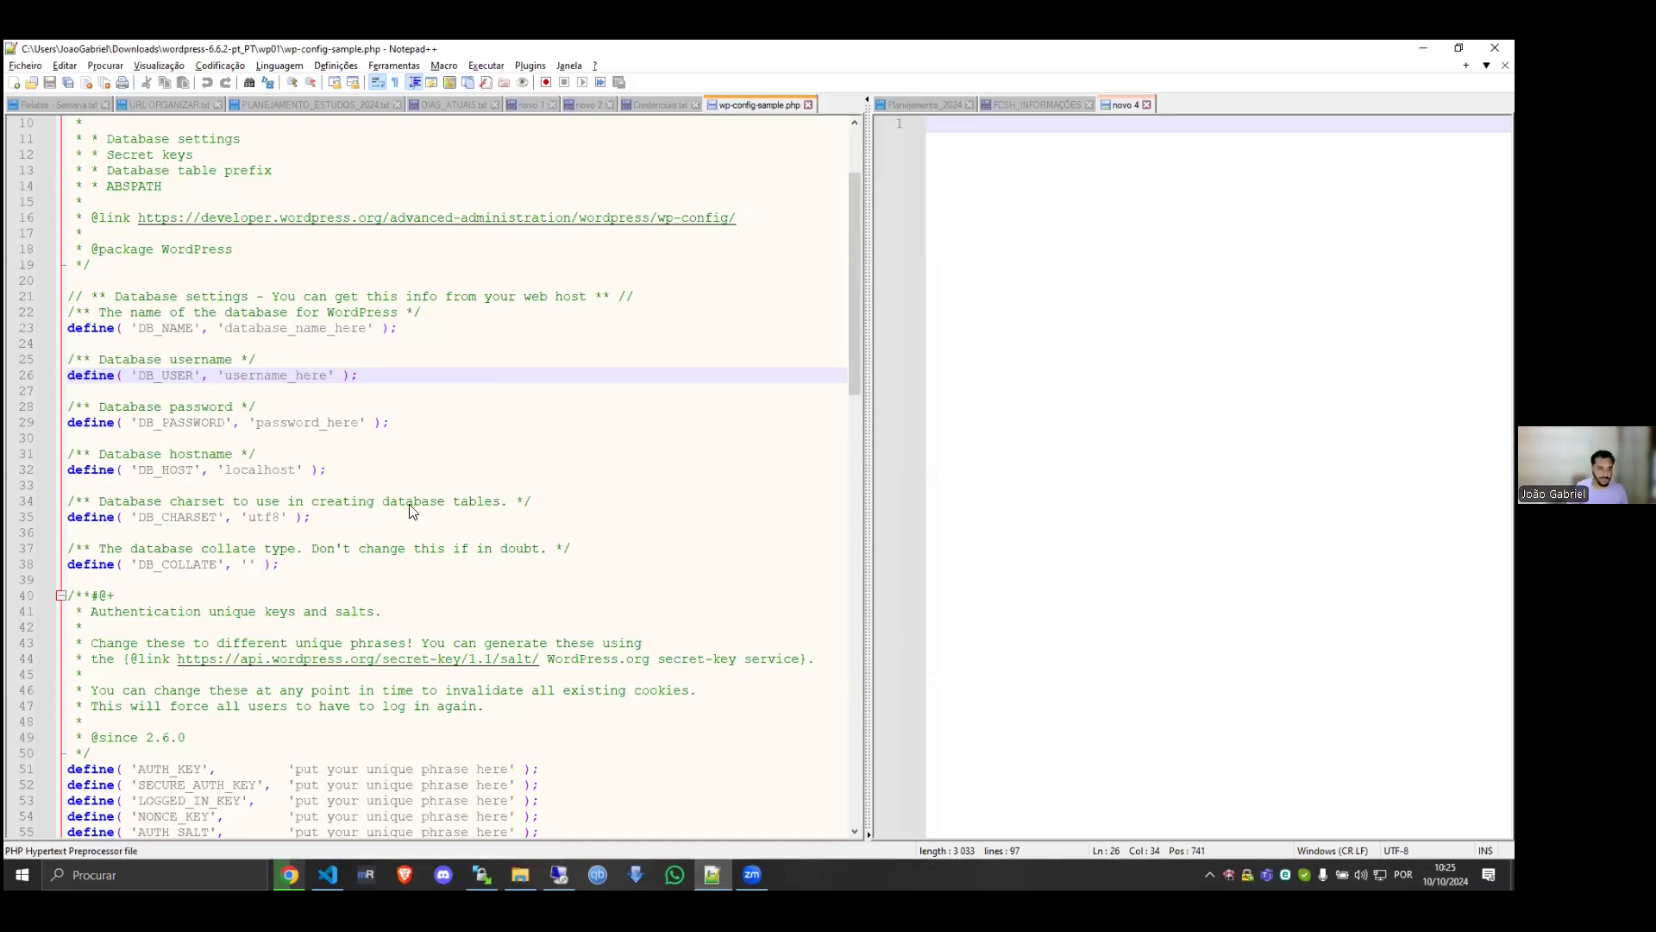
left_click(279, 469)
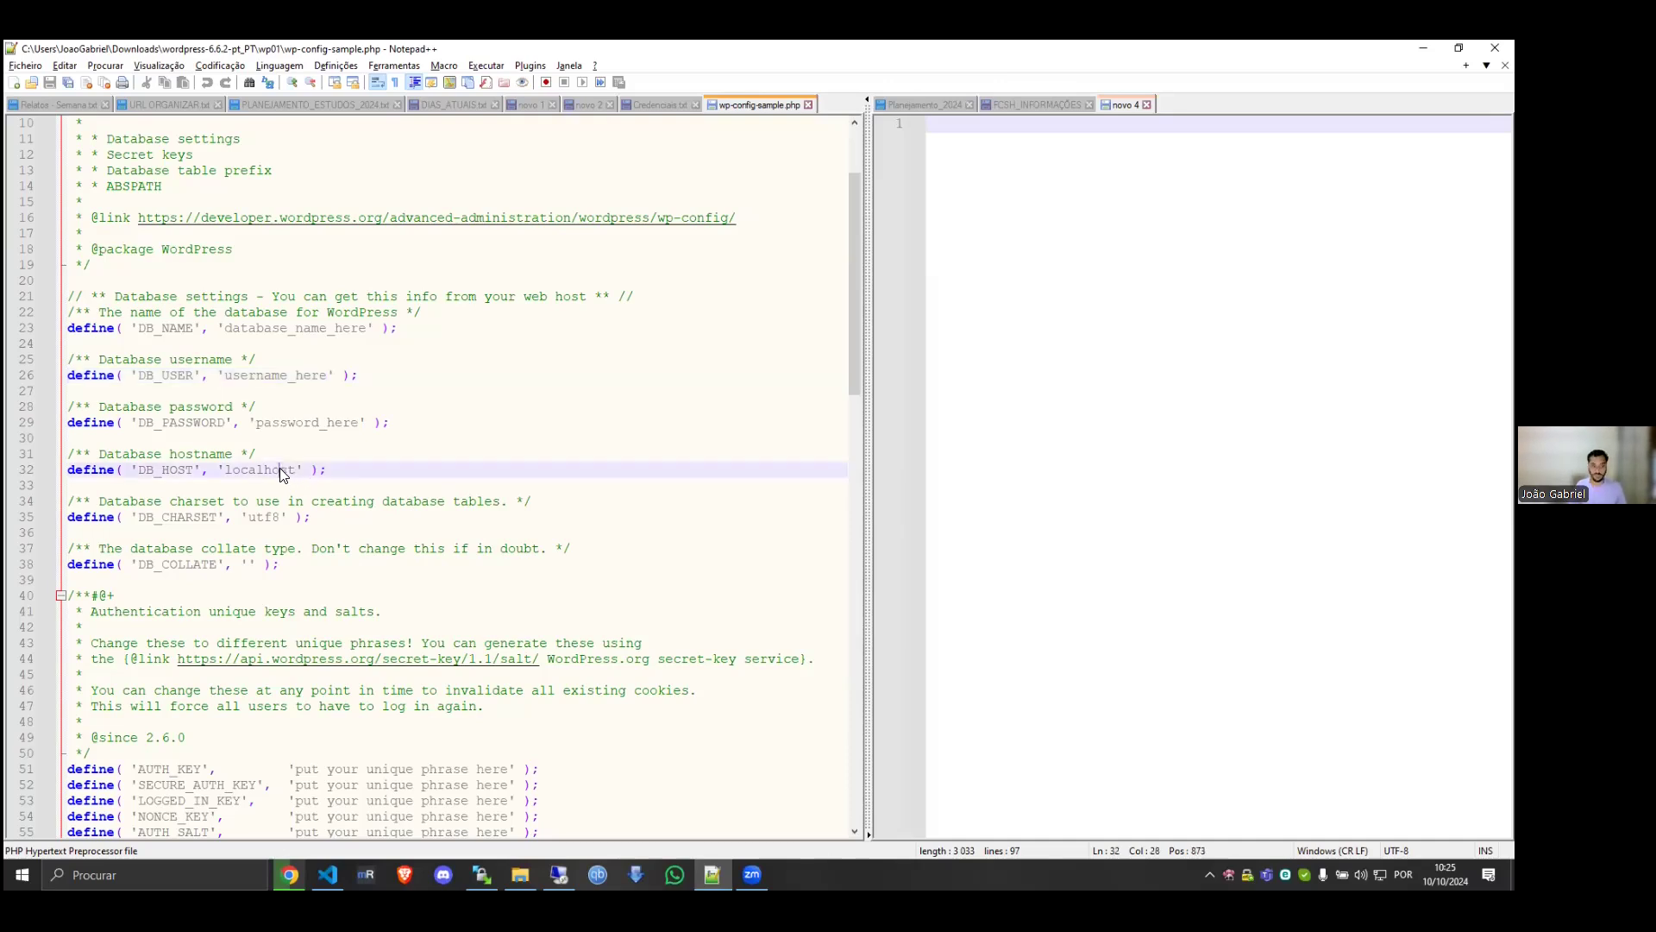
left_click(266, 517)
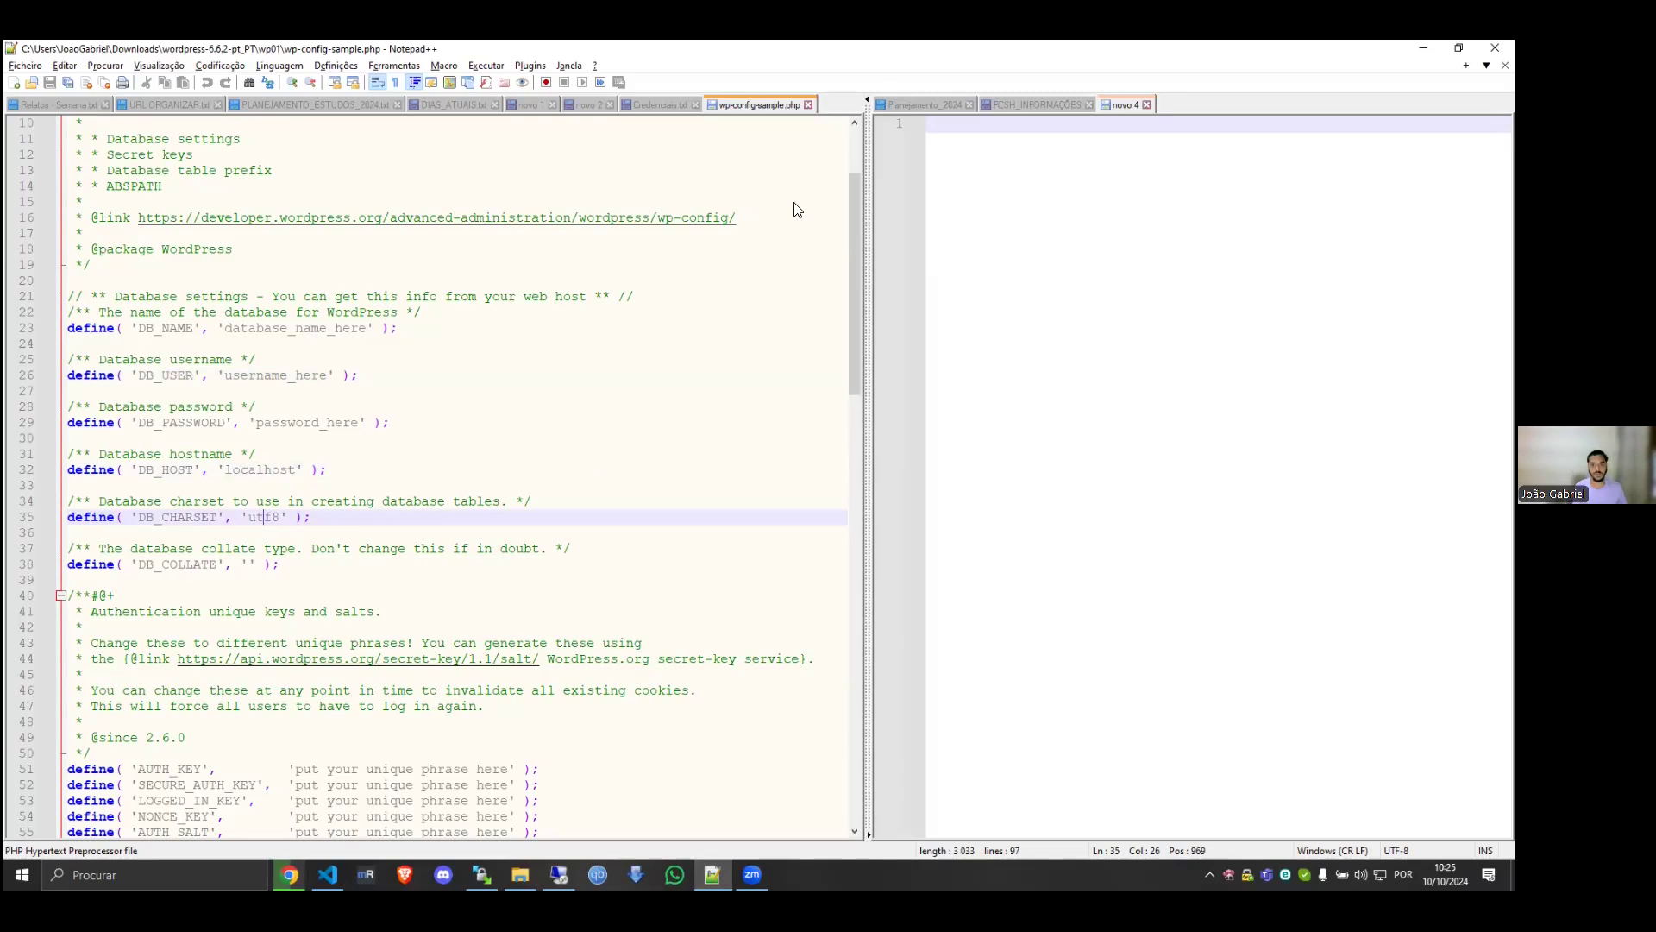
left_click(808, 105)
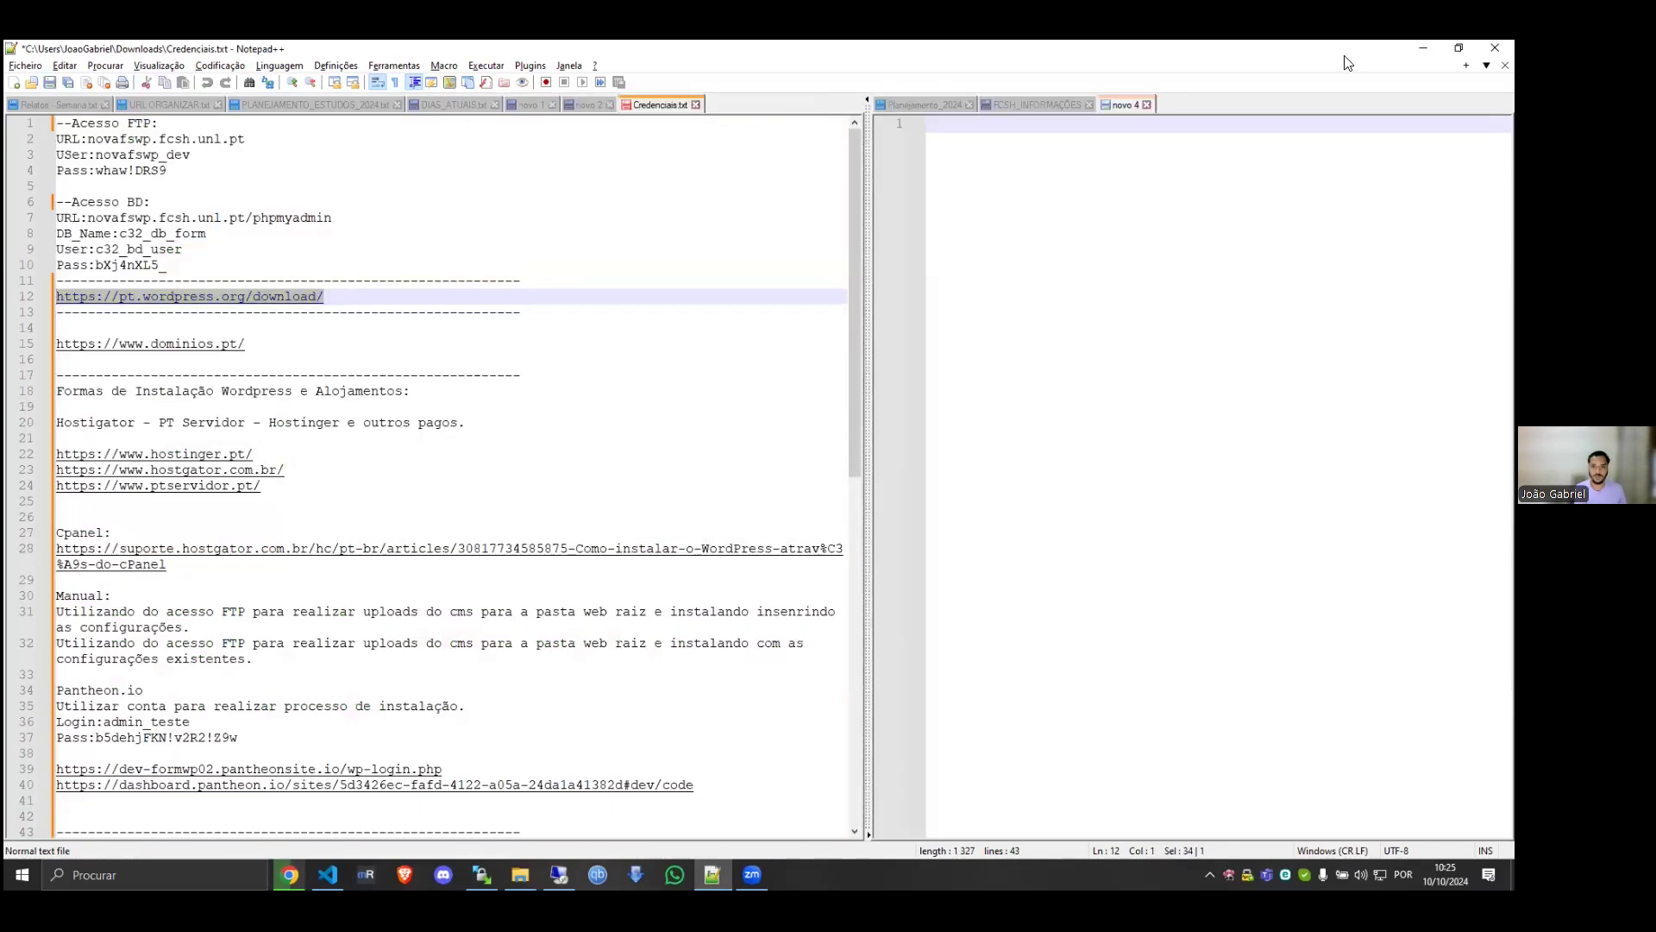
Step: Back in File Explorer, drag-select all 19 WordPress items in the wp01 folder
key("alt+Tab")
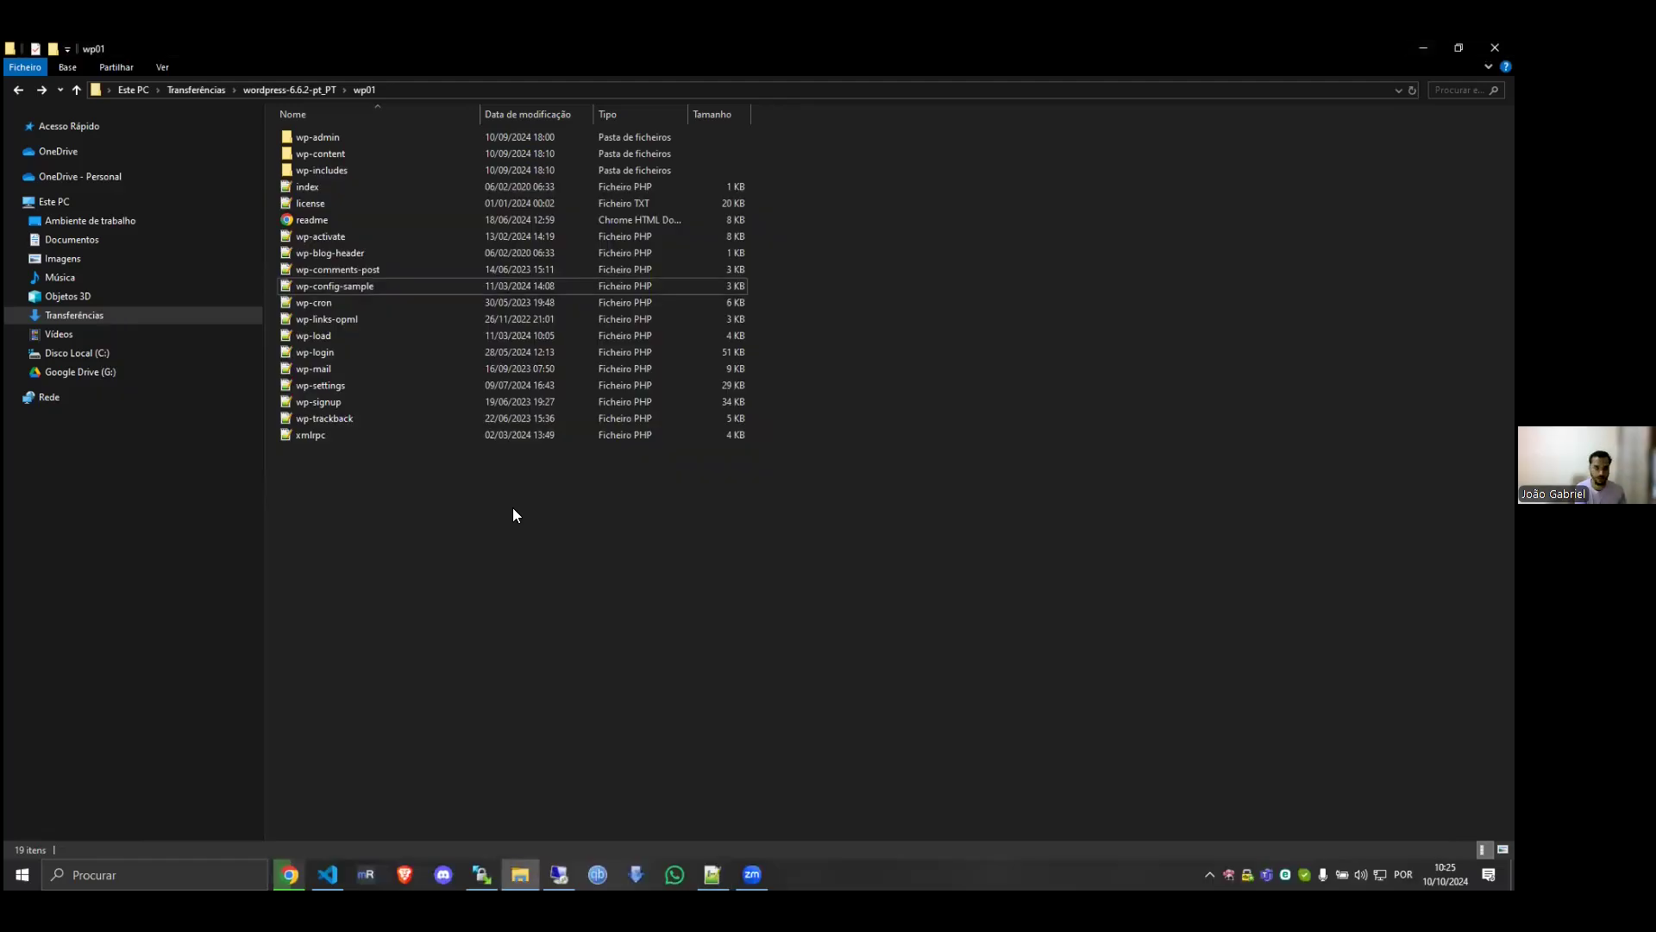
left_click_drag(512, 507, 410, 44)
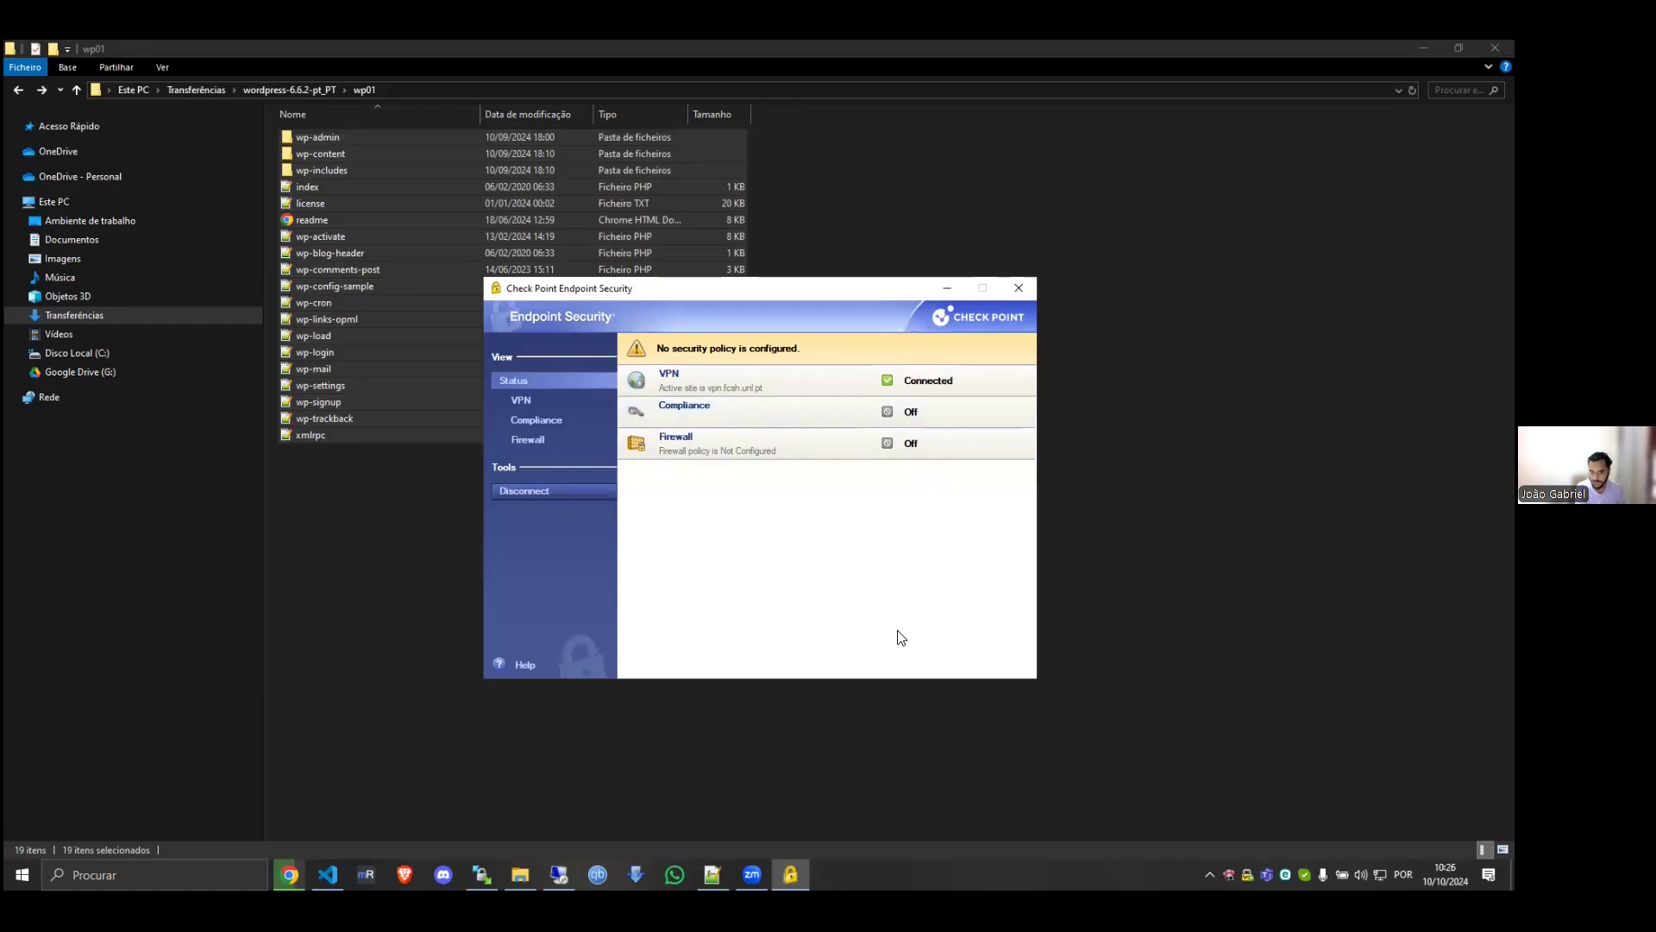
Step: Close the Check Point VPN status window and bring WinSCP's SFTP login dialog forward
left_click(1028, 289)
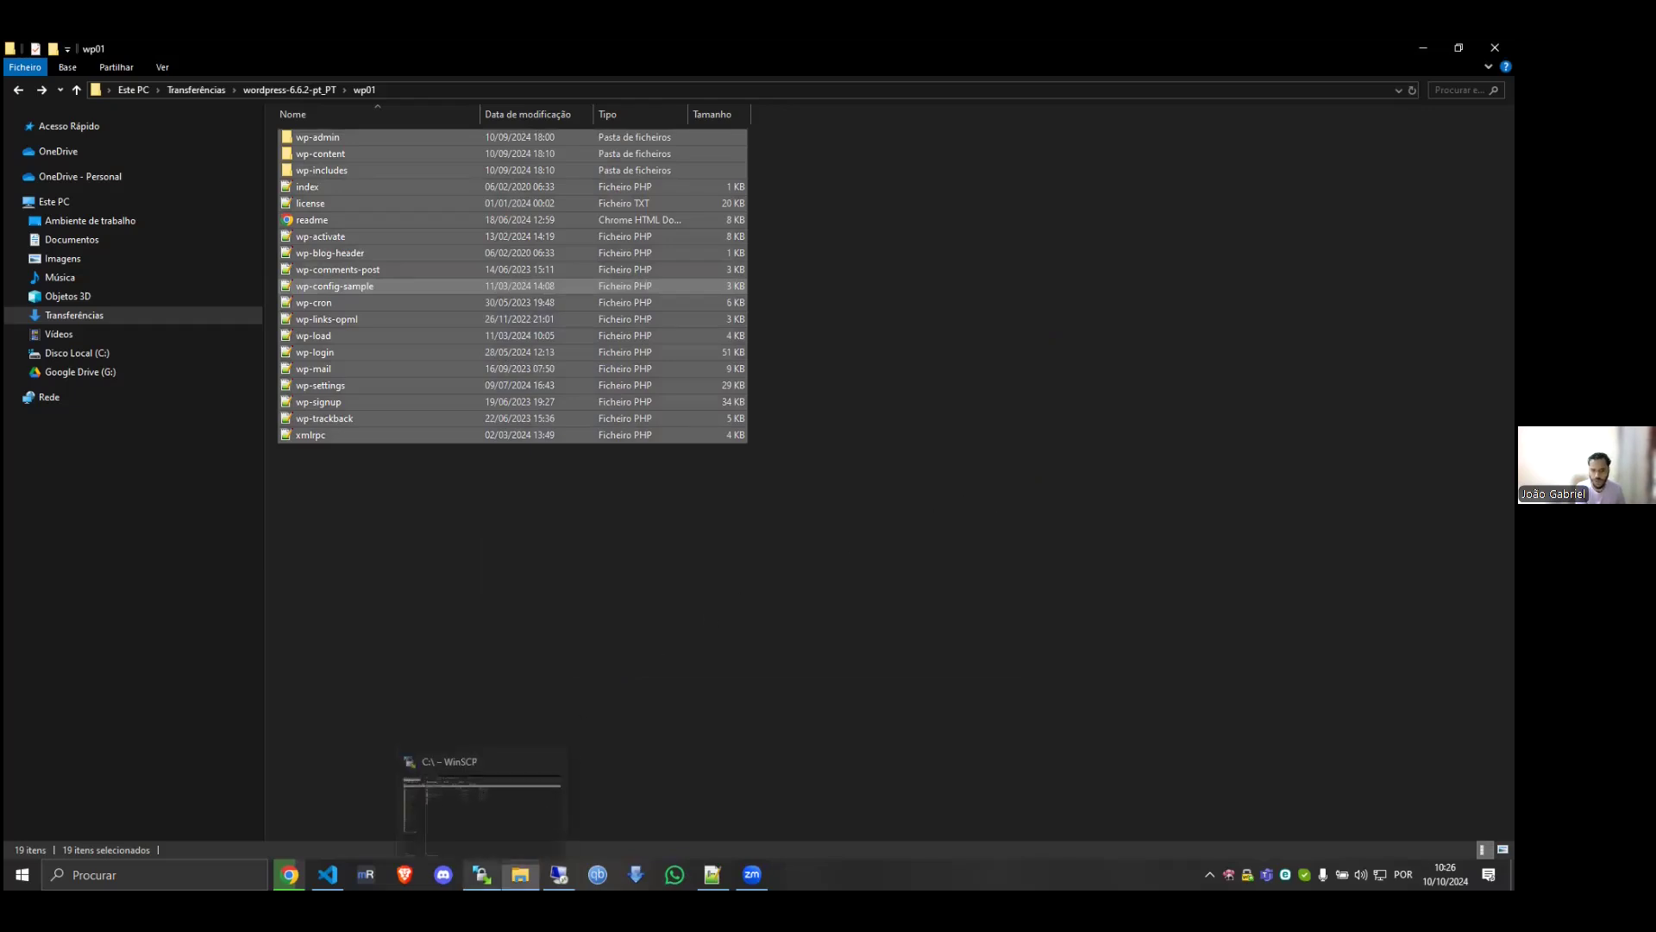
left_click(481, 874)
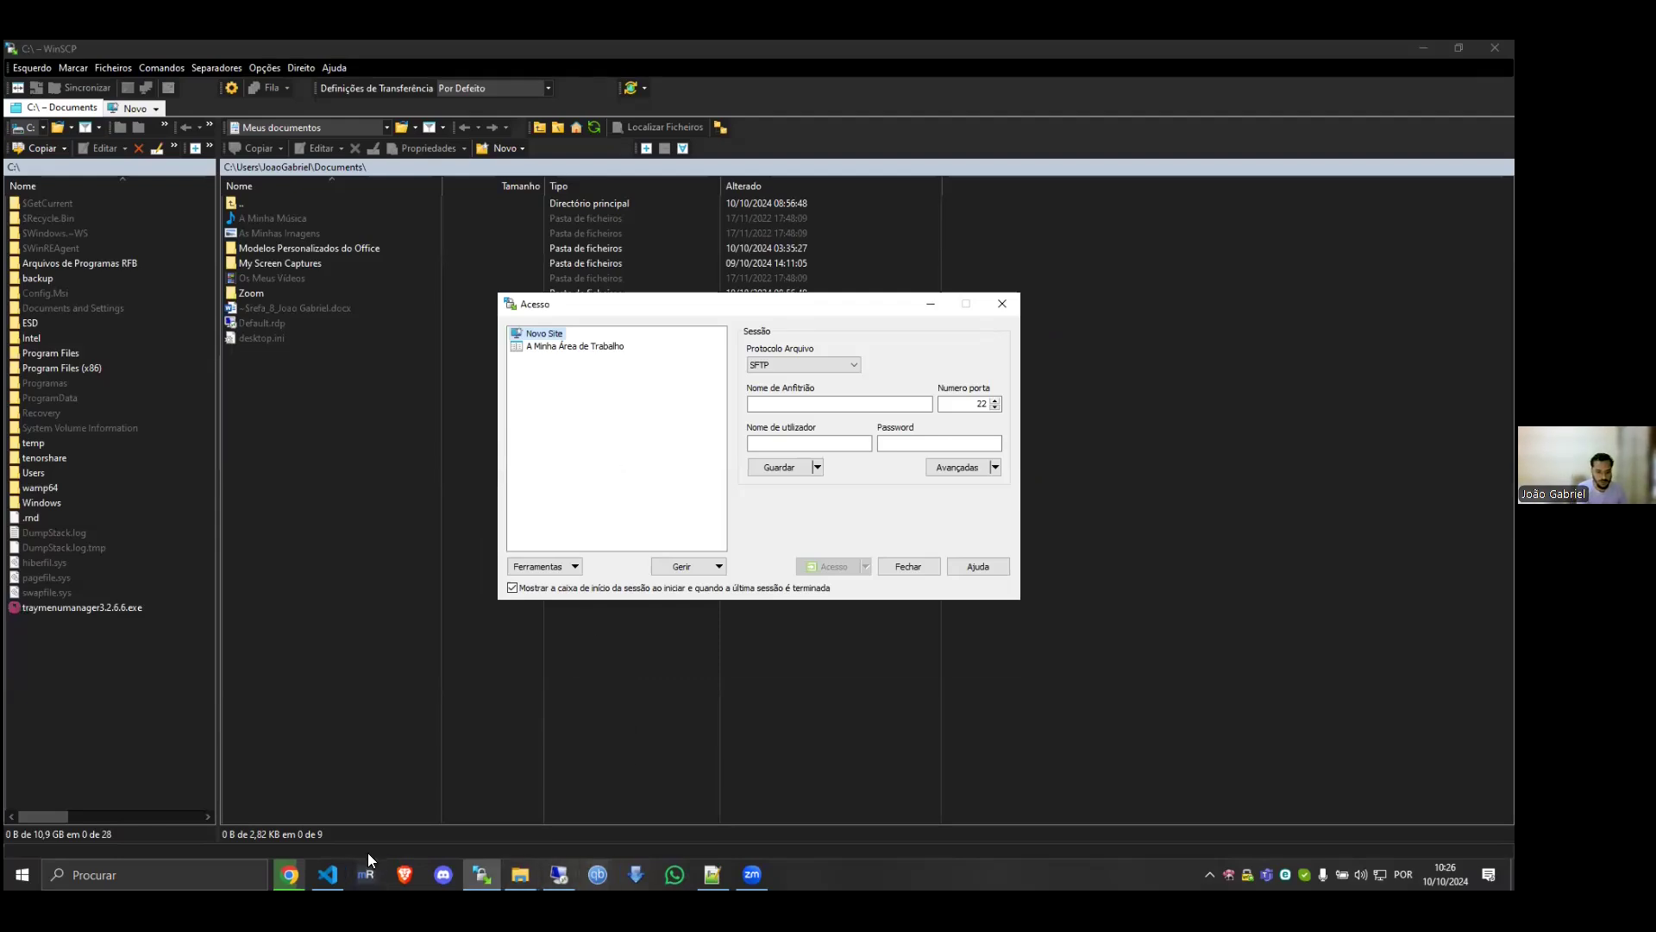
Step: Copy the FTP host address from Credenciais.txt into WinSCP's host field and set port 21
left_click(328, 873)
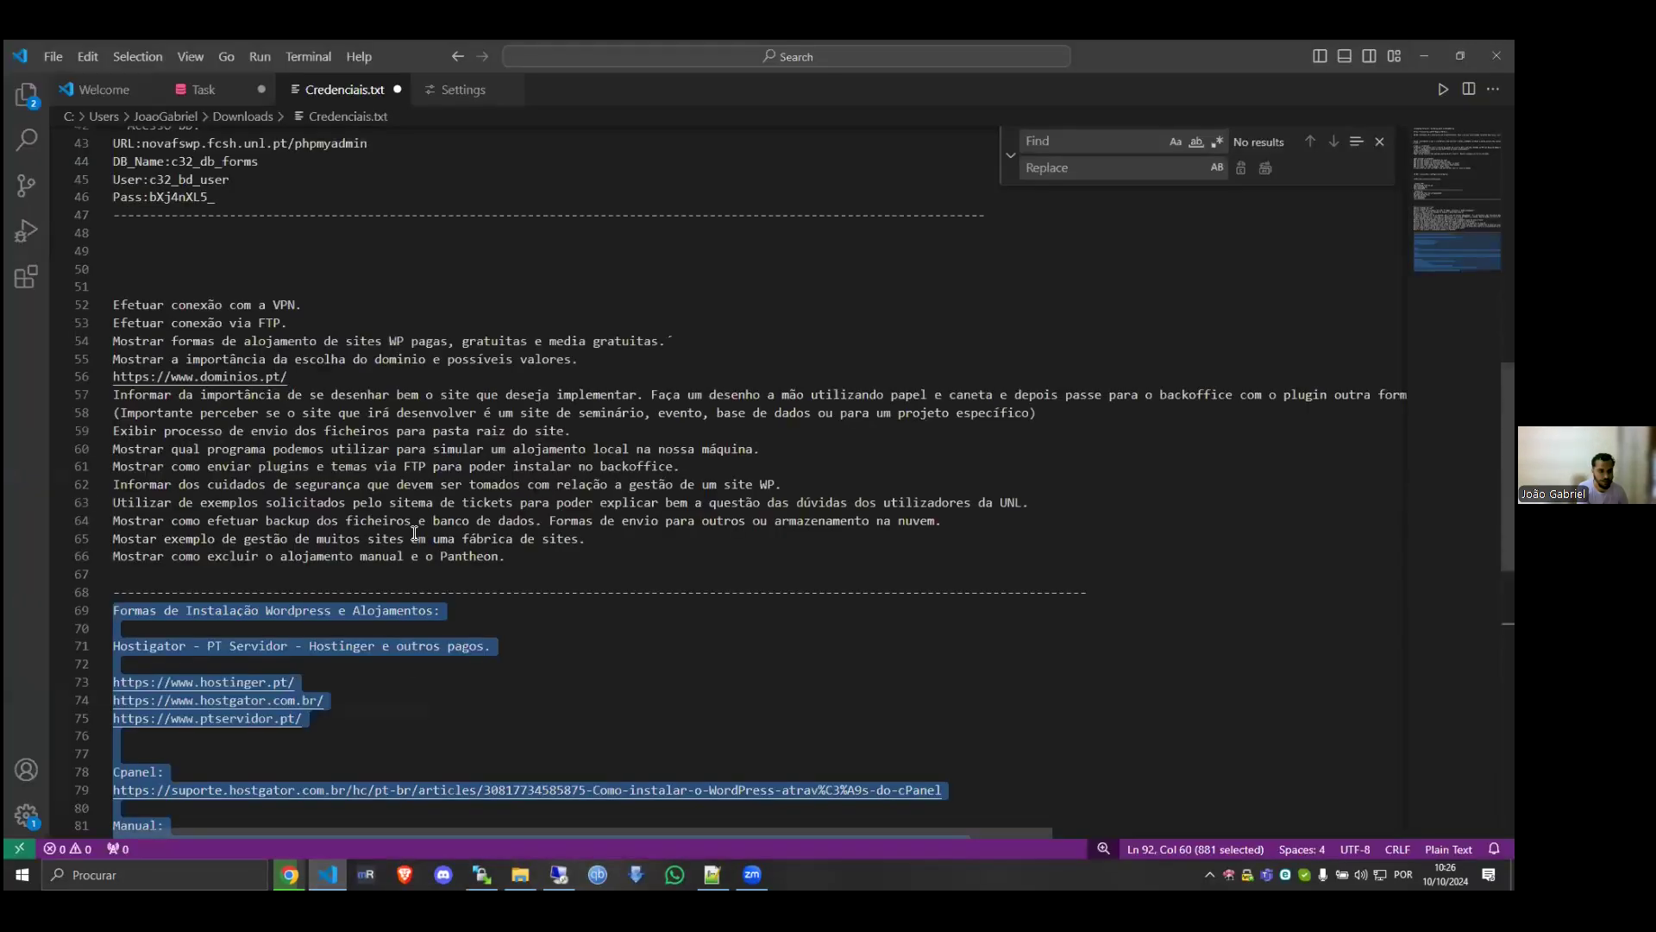
scroll(338, 336, "up", 4)
scroll(338, 337, "up", 2)
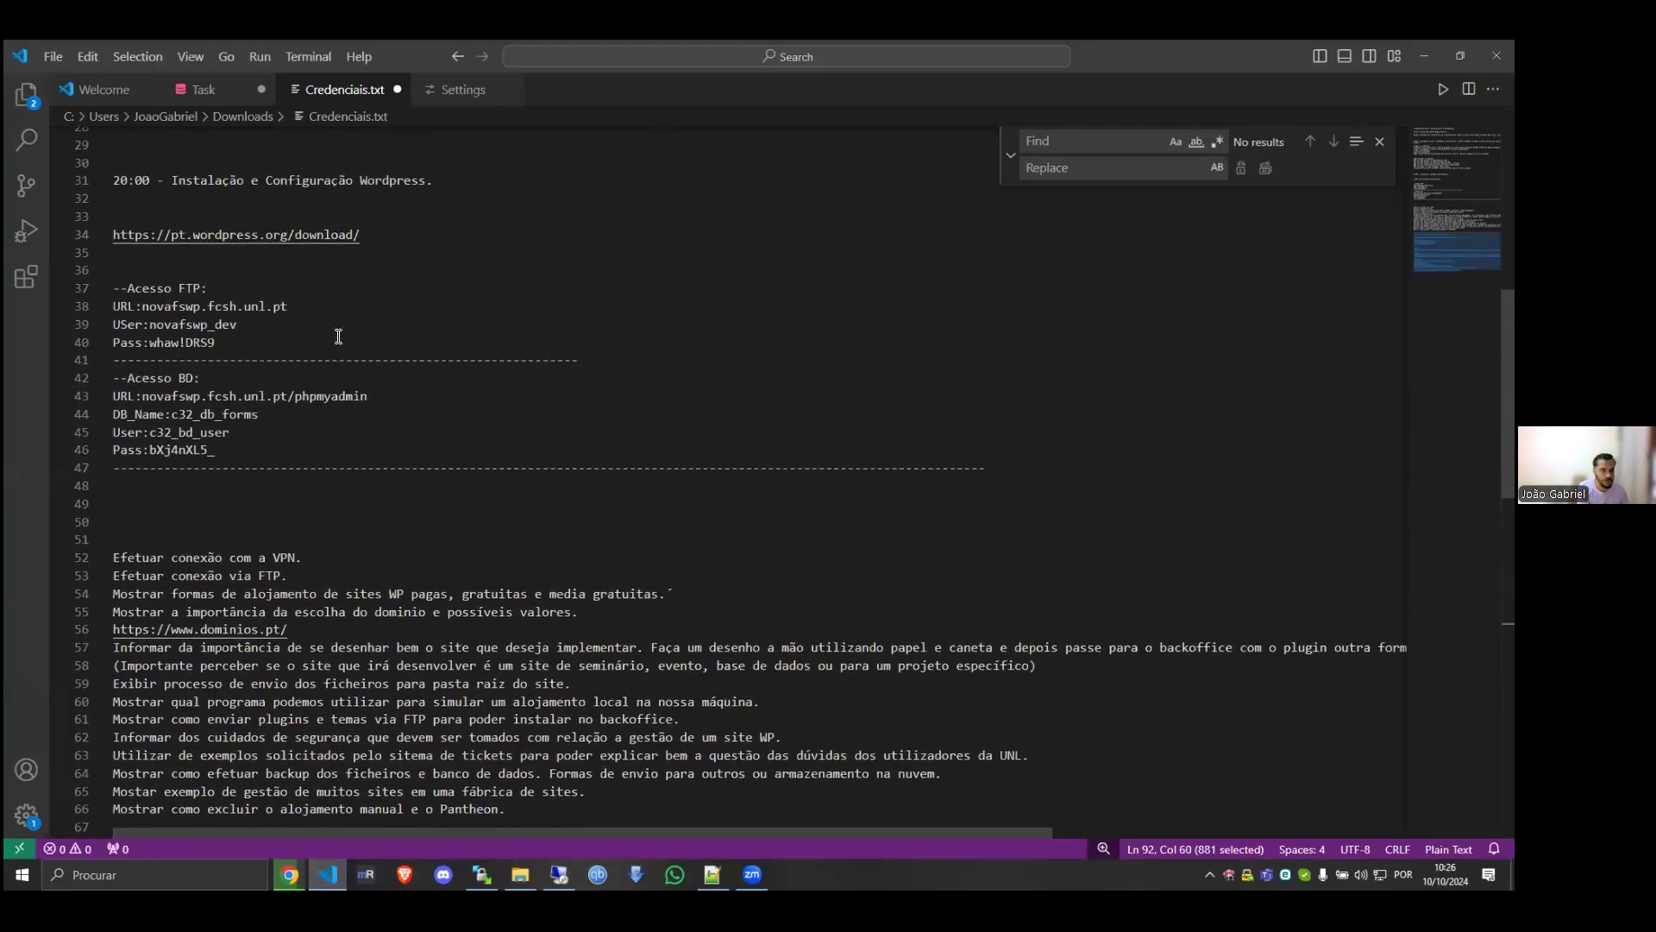
left_click(296, 349)
left_click_drag(238, 362, 143, 358)
key("ctrl+c")
key("alt+Tab")
left_click(788, 405)
key("ctrl+v")
key("Tab")
type("21")
key("Tab")
Step: Copy the FTP username and password from the notes into WinSCP's login fields
key("alt+Tab")
left_click_drag(238, 376, 149, 375)
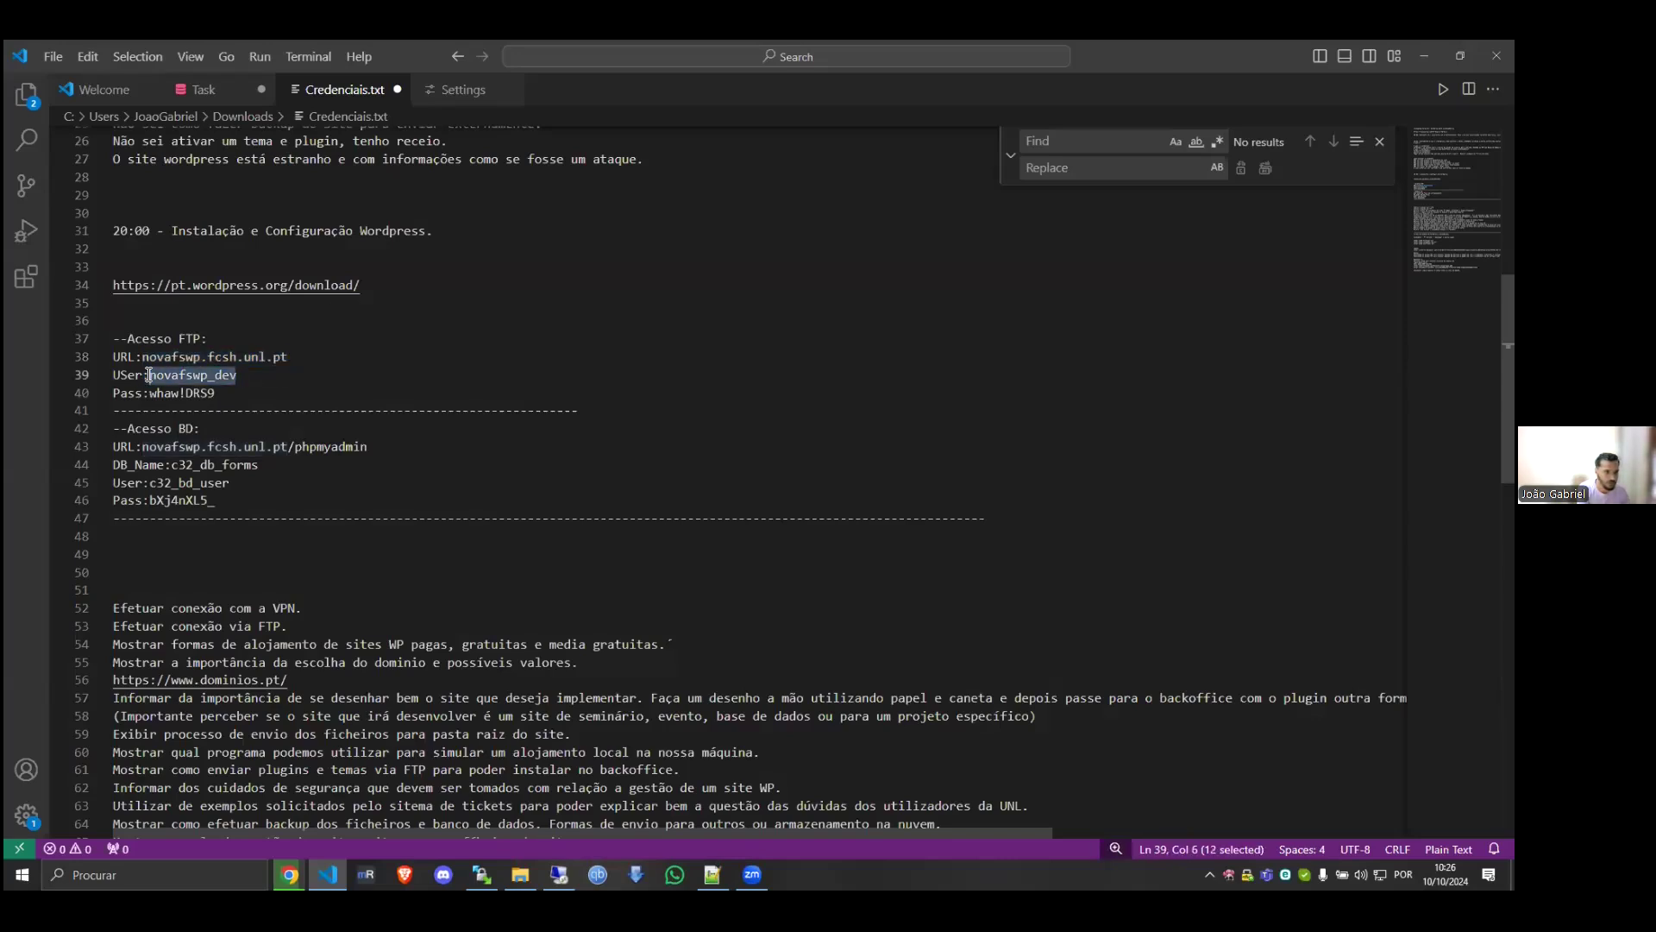
key("ctrl+c")
key("alt+Tab")
key("ctrl+v")
key("alt+Tab")
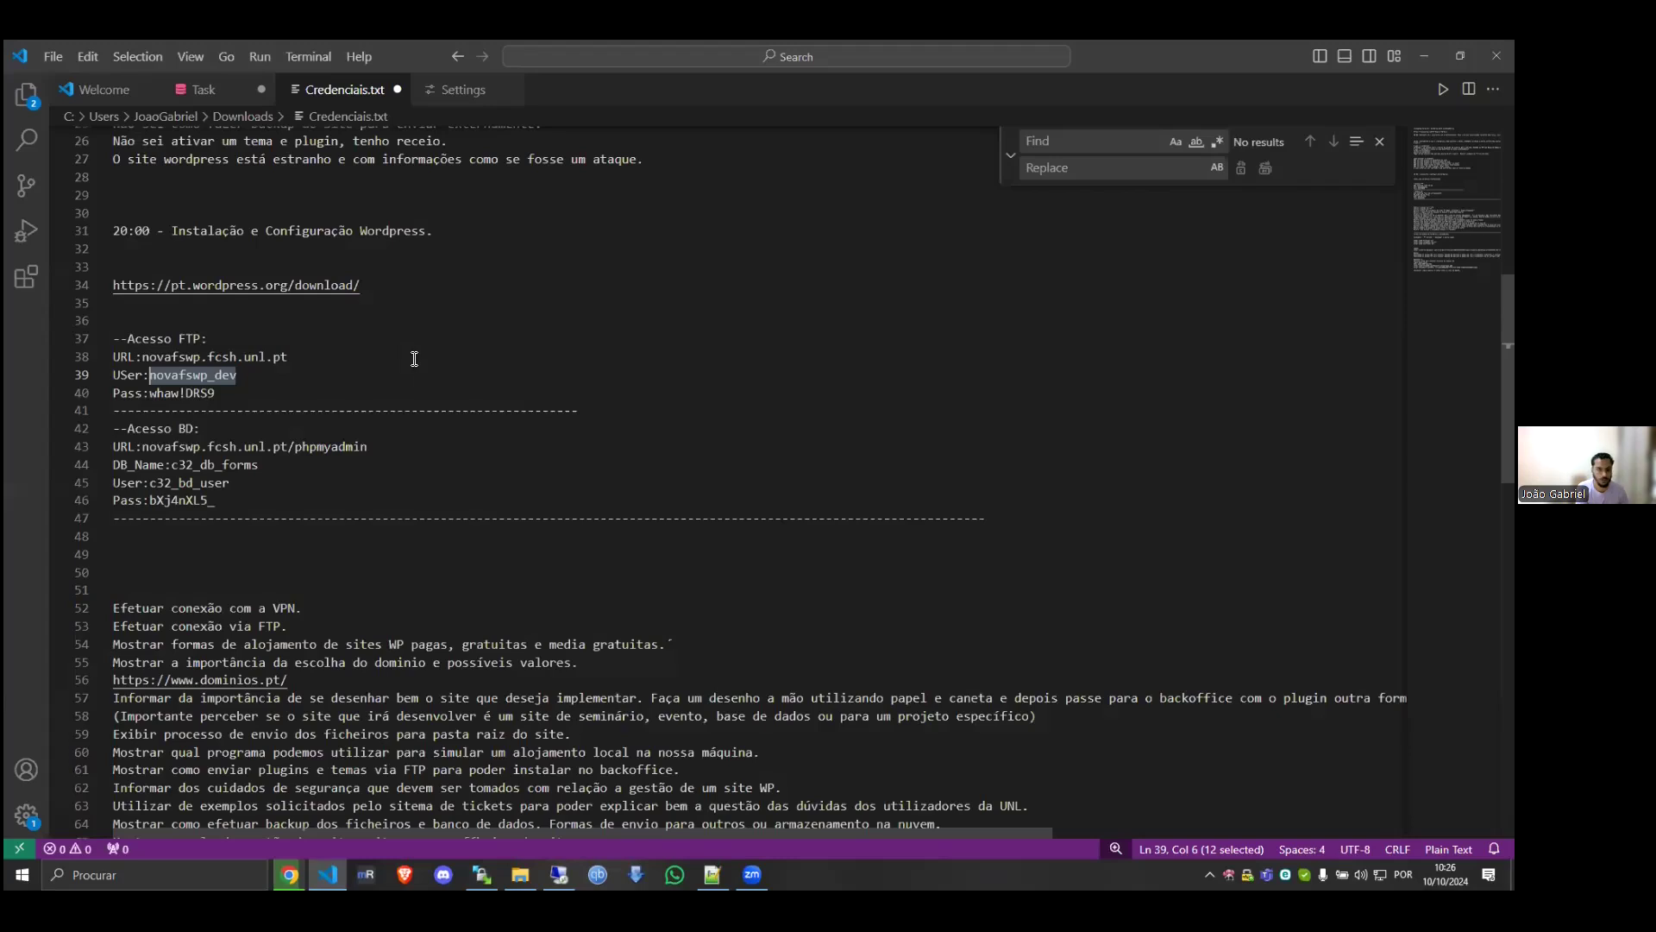
left_click_drag(218, 394, 150, 388)
key("ctrl+c")
key("alt+Tab")
key("ctrl+v")
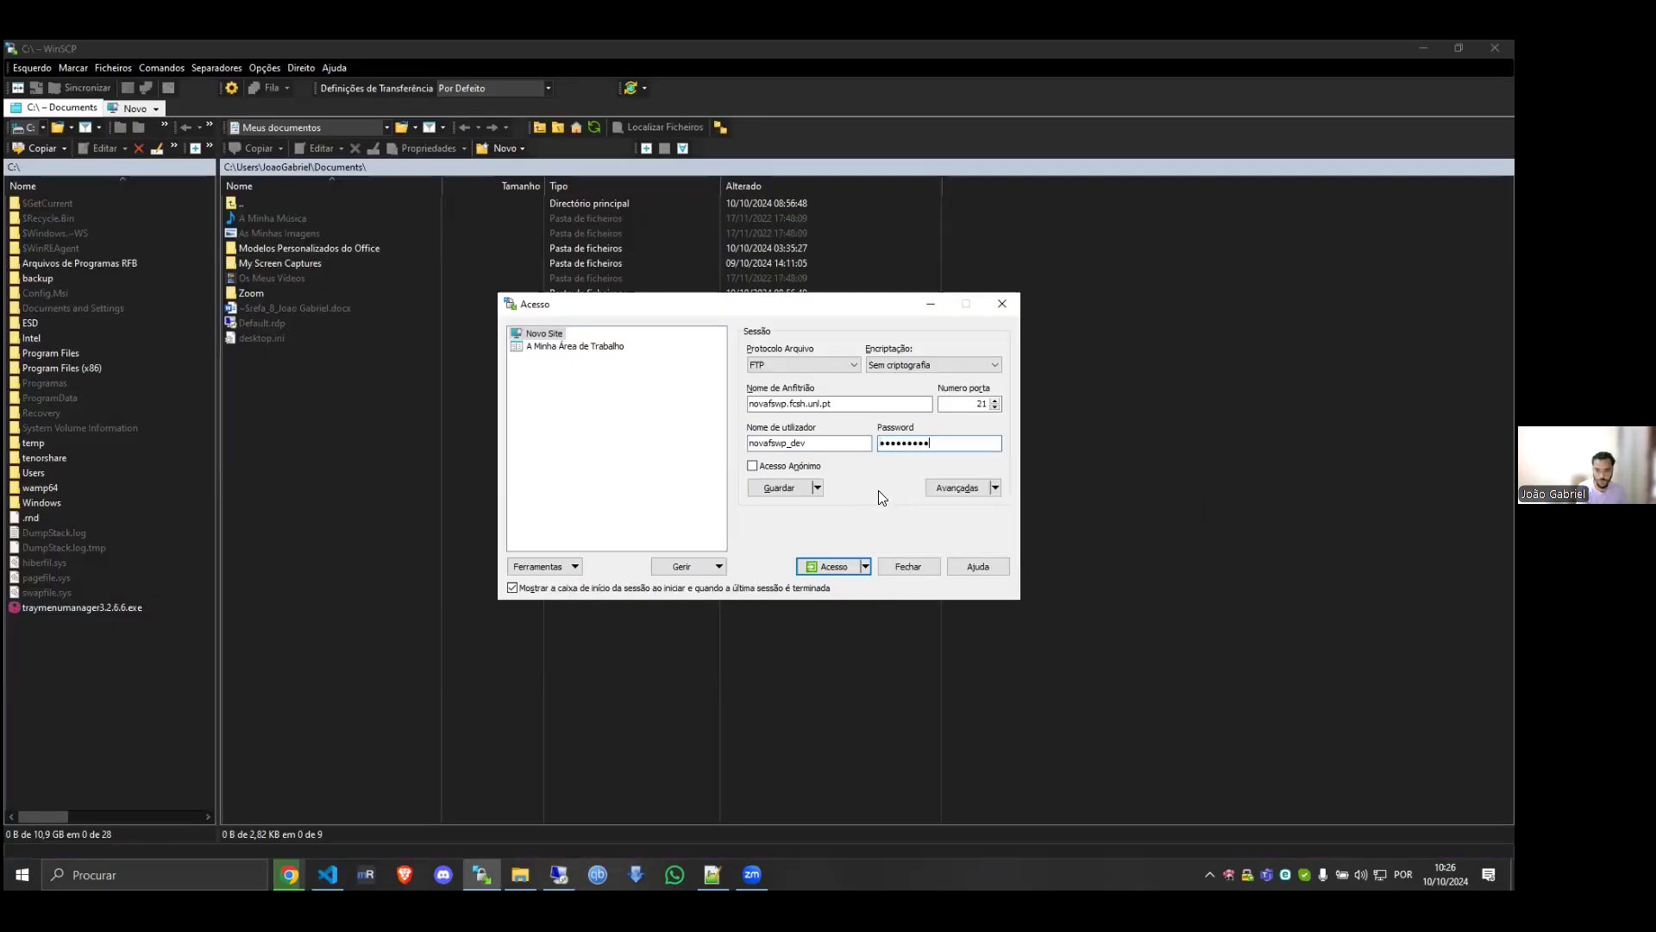
Step: Add a 'VPN' line below the FTP and database access block in Credenciais.txt
key("alt+Tab")
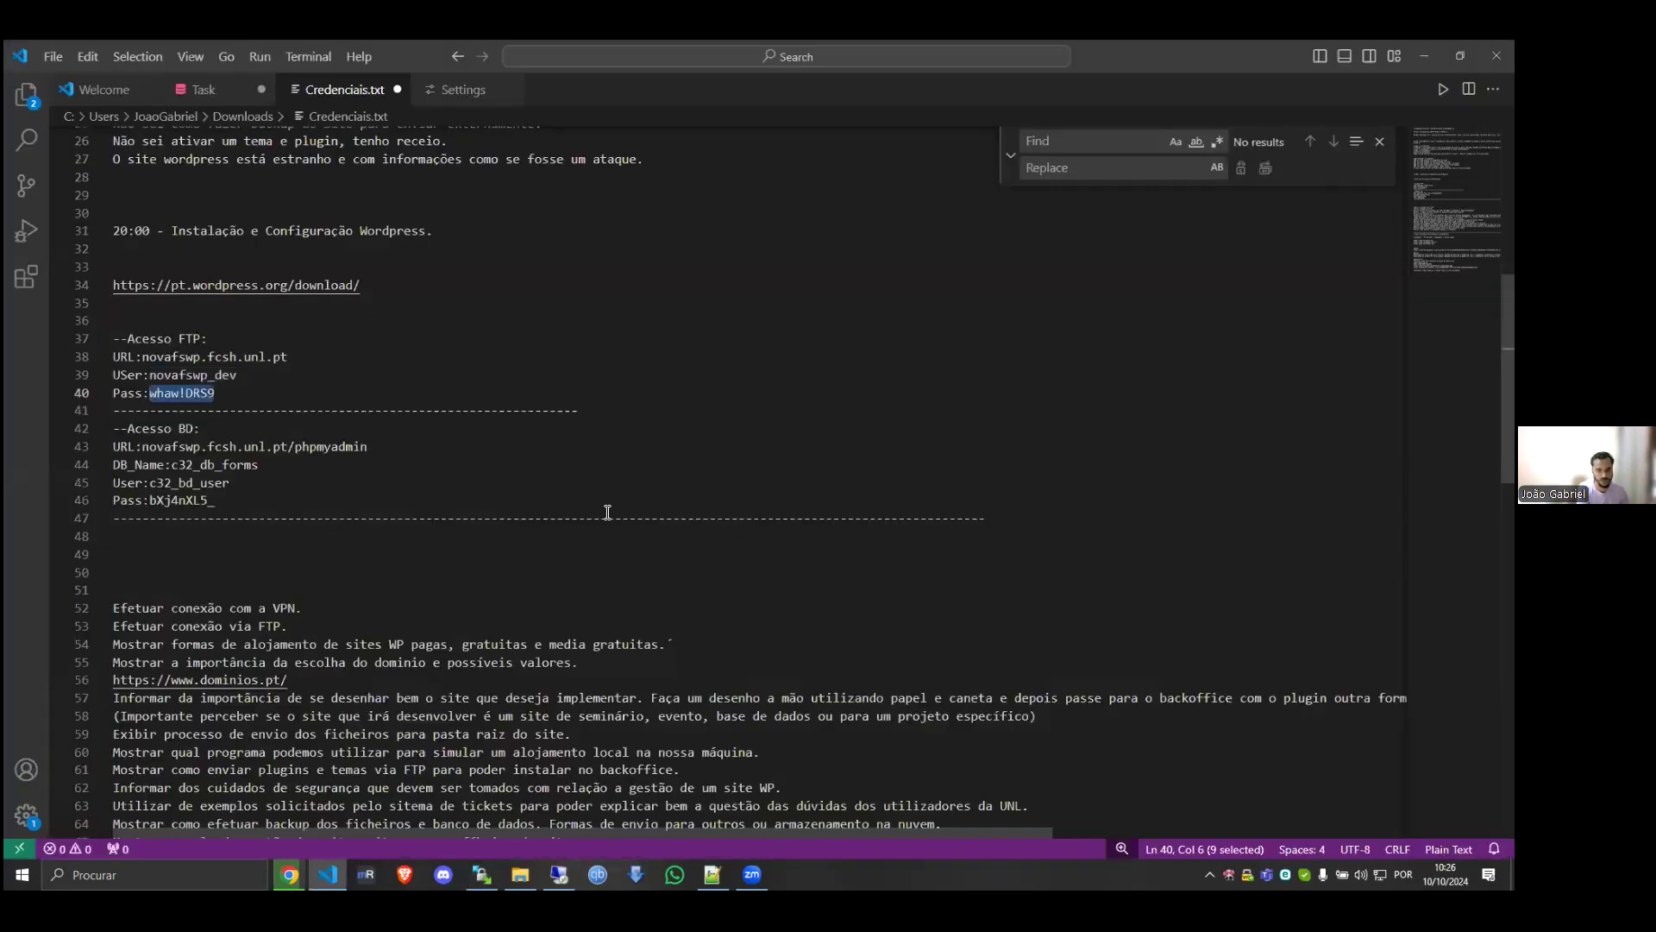
left_click_drag(585, 518, 107, 342)
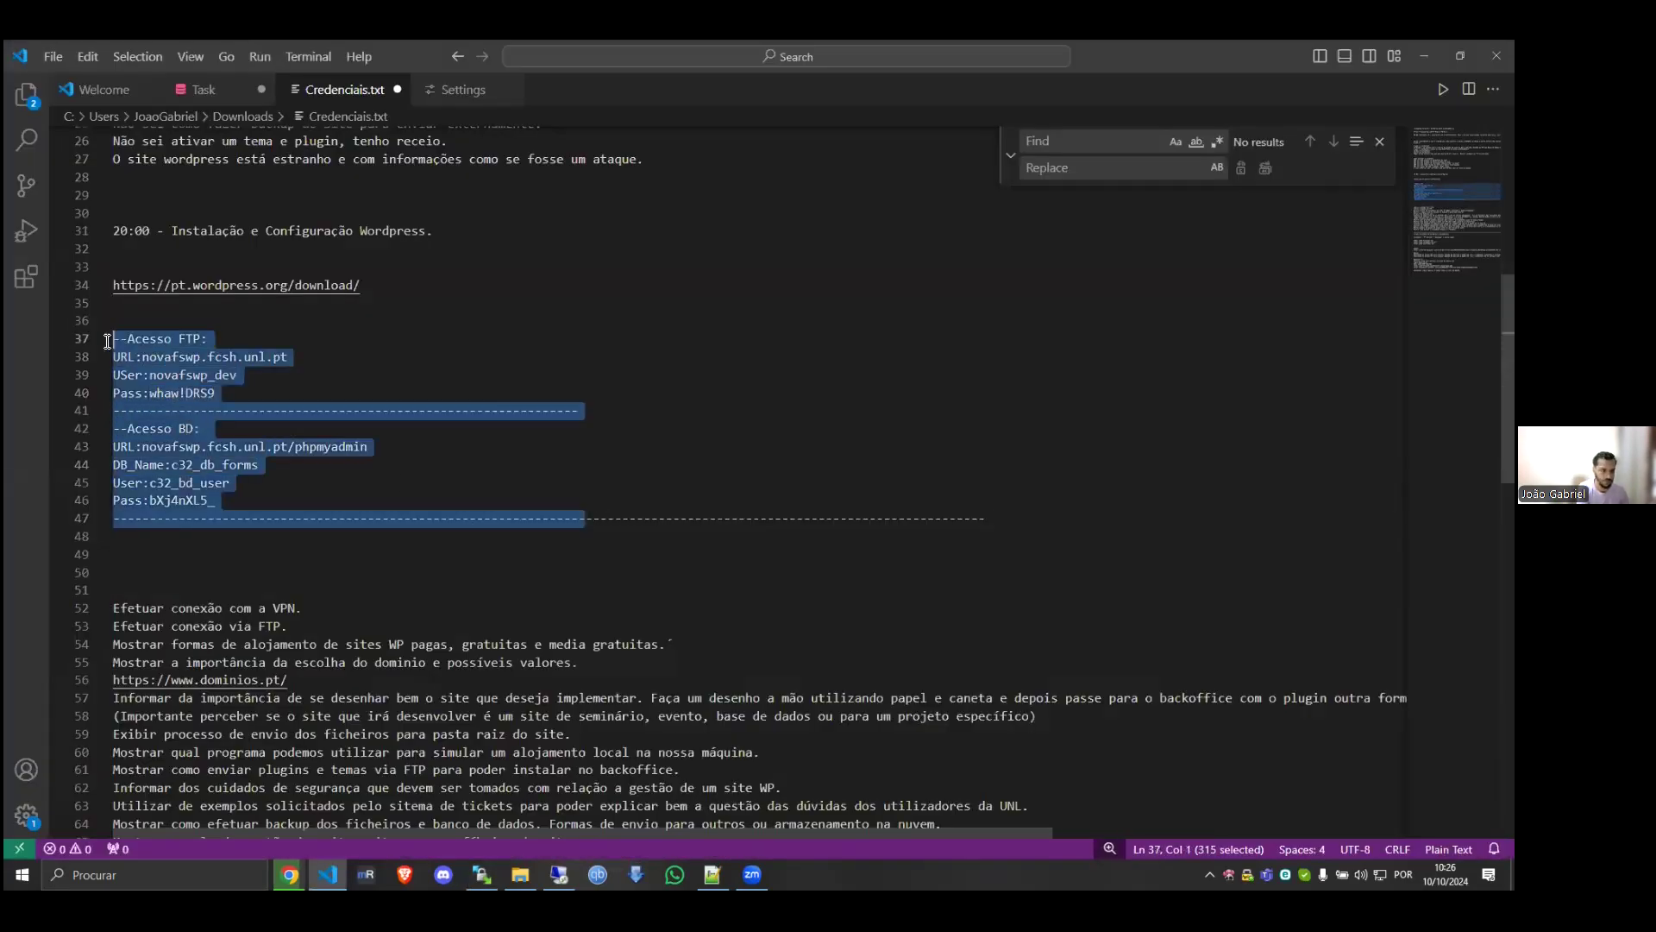
left_click(222, 446)
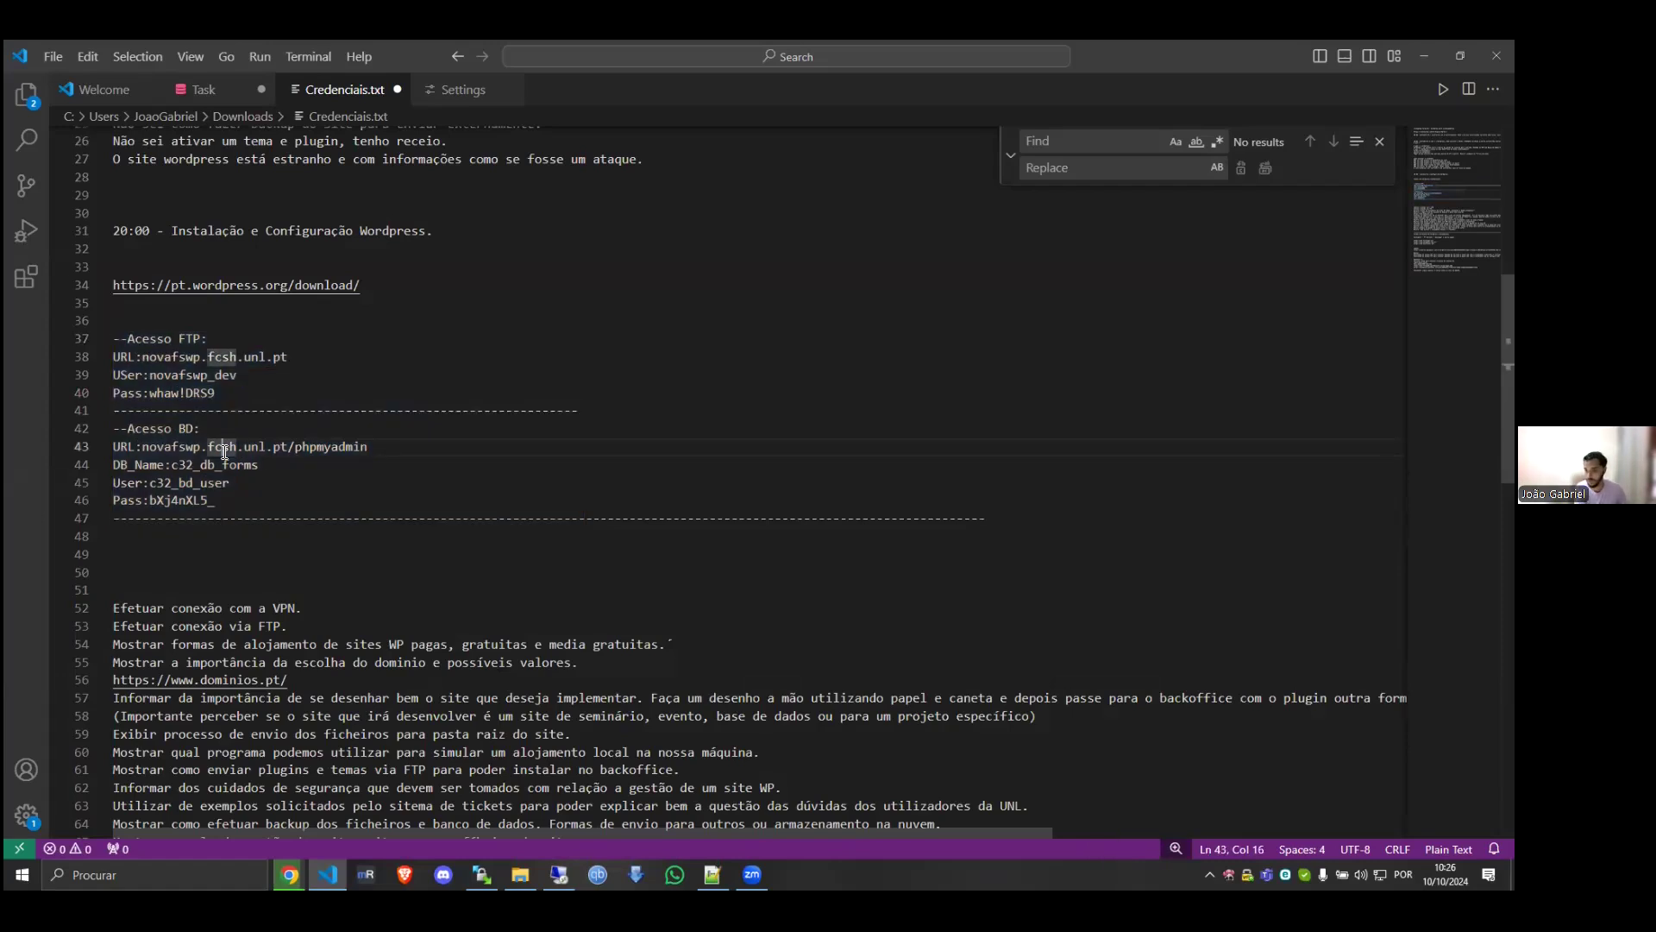
left_click(145, 537)
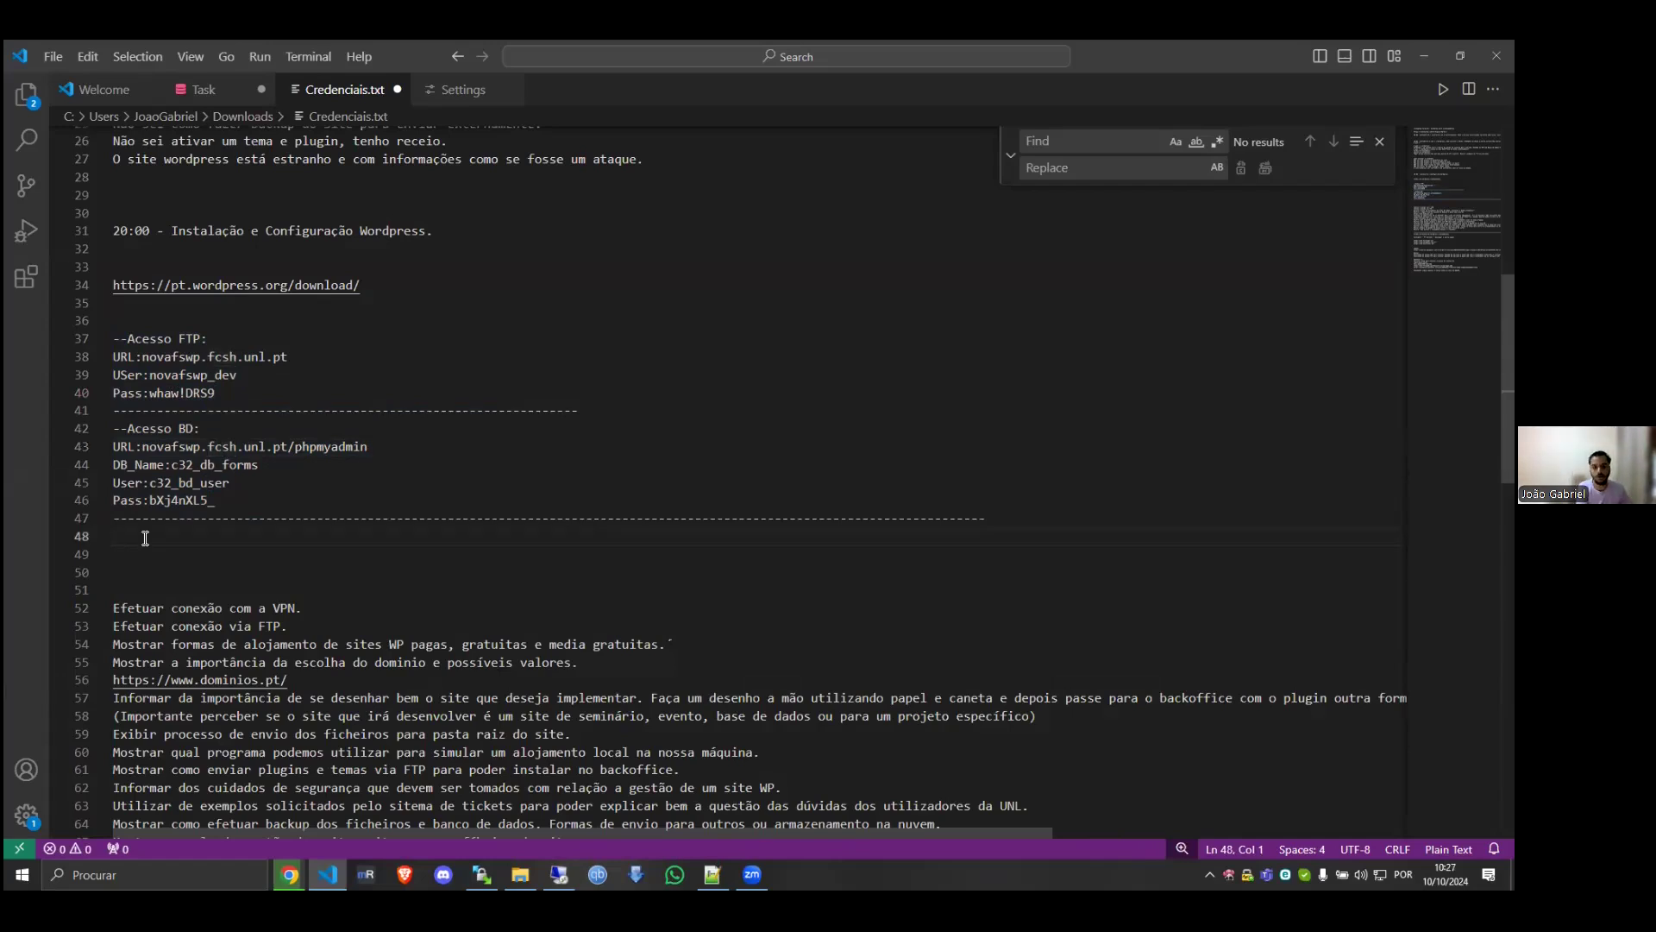
key("Return")
key("Return")
key("Return")
key("Return")
key("Up")
key("Up")
key("Up")
type("VPN")
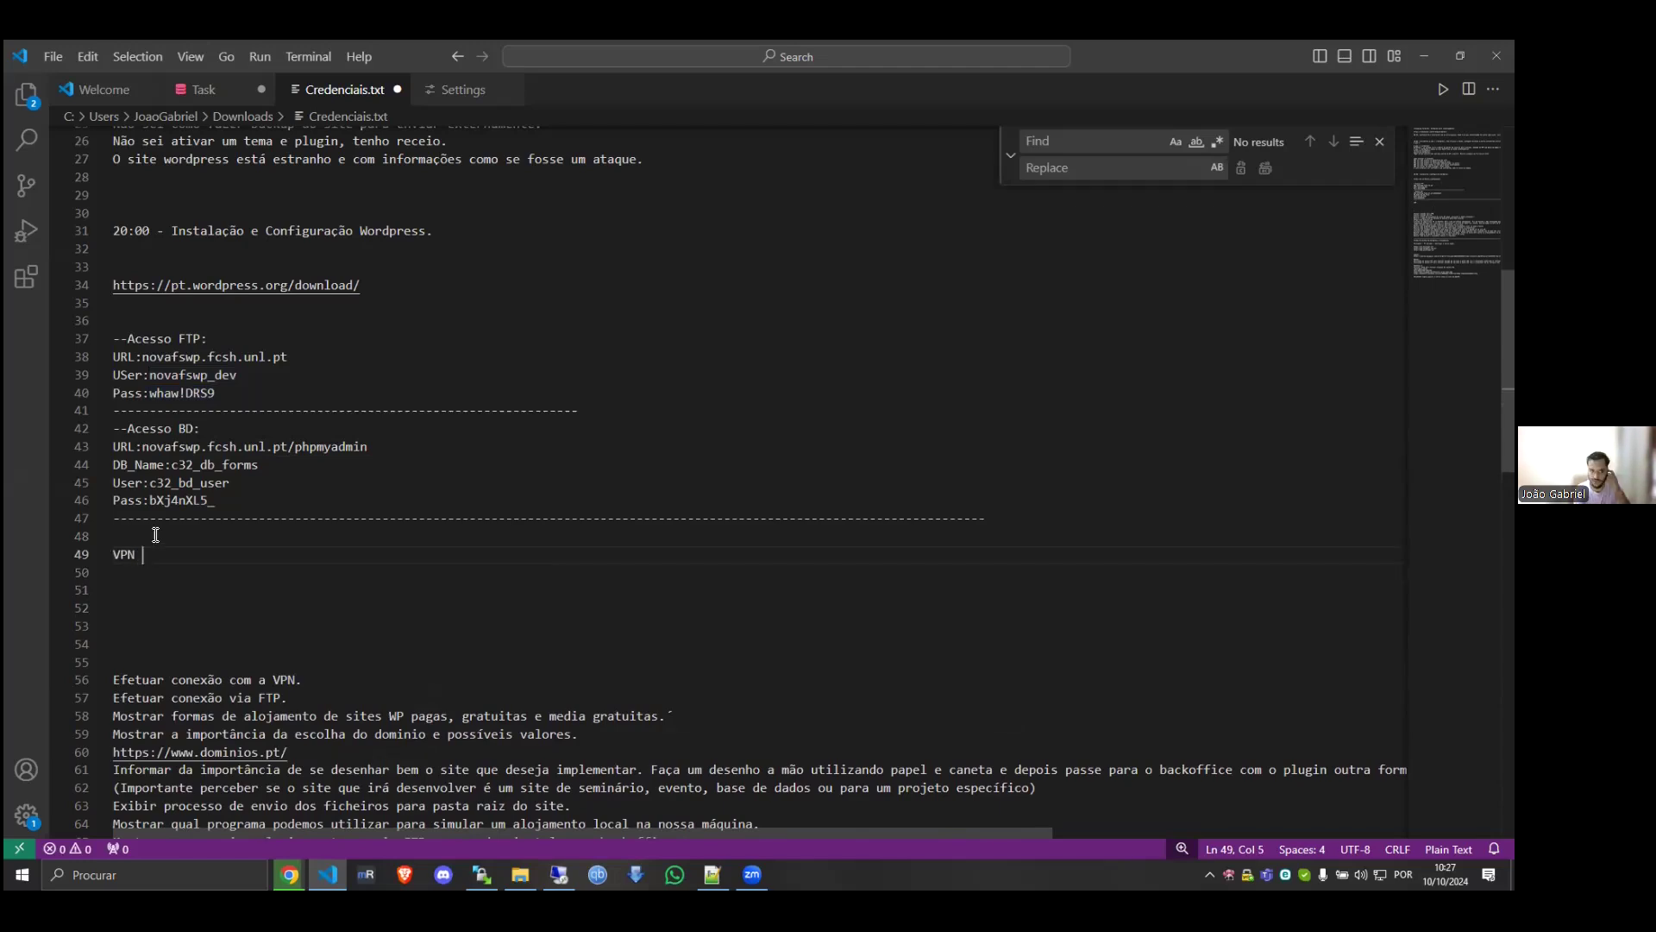
Step: Review the host name novafswp.fcsh.unl.pt and the user name in WinSCP's login dialog
key("alt+Tab")
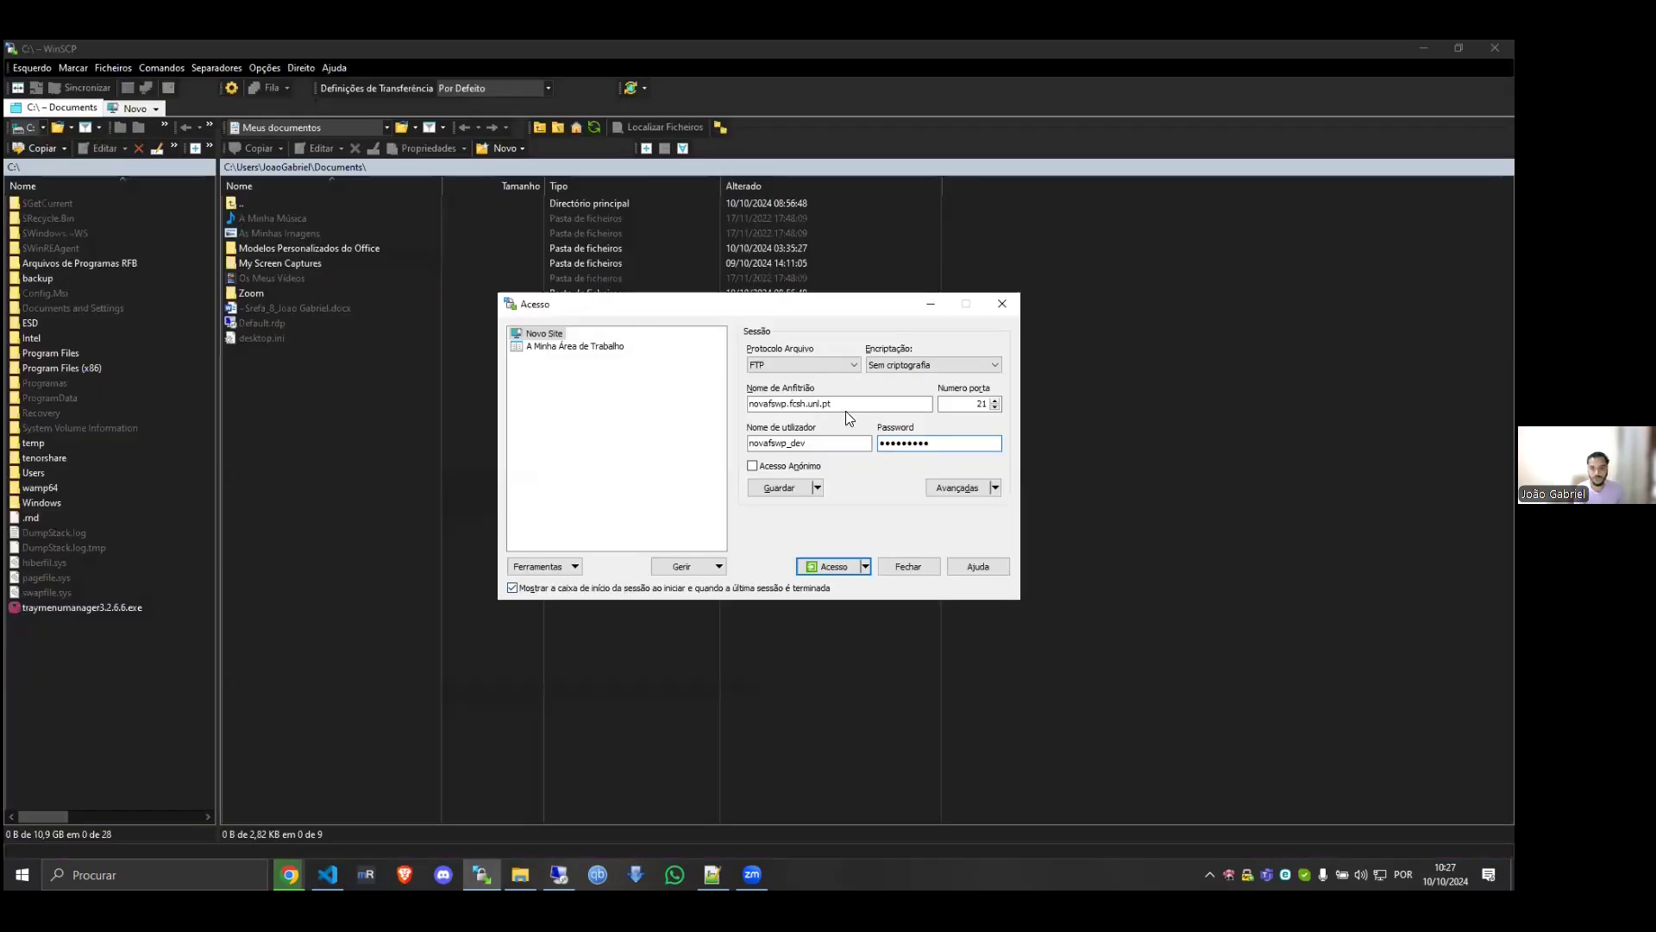
double_click(826, 402)
double_click(825, 403)
left_click(825, 403)
double_click(788, 402)
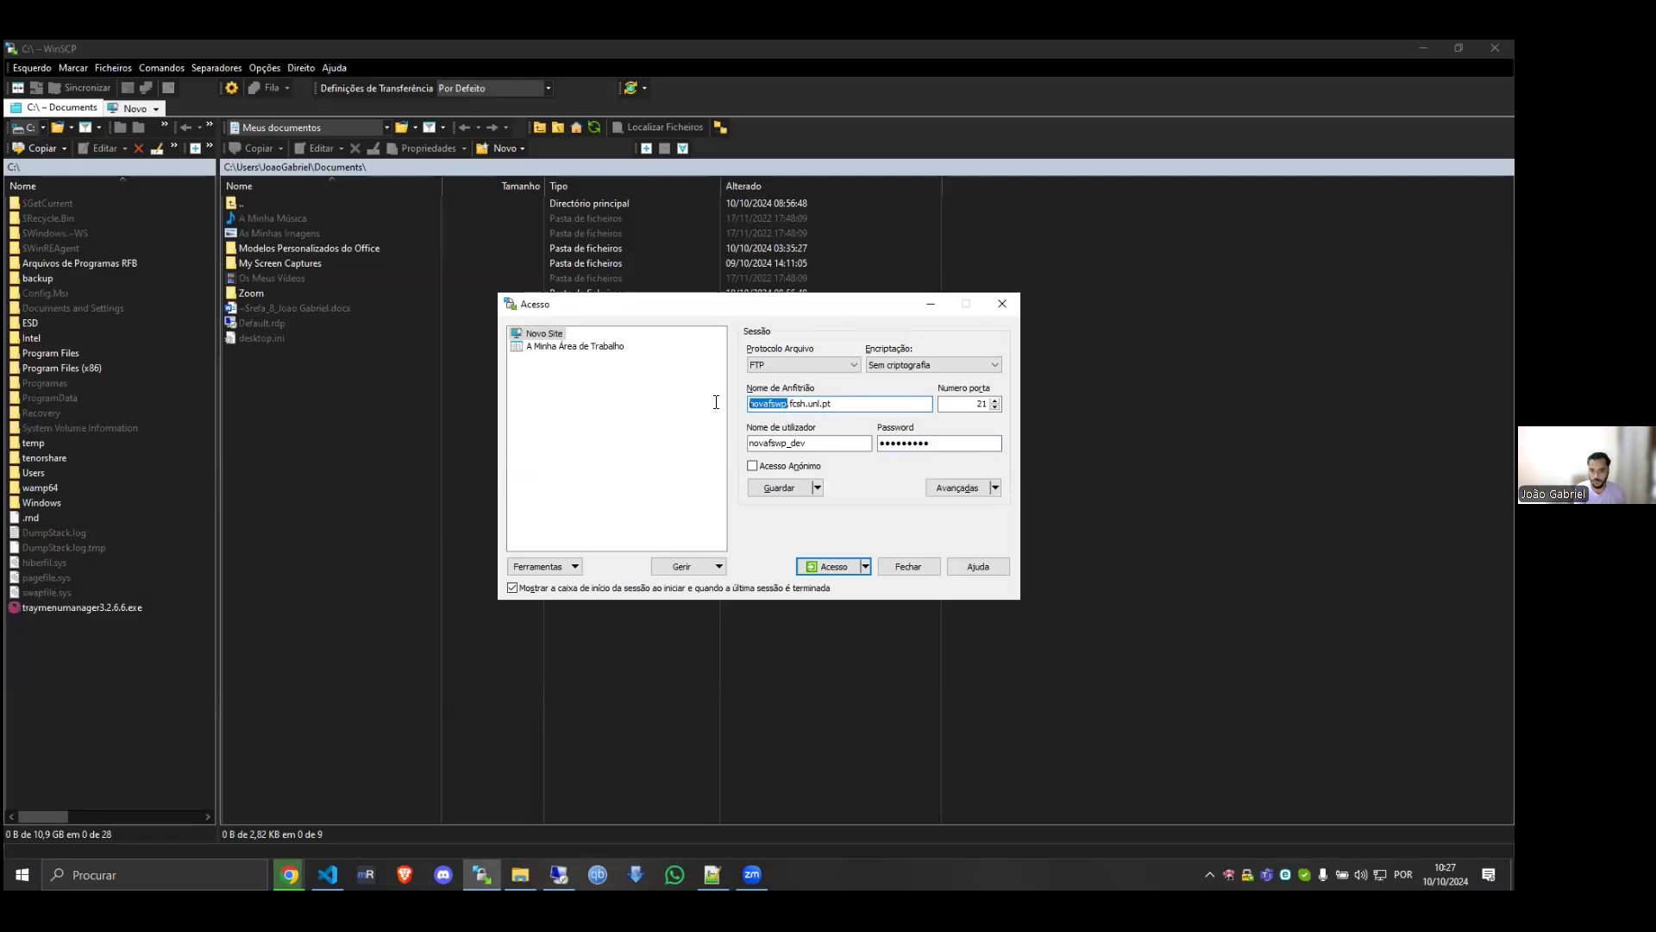
left_click(787, 404)
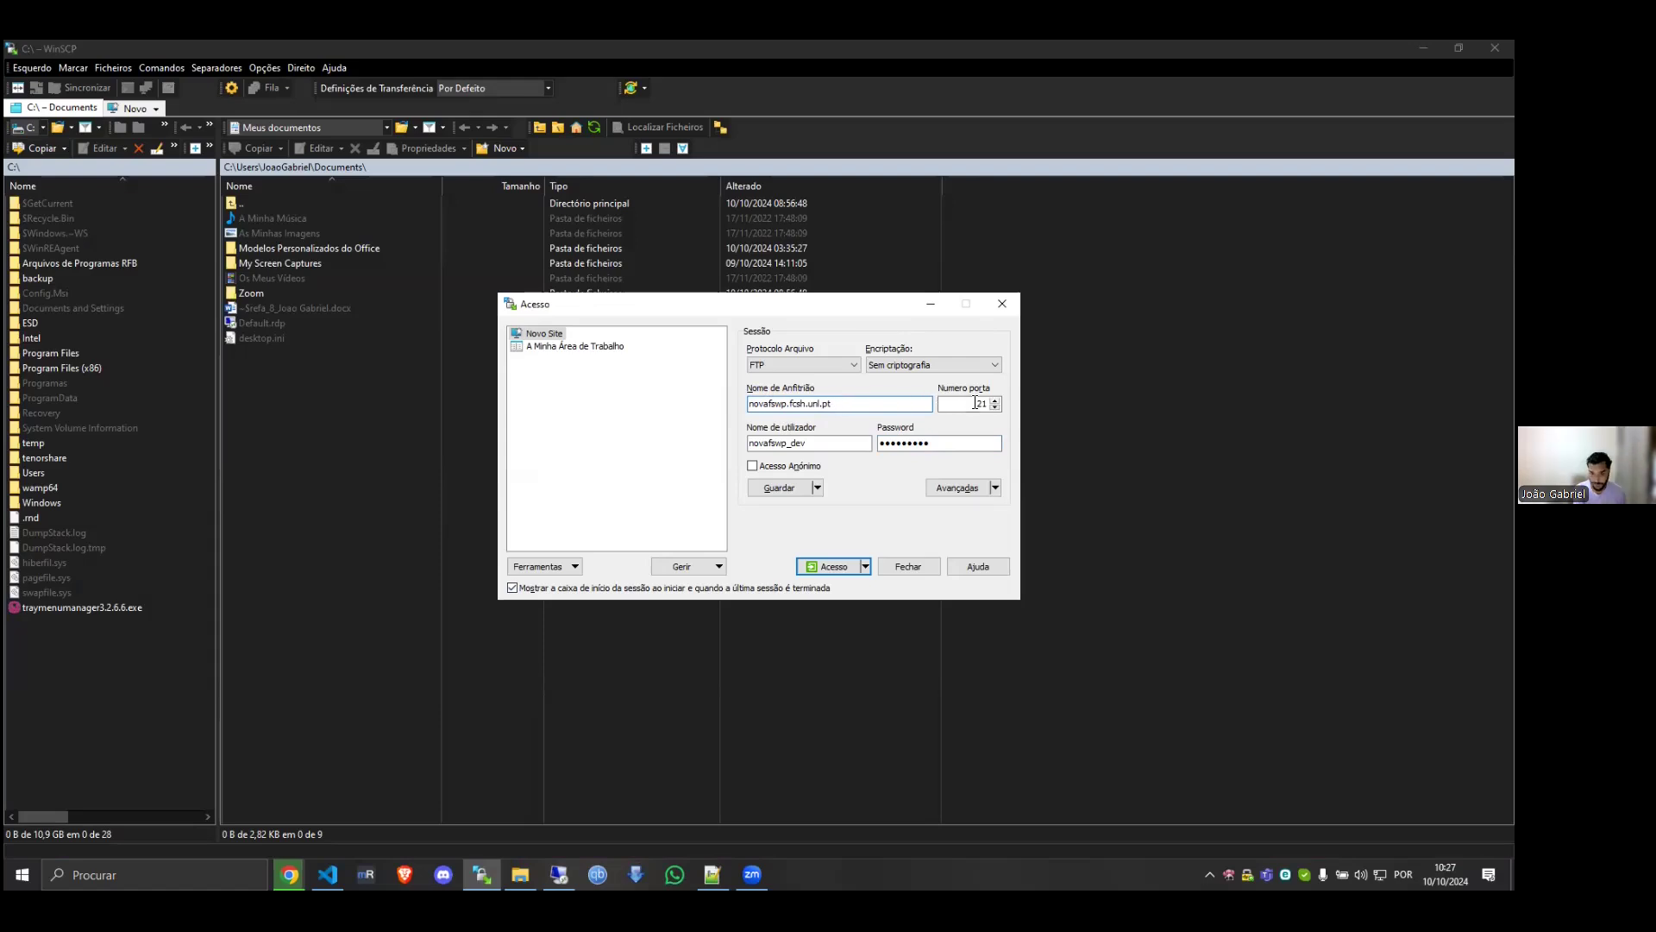
double_click(830, 437)
left_click(830, 437)
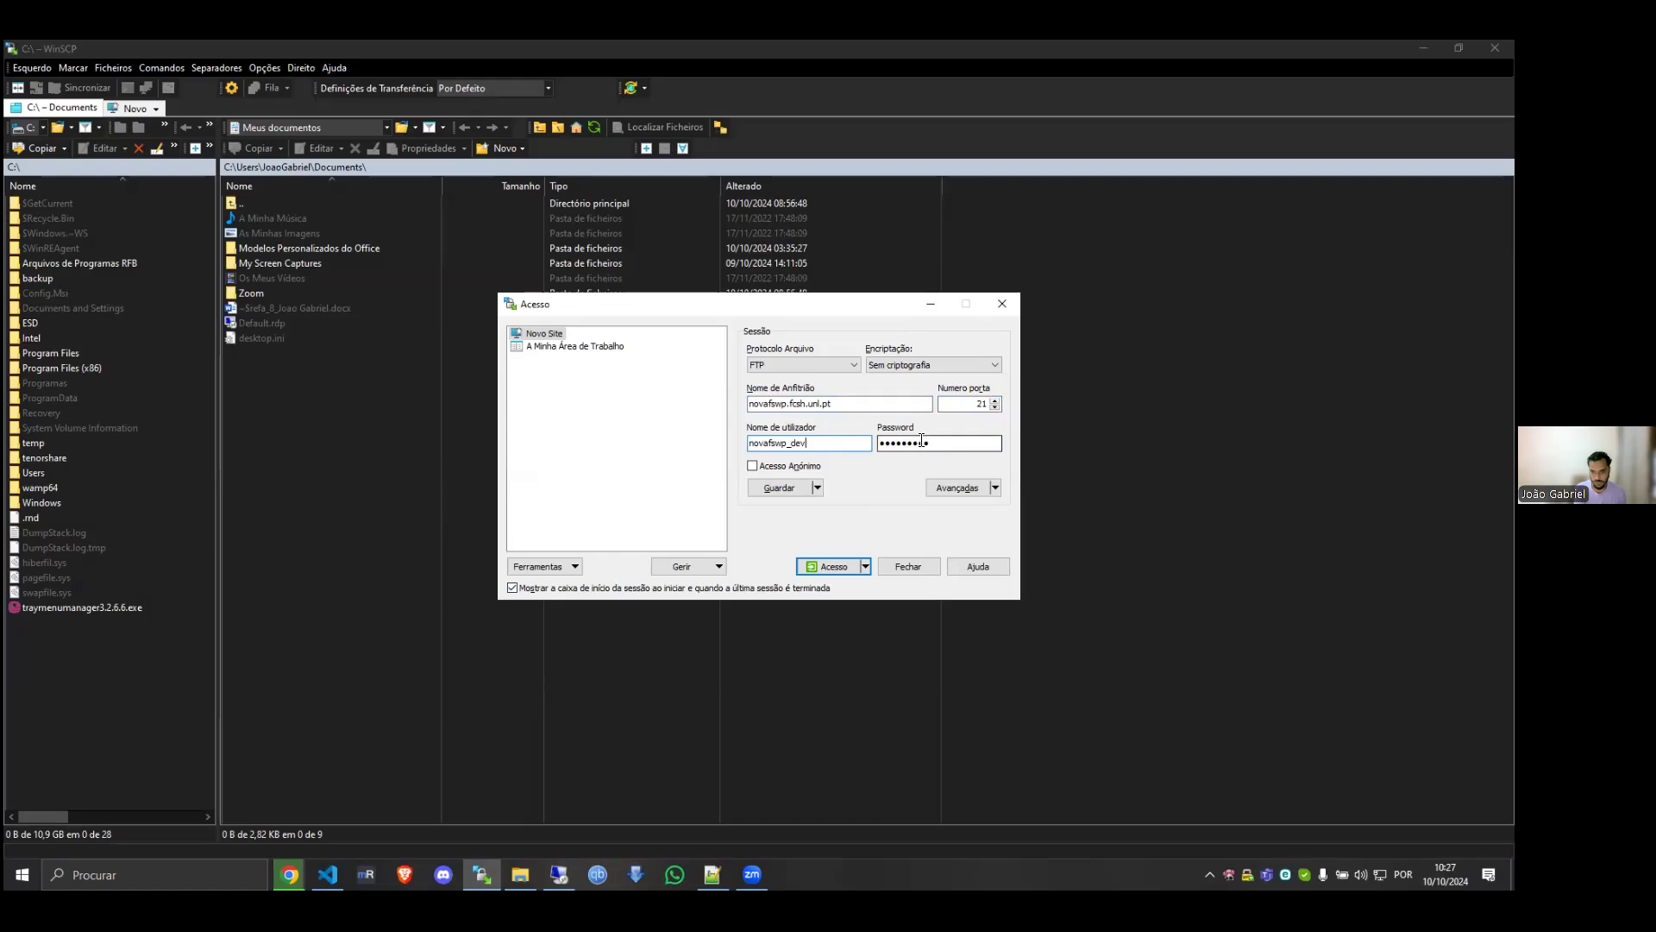
Step: Keep FTP as the file protocol, skip saving the session, and log in to the server
left_click(853, 367)
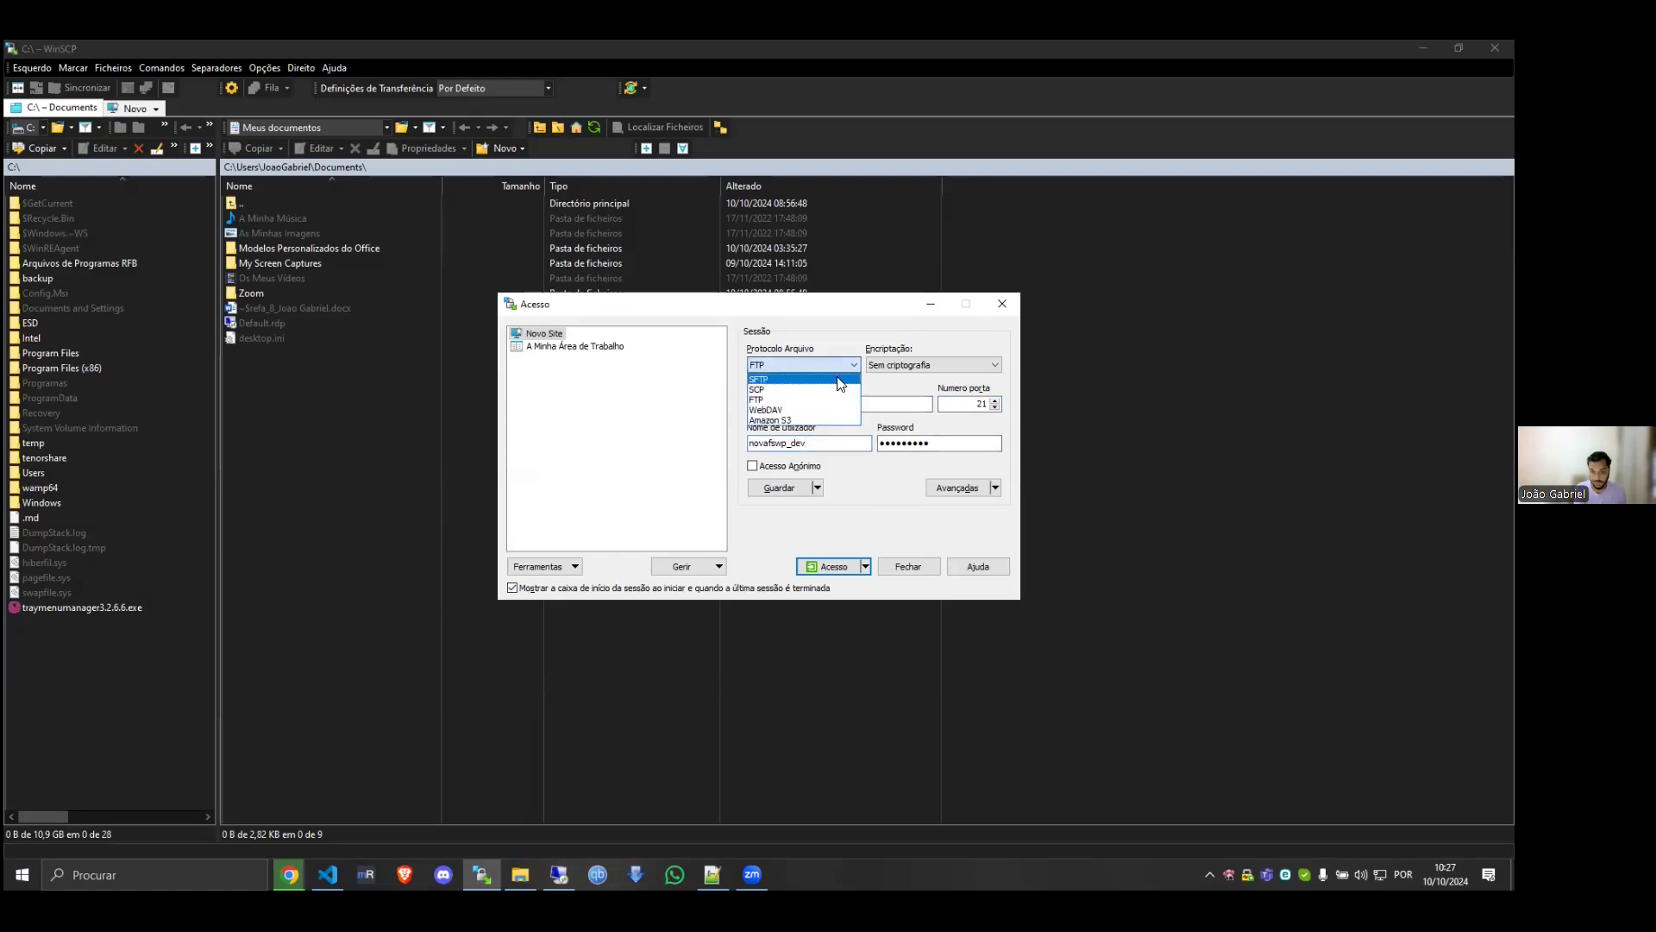
left_click(865, 322)
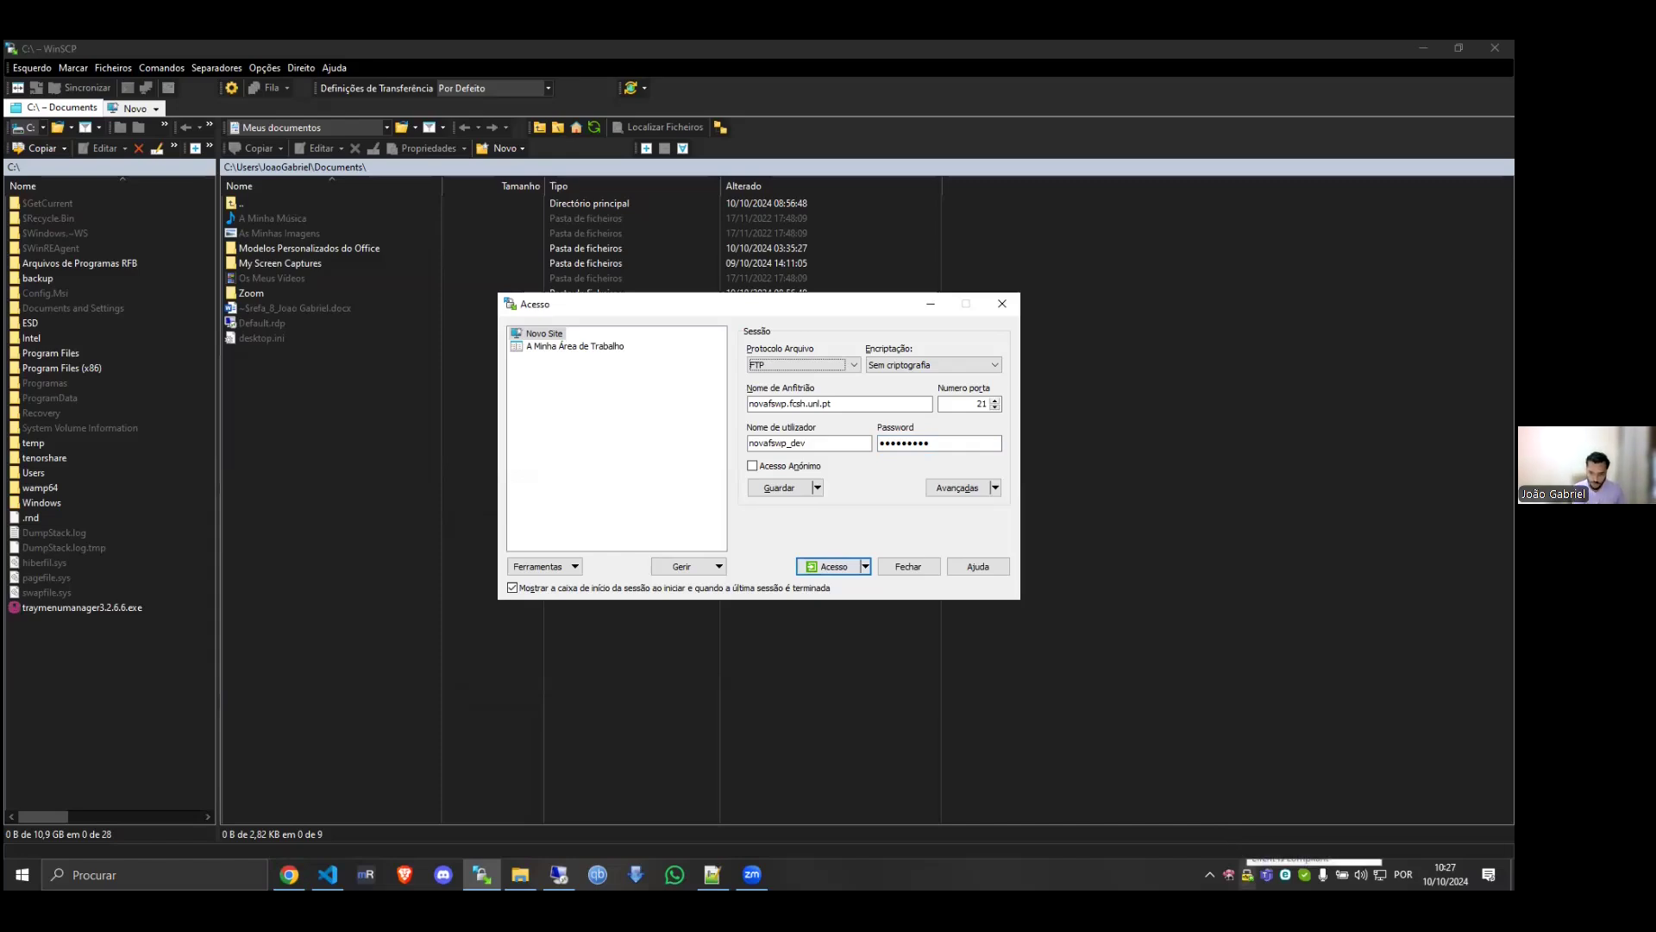
left_click(772, 486)
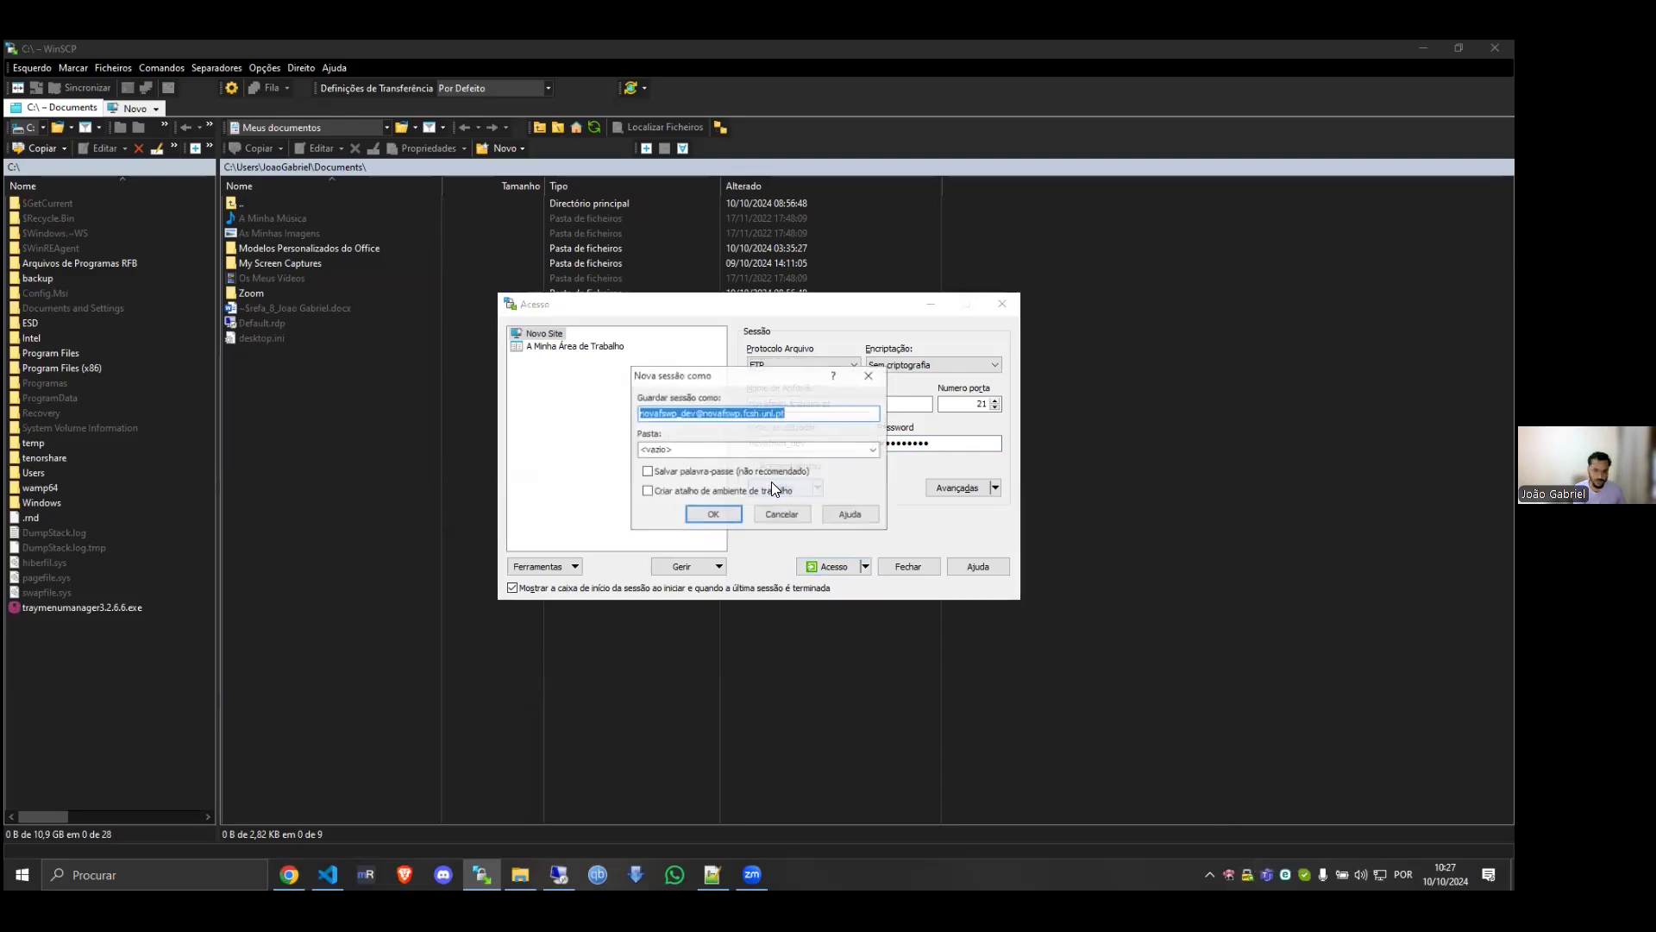
left_click(880, 371)
left_click(834, 565)
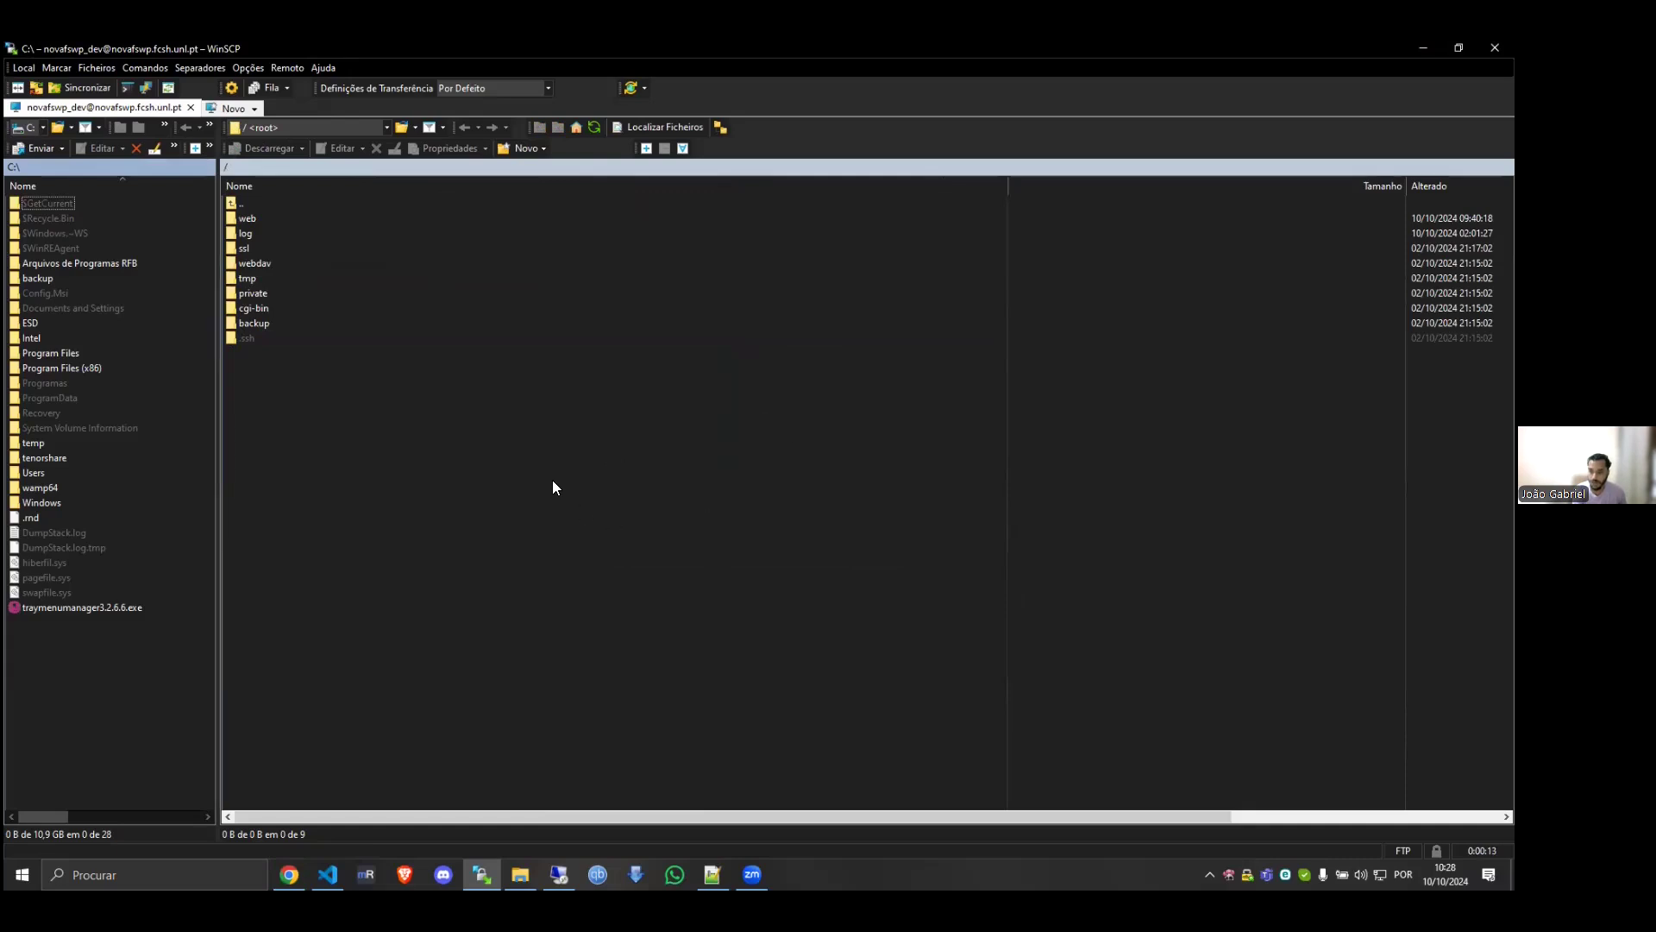
Step: Widen the local files panel and open the server's web folder in the remote pane
left_click_drag(217, 385, 307, 395)
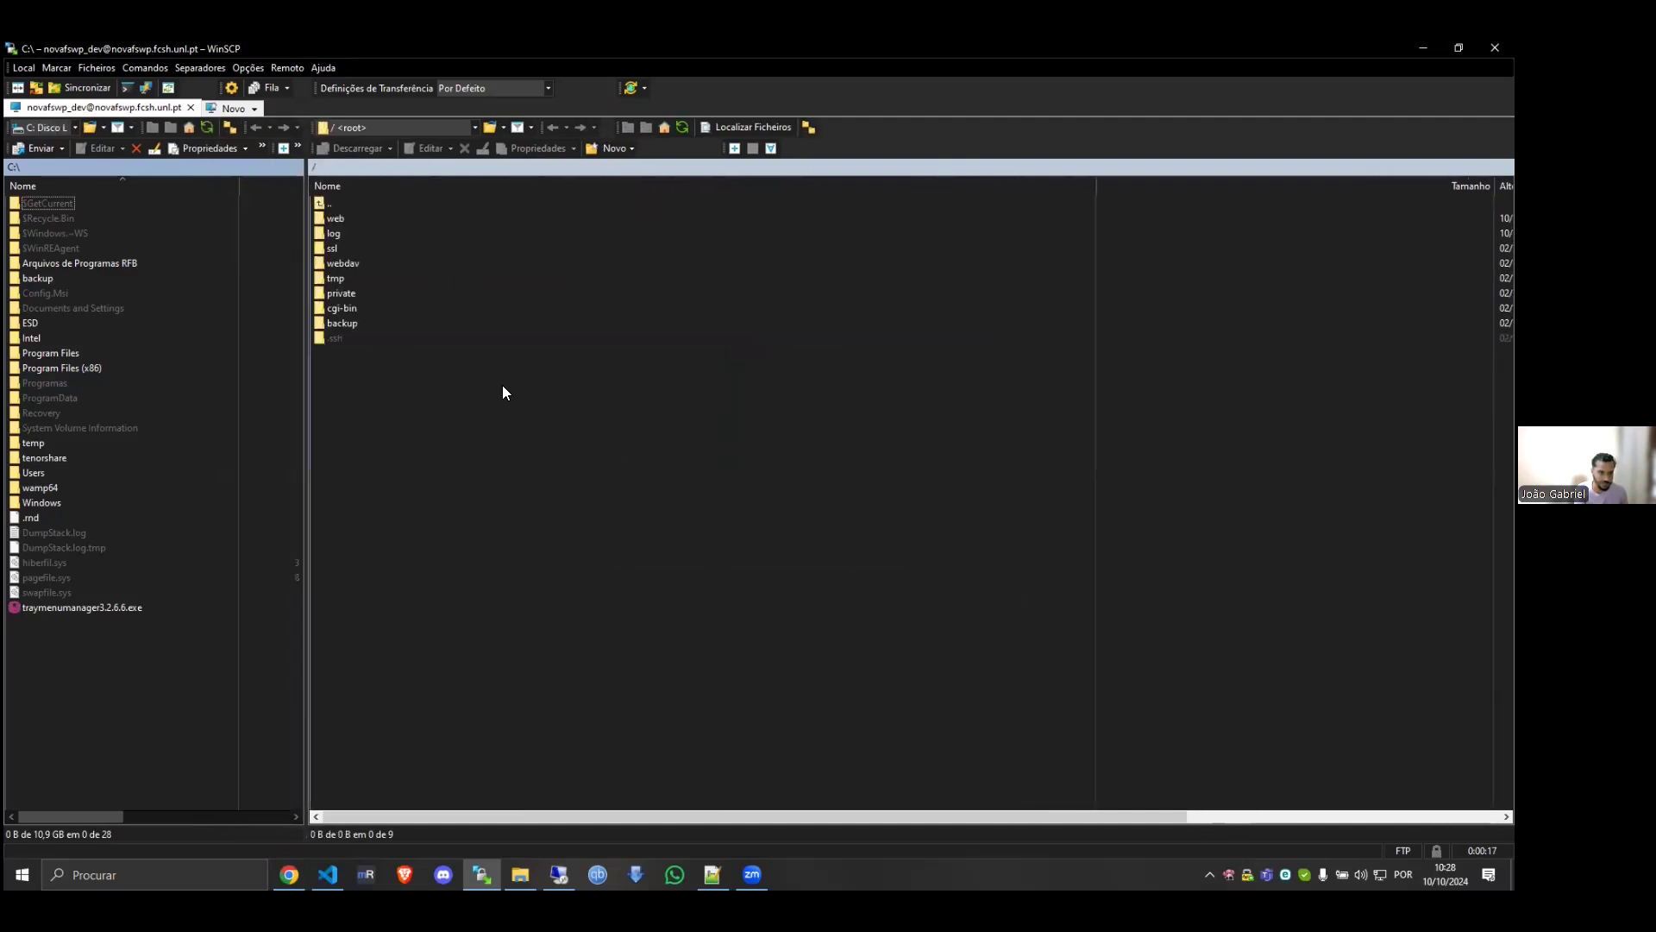
left_click_drag(416, 369, 352, 213)
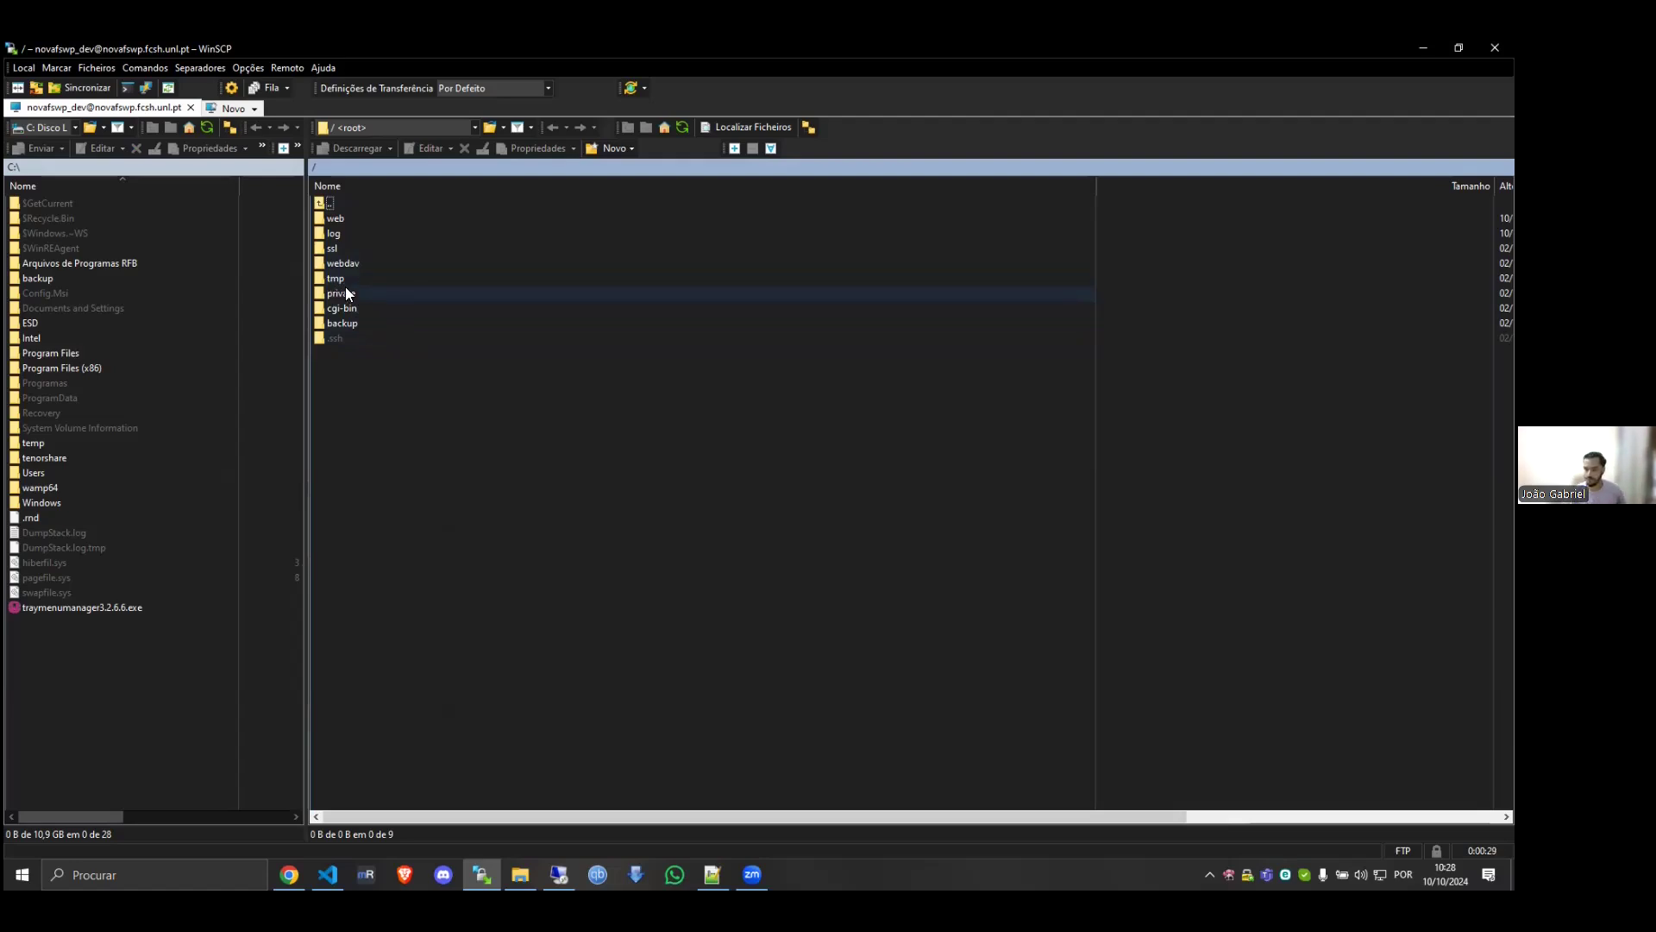
double_click(359, 221)
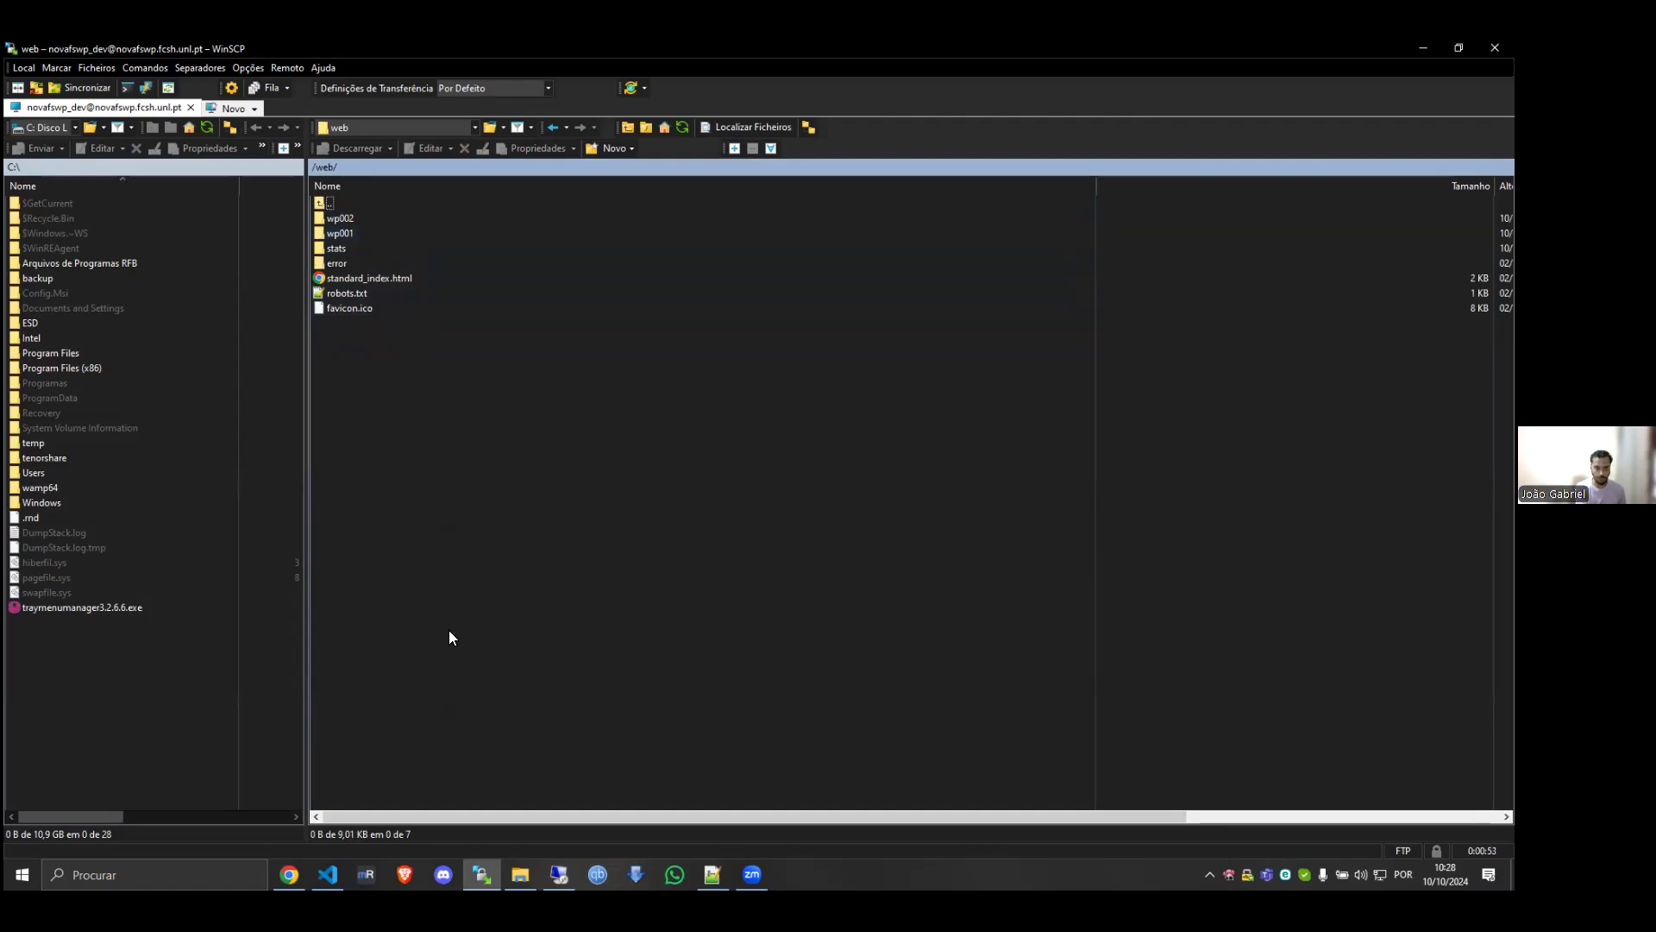
key("alt+Tab")
key("ctrl+a")
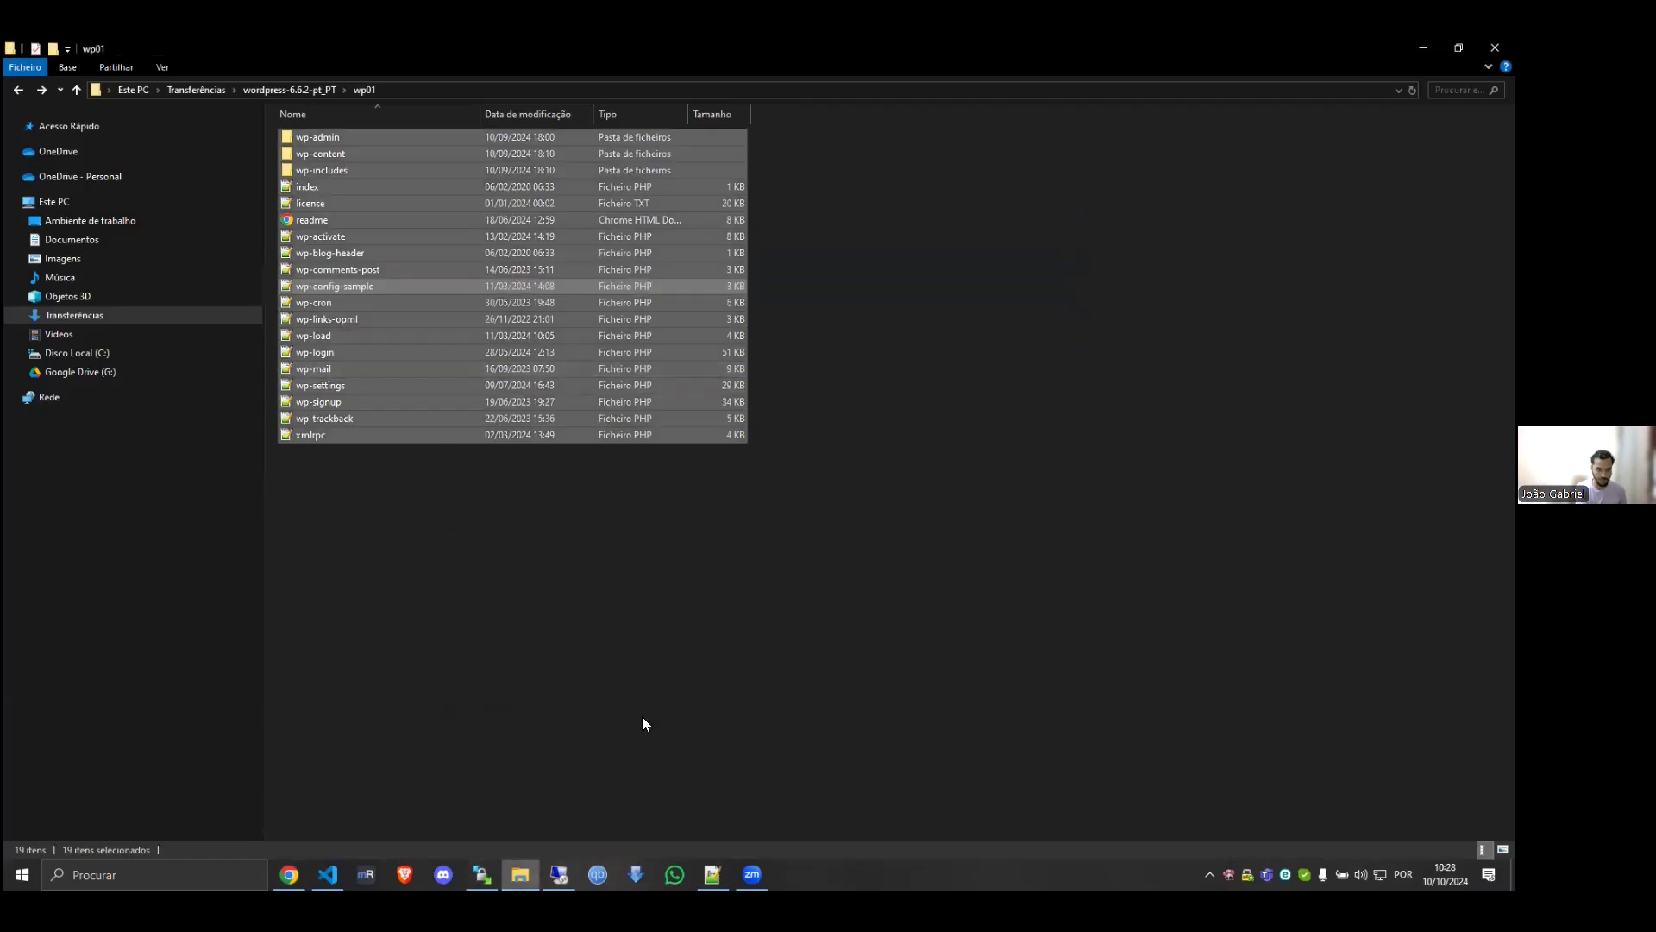
left_click_drag(428, 538, 329, 131)
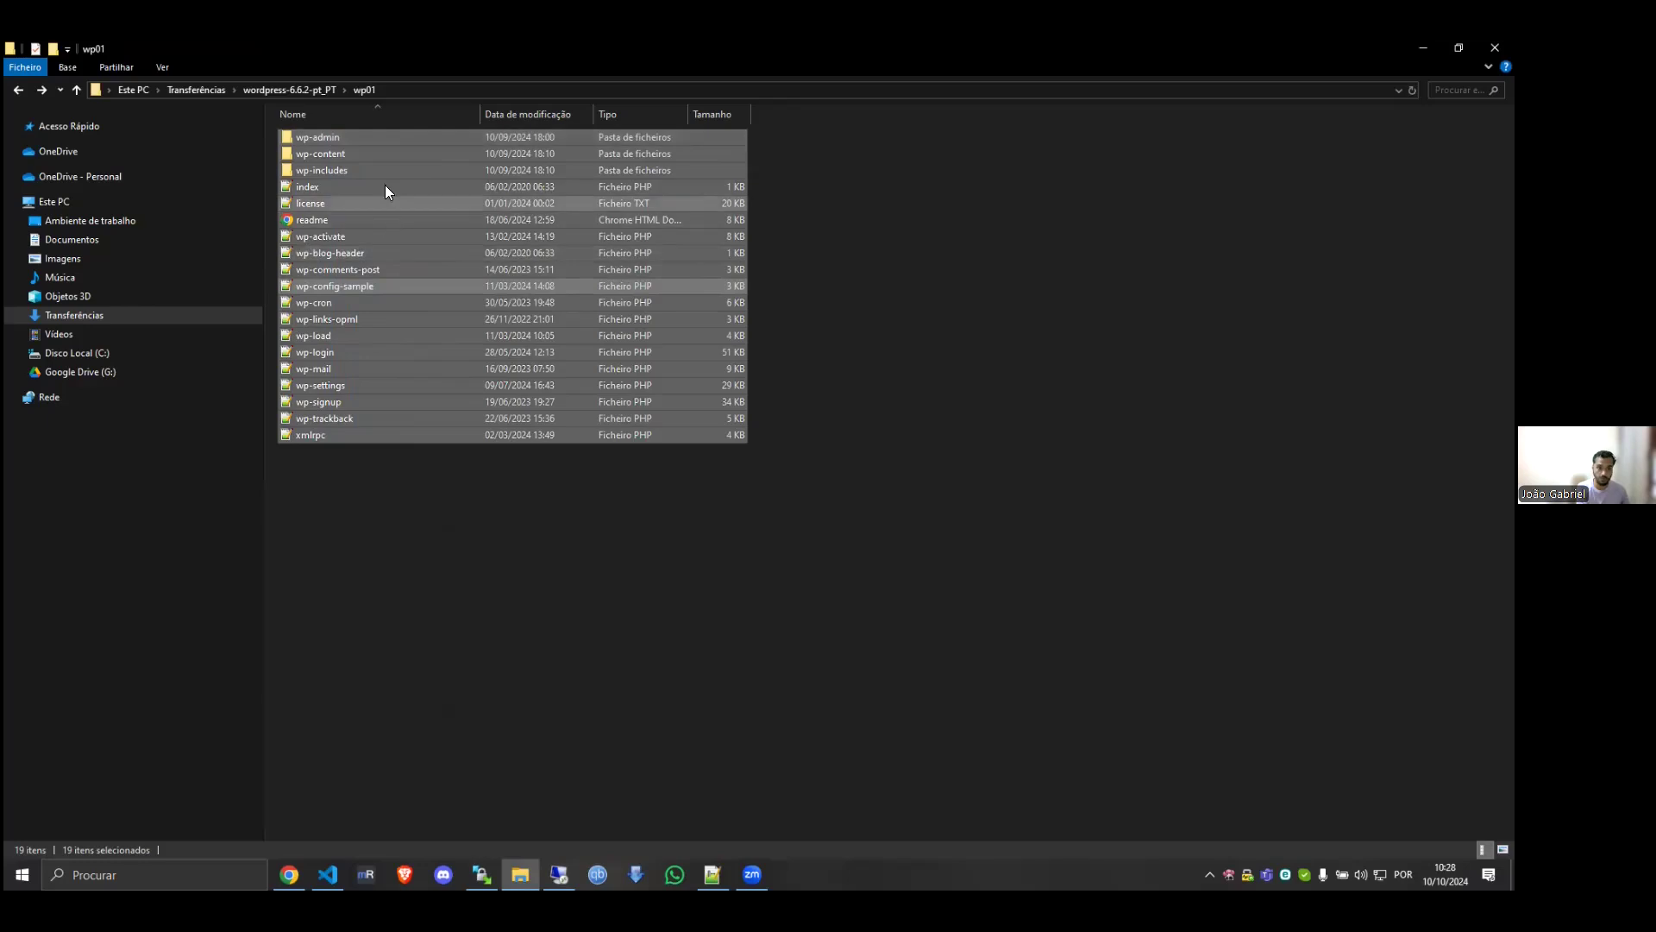
key("alt+Tab")
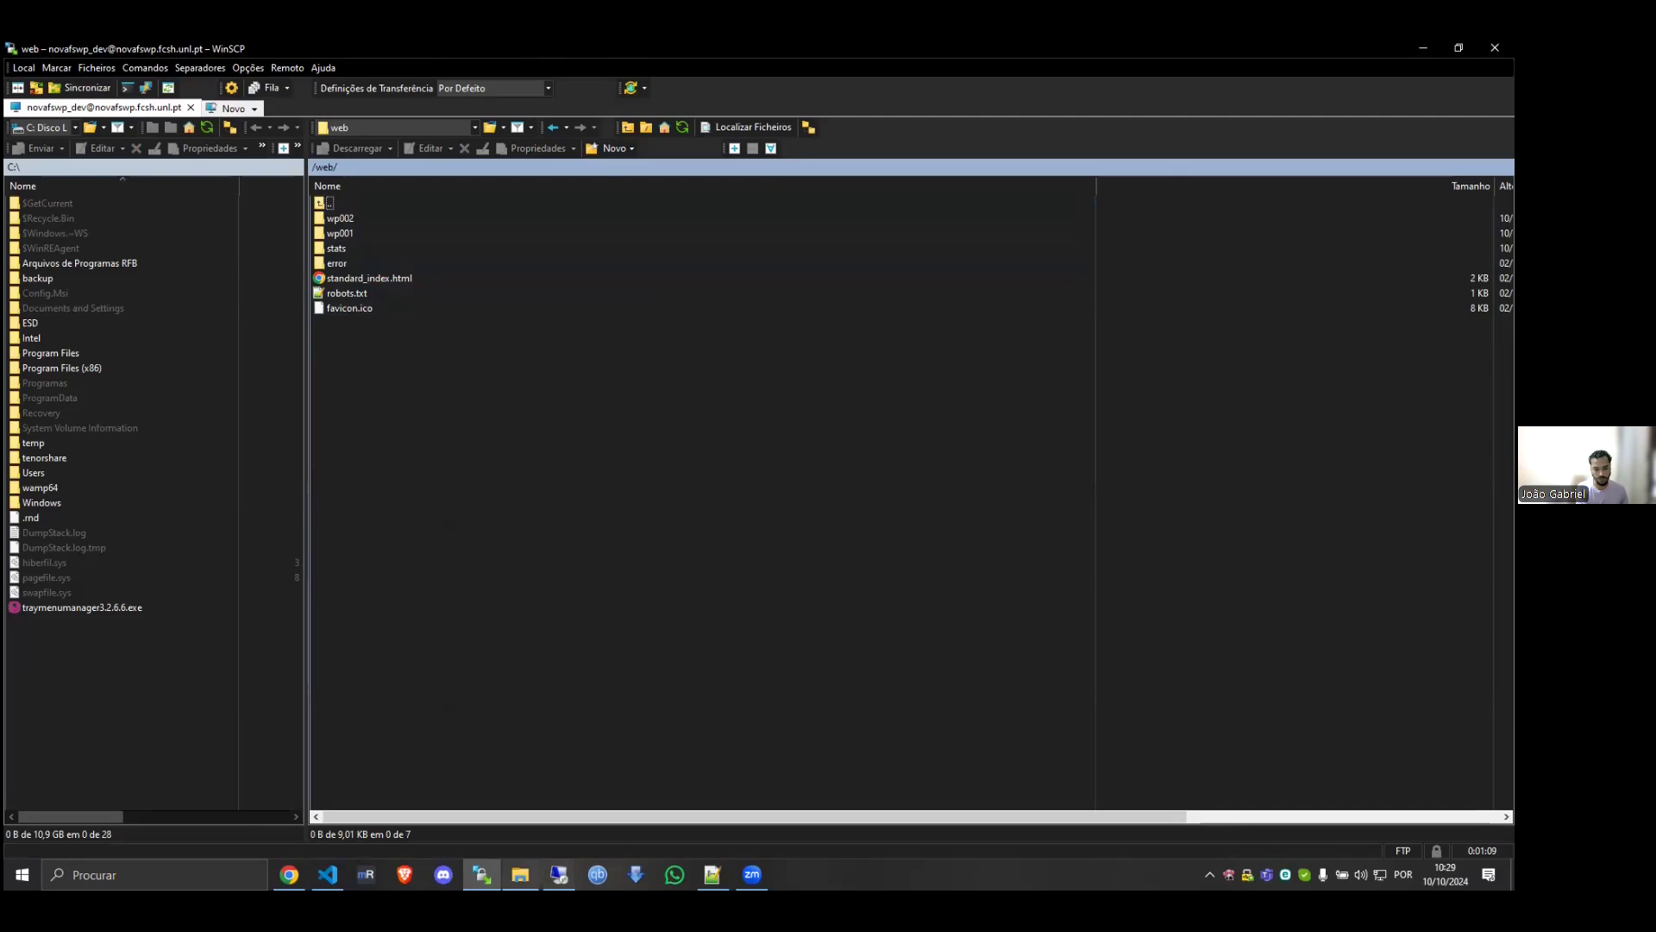
Step: End the FTP URL on line 38 with 'novafswp.fcsh.unl.pt/', after trying then deleting 'wp001'
left_click(328, 873)
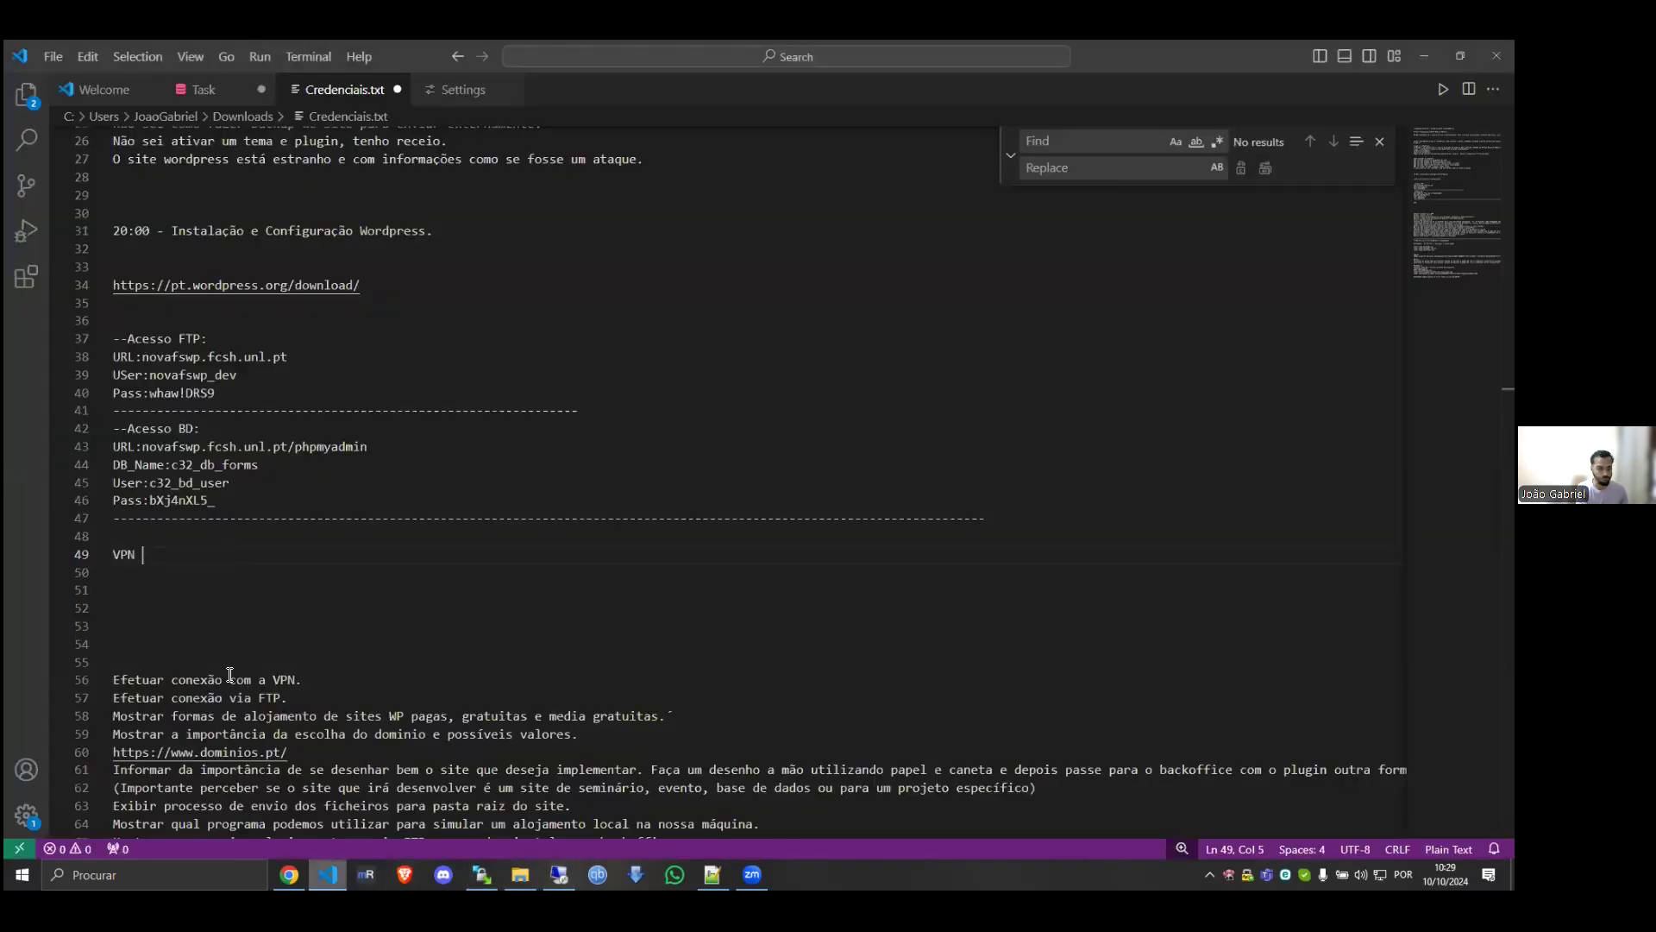
left_click_drag(288, 356, 140, 353)
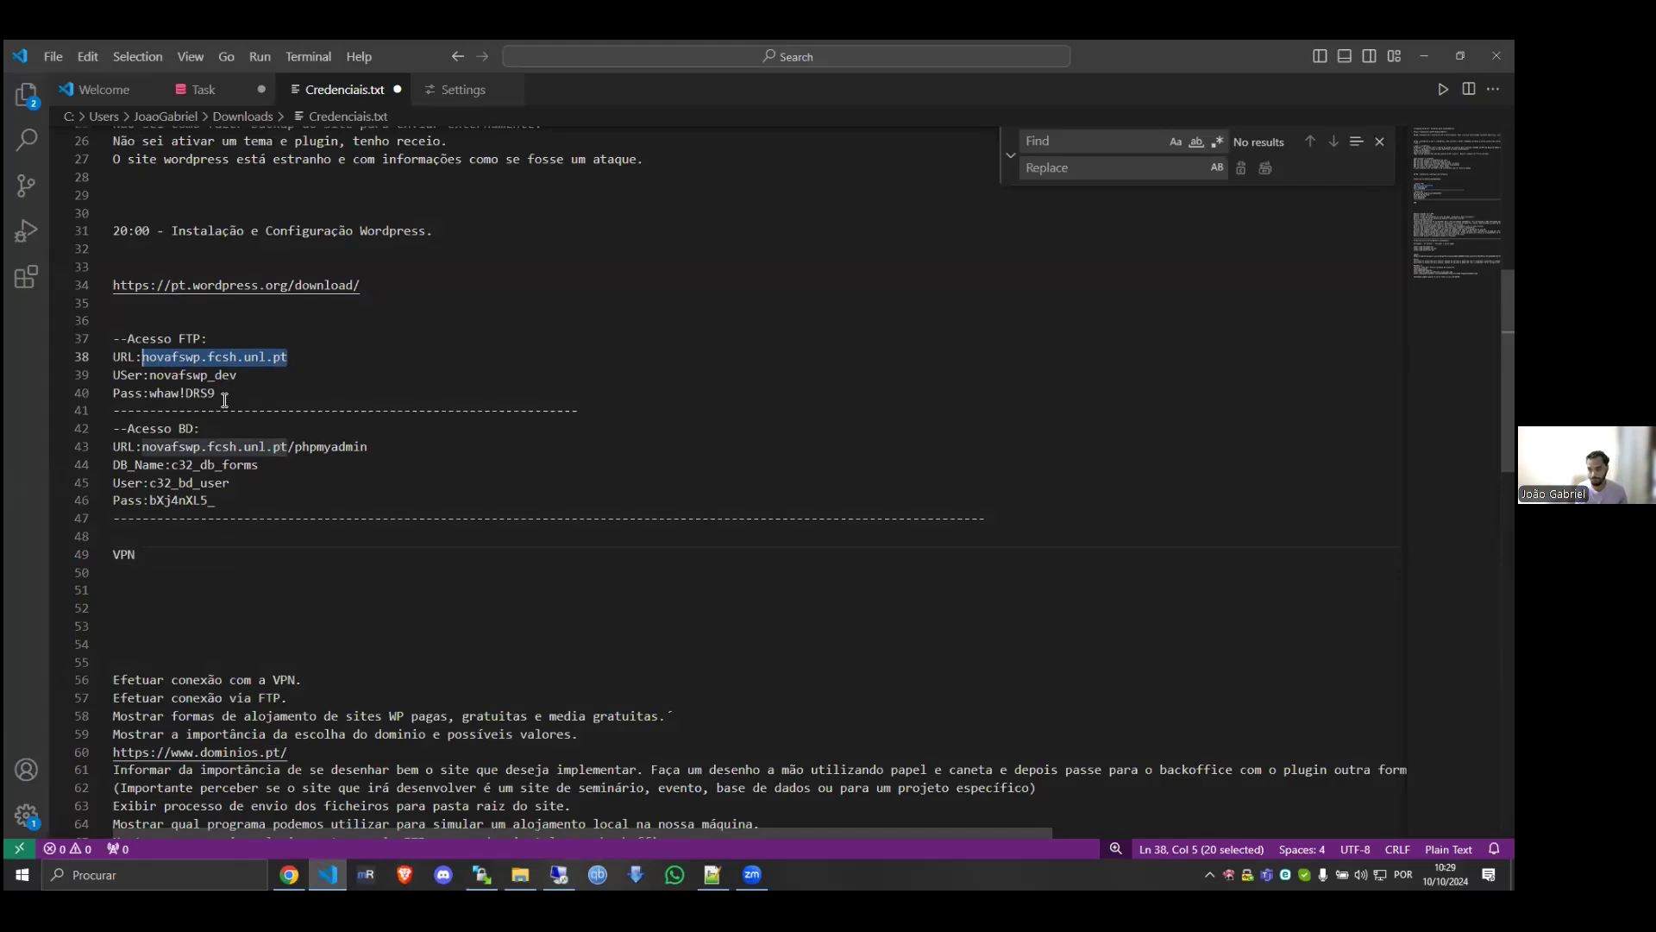
left_click(294, 369)
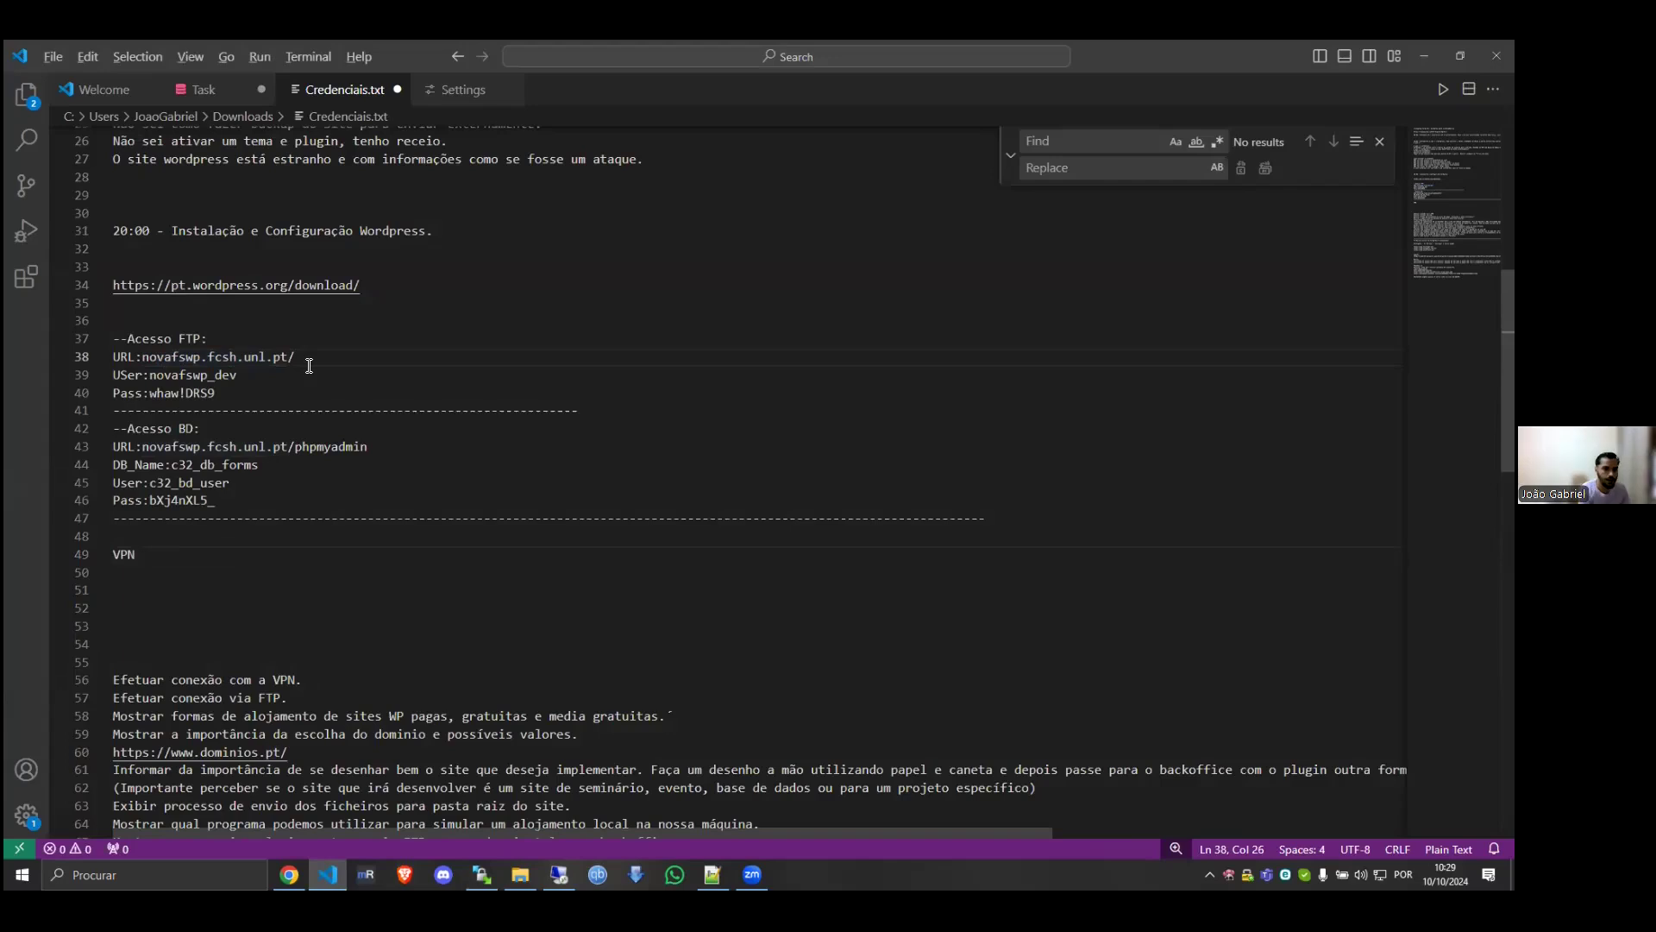
key("alt+Tab")
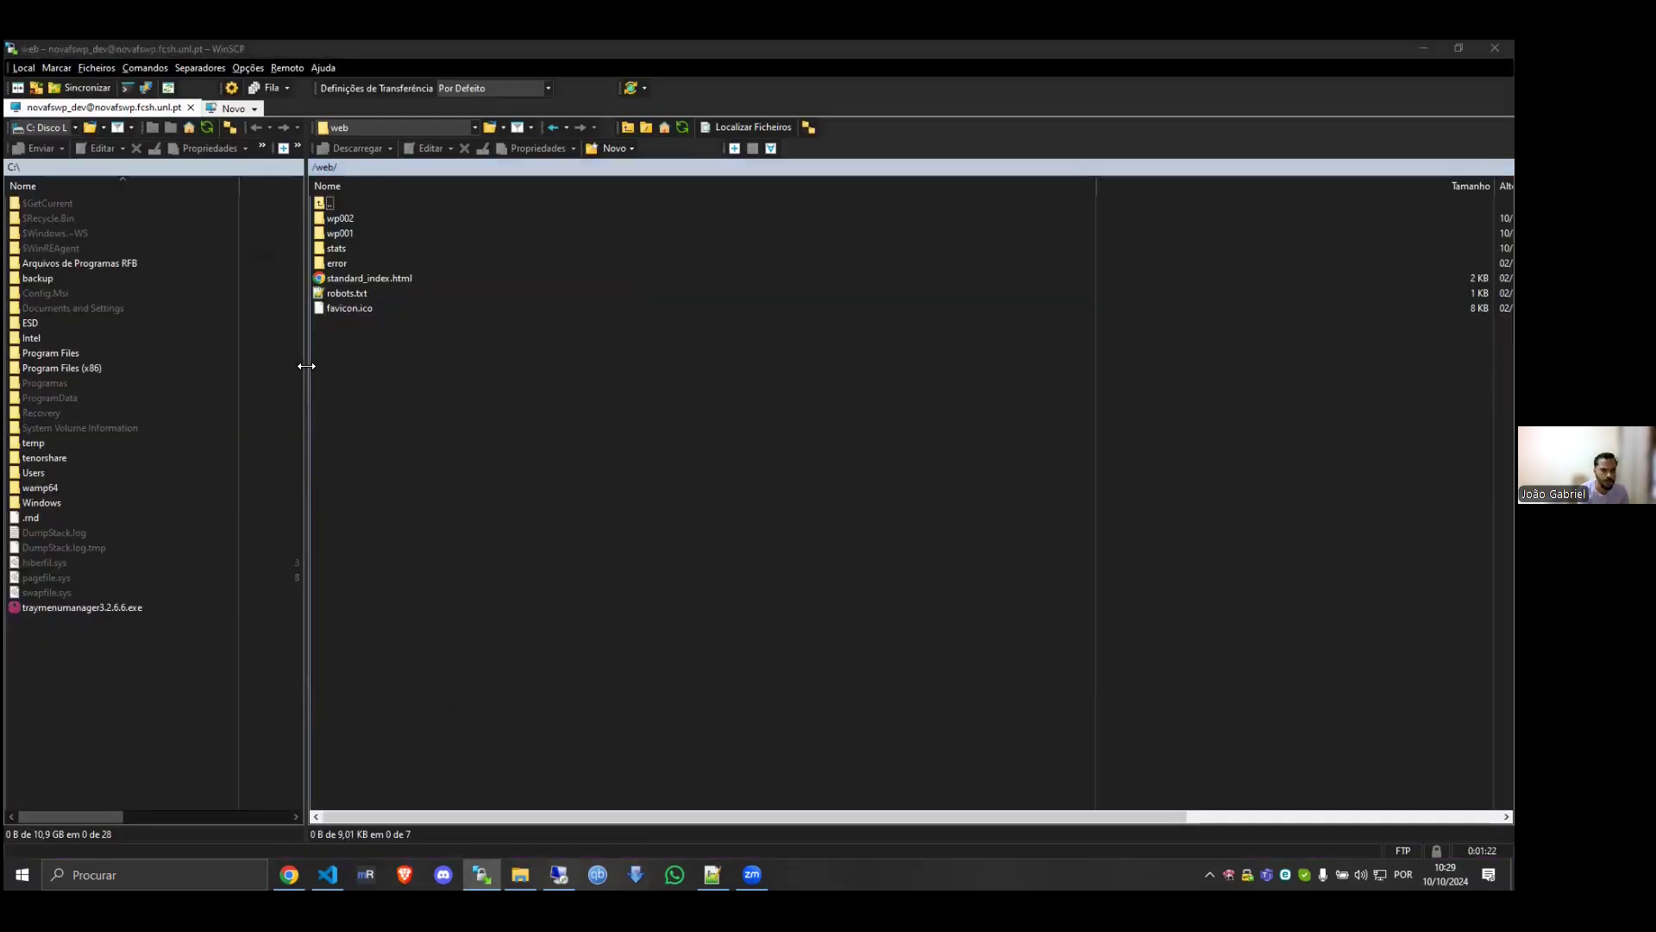
key("alt+Tab")
type("/qp")
key("BackSpace")
key("BackSpace")
type("wp001")
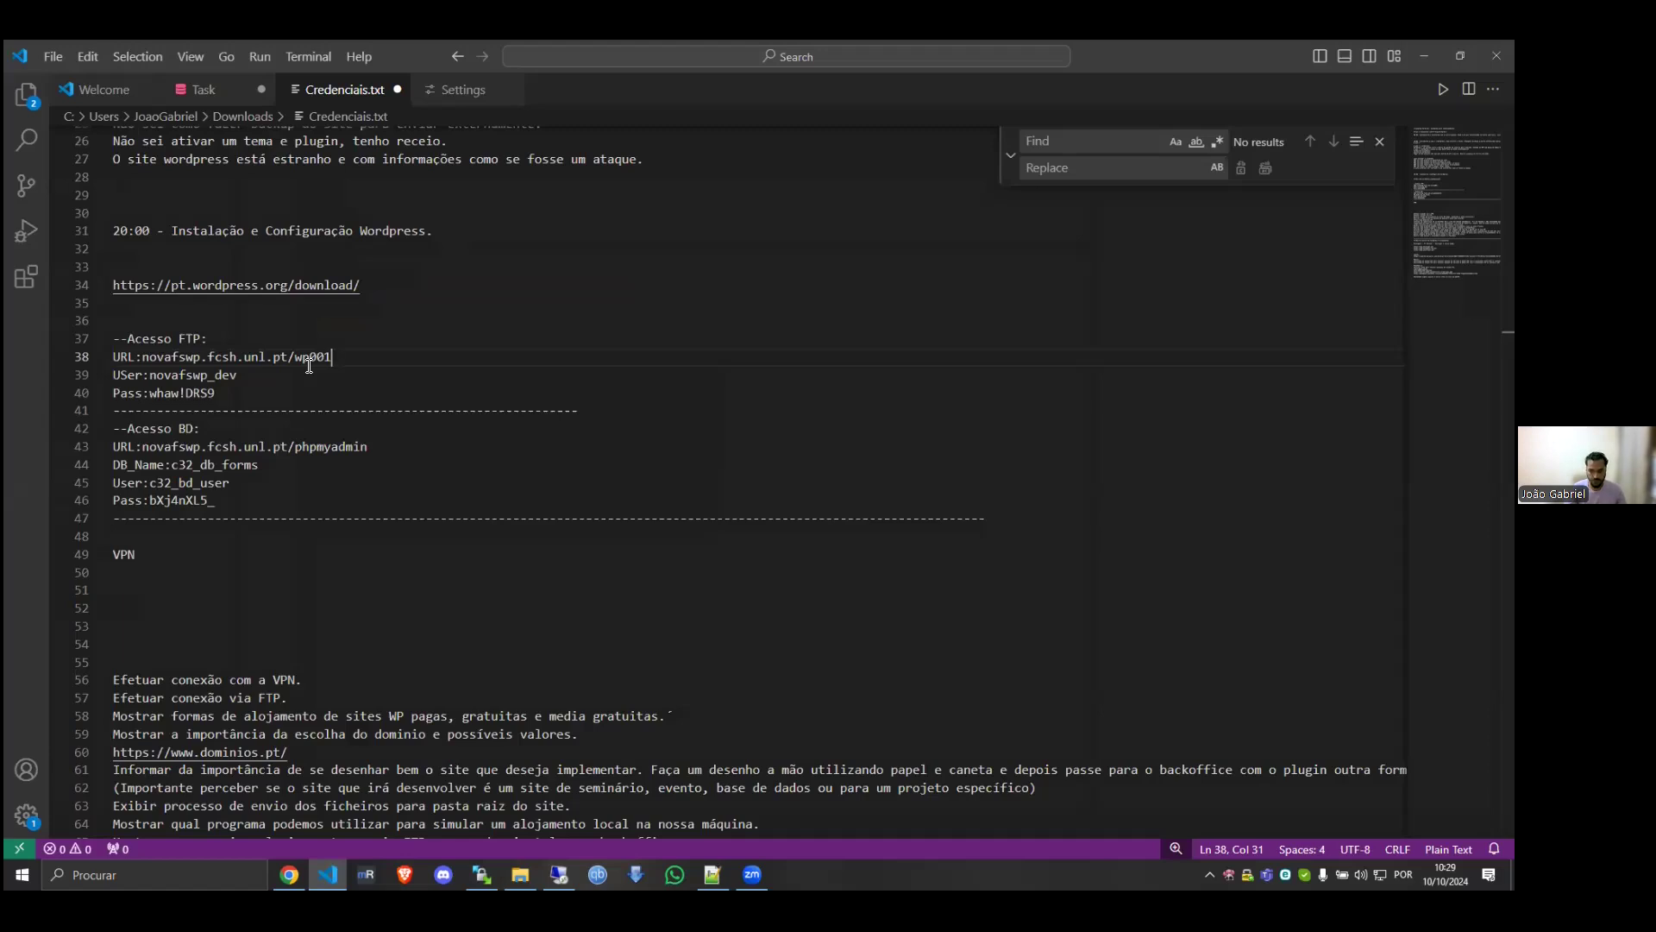
key("BackSpace")
key("BackSpace")
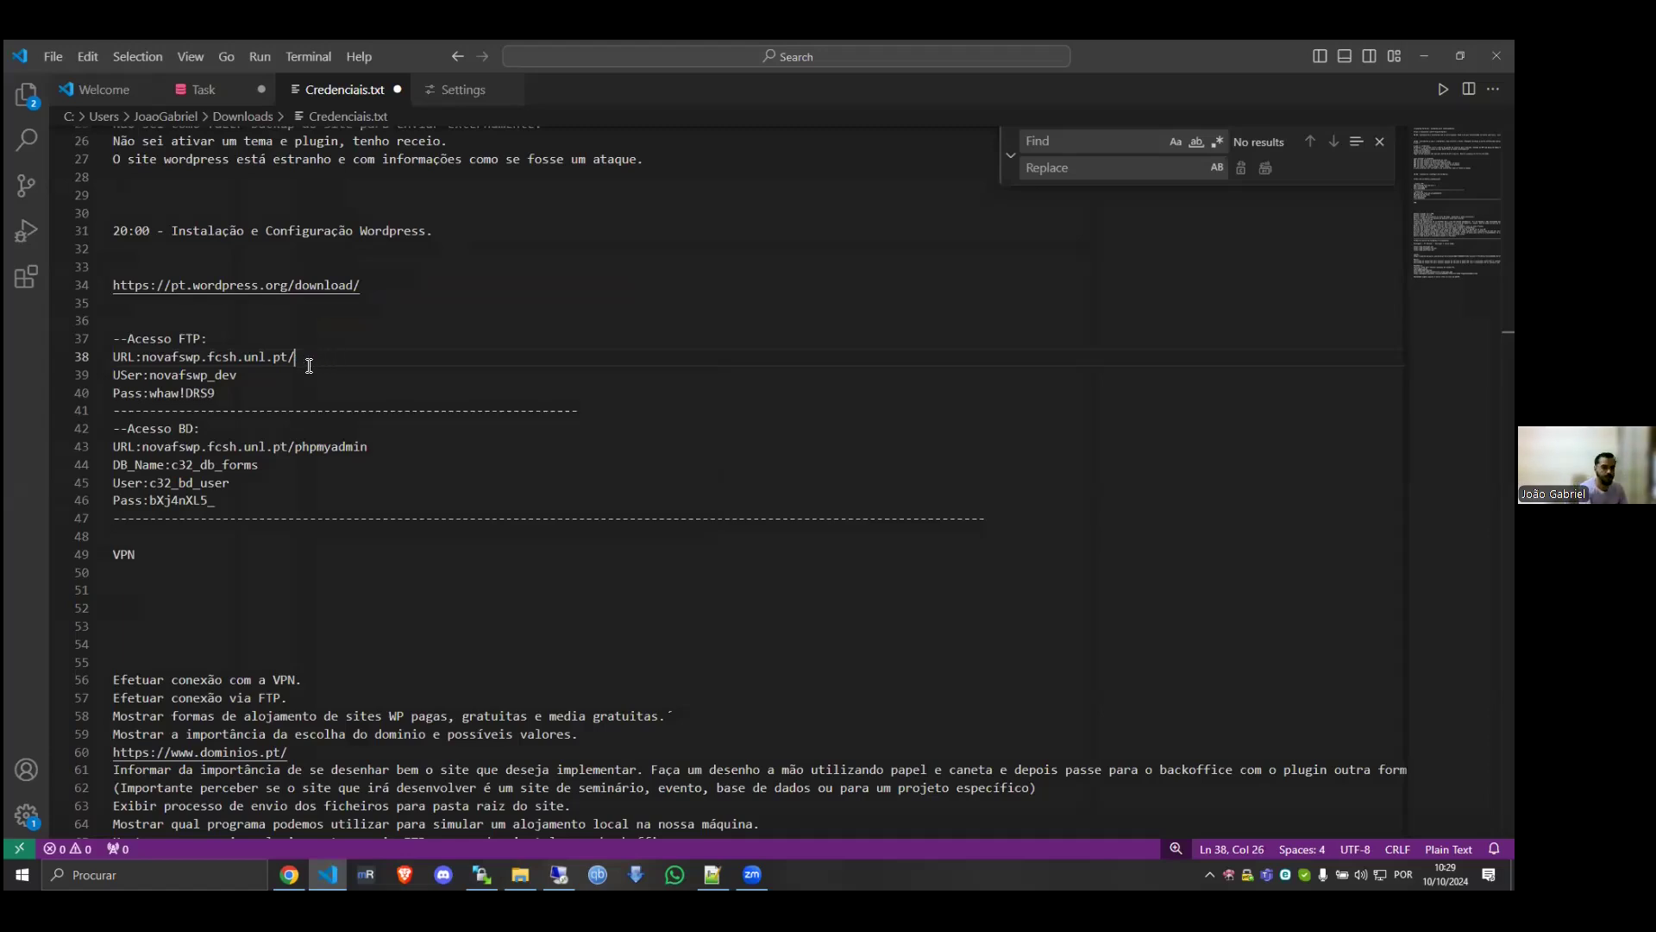
key("alt+Tab")
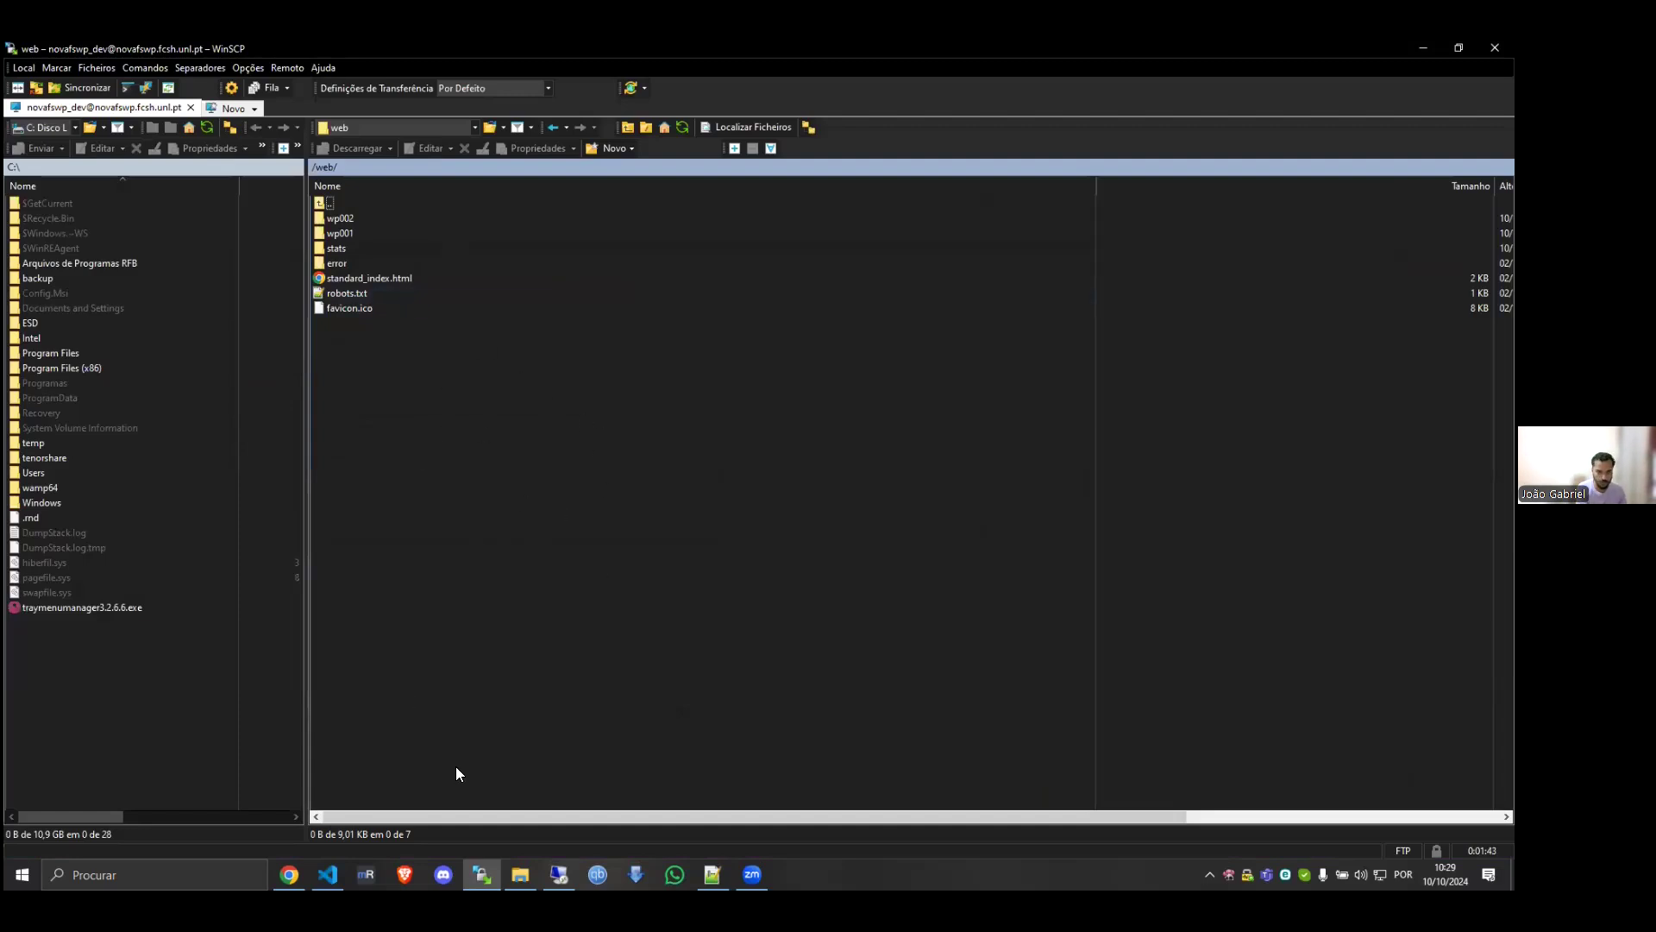
Step: Drag the 19 WordPress files from the local wp01 folder toward the WinSCP session
left_click(520, 873)
left_click_drag(369, 438, 466, 500)
left_click_drag(488, 766, 664, 555)
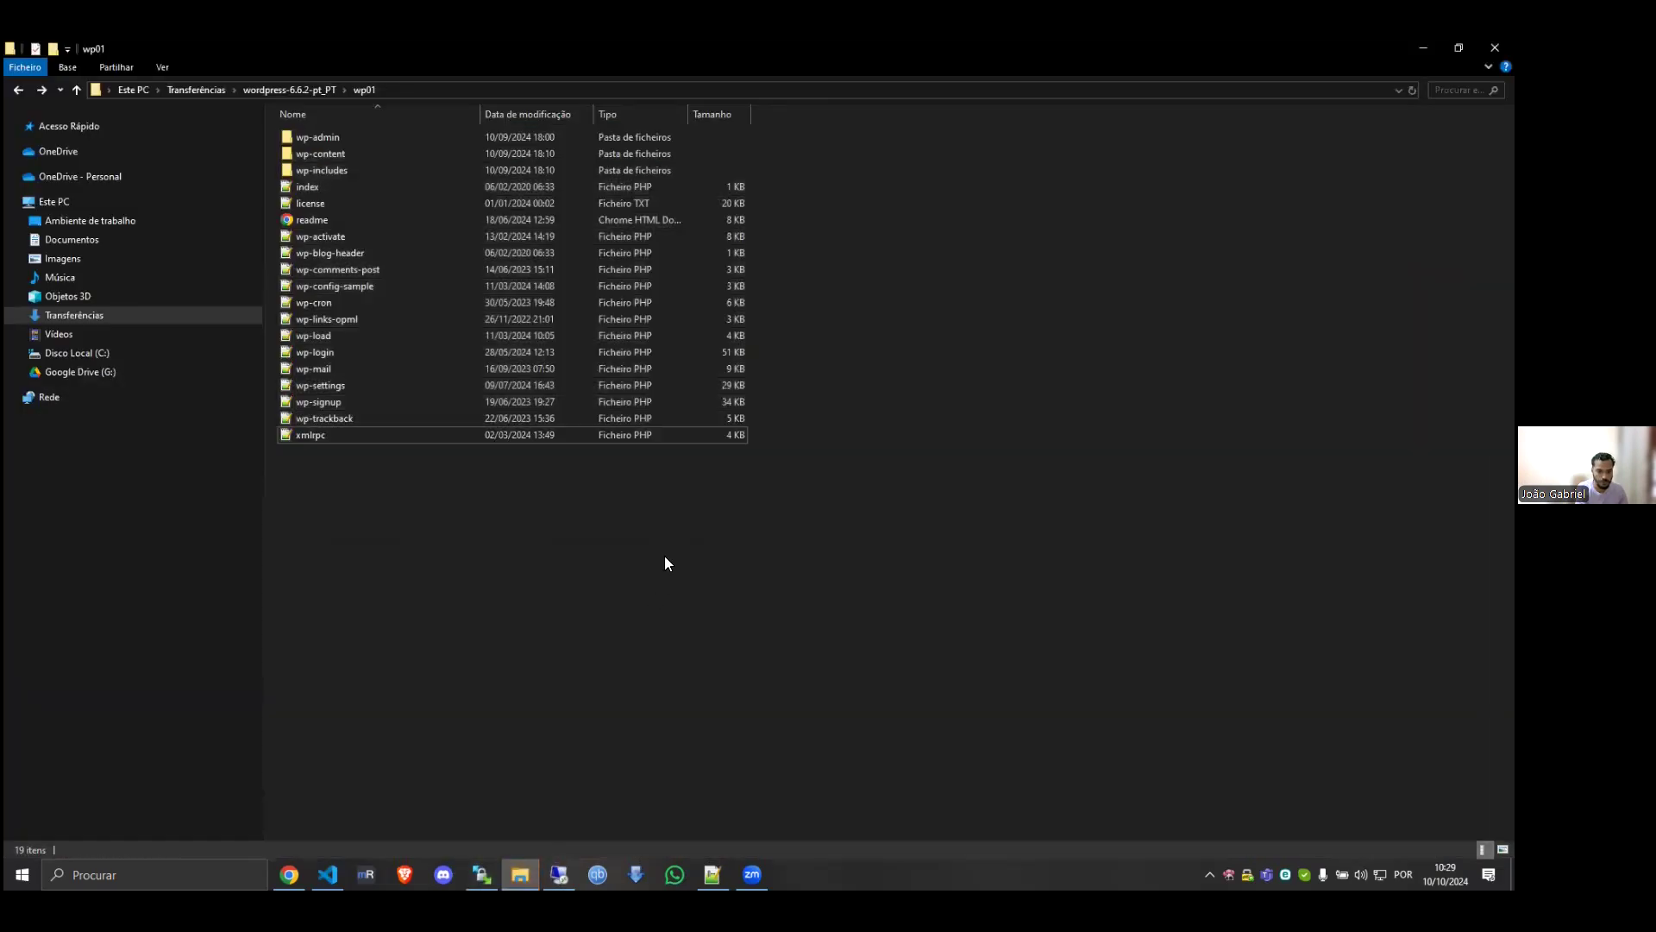
key("alt+Tab")
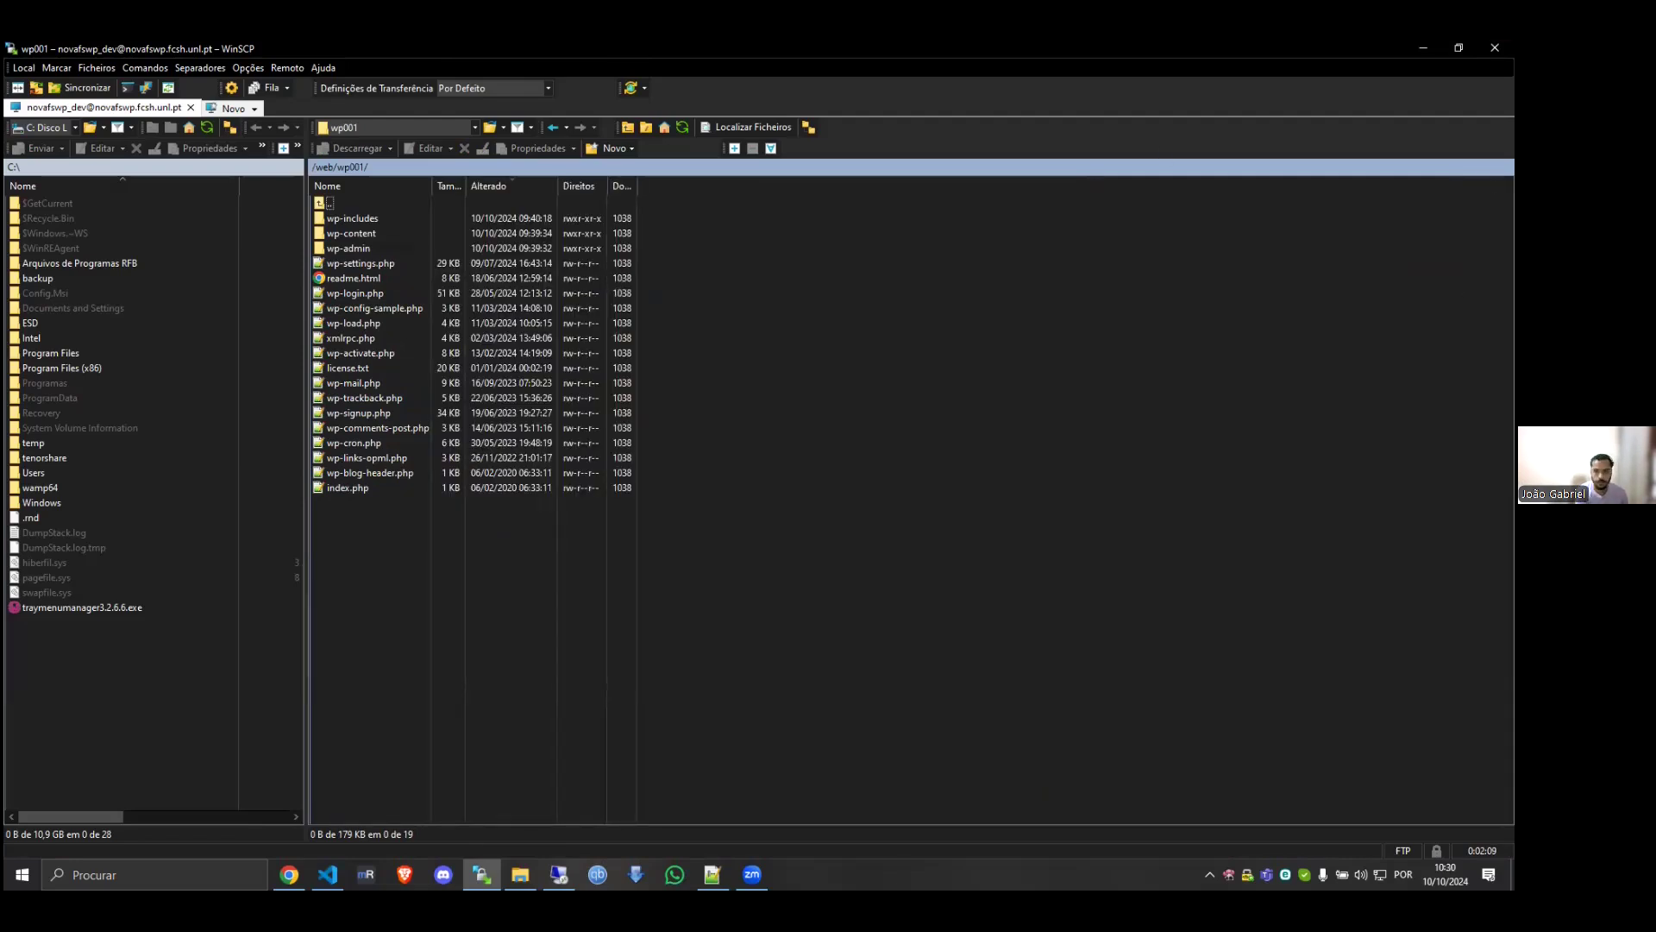
Step: Maximize WinSCP and widen the remote Name column so the wp001 files are readable
left_click(1459, 47)
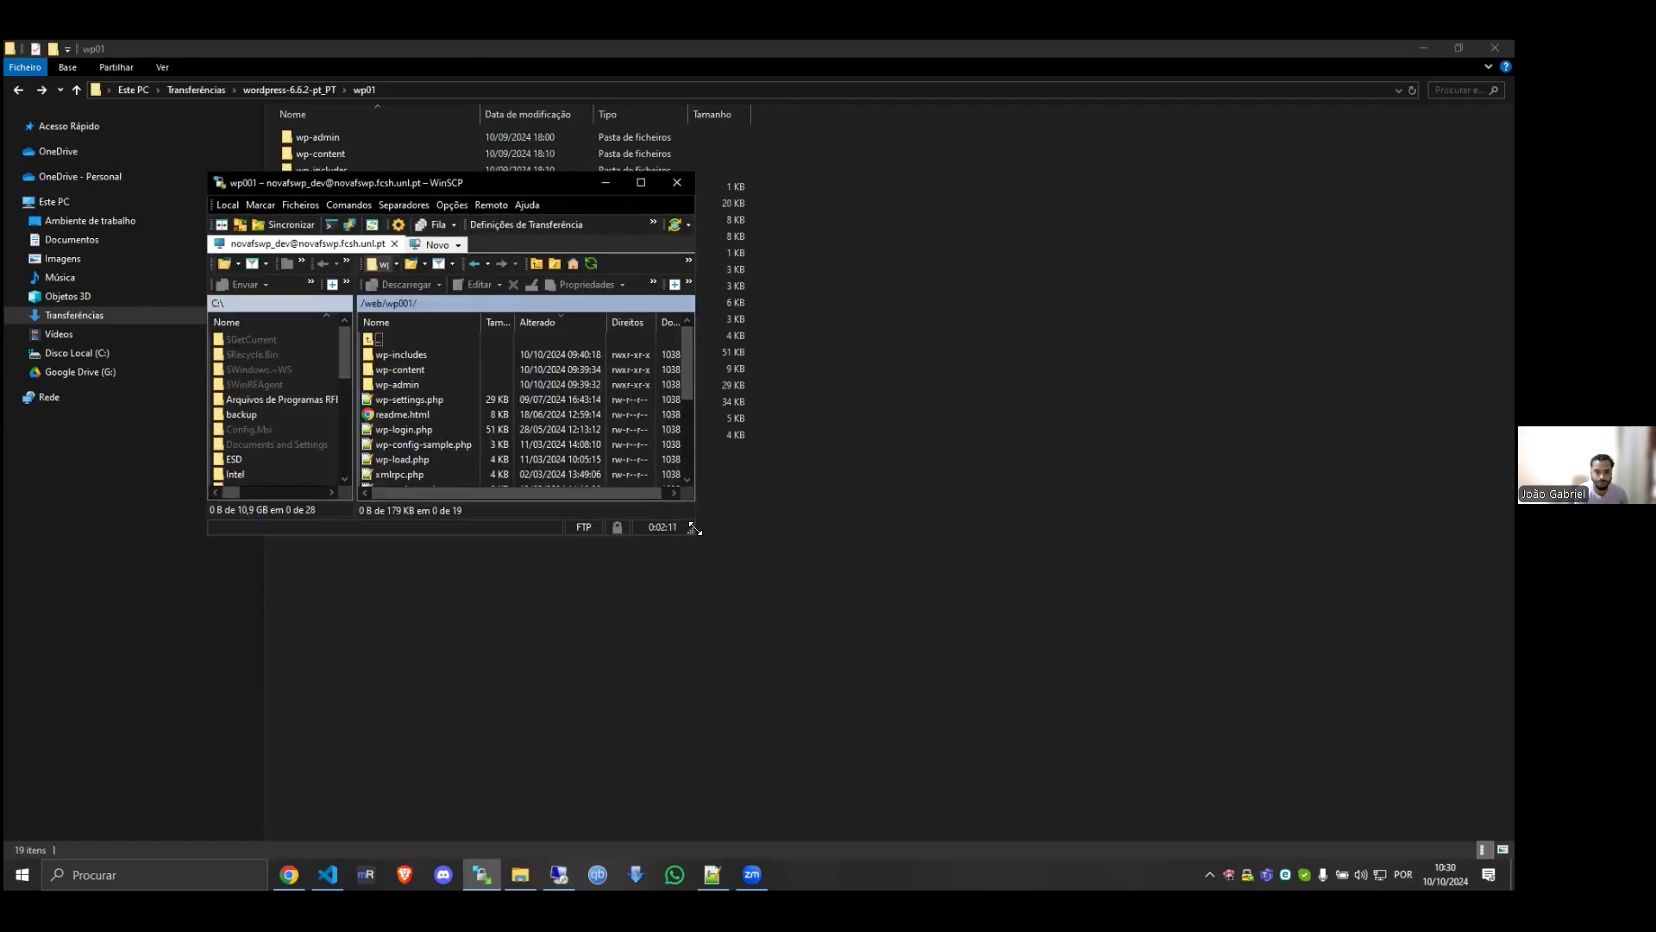
left_click_drag(695, 528, 888, 750)
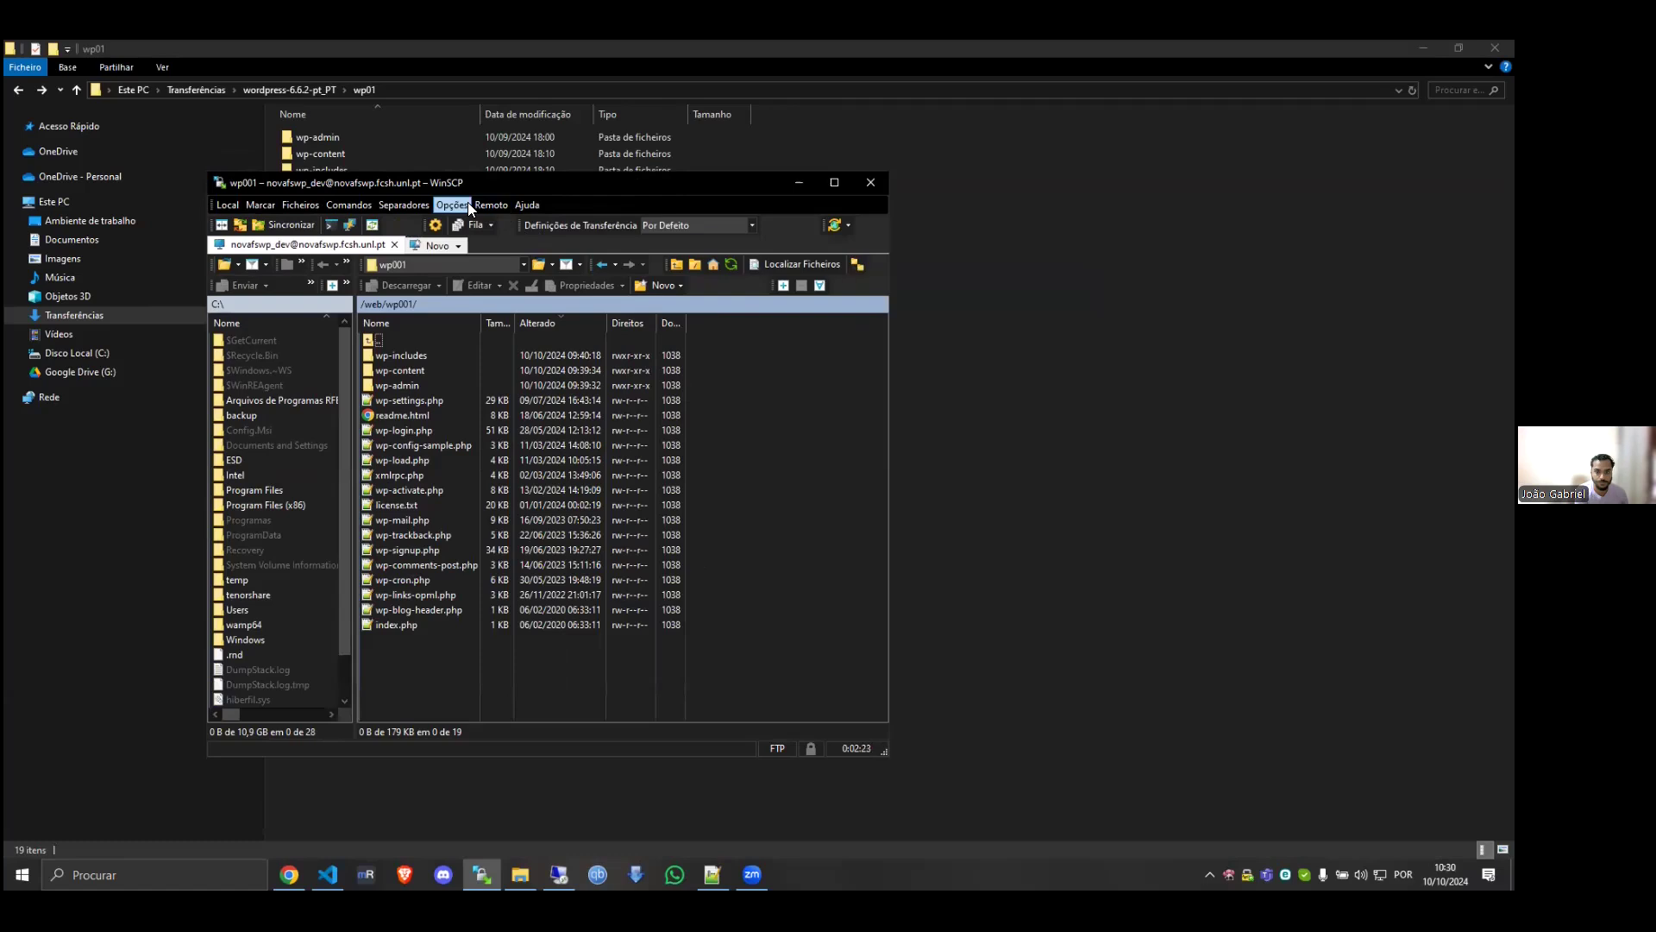
left_click(842, 181)
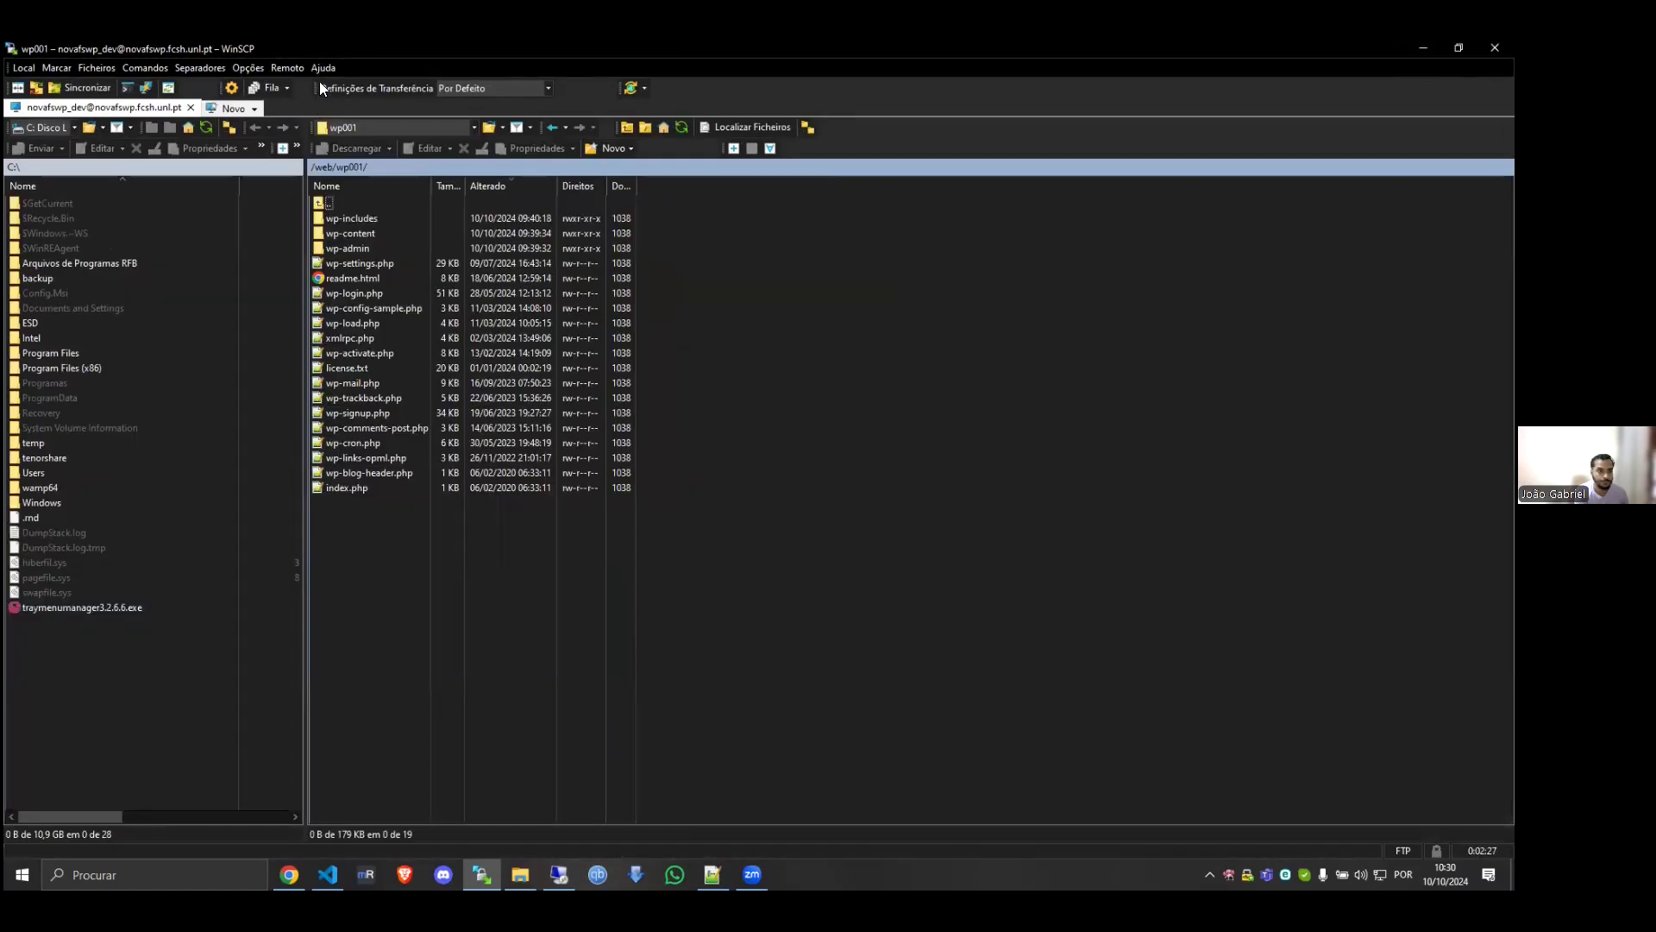
left_click_drag(431, 186, 493, 206)
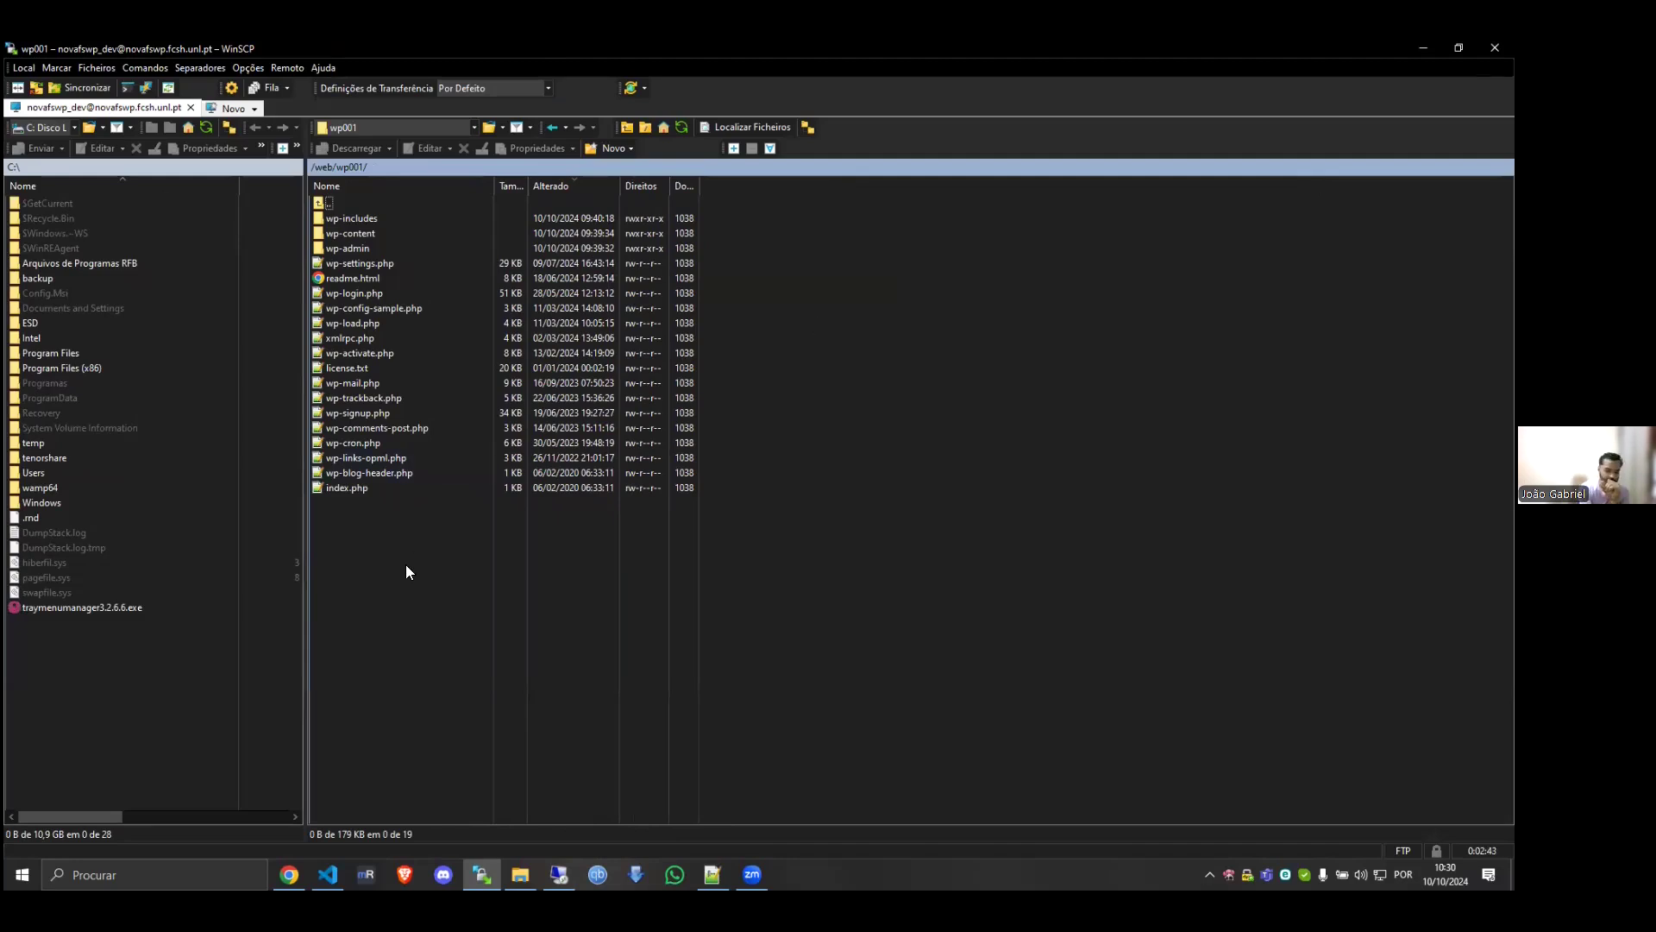
Step: Glance into wp001, then open the server's wp002 folder and move to wp-config-sample.php
key("BackSpace")
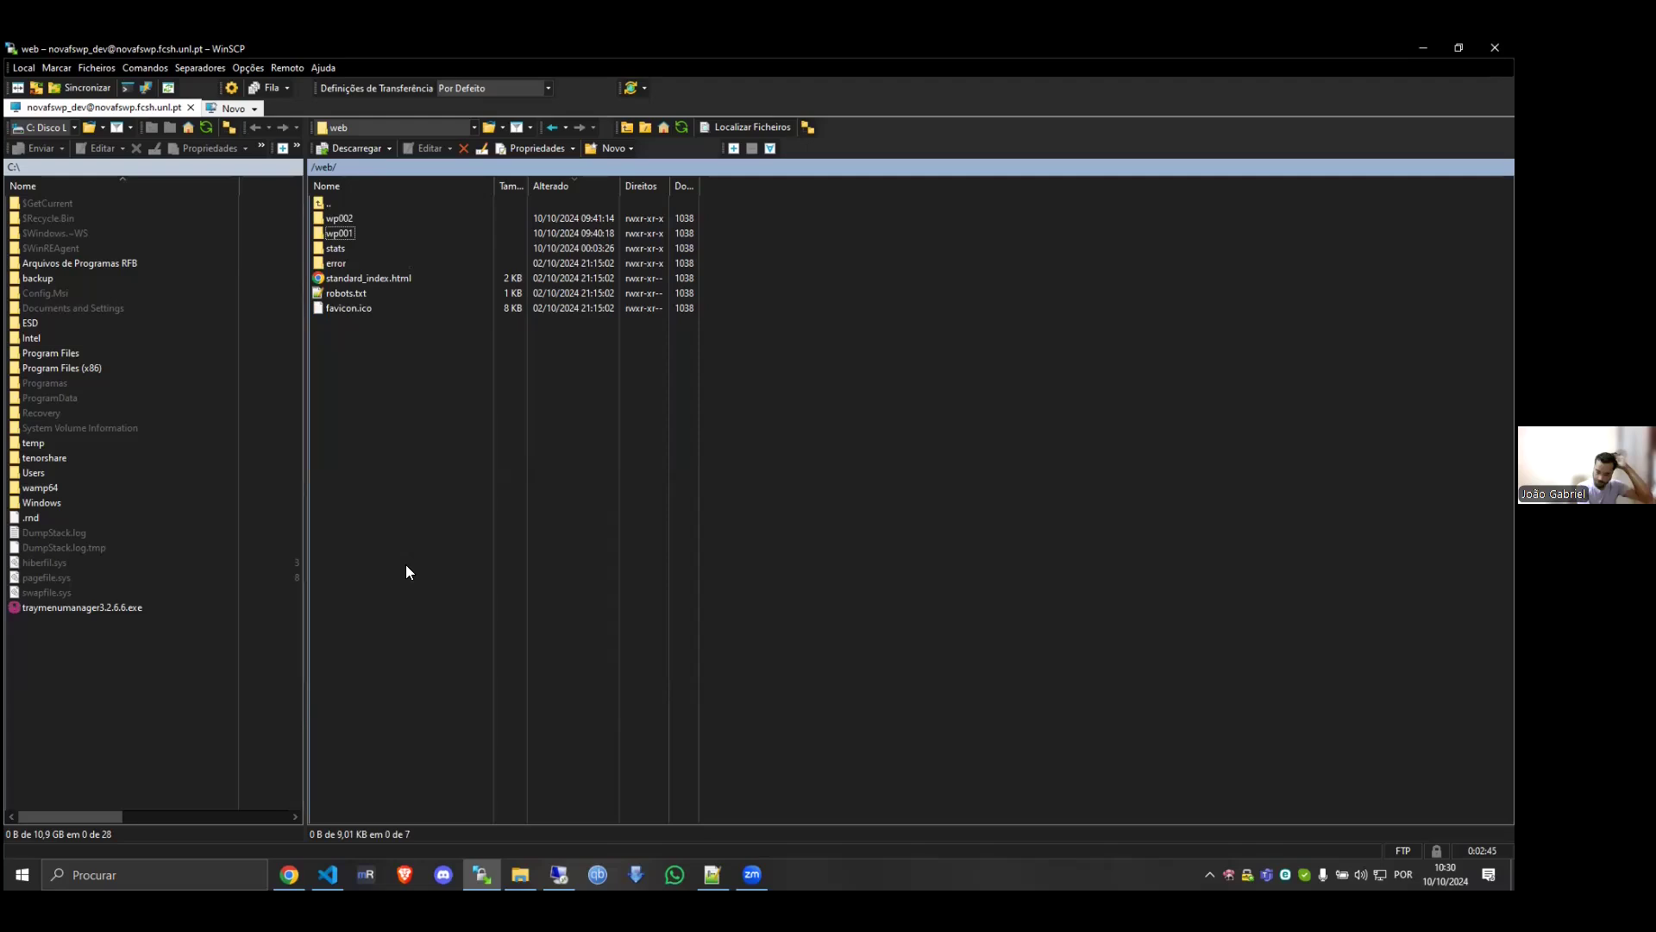
key("Return")
key("Down")
key("Down")
key("Down")
key("Down")
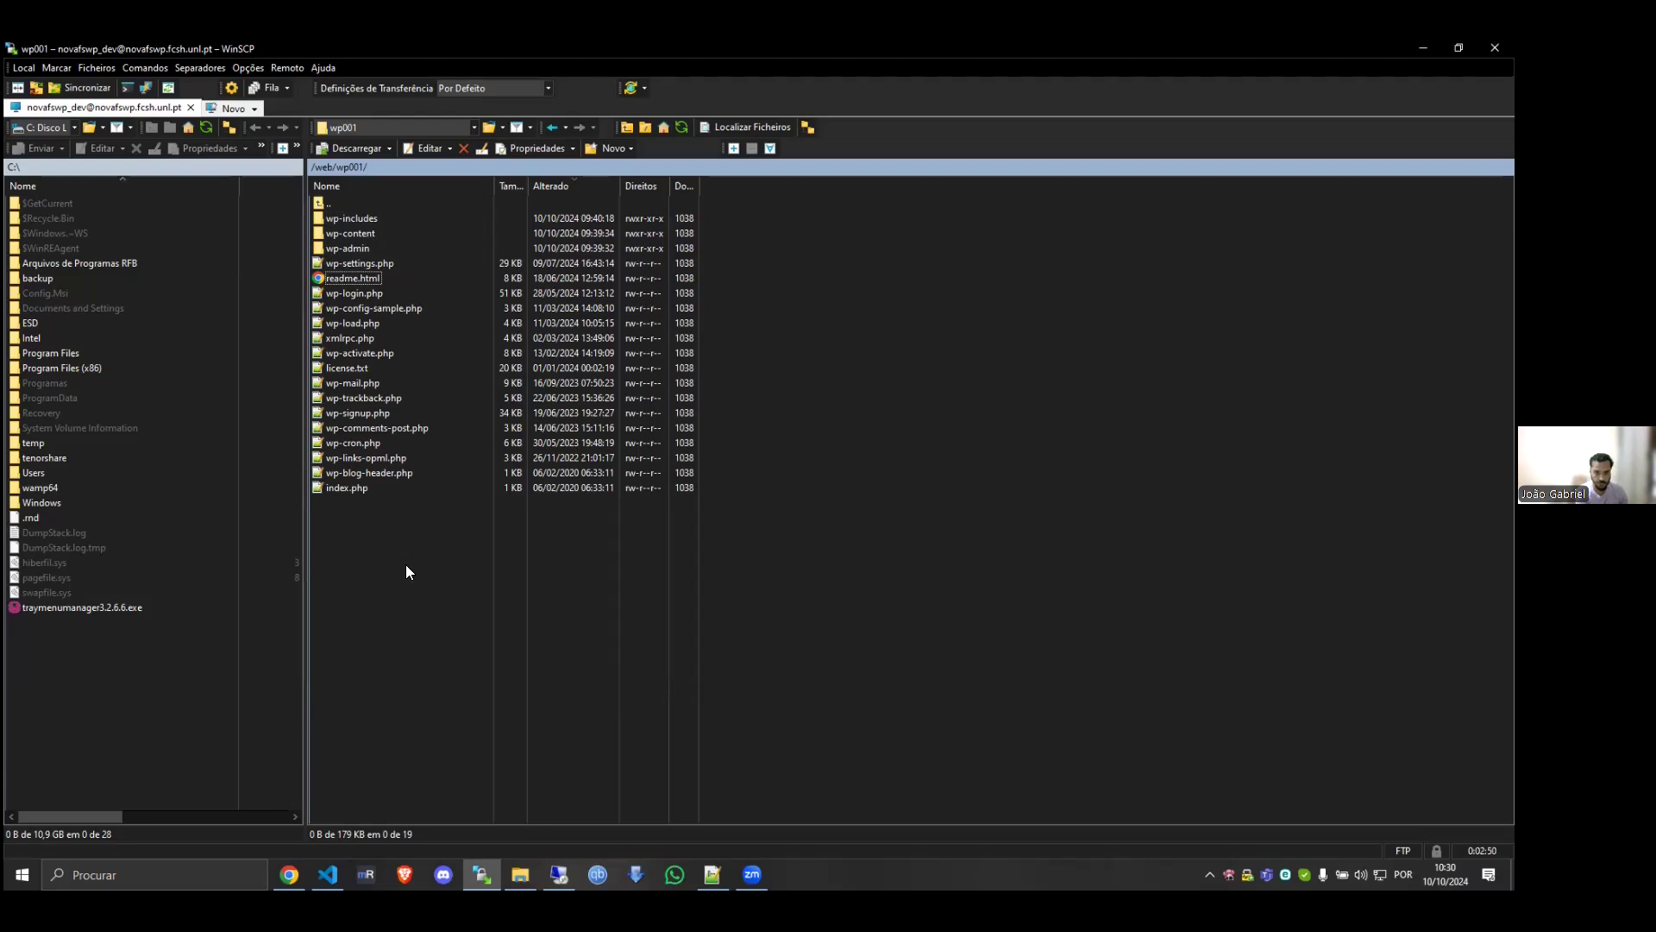
key("BackSpace")
key("Up")
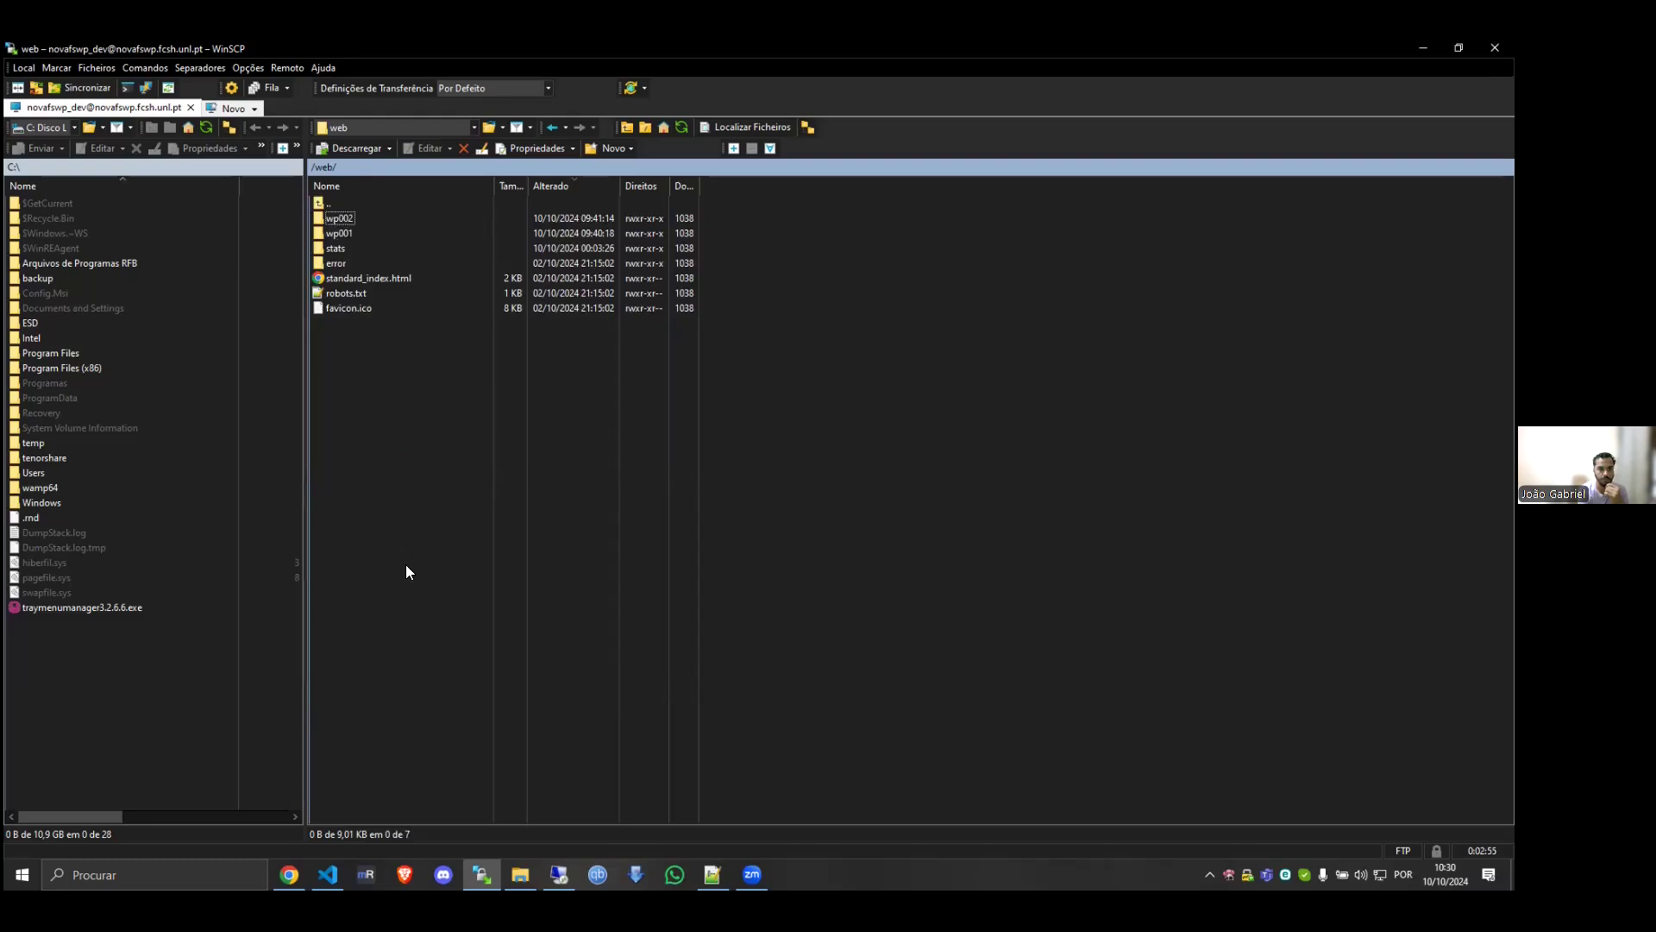
key("Return")
key("Down")
key("Down")
key("Down")
key("Down")
key("Down")
key("Down")
key("Down")
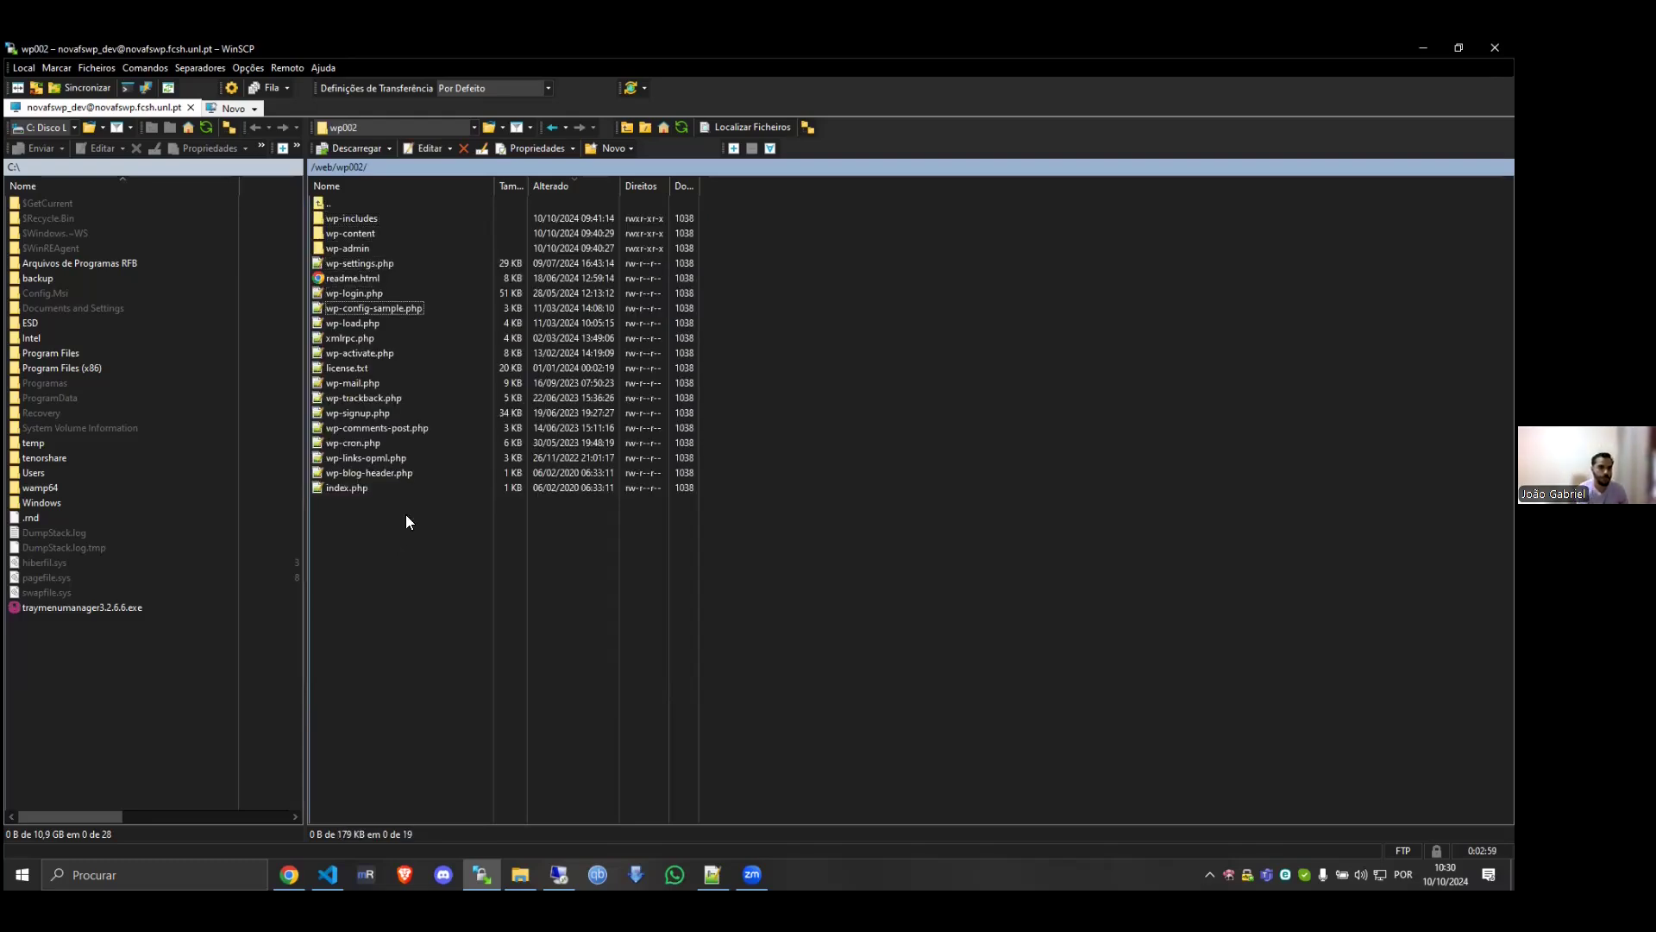
Step: Rename wp-config-sample.php in wp002 to wp-config.php
left_click(370, 311)
right_click(371, 311)
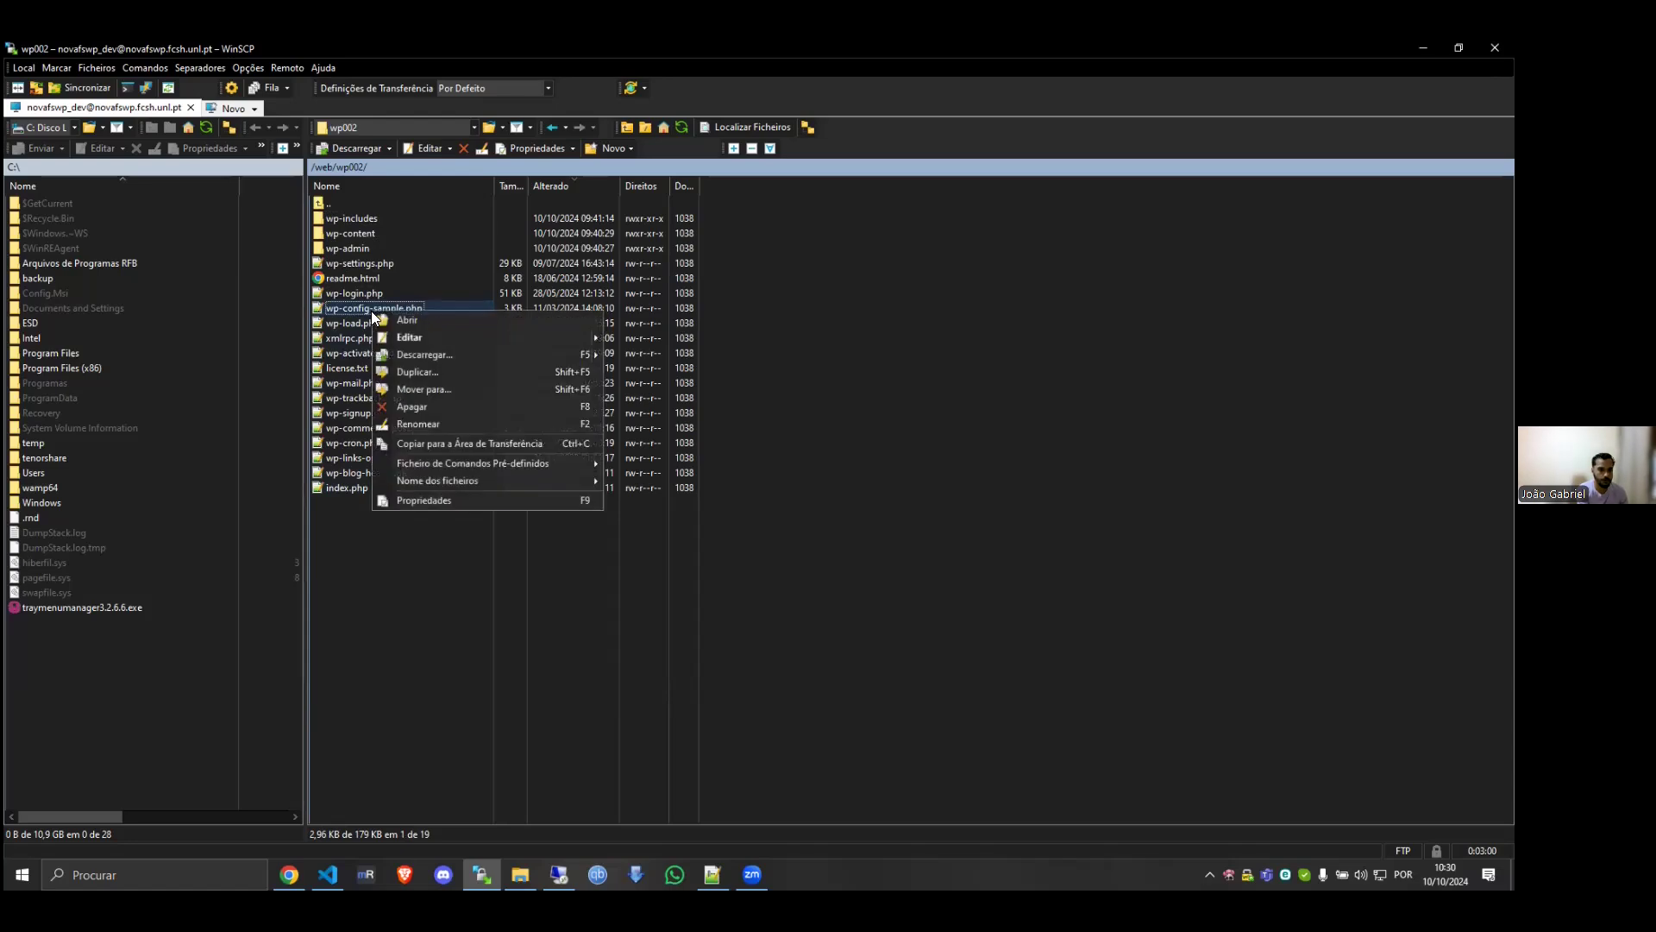
left_click(519, 421)
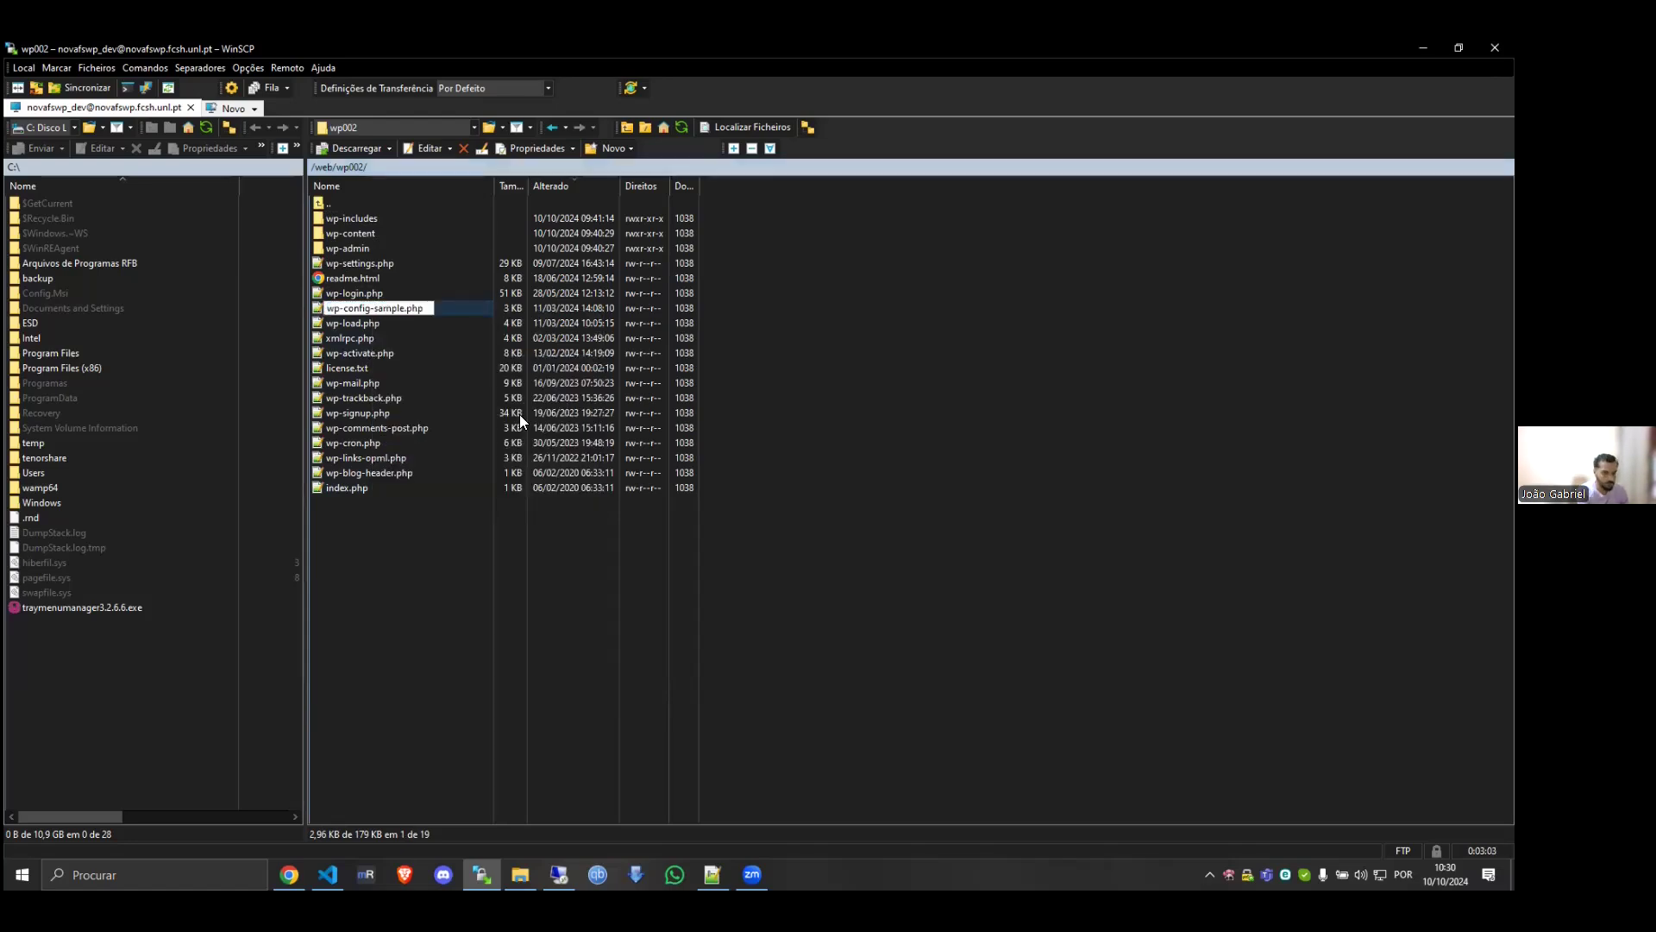
key("BackSpace")
key("BackSpace")
key("BackSpace")
key("BackSpace")
key("BackSpace")
key("BackSpace")
key("BackSpace")
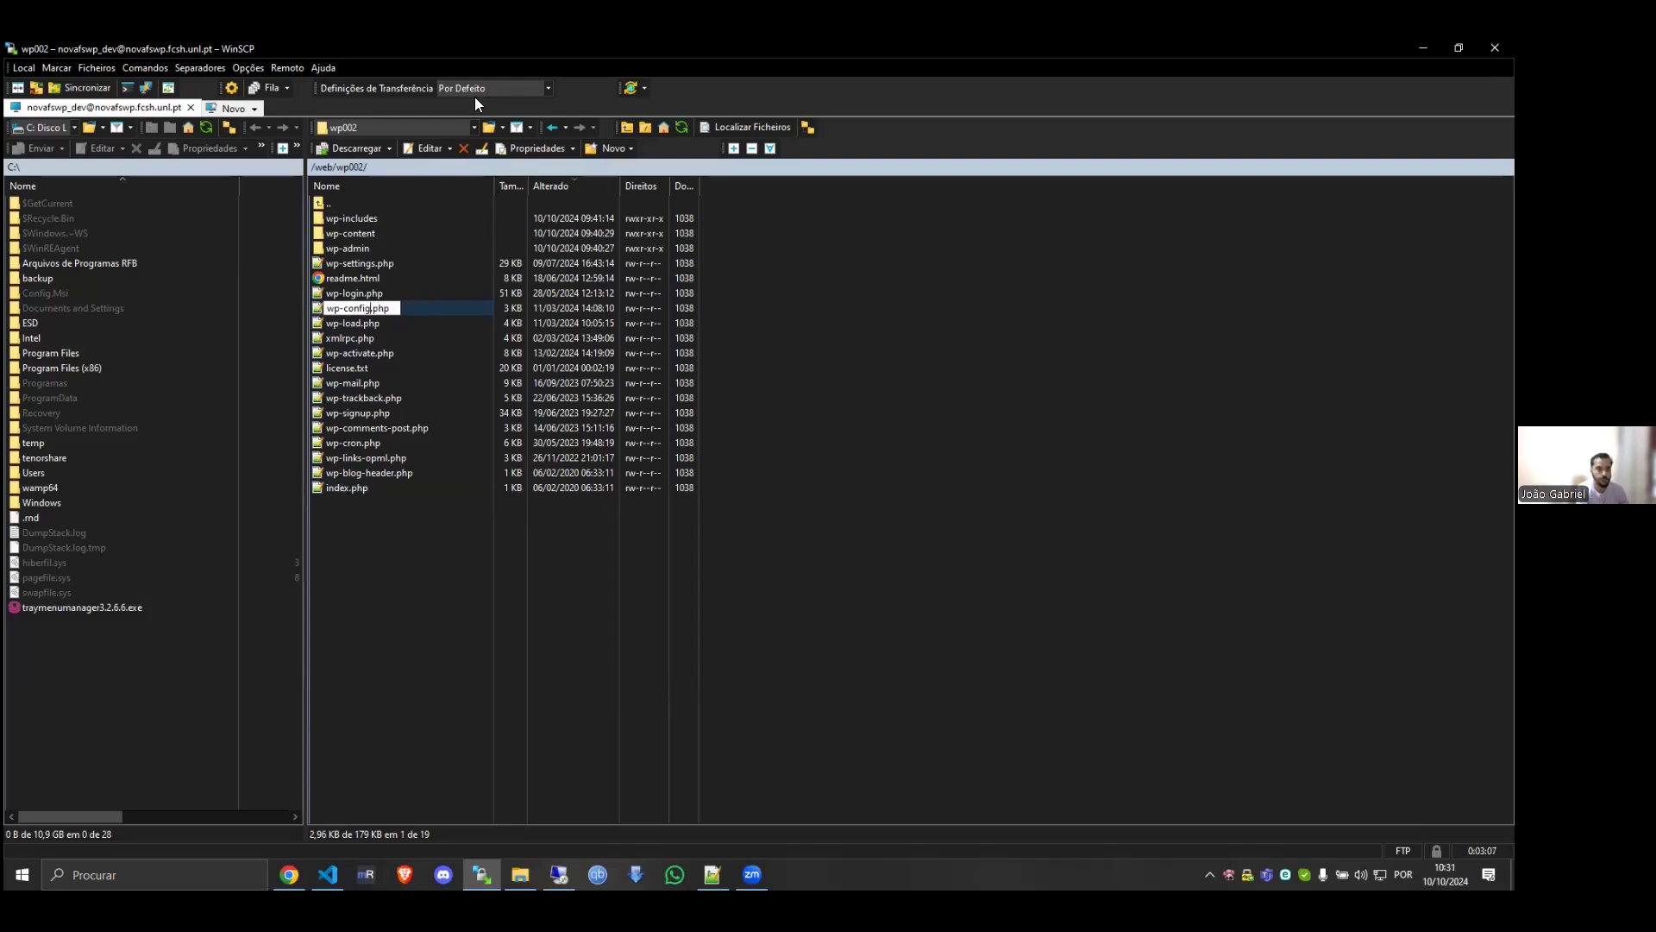
key("Return")
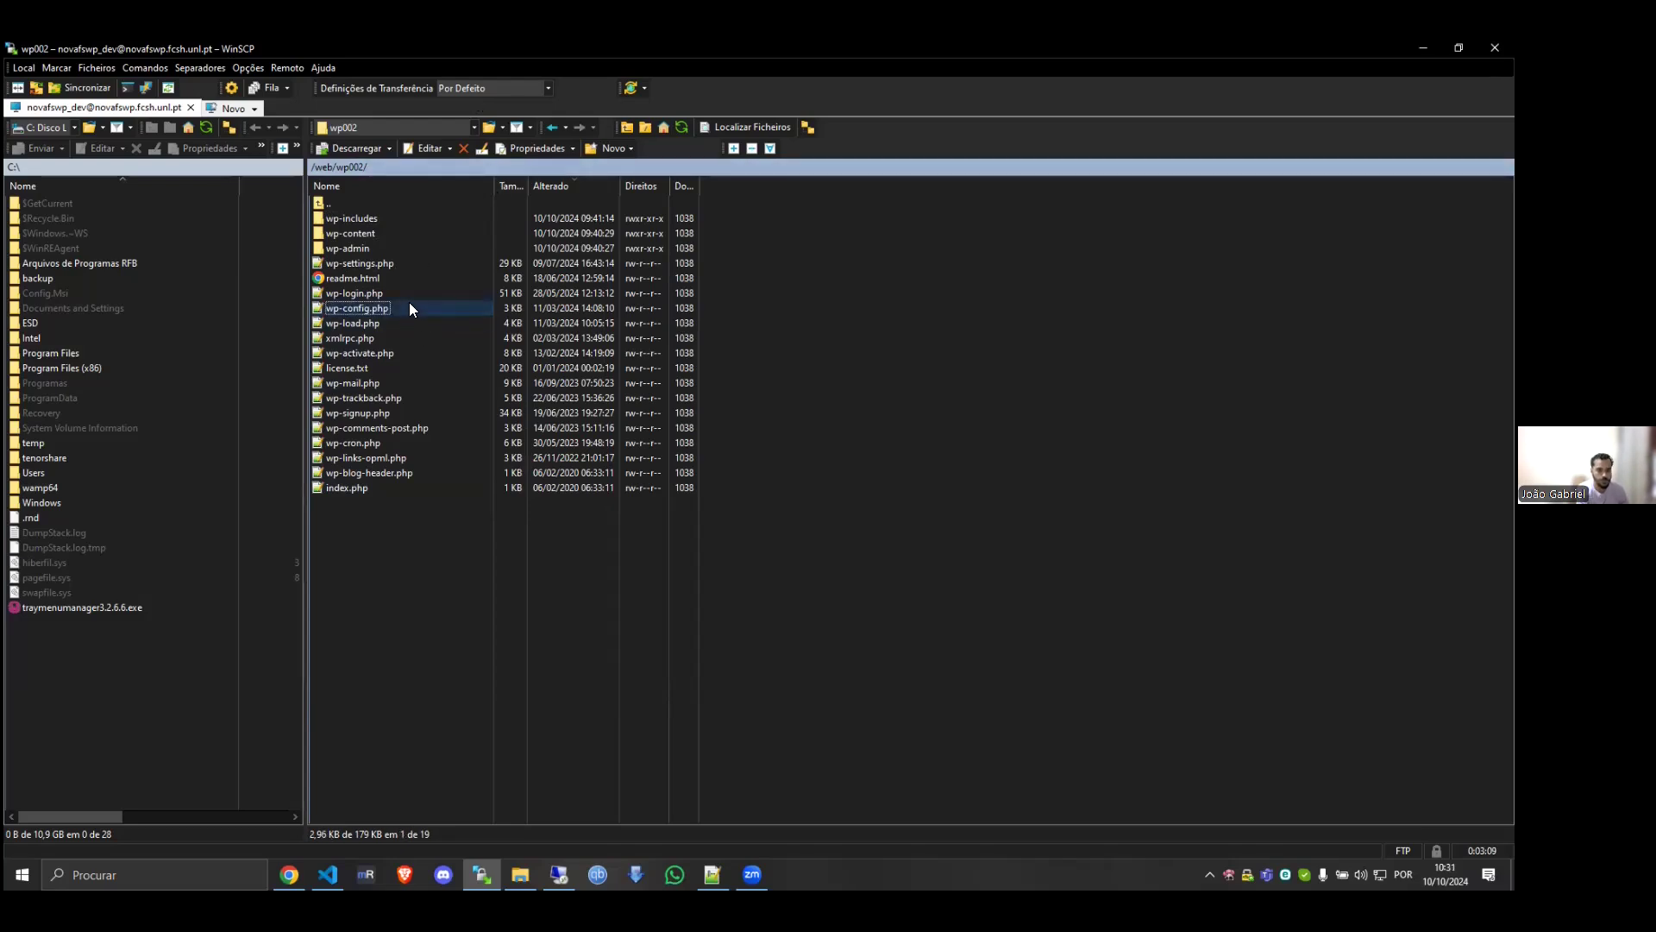
Step: Open wp-config.php and replace the database name placeholder on line 23 with c32_db_forms from the notes
double_click(410, 308)
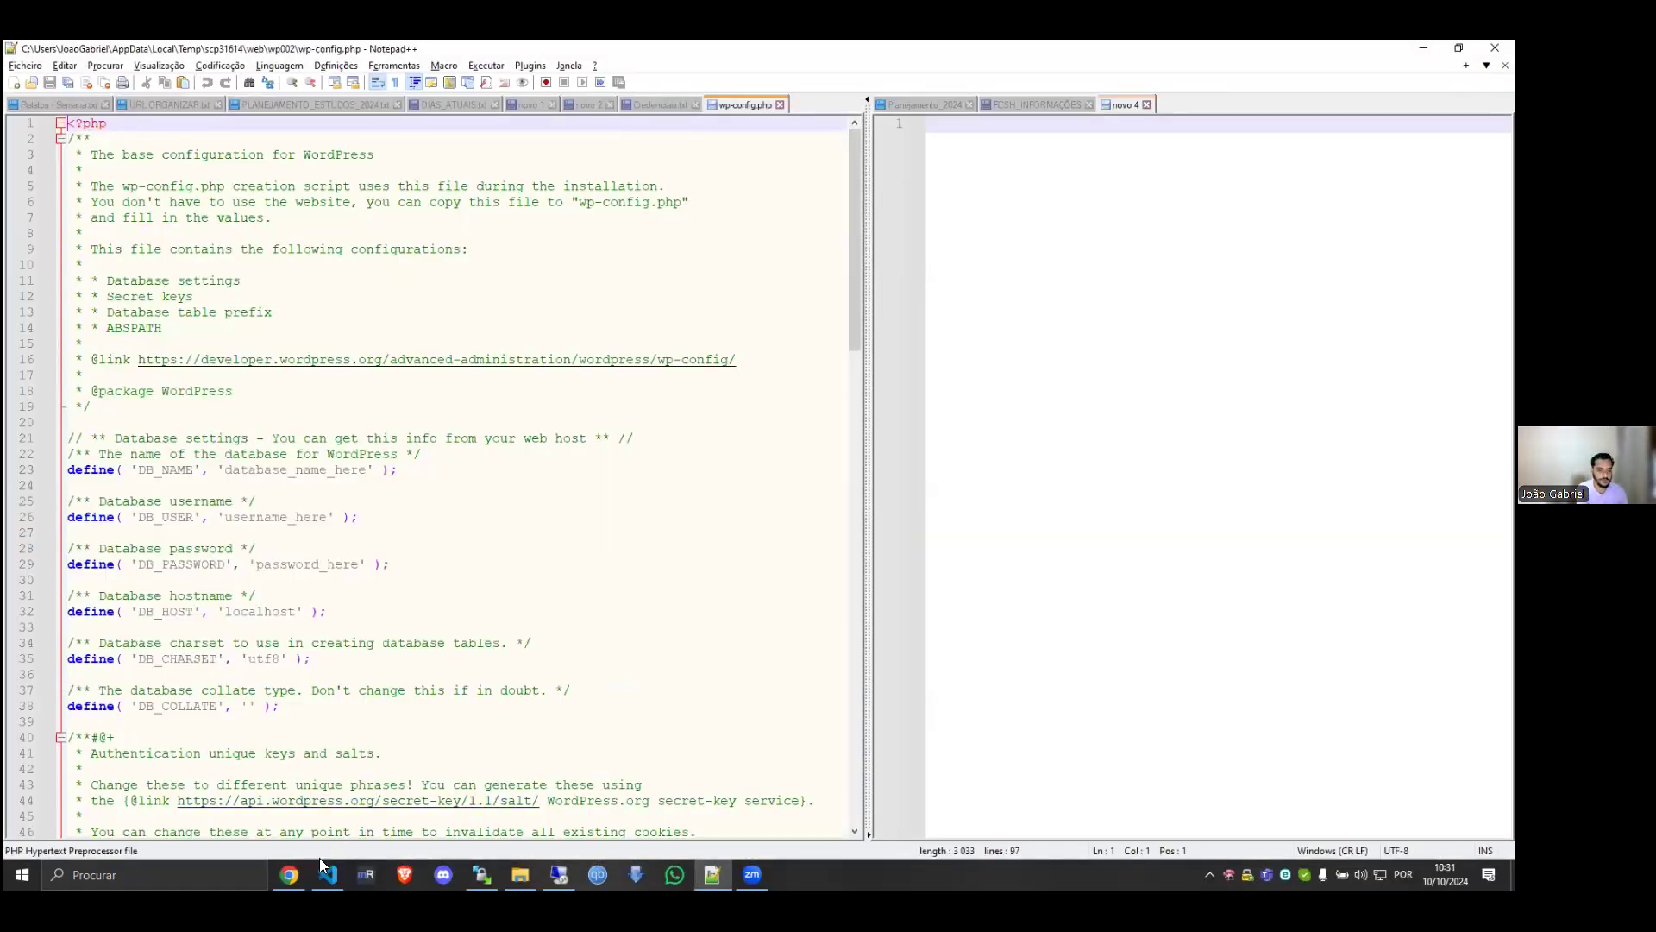
left_click(328, 874)
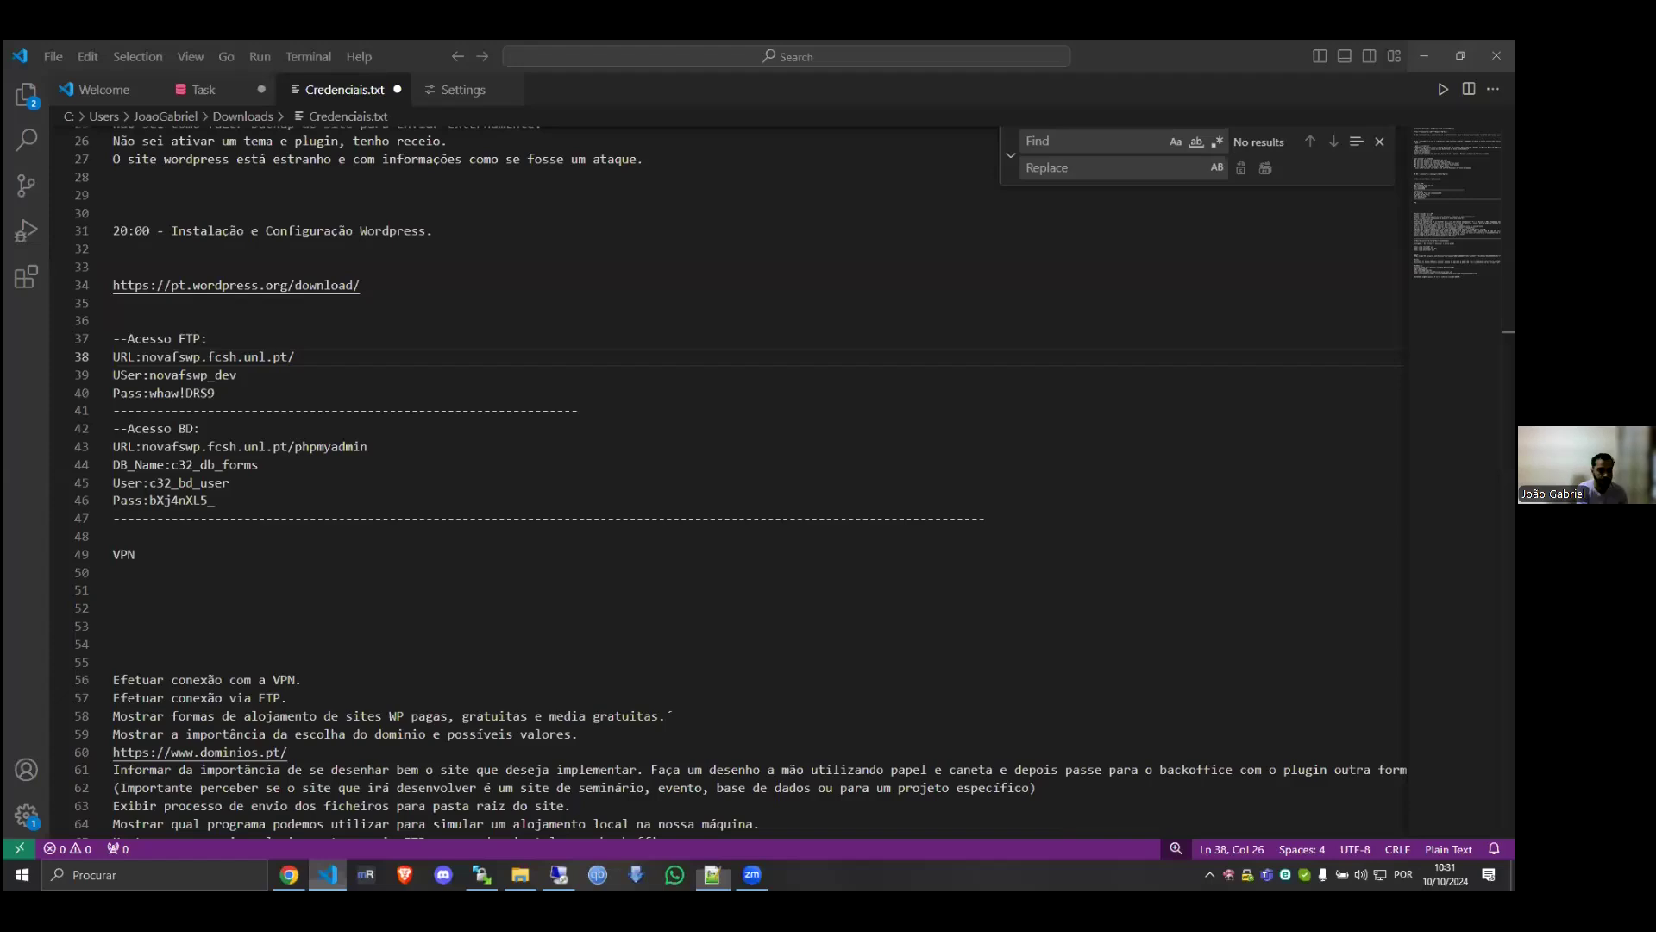
double_click(240, 375)
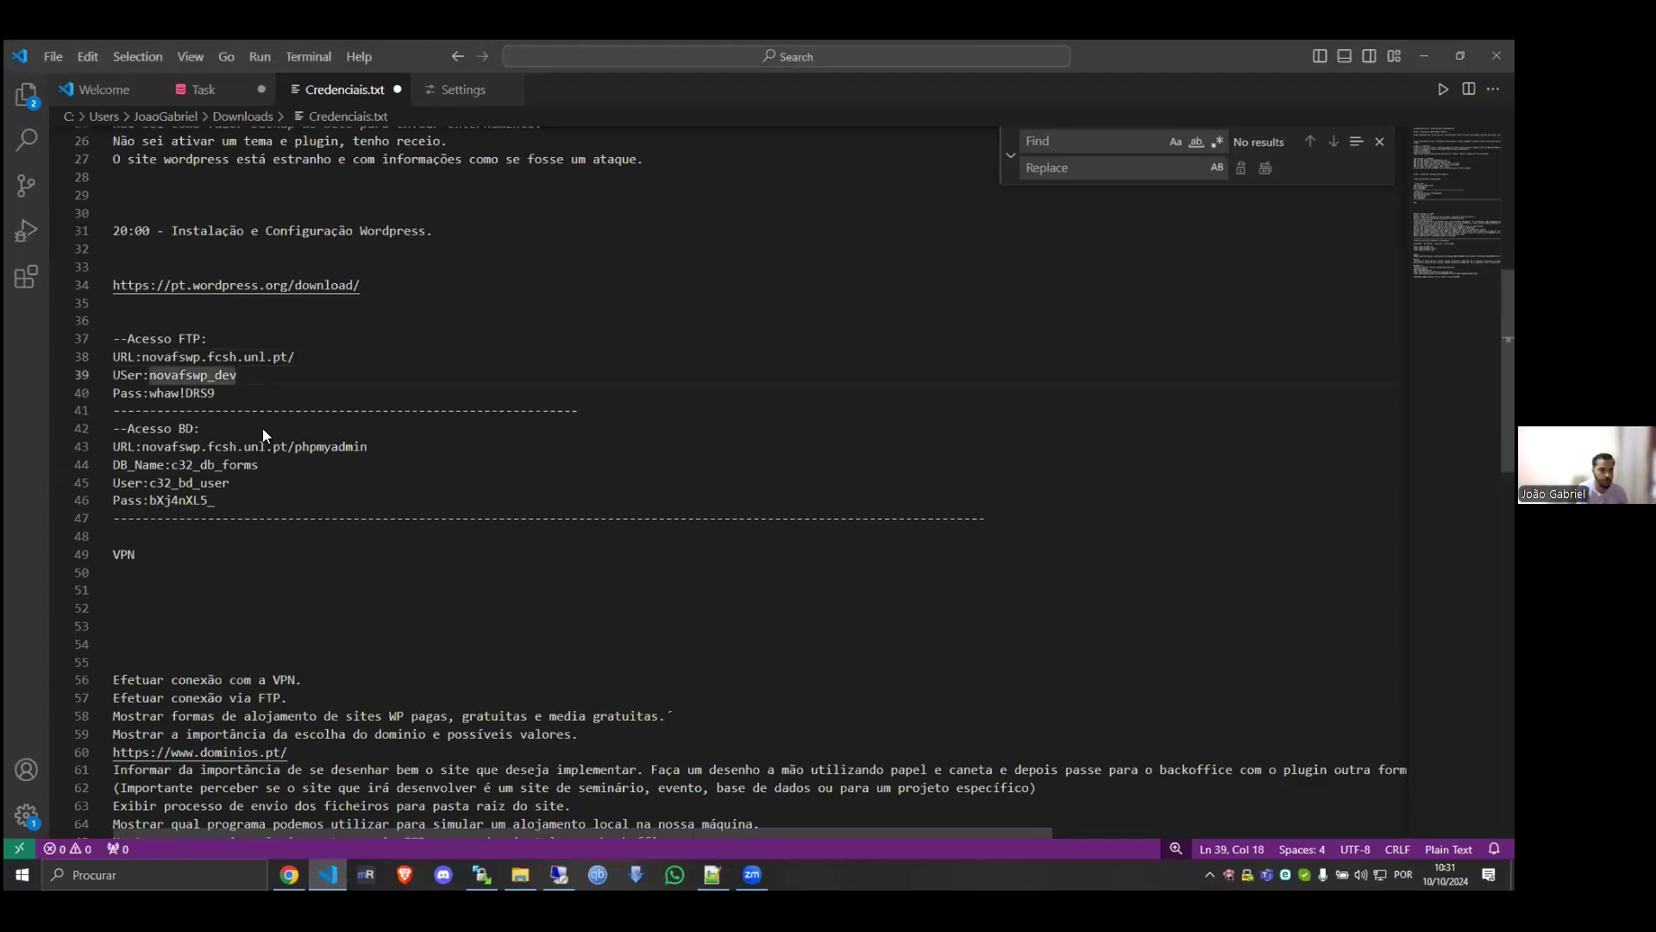
double_click(280, 465)
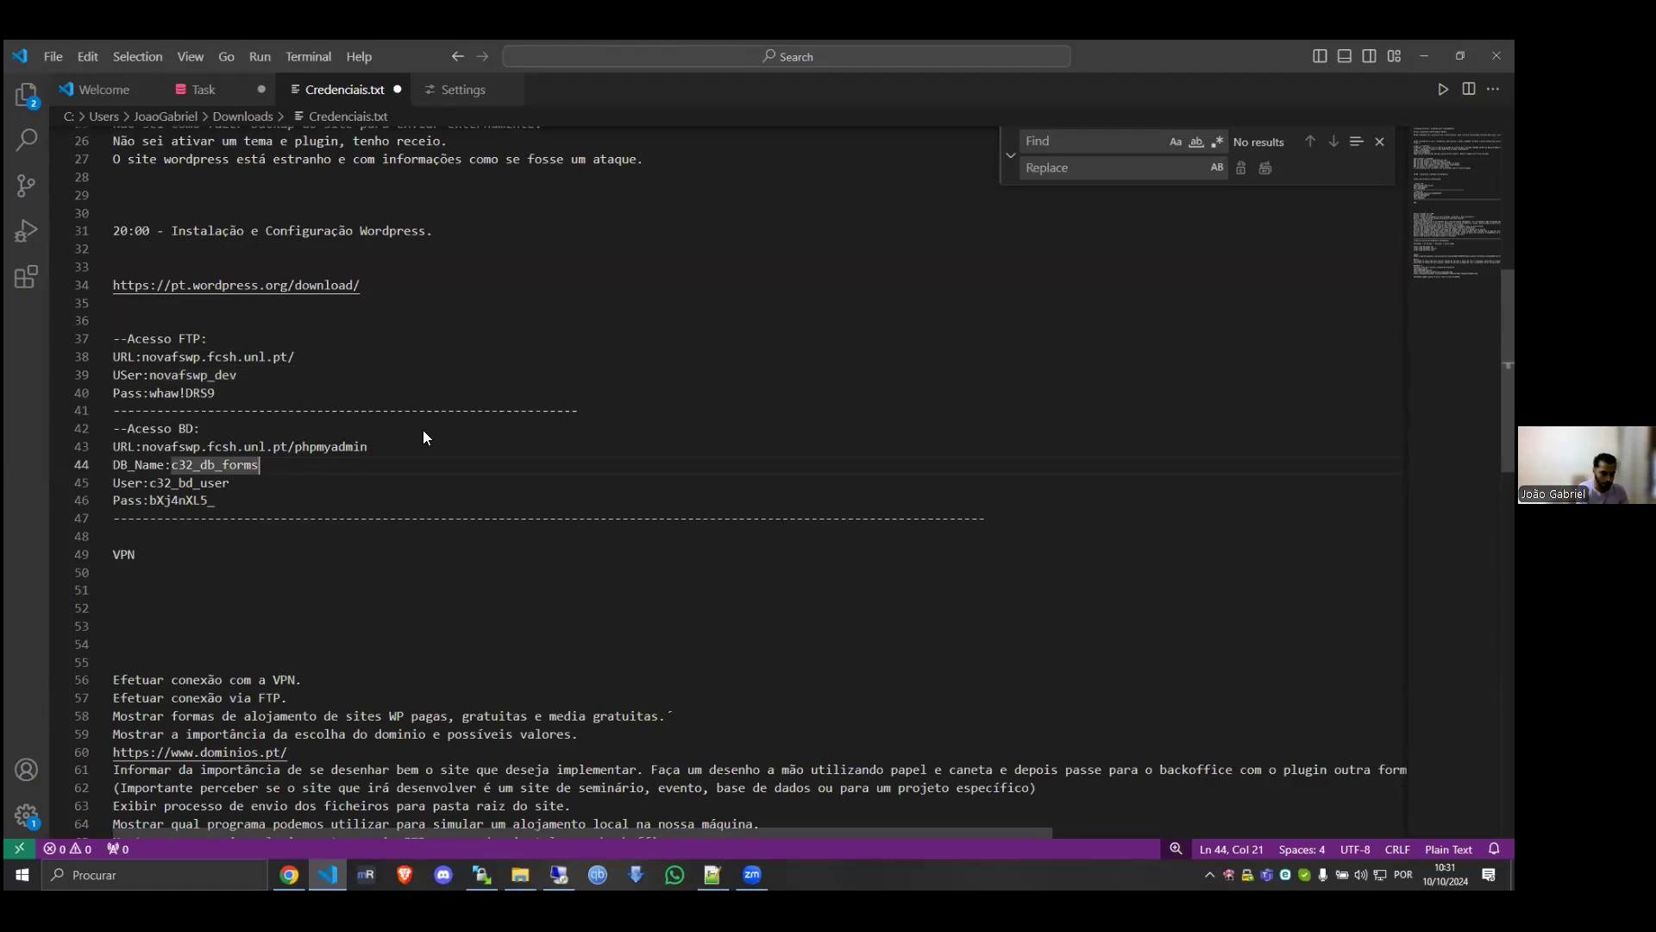
key("alt+Tab")
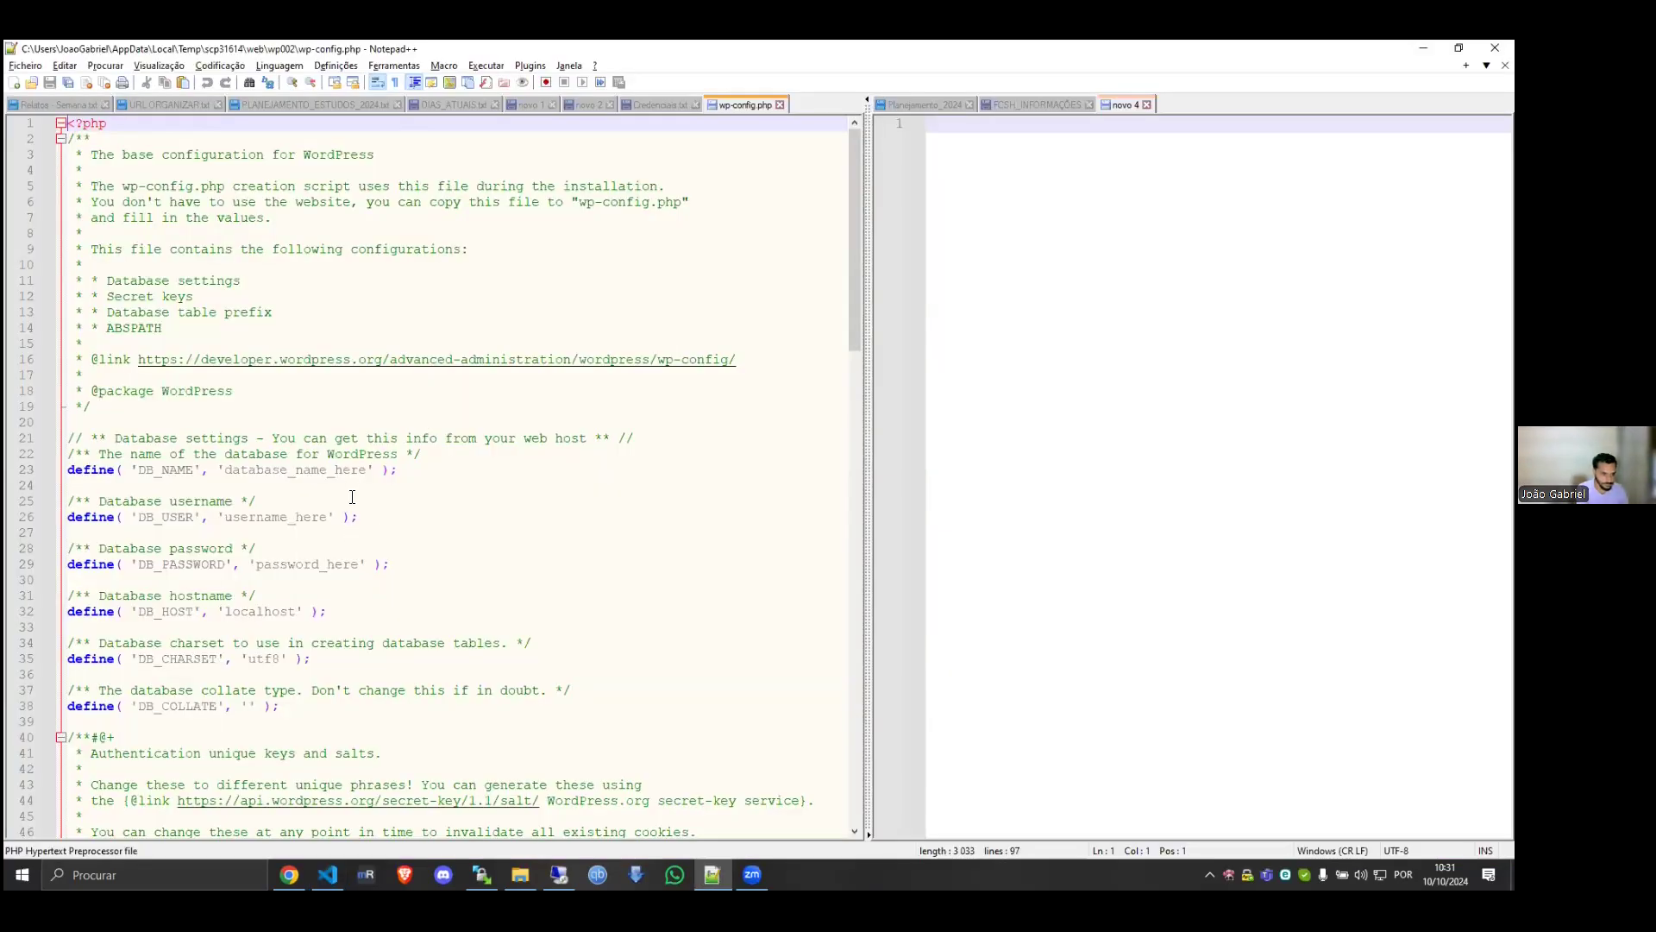
left_click(363, 471)
key("BackSpace")
key("BackSpace")
key("BackSpace")
key("BackSpace")
key("BackSpace")
key("BackSpace")
key("BackSpace")
key("BackSpace")
key("BackSpace")
key("BackSpace")
key("BackSpace")
key("BackSpace")
key("BackSpace")
key("BackSpace")
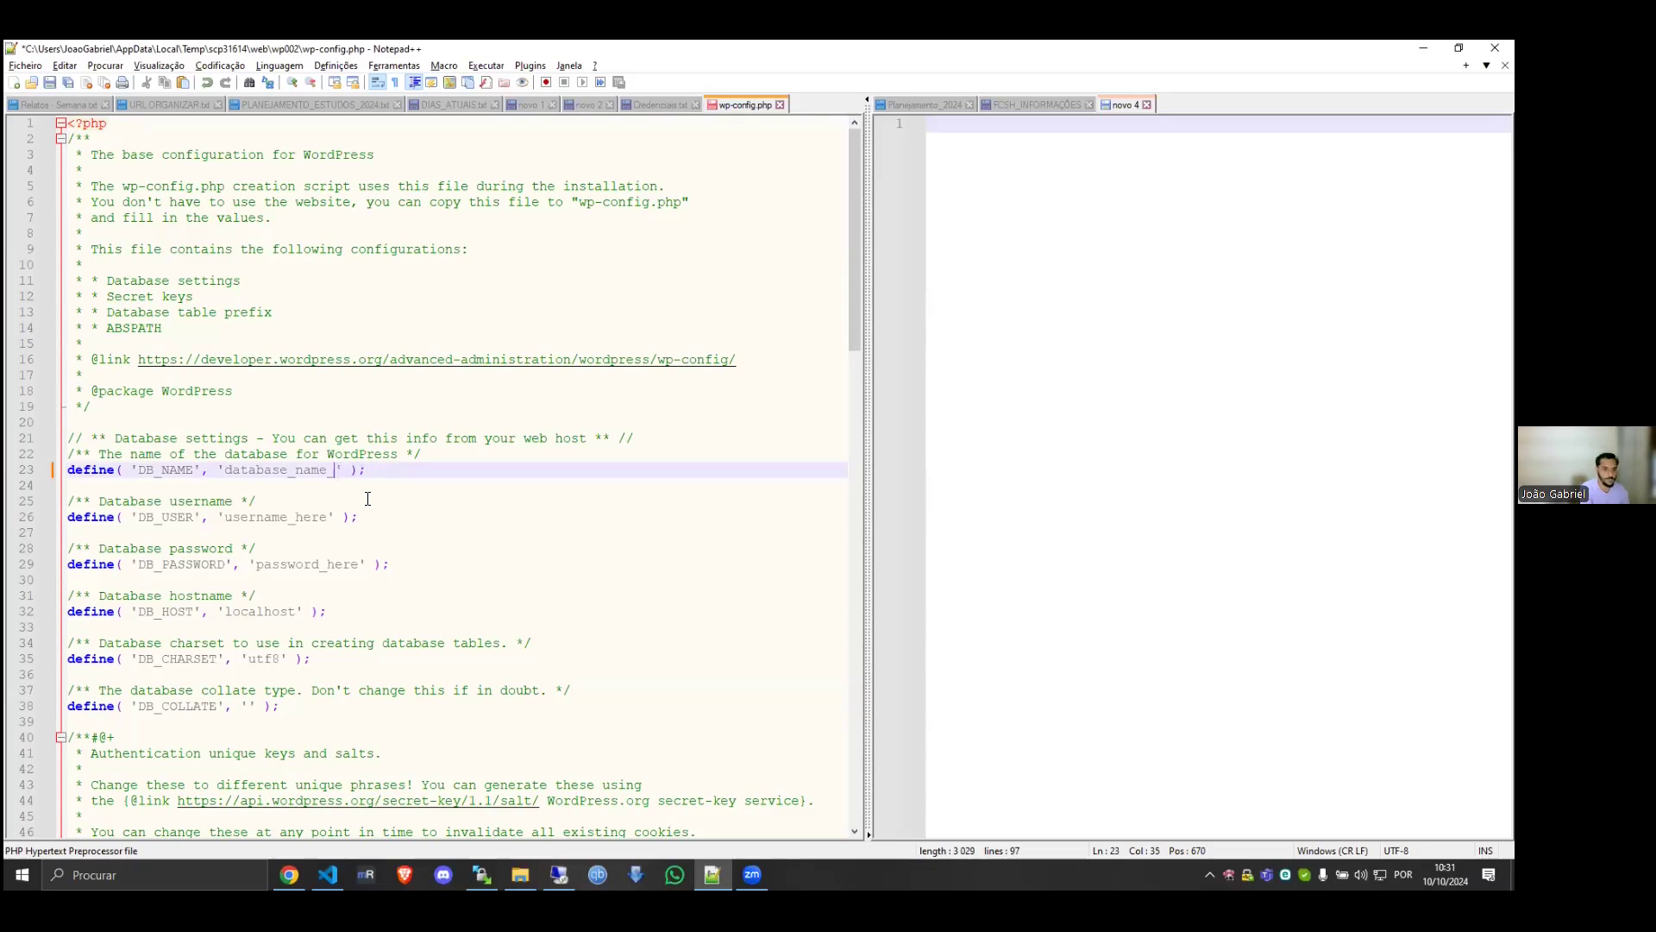
key("BackSpace")
key("BackSpace")
key("BackSpace")
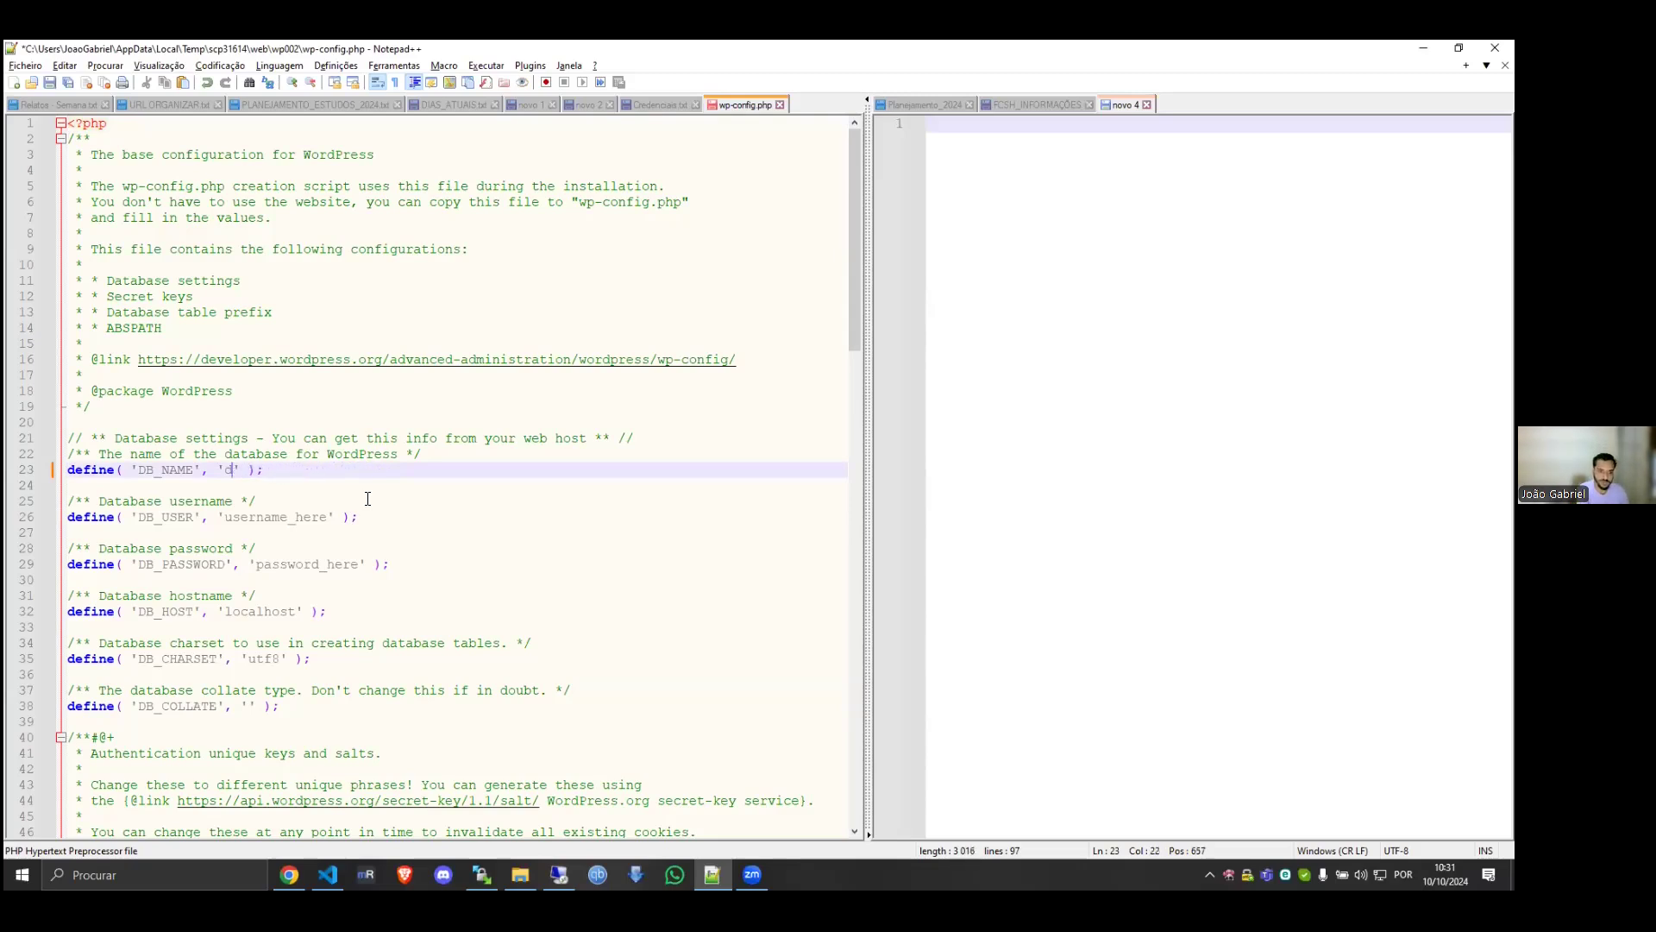
type("DB_Name:c32_db_forms")
key("BackSpace")
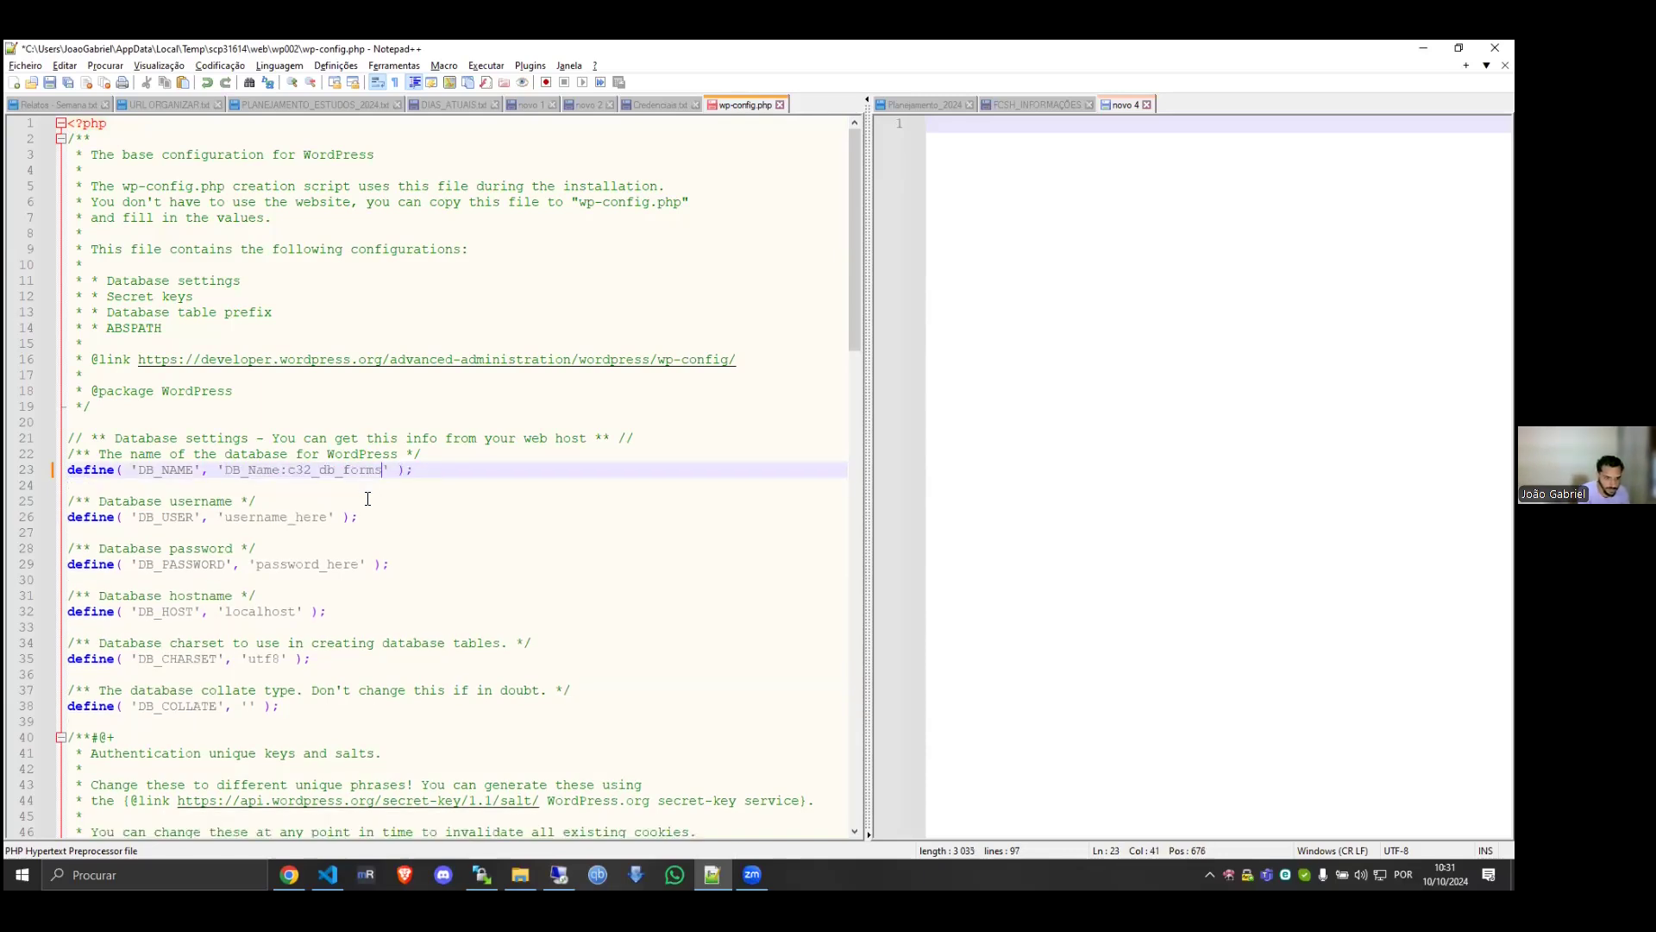
Step: Paste the database user name from the credentials notes over the username placeholder on line 26
key("alt+Tab")
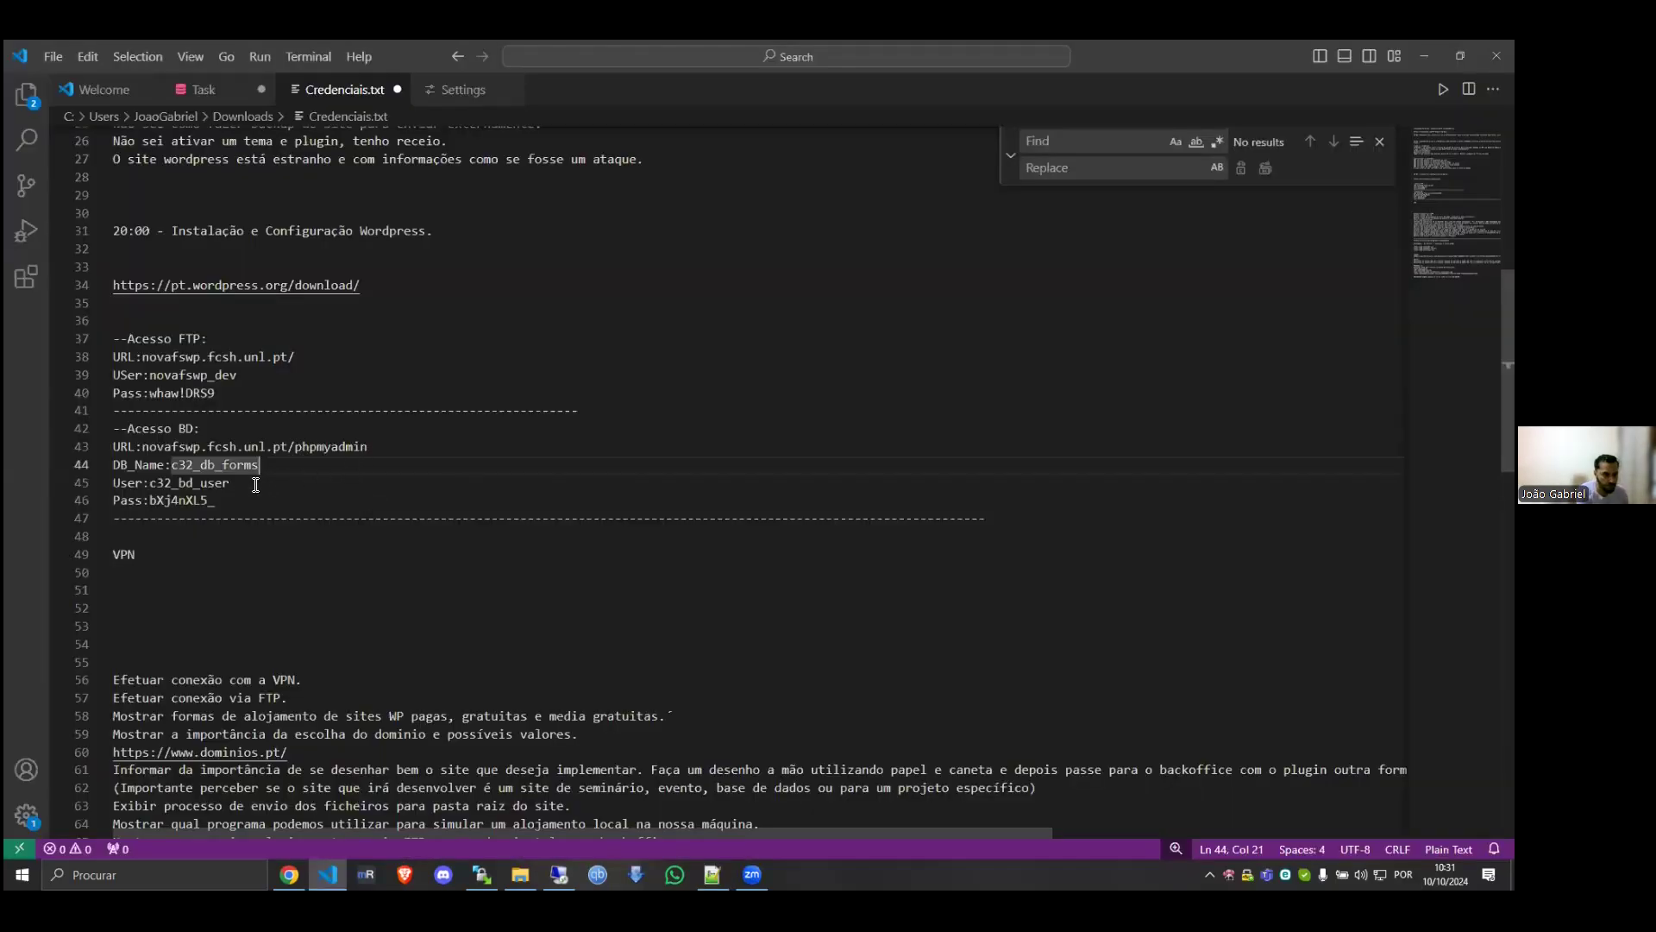
left_click_drag(231, 483, 153, 483)
key("ctrl+c")
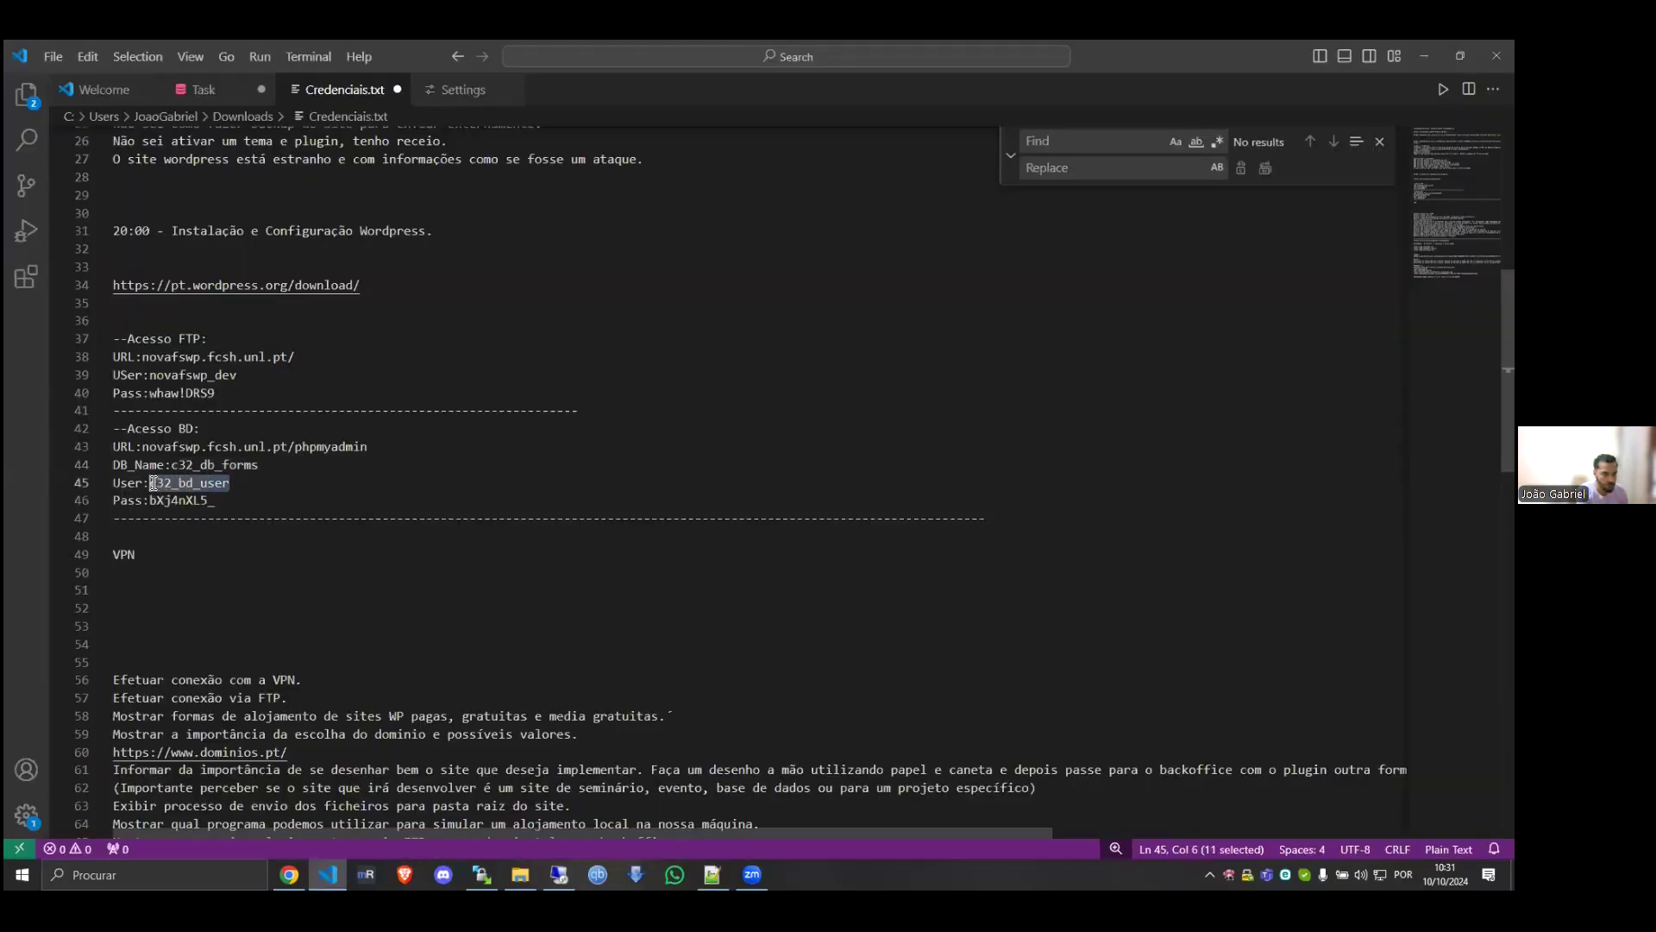
key("alt+Tab")
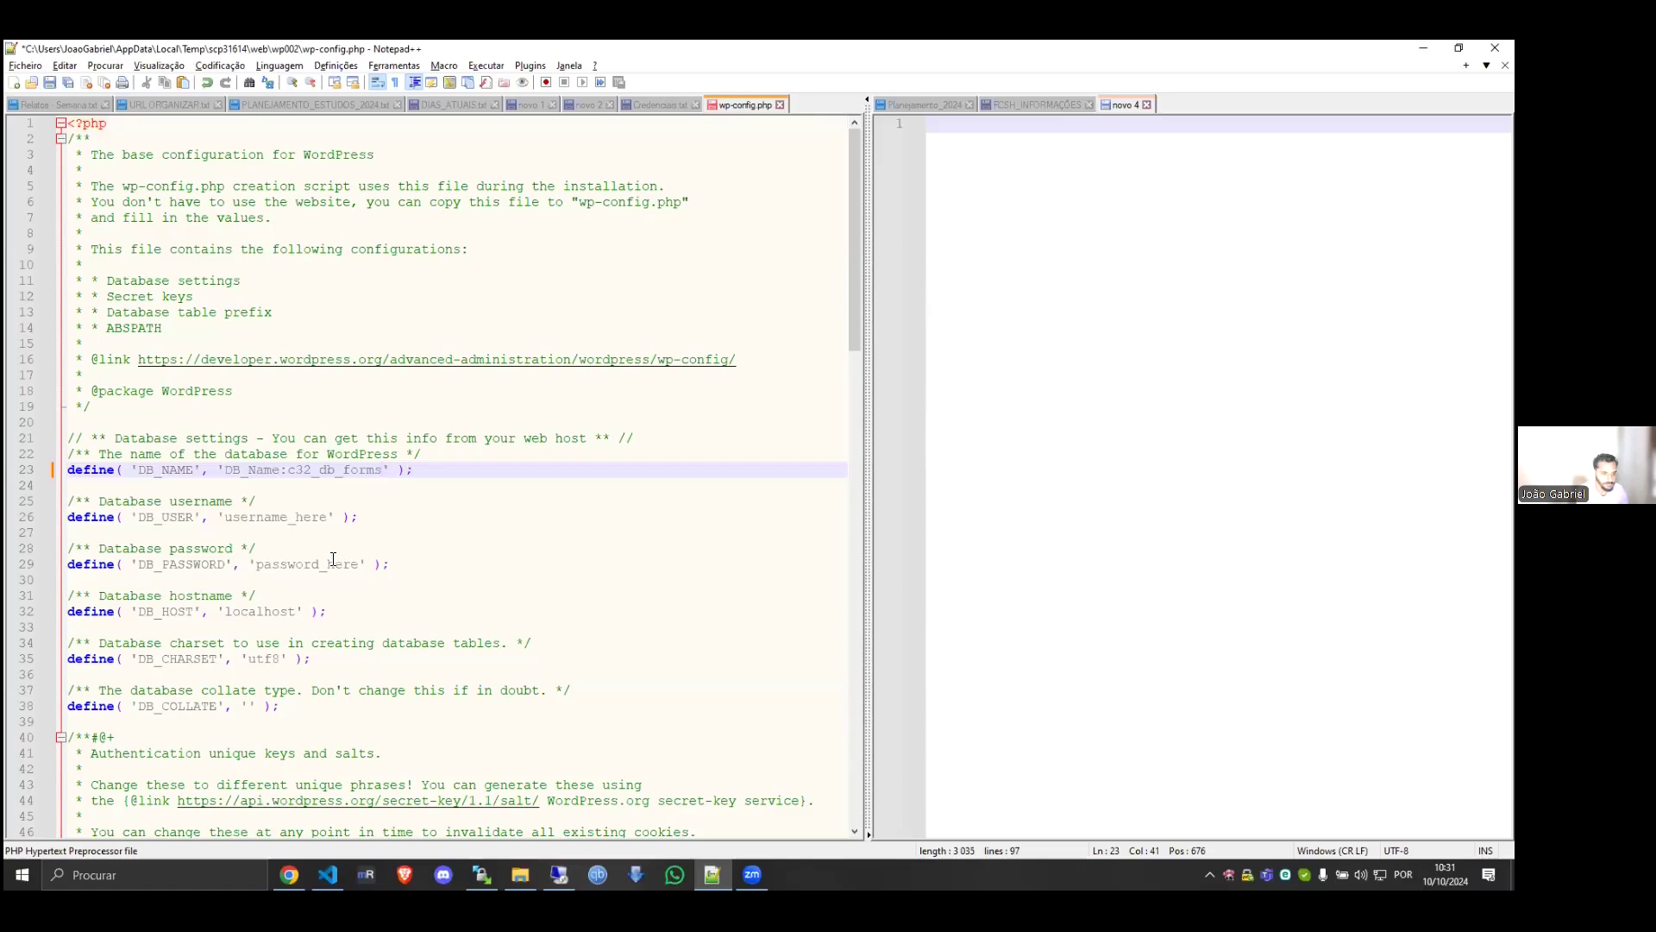
left_click_drag(328, 516, 226, 519)
key("ctrl+v")
Step: Replace the password placeholder on line 29 with the copied database password and save
key("alt+Tab")
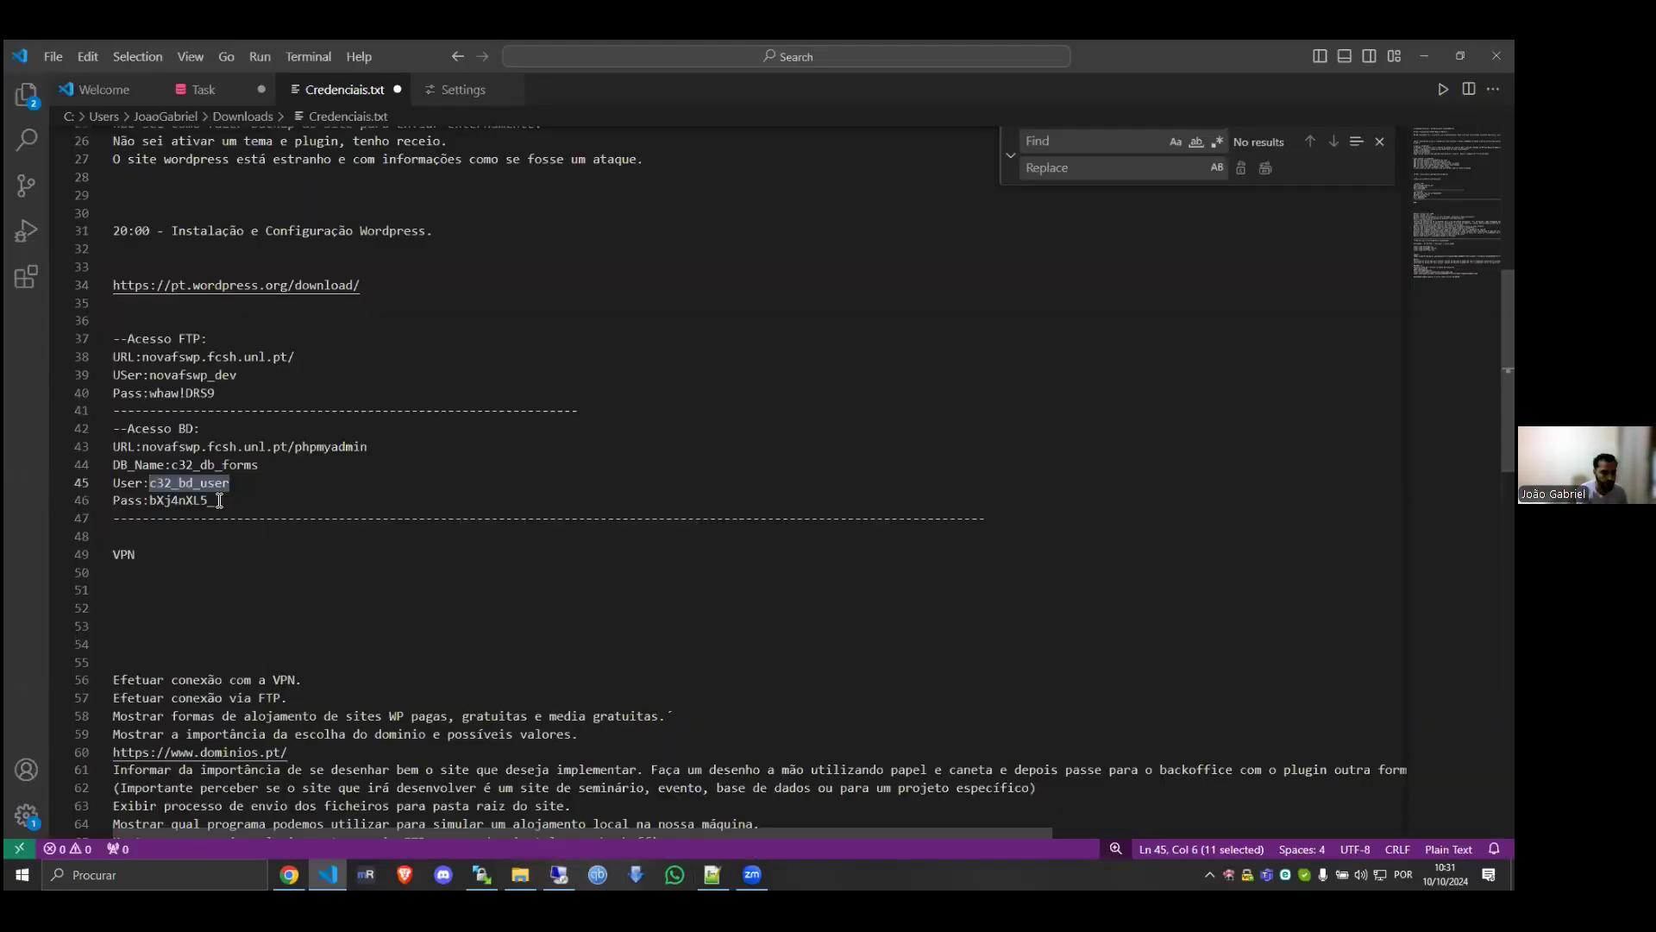
left_click_drag(215, 500, 168, 502)
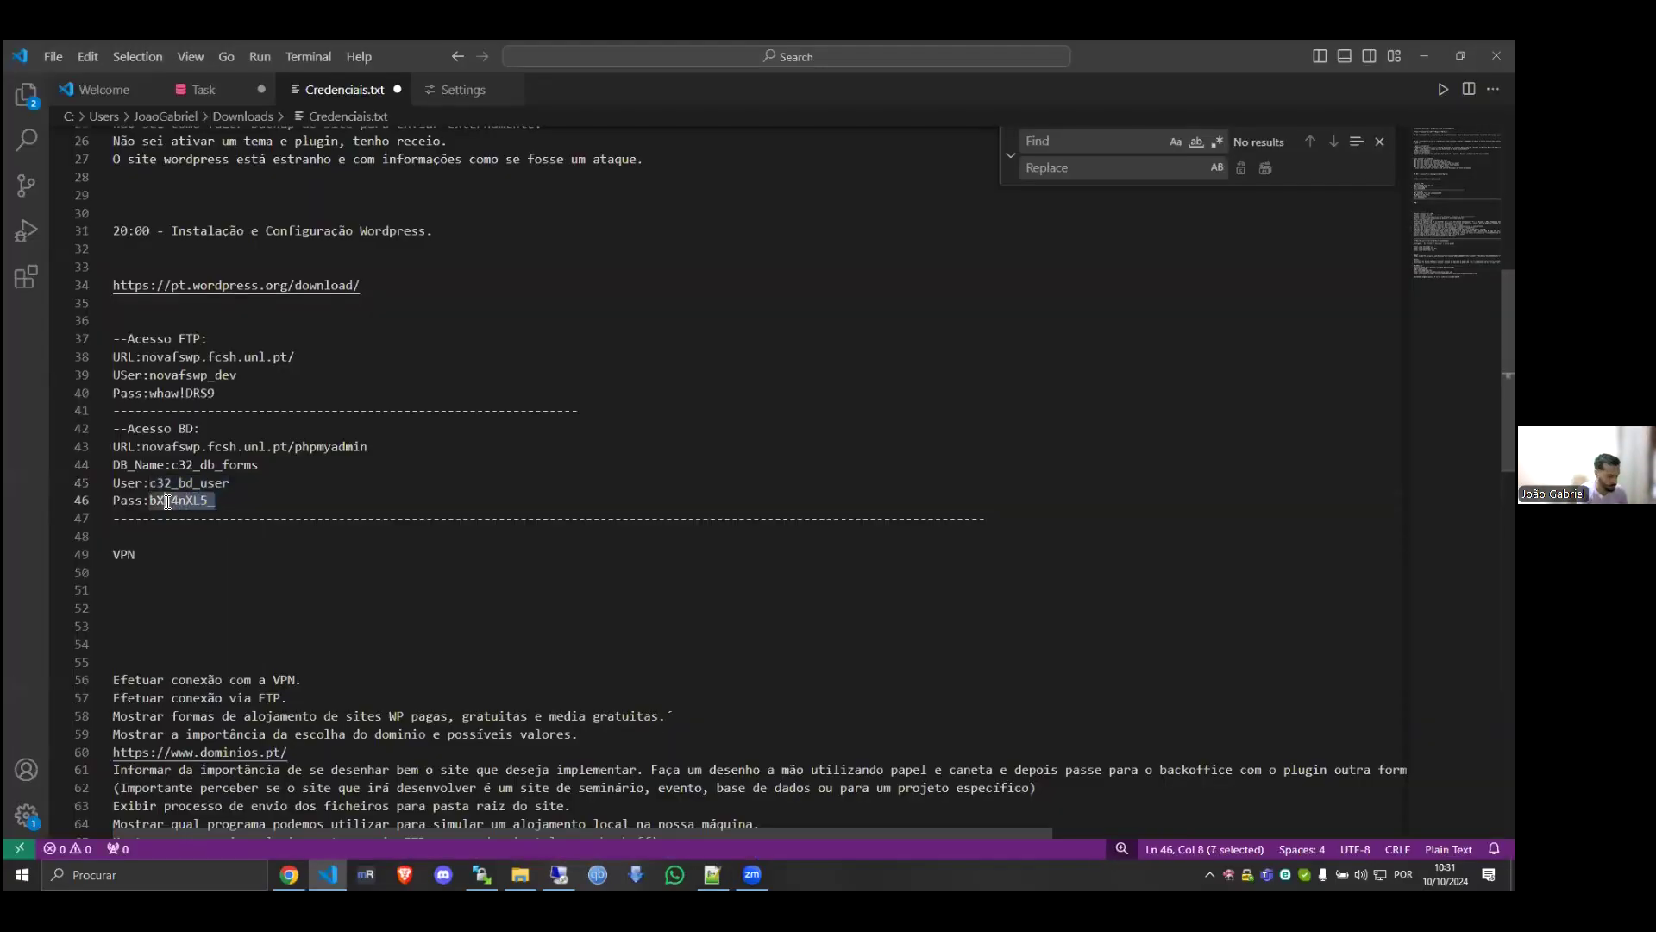
key("alt+Tab")
left_click_drag(357, 564, 256, 562)
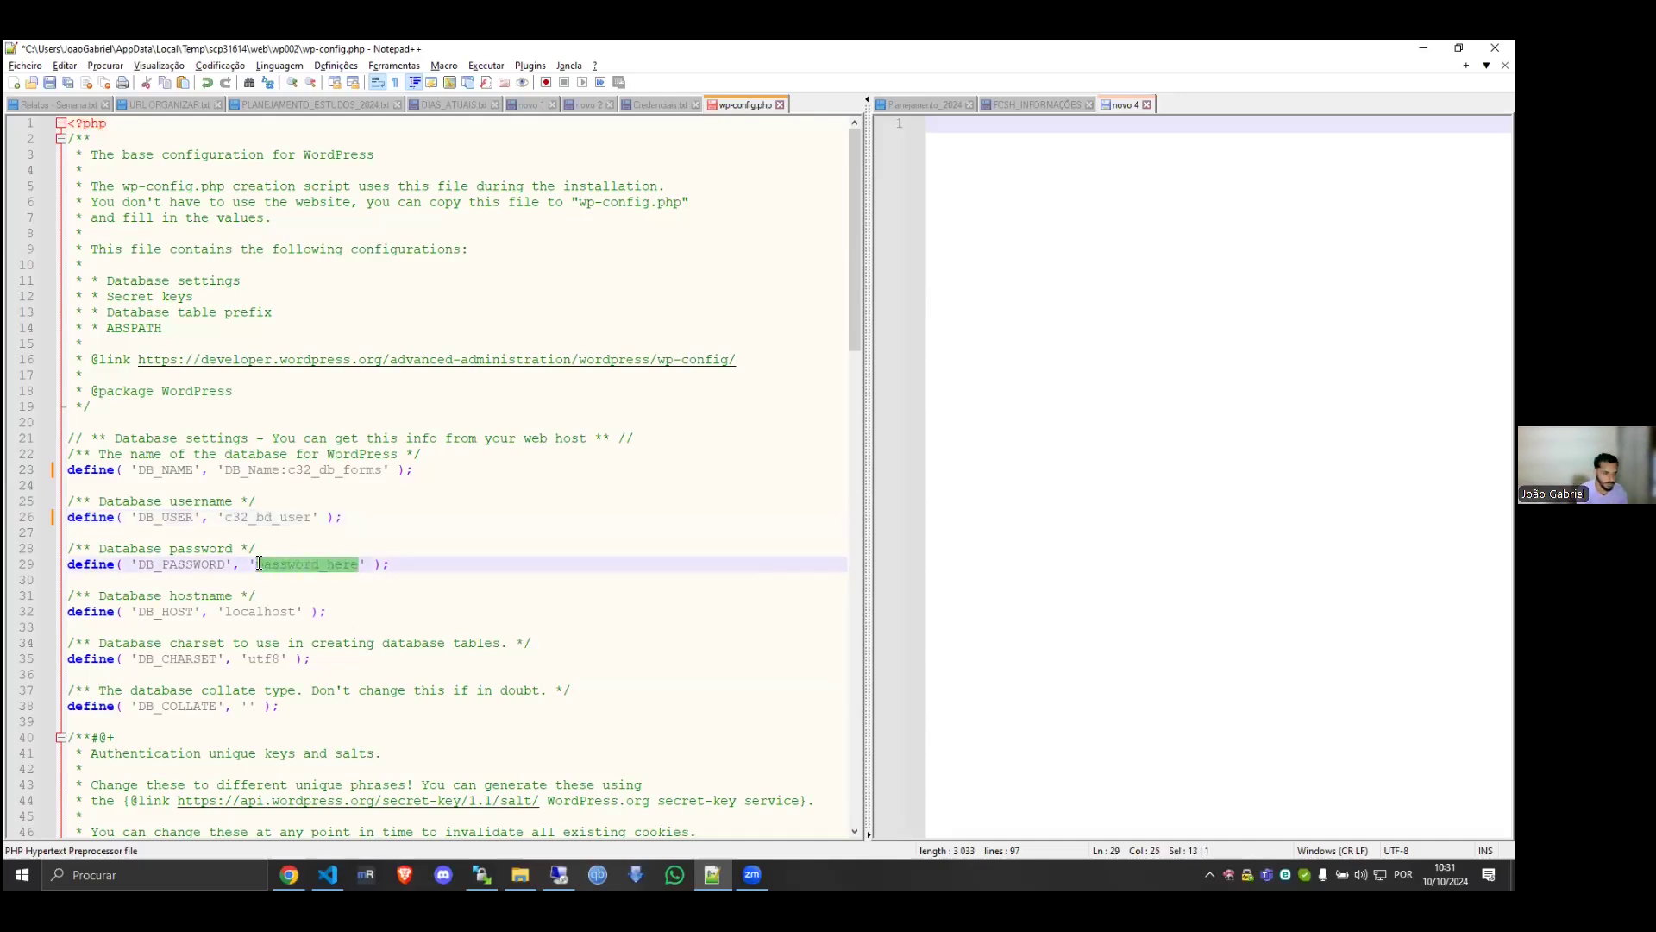
key("ctrl+v")
key("Up")
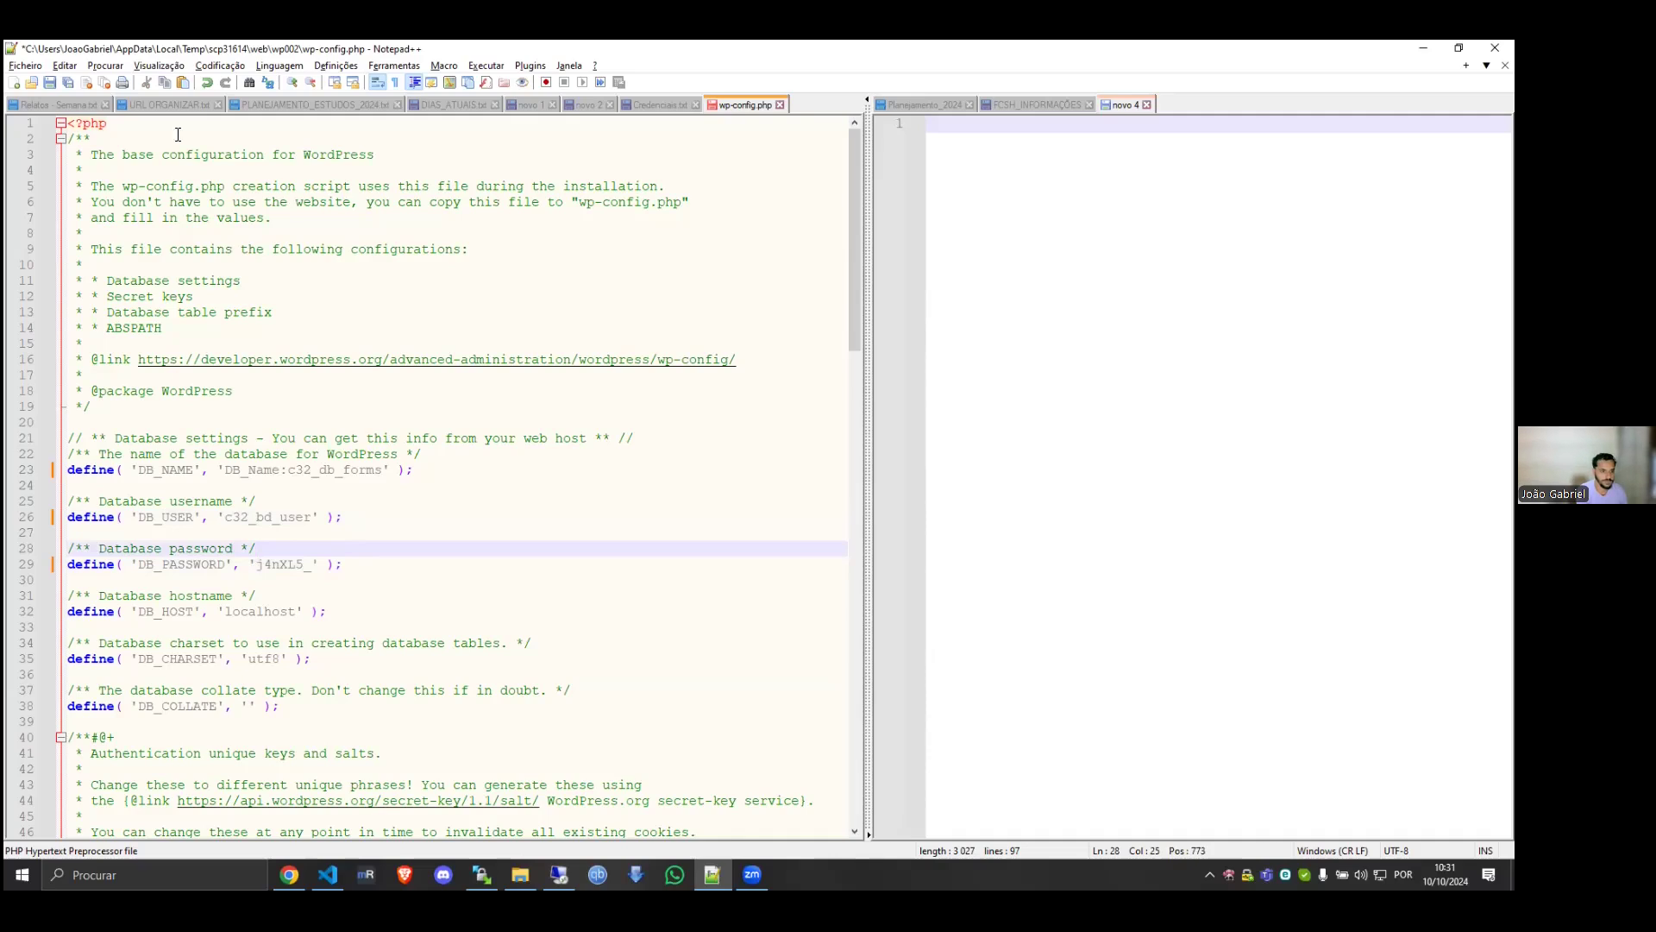
left_click(49, 82)
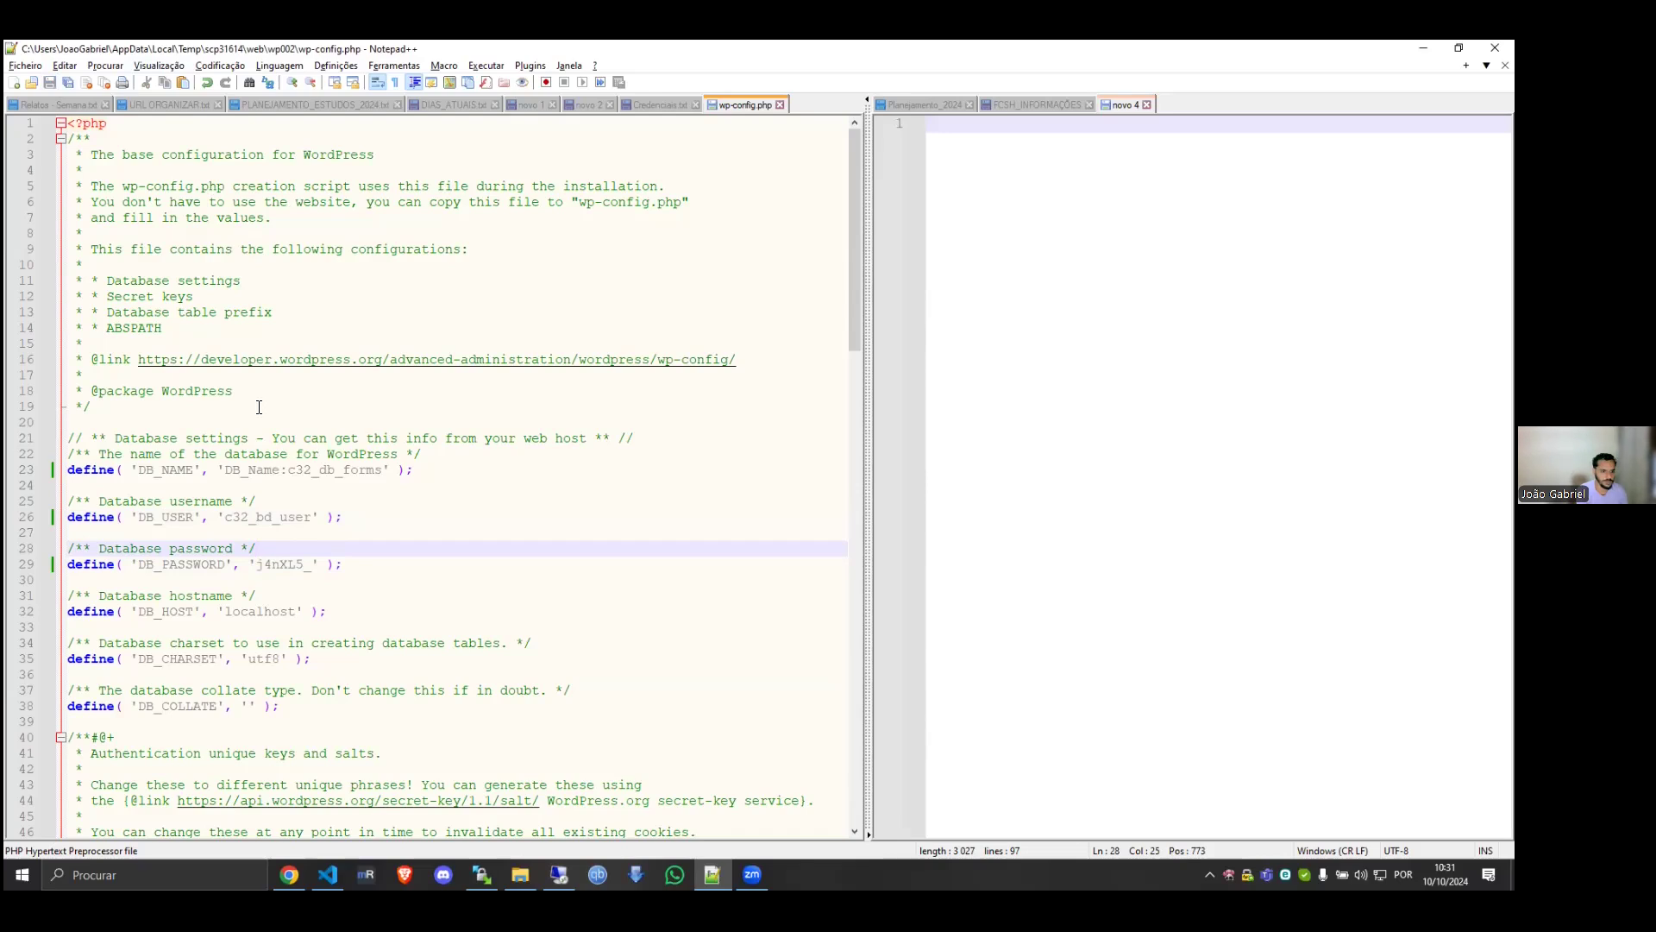
Step: Delete the stray 'DB_Name:' prefix on line 23 and save wp-config.php again
left_click(285, 470)
key("Delete")
key("BackSpace")
key("BackSpace")
key("BackSpace")
key("BackSpace")
key("BackSpace")
key("BackSpace")
key("BackSpace")
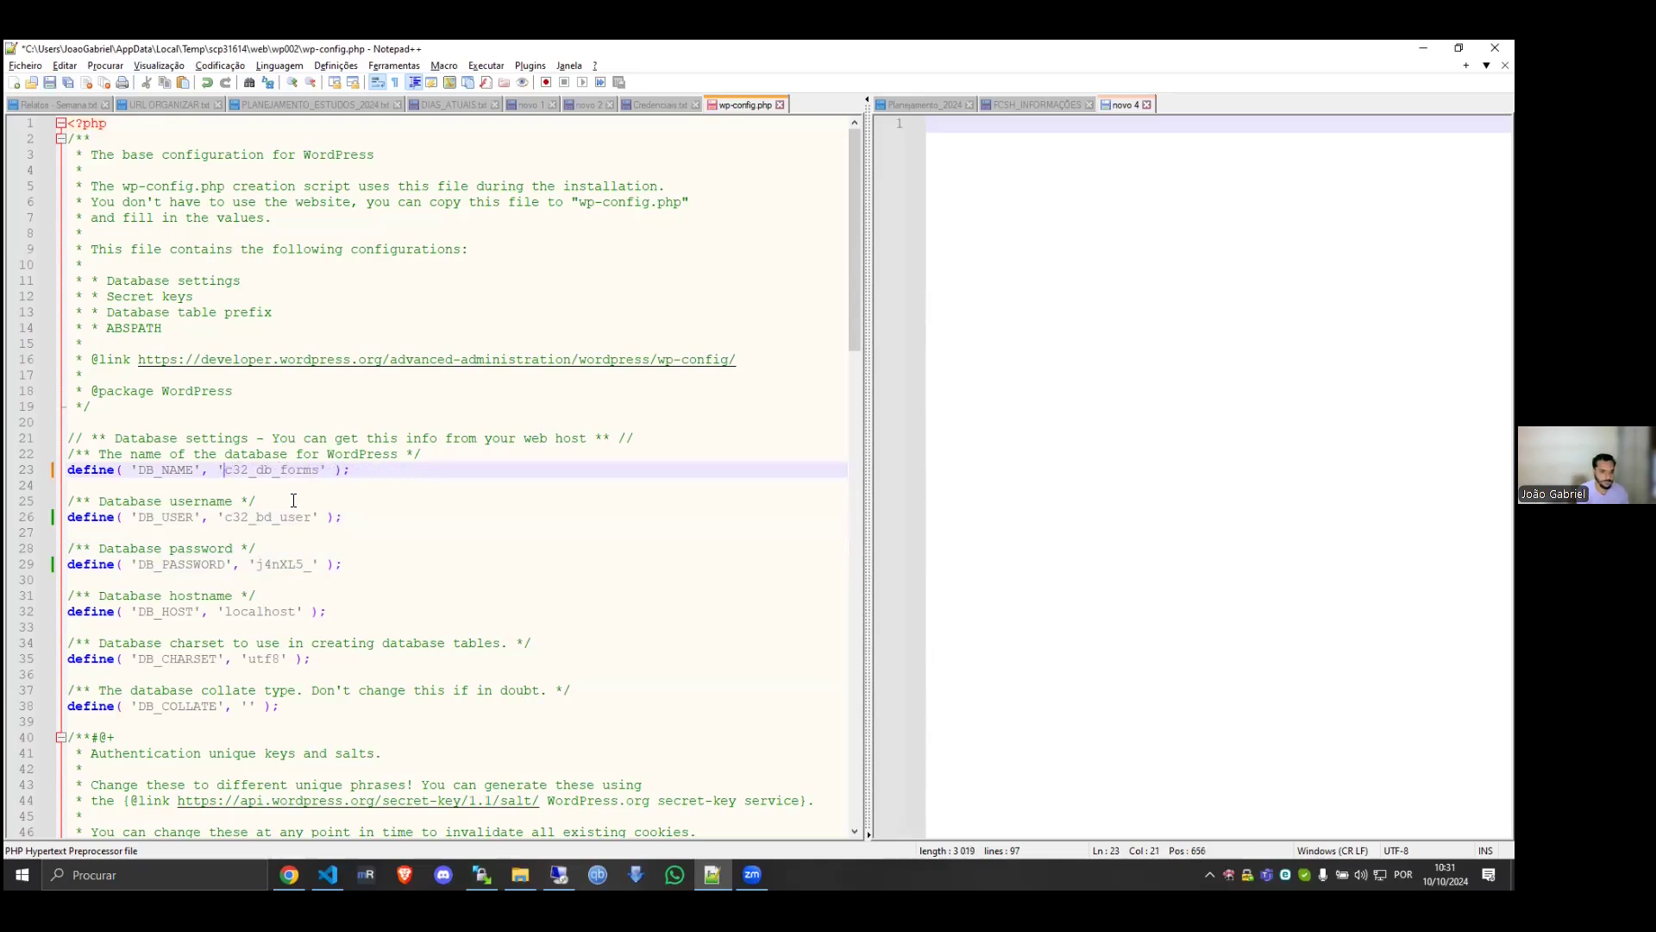
left_click(293, 501)
left_click(51, 82)
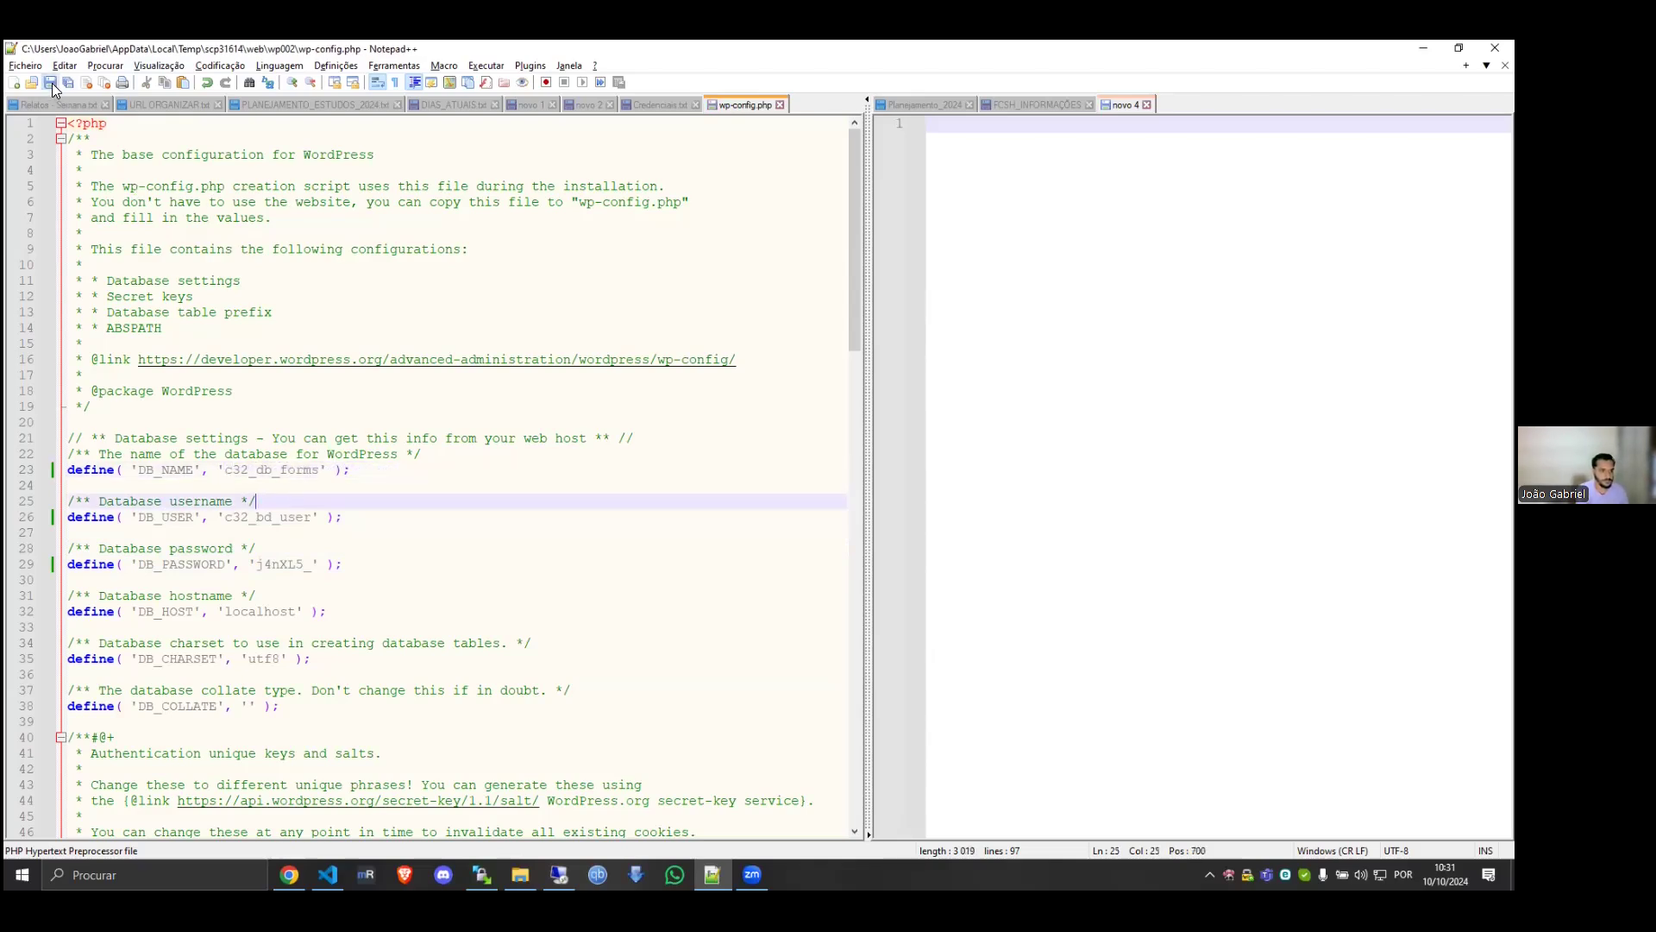
Step: Close wp-config.php and check wp-config-sample.php in the local wp01 folder
left_click(779, 105)
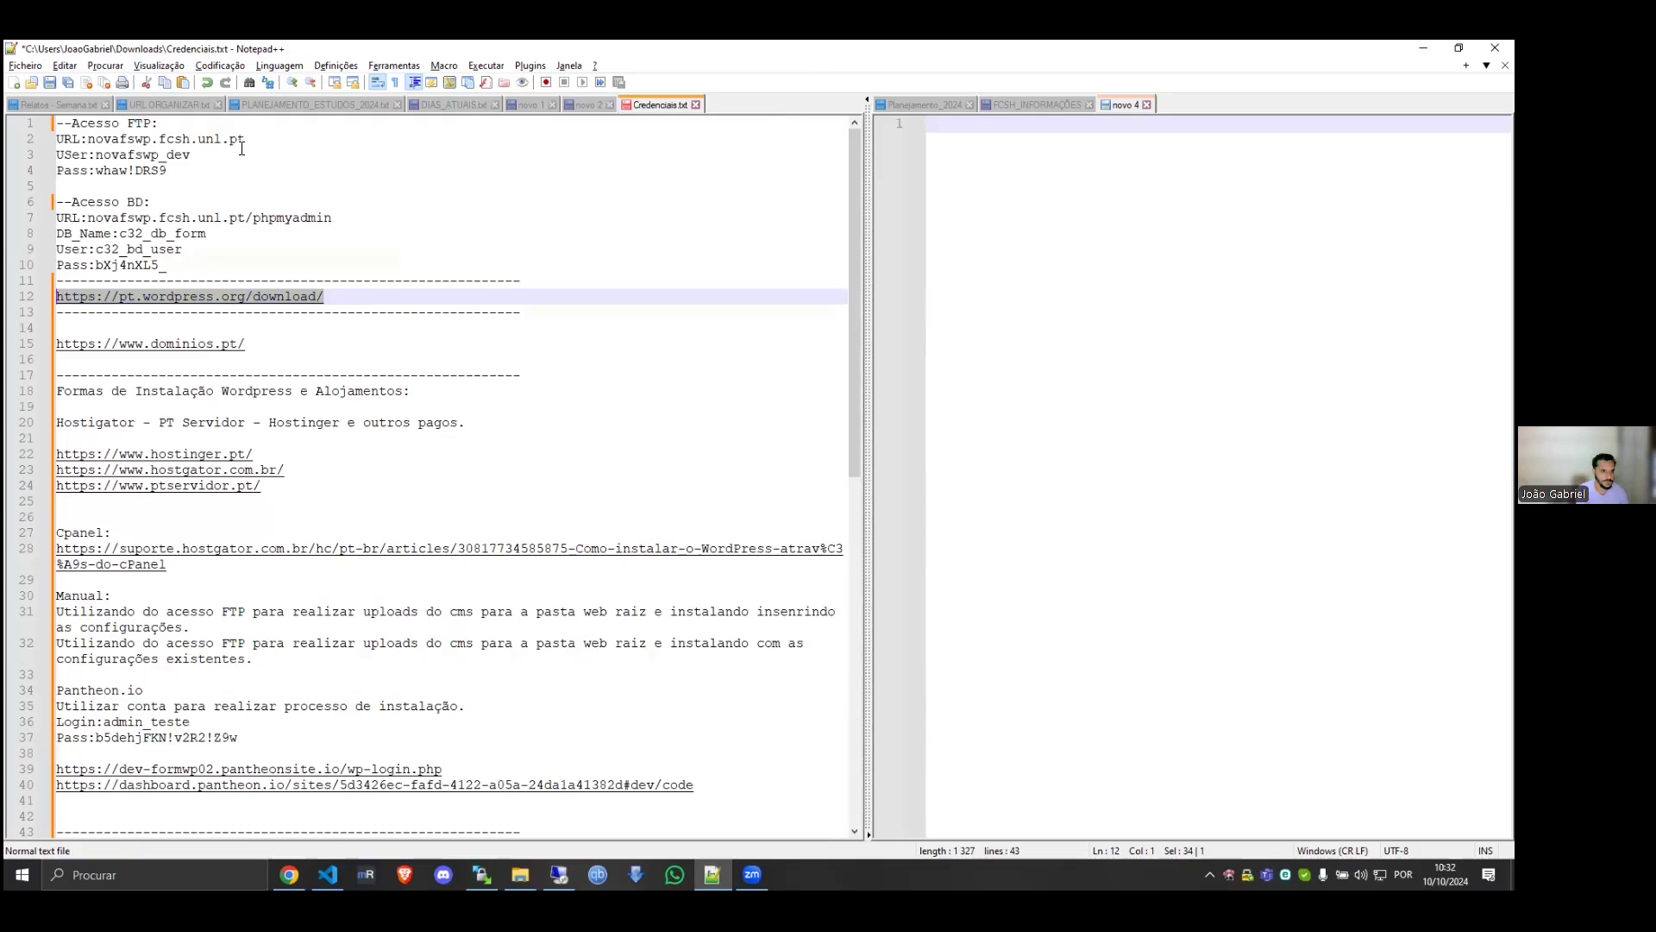
left_click_drag(254, 139, 88, 139)
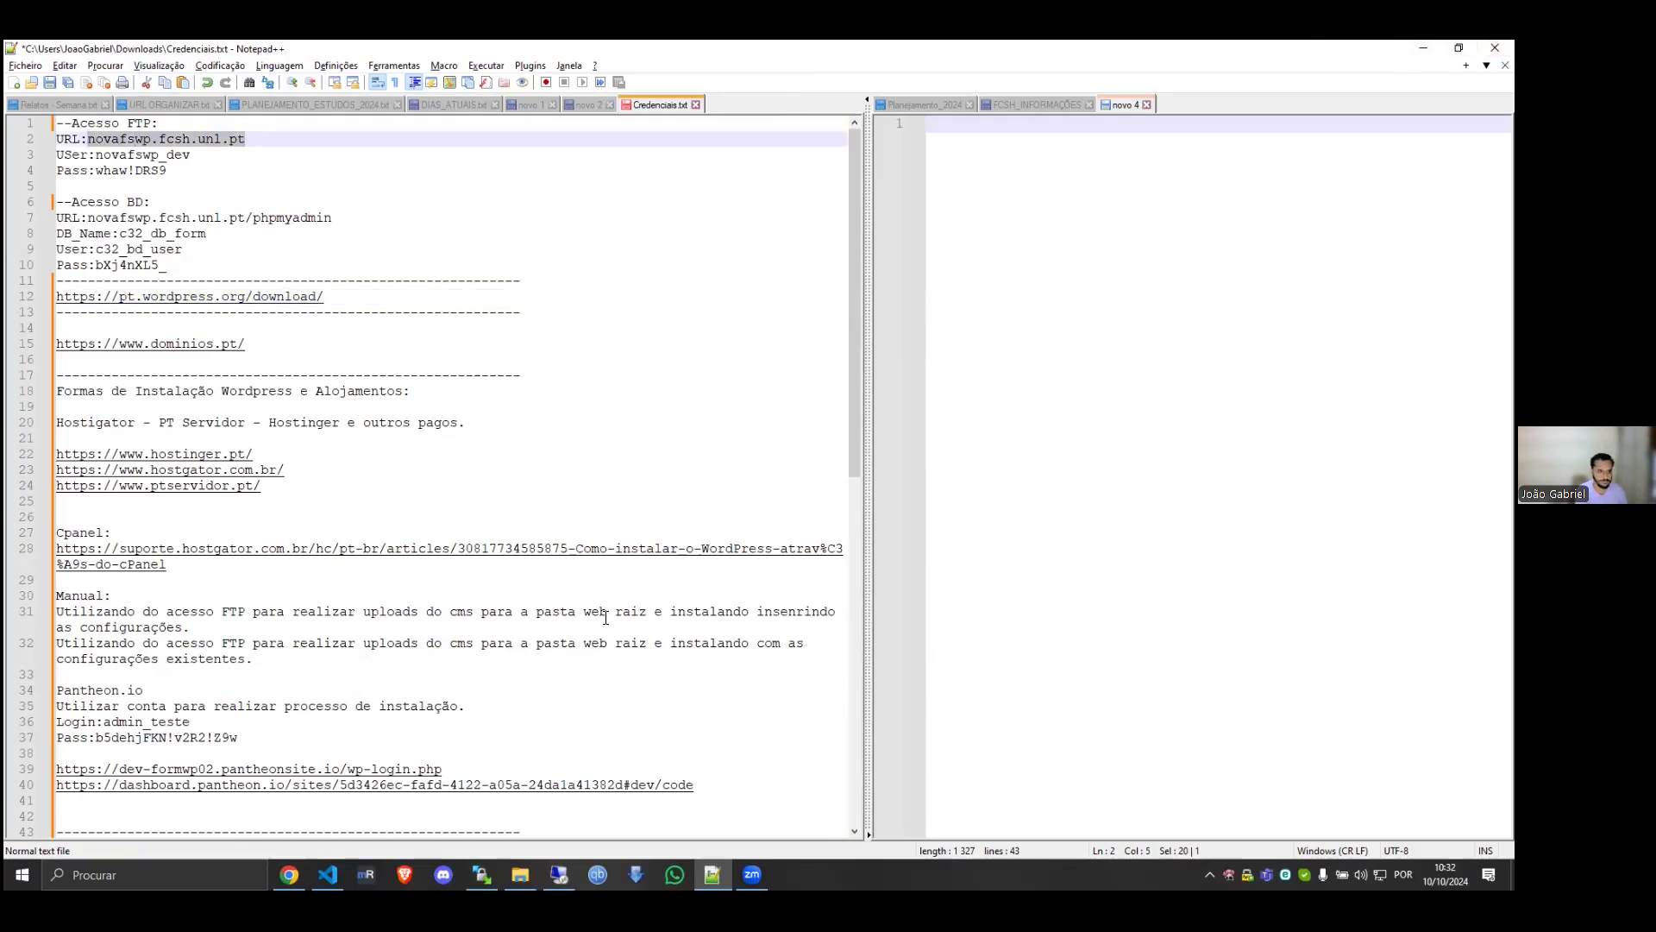
left_click(520, 874)
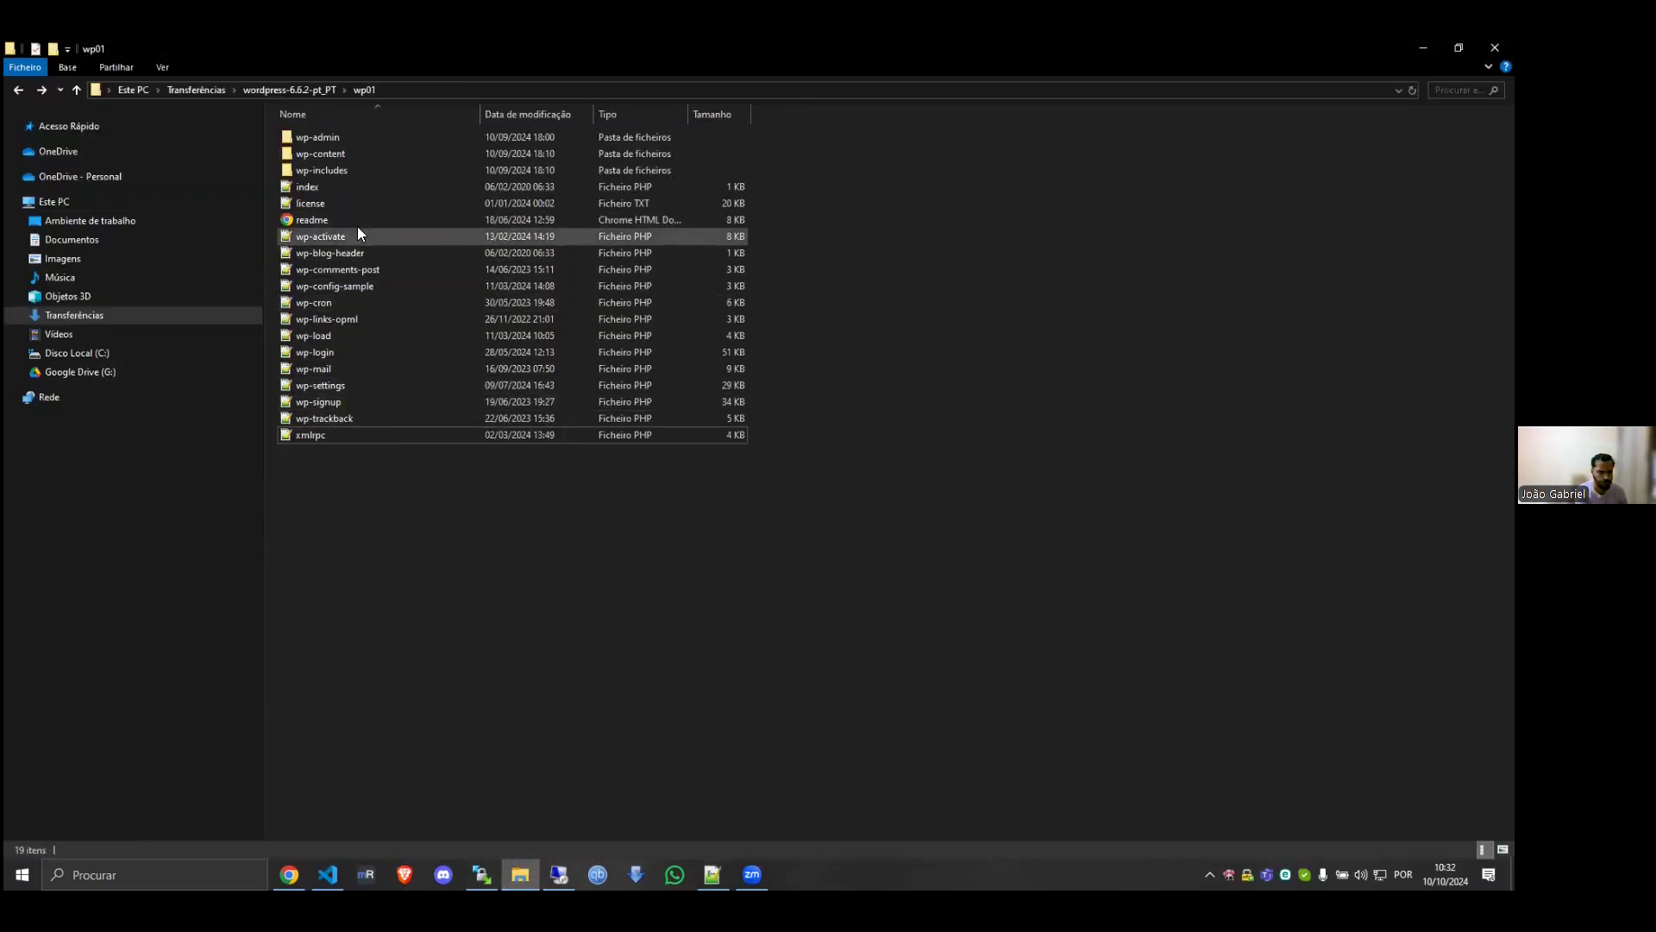
double_click(368, 284)
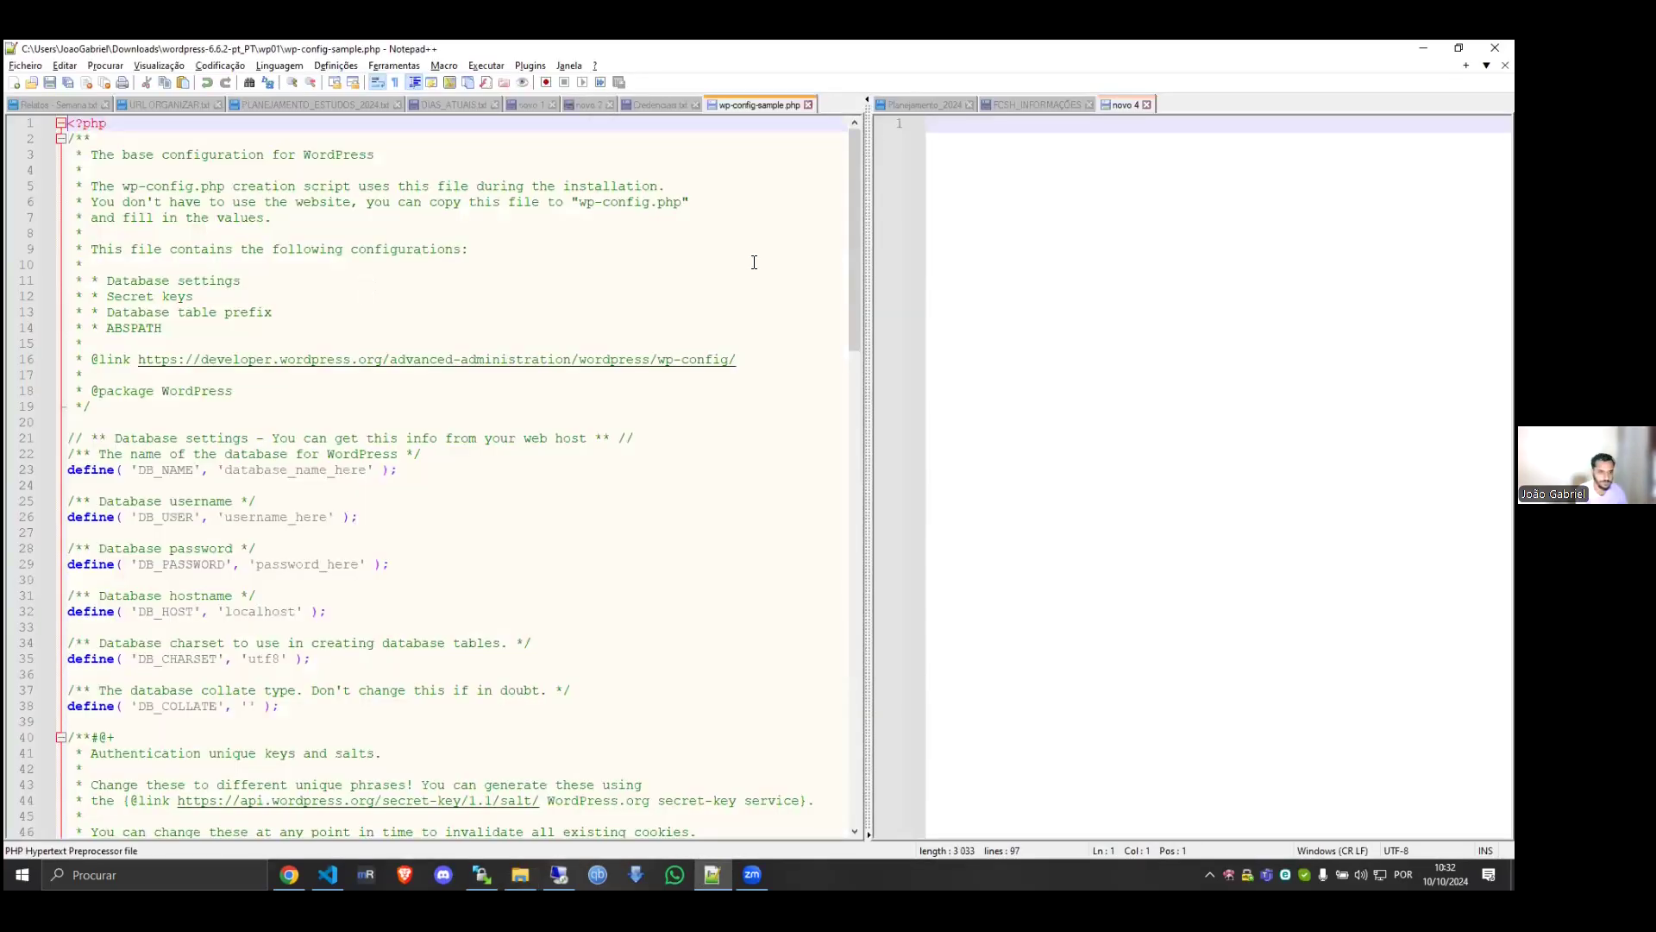
left_click(809, 105)
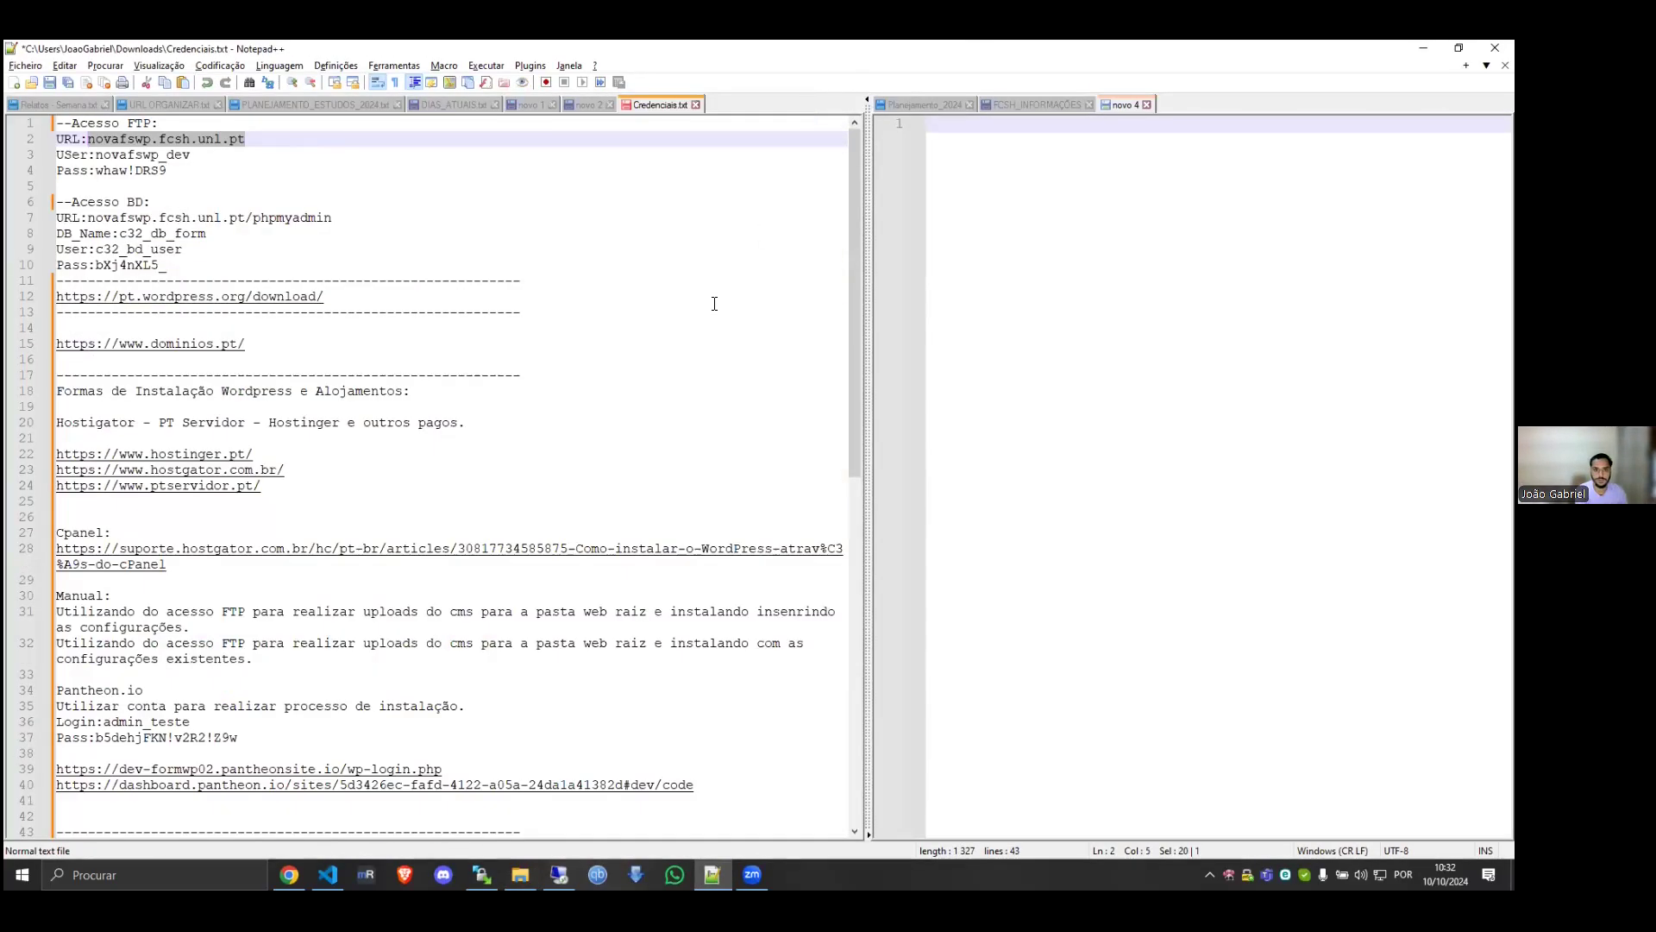
Step: Go up to the wp02 folder, then reopen wp-config.php from the server's /web/wp002/ folder
key("alt+Tab")
key("alt+Up")
key("Down")
key("Return")
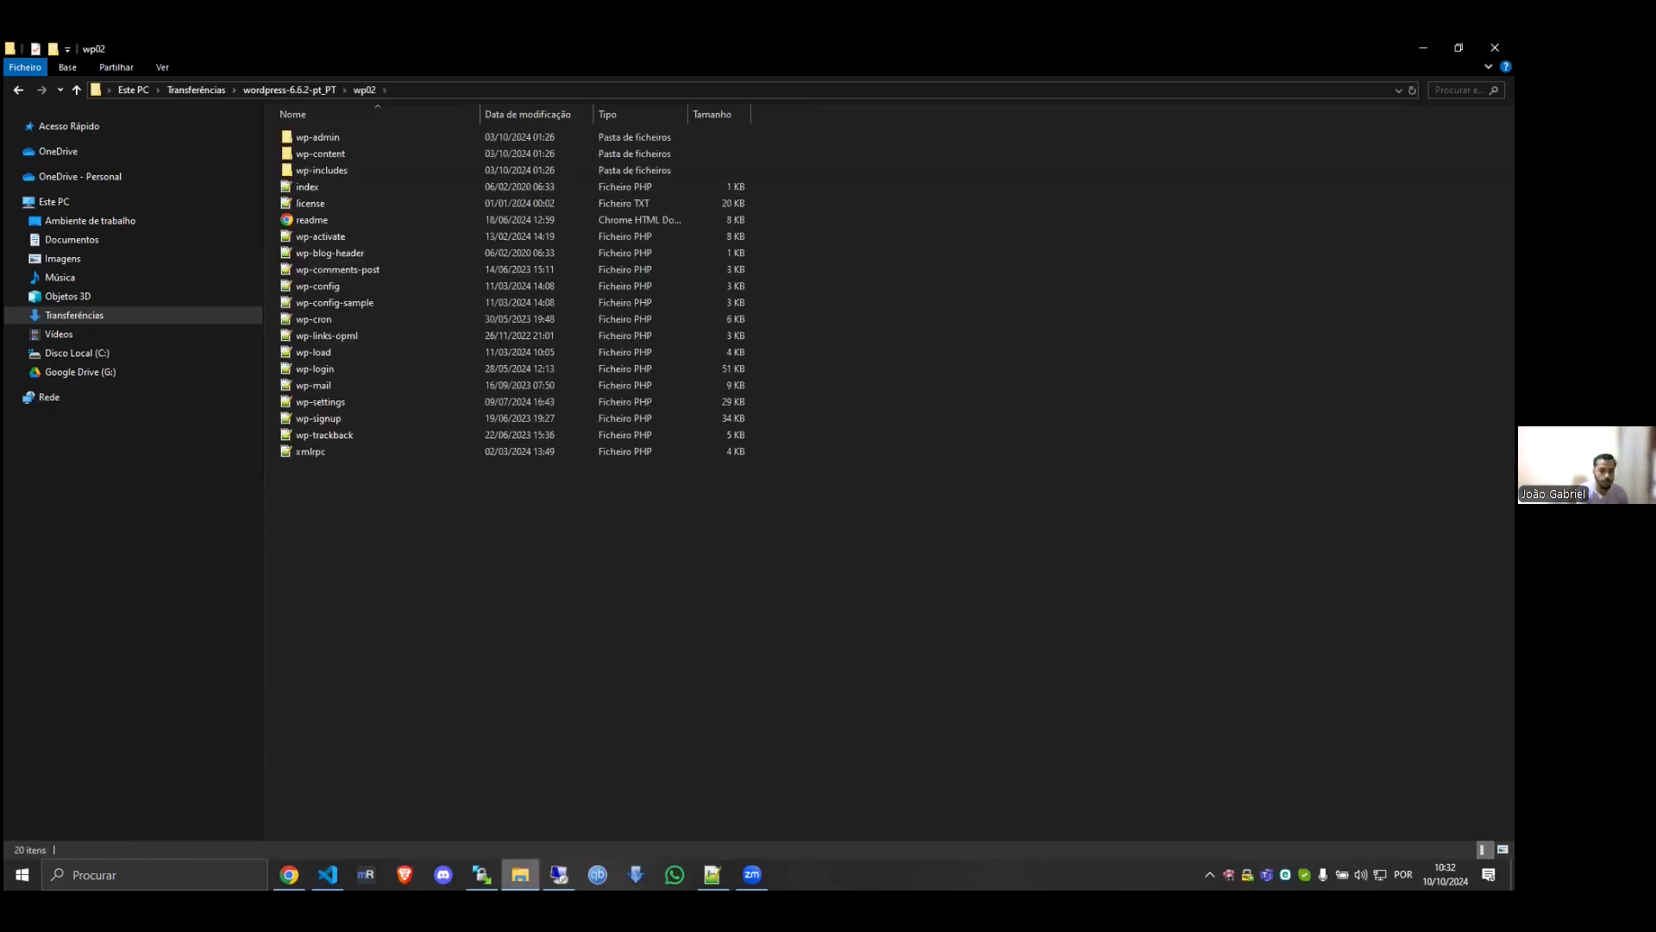
left_click(481, 874)
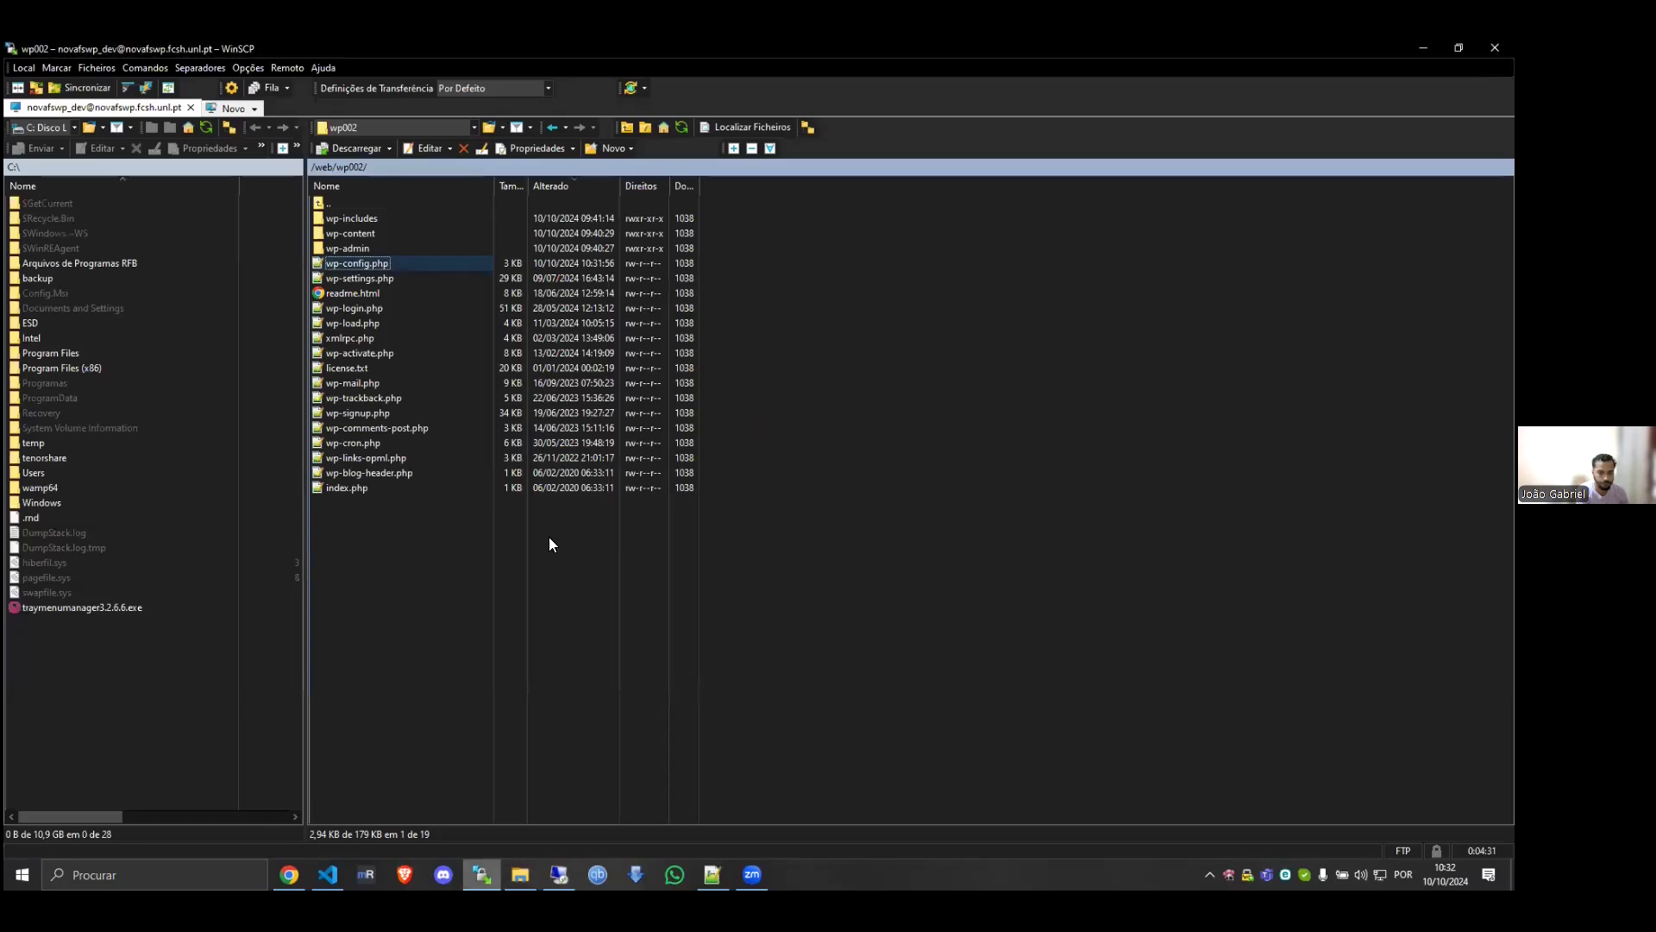
double_click(367, 264)
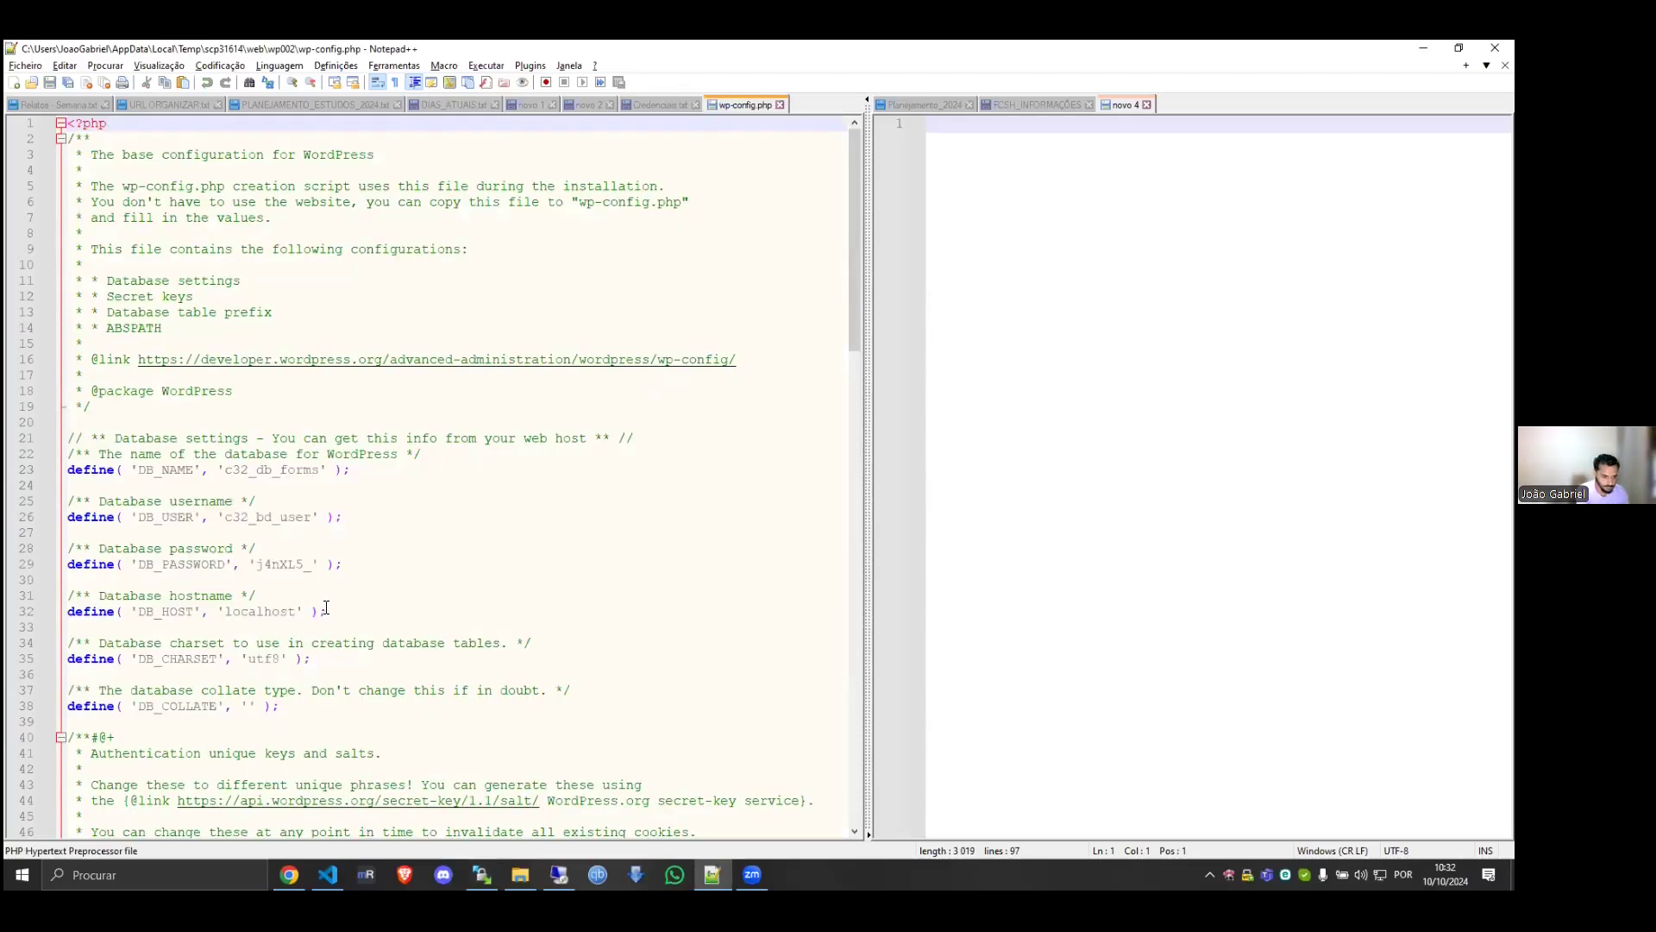
Step: Replace the incomplete password on line 29 with the full database password from the notes and save
left_click(327, 873)
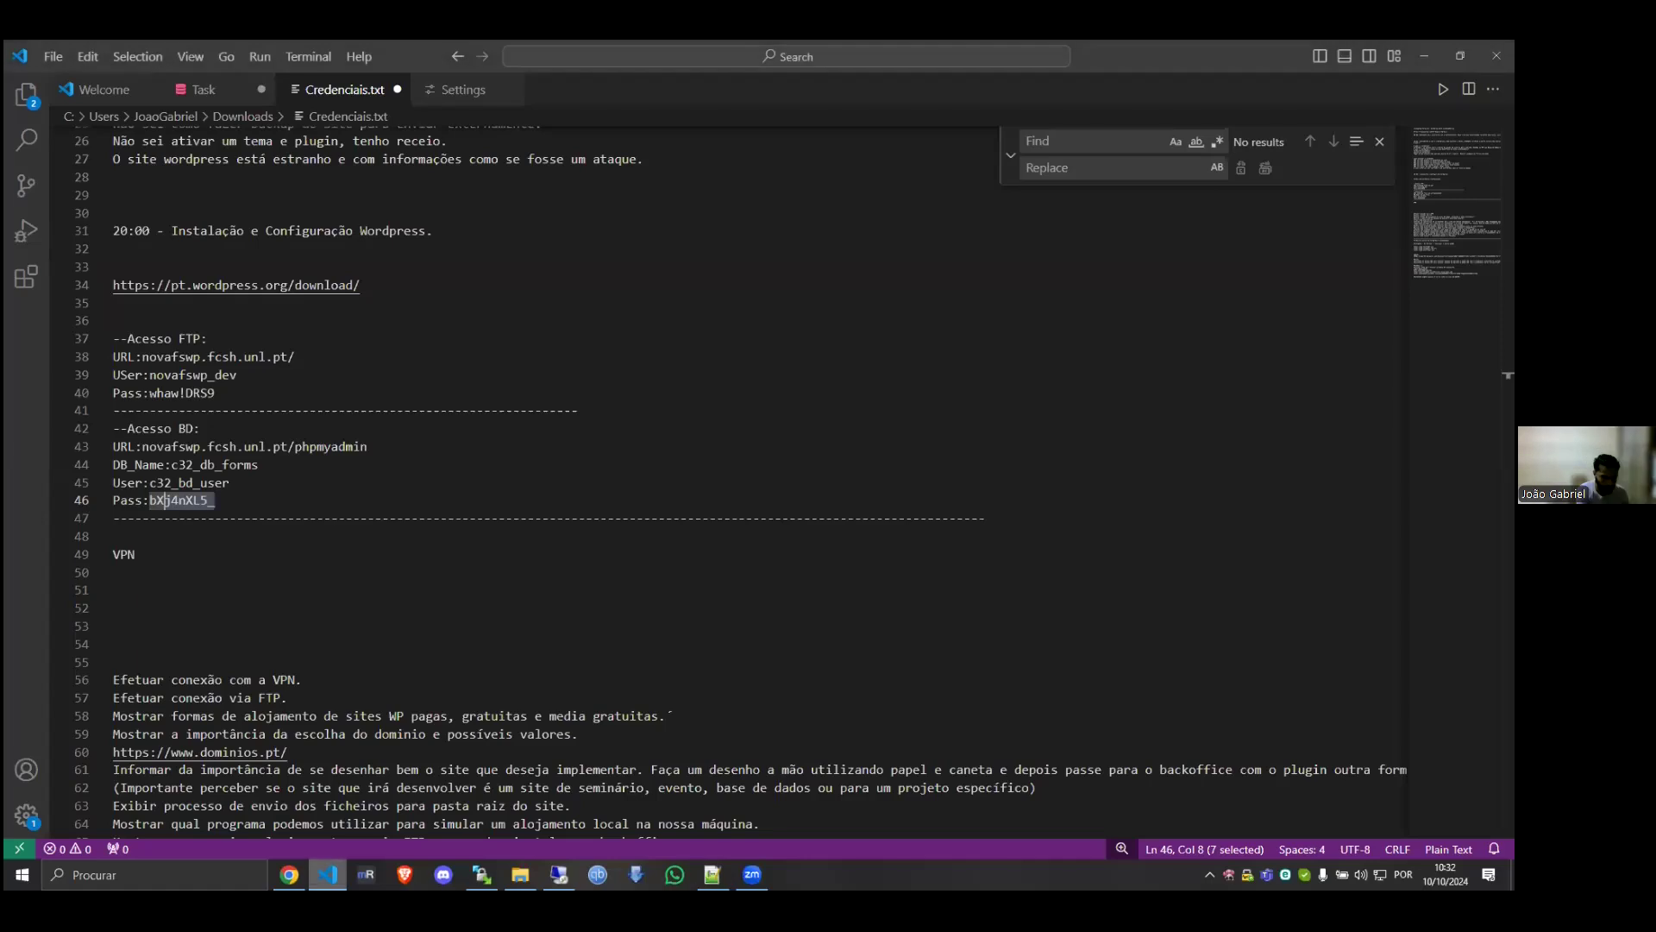
left_click_drag(226, 501, 153, 500)
key("alt+Tab")
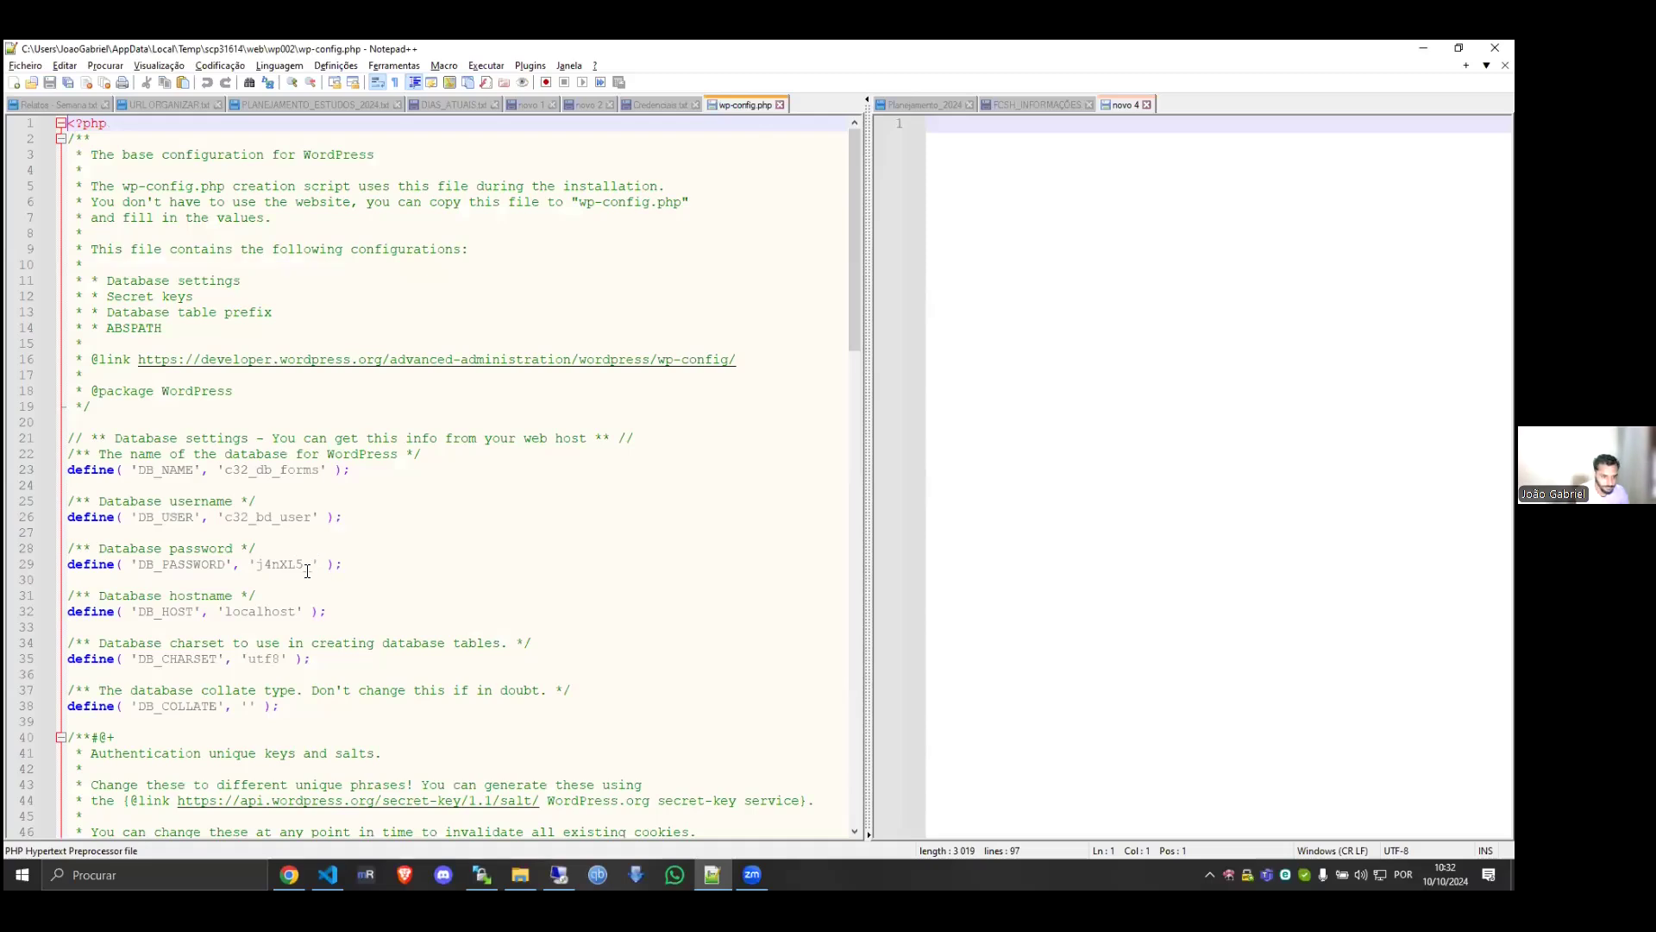
left_click(308, 565)
key("BackSpace")
key("BackSpace")
key("BackSpace")
key("BackSpace")
key("BackSpace")
key("BackSpace")
key("BackSpace")
key("ctrl+v")
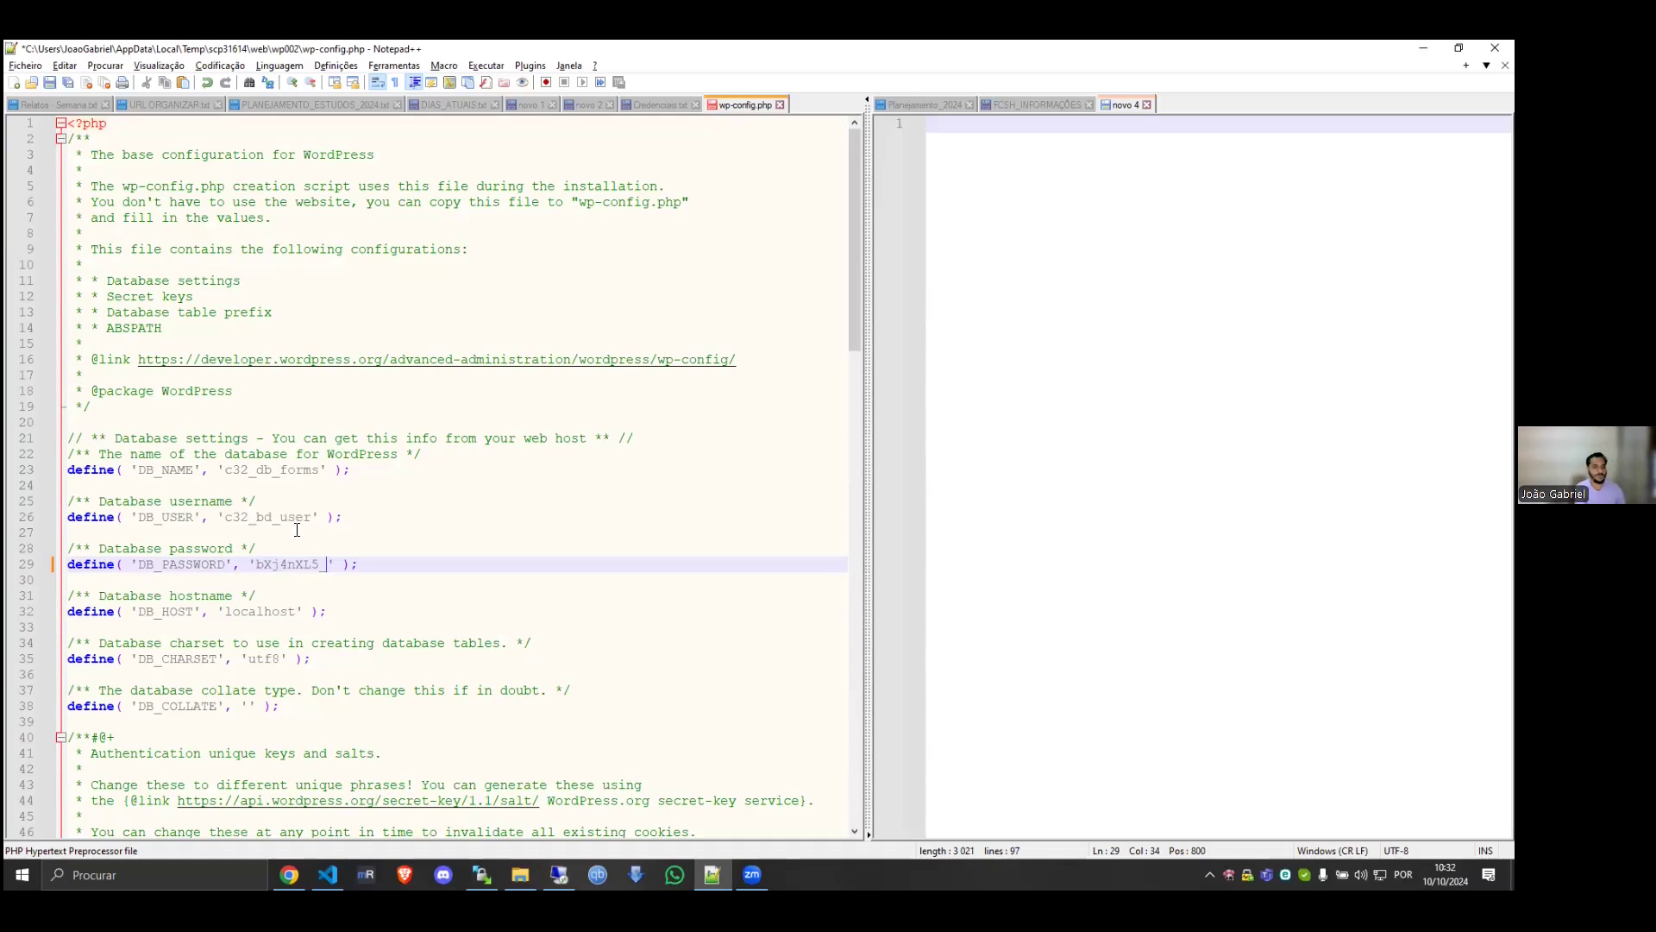
left_click(50, 83)
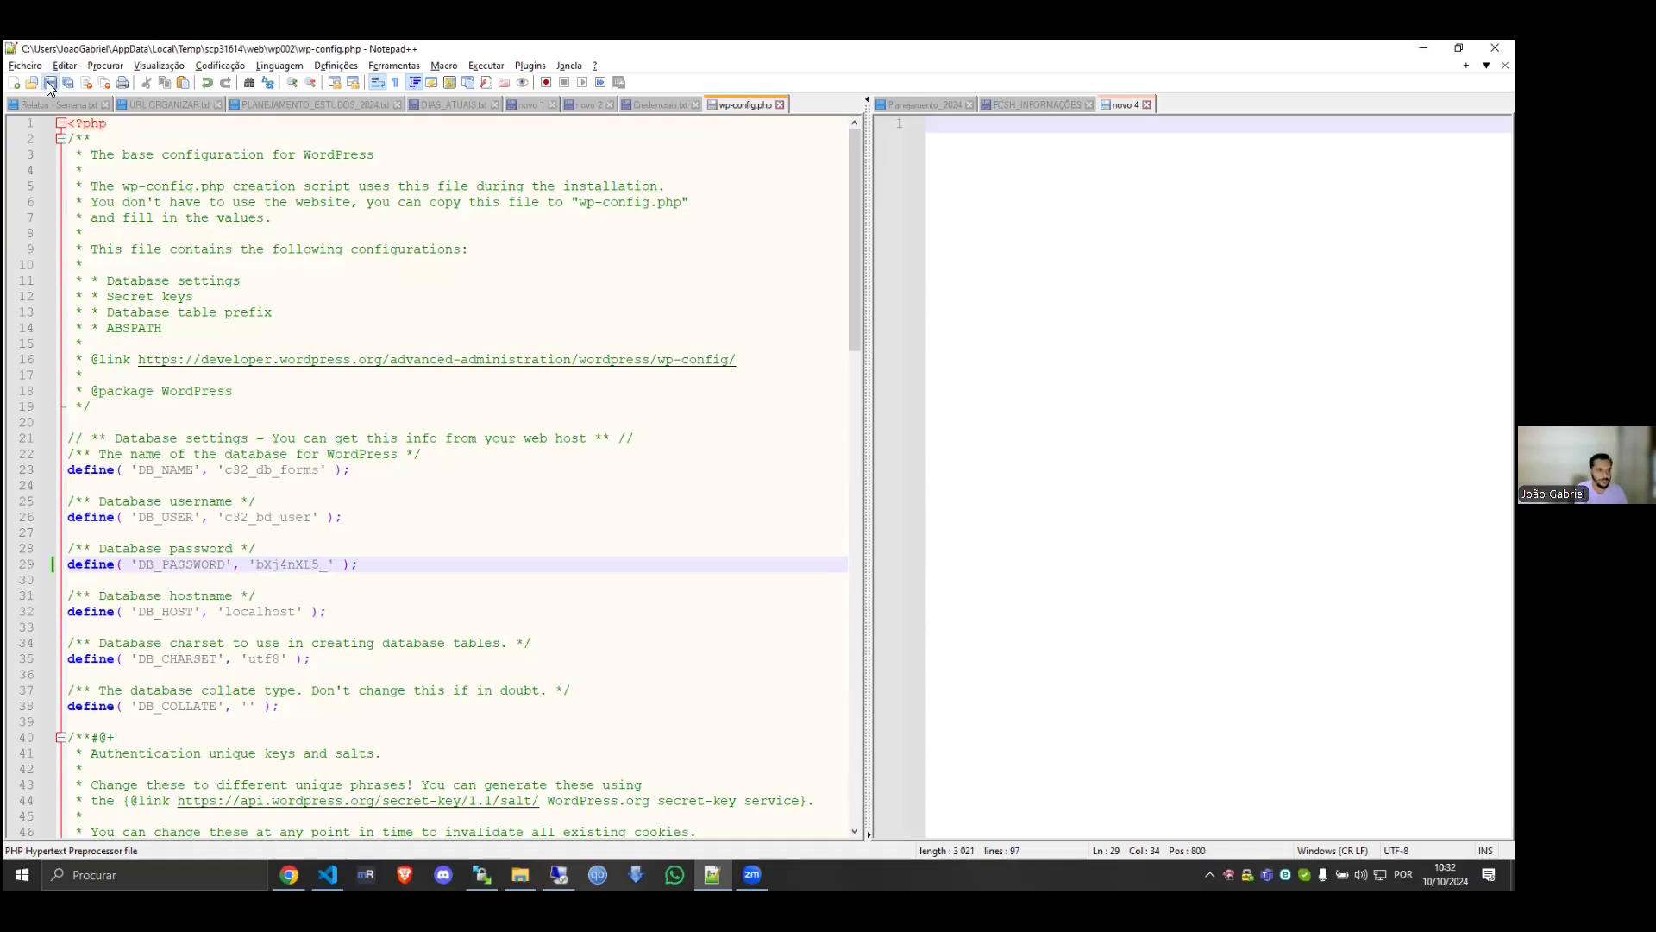
Step: Close wp-config.php and confirm its upload to the server's wp002 folder completed
left_click(778, 105)
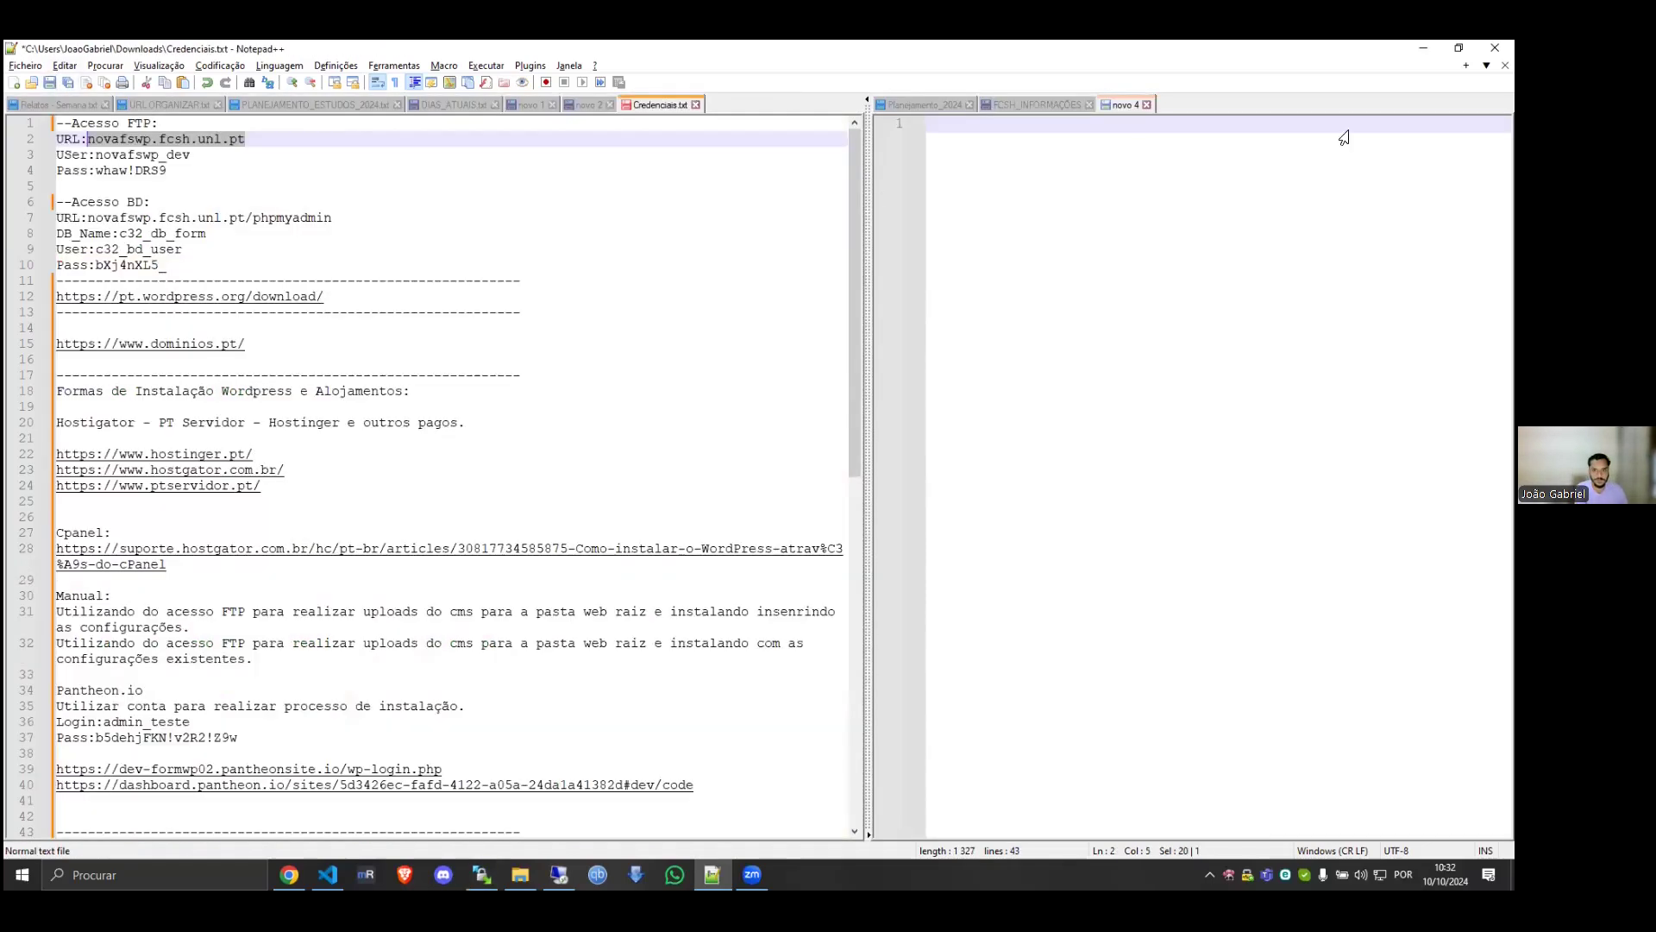
key("alt+Tab")
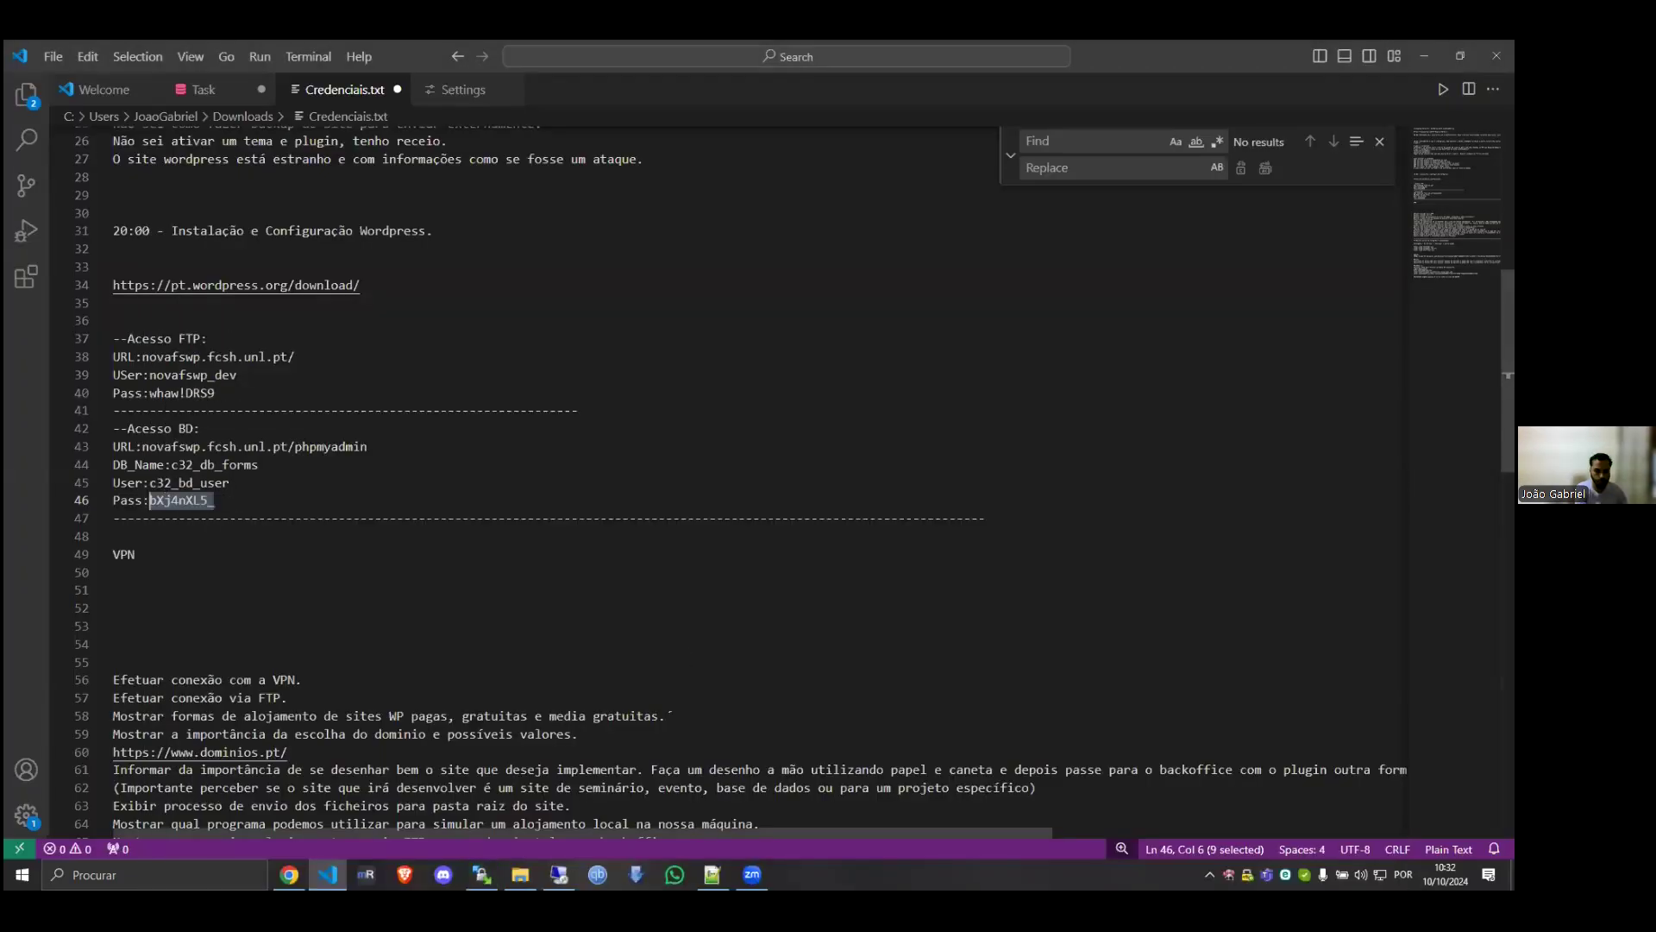
key("alt+Tab")
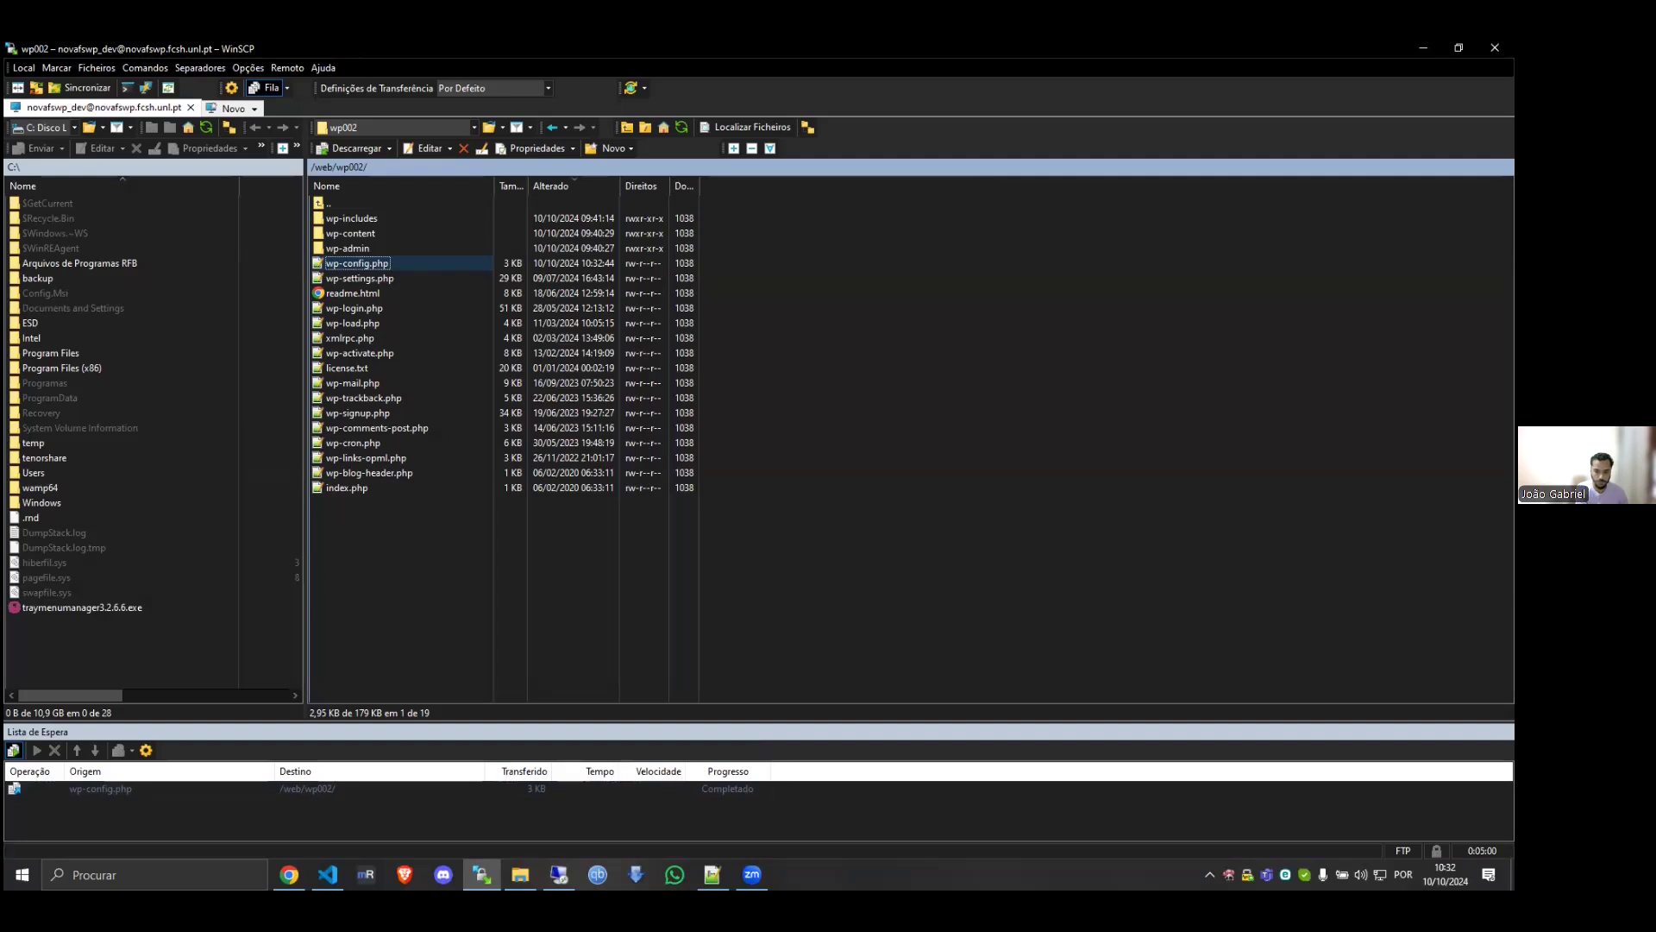
left_click(289, 873)
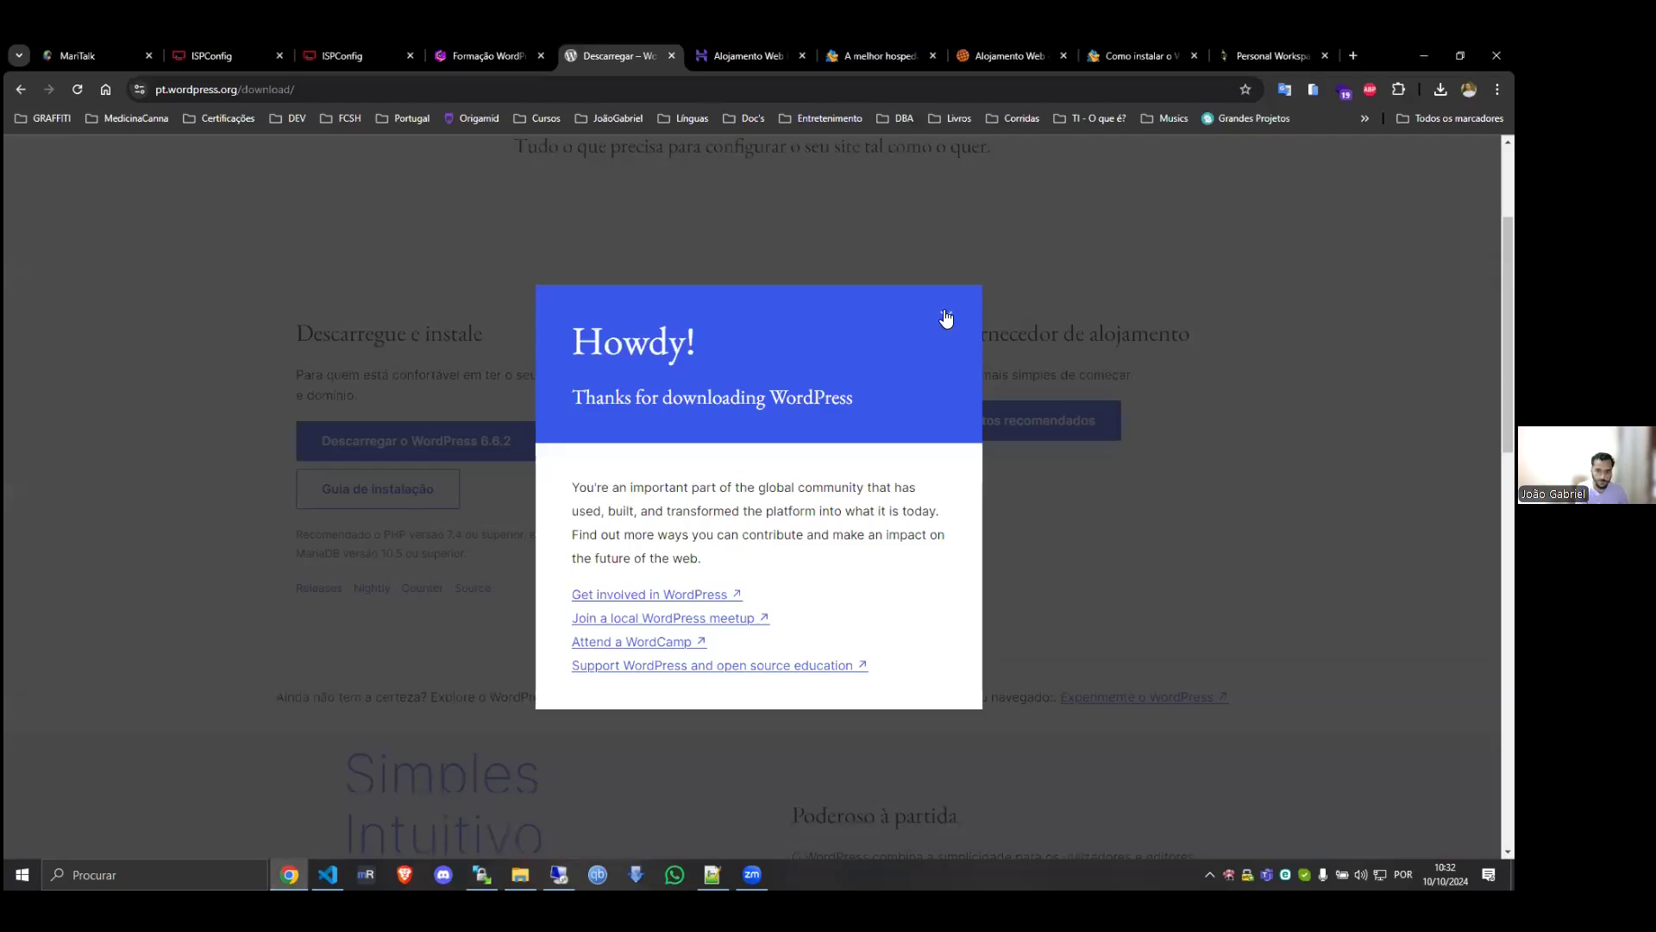
Step: Dismiss the download dialog and load the novafswp.fcsh.unl.pt home page in Chrome
left_click(946, 317)
left_click(618, 83)
key("ctrl+a")
key("BackSpace")
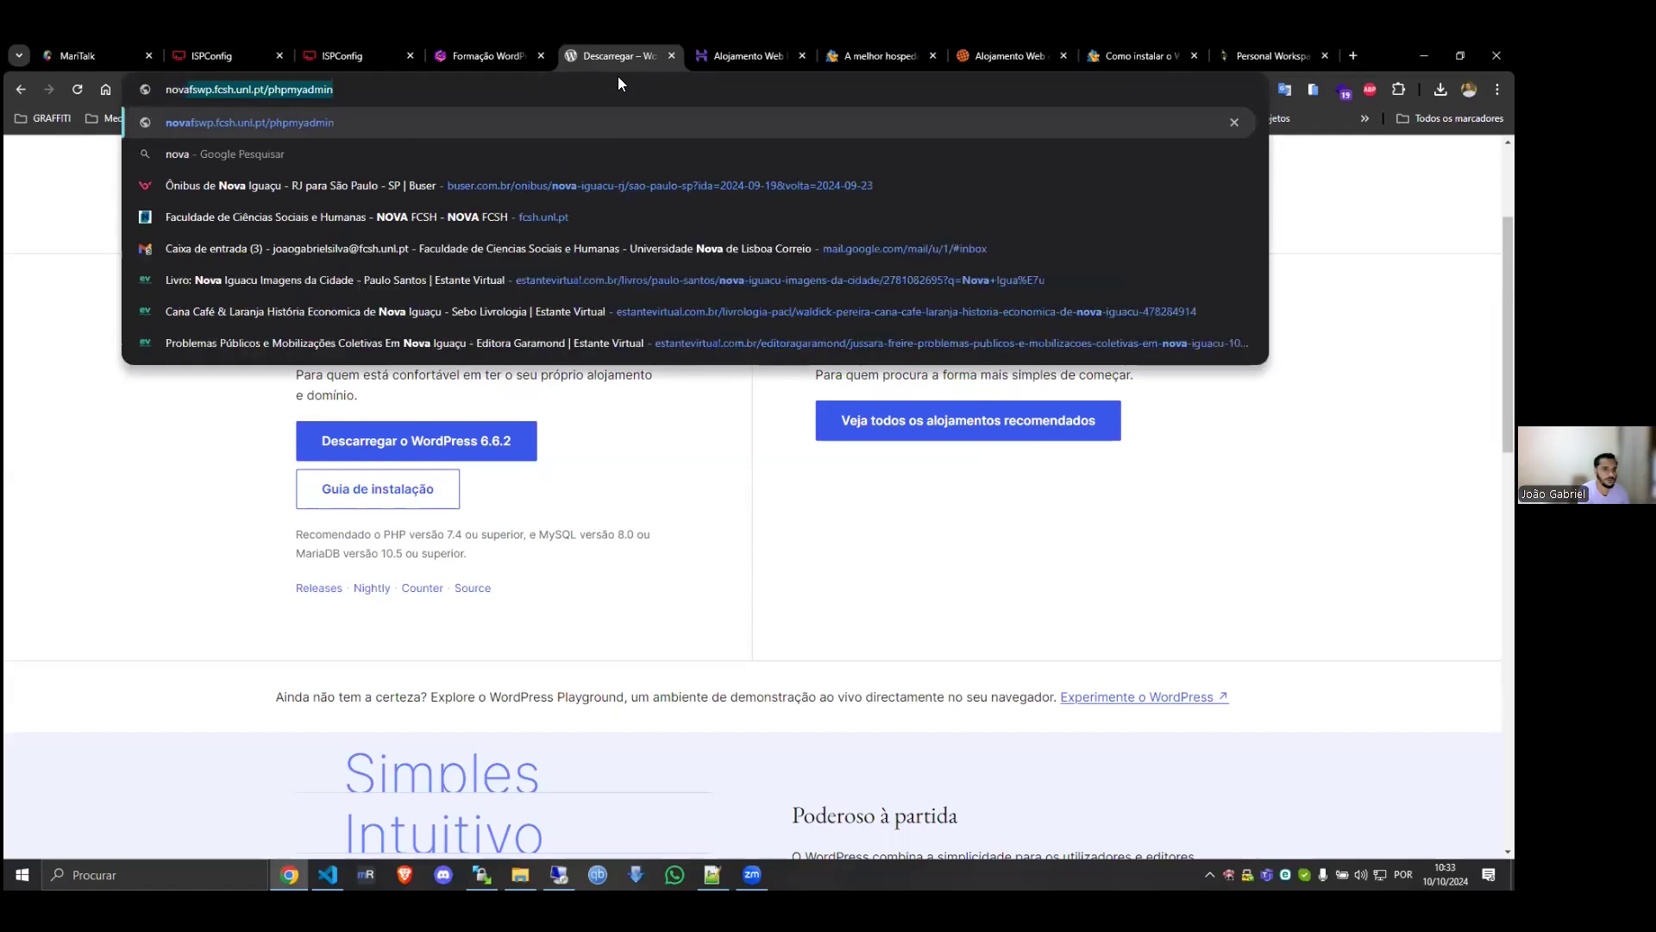
key("Right")
key("BackSpace")
key("BackSpace")
key("BackSpace")
key("BackSpace")
key("BackSpace")
key("BackSpace")
key("BackSpace")
key("BackSpace")
key("BackSpace")
key("BackSpace")
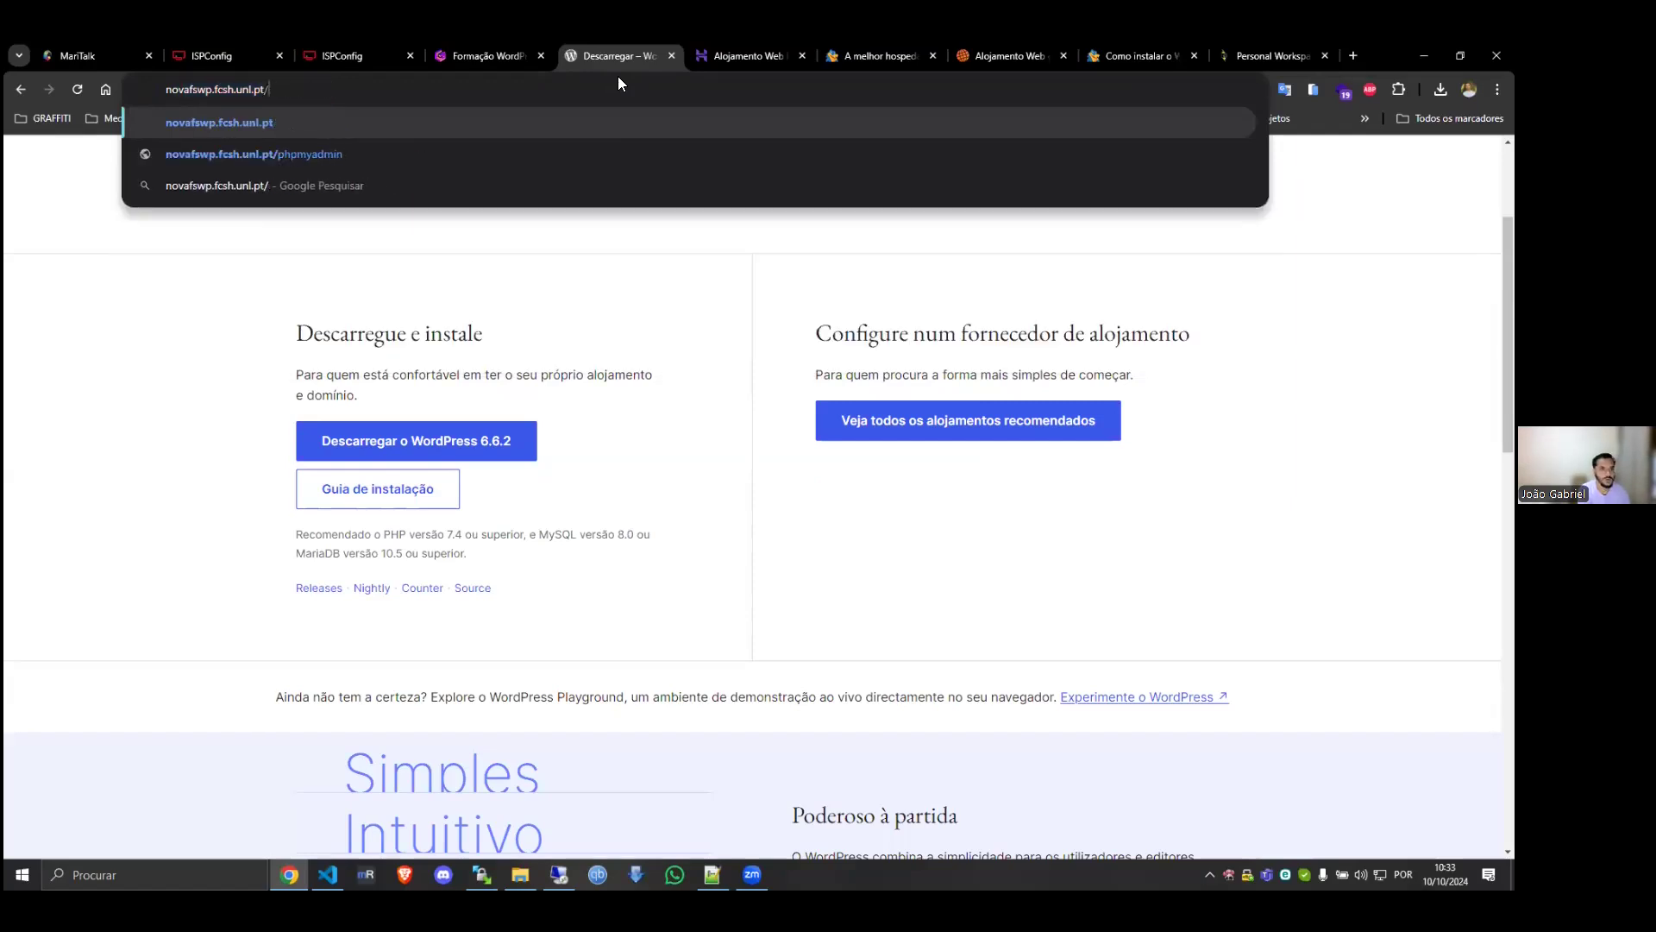
key("Return")
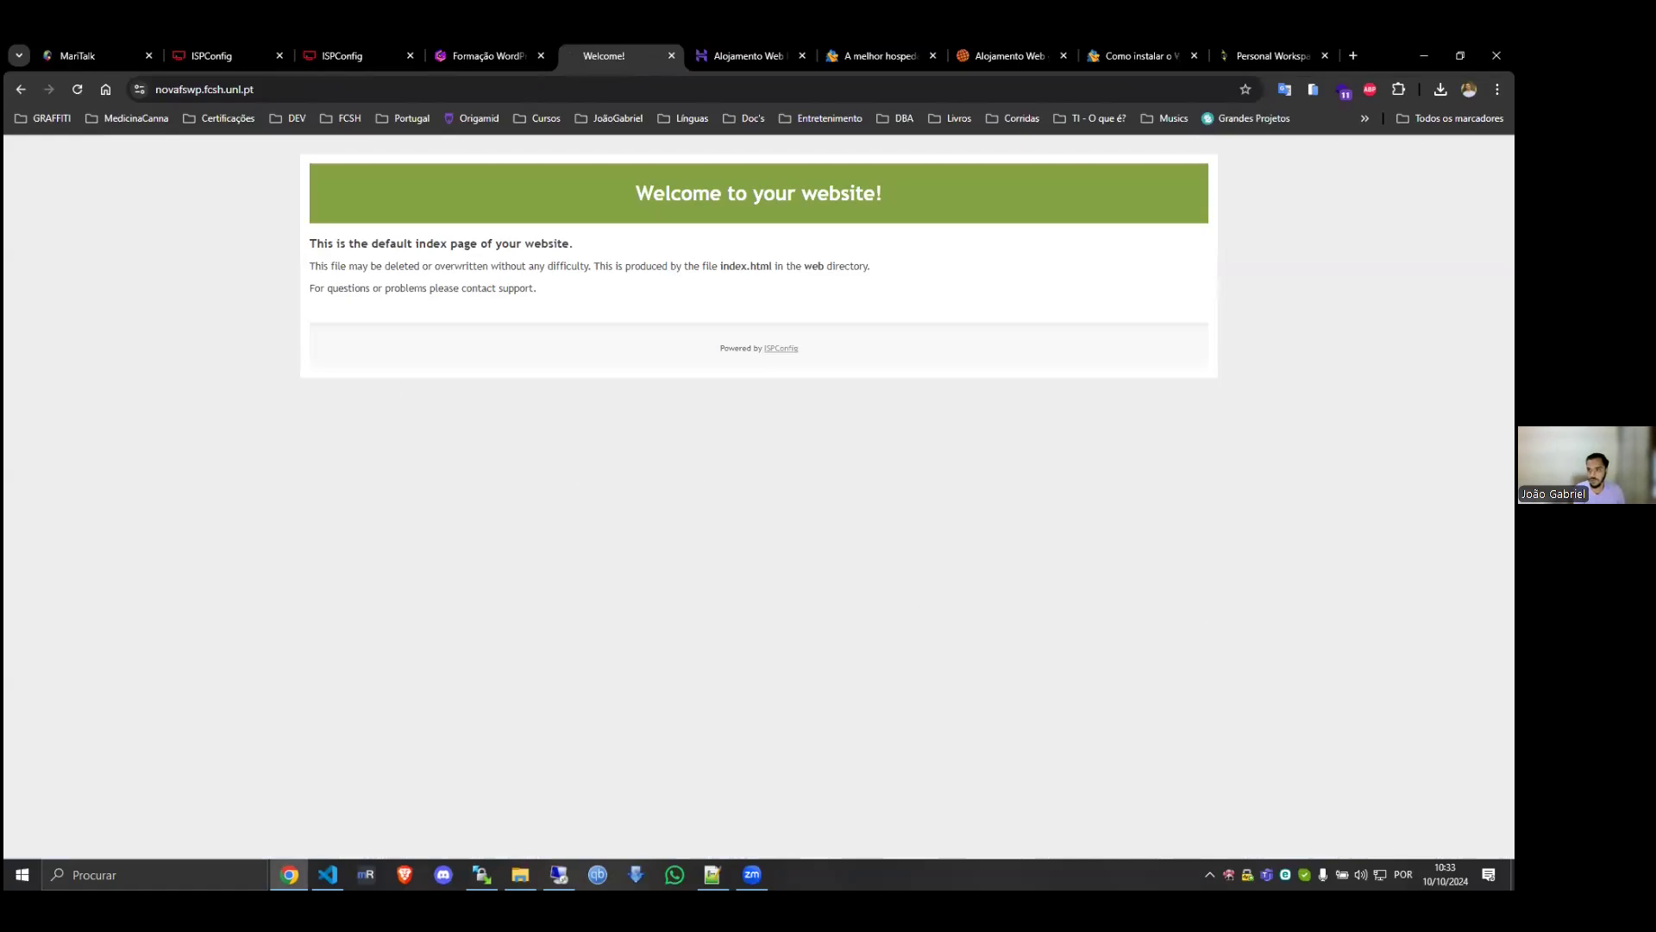
Step: Append /wp001 to the site address and load it
left_click(434, 86)
left_click(437, 86)
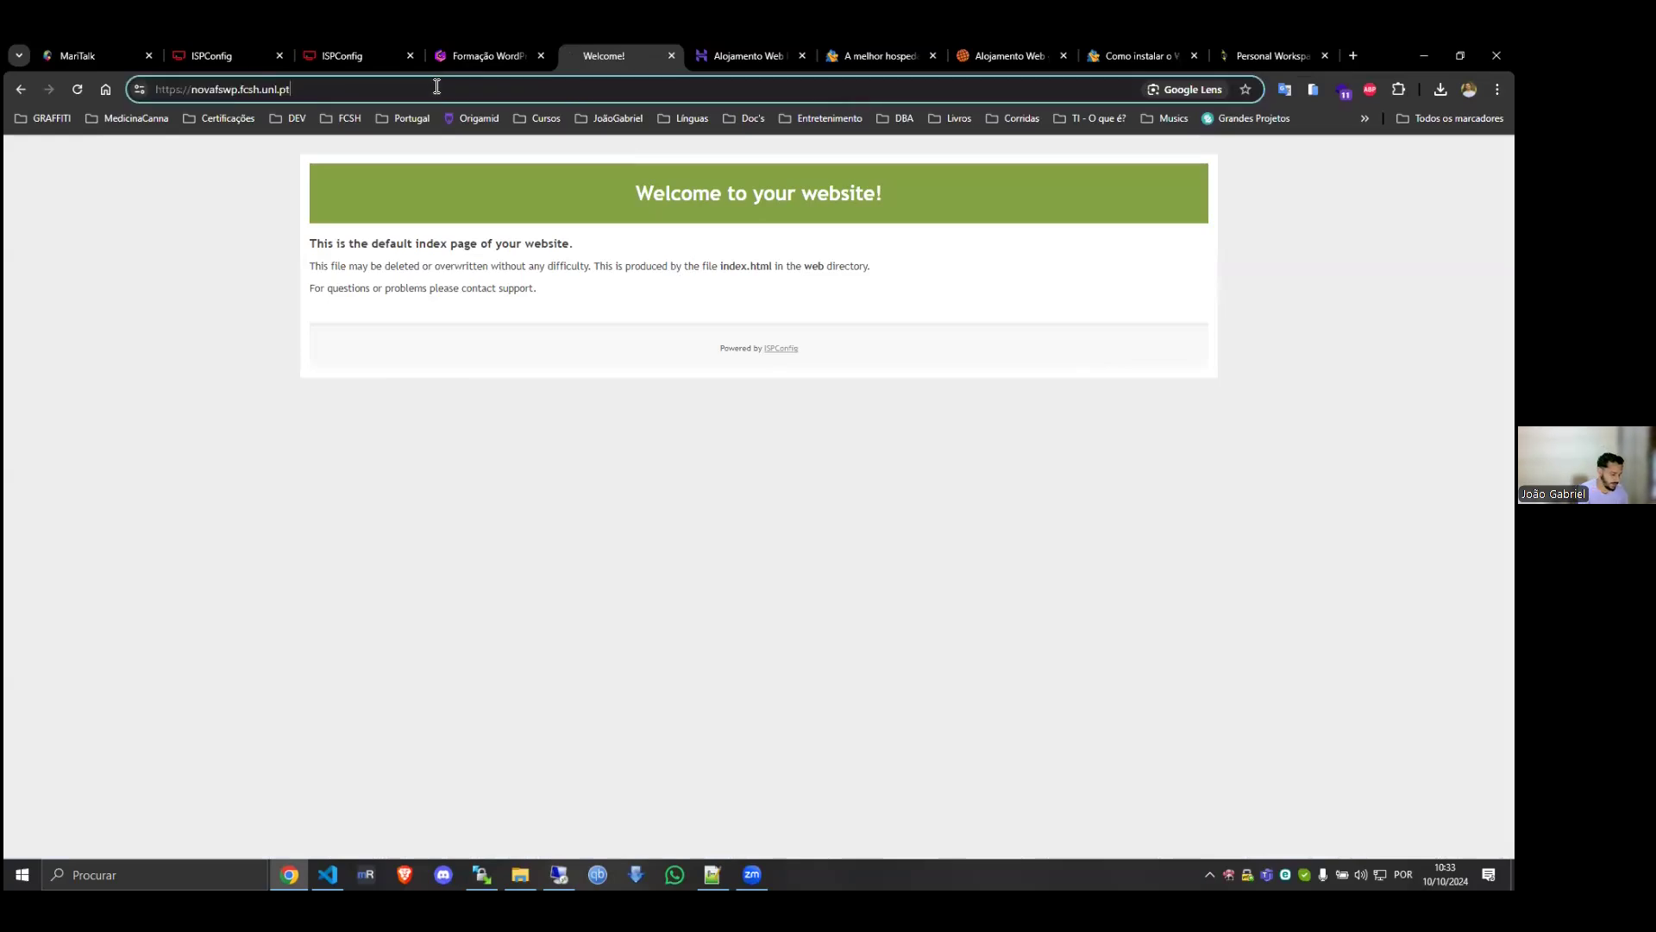
type("/")
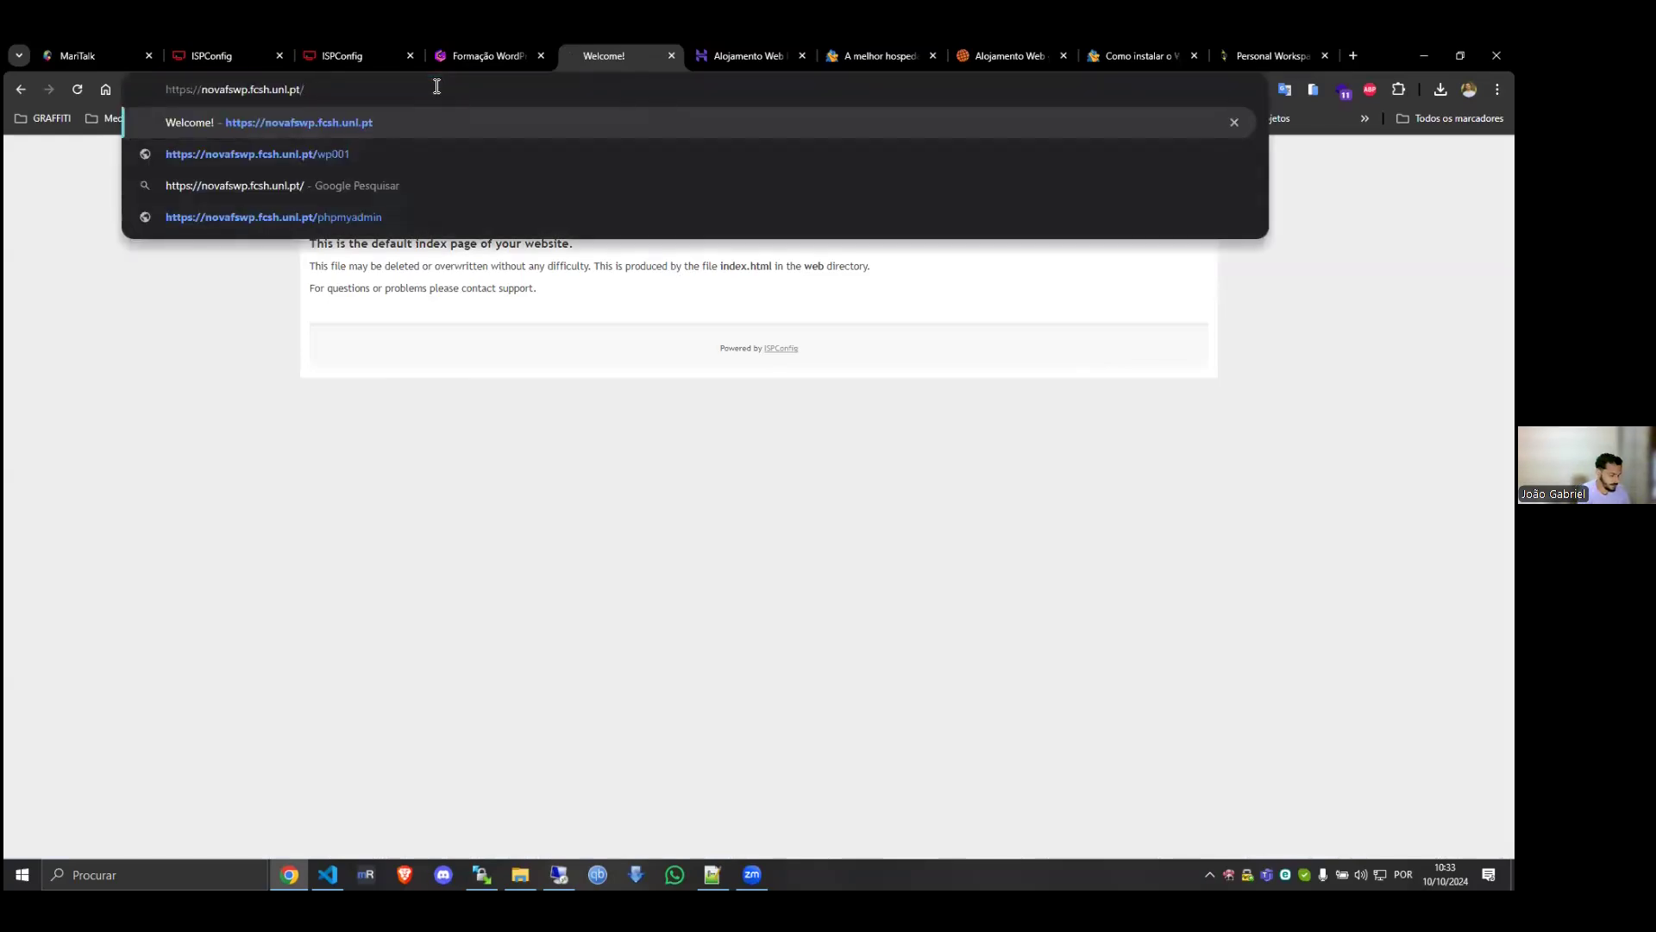
type("wp001")
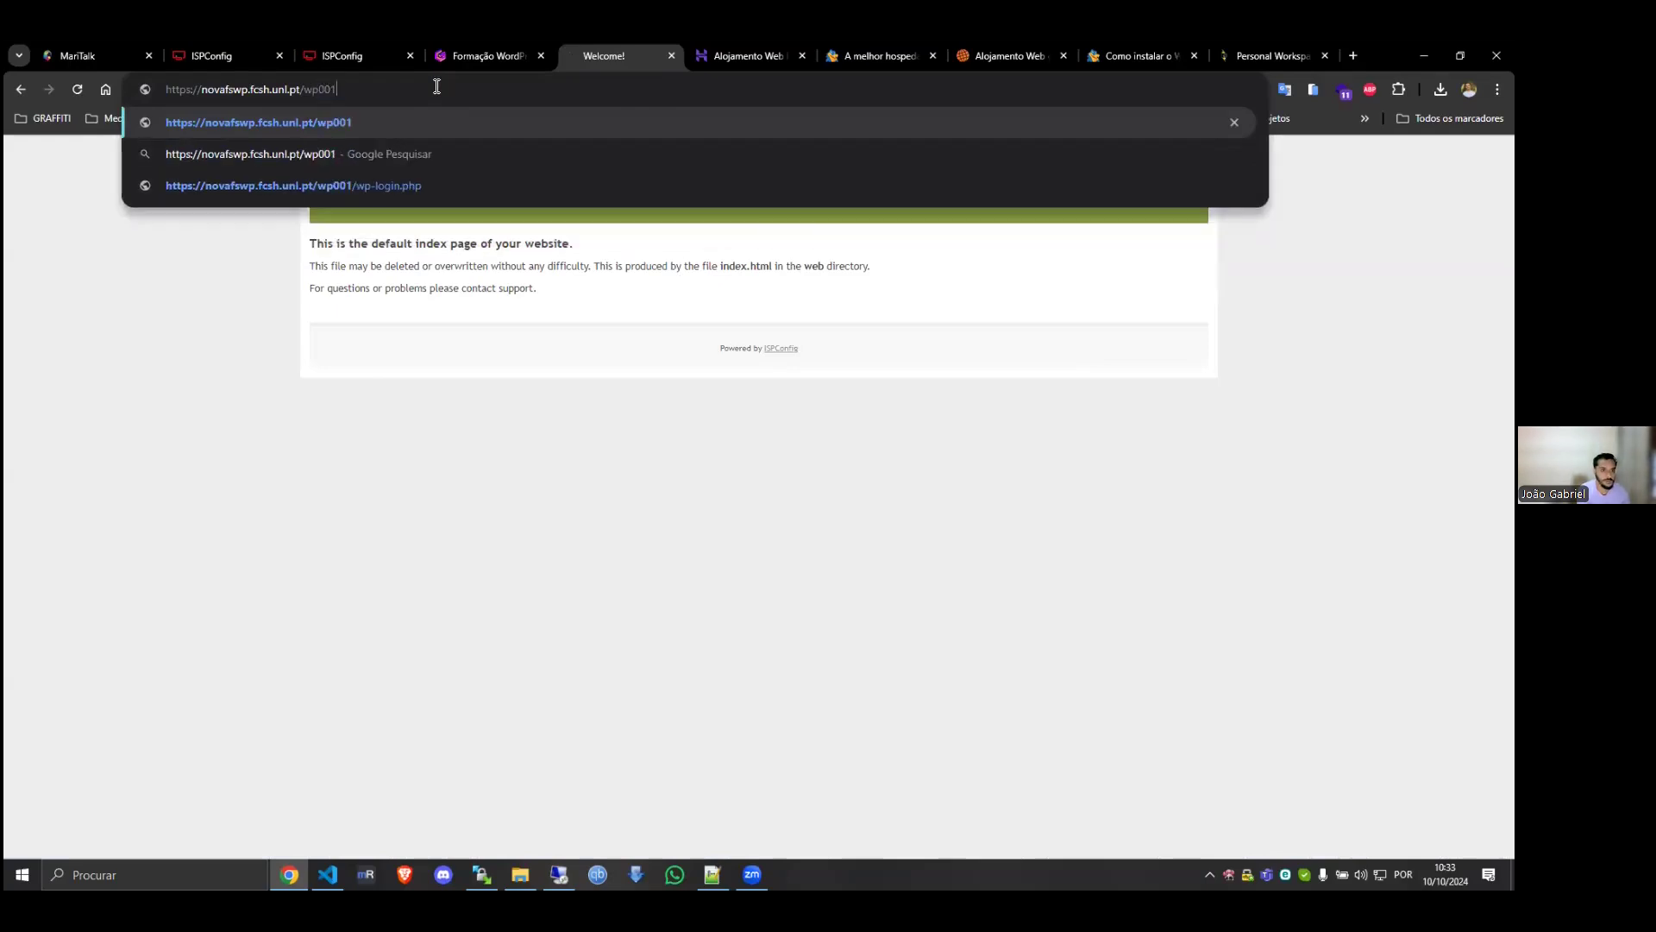
key("Return")
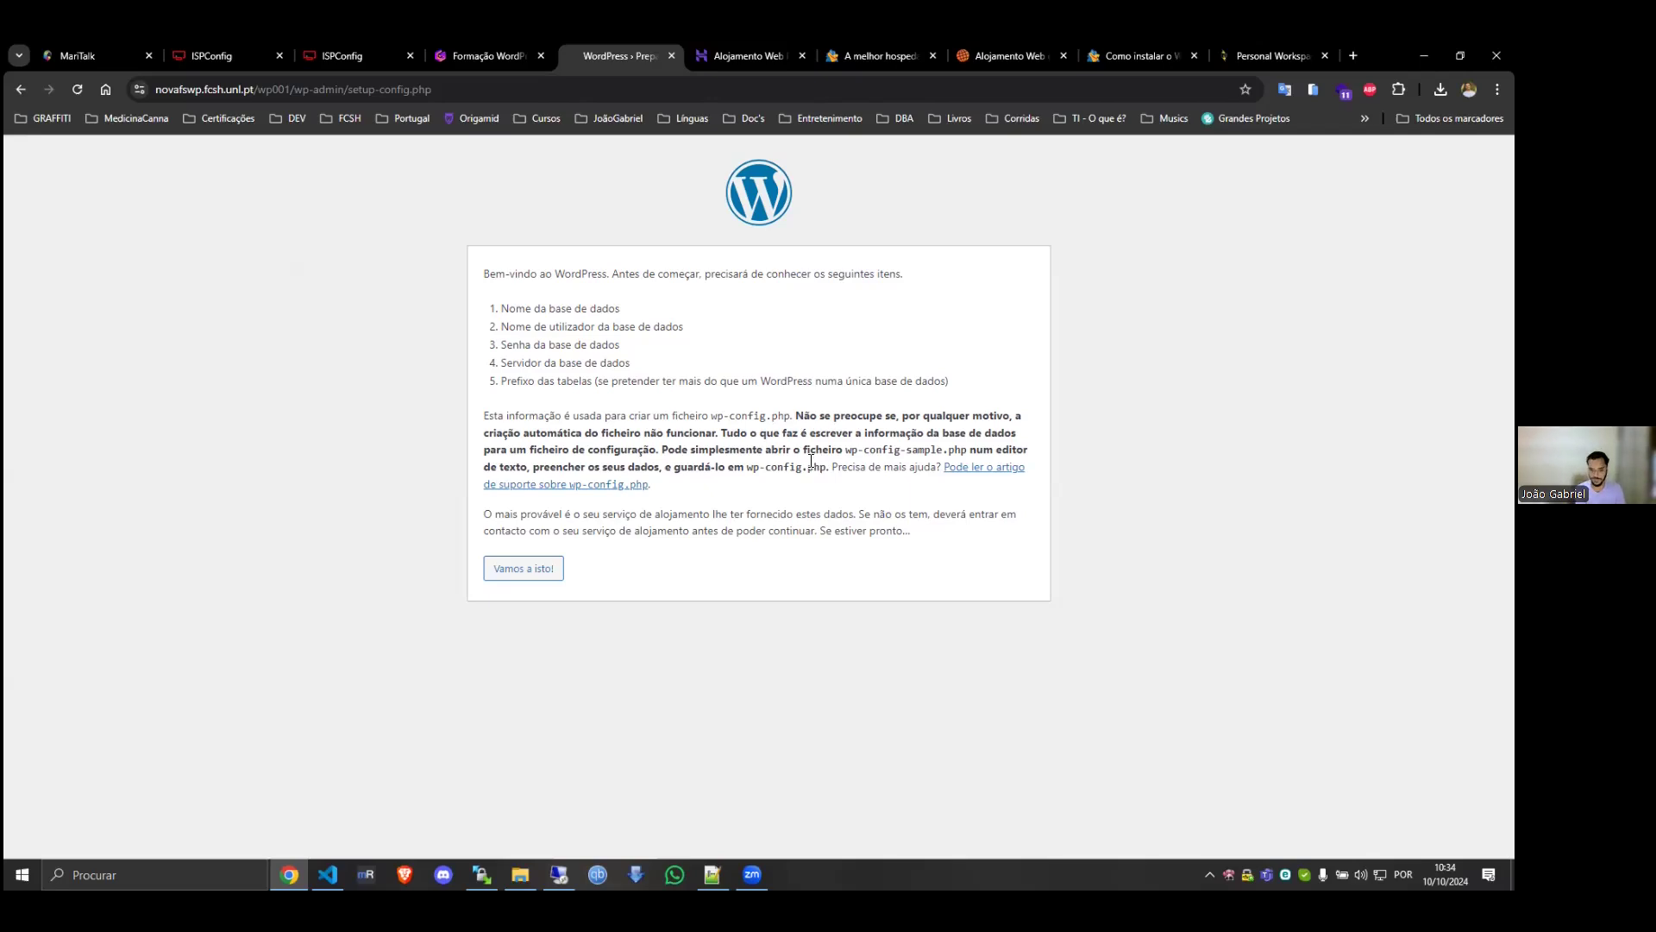
Step: Choose 'Vamos a isto!' to proceed to the database connection form
left_click(557, 570)
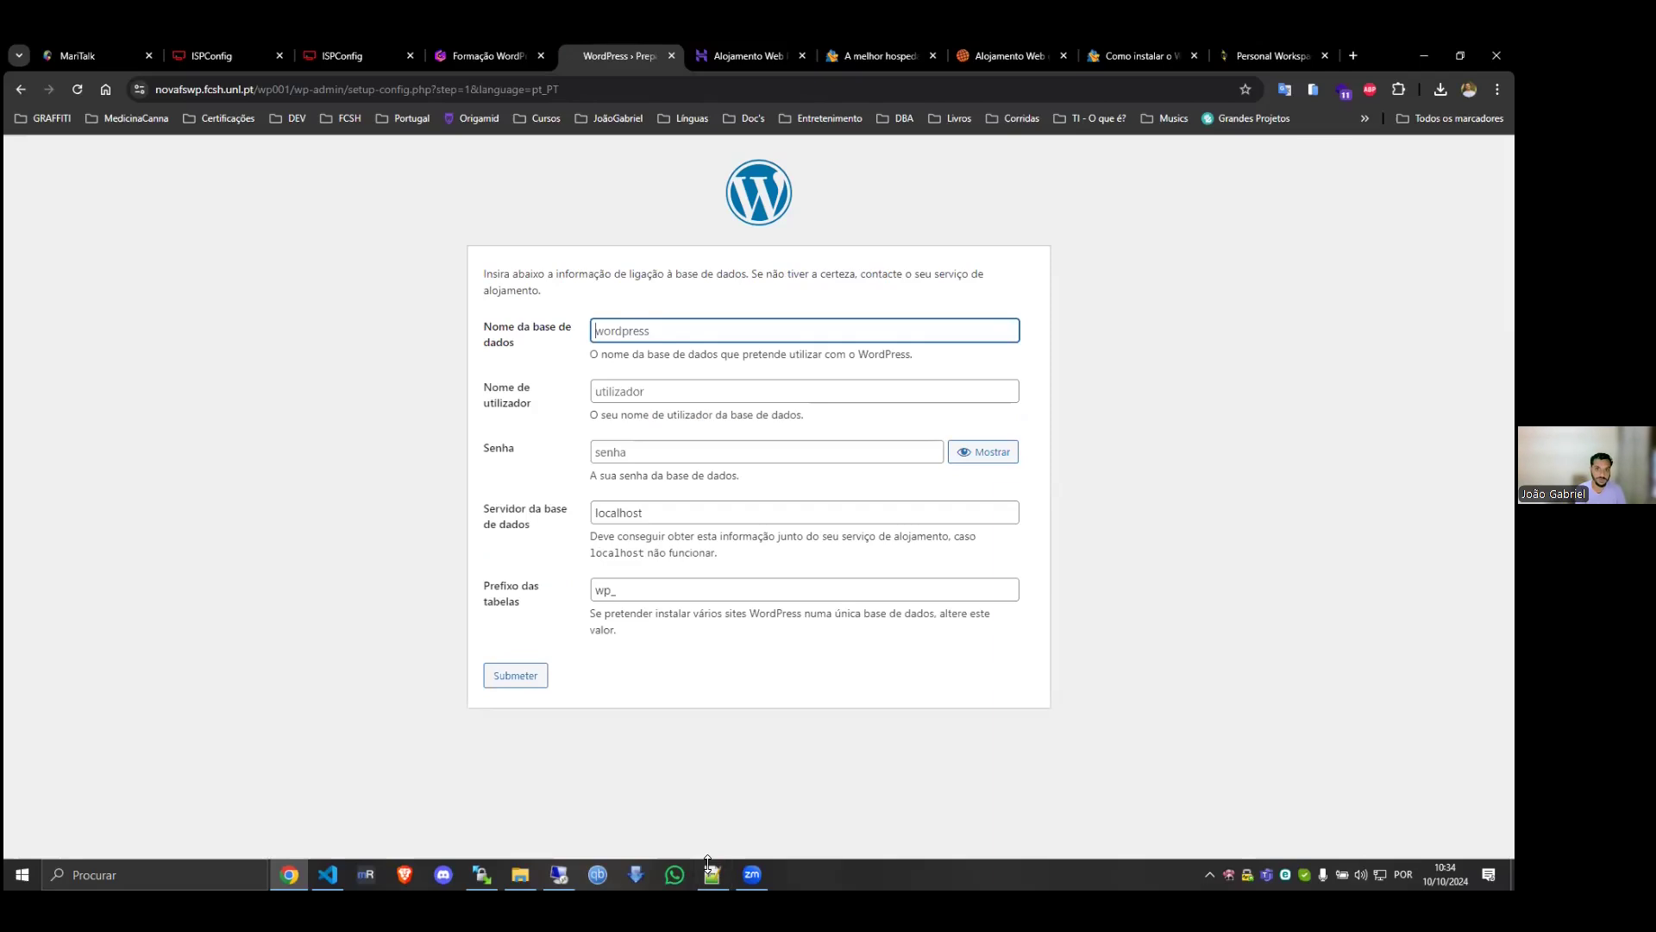
left_click(728, 52)
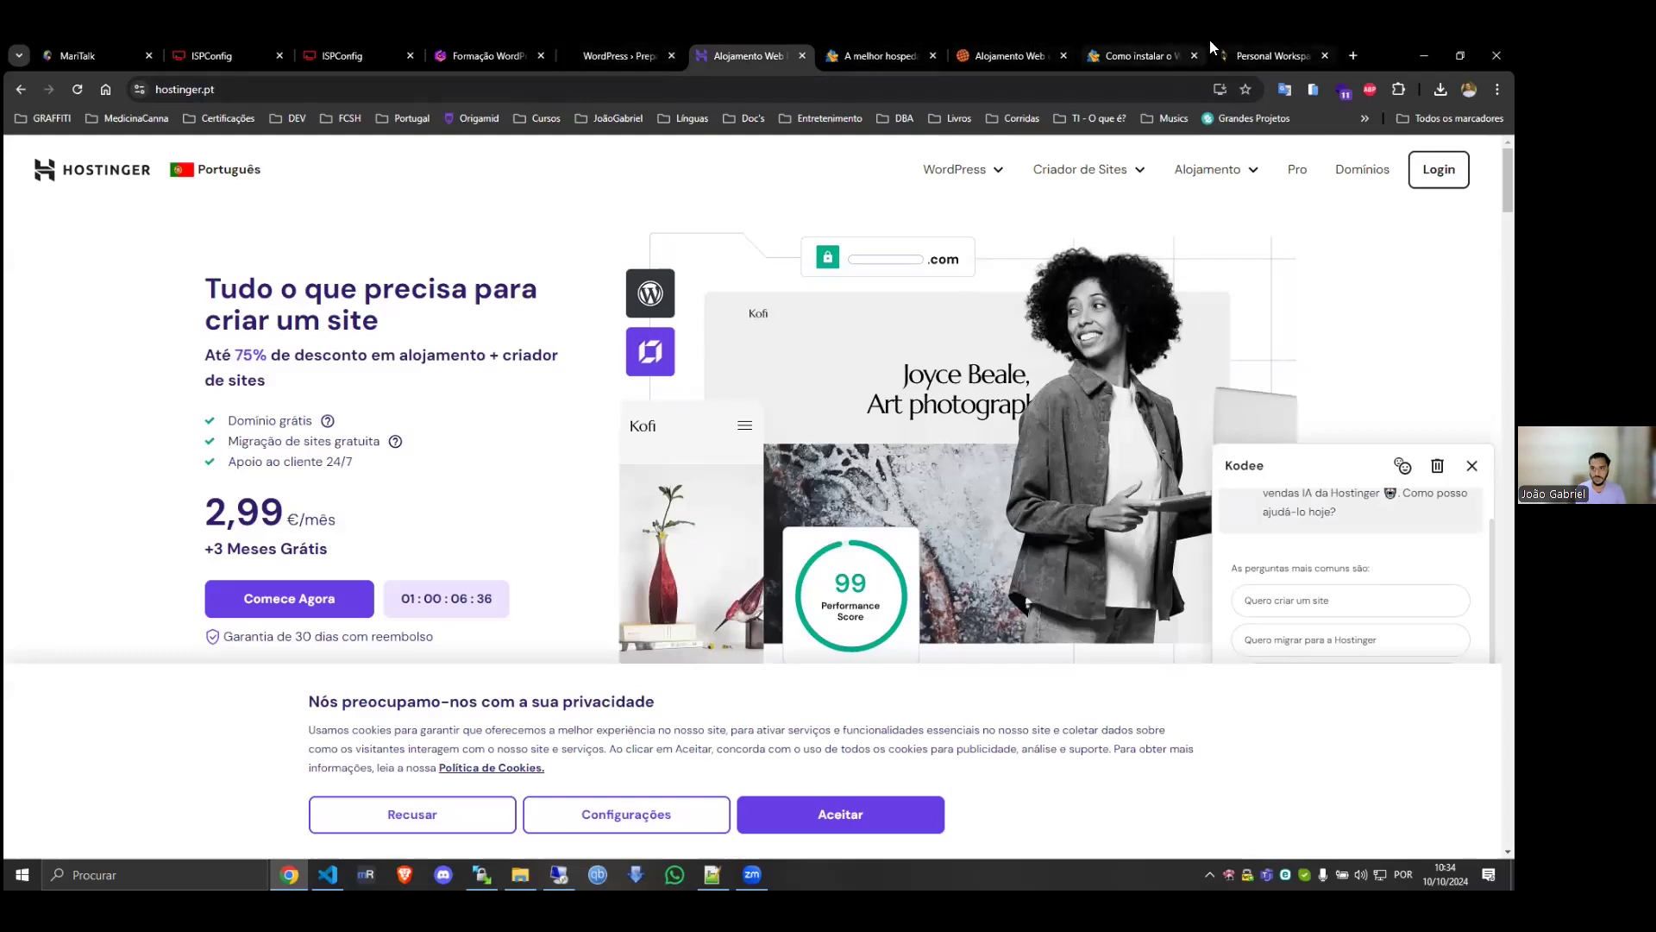
left_click(1266, 45)
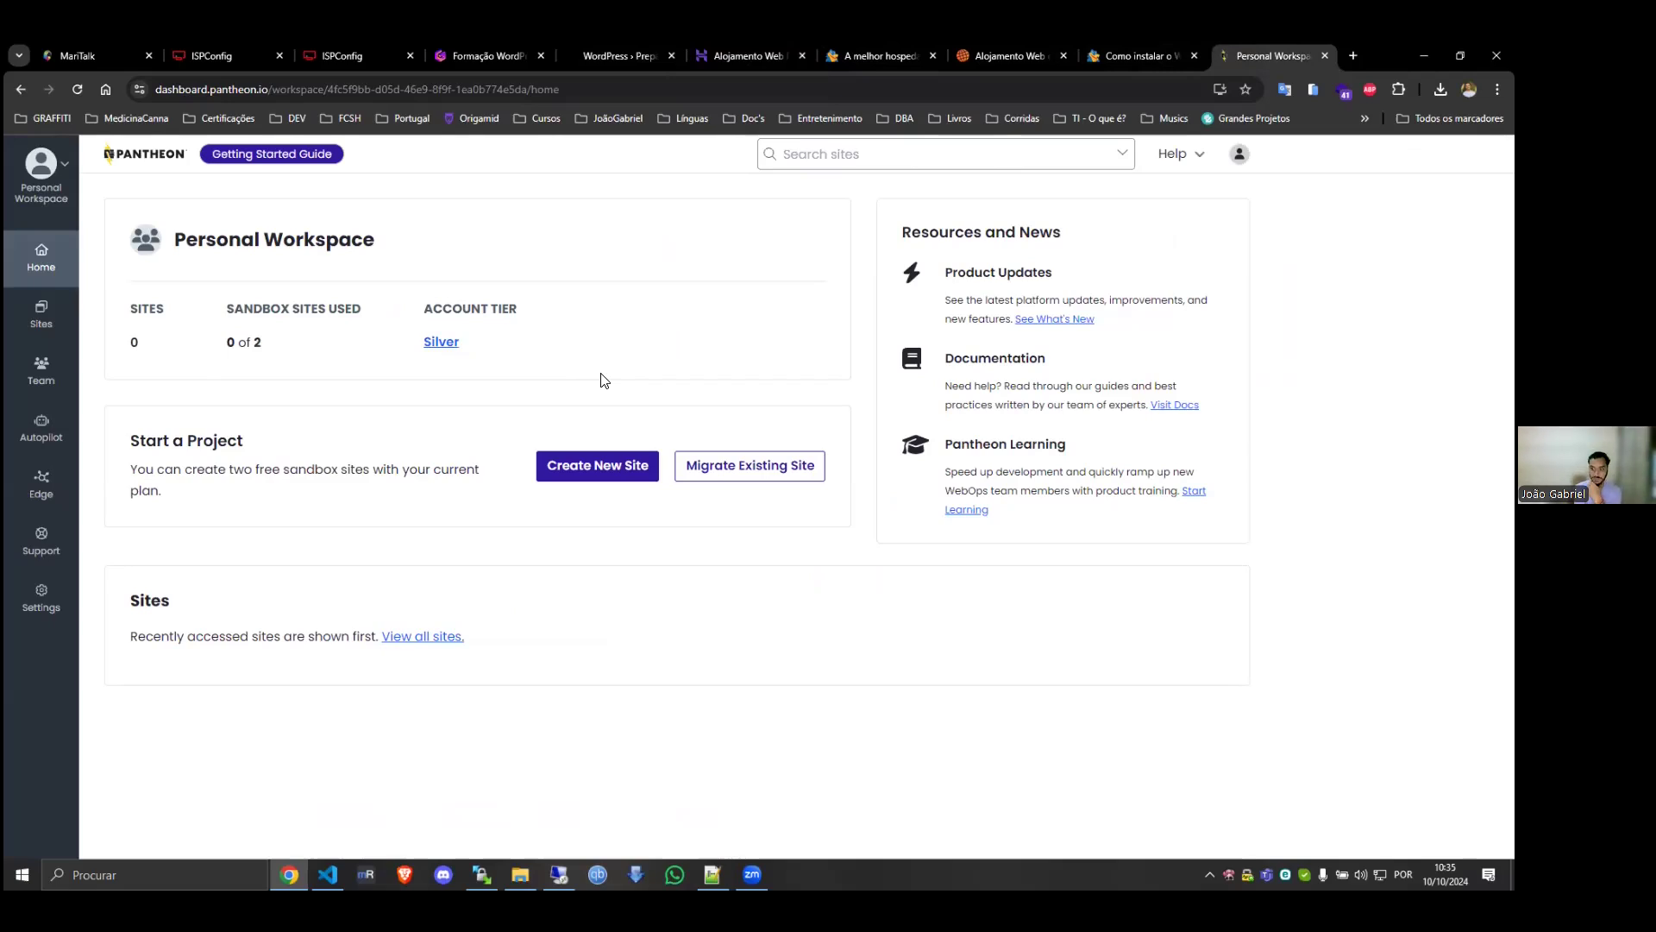
left_click(635, 41)
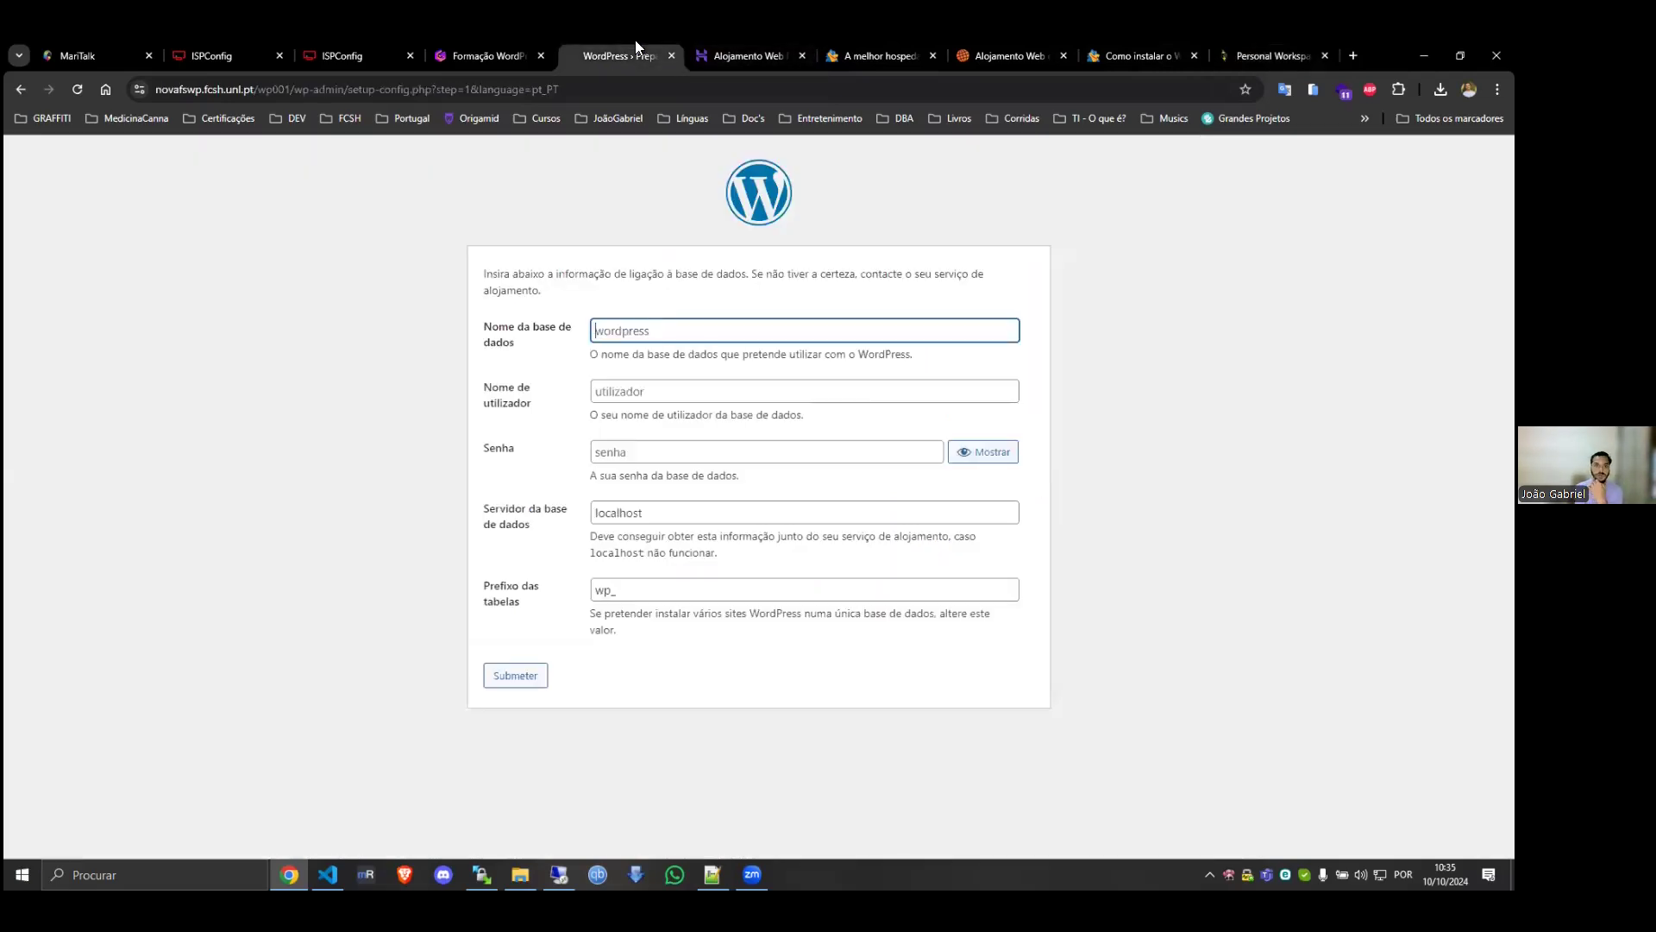
Step: Paste c32_db_forms from the credentials notes into Nome da base de dados
left_click(328, 874)
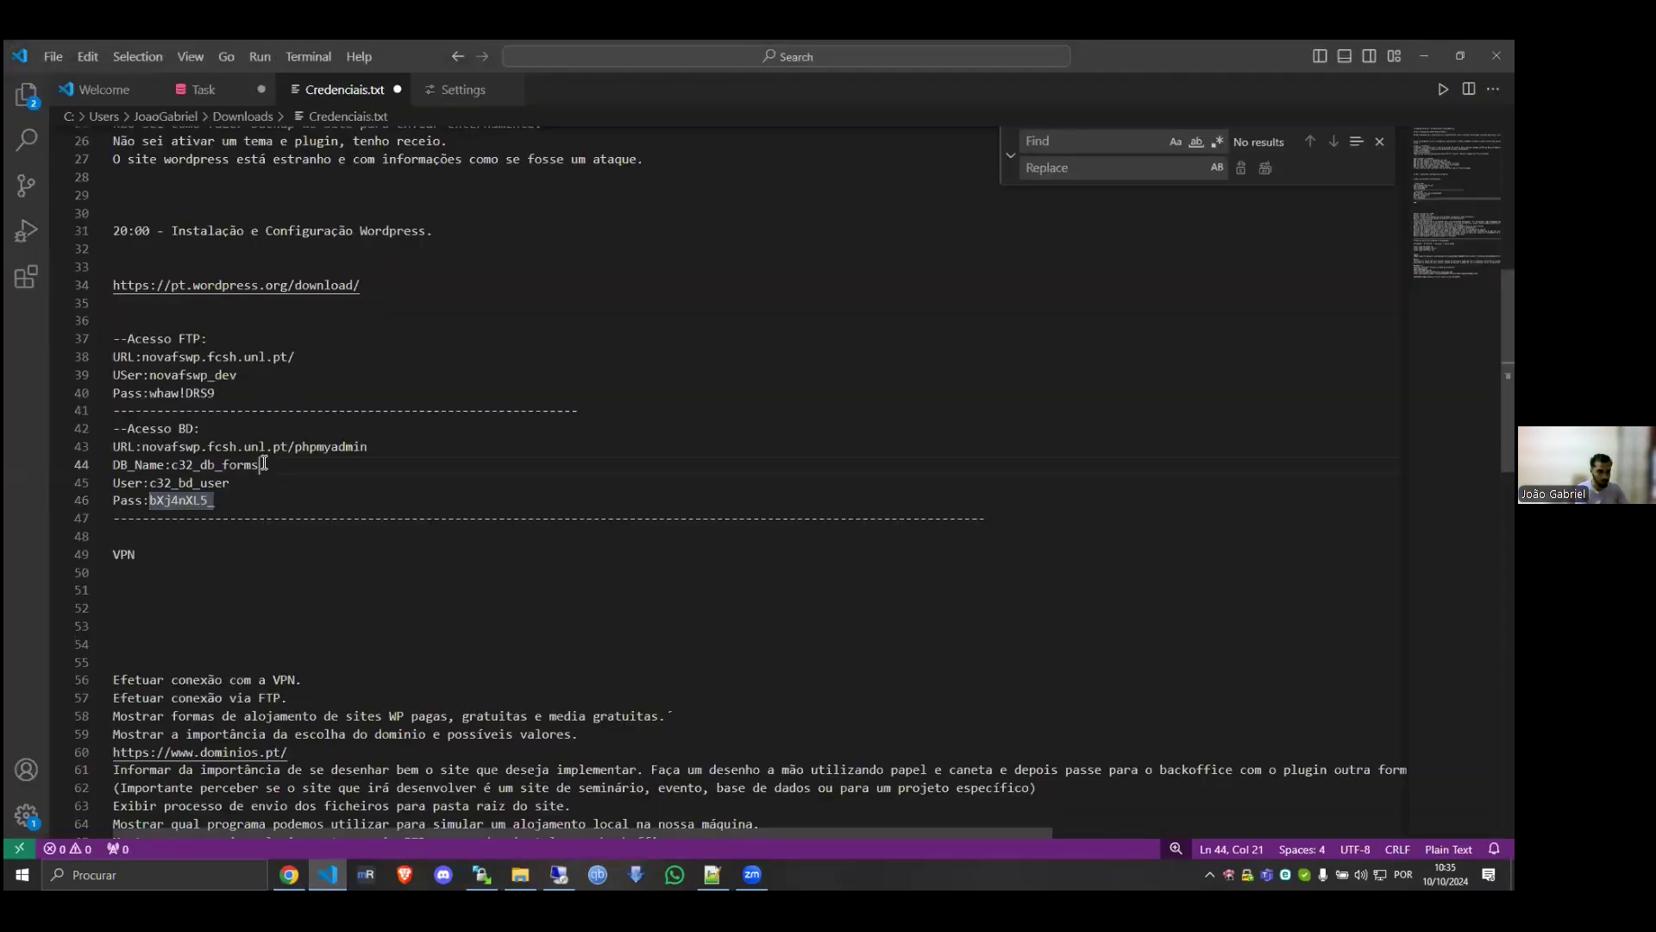
left_click_drag(263, 464, 172, 464)
key("ctrl+c")
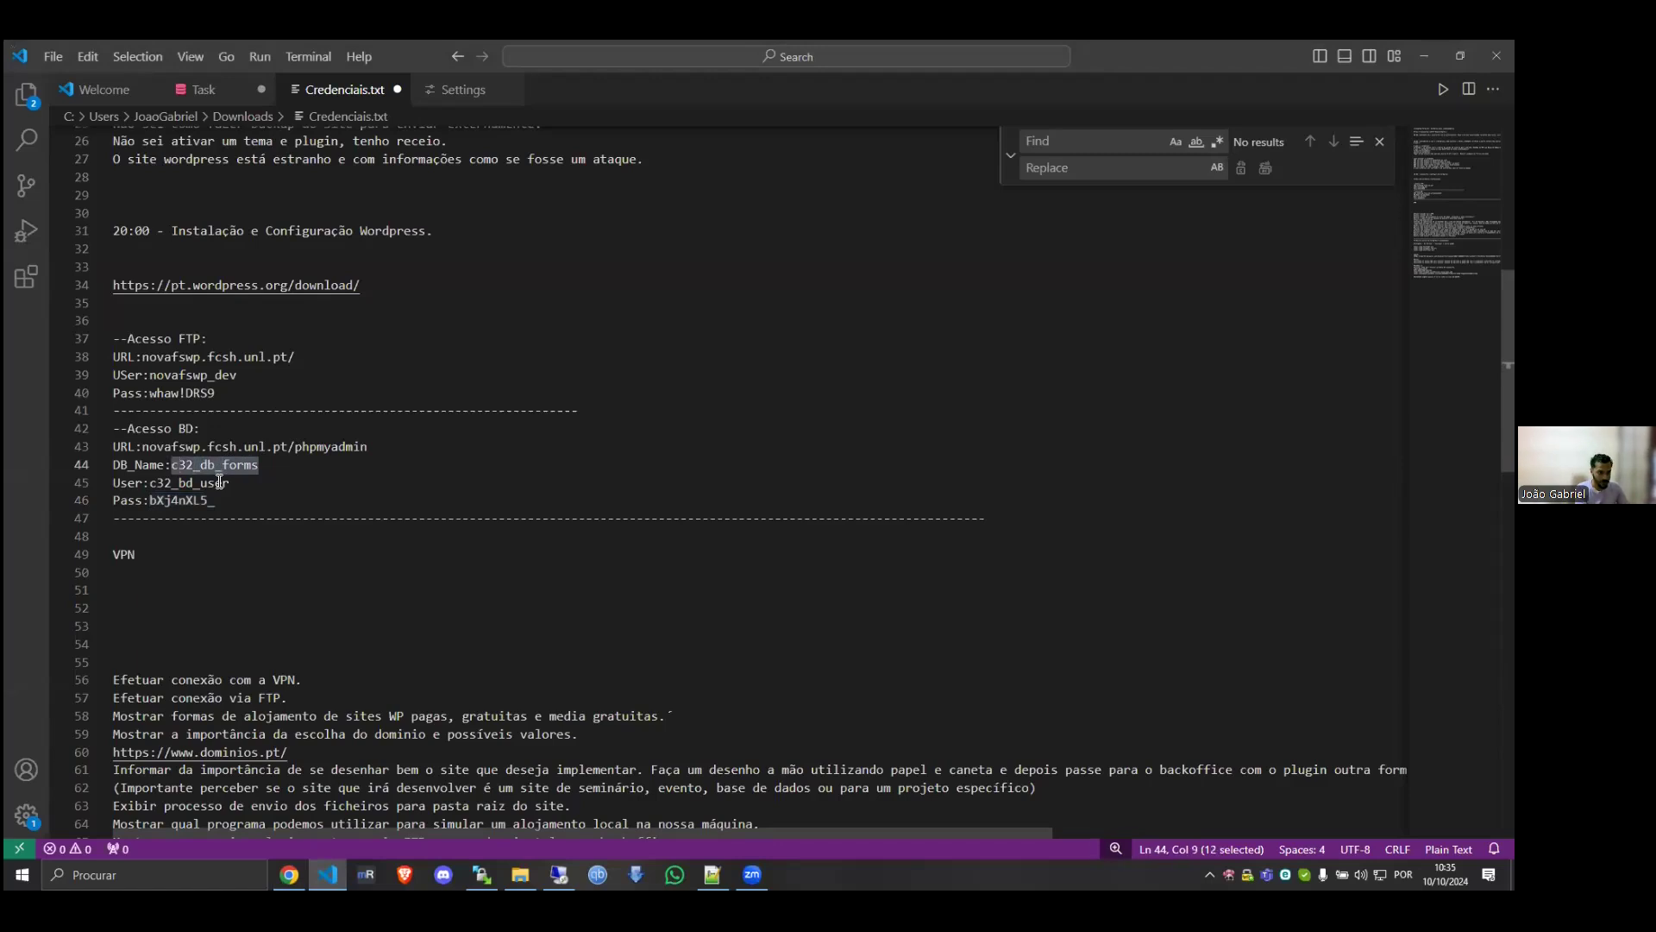
key("alt+Tab")
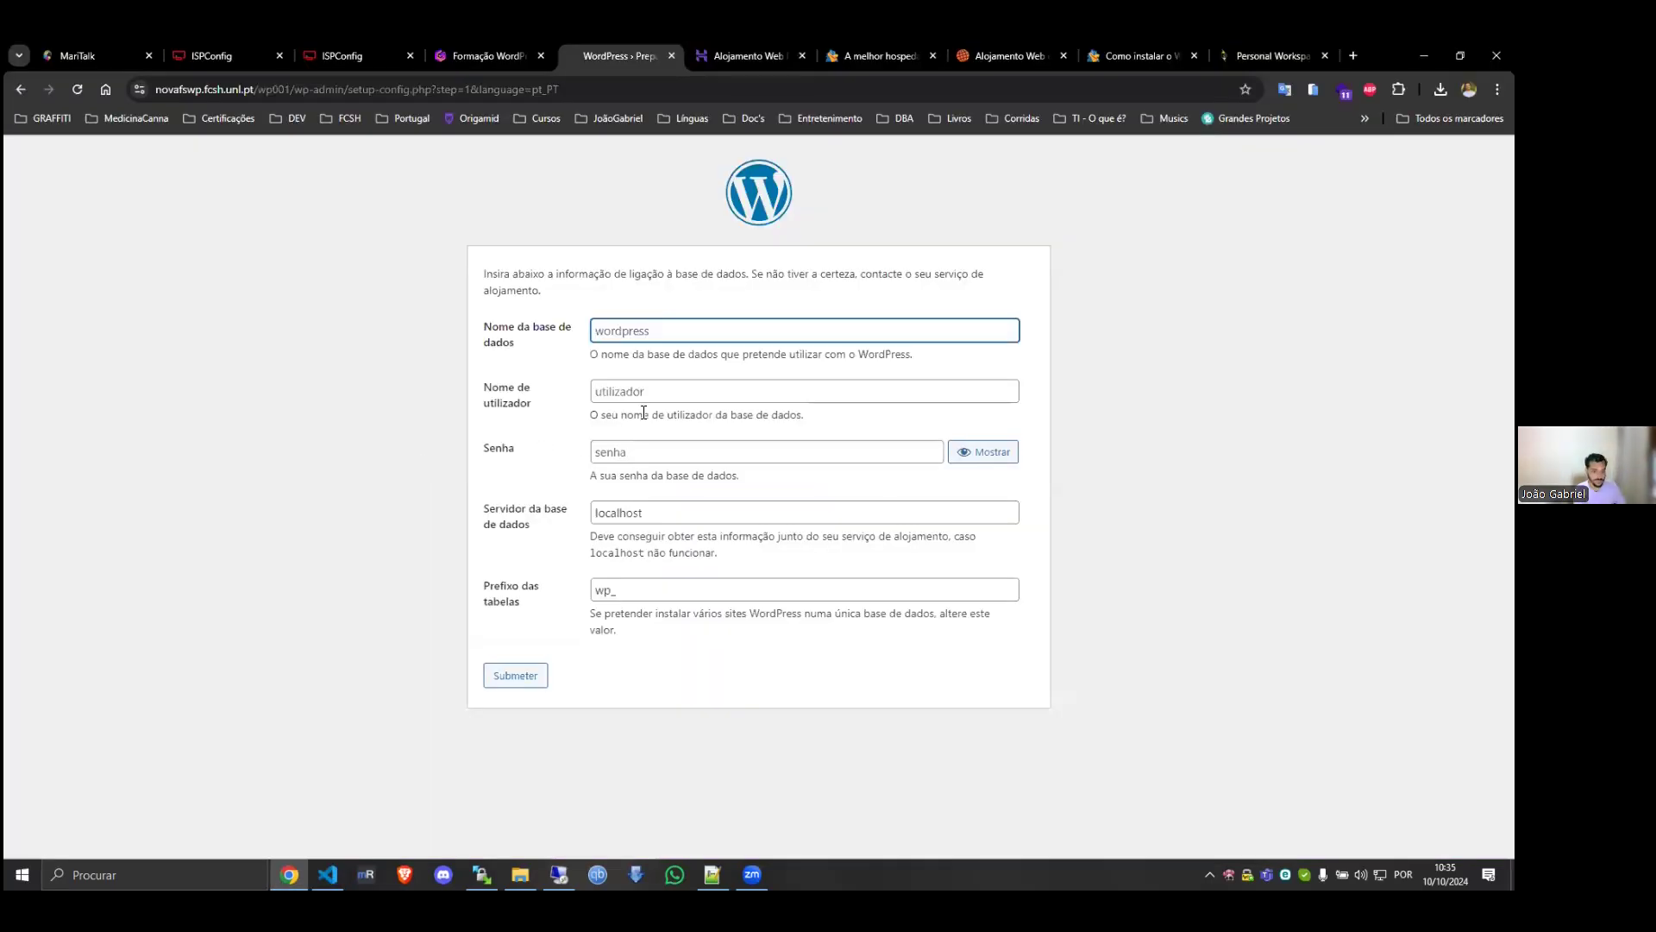
key("alt+Tab")
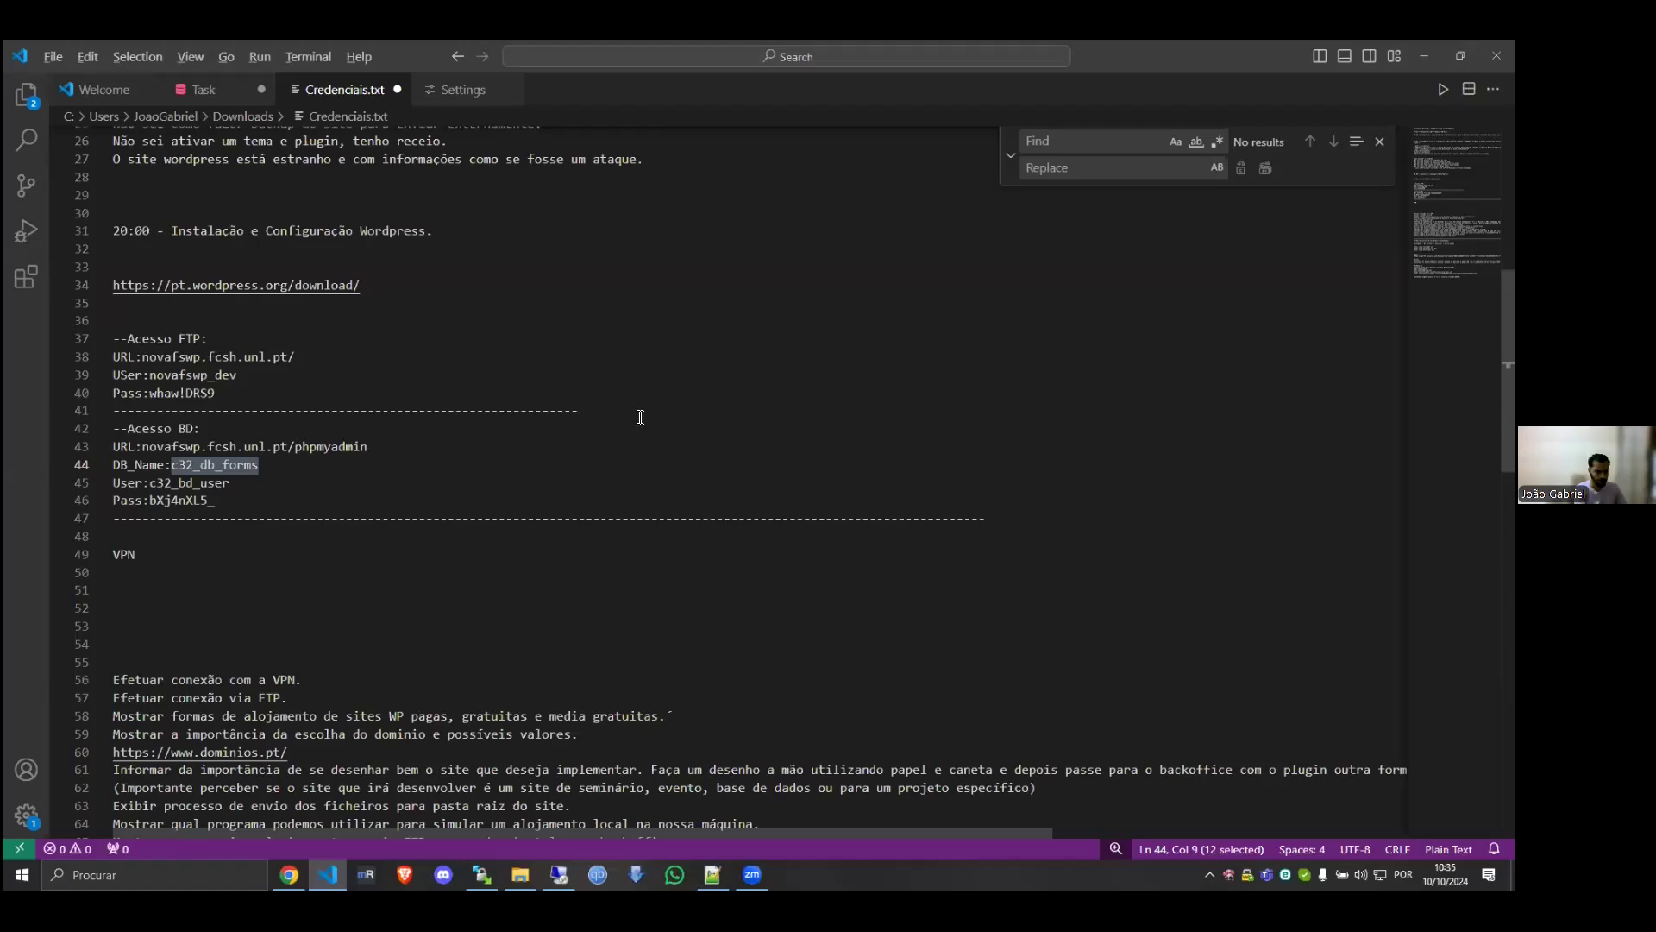
key("alt+Tab")
key("ctrl+v")
key("Tab")
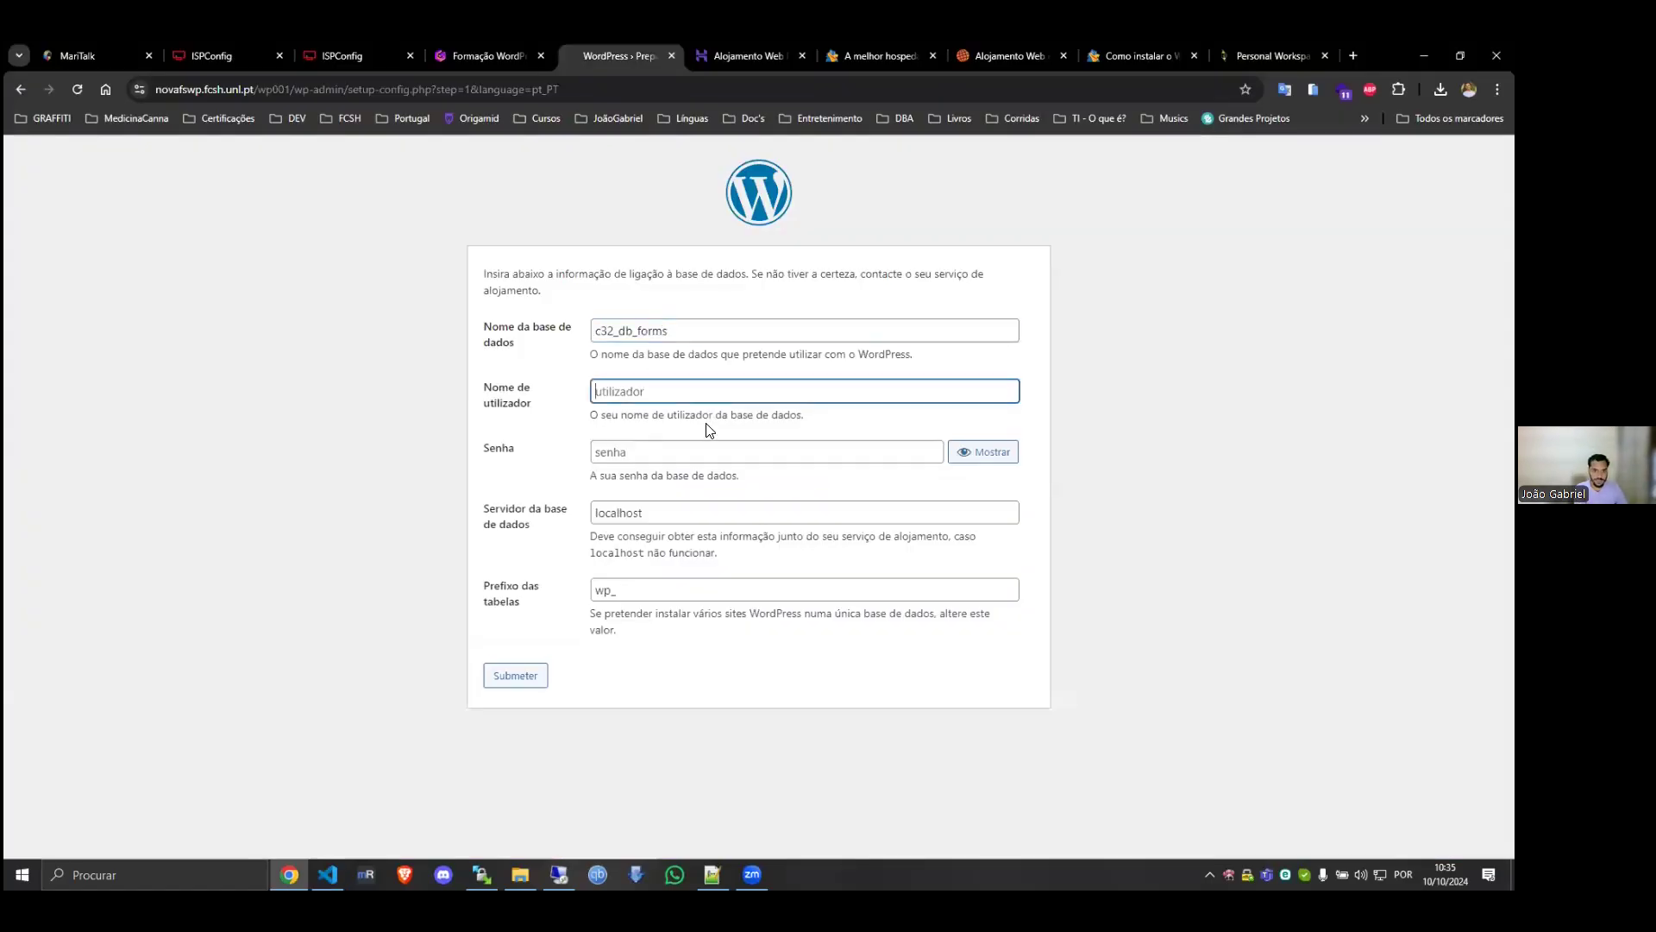
Step: Paste the database user name from the notes, then replace it with fcsh_alu
key("alt+Tab")
left_click(227, 482)
left_click_drag(227, 482, 151, 488)
key("ctrl+c")
key("alt+Tab")
key("ctrl+v")
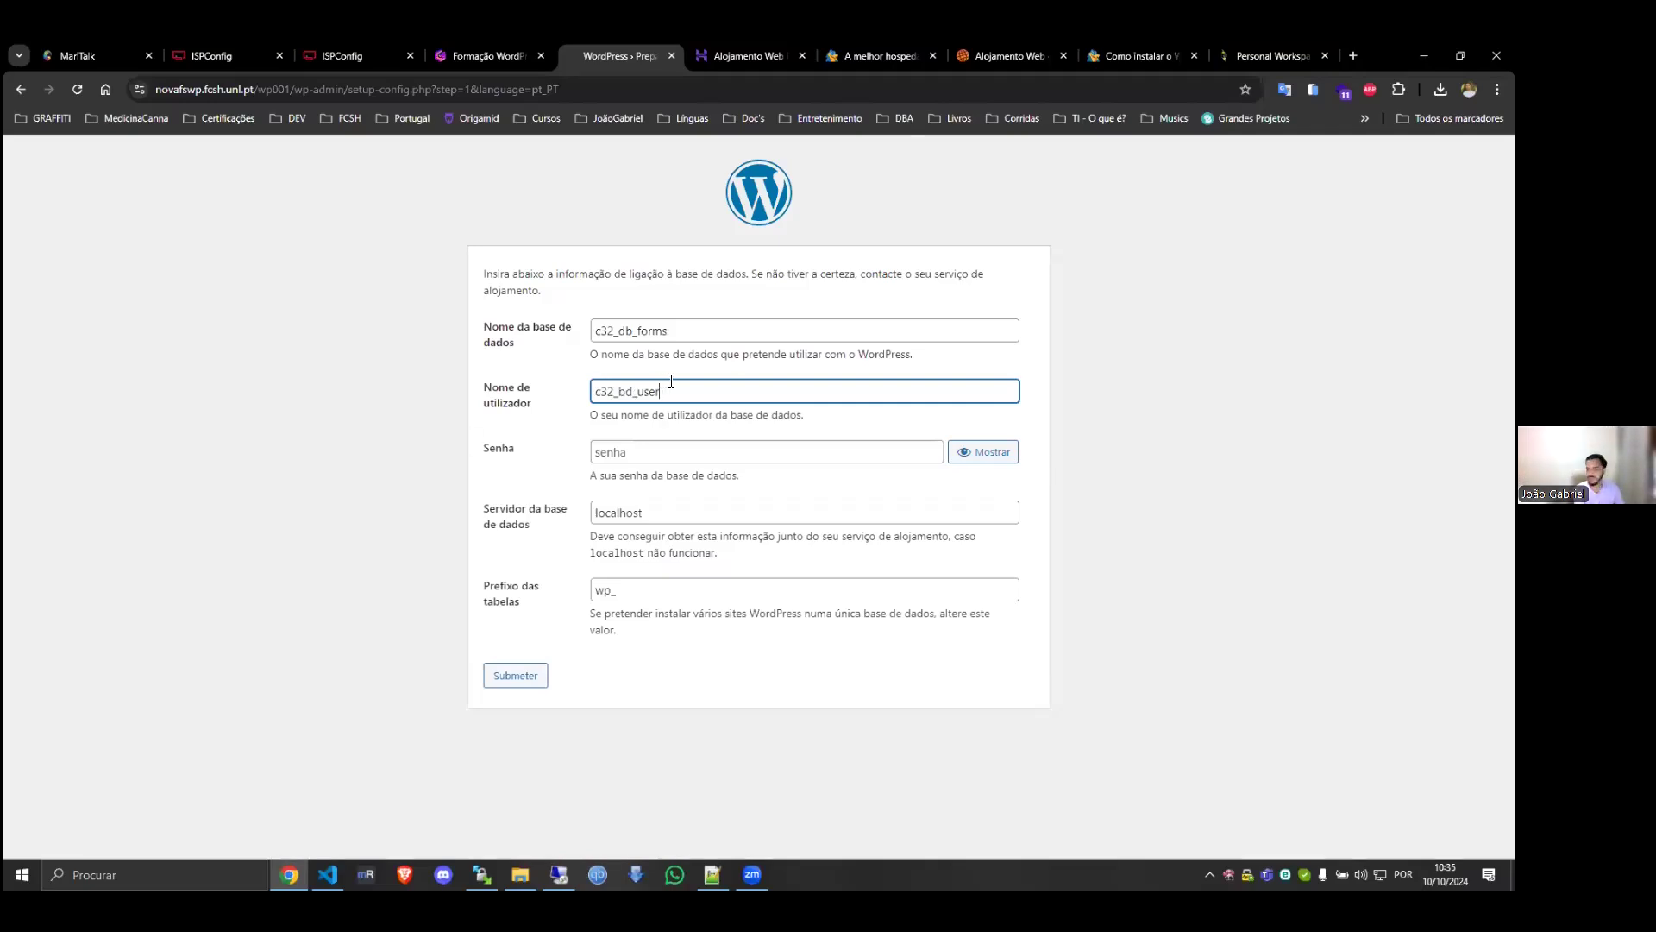
left_click_drag(672, 381, 469, 396)
type("fcsh_alu")
key("ctrl+a")
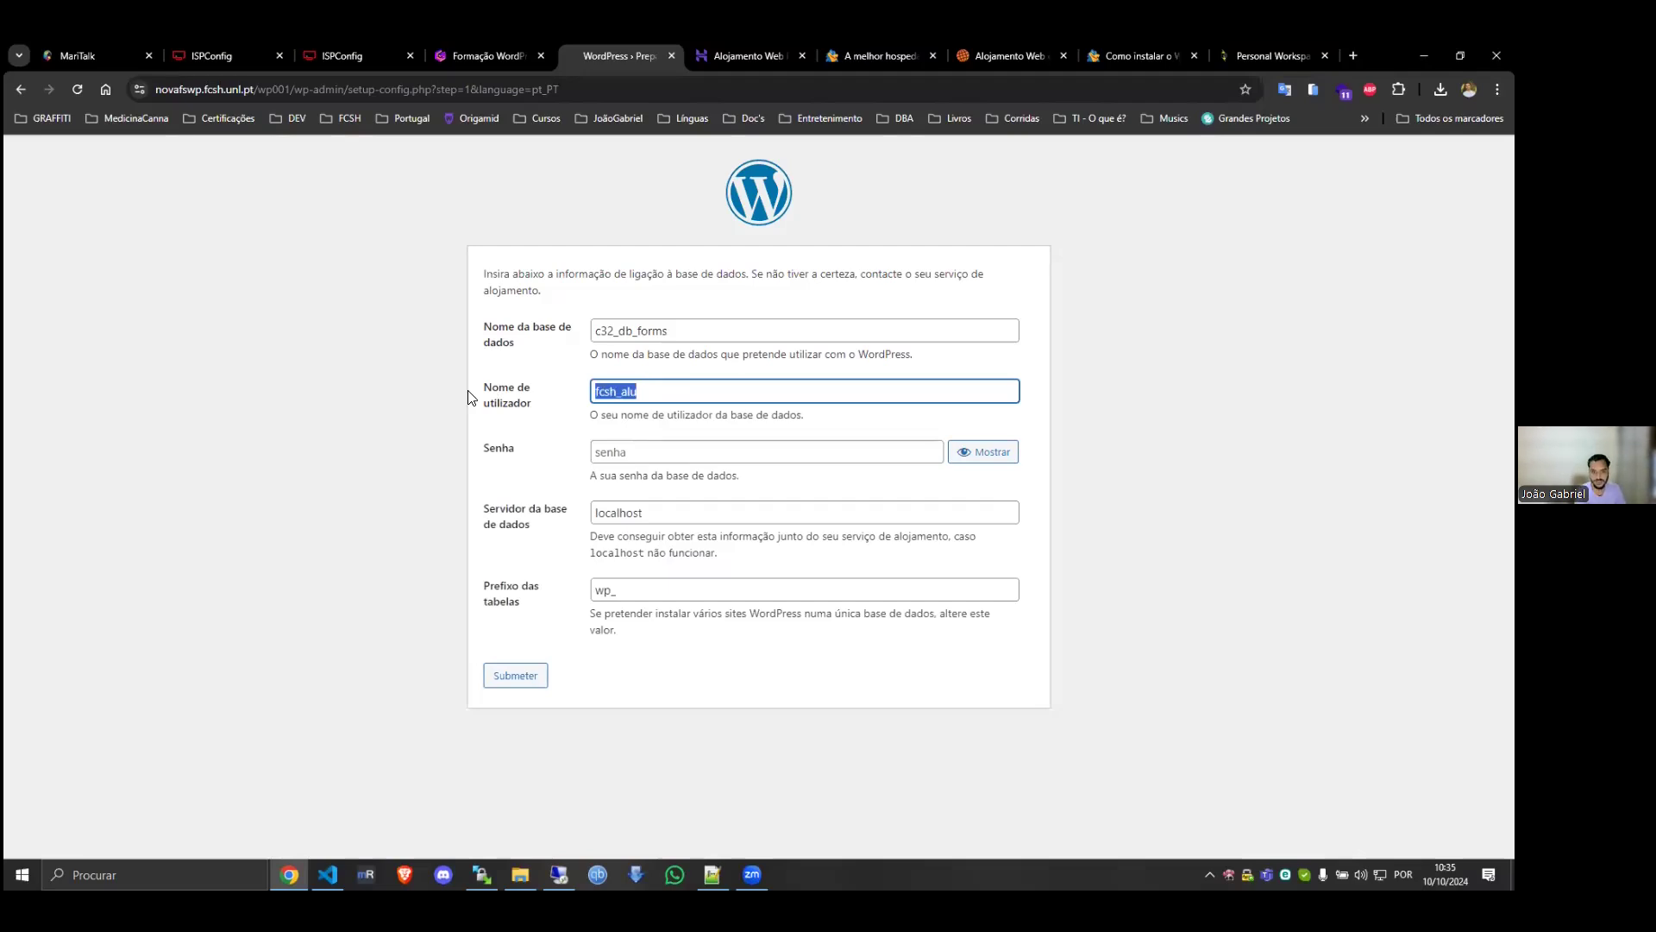
Step: Review the c32_db_forms entry in the database name field and return to the username field
left_click(611, 329)
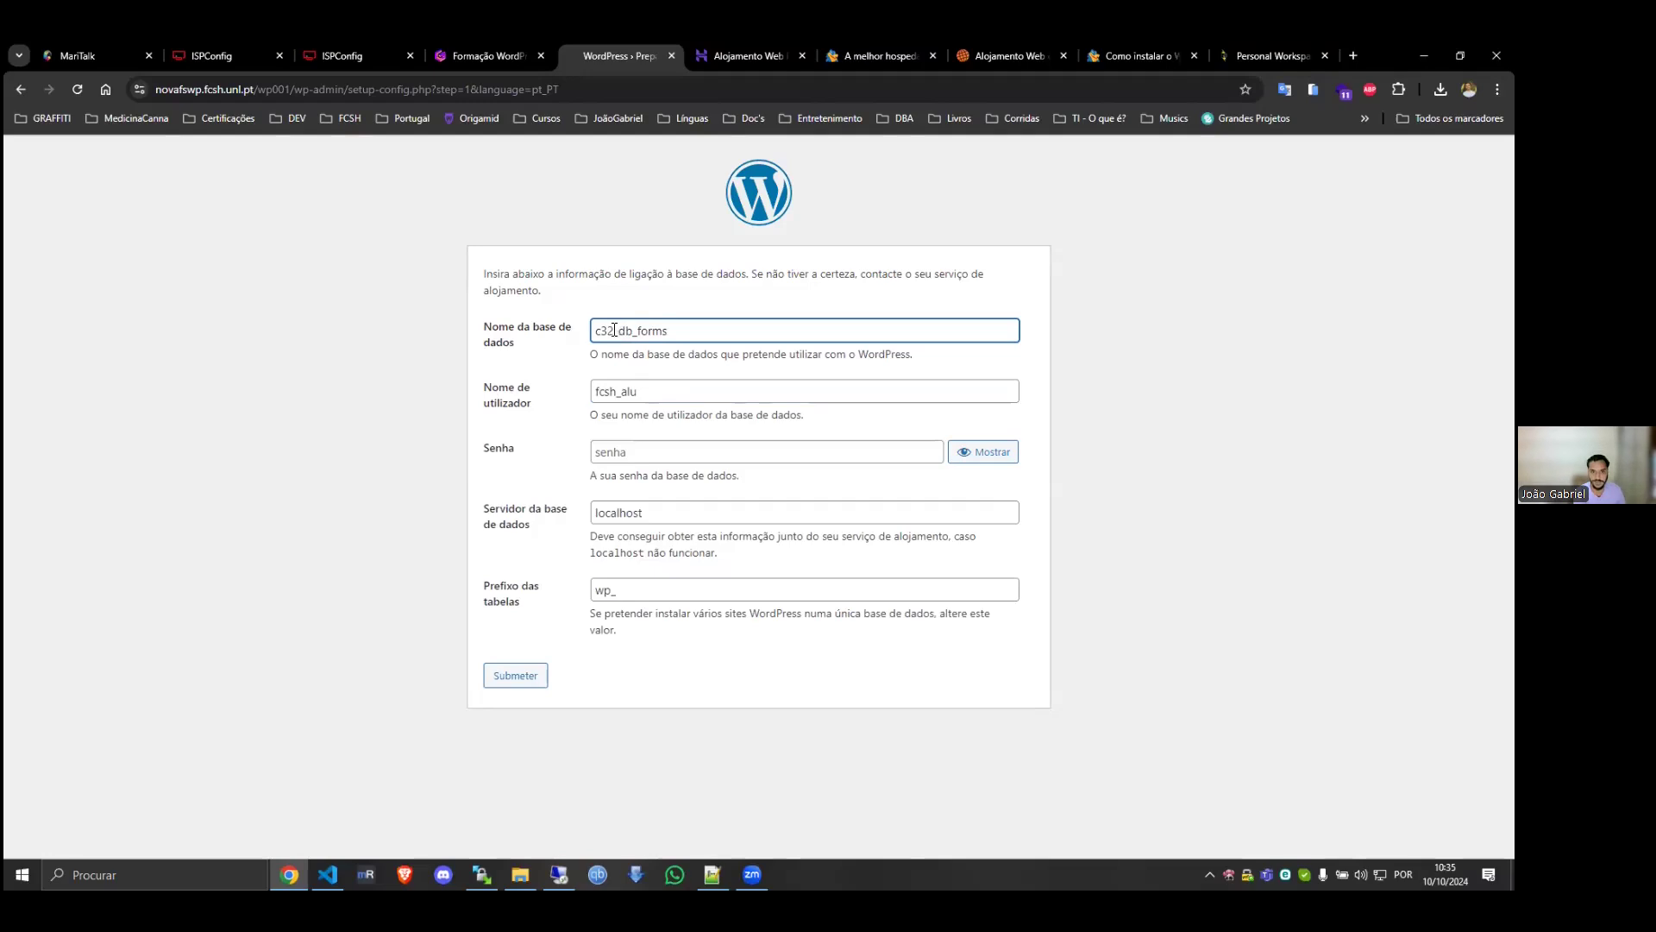
left_click_drag(613, 333, 678, 329)
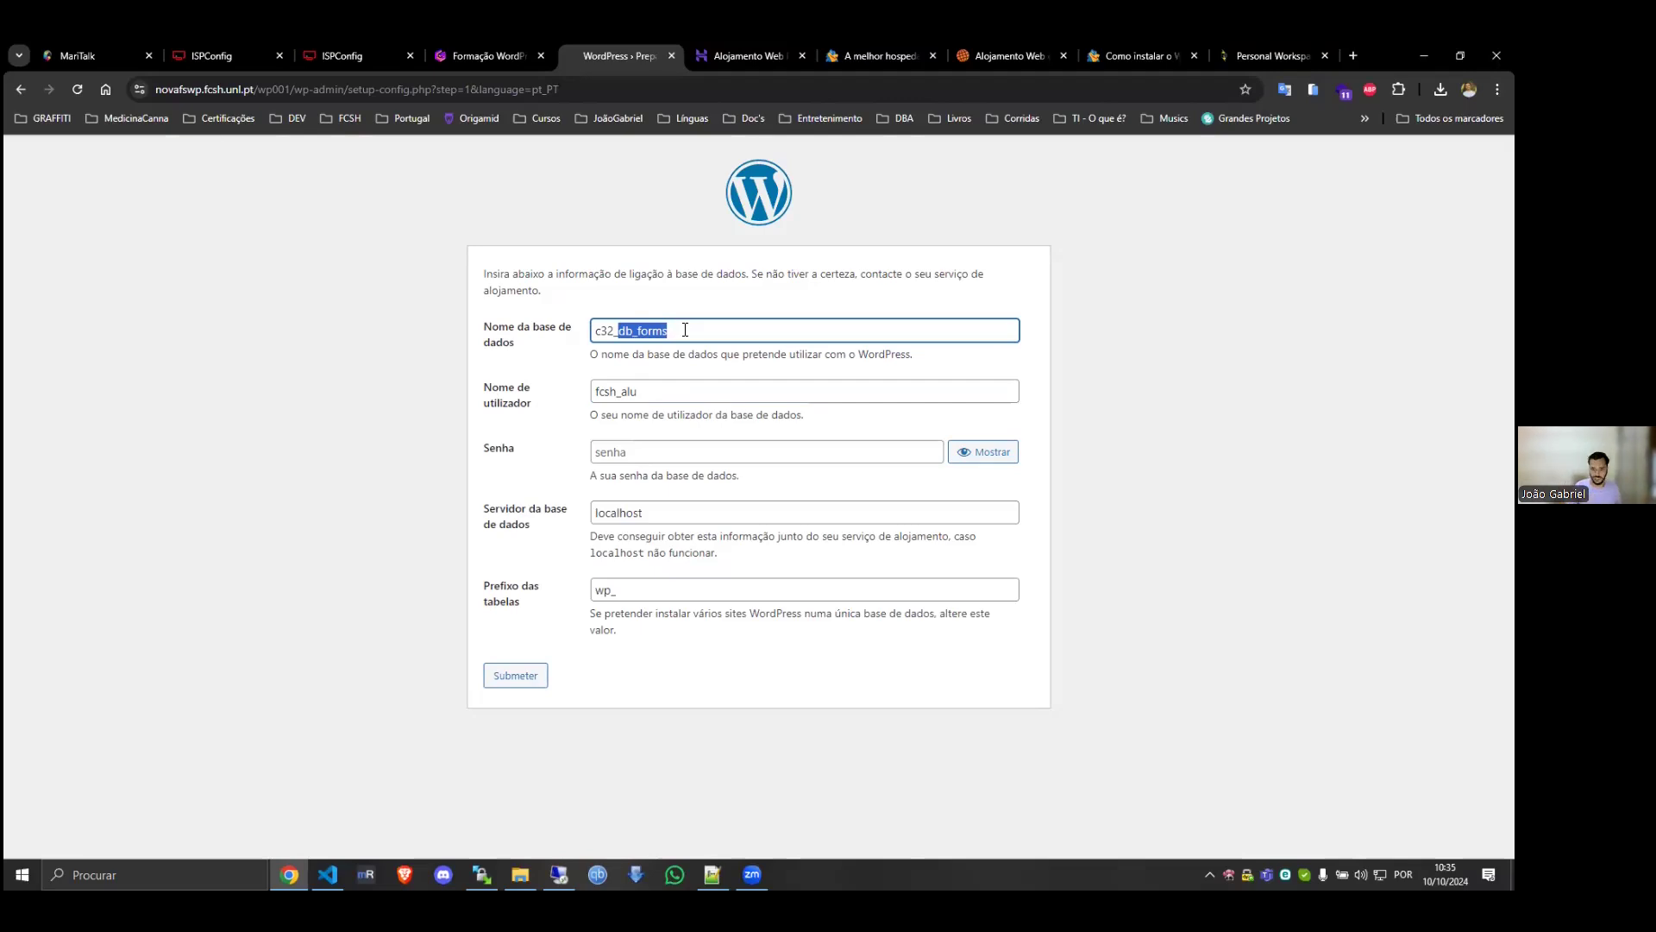
left_click(685, 329)
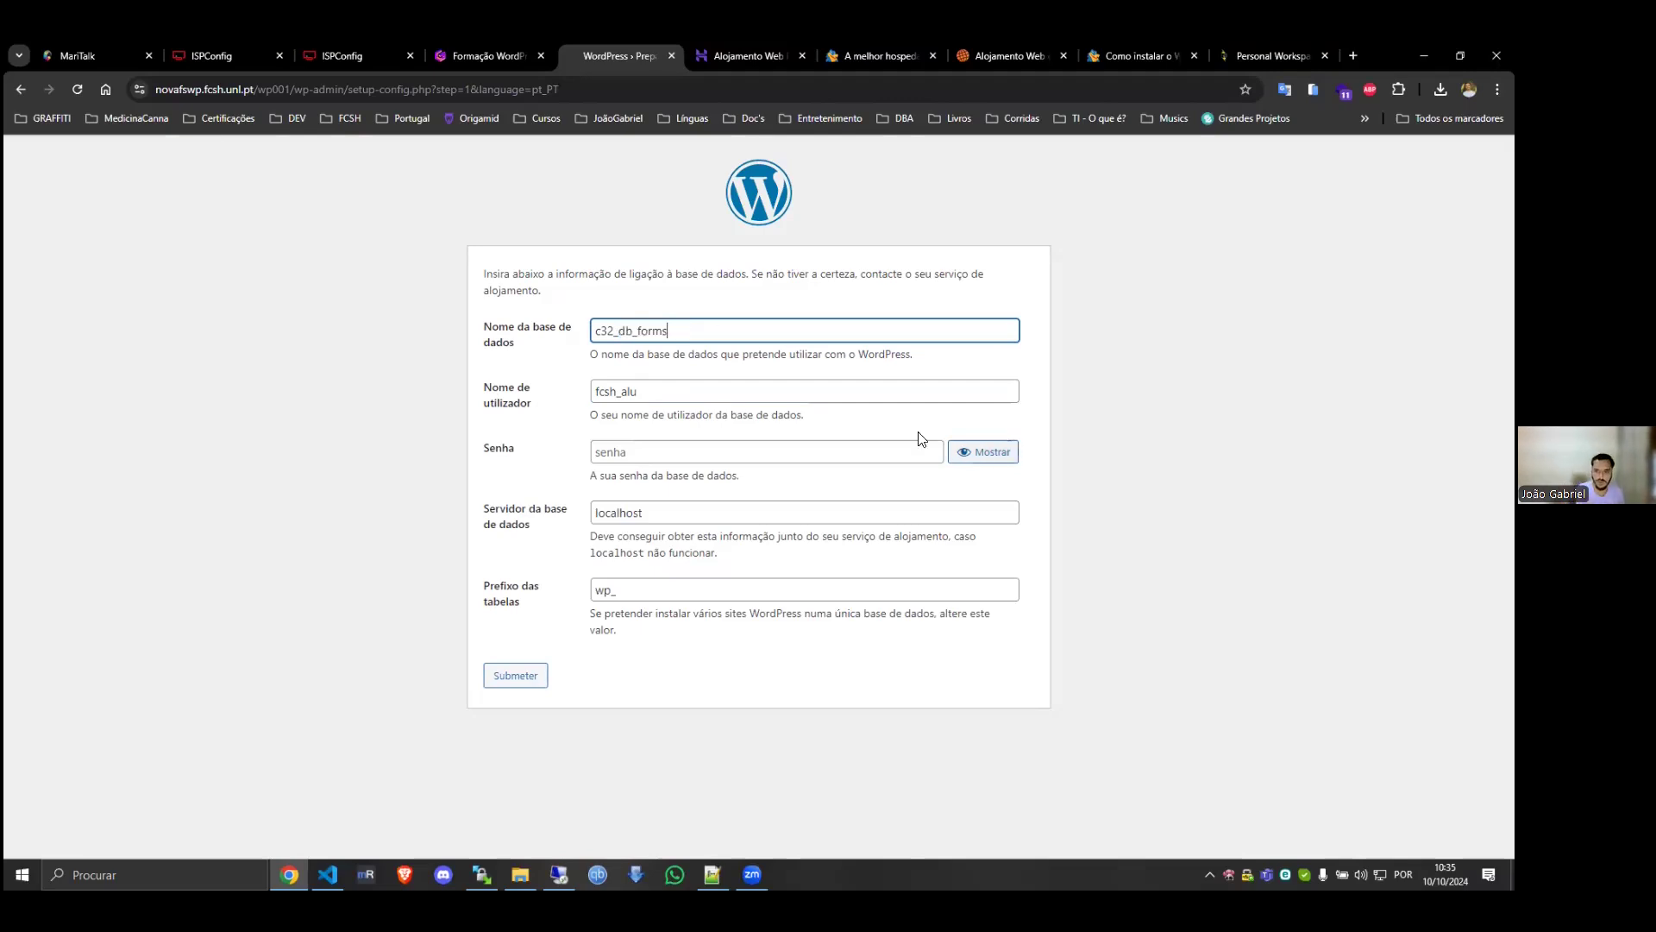
left_click(867, 391)
Step: Enter c32_bd_user as the username and paste the database password from the notes into Senha
key("ctrl+a")
type("c32_bd_user")
key("Escape")
key("Tab")
key("alt+Tab")
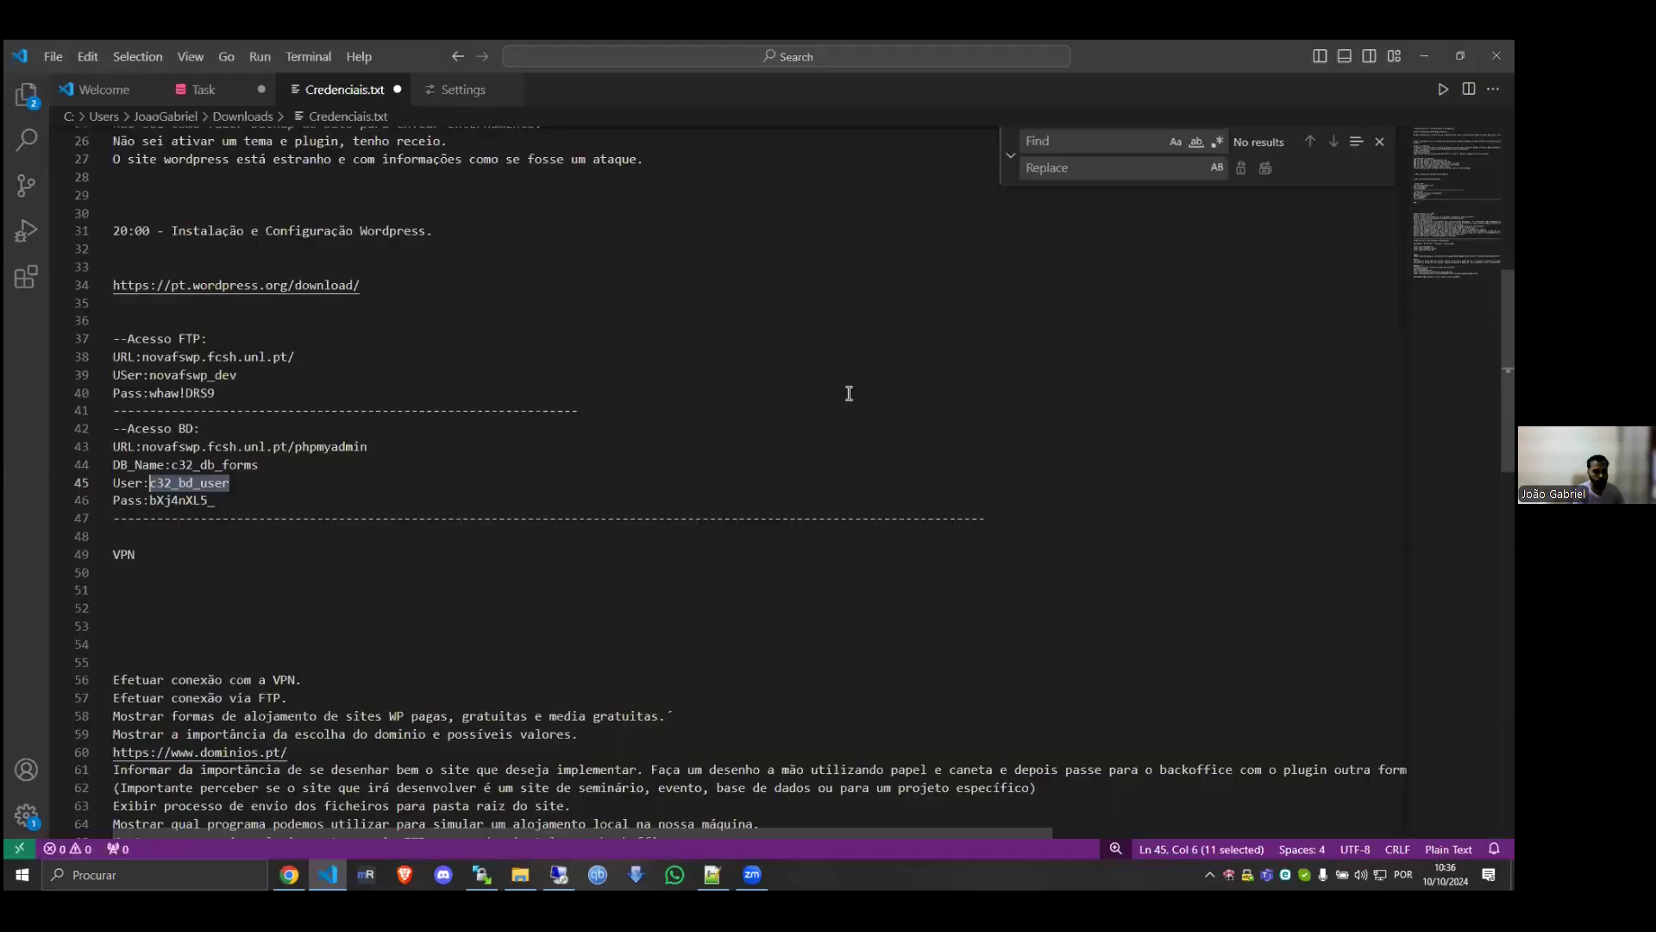
left_click_drag(225, 503, 173, 500)
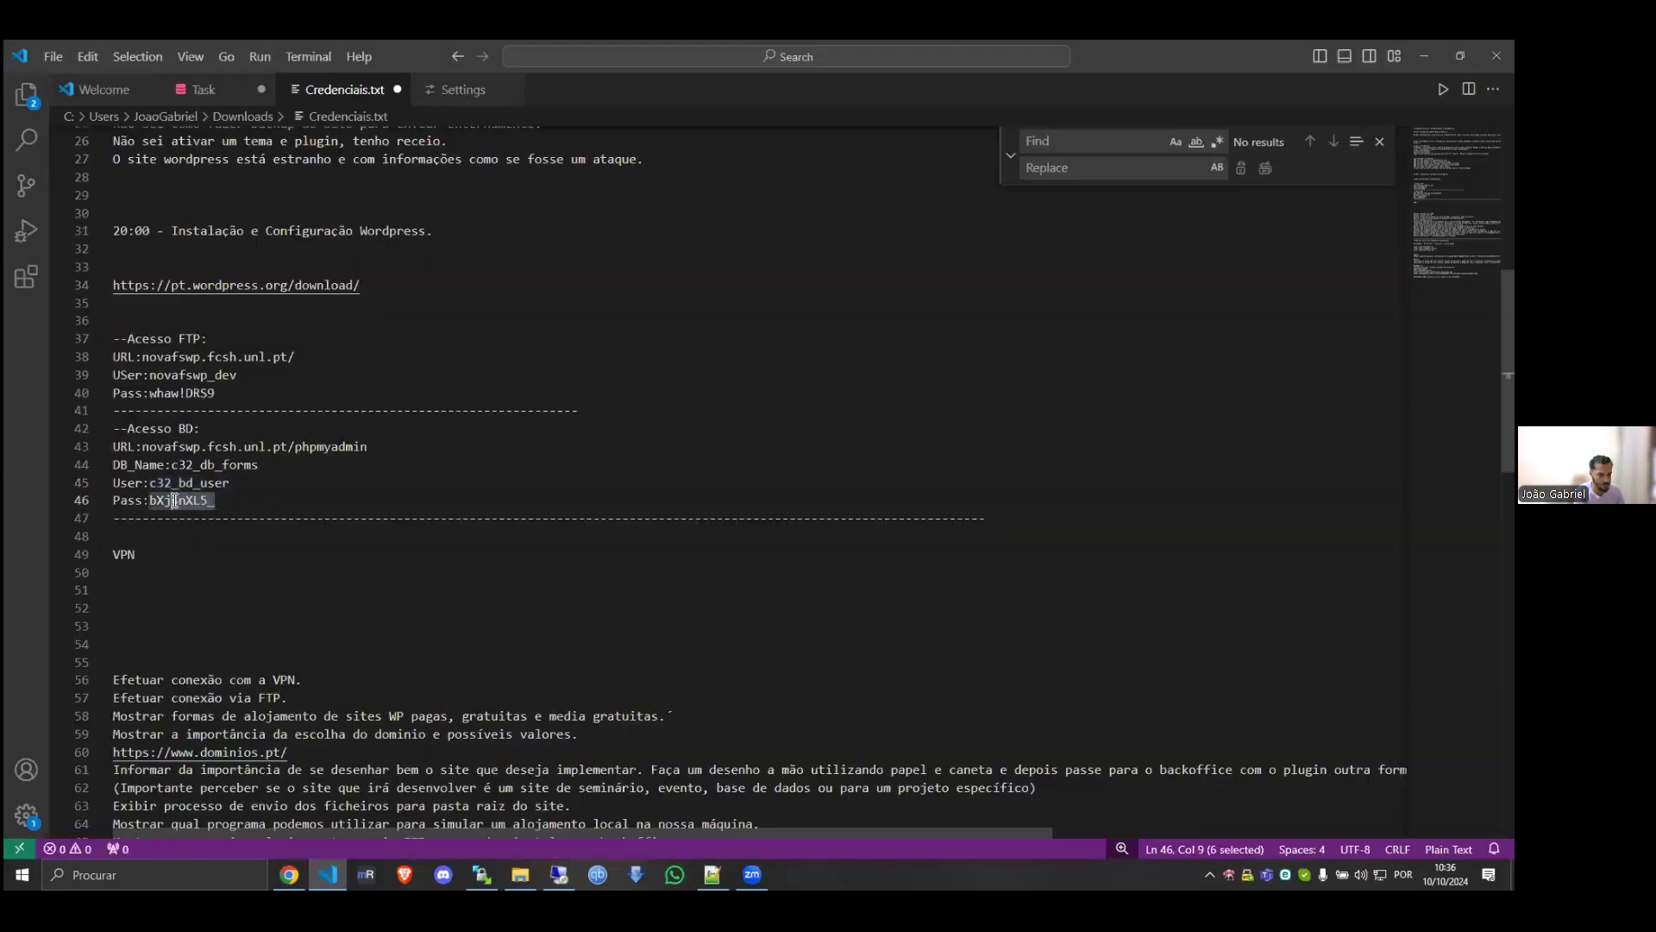
key("ctrl+c")
key("alt+Tab")
key("ctrl+v")
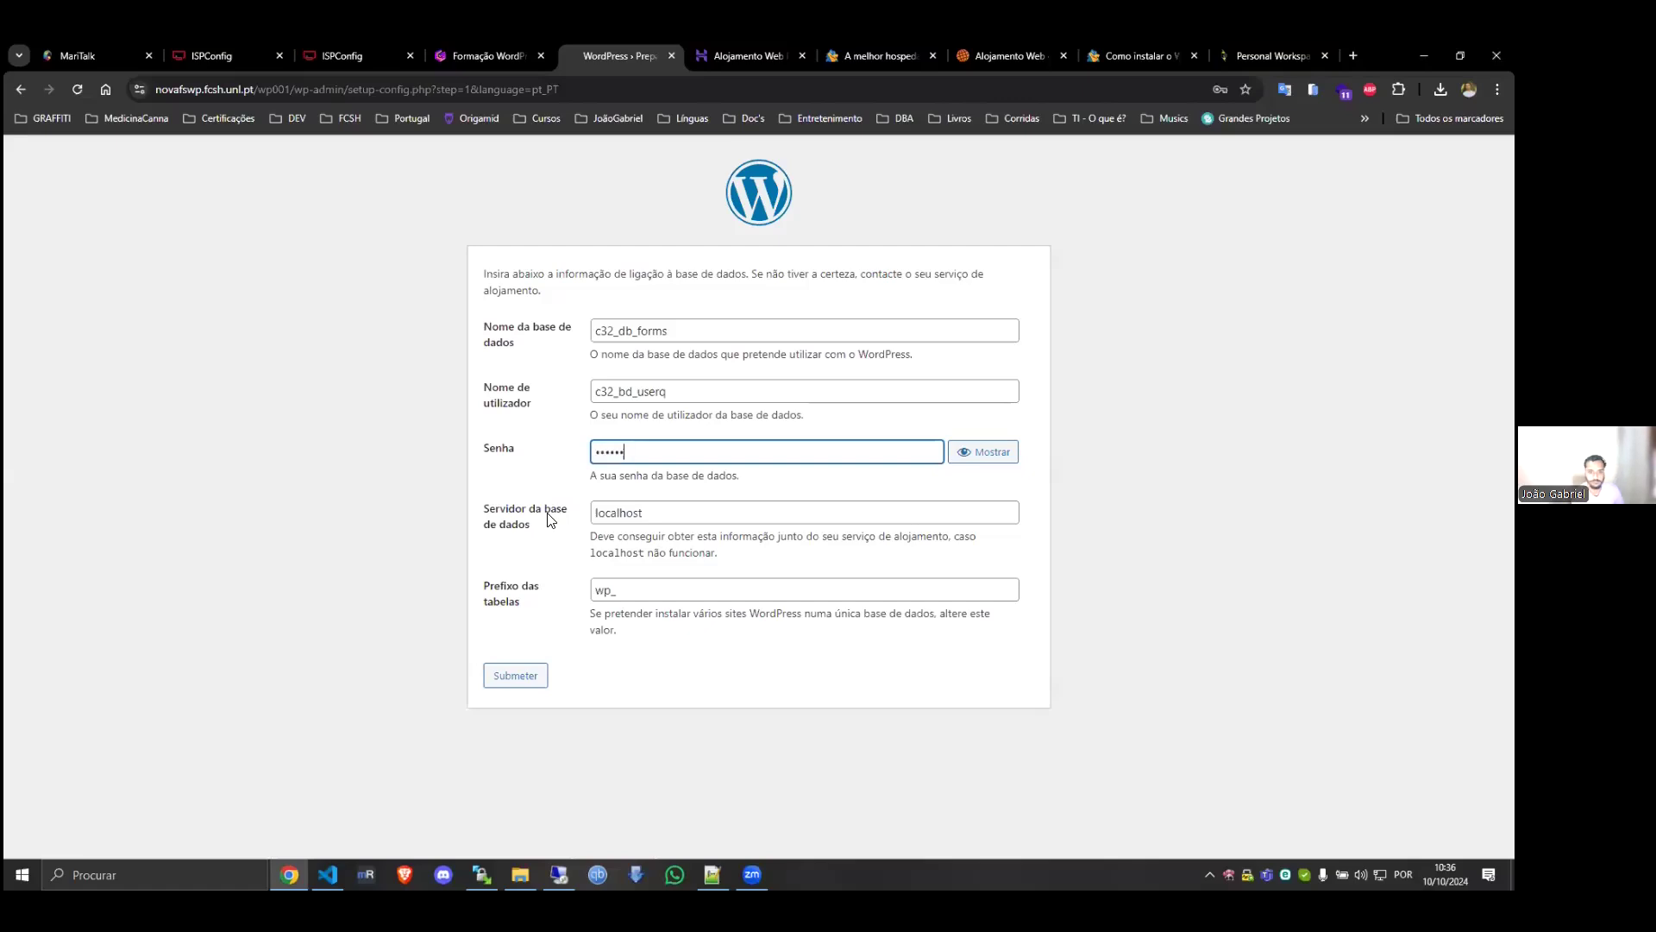
key("Tab")
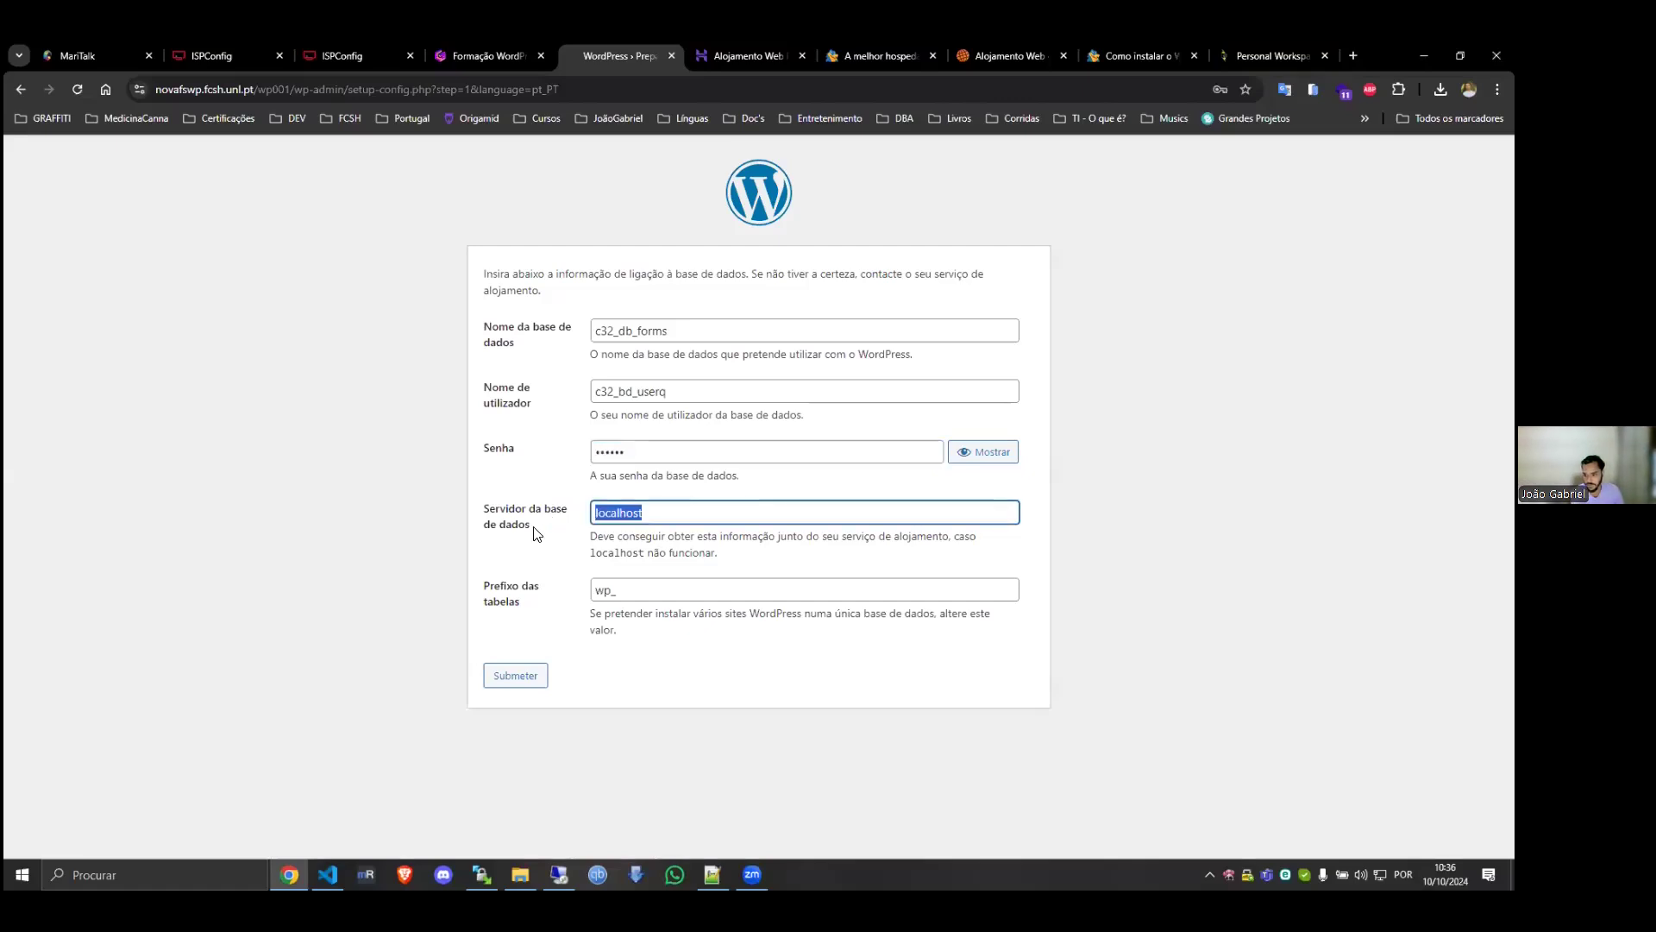
Step: Keep localhost as the server and retype the table prefix as wp_
left_click(694, 594)
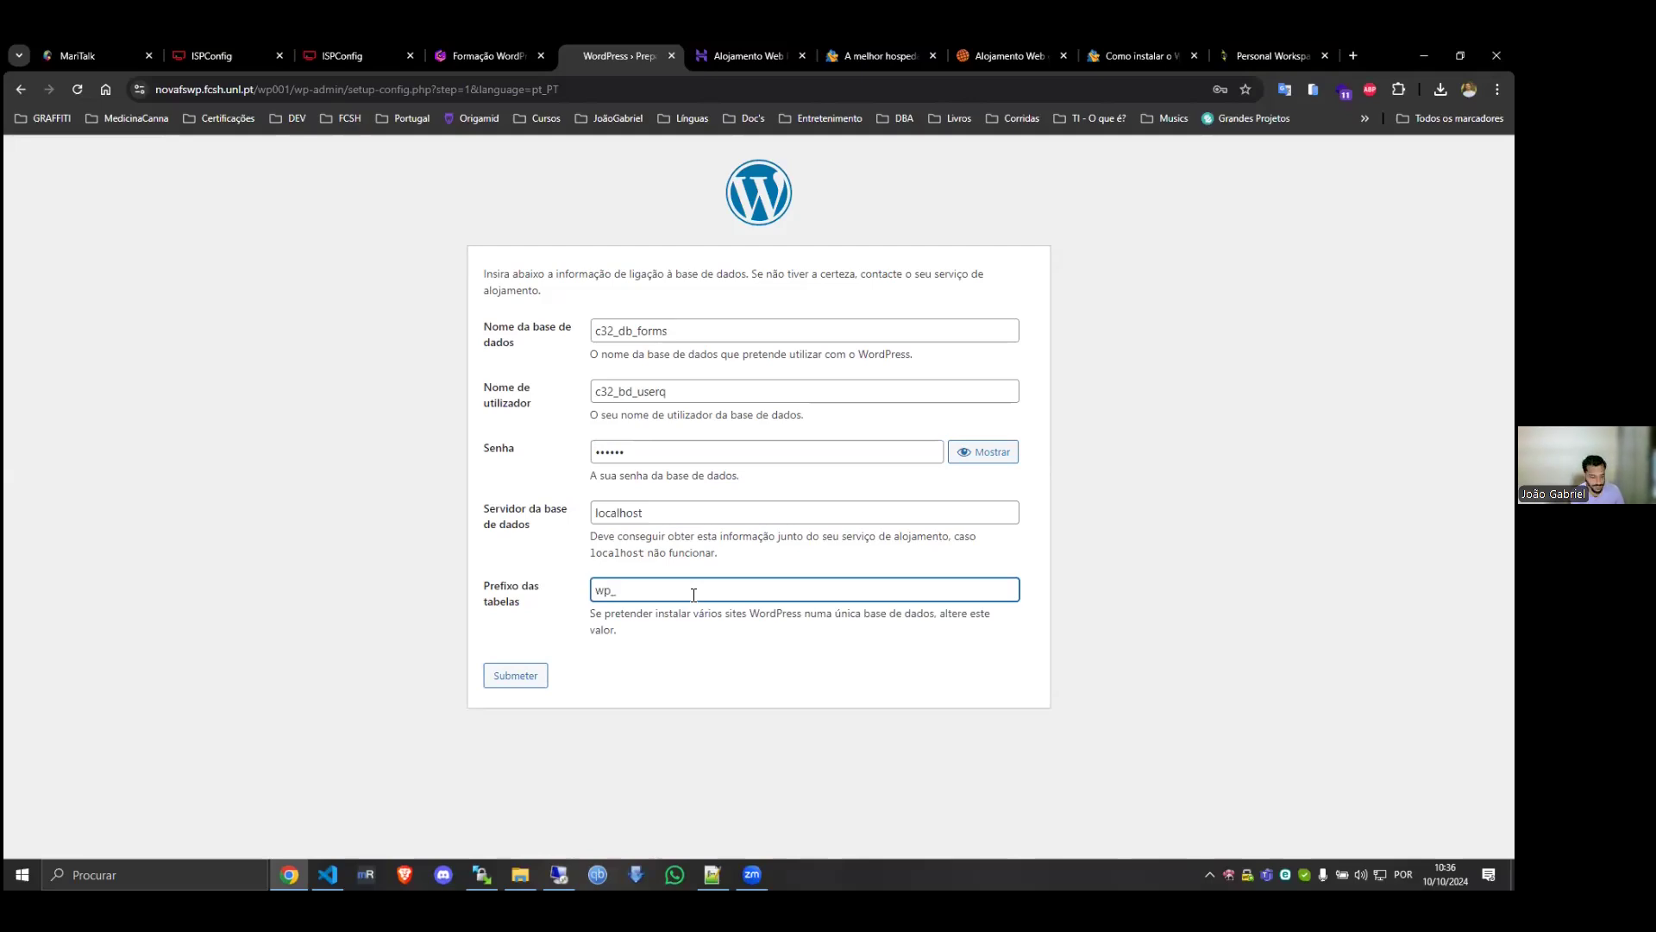
key("Left")
key("BackSpace")
key("BackSpace")
type("pq")
key("BackSpace")
type("w")
key("BackSpace")
key("BackSpace")
type("wp")
Step: Submit the connection details, go back, remove a stray 'q' from the username and resubmit
left_click(541, 678)
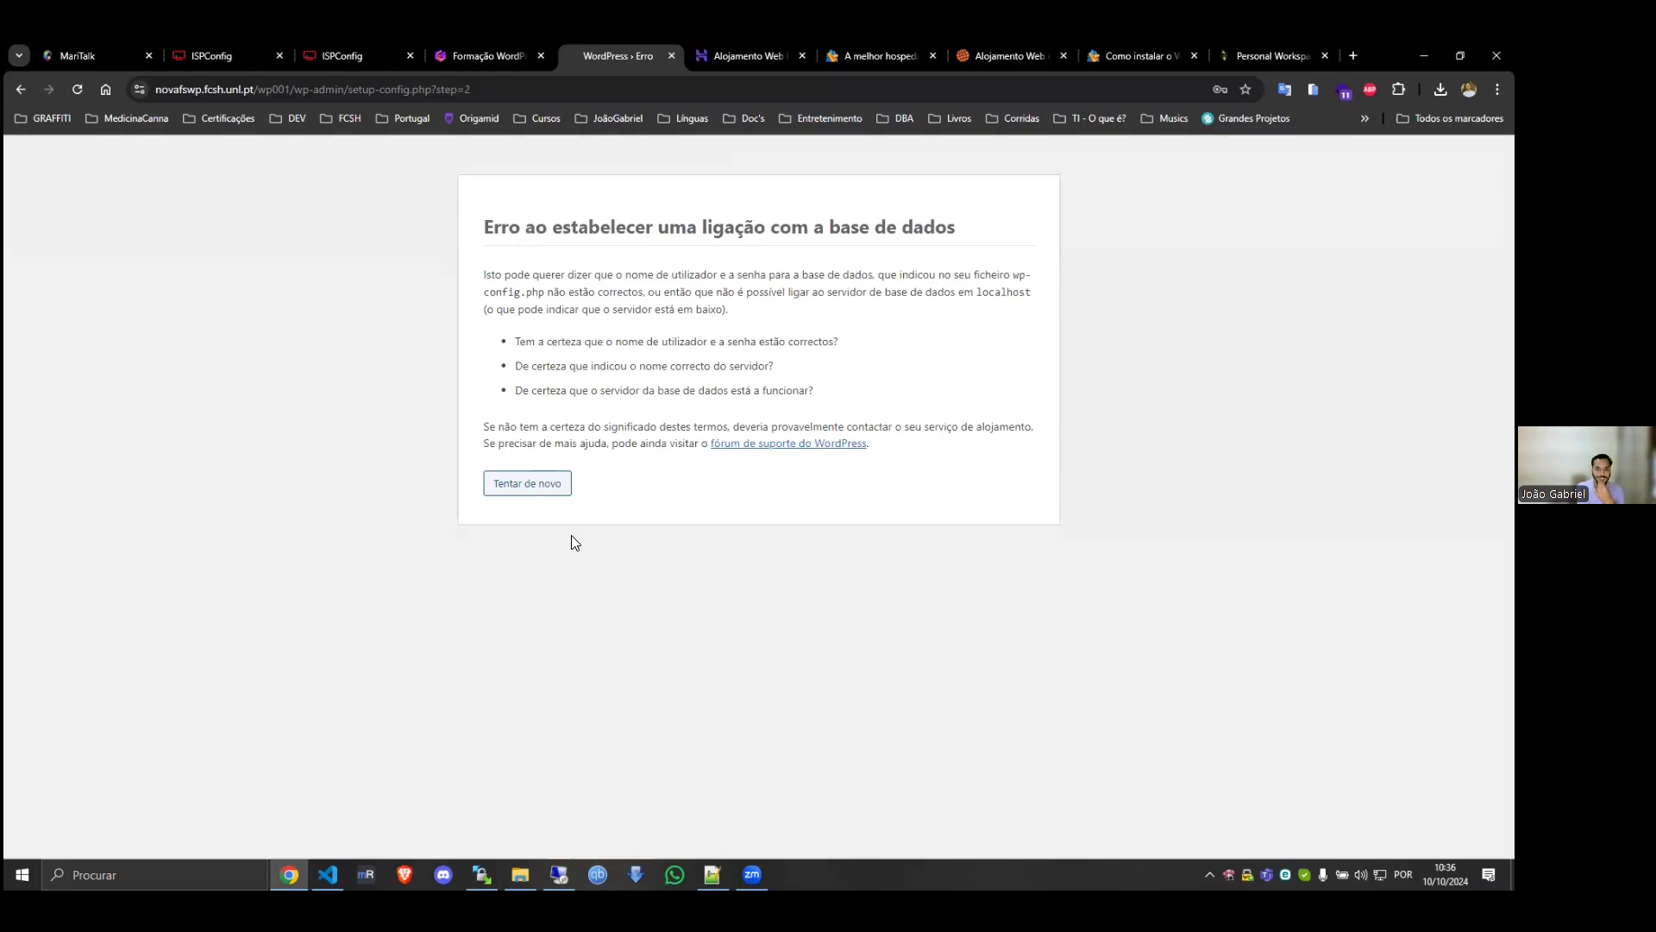
left_click(545, 485)
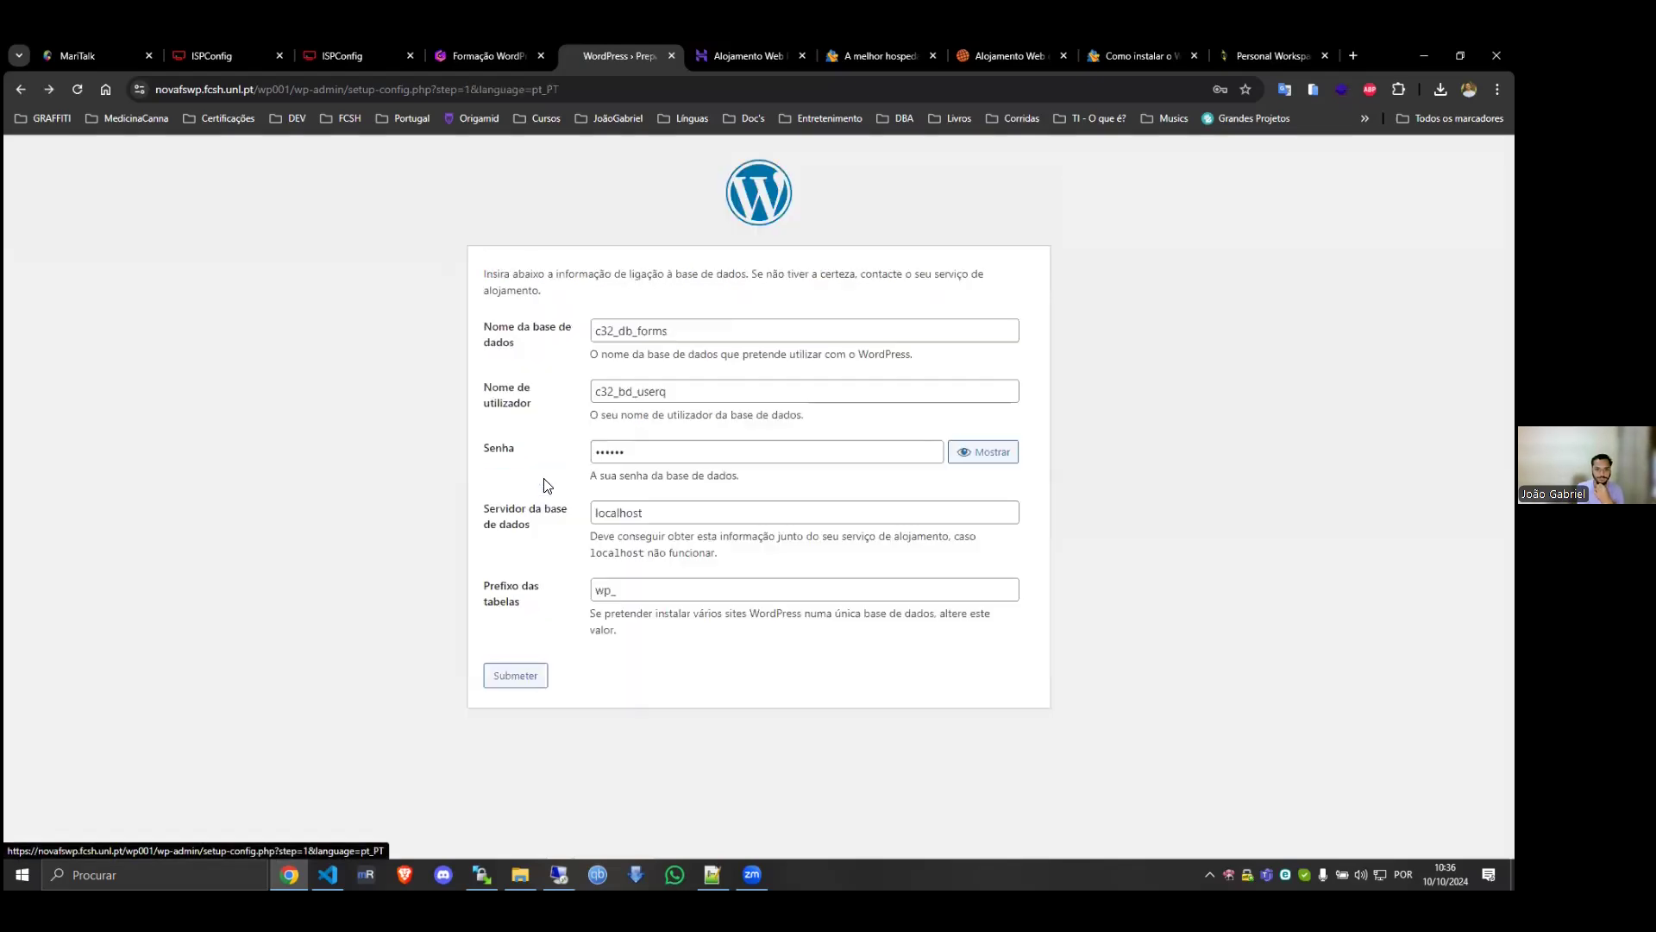
left_click(707, 393)
key("BackSpace")
left_click(595, 682)
left_click(543, 676)
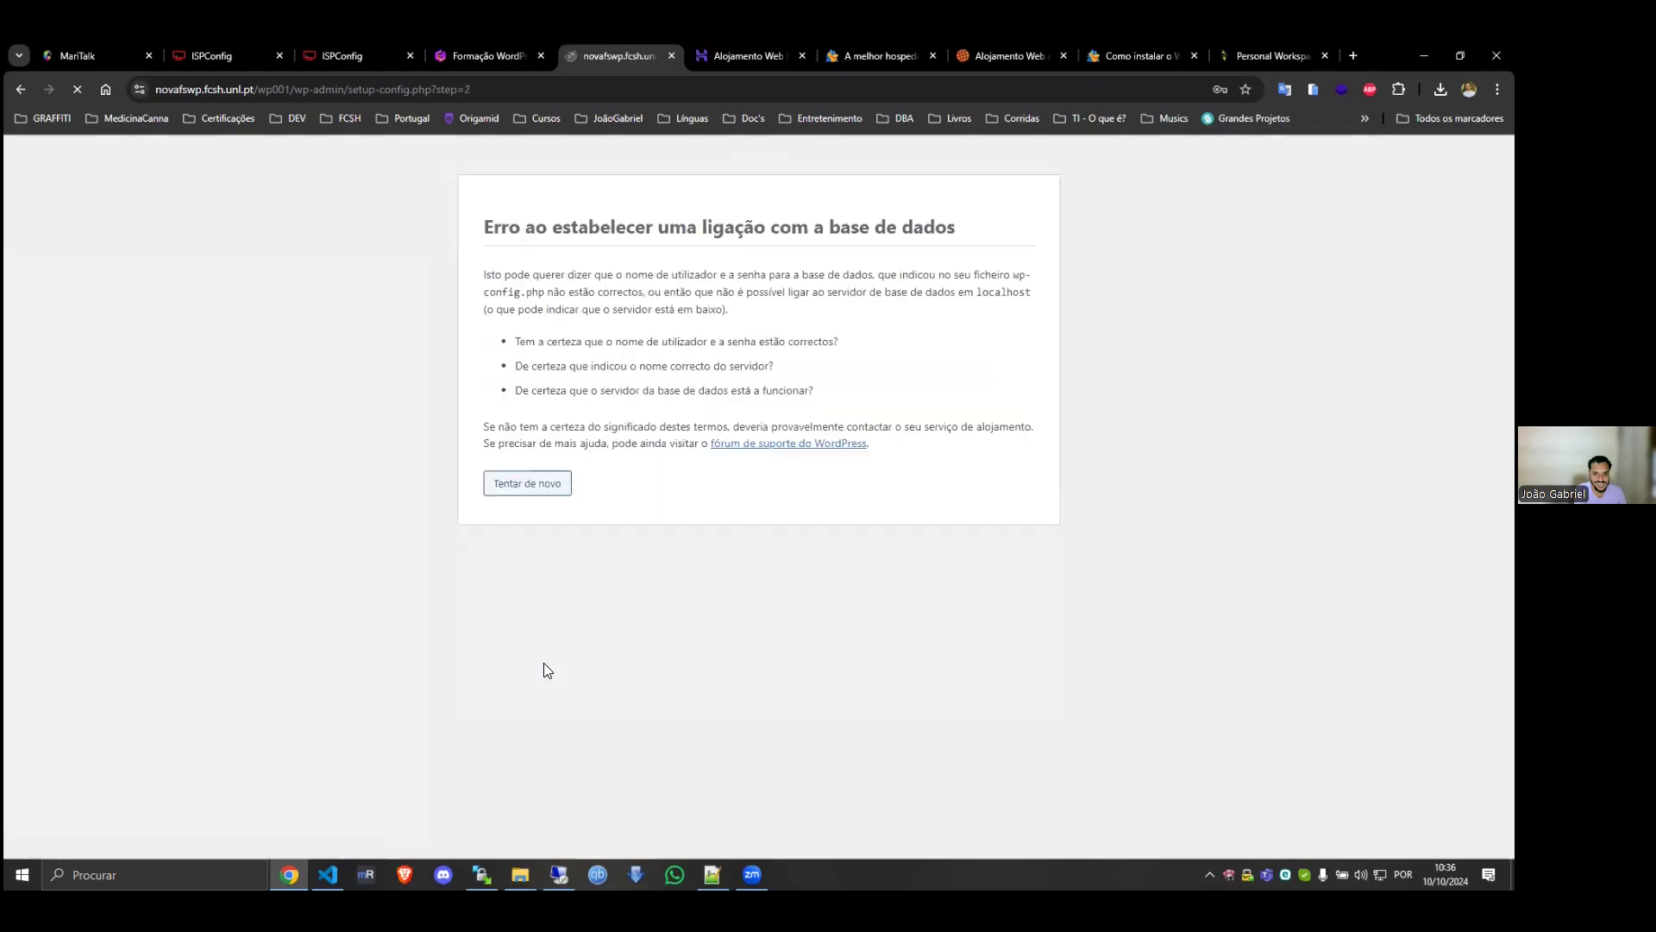
Step: Re-enter the full database password from the notes, adding the missing characters, and submit again
left_click(548, 484)
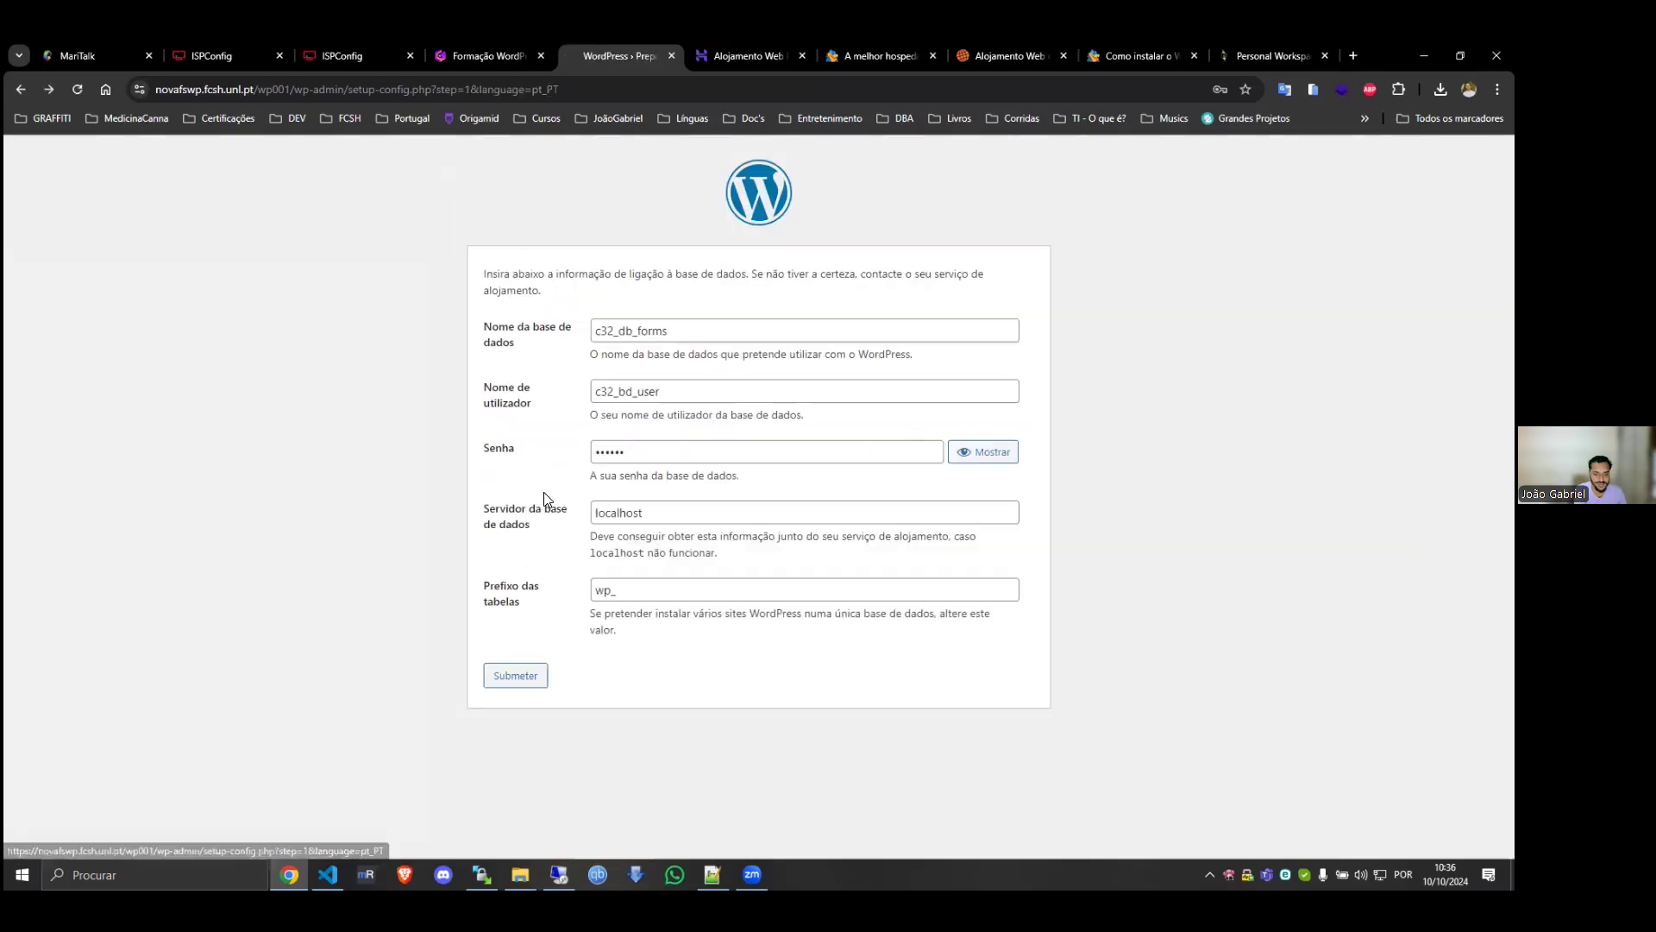
left_click(328, 873)
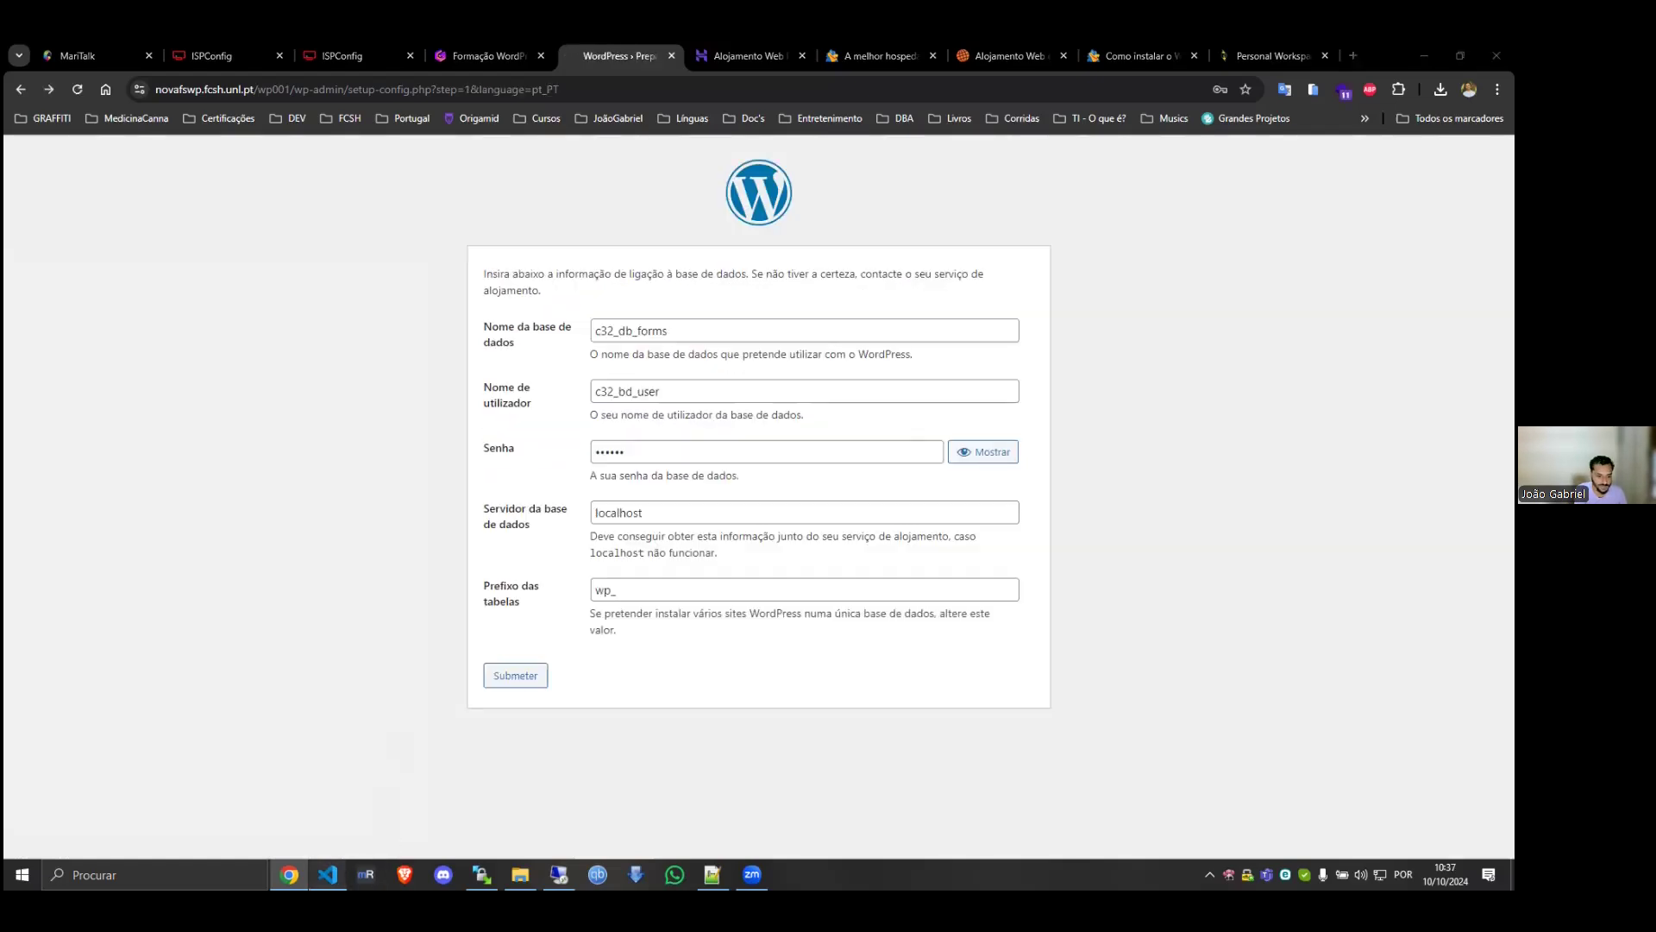
left_click_drag(212, 502, 157, 500)
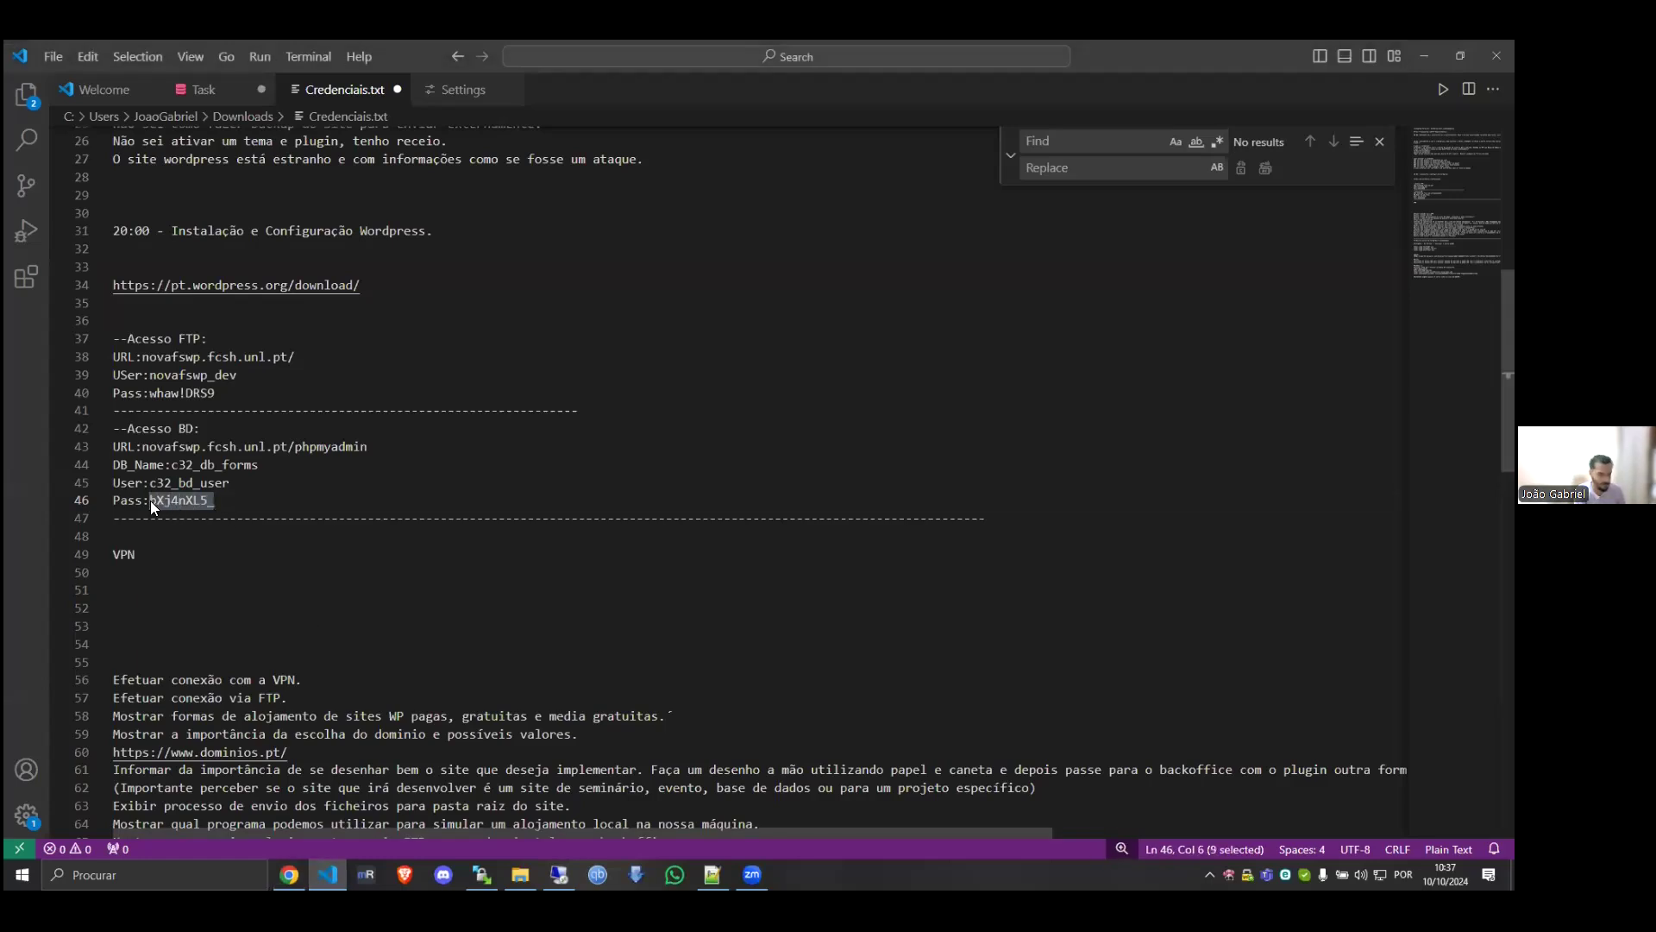
key("ctrl+c")
key("alt+Tab")
left_click(712, 450)
key("ctrl+v")
type("•••")
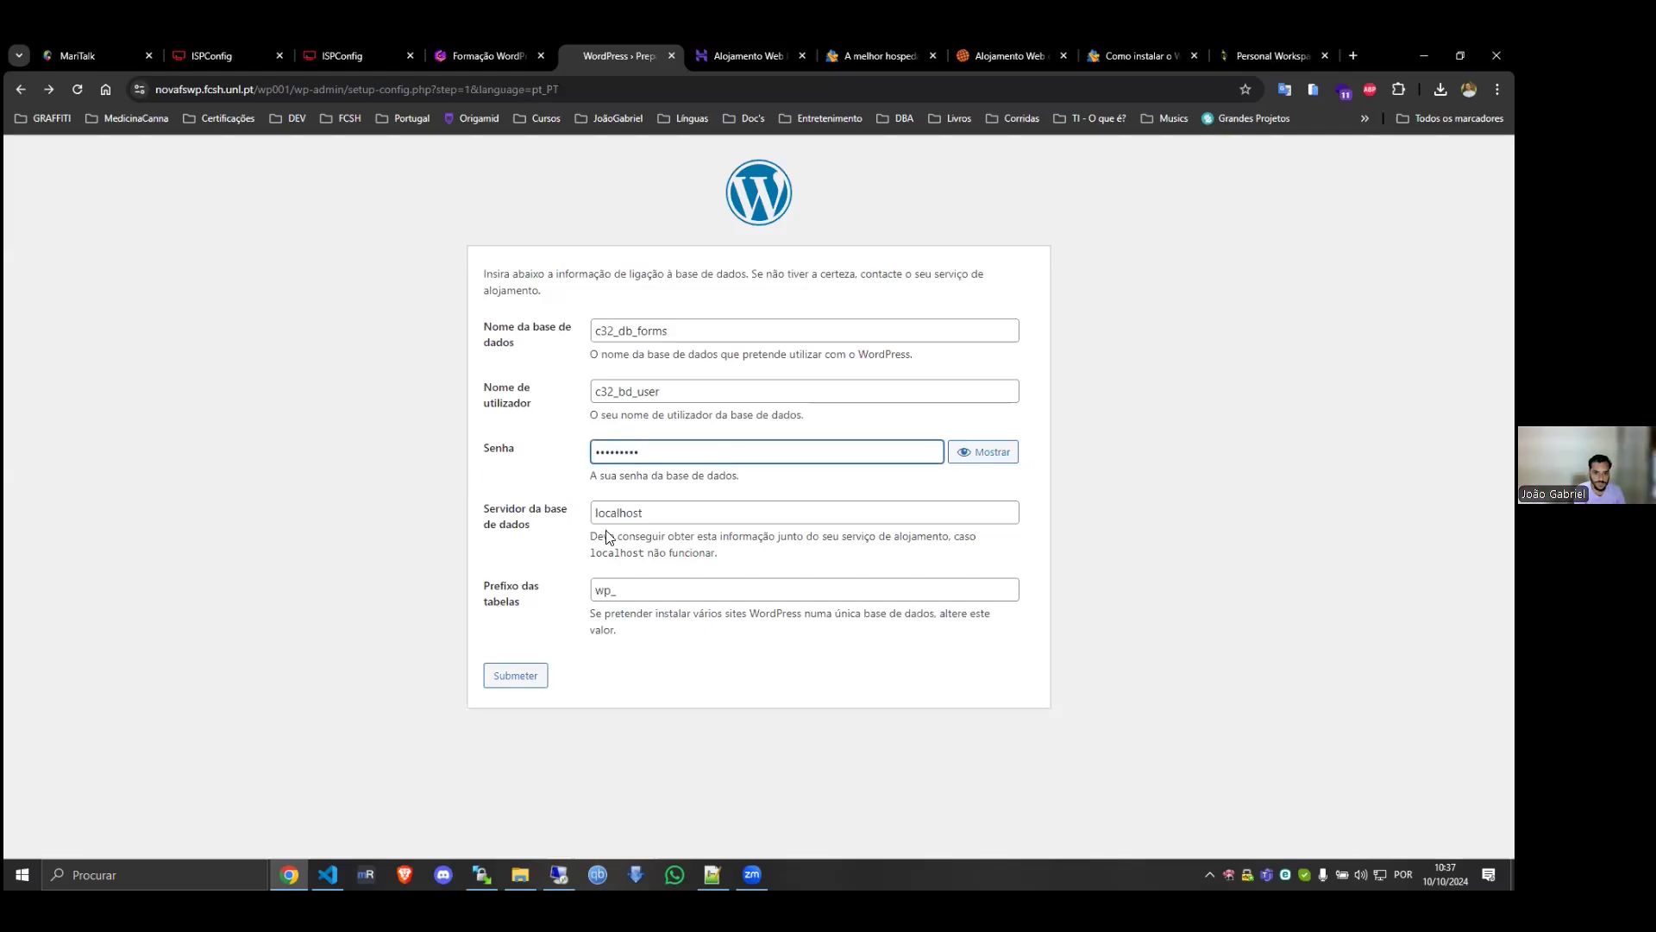
left_click(537, 677)
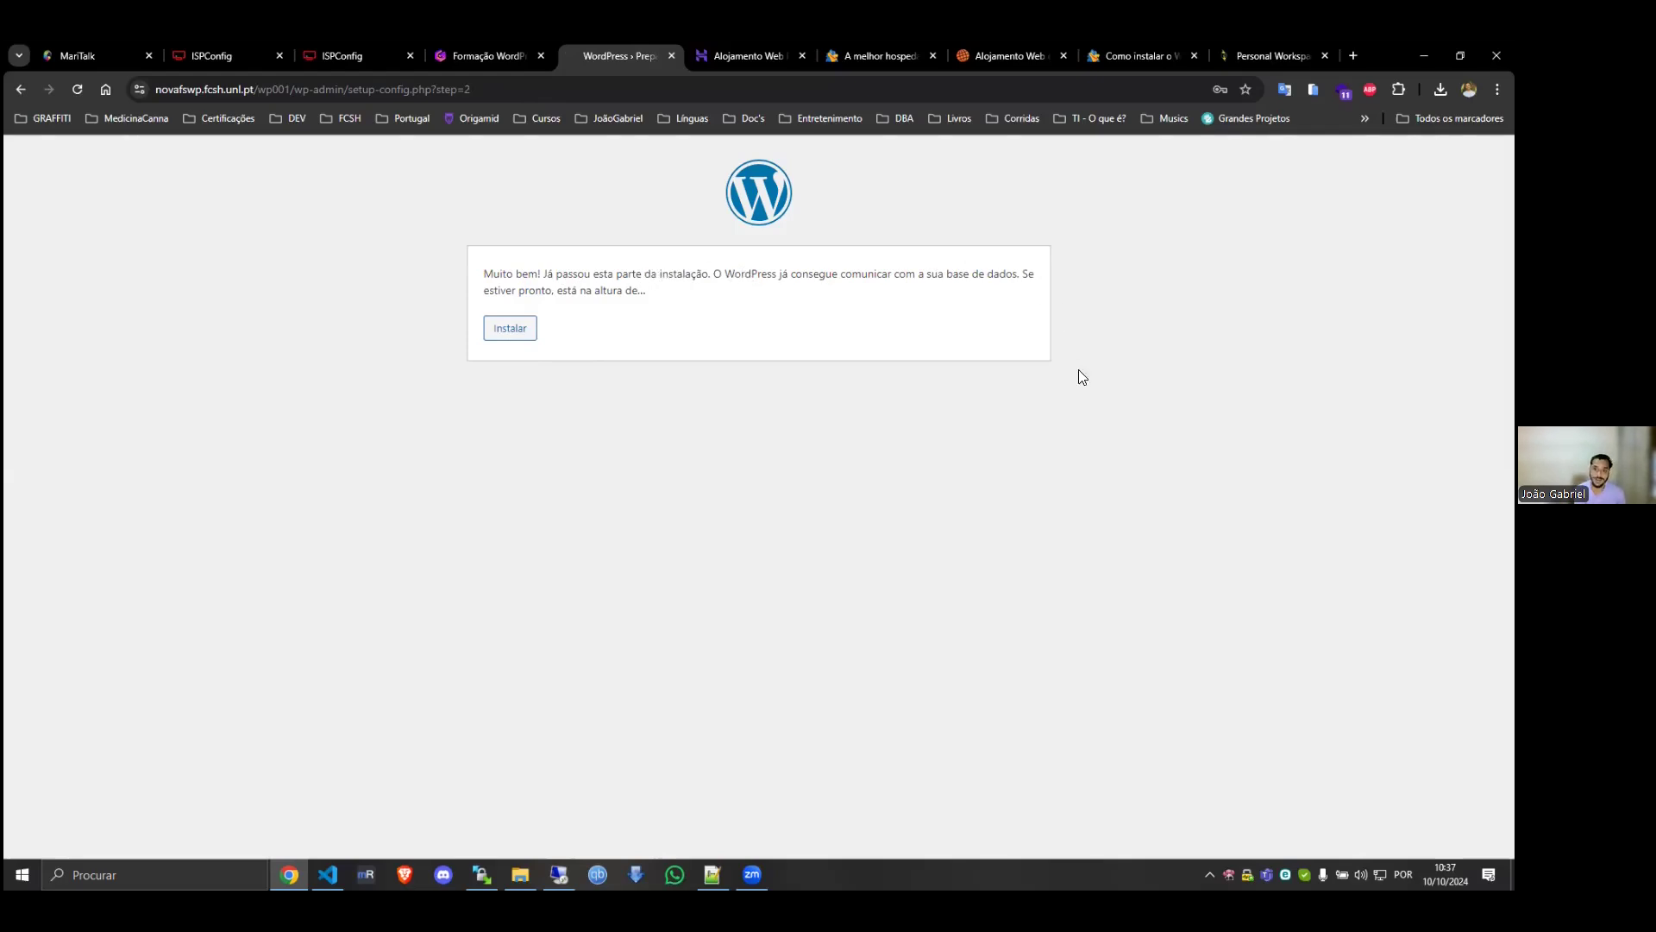
Step: Start the installation and enter the site title 'Projeto de Dados Lisboa'
left_click(512, 328)
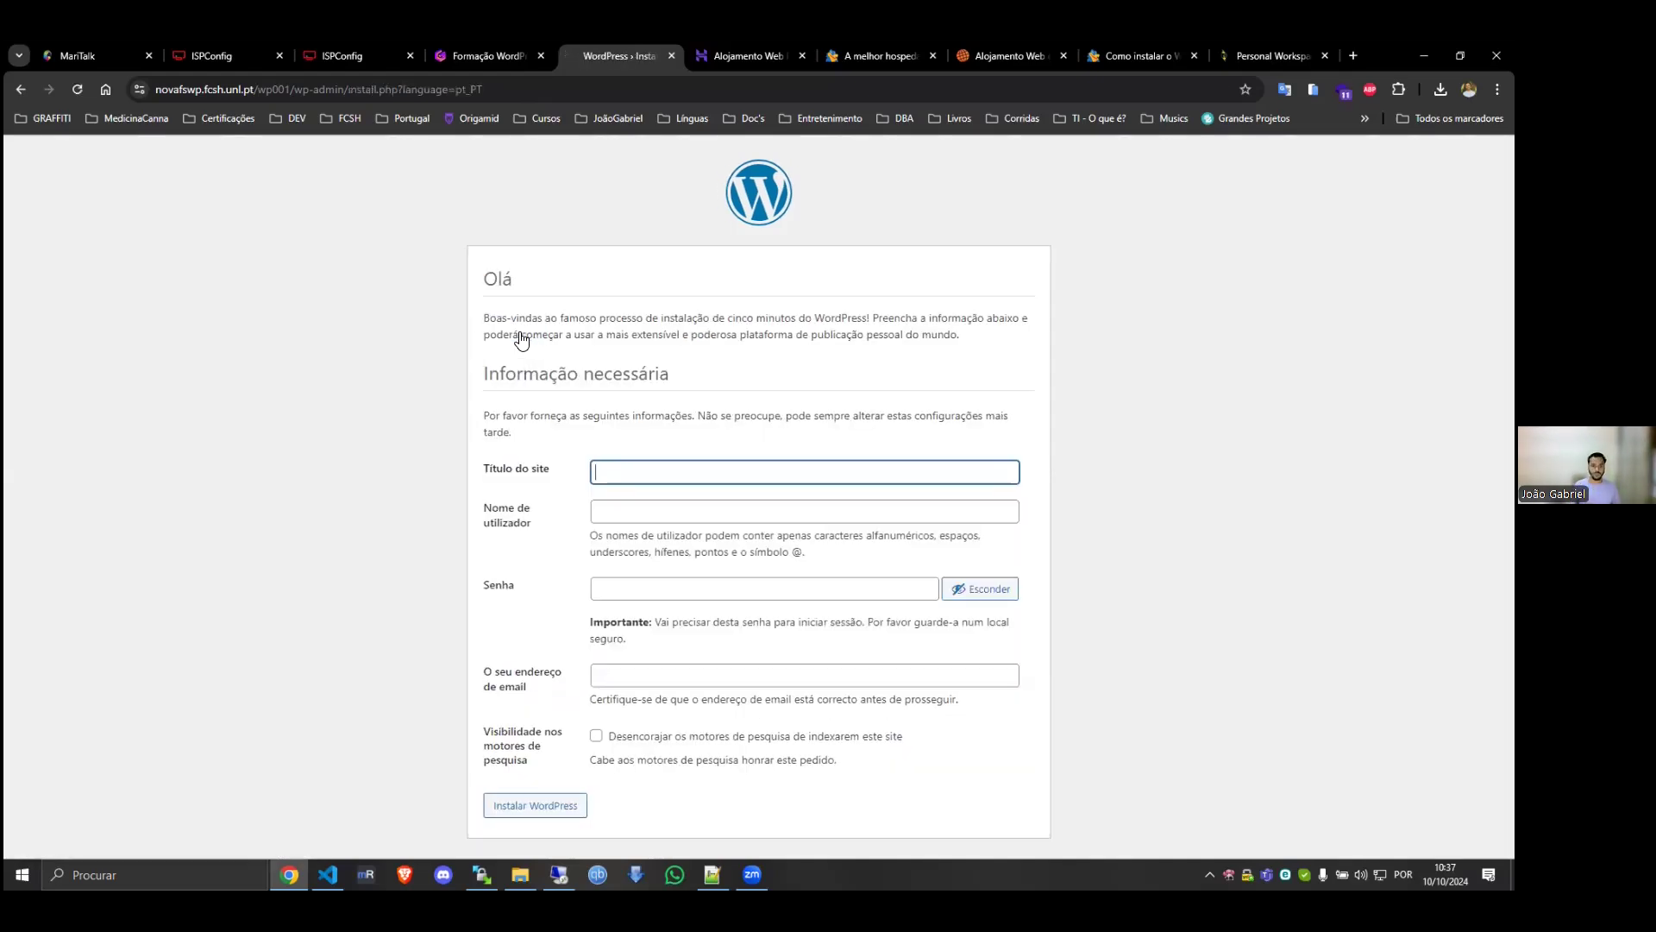
left_click(778, 463)
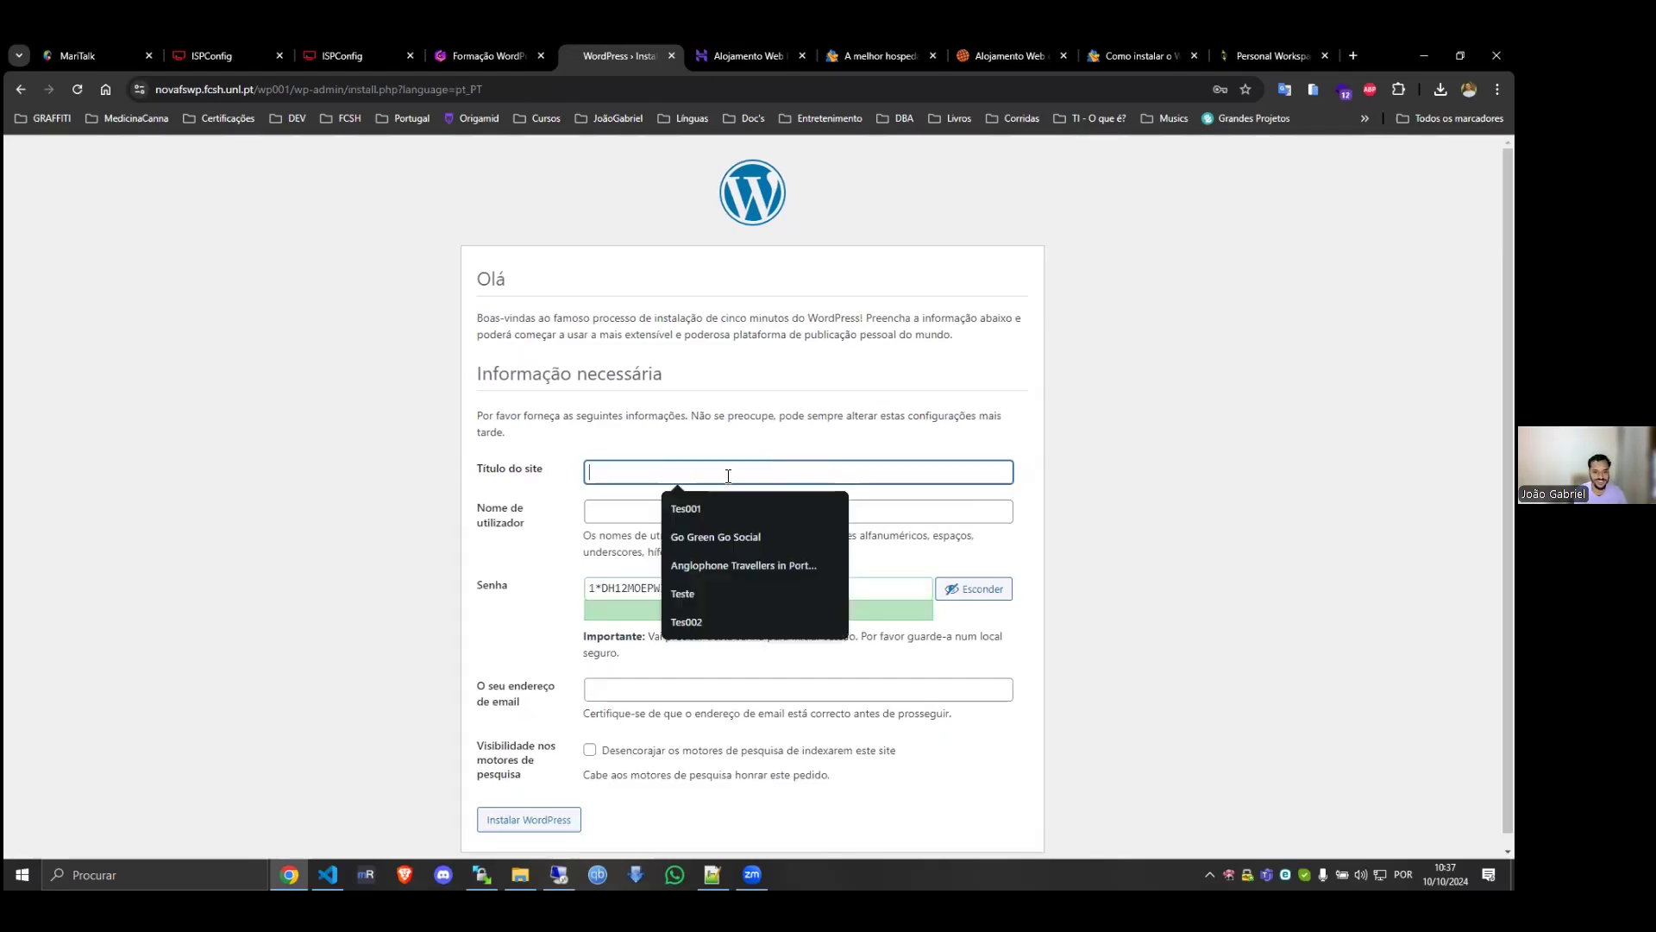
scroll(728, 476, "down", 1)
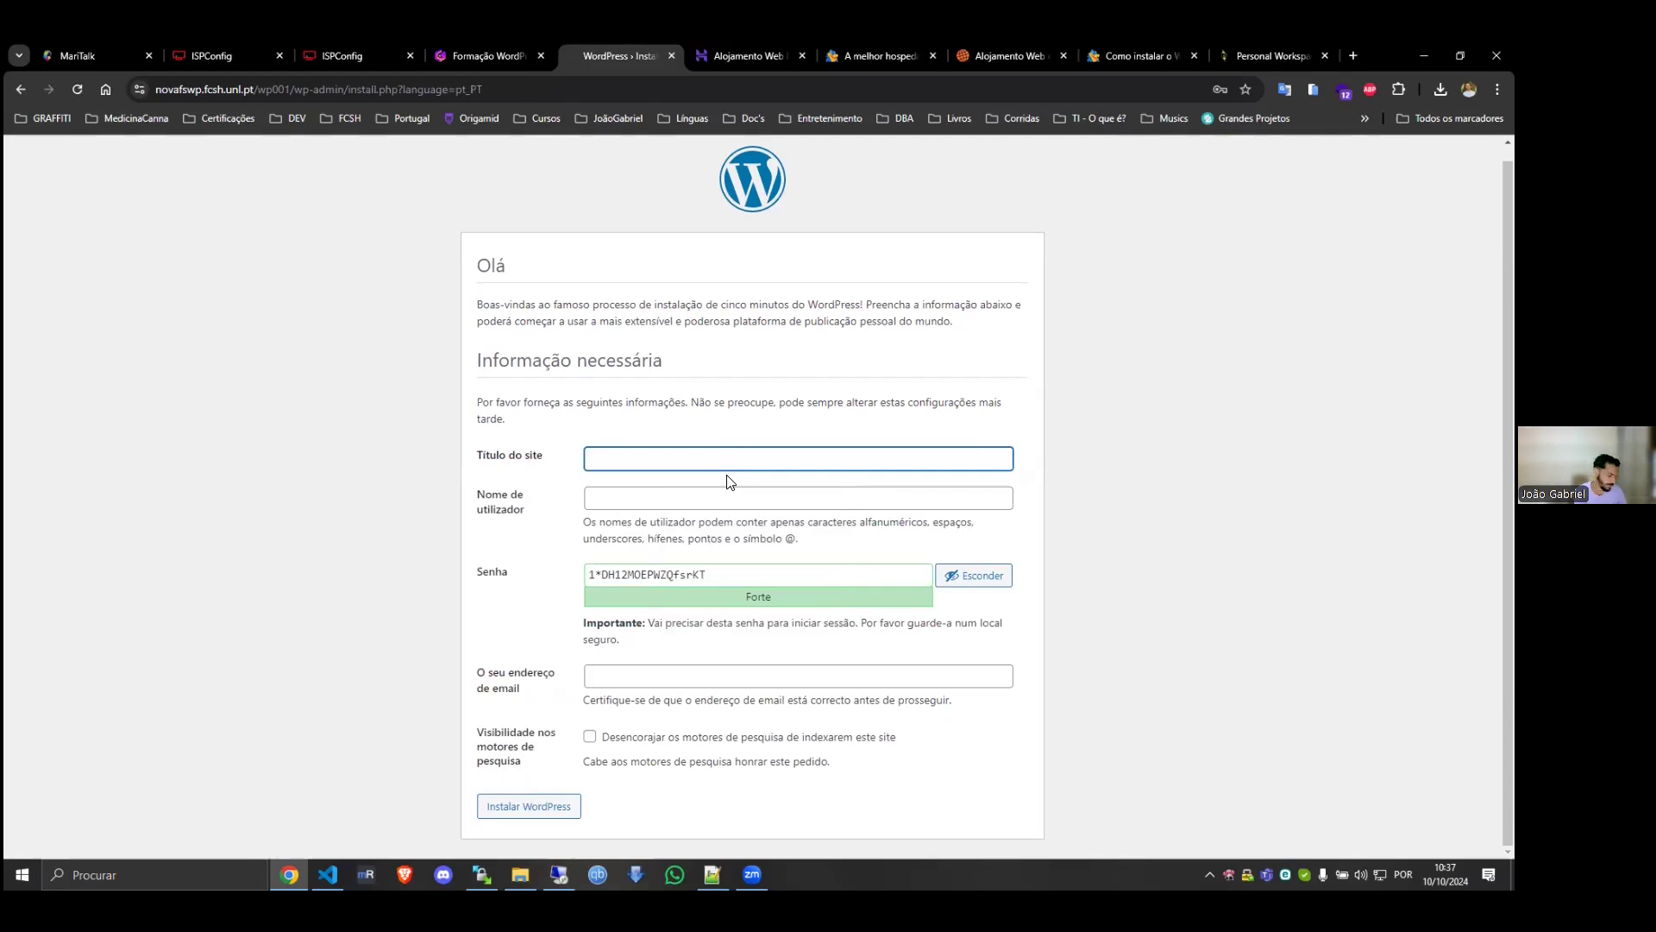
scroll(728, 479, "up", 1)
scroll(728, 476, "down", 1)
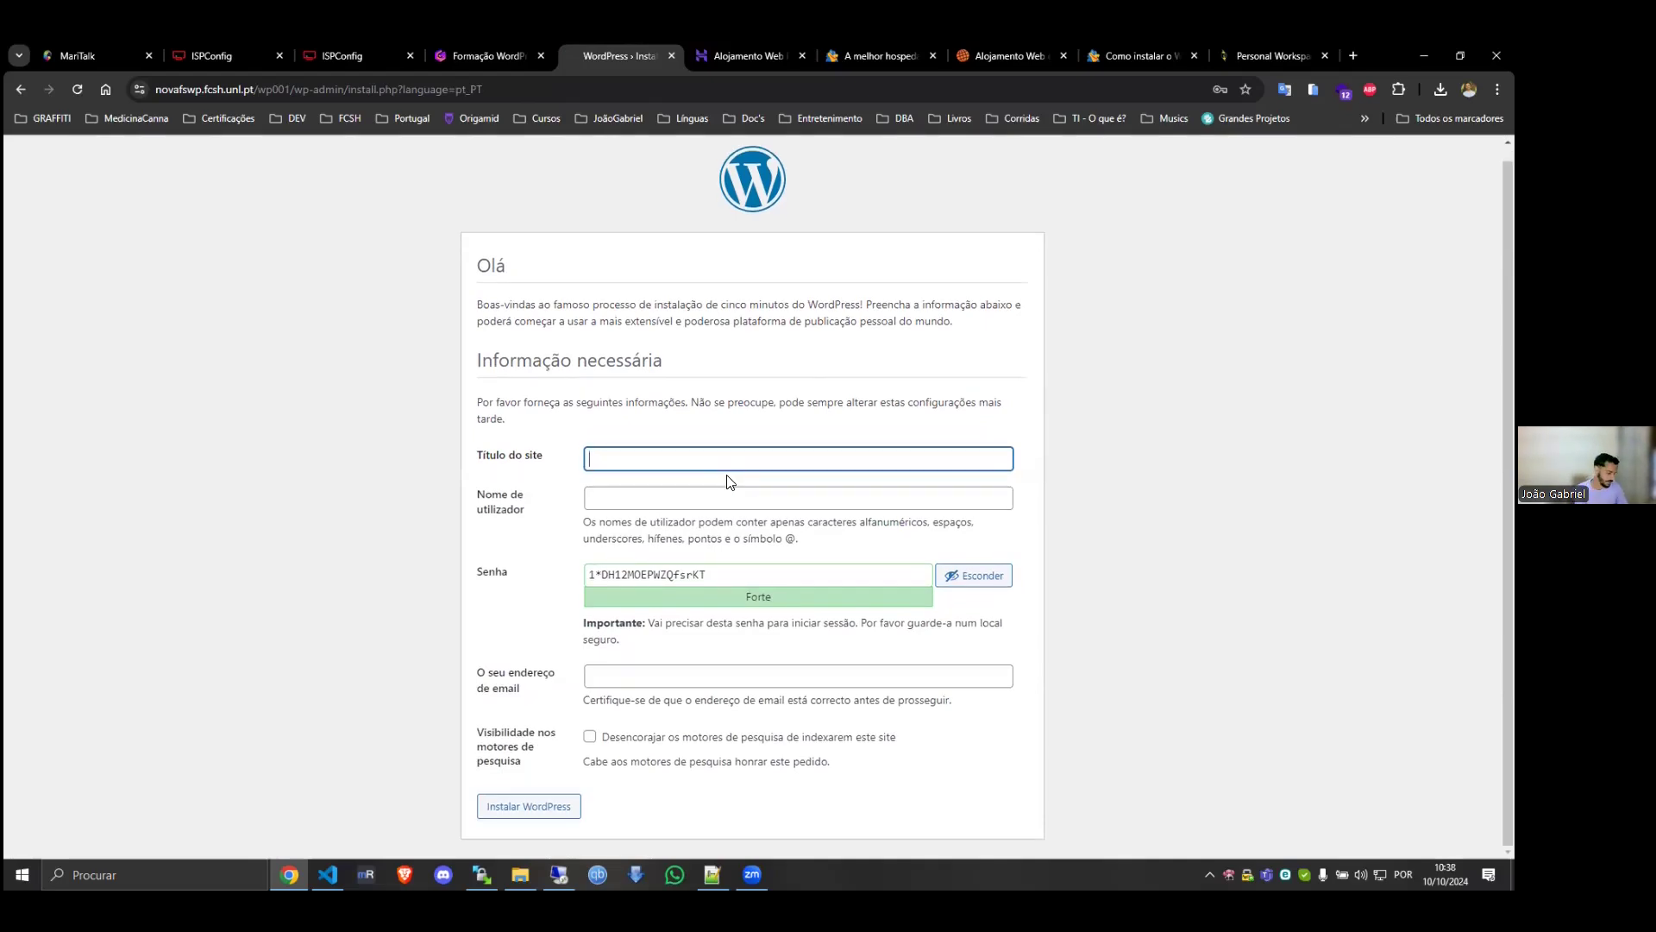
type("Projeto de Dados Lib")
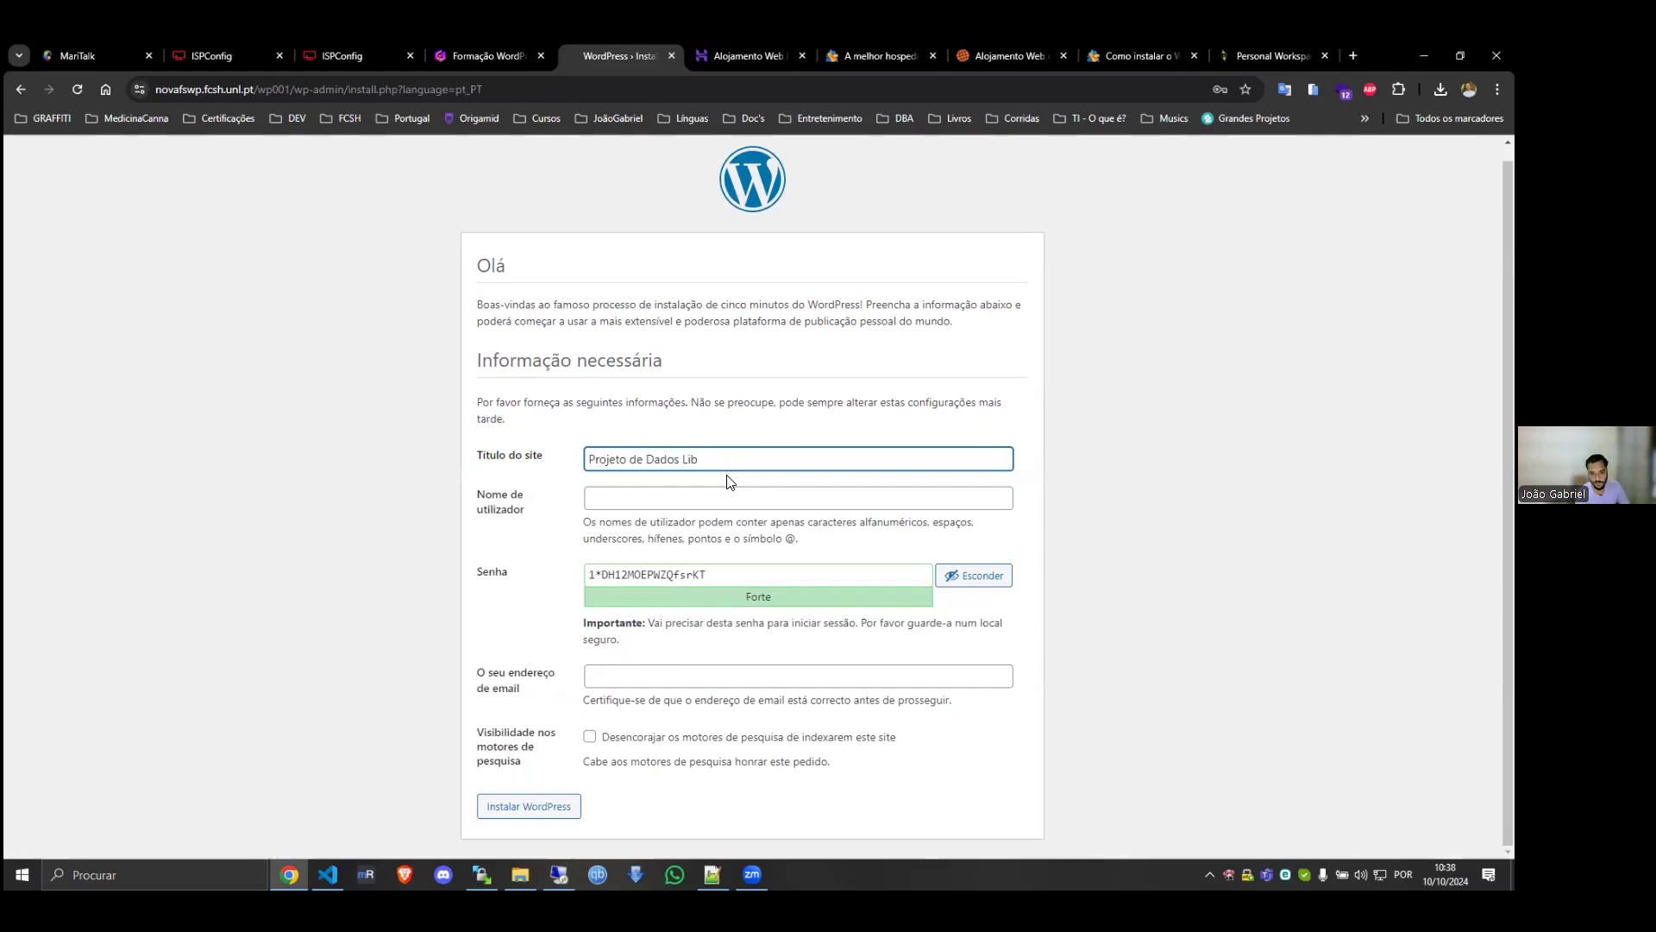
key("BackSpace")
type("sboa")
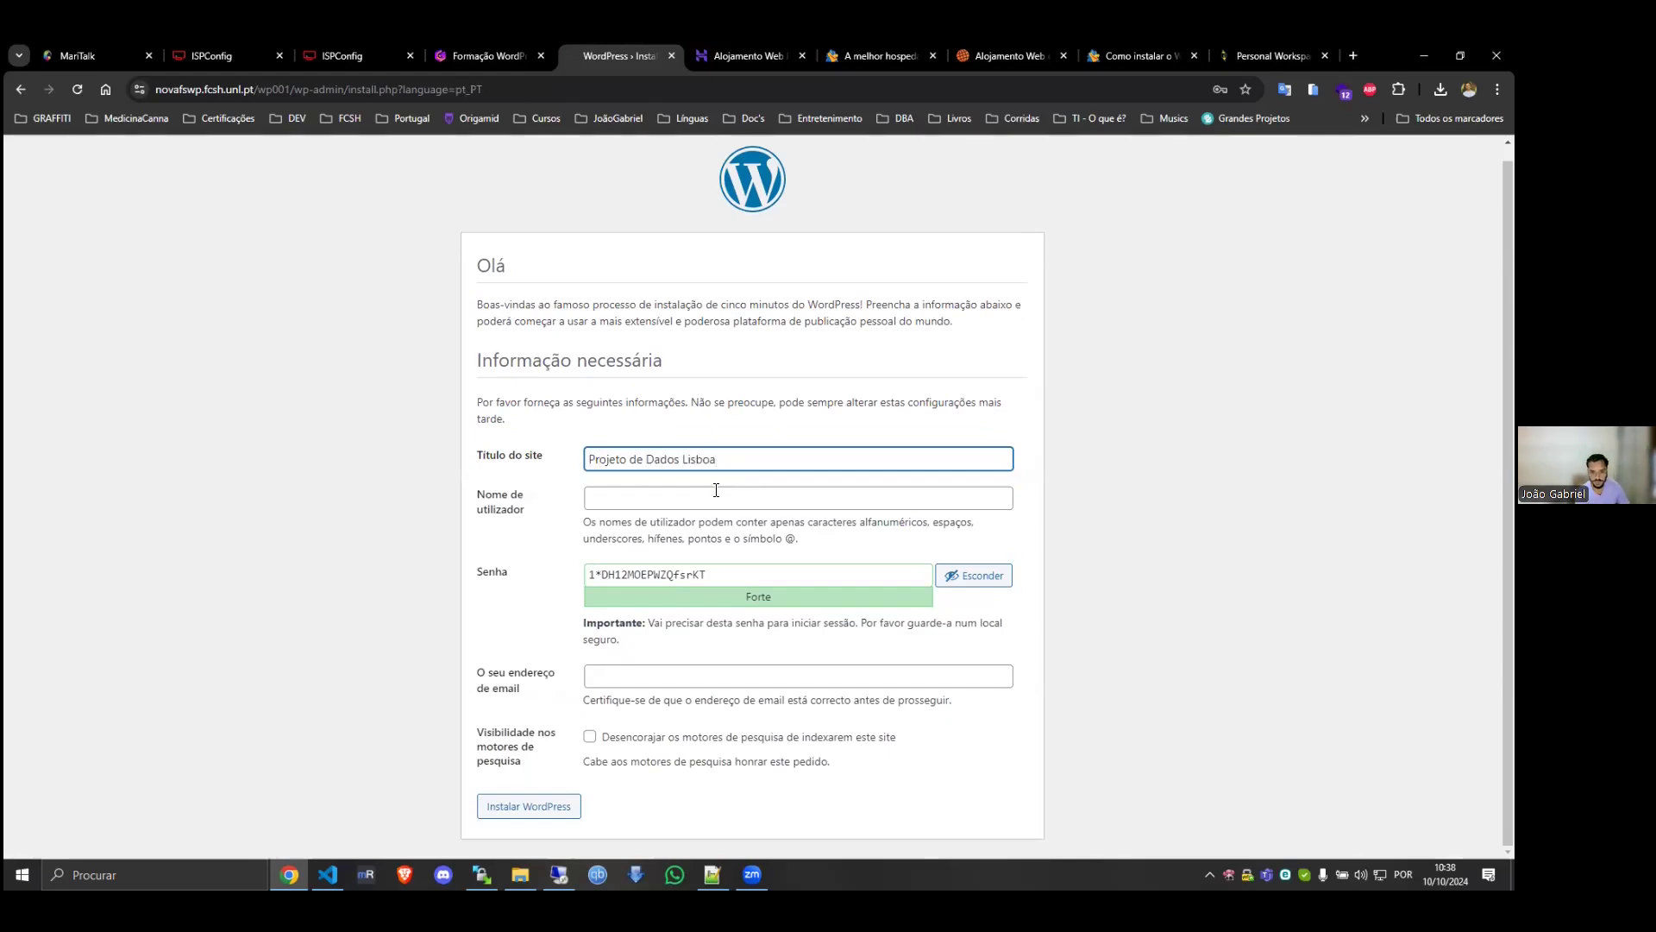
Step: Set the admin username to dev_admin, replacing the initially typed 'admin'
left_click(714, 495)
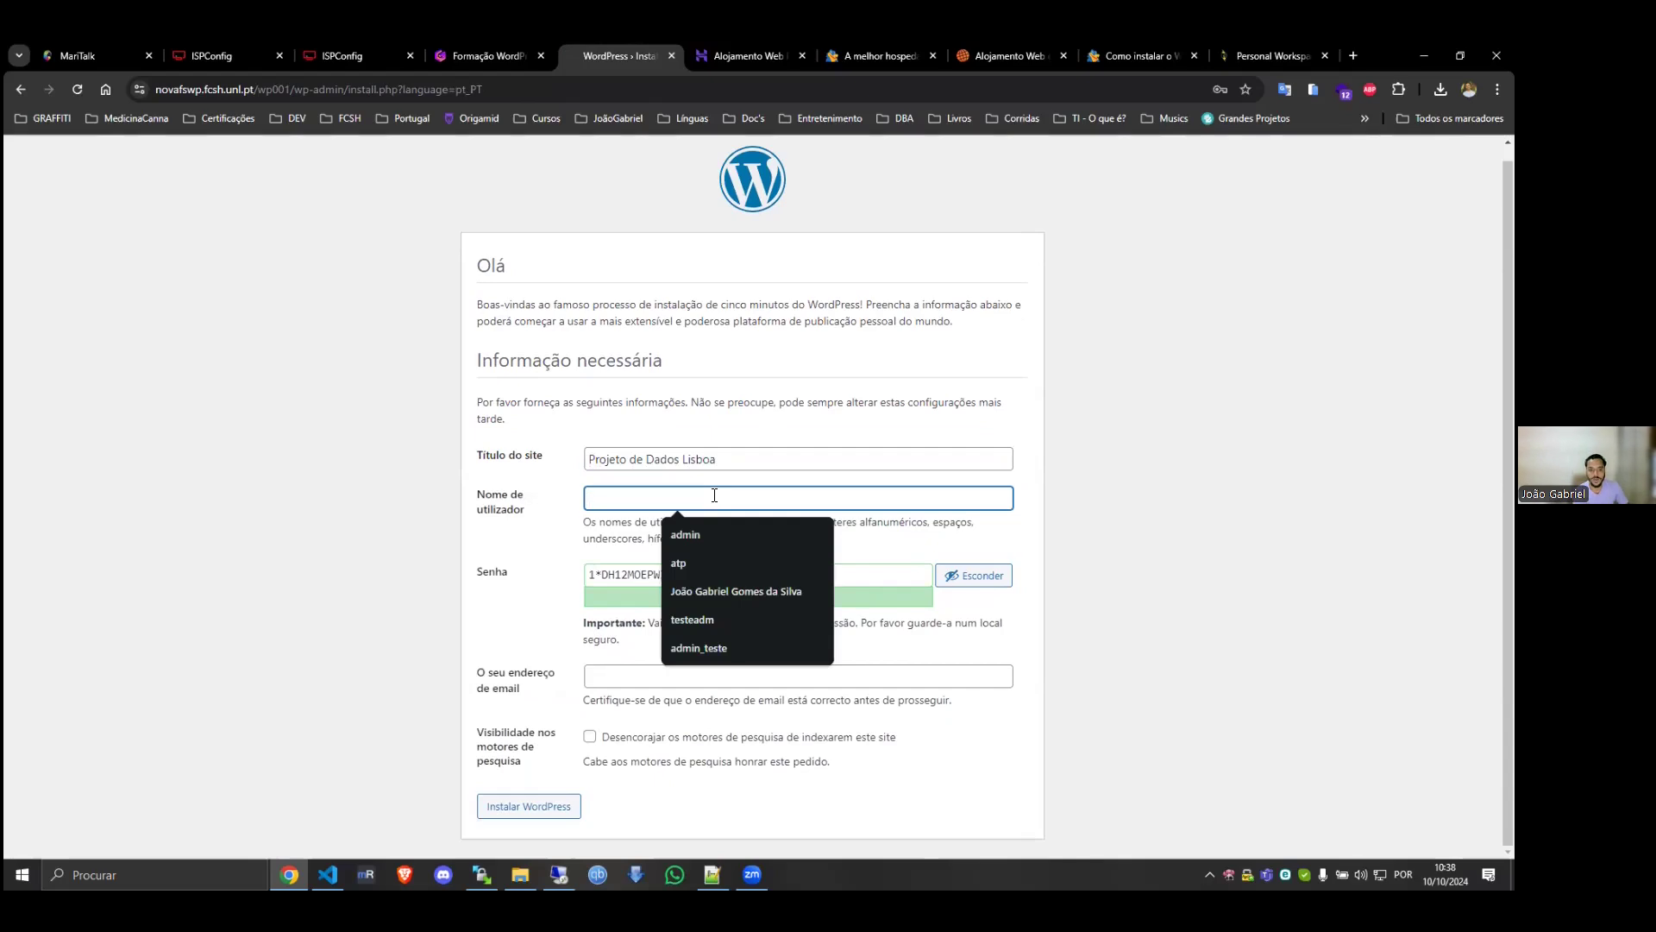
type("admin")
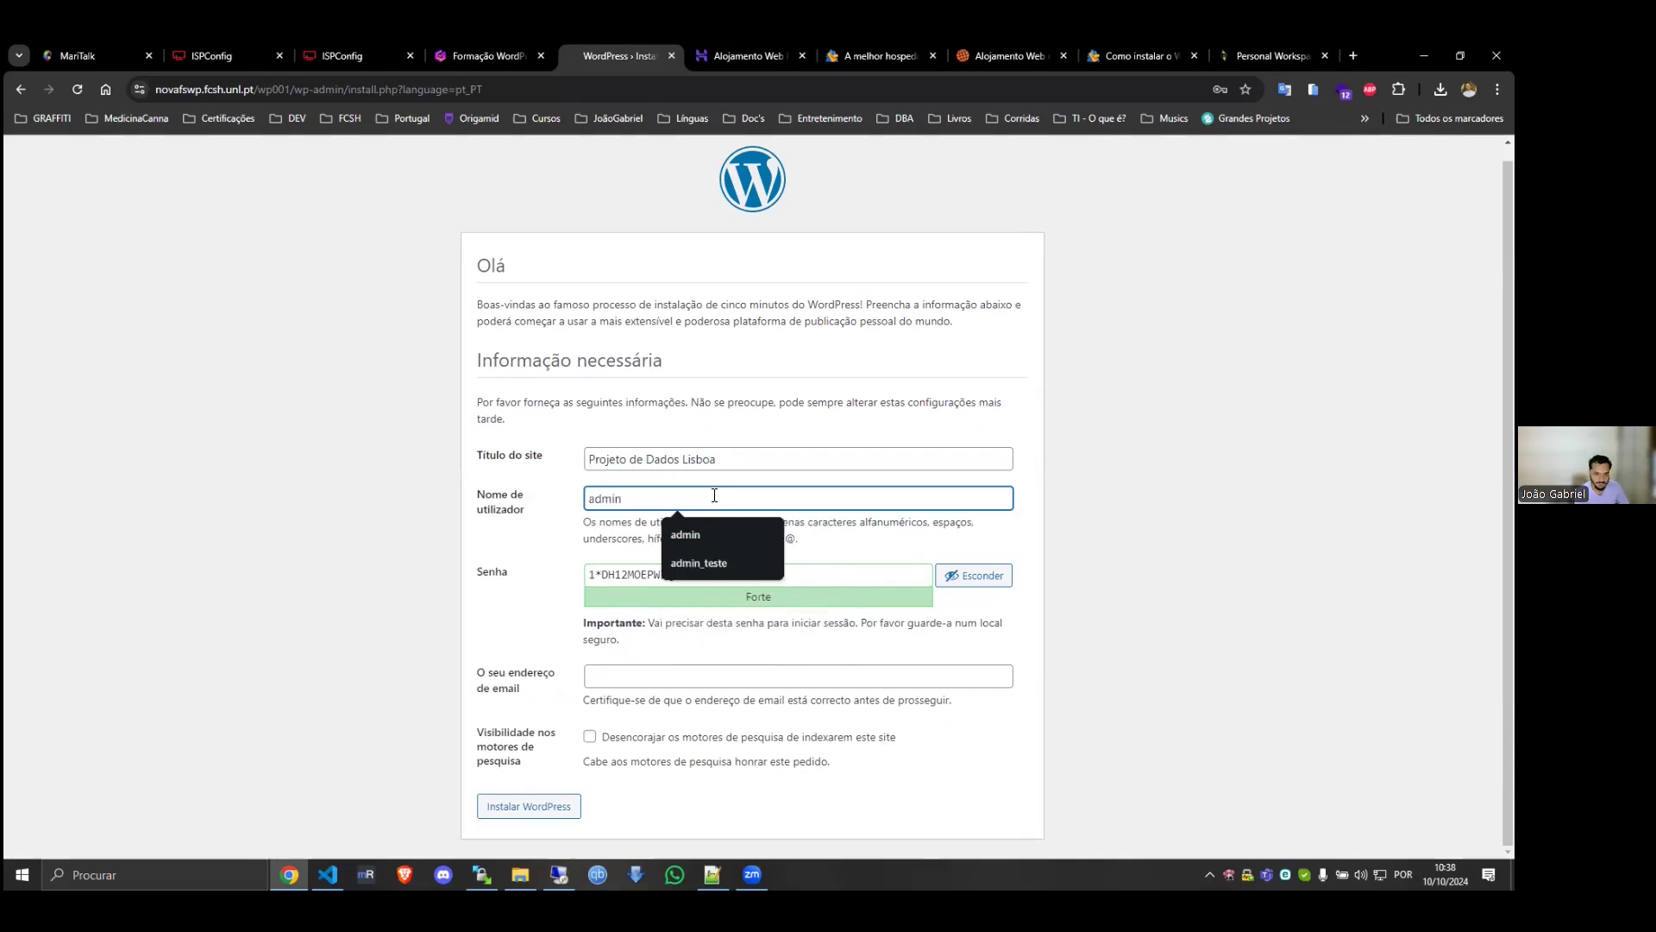
key("ctrl+a")
key("BackSpace")
type("dev_admin")
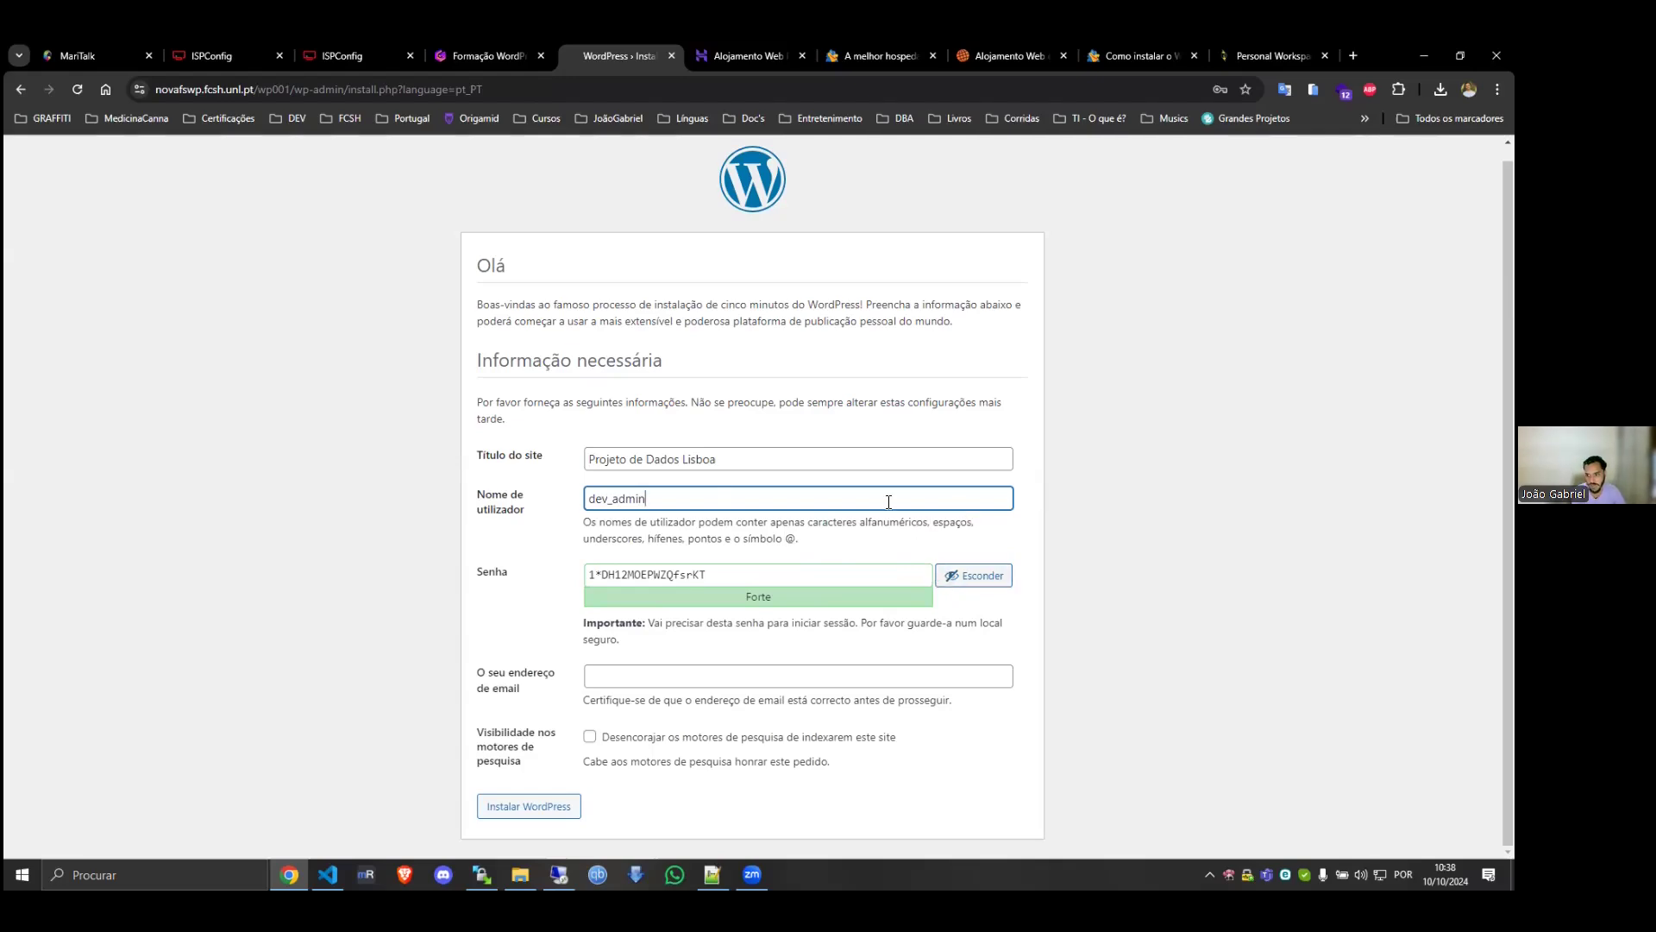
left_click_drag(700, 495, 499, 518)
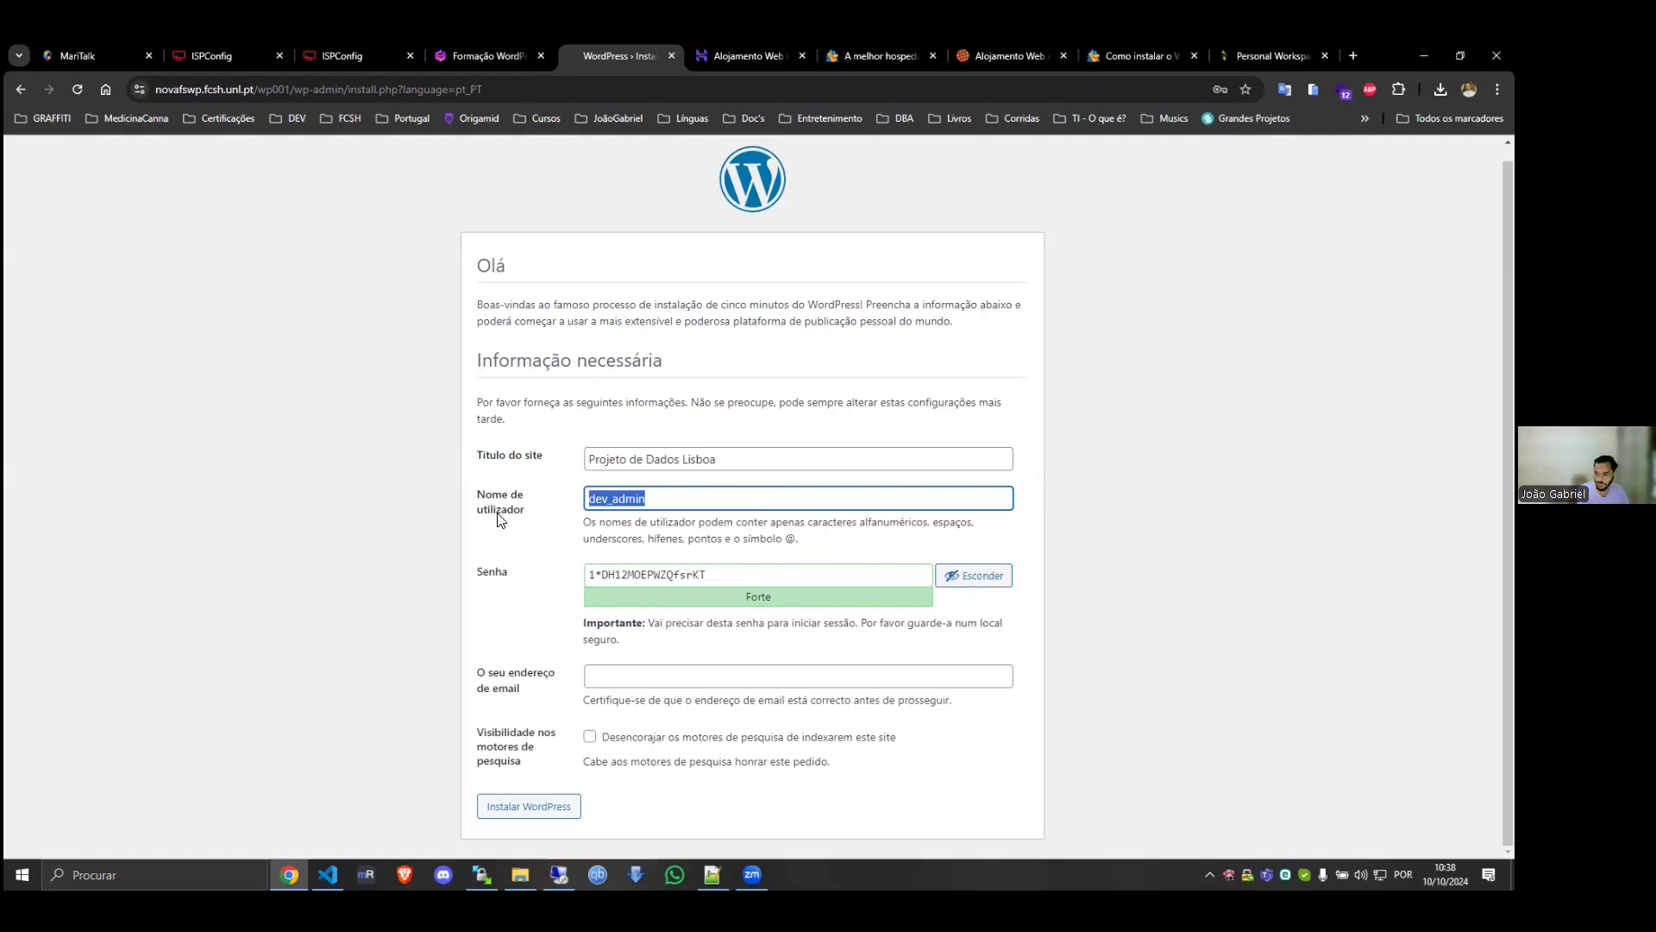
left_click(811, 577)
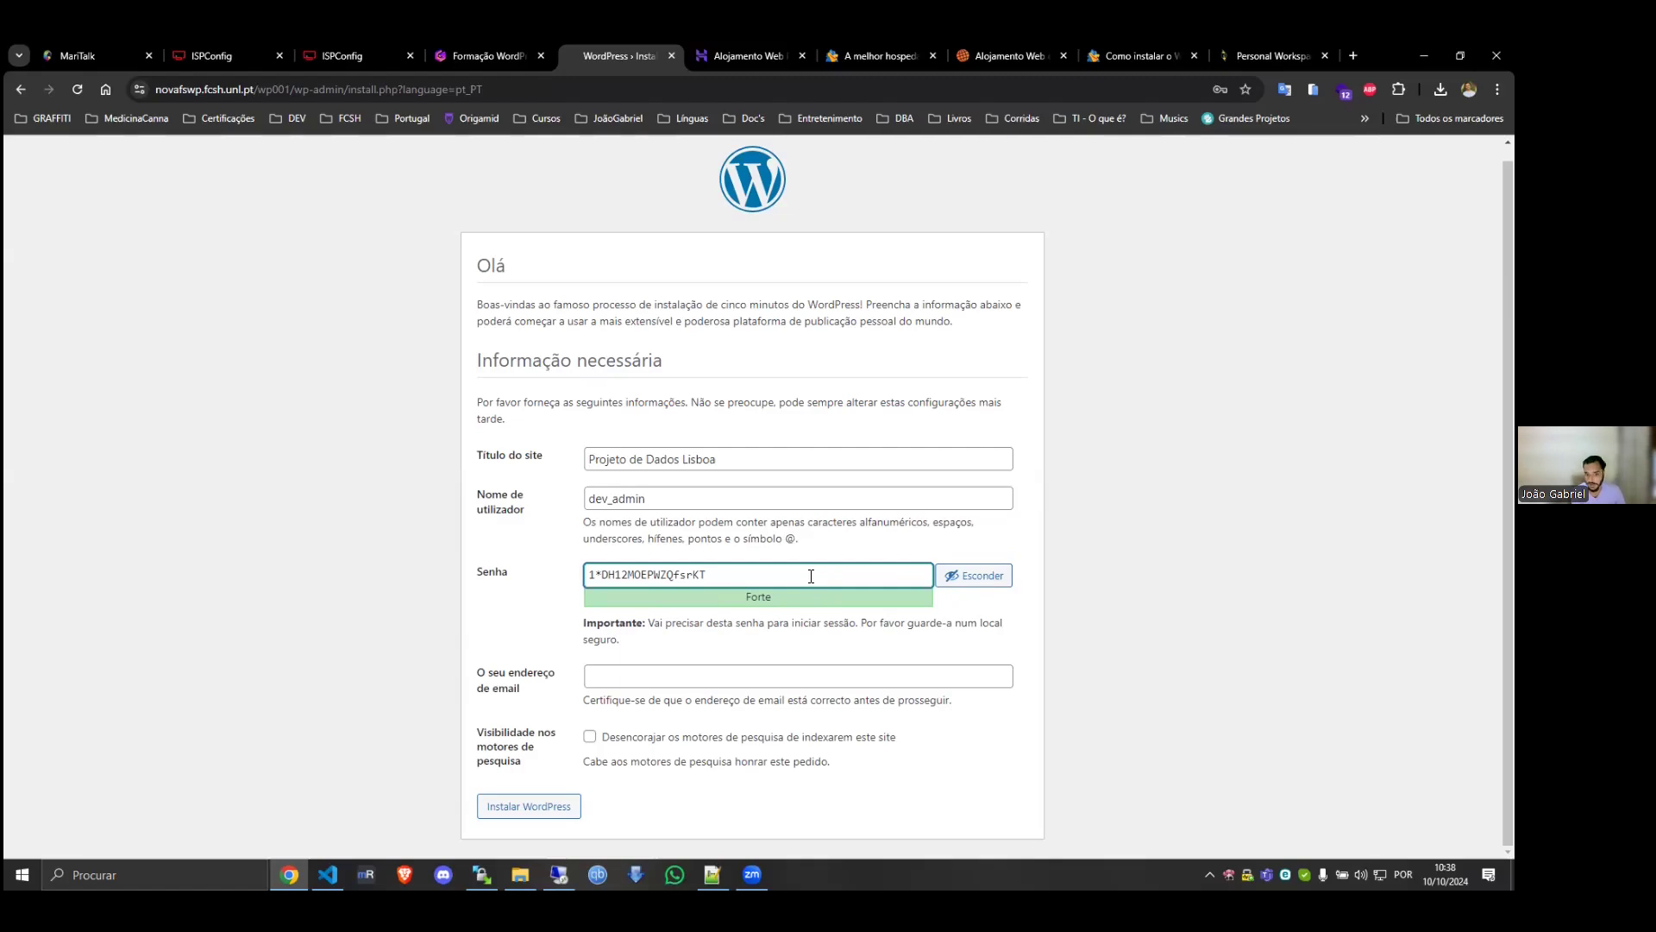
Step: Replace the VPN line in Credenciais.txt with the generated WordPress admin password
left_click_drag(811, 576, 535, 584)
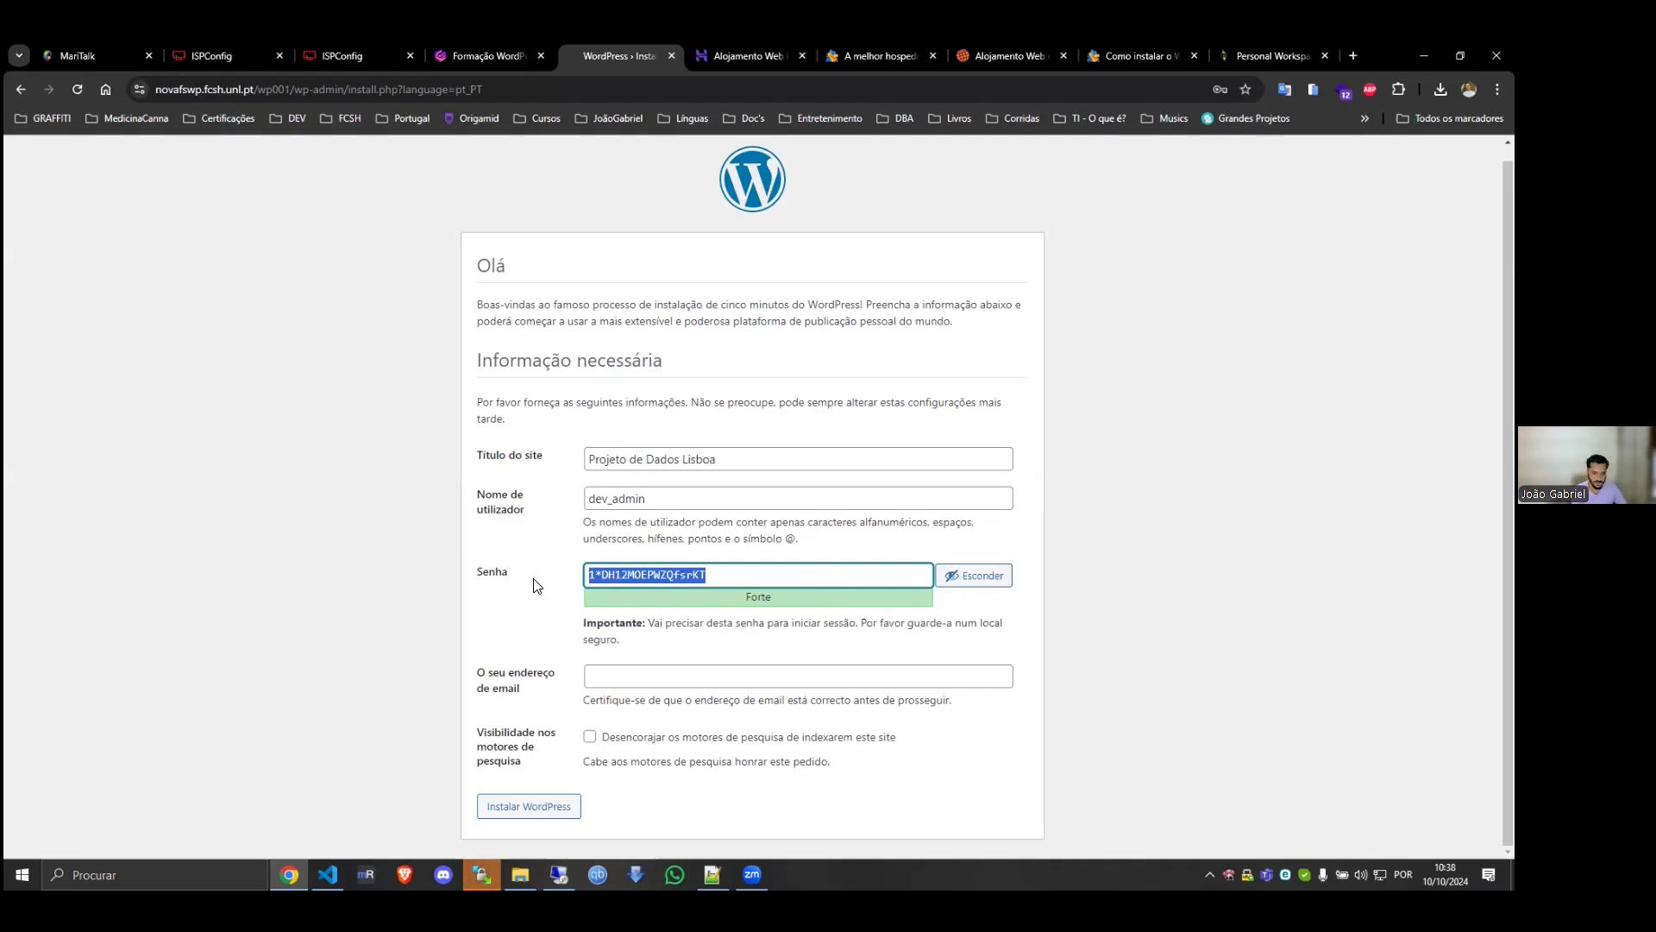
left_click(327, 874)
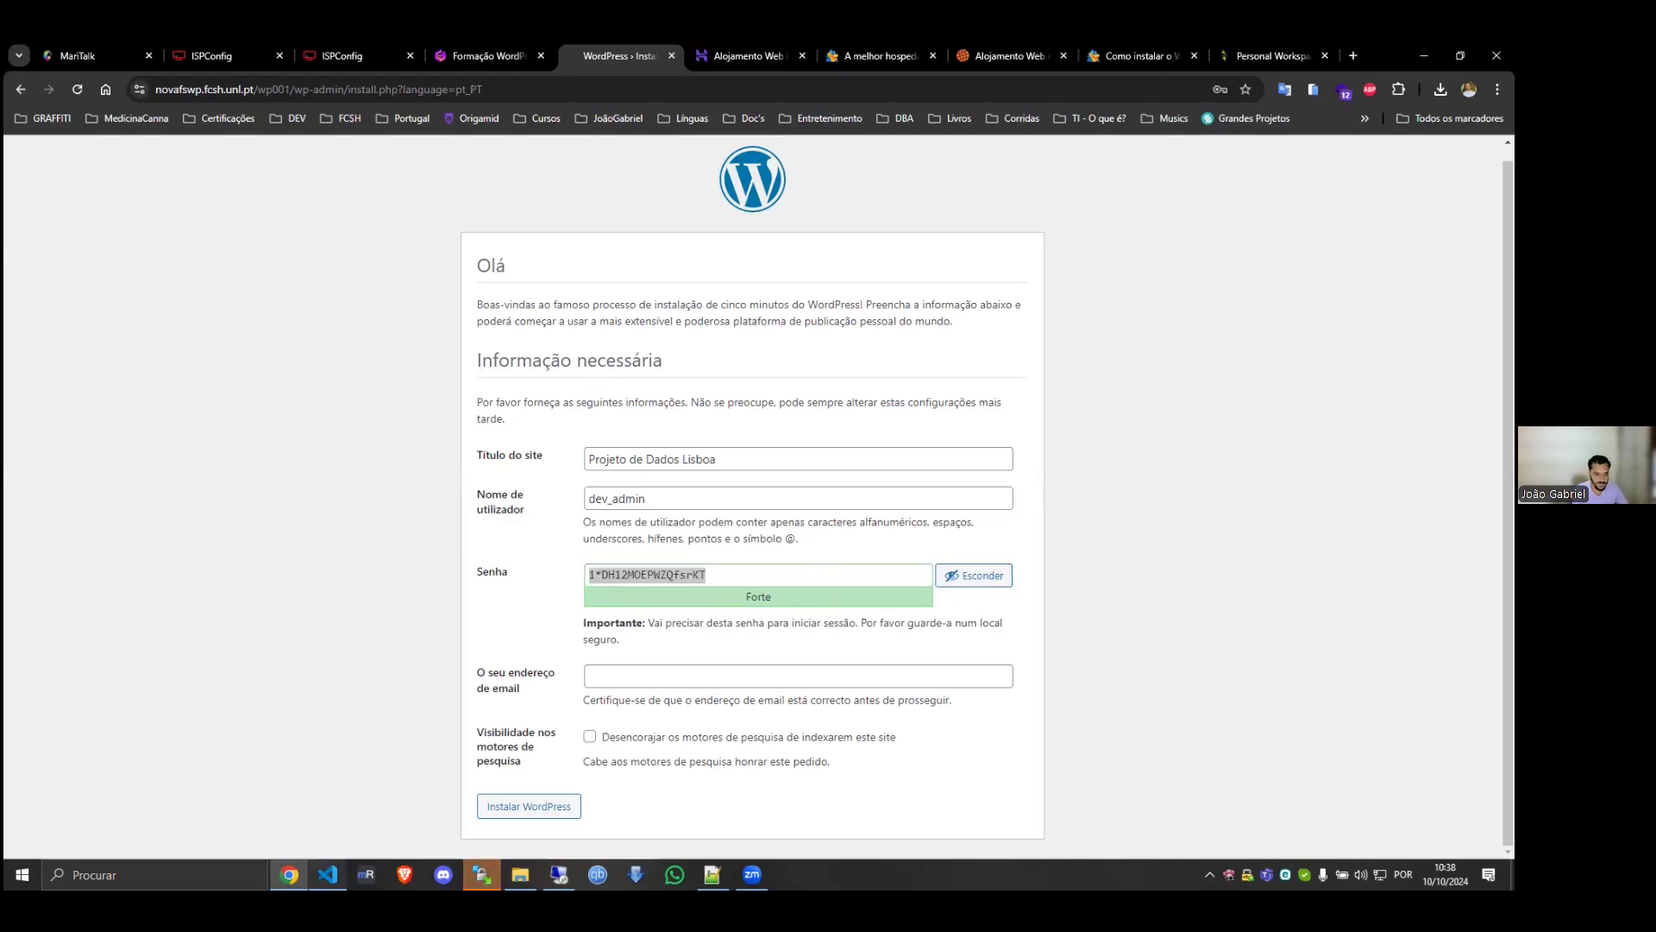
left_click(91, 552)
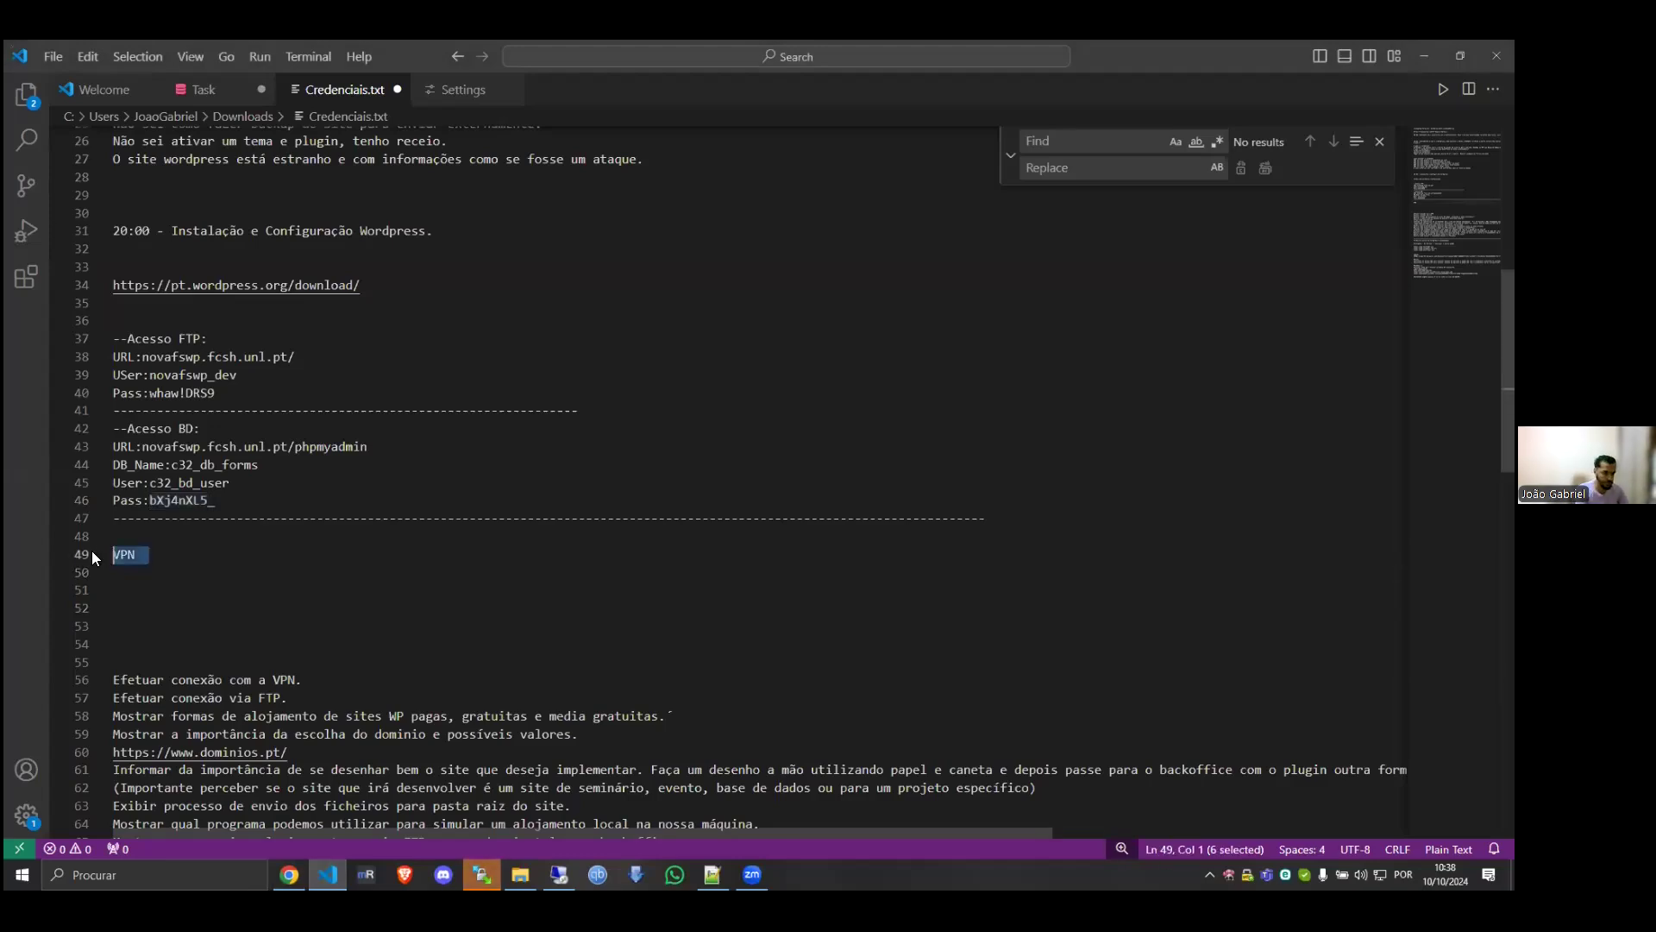
key("ctrl+v")
Step: Add the username dev_admin on a new line above the password in Credenciais.txt
key("alt+Tab")
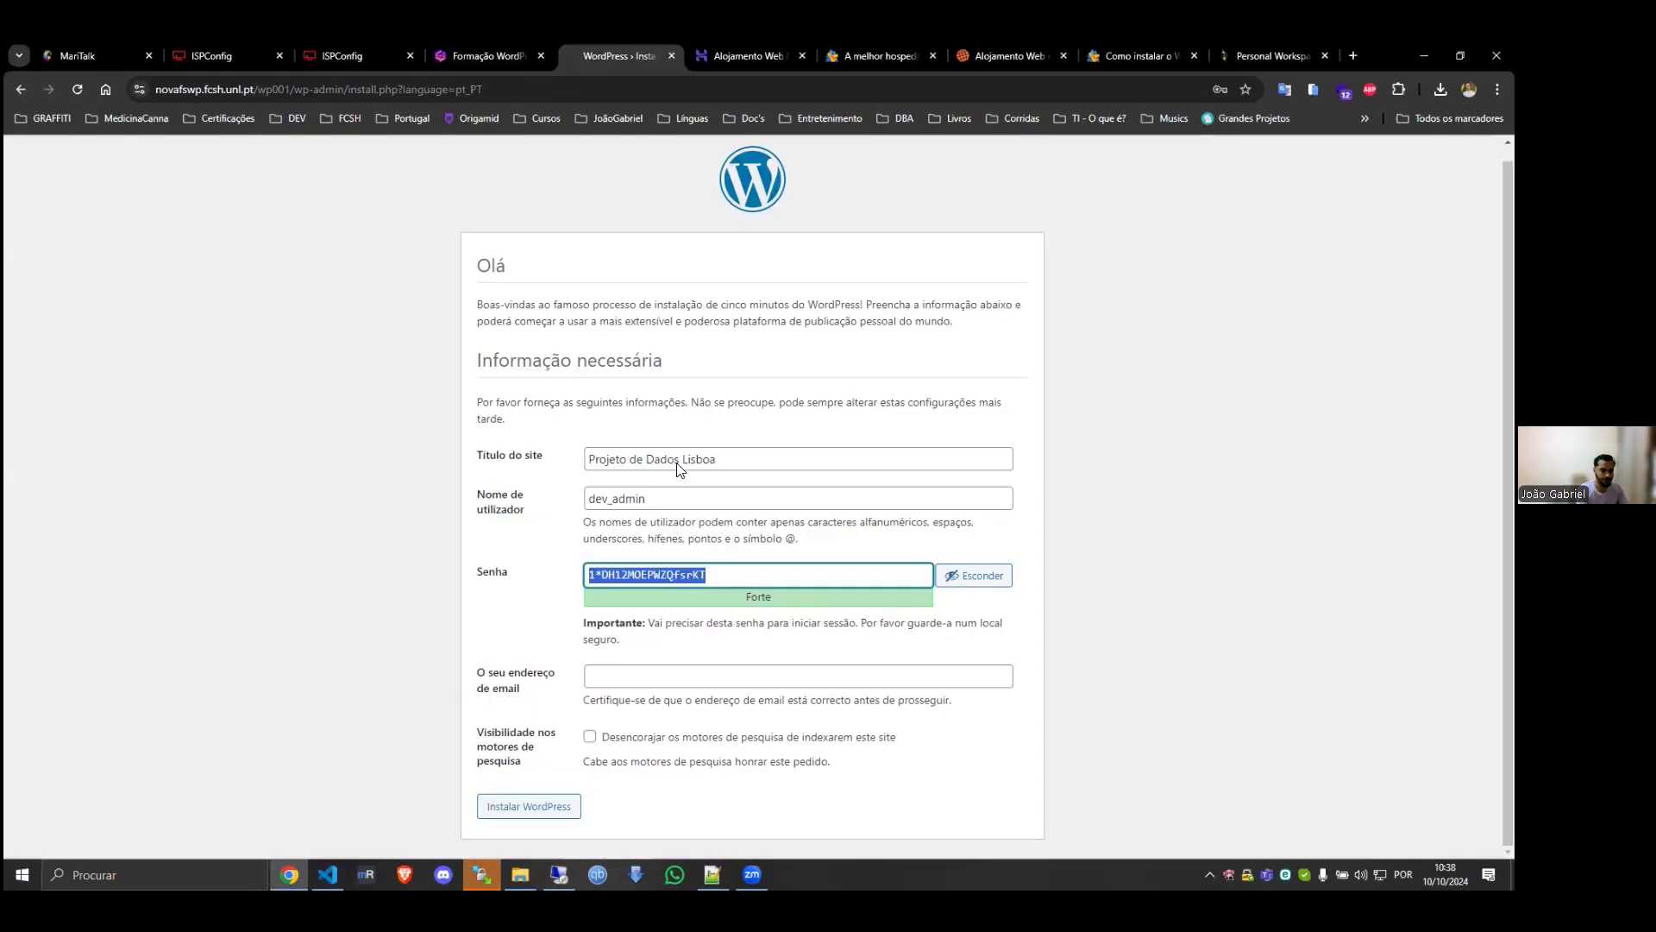
key("shift+Tab")
key("alt+Tab")
left_click(255, 536)
key("Return")
key("ctrl+v")
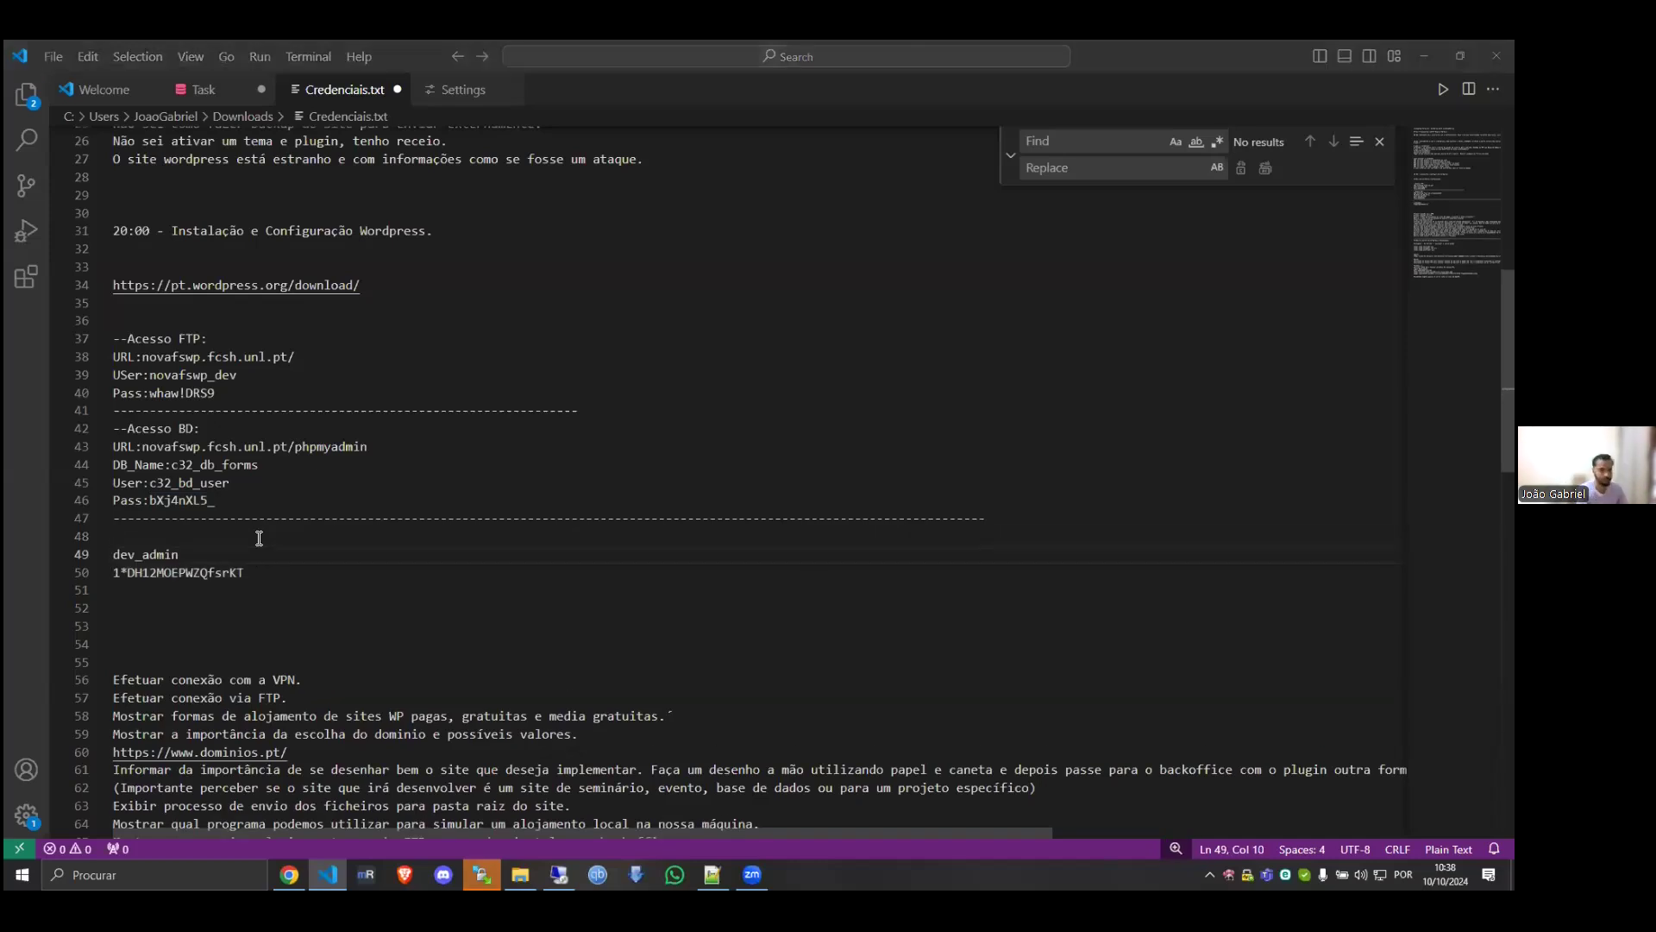
key("alt+Tab")
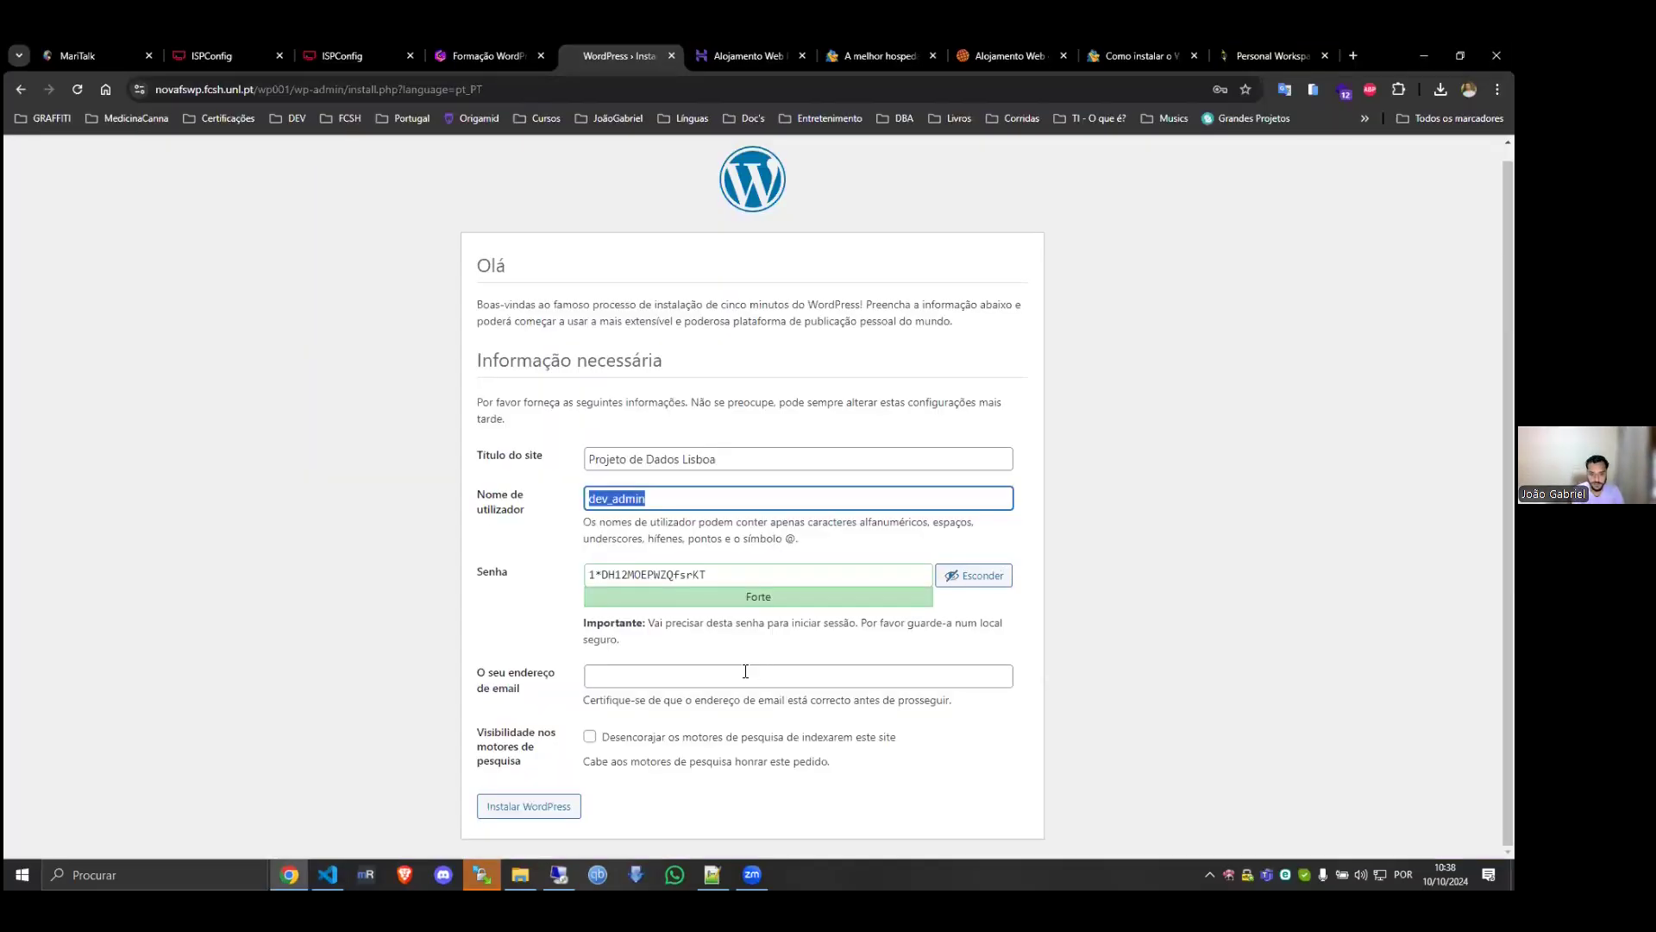
left_click(762, 676)
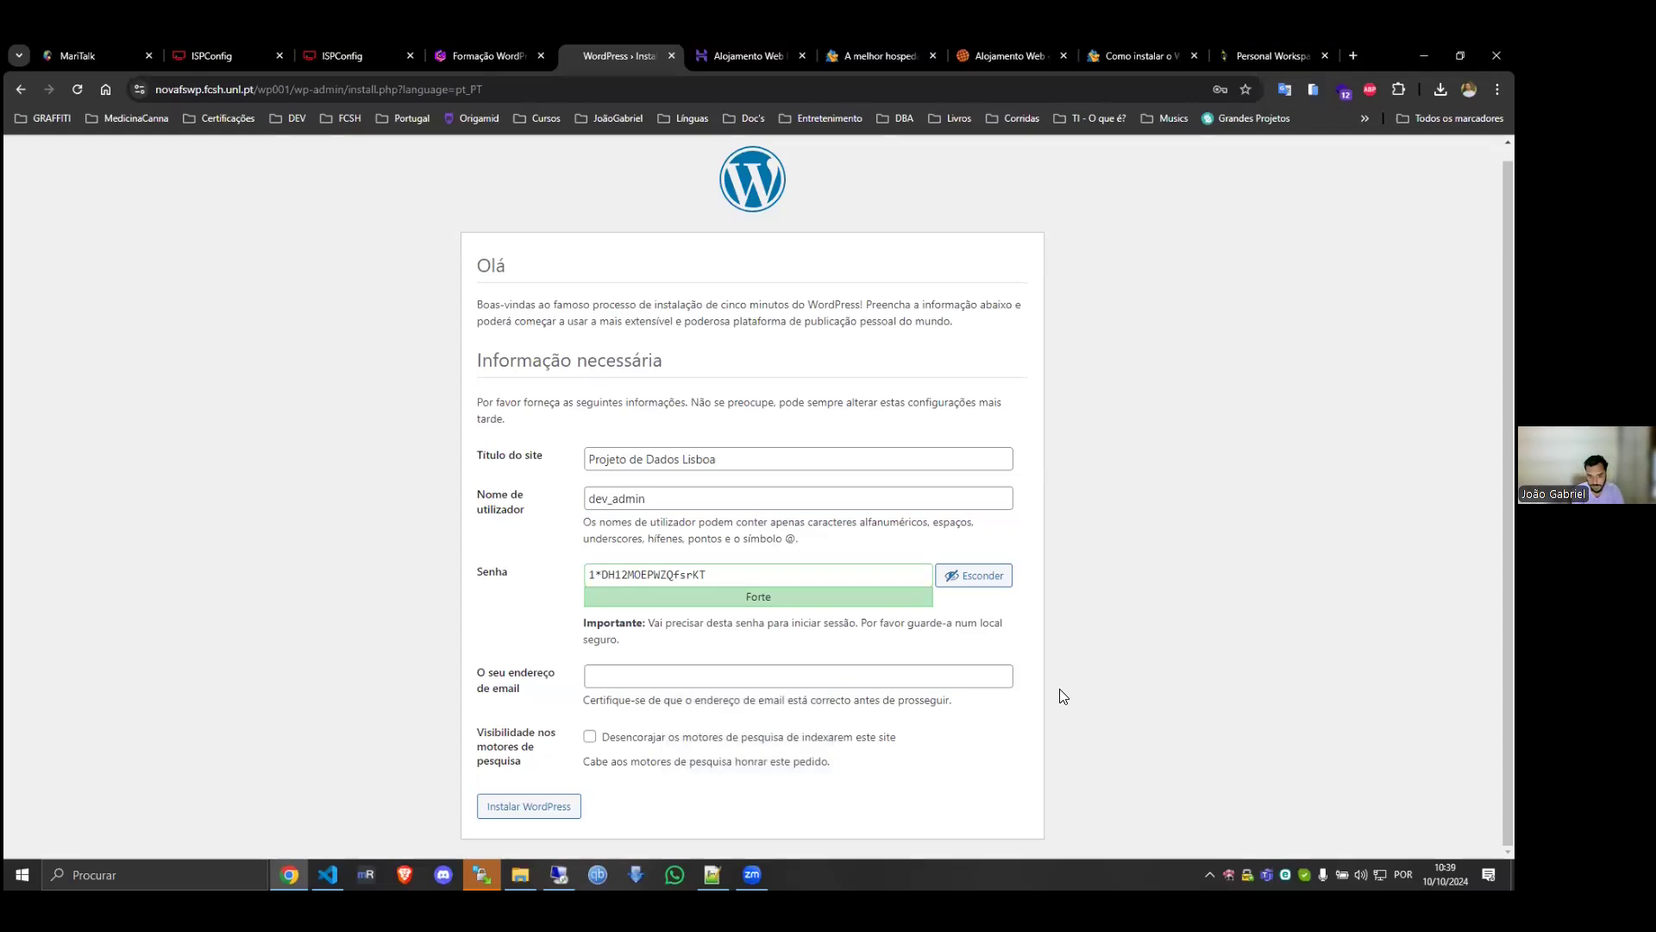
Step: Autofill the saved admin e-mail and tick 'Desencorajar os motores de pesquisa'
left_click(997, 673)
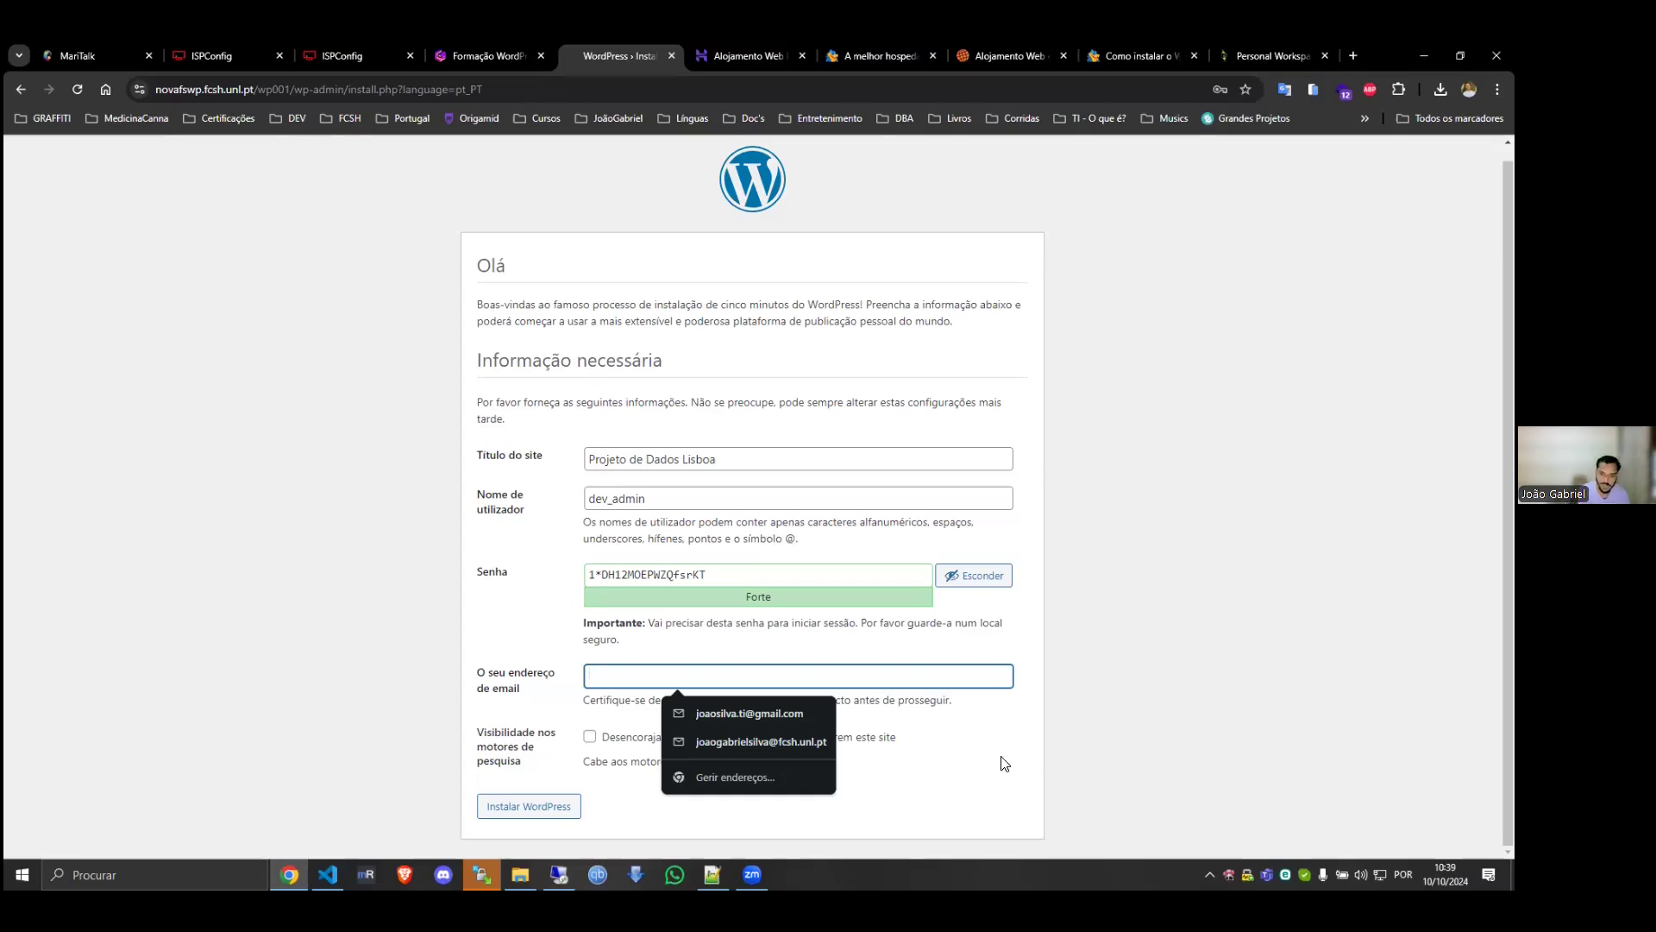
left_click(789, 733)
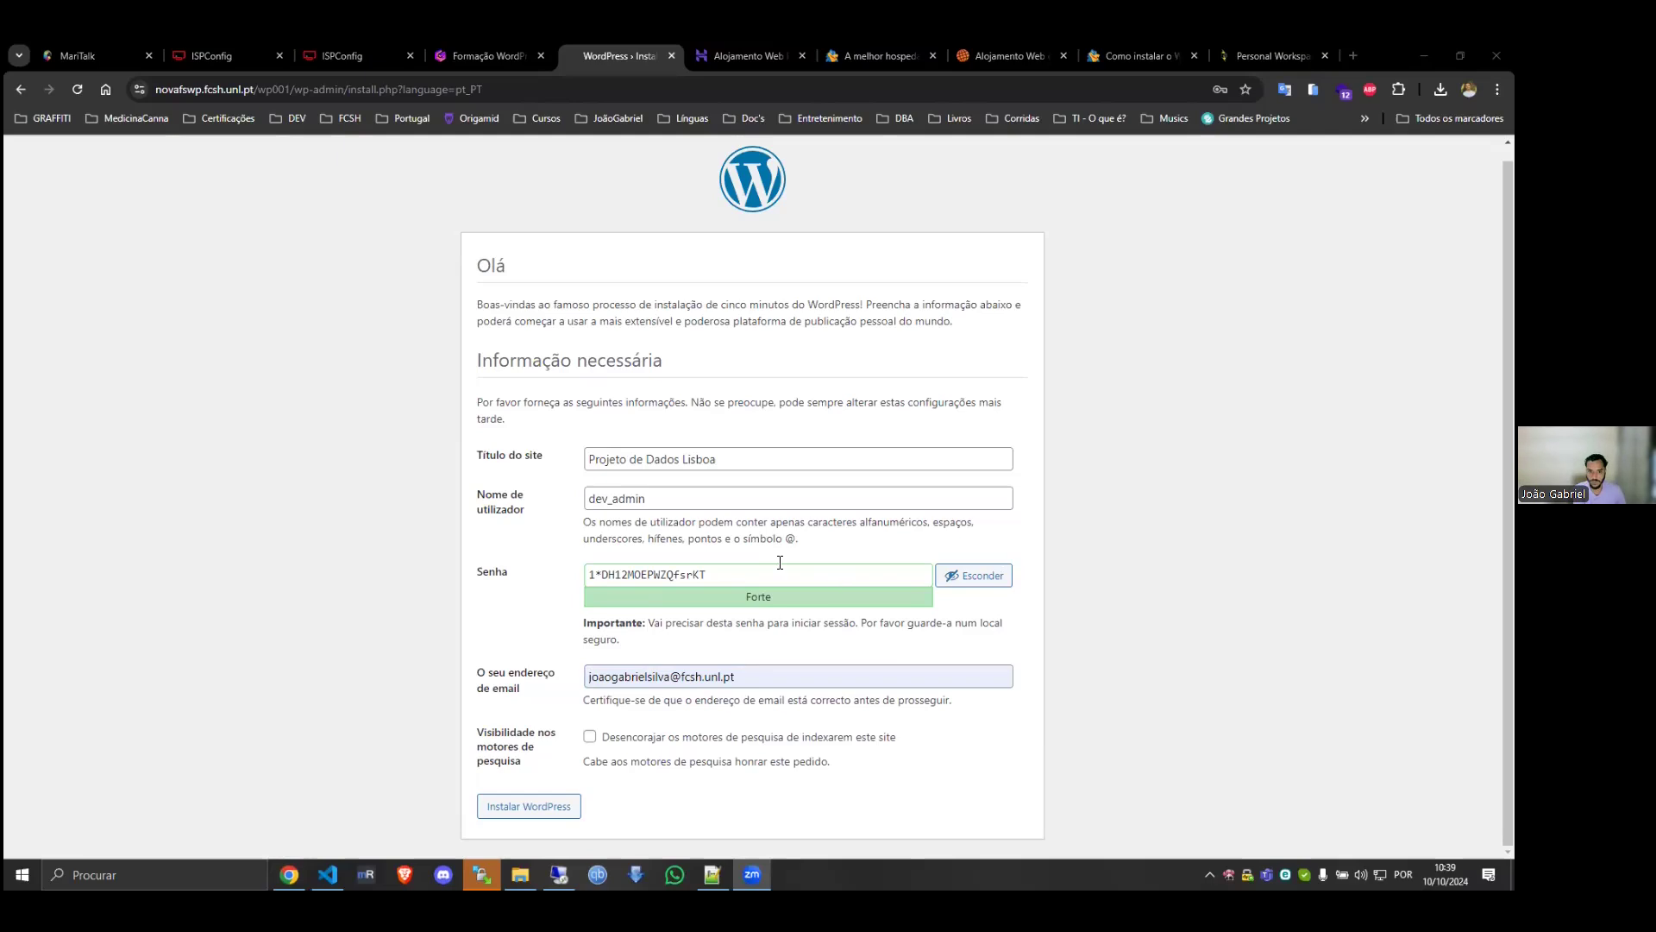
left_click(677, 459)
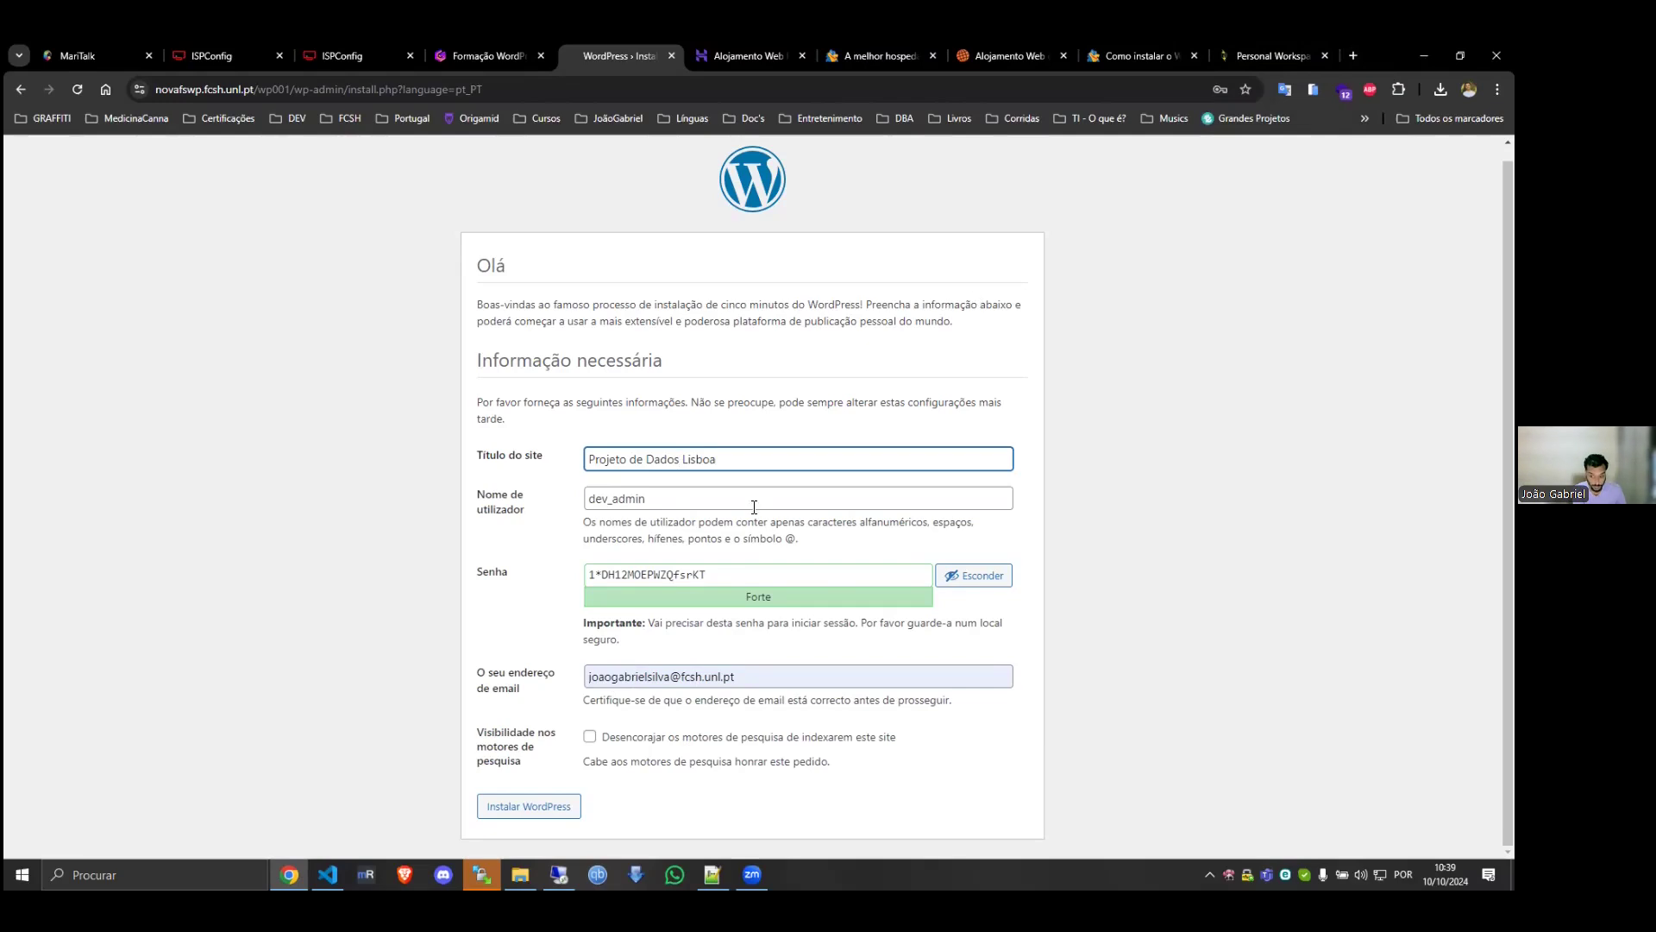
left_click(591, 737)
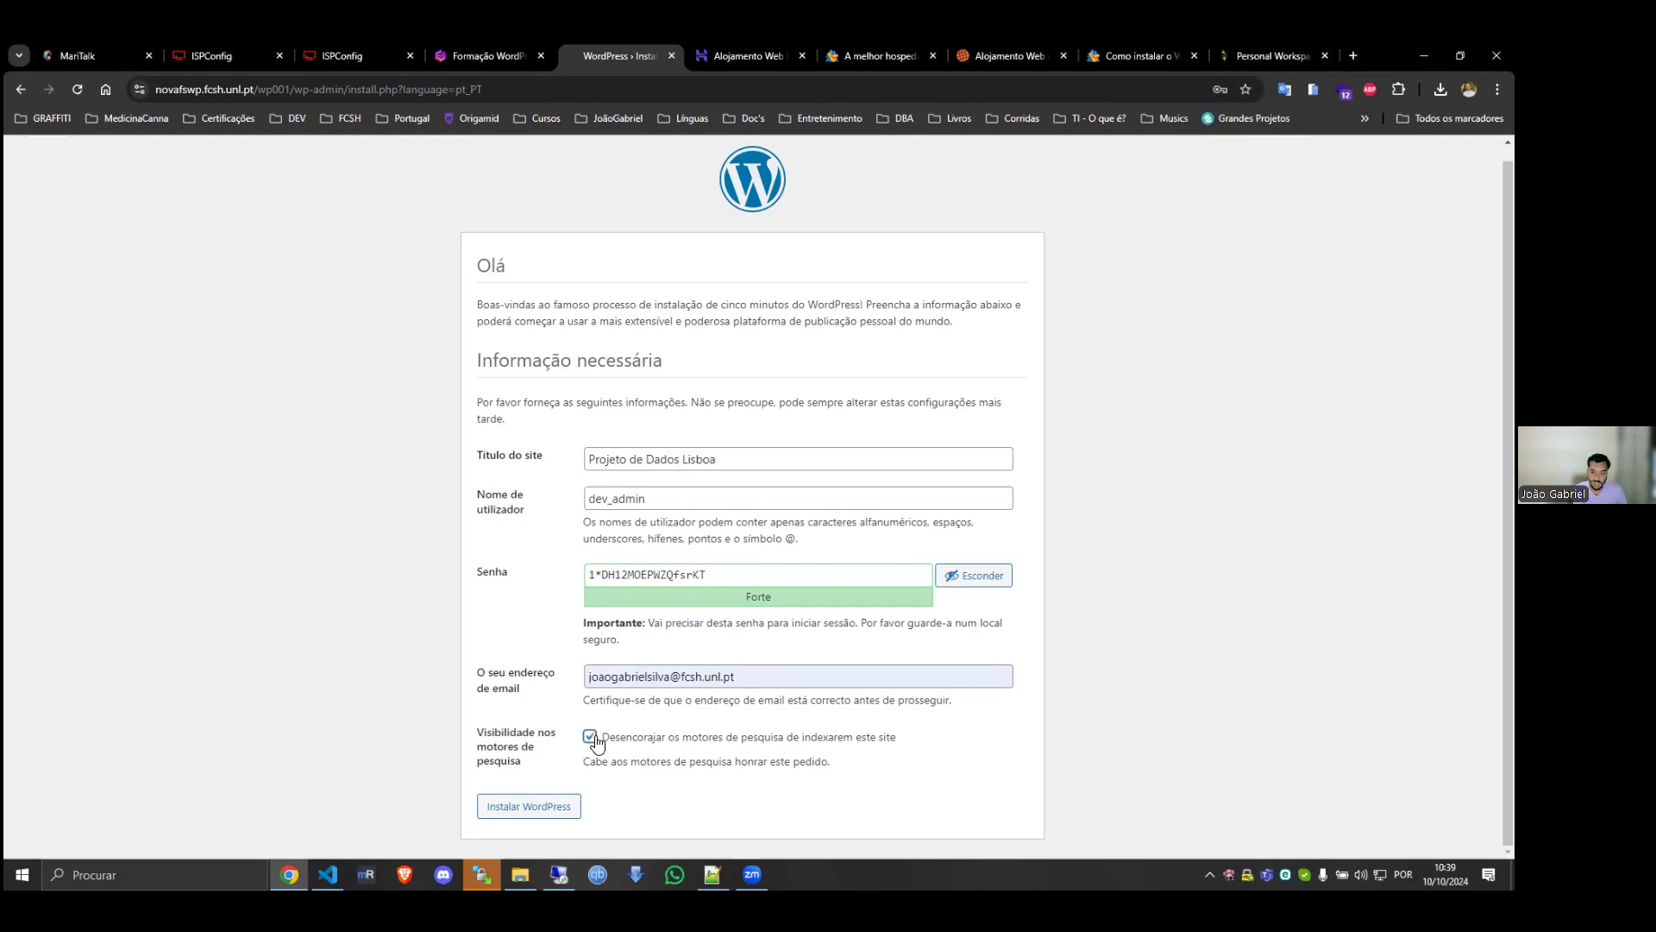
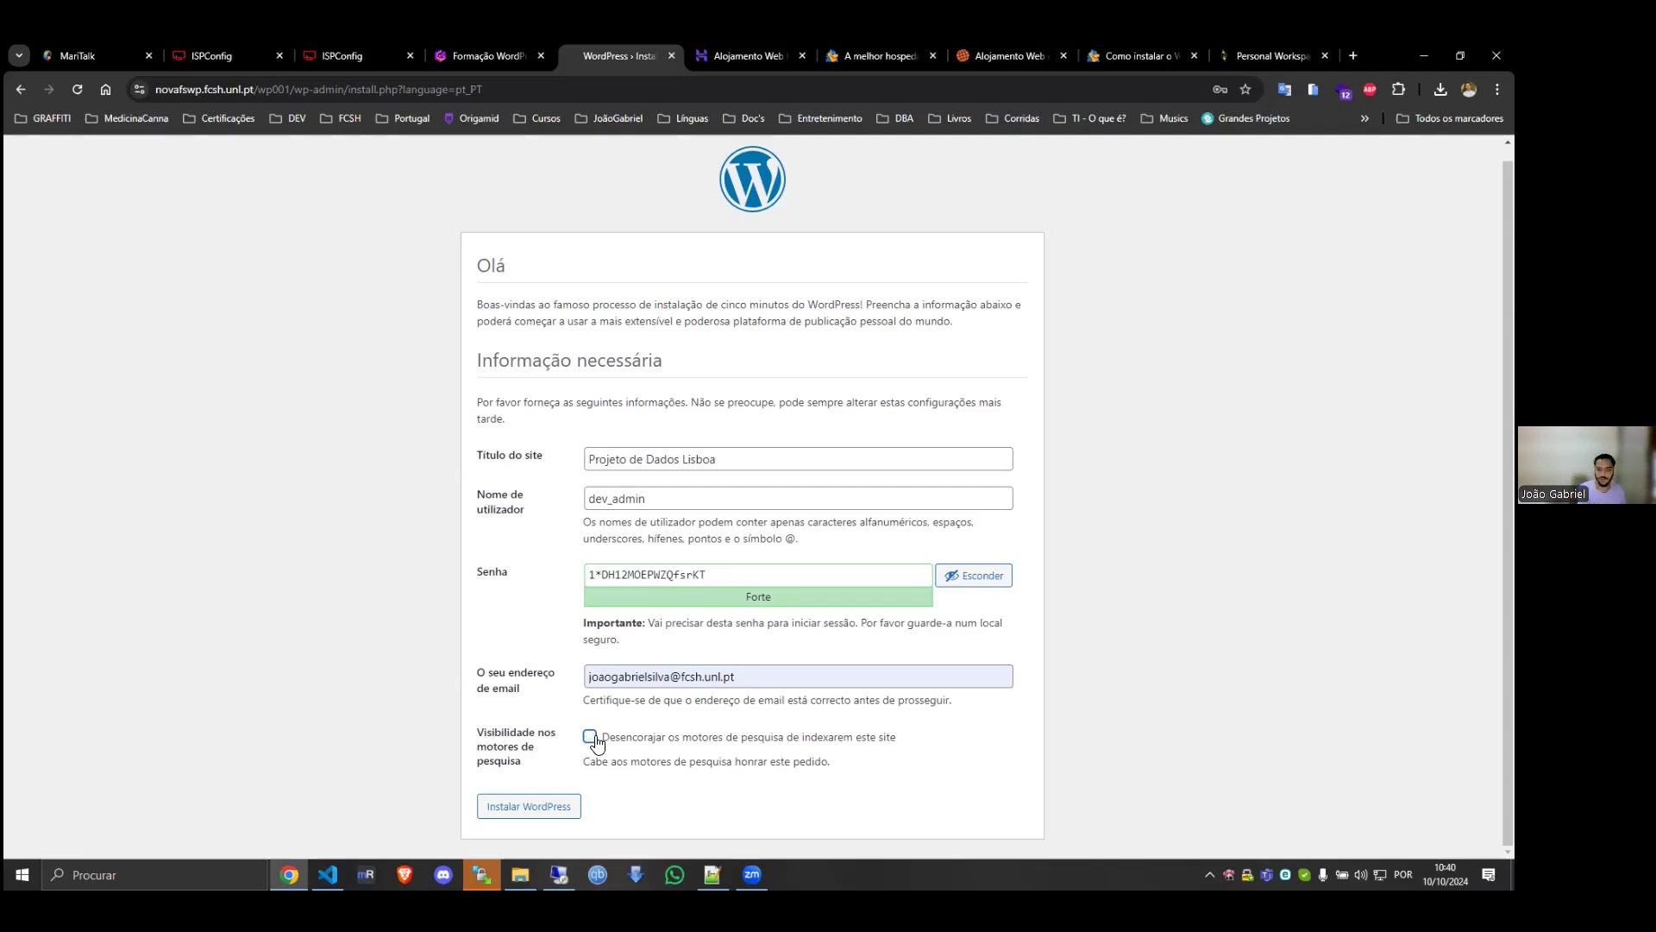
Step: Leave 'Desencorajar os motores de pesquisa' unticked and install WordPress for Projeto de Dados Lisboa
left_click(1046, 727)
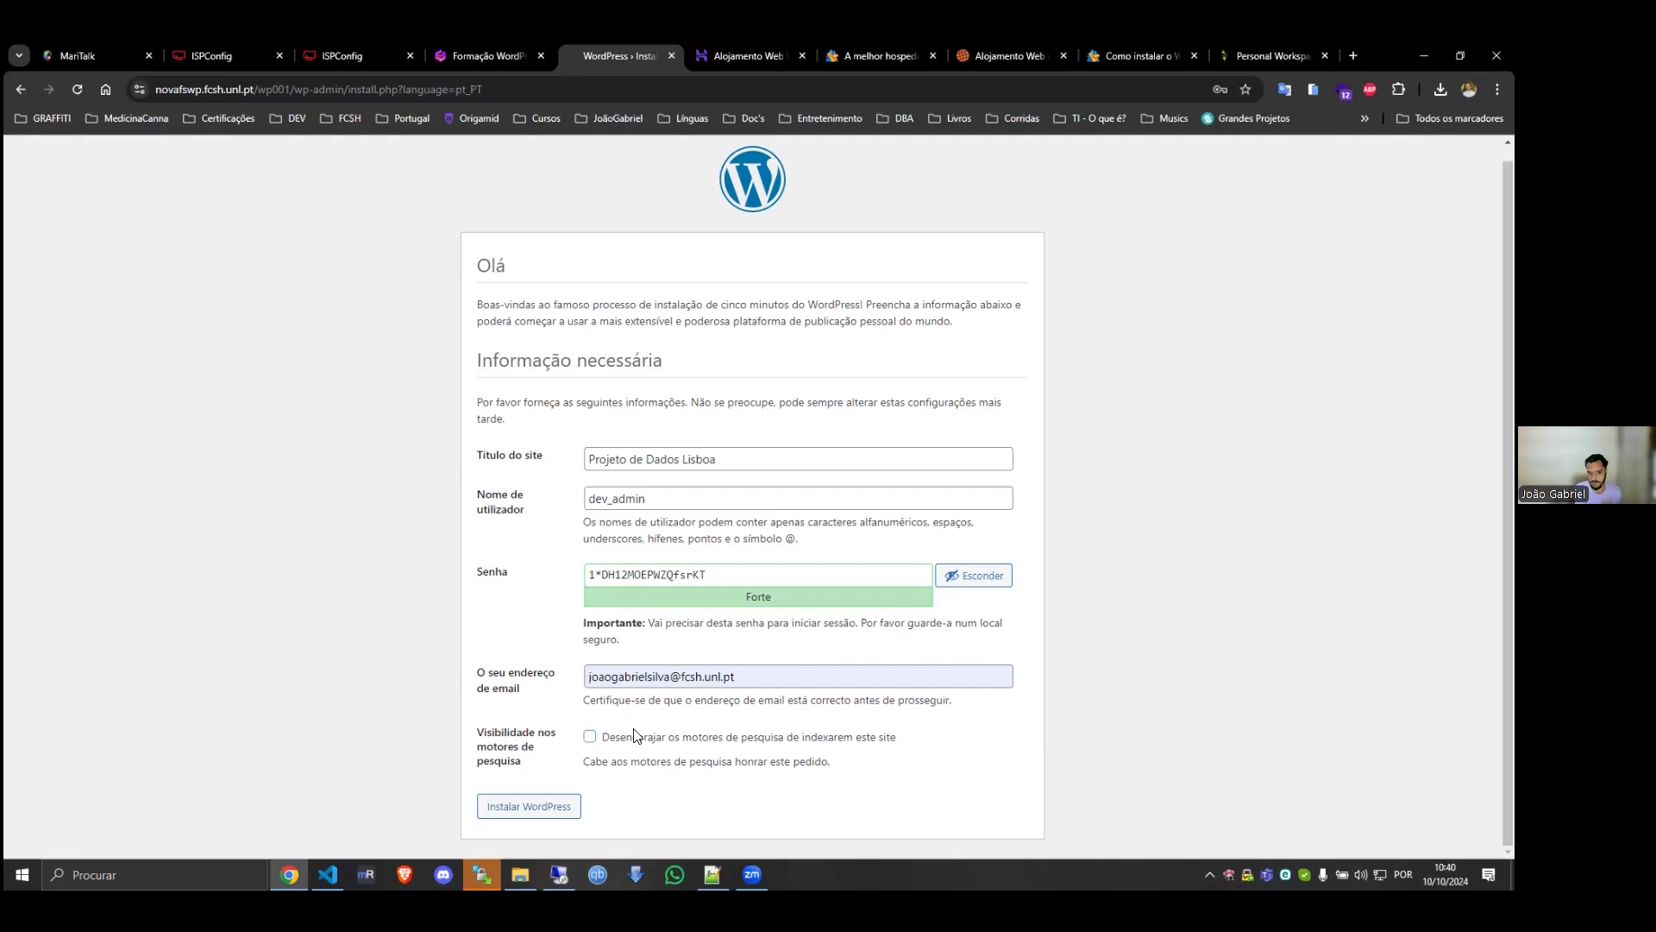
left_click(558, 811)
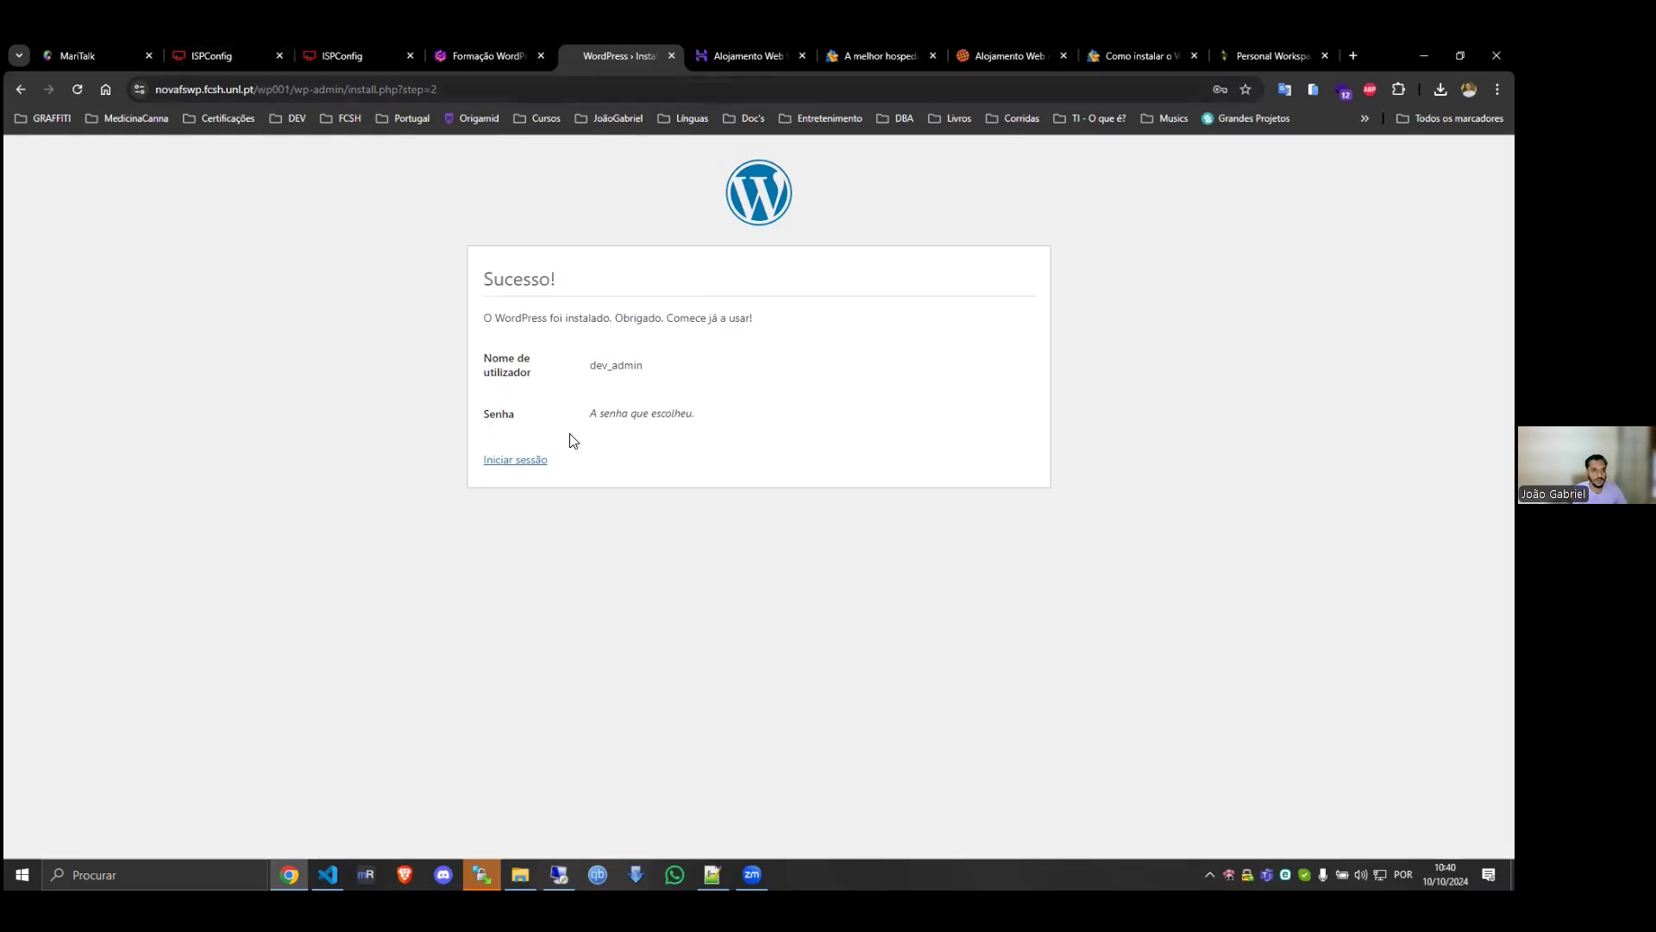
Step: Follow the 'Iniciar sessão' link to the new site's wp001 login page
left_click(520, 461)
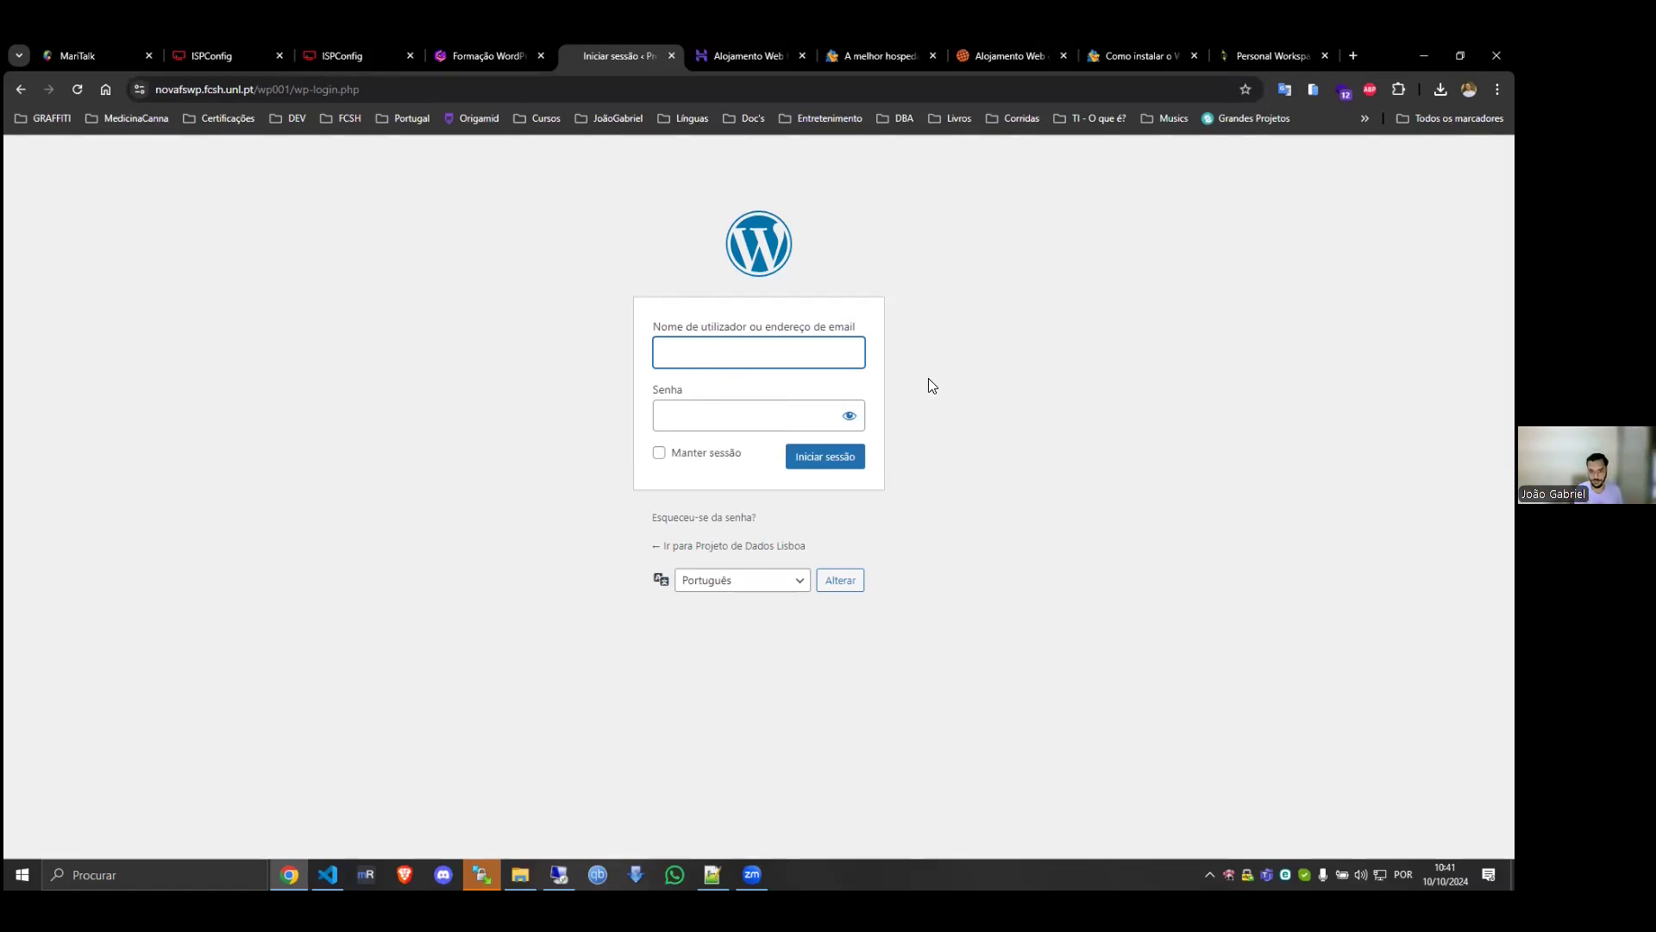
Step: Try replacing wp-login.php in the address with 'admin', then undo the change
left_click(257, 90)
left_click(376, 90)
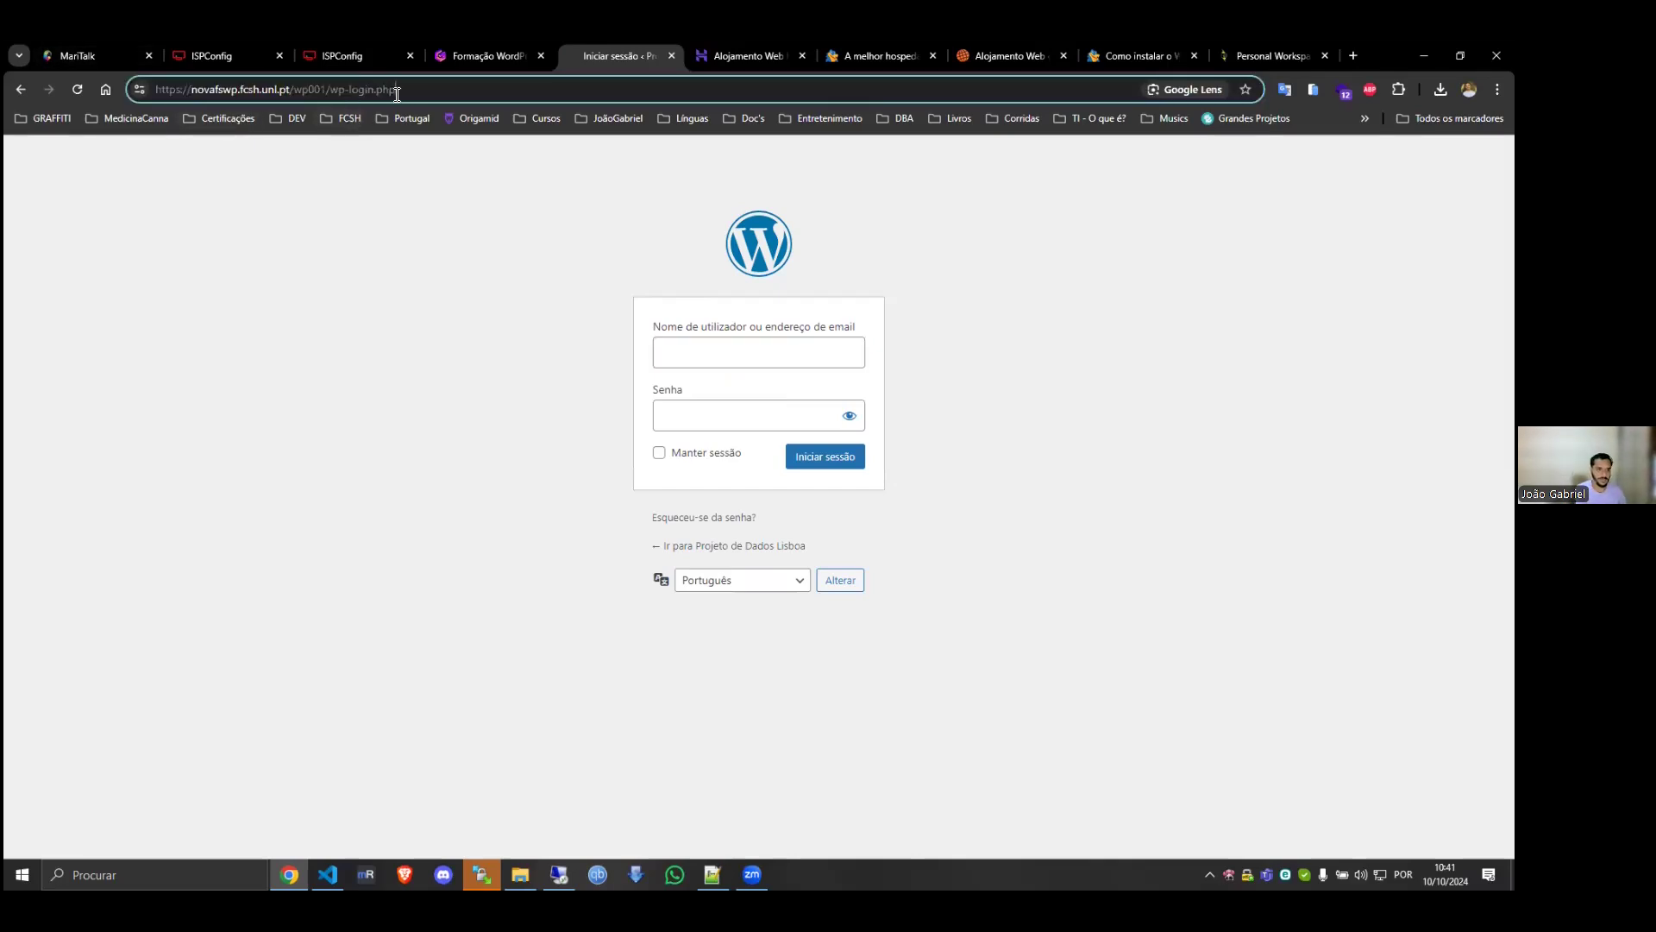
left_click_drag(414, 92, 335, 97)
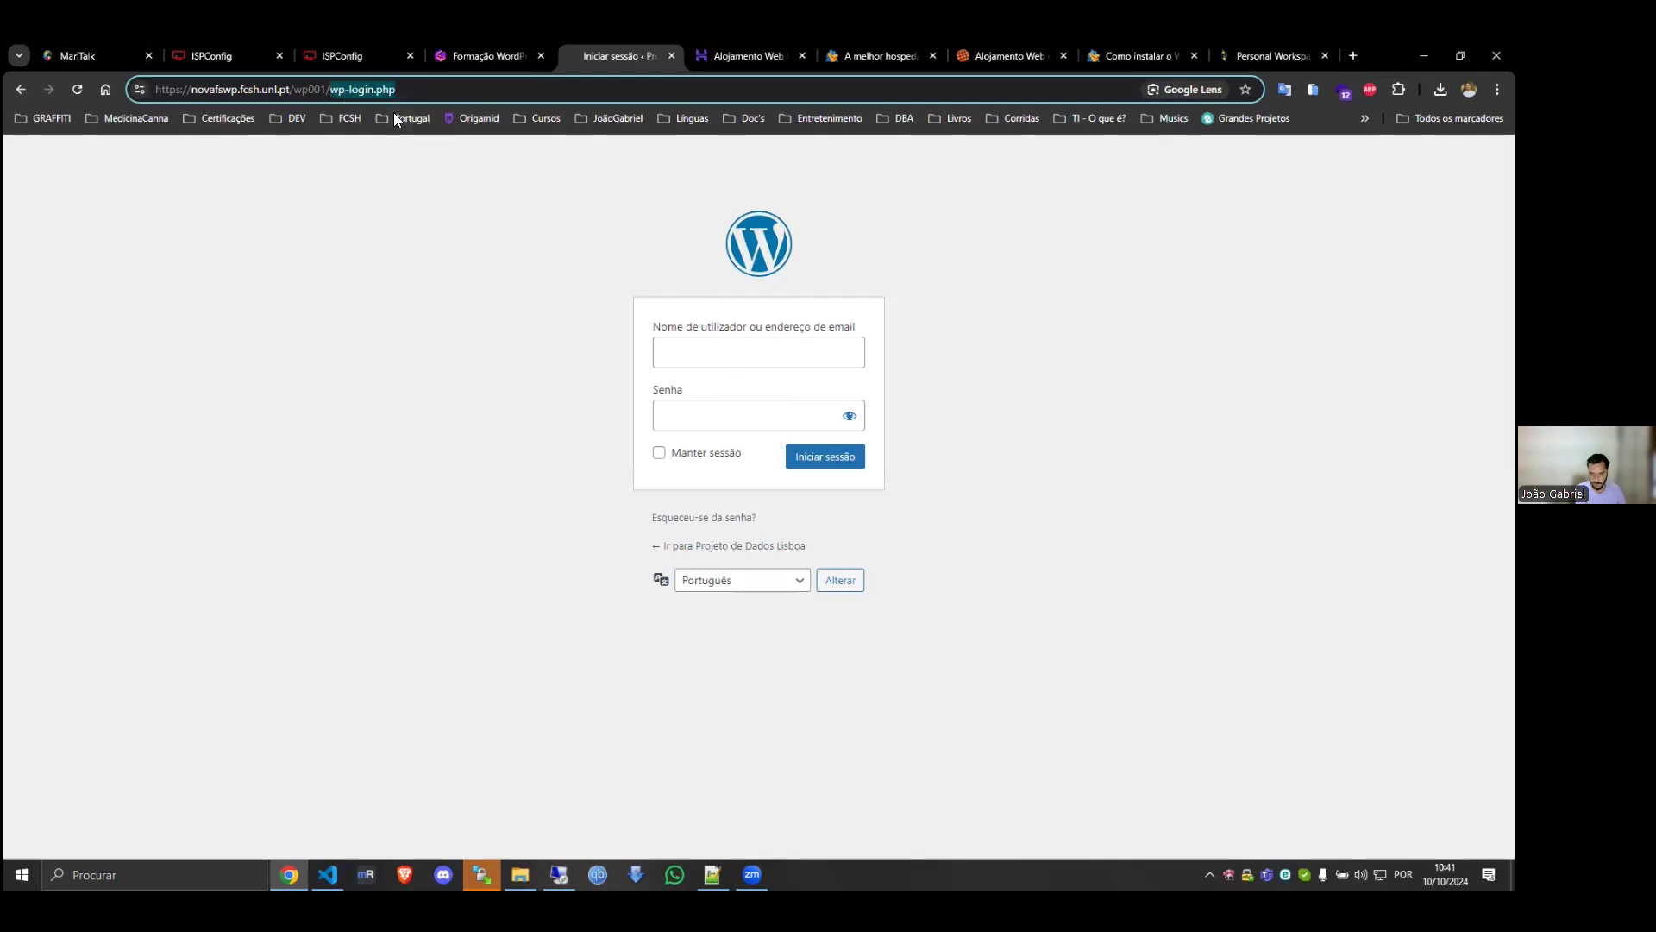
type("admin")
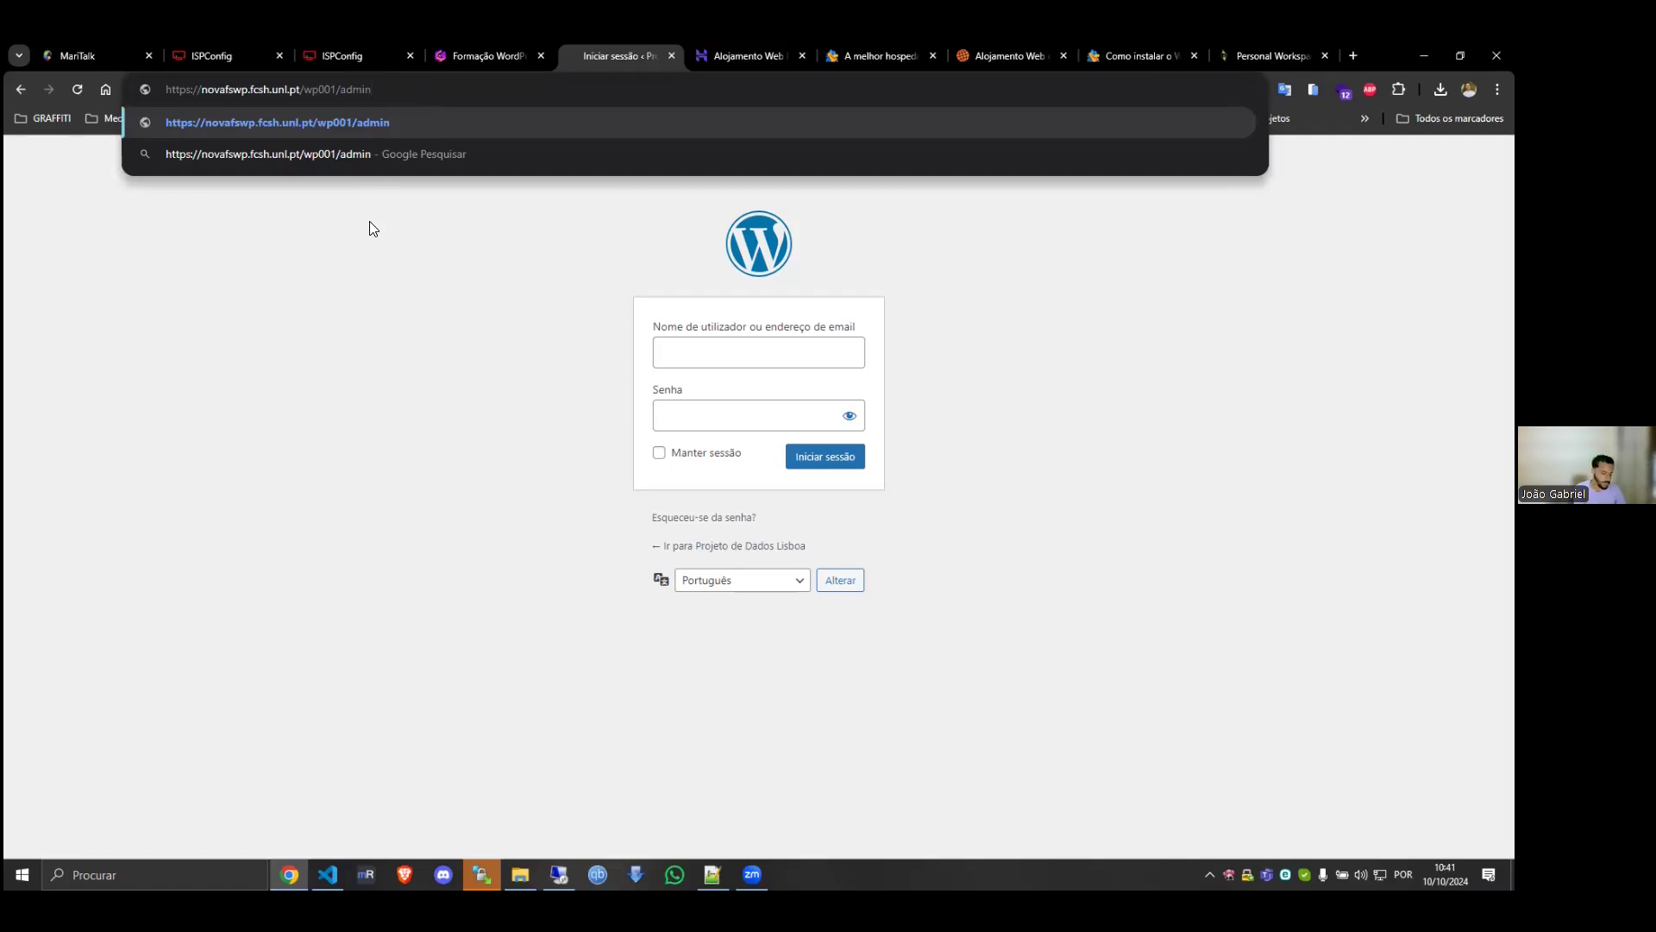
key("ctrl+z")
Step: Edit the address to novafswp.fcsh.unl.pt/wp001 and load the site's front page
left_click(426, 96)
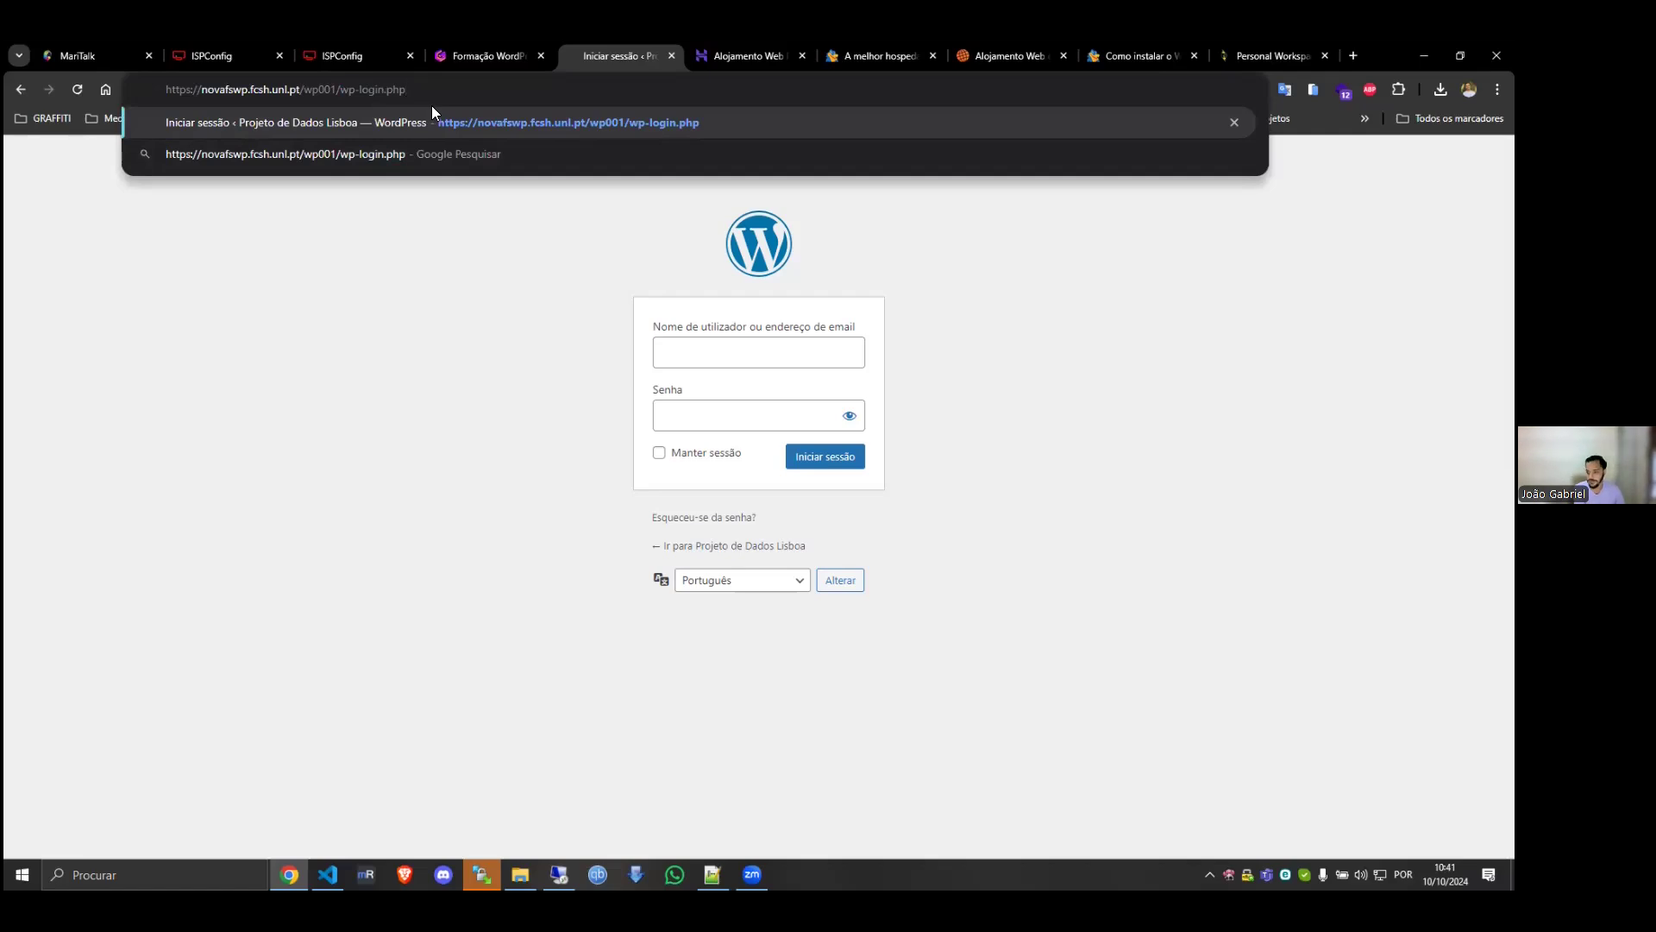
type("a")
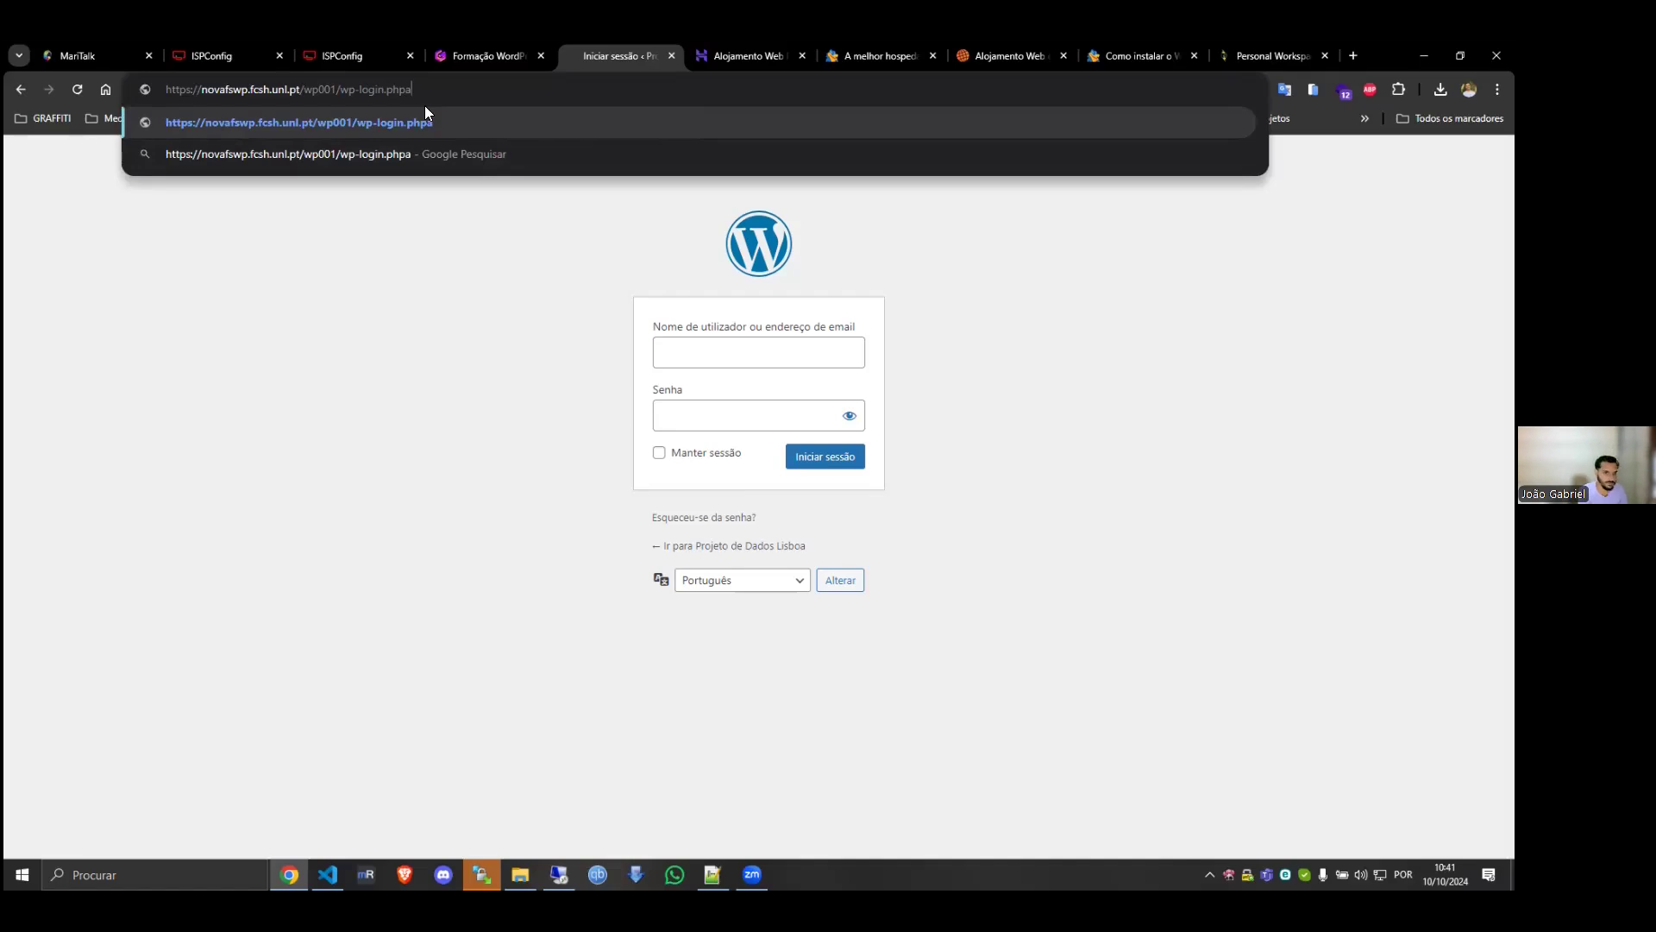
key("BackSpace")
key("BackSpace")
key("BackSpace")
key("BackSpace")
key("BackSpace")
key("BackSpace")
key("BackSpace")
key("BackSpace")
key("BackSpace")
key("BackSpace")
key("BackSpace")
key("BackSpace")
key("BackSpace")
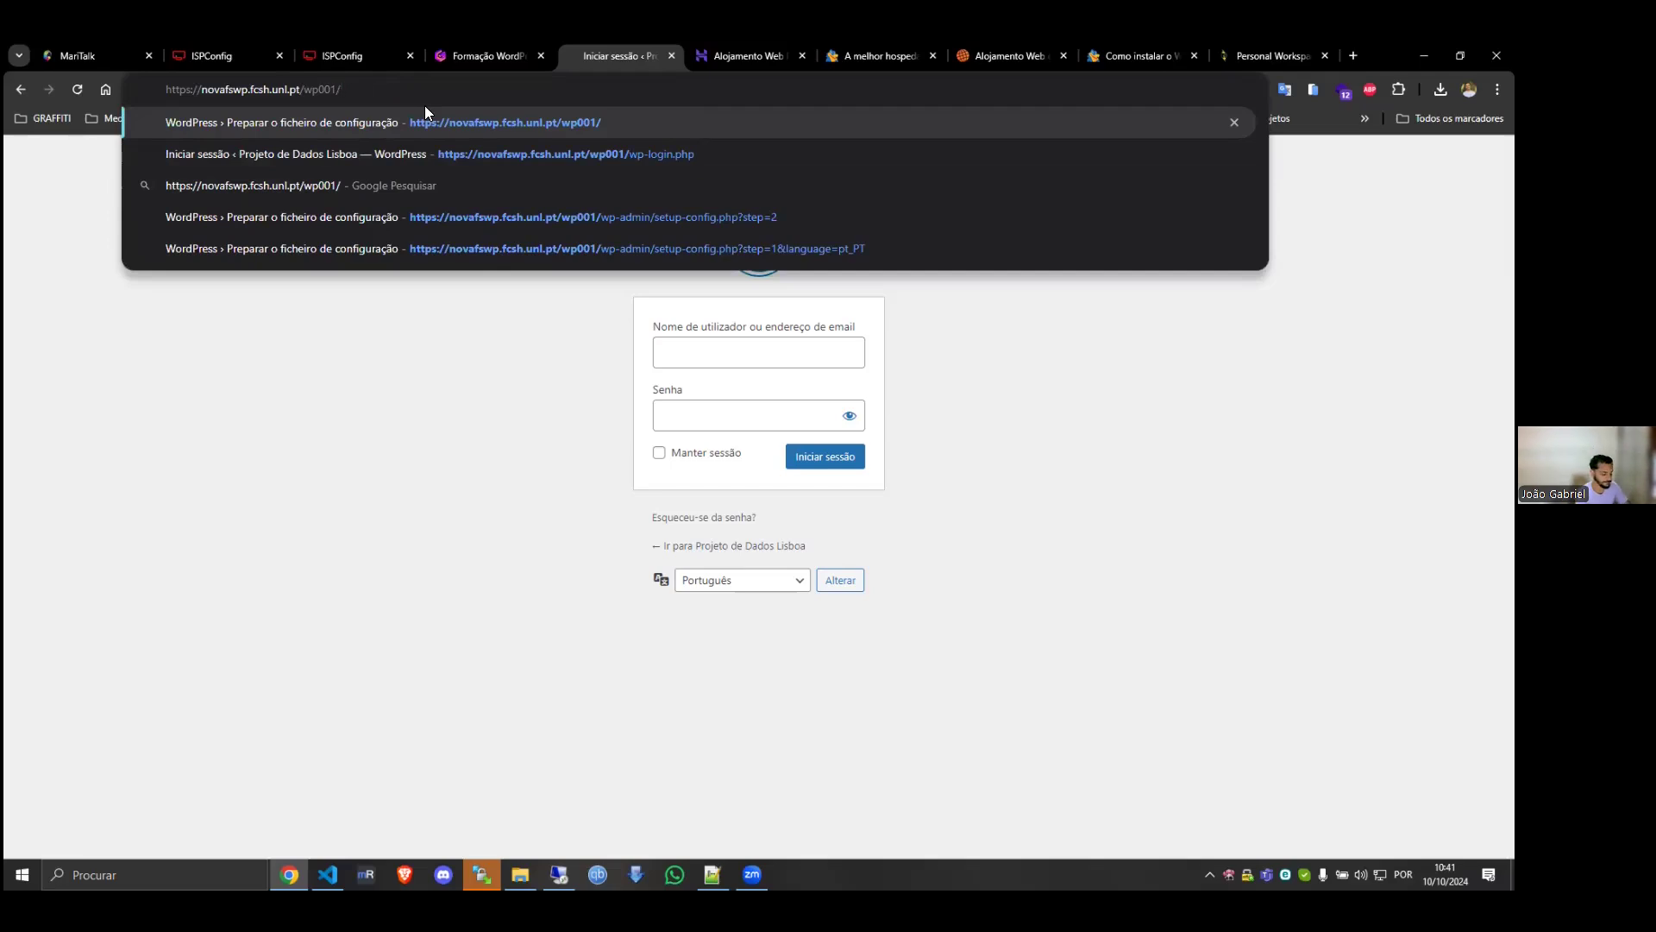
type("adm")
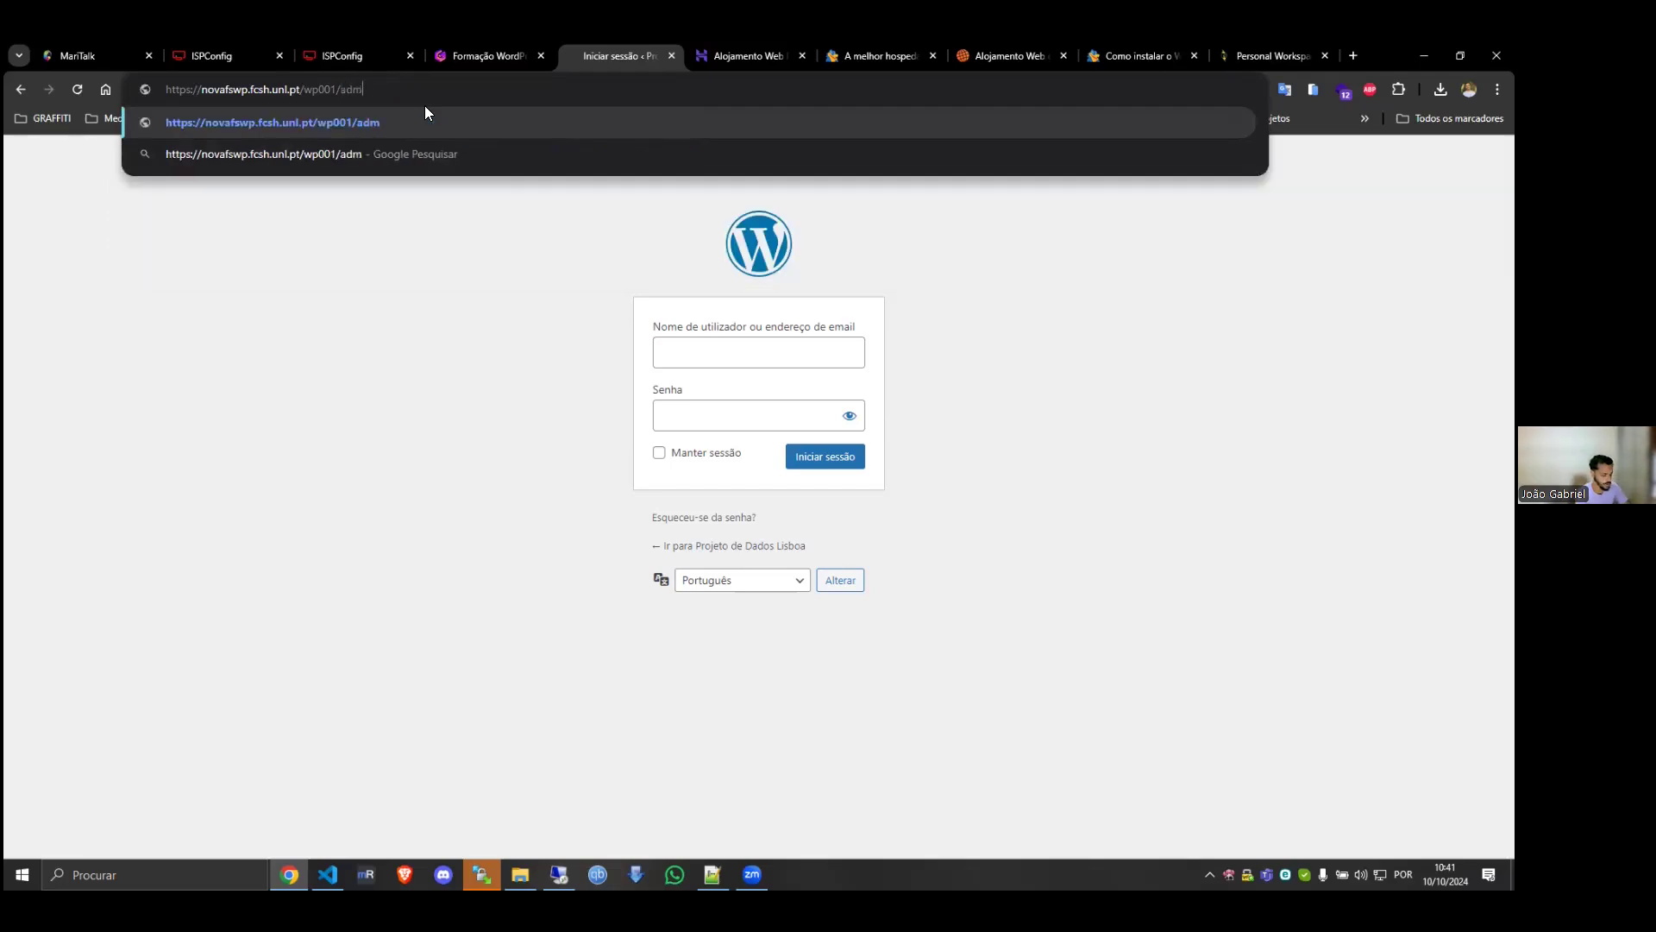
type("int")
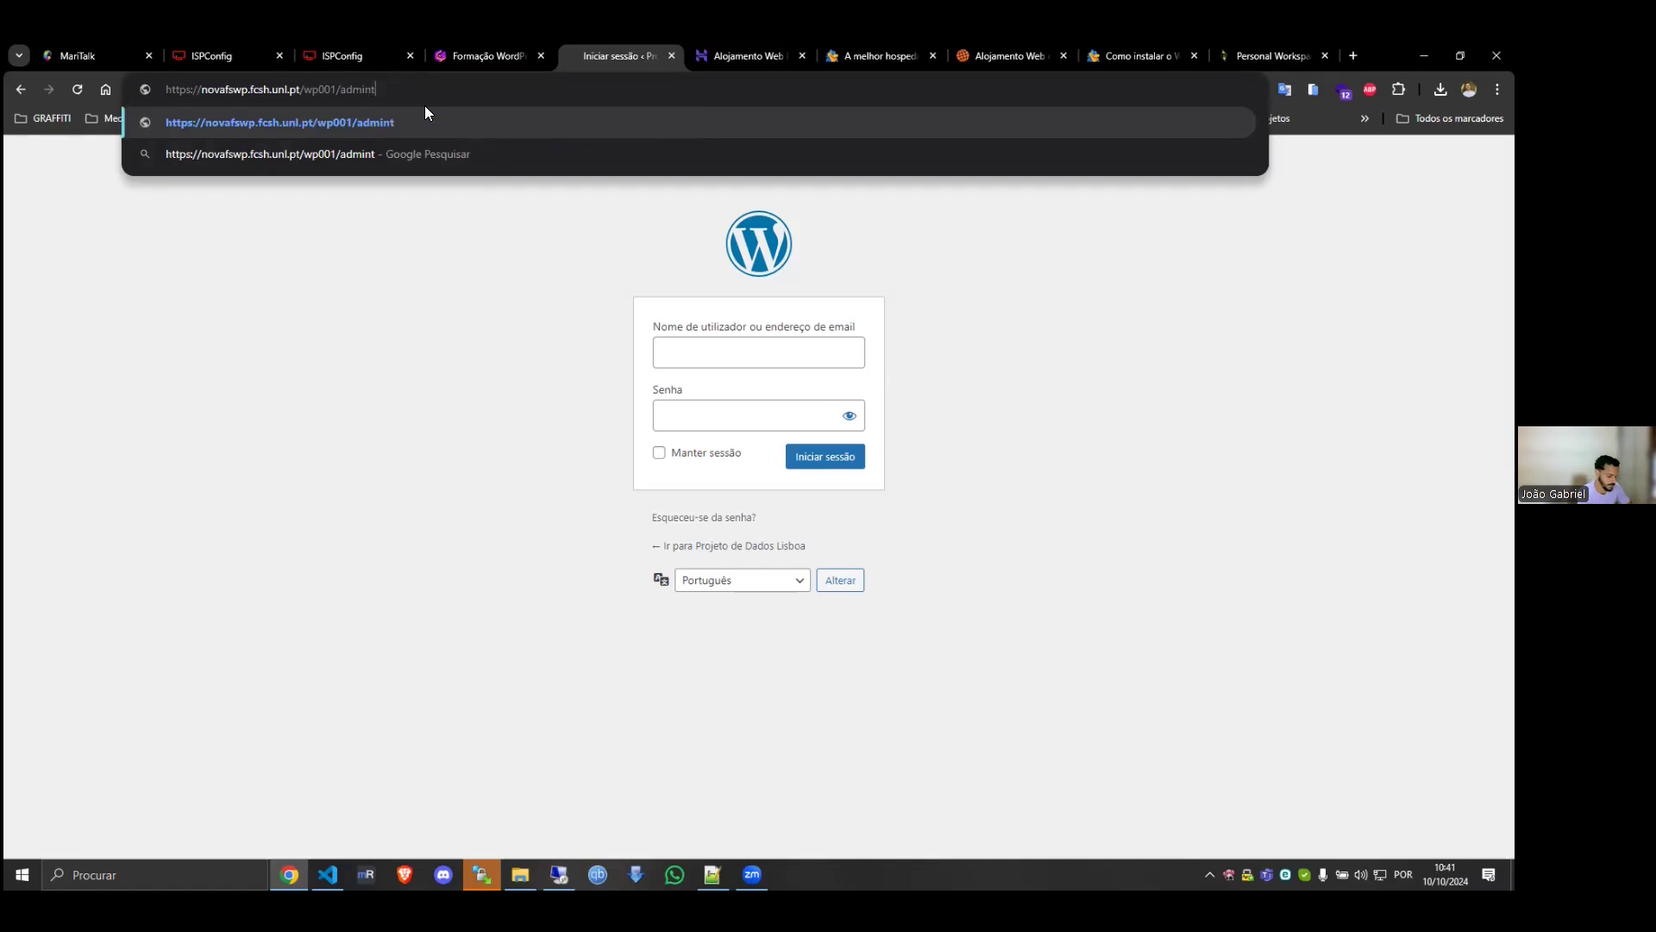
type("este")
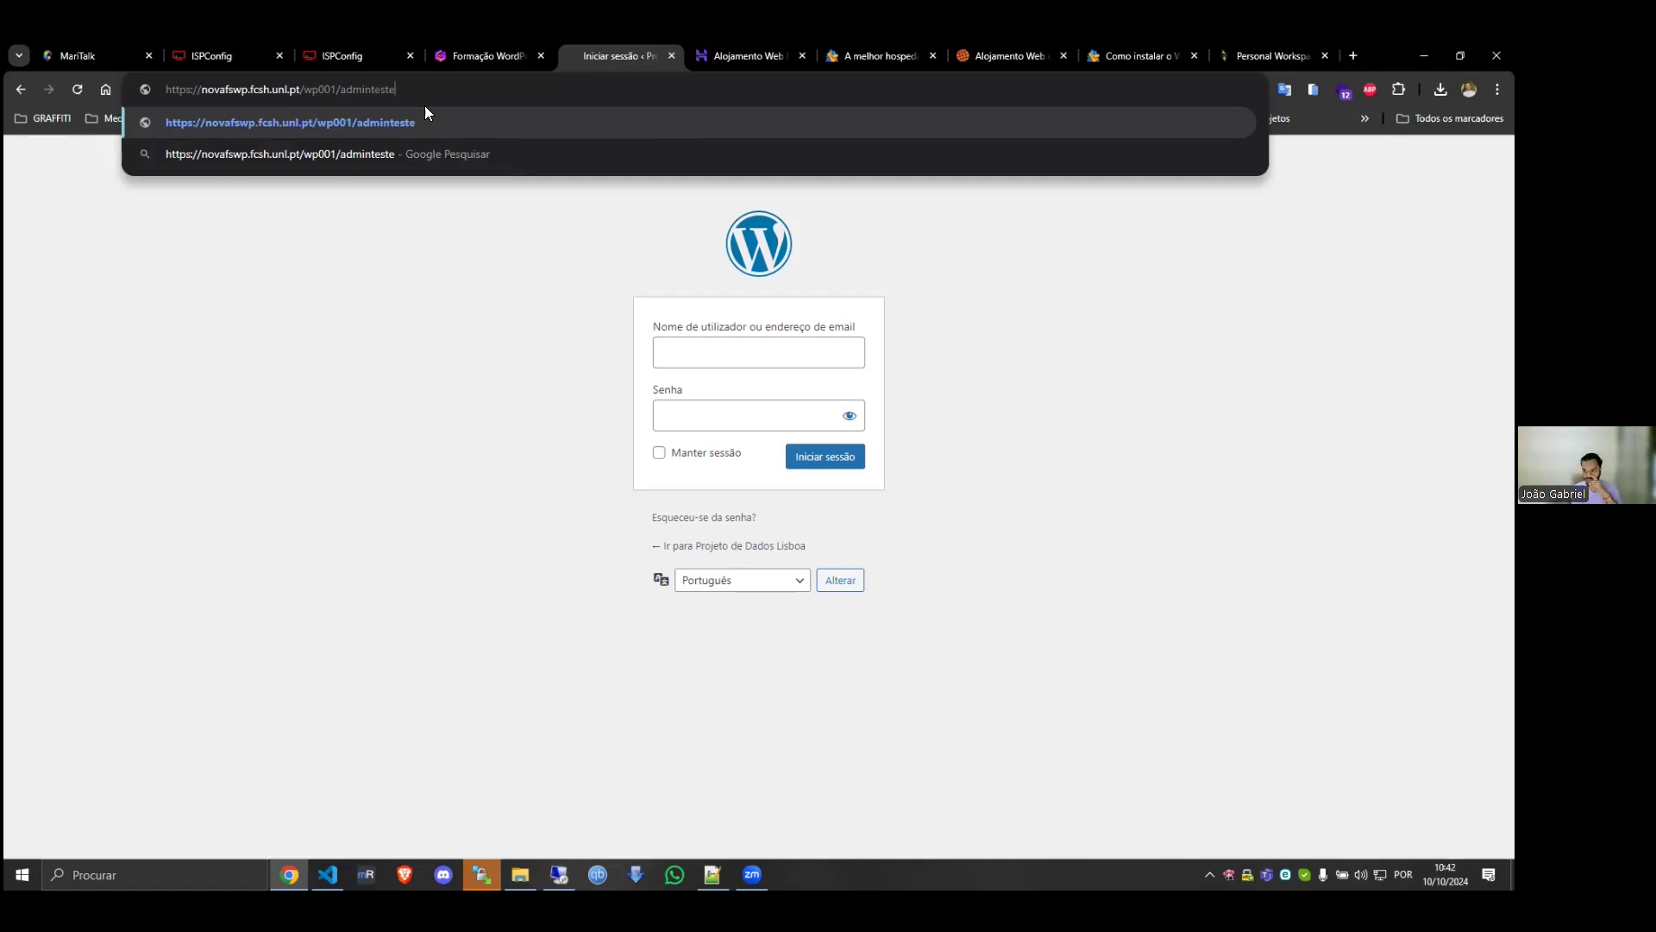
key("BackSpace")
key("BackSpace")
key("BackSpace")
key("BackSpace")
key("BackSpace")
key("BackSpace")
key("BackSpace")
key("BackSpace")
key("BackSpace")
key("BackSpace")
type("wp-login.phpa")
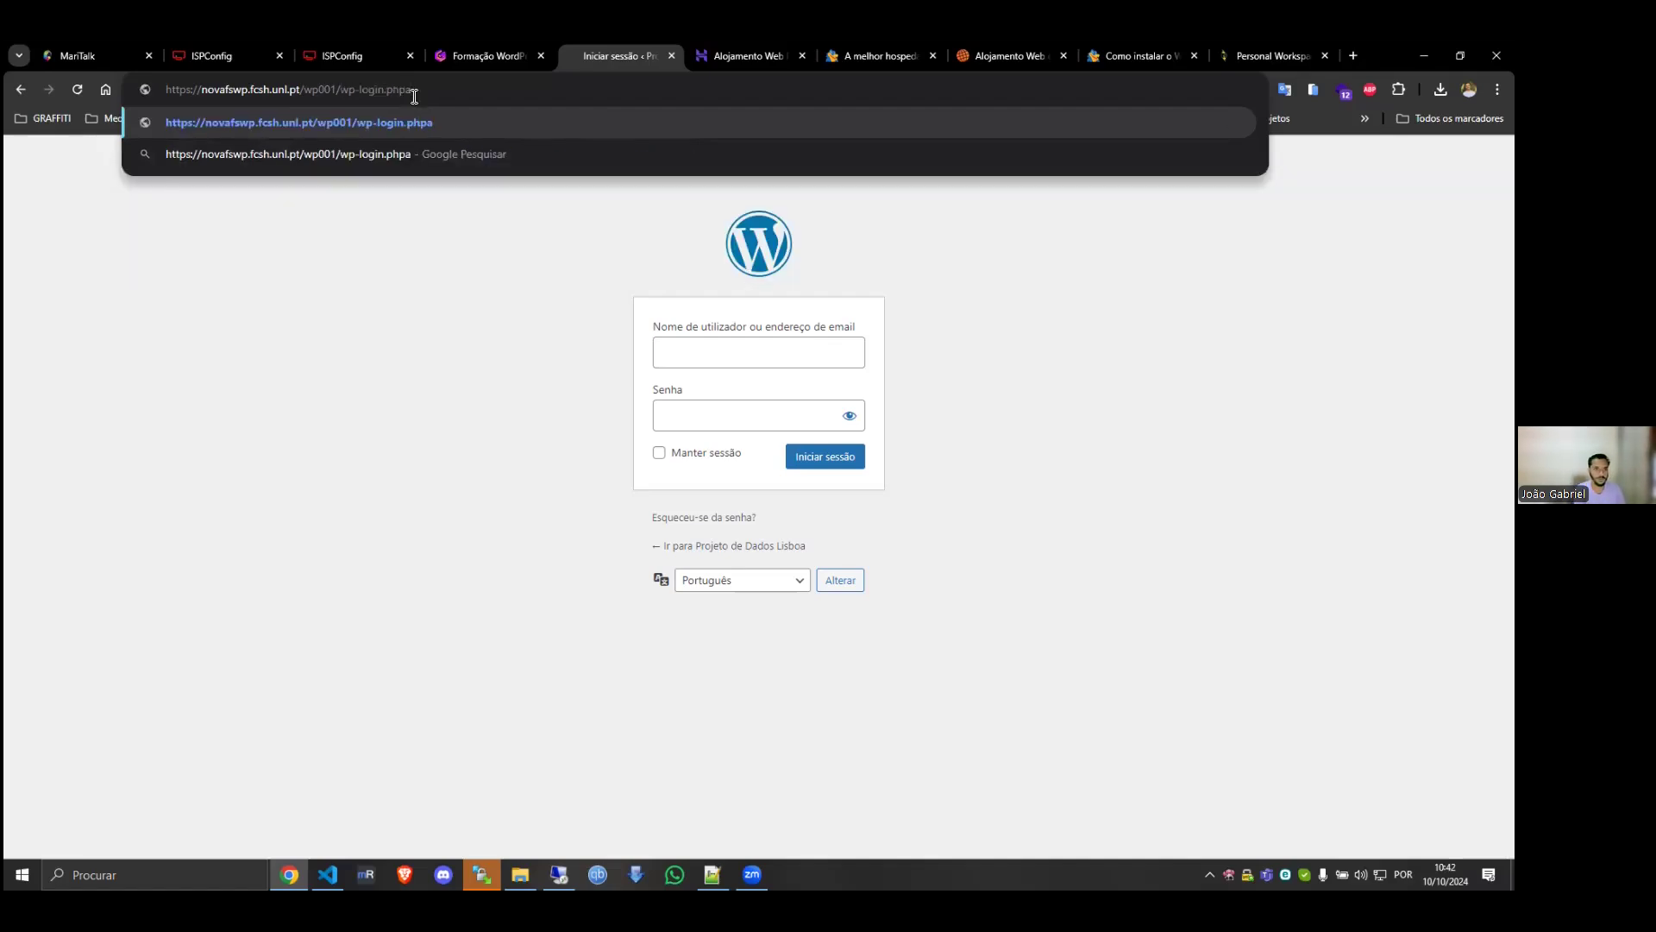
key("BackSpace")
key("BackSpace")
key("BackSpace")
key("BackSpace")
key("BackSpace")
key("BackSpace")
key("BackSpace")
key("BackSpace")
key("BackSpace")
key("BackSpace")
key("BackSpace")
key("BackSpace")
key("BackSpace")
key("BackSpace")
key("BackSpace")
key("BackSpace")
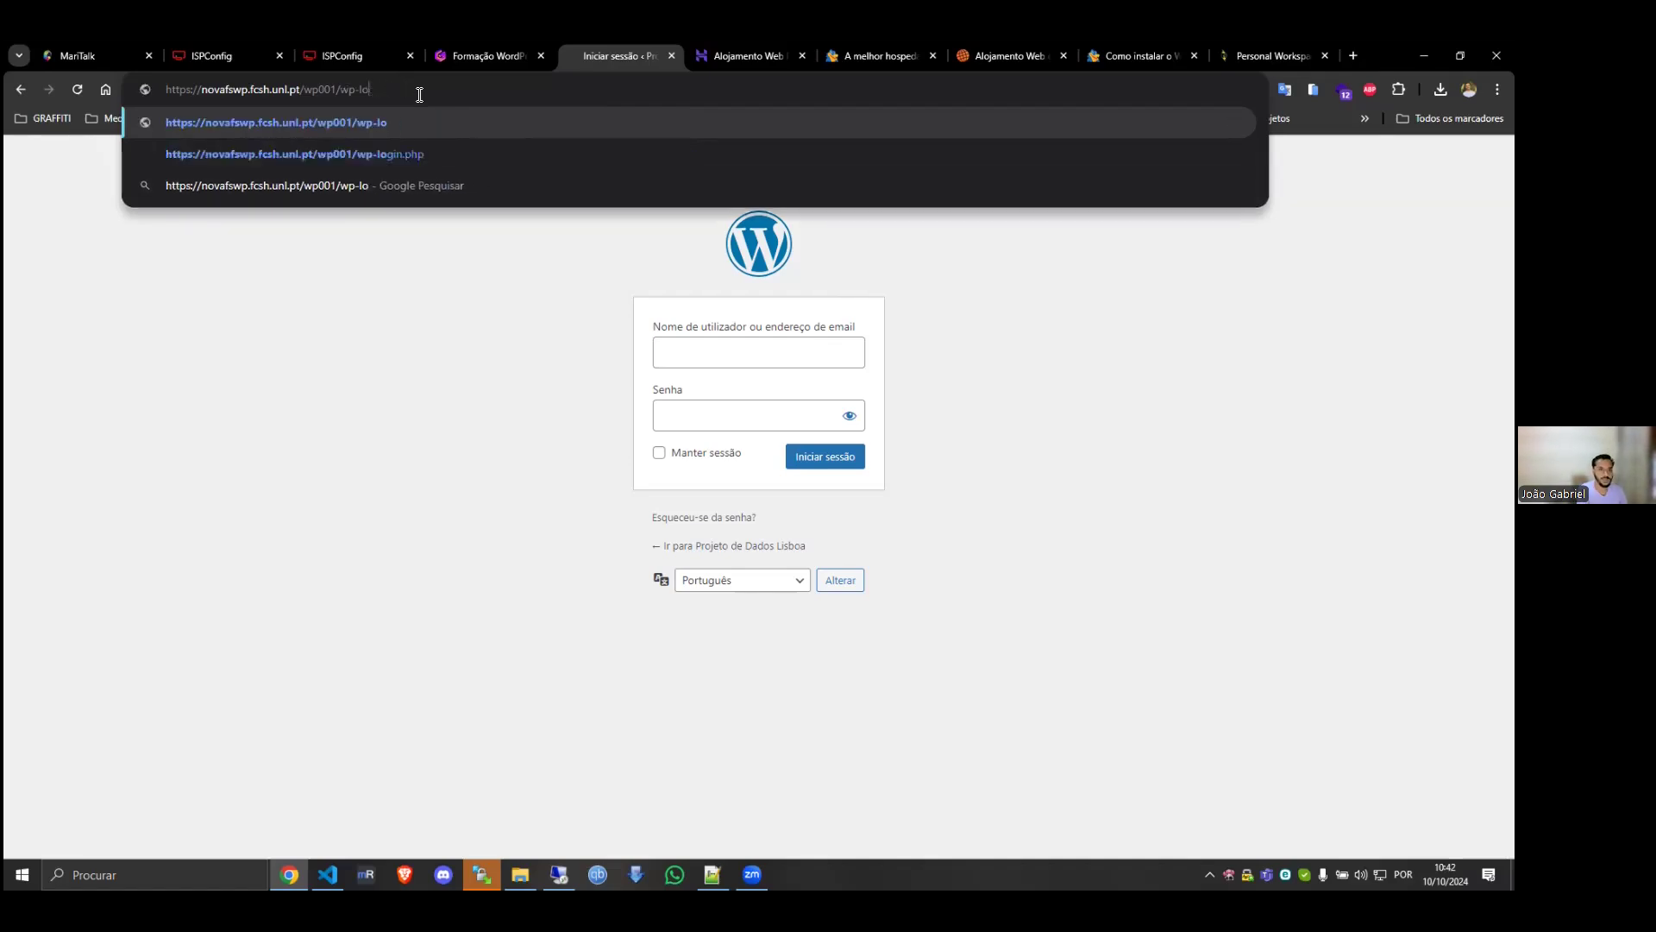
type("01")
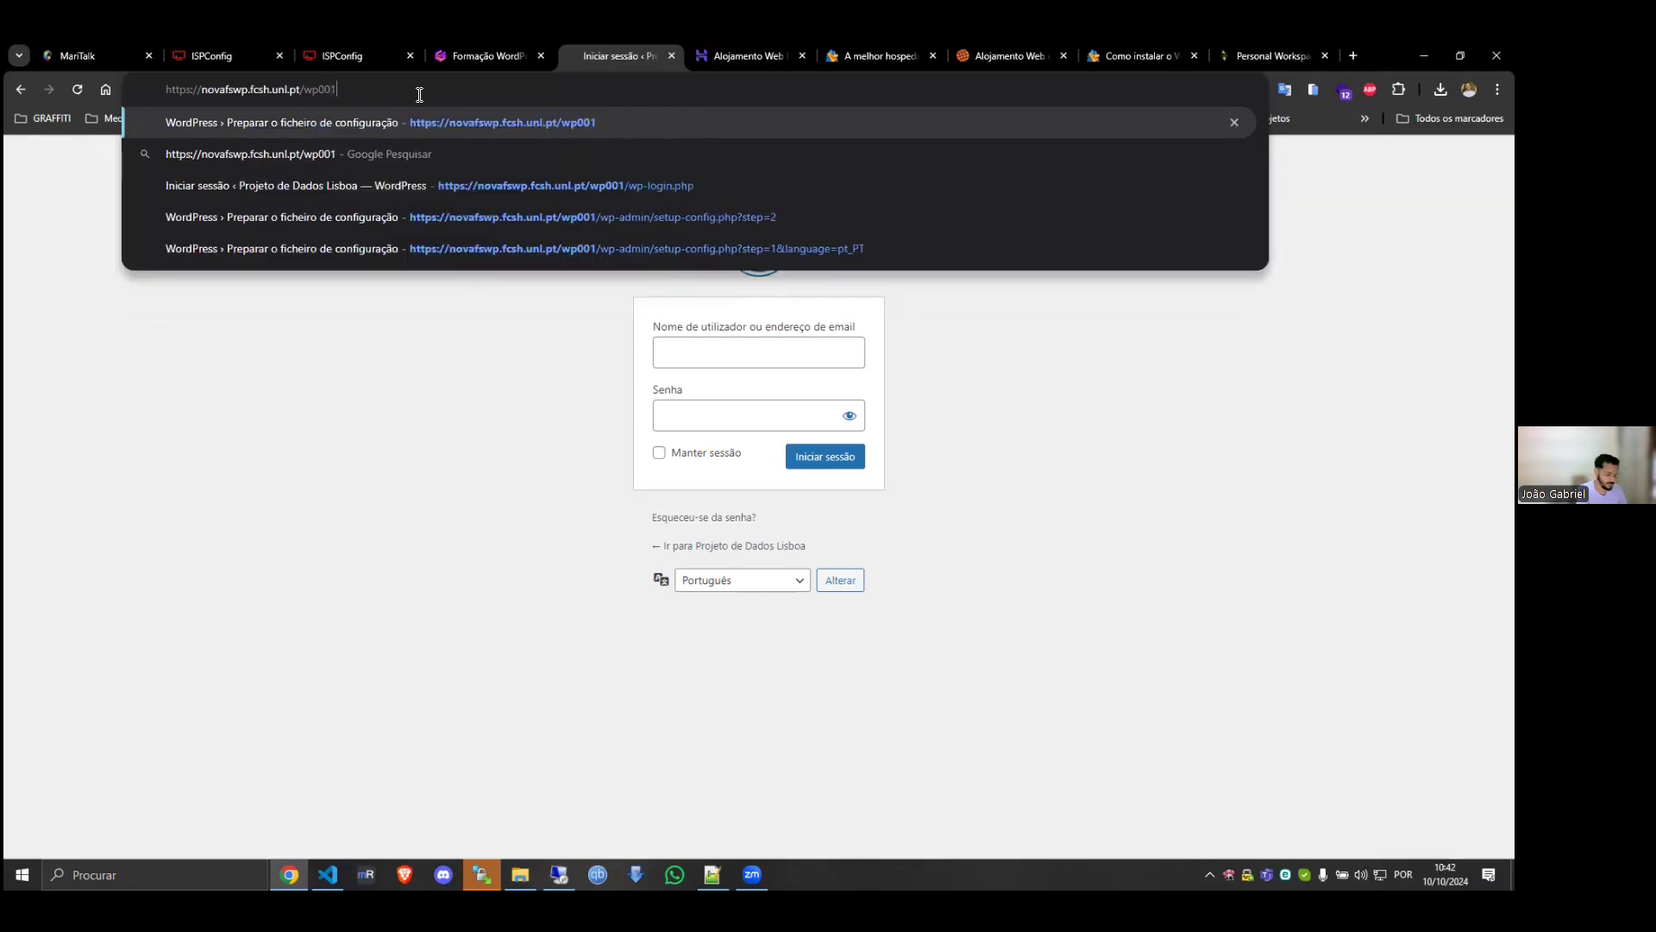
key("Return")
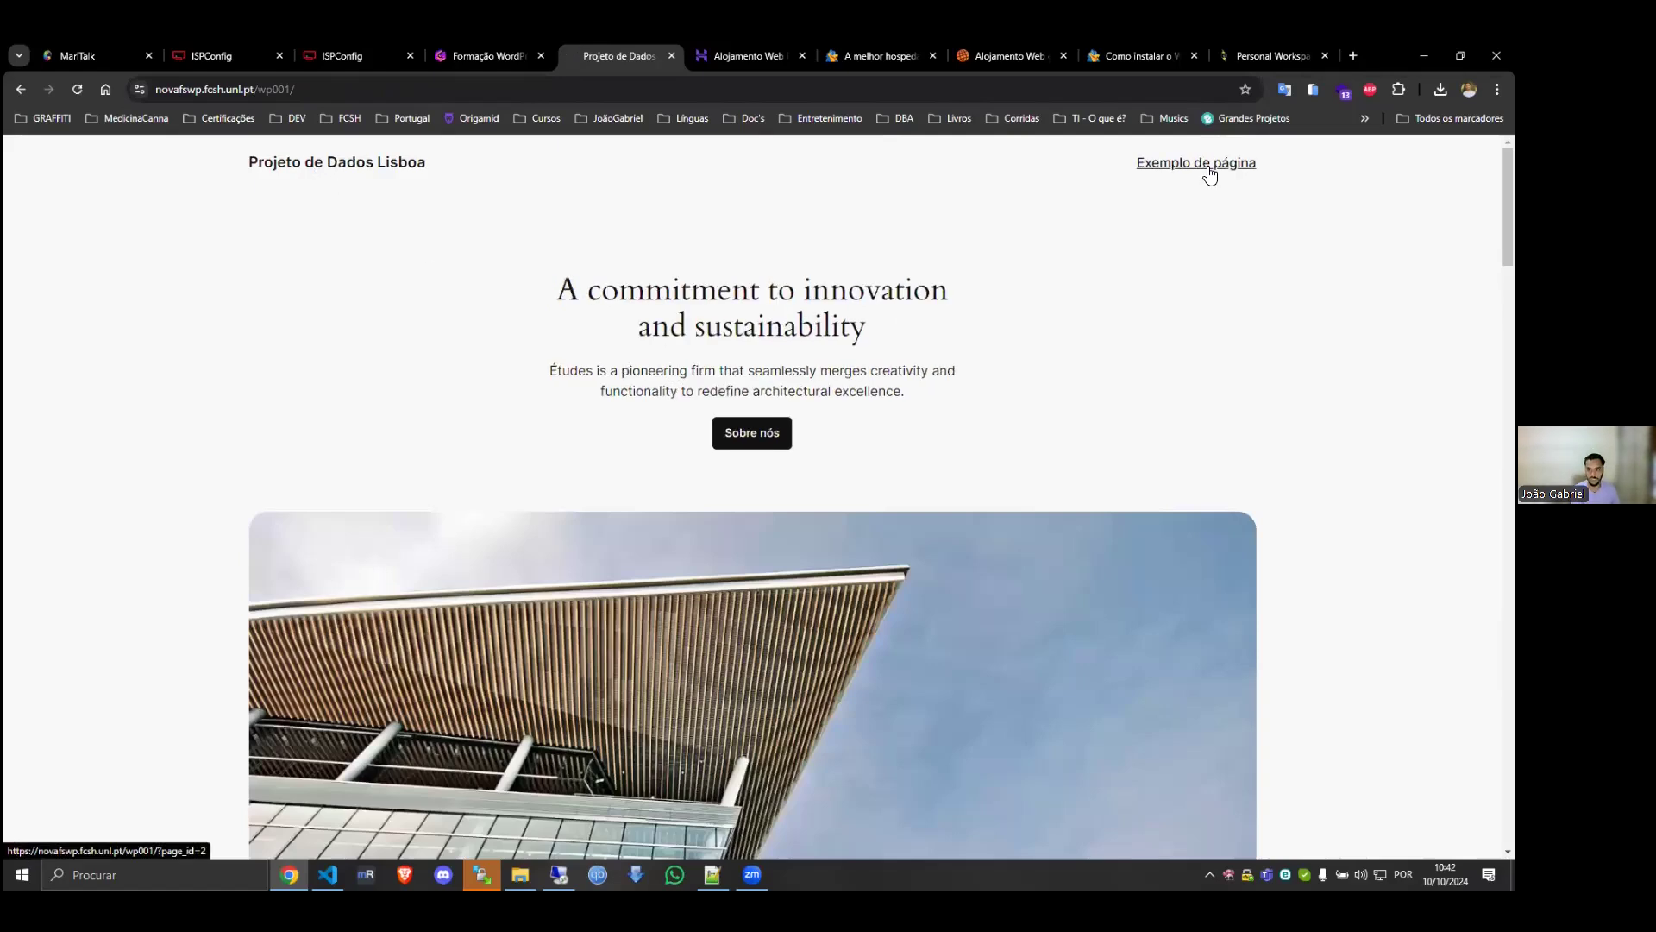
Step: Scroll through the Projeto de Dados Lisboa homepage, then go back to the wp001 login page
scroll(568, 327, "down", 4)
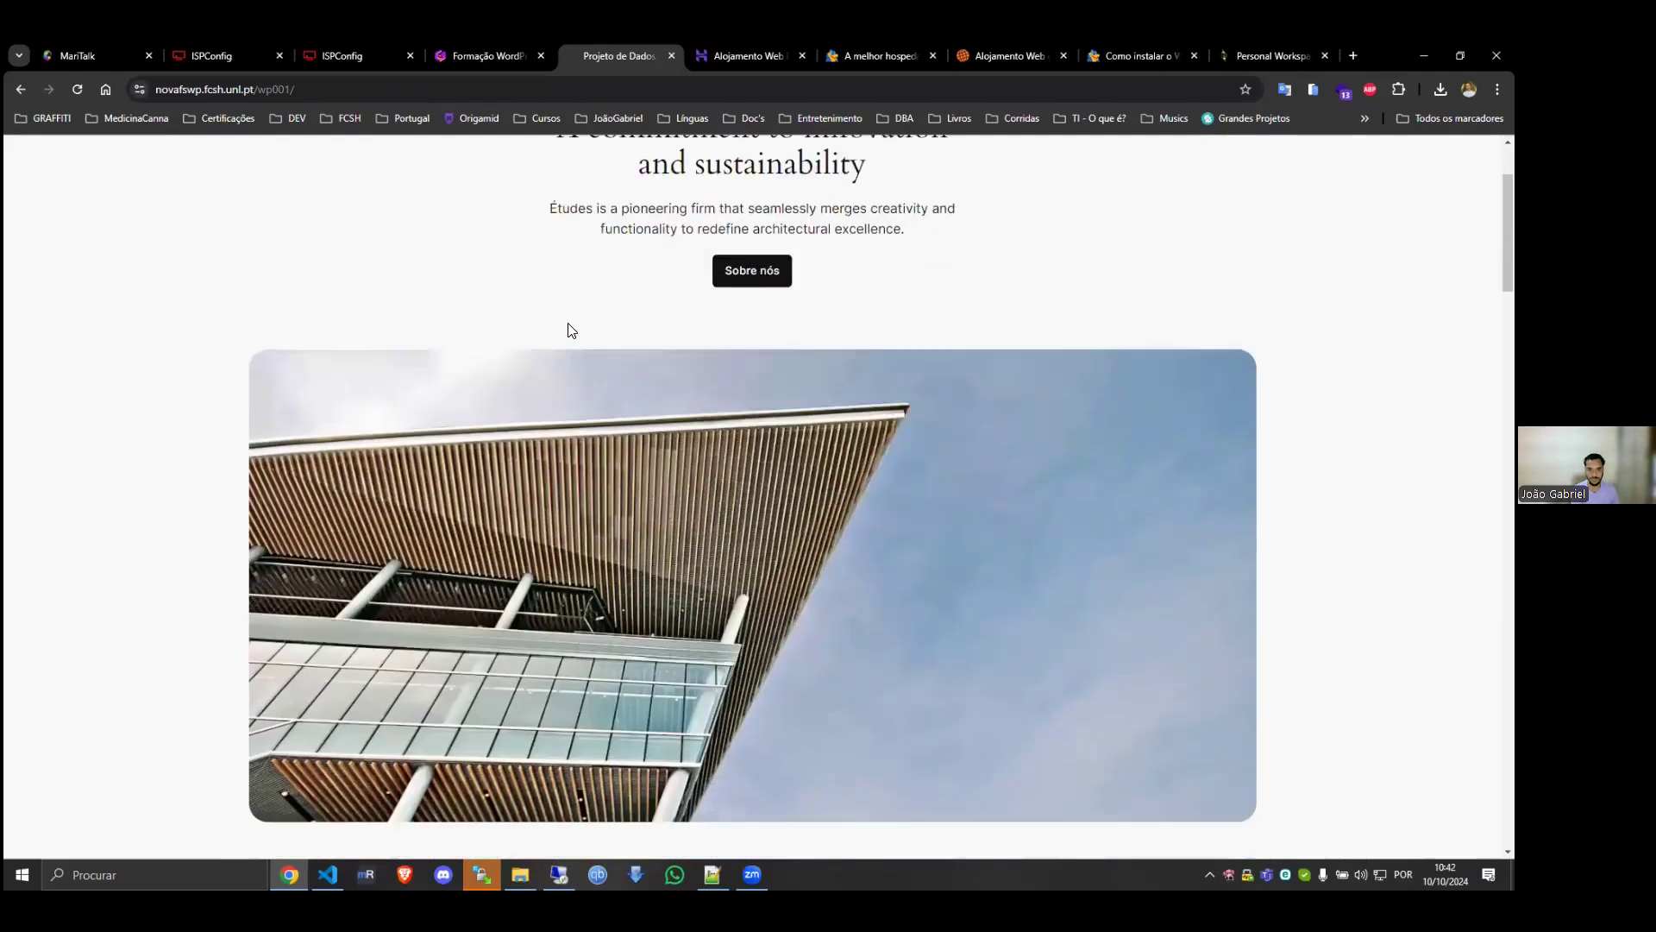
scroll(568, 326, "down", 4)
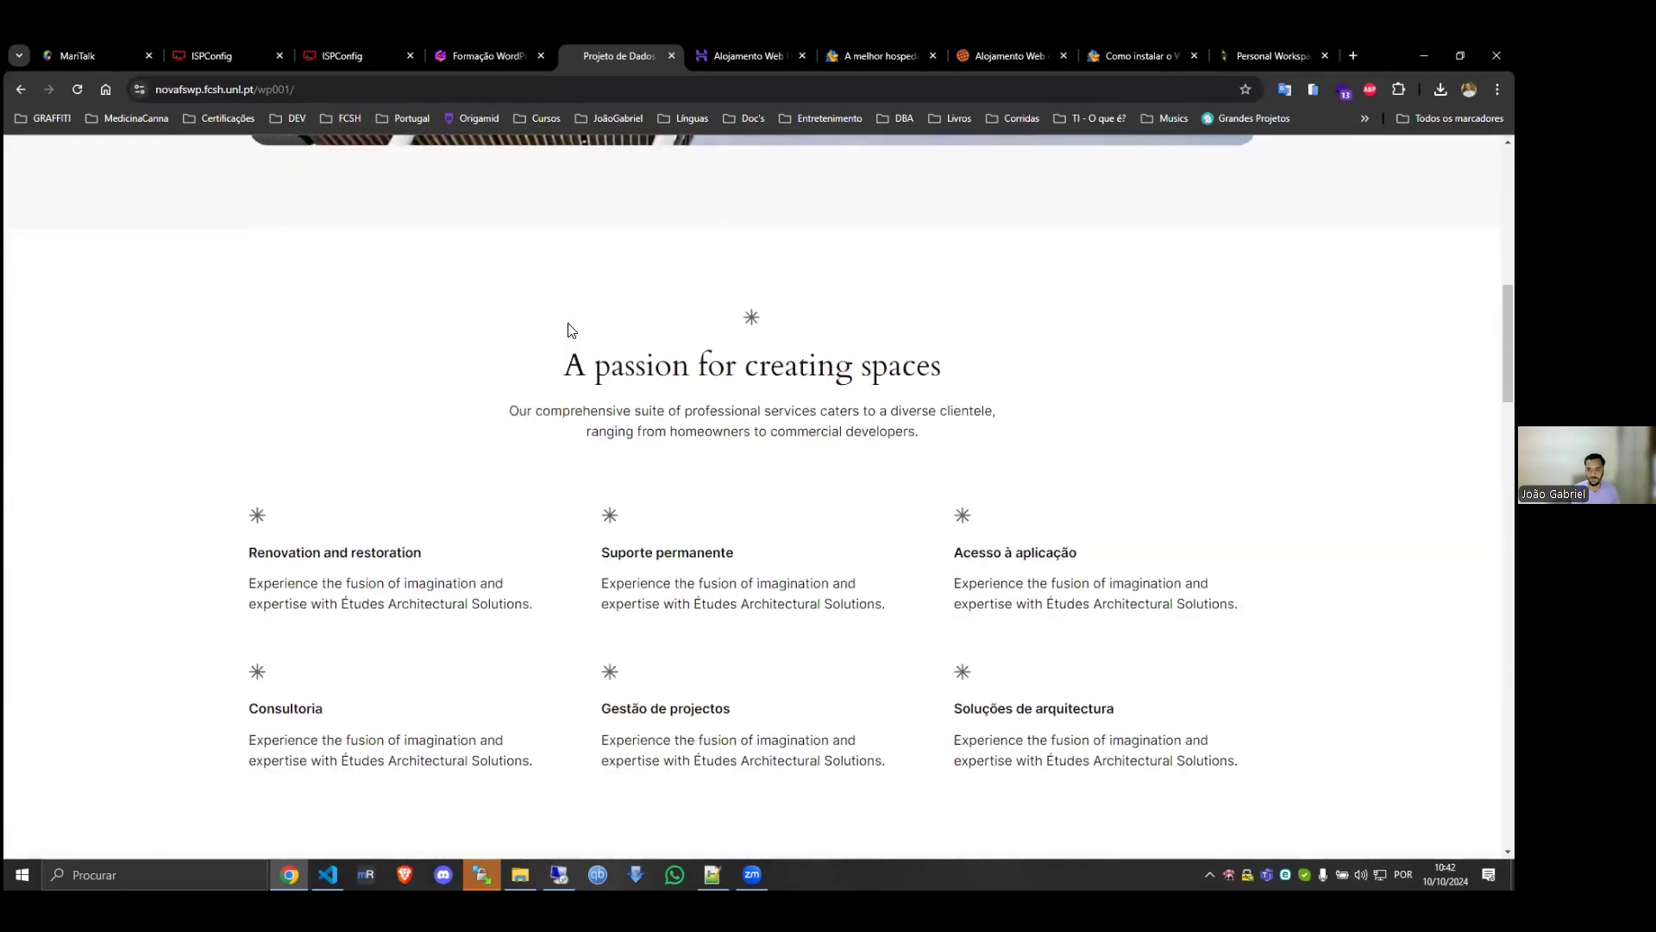
scroll(568, 328, "down", 2)
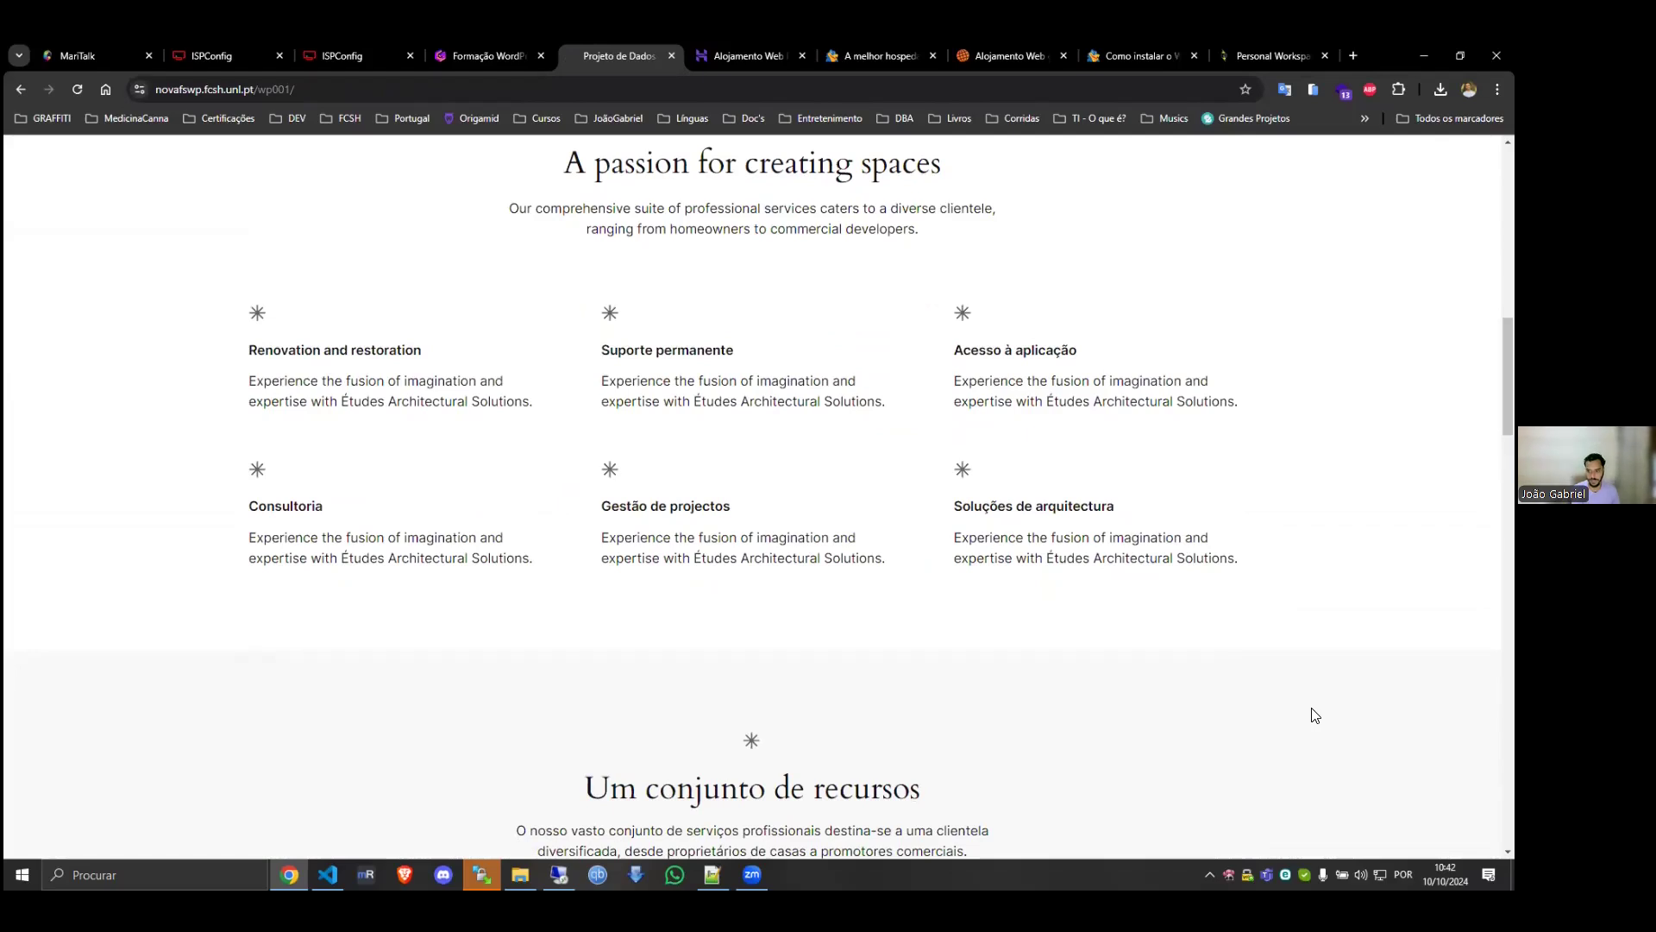
scroll(747, 548, "down", 3)
scroll(747, 550, "down", 7)
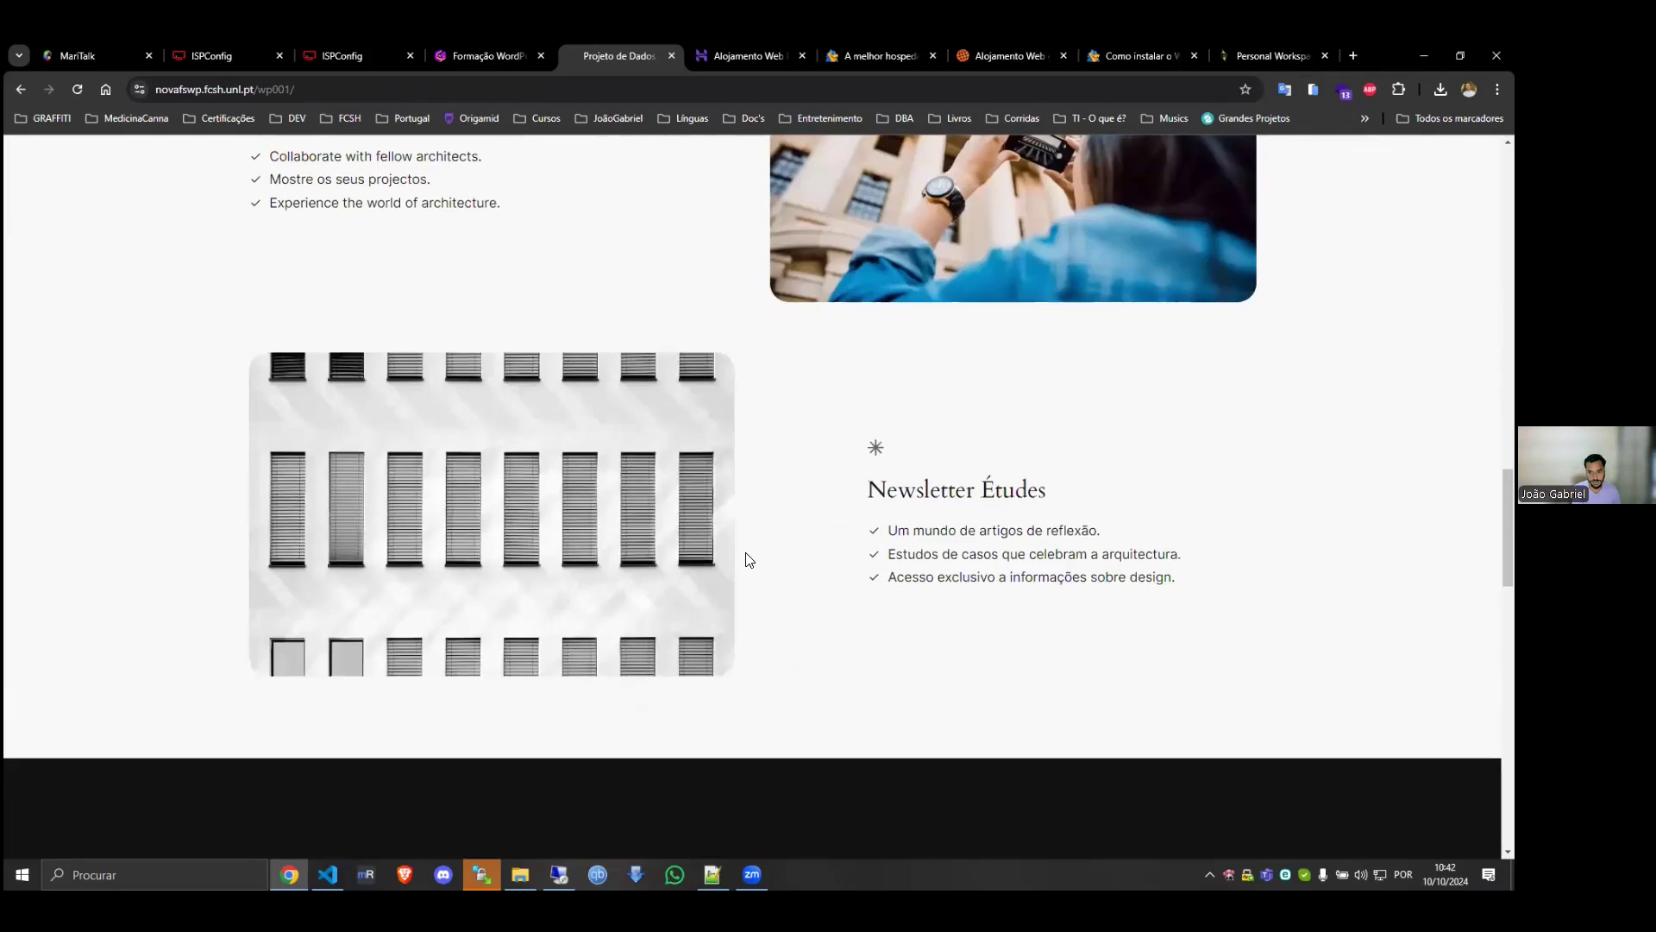
scroll(747, 556, "down", 5)
scroll(747, 552, "down", 1)
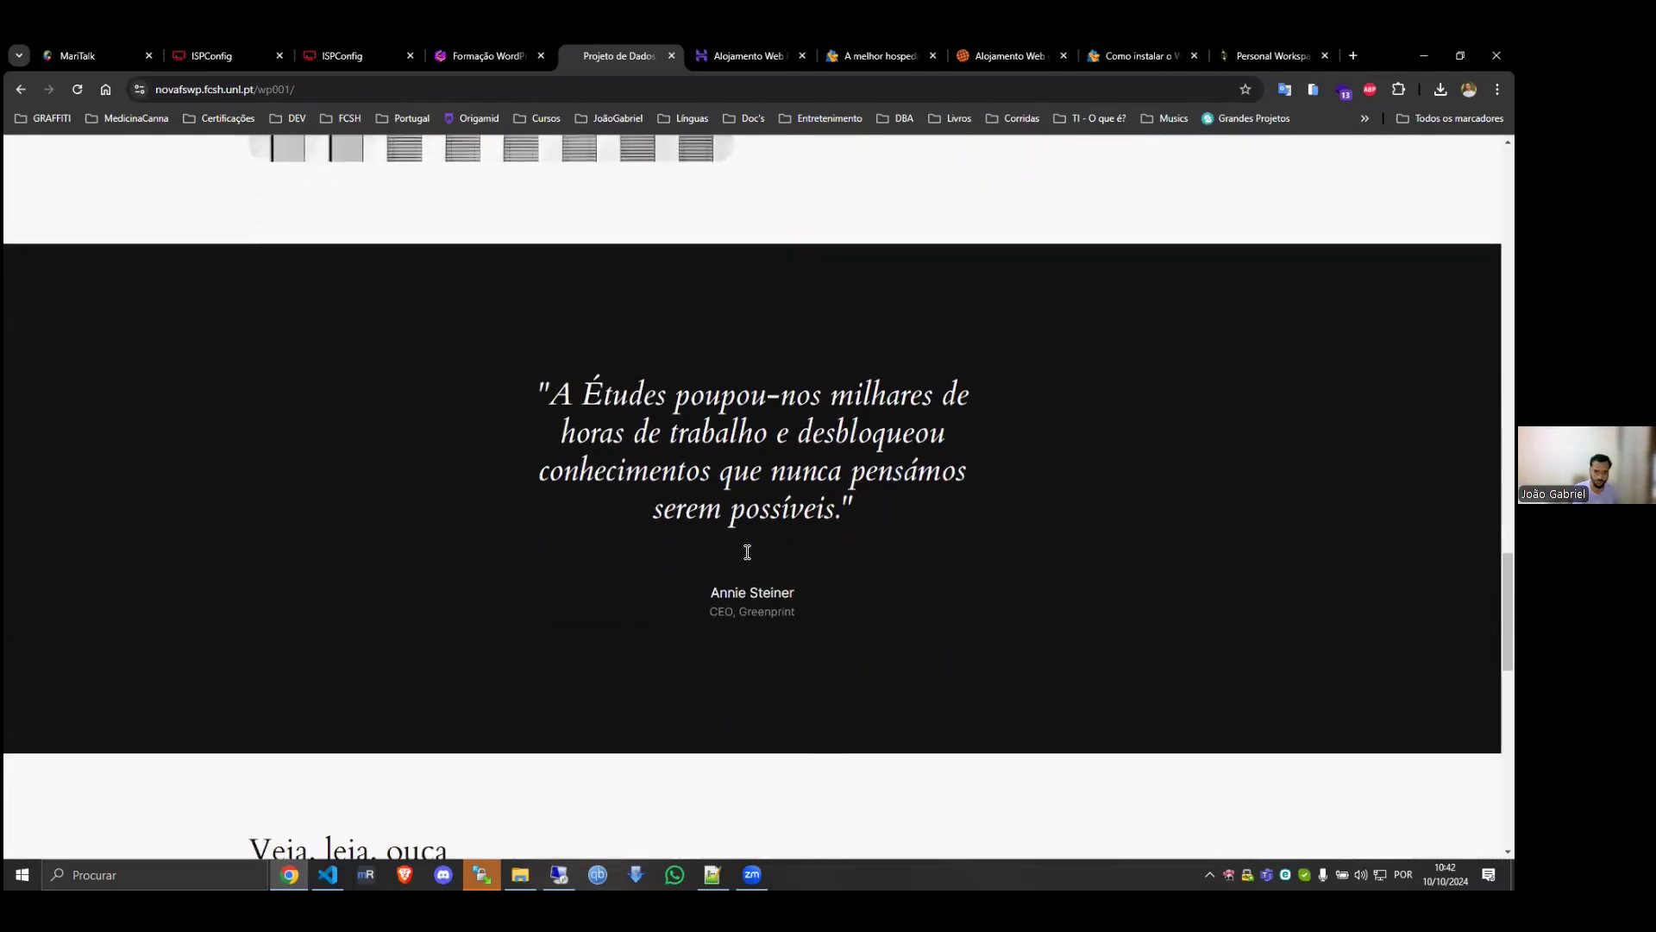
scroll(747, 552, "down", 7)
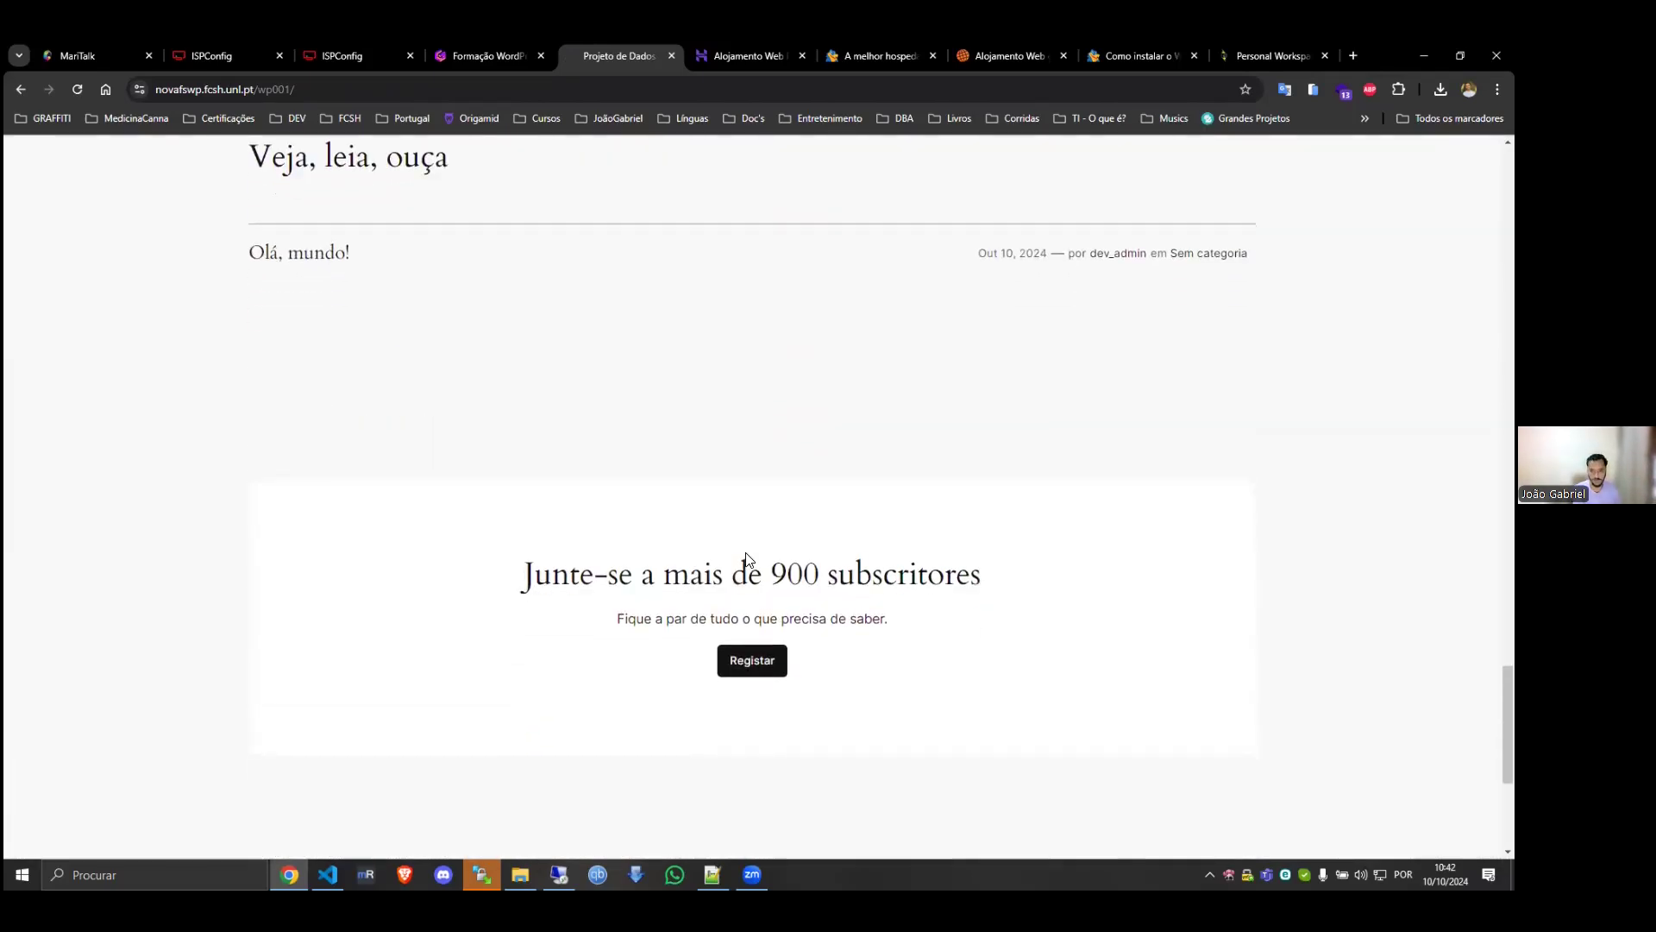
scroll(747, 559, "down", 4)
scroll(747, 559, "up", 5)
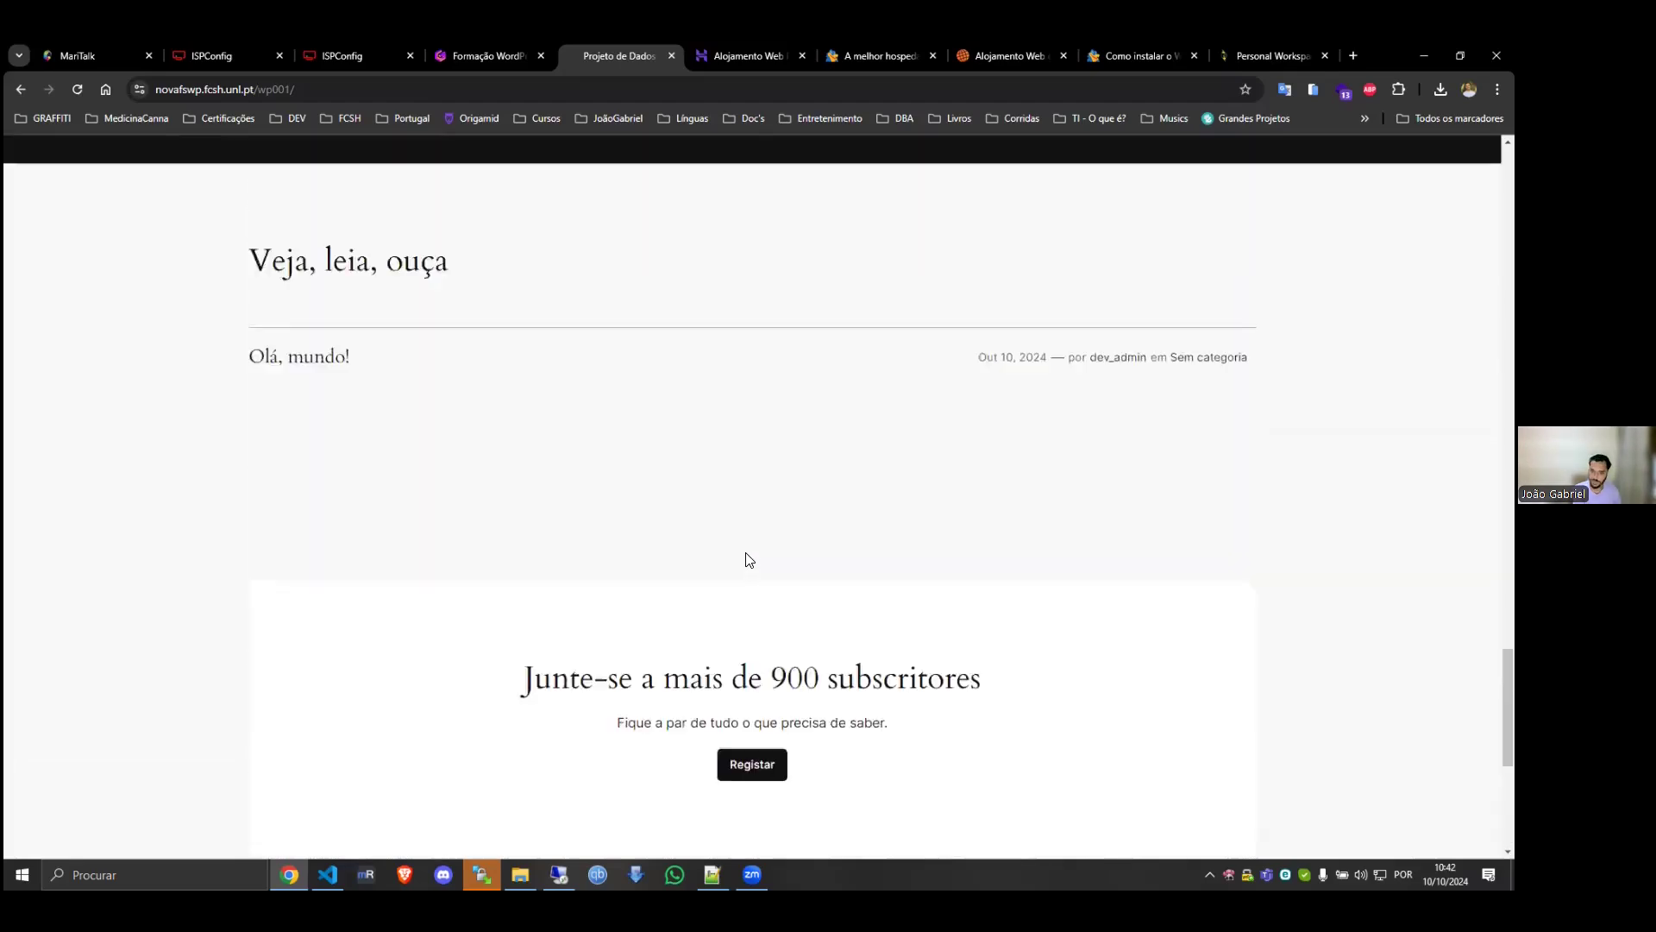
scroll(747, 557, "up", 15)
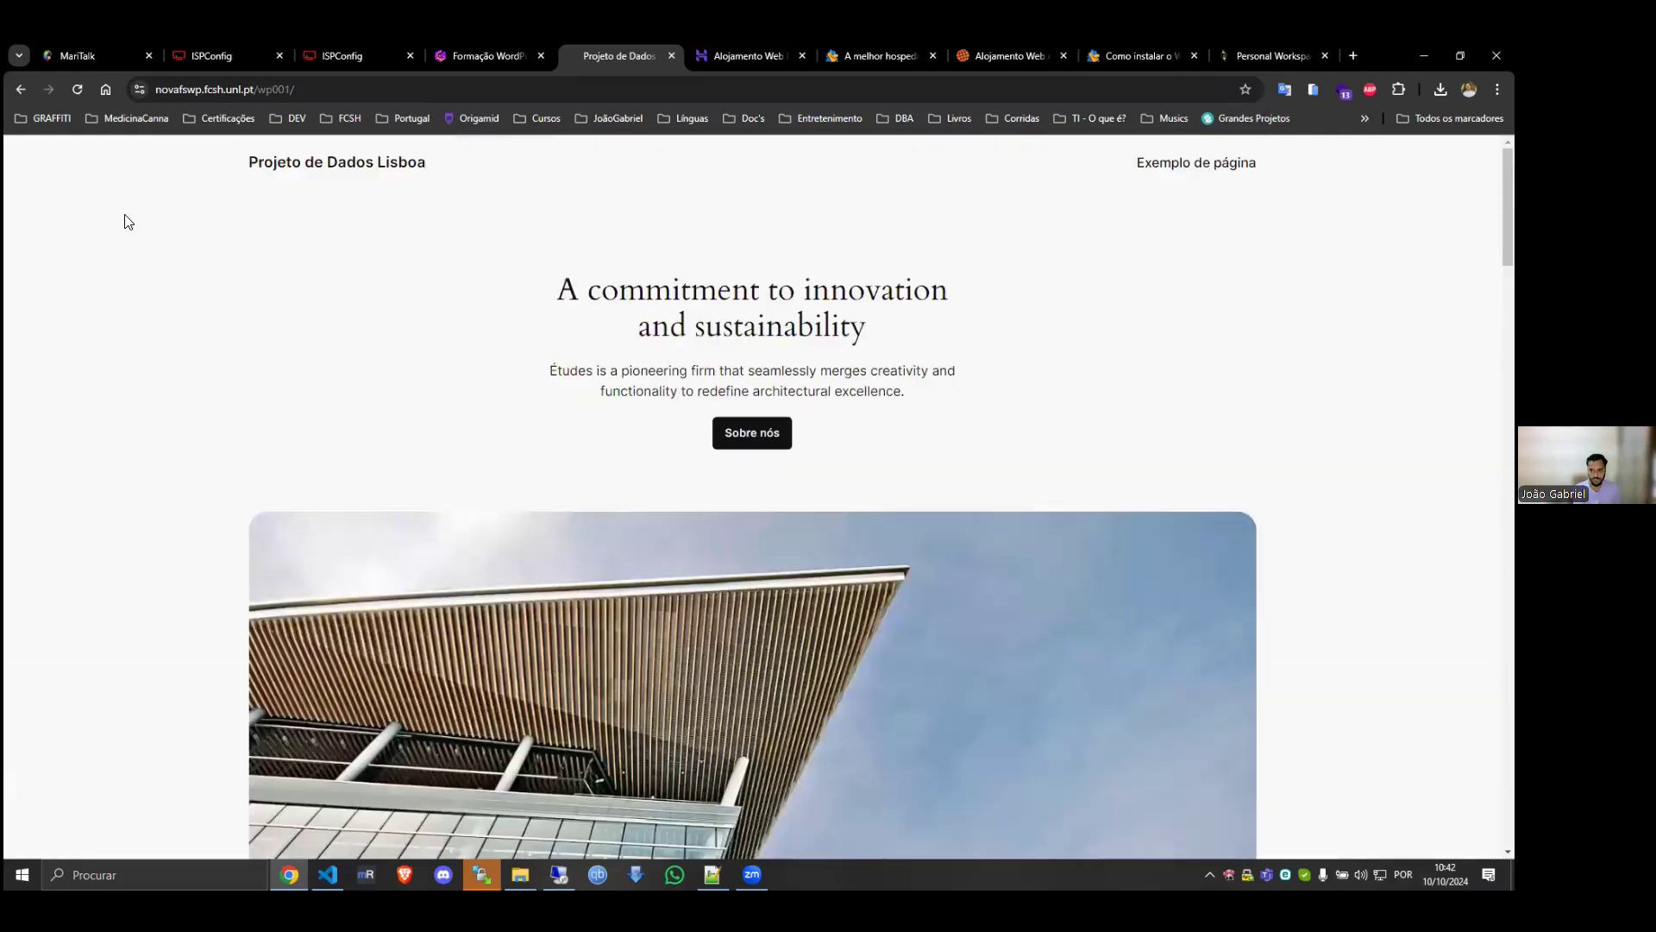
left_click(20, 89)
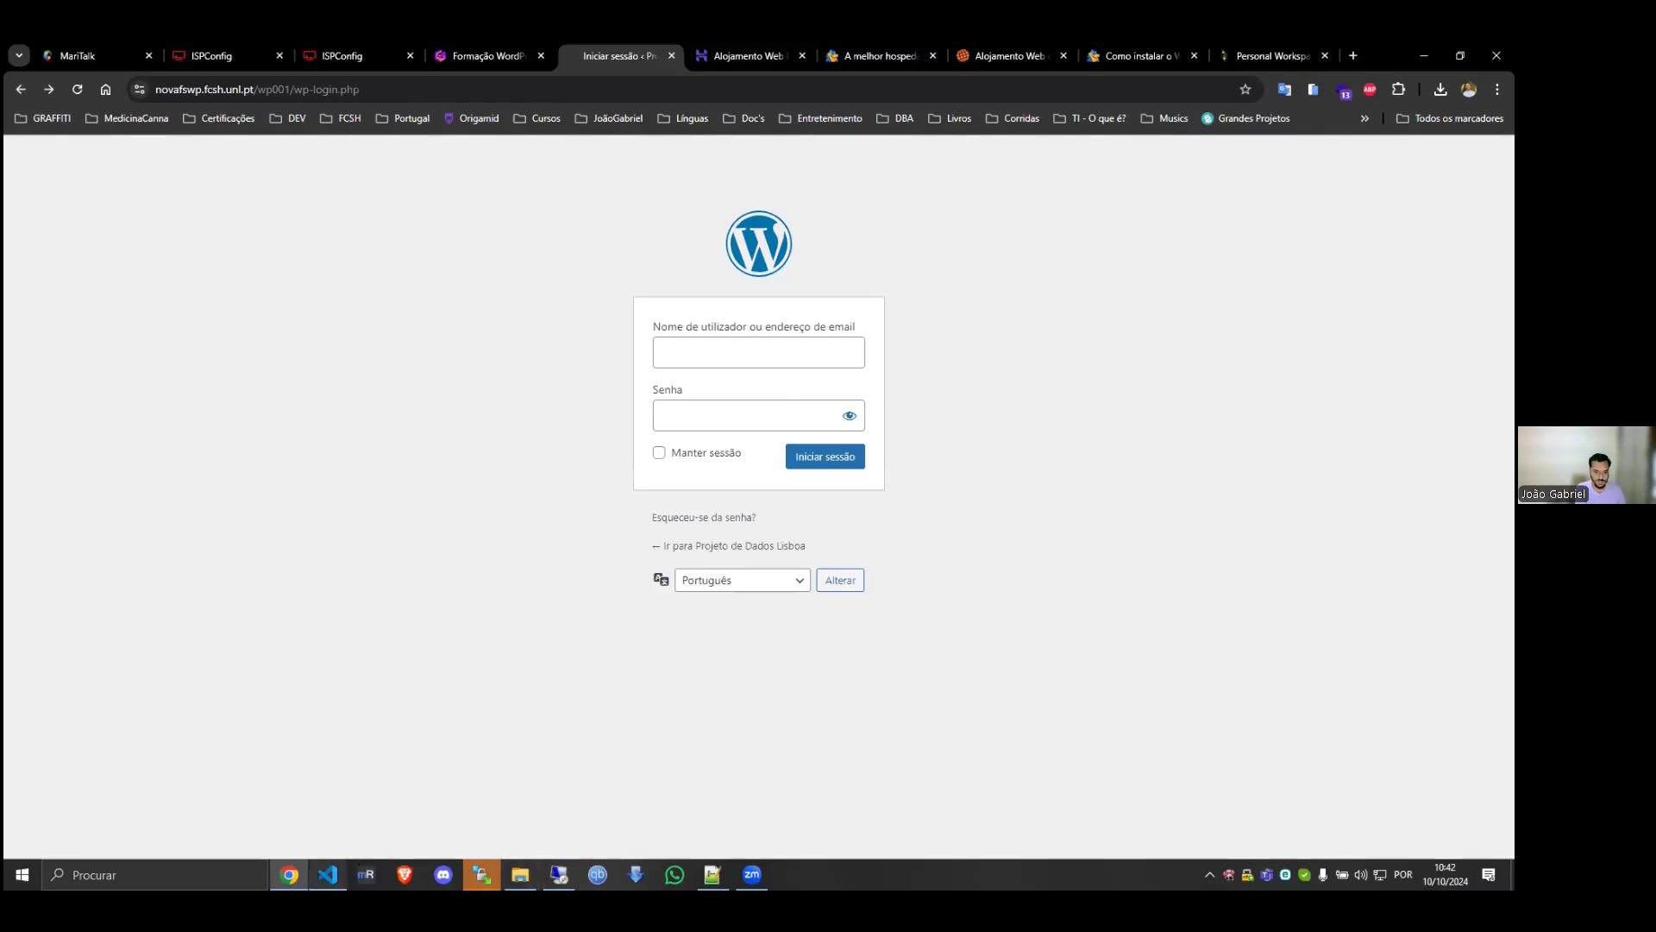
left_click(328, 874)
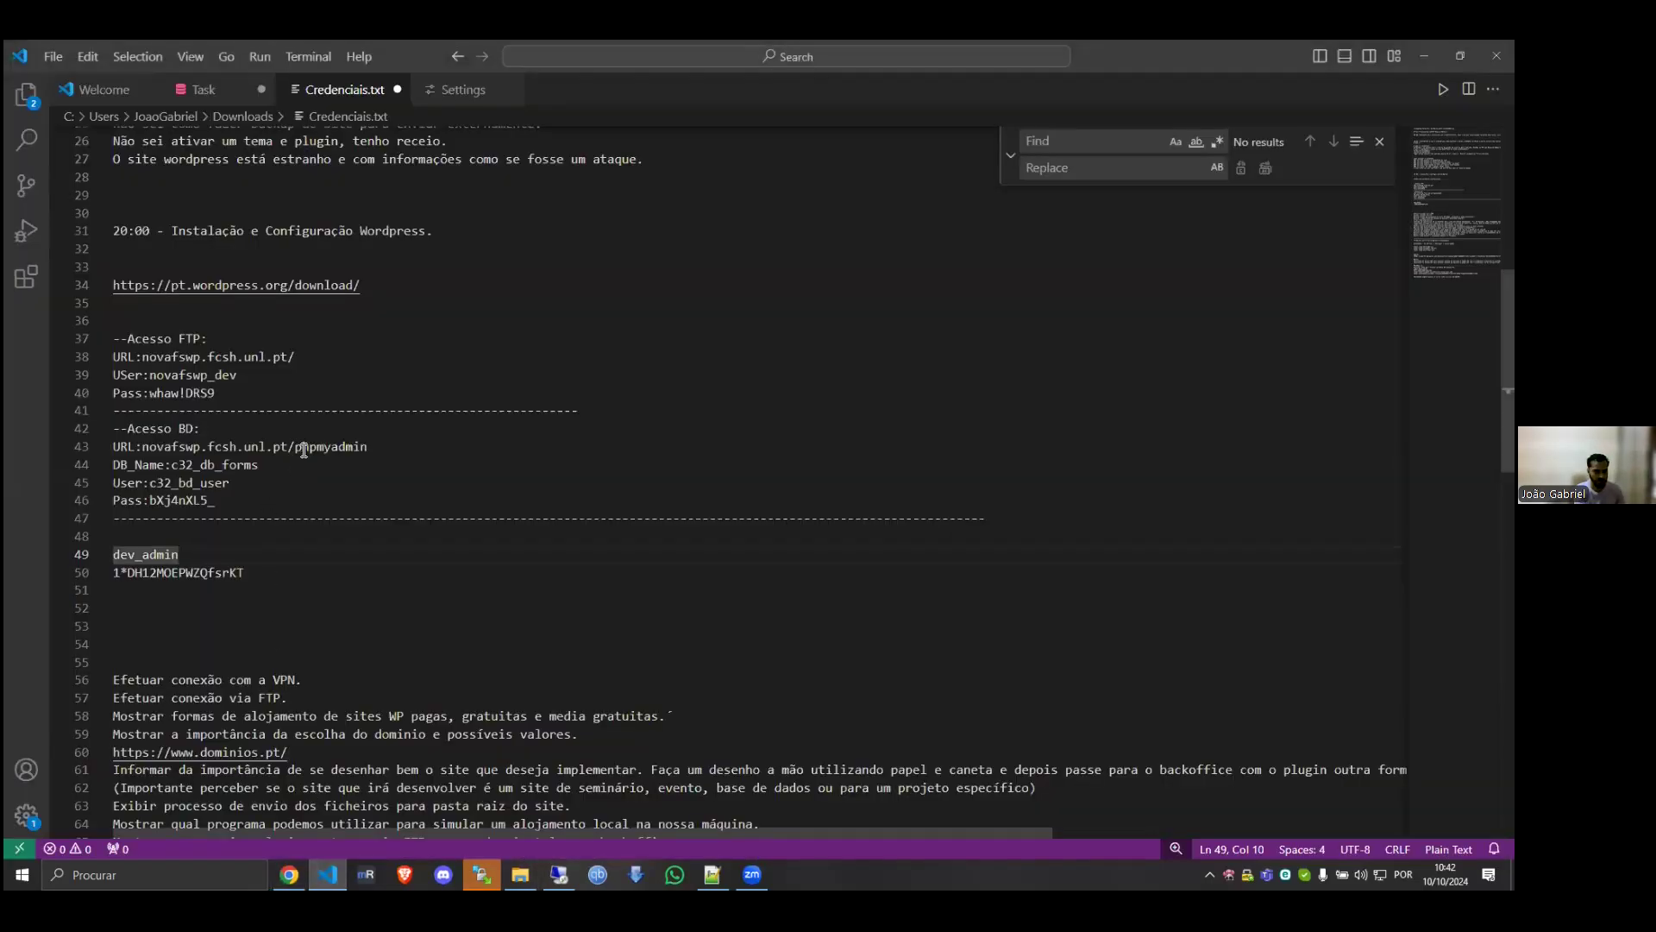
Step: Copy the dev_admin username from the notes into the login form's username field
left_click_drag(207, 552, 113, 557)
key("ctrl+c")
key("alt+Tab")
left_click(721, 371)
key("ctrl+v")
Step: Copy the admin password from line 50 of the notes into the Senha field
key("alt+Tab")
left_click_drag(244, 573, 92, 564)
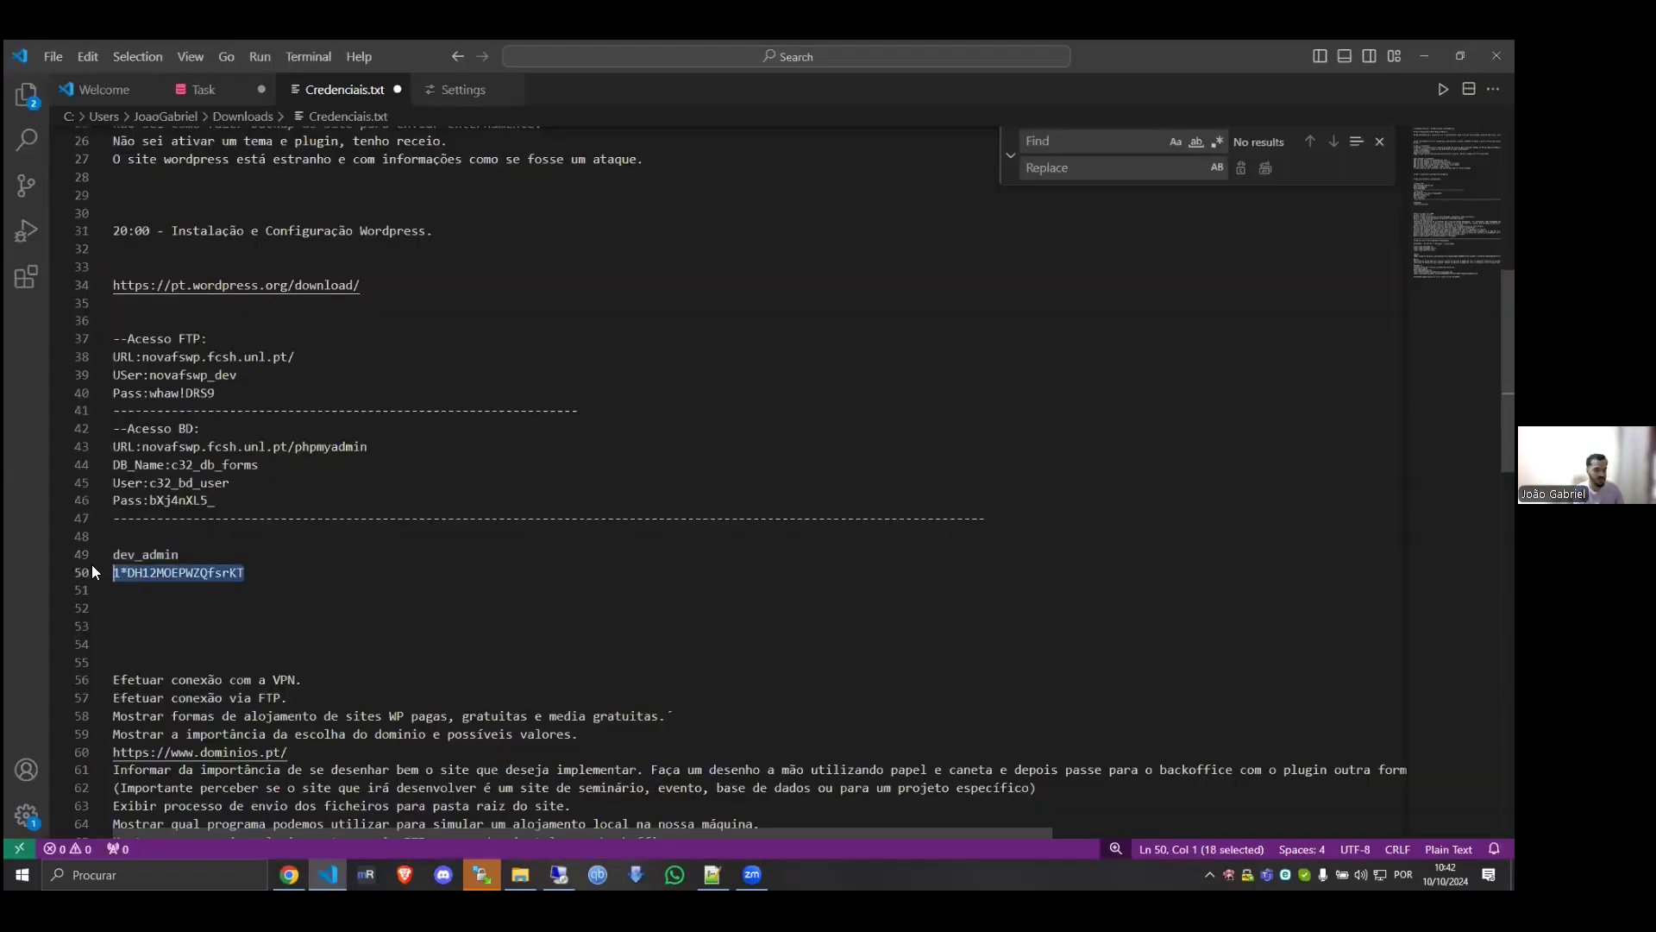
key("ctrl+c")
key("alt+Tab")
left_click(733, 423)
key("ctrl+v")
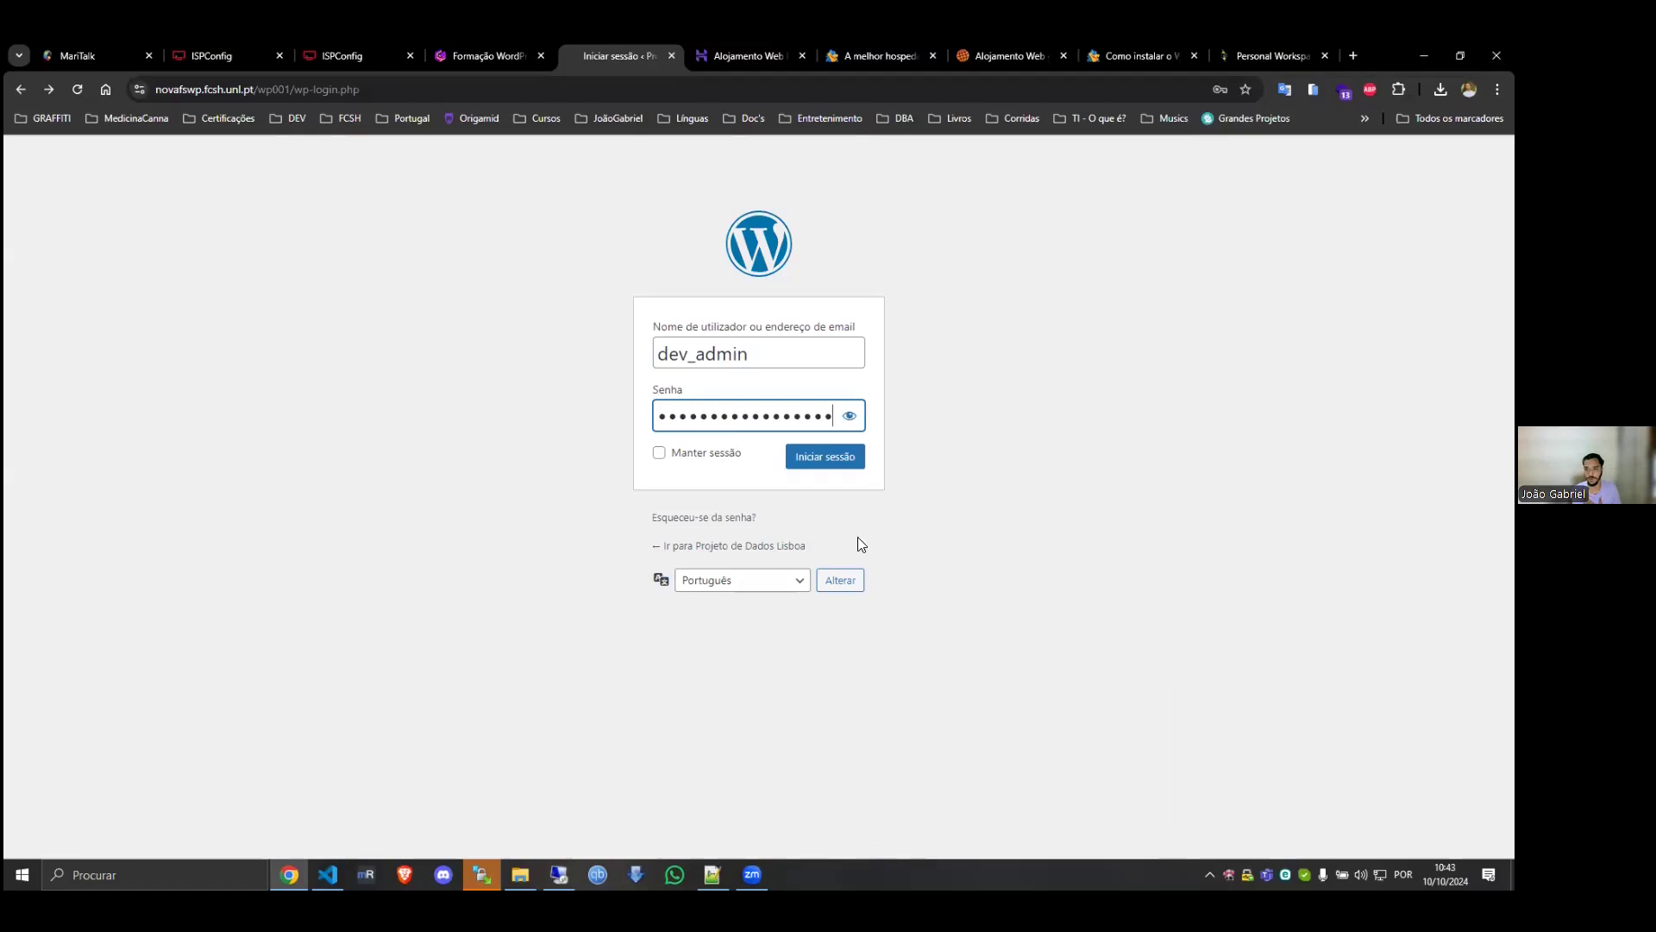
Step: Log in as dev_admin and scroll through the Painel dashboard widgets
left_click(827, 458)
left_click(827, 460)
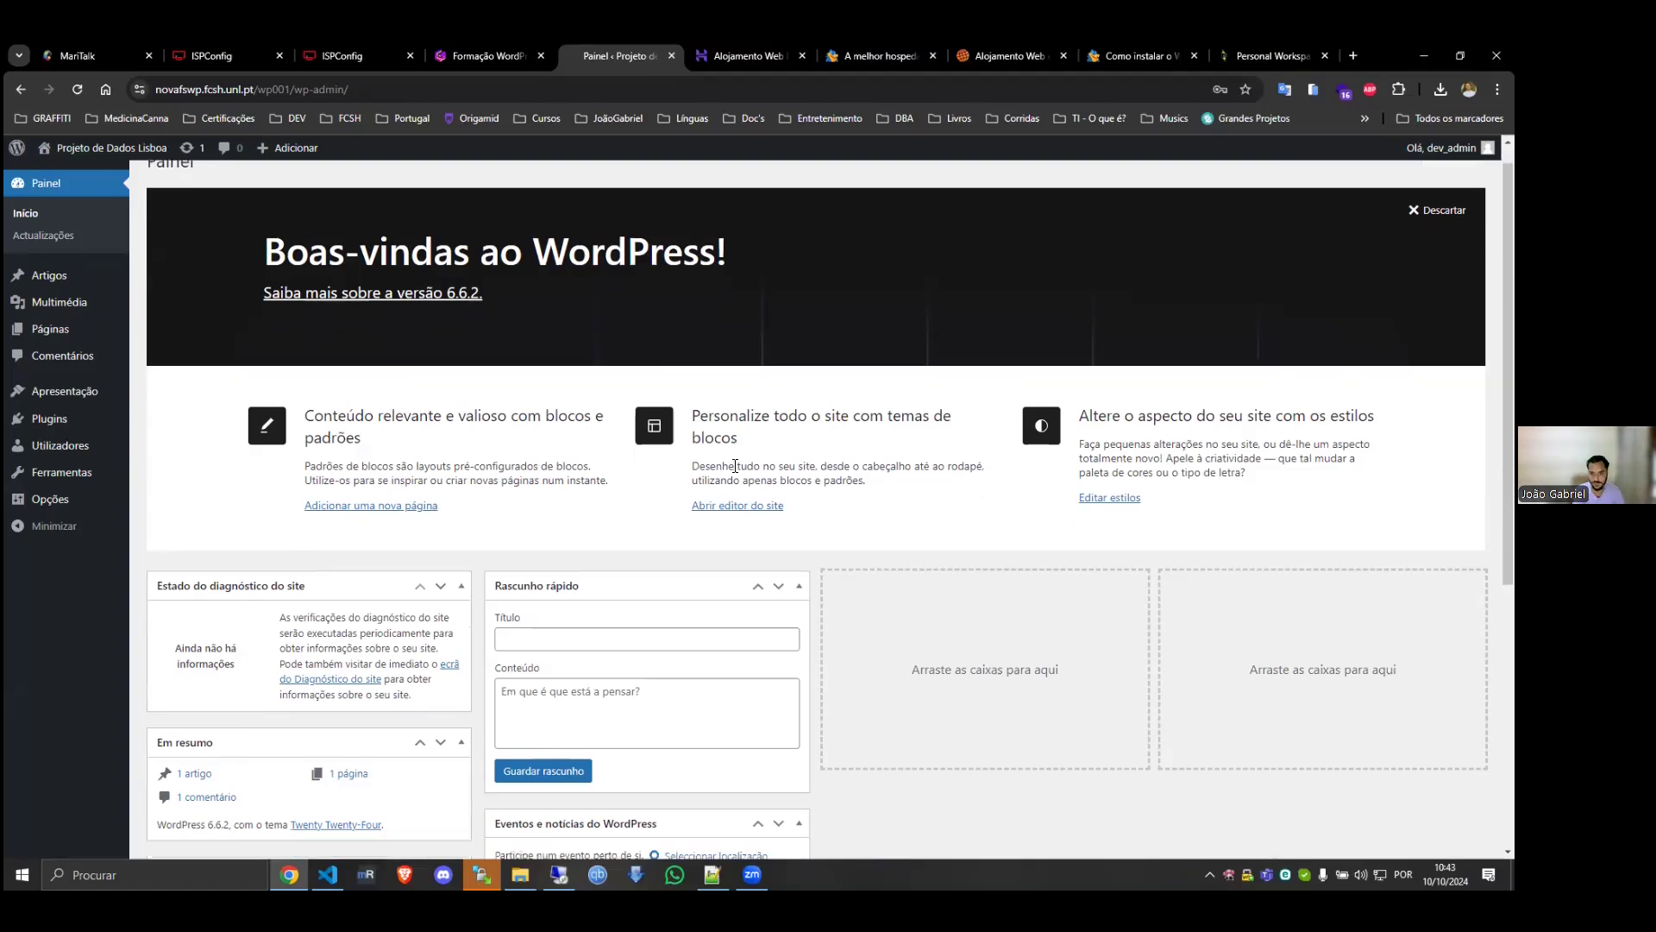
scroll(737, 473, "down", 2)
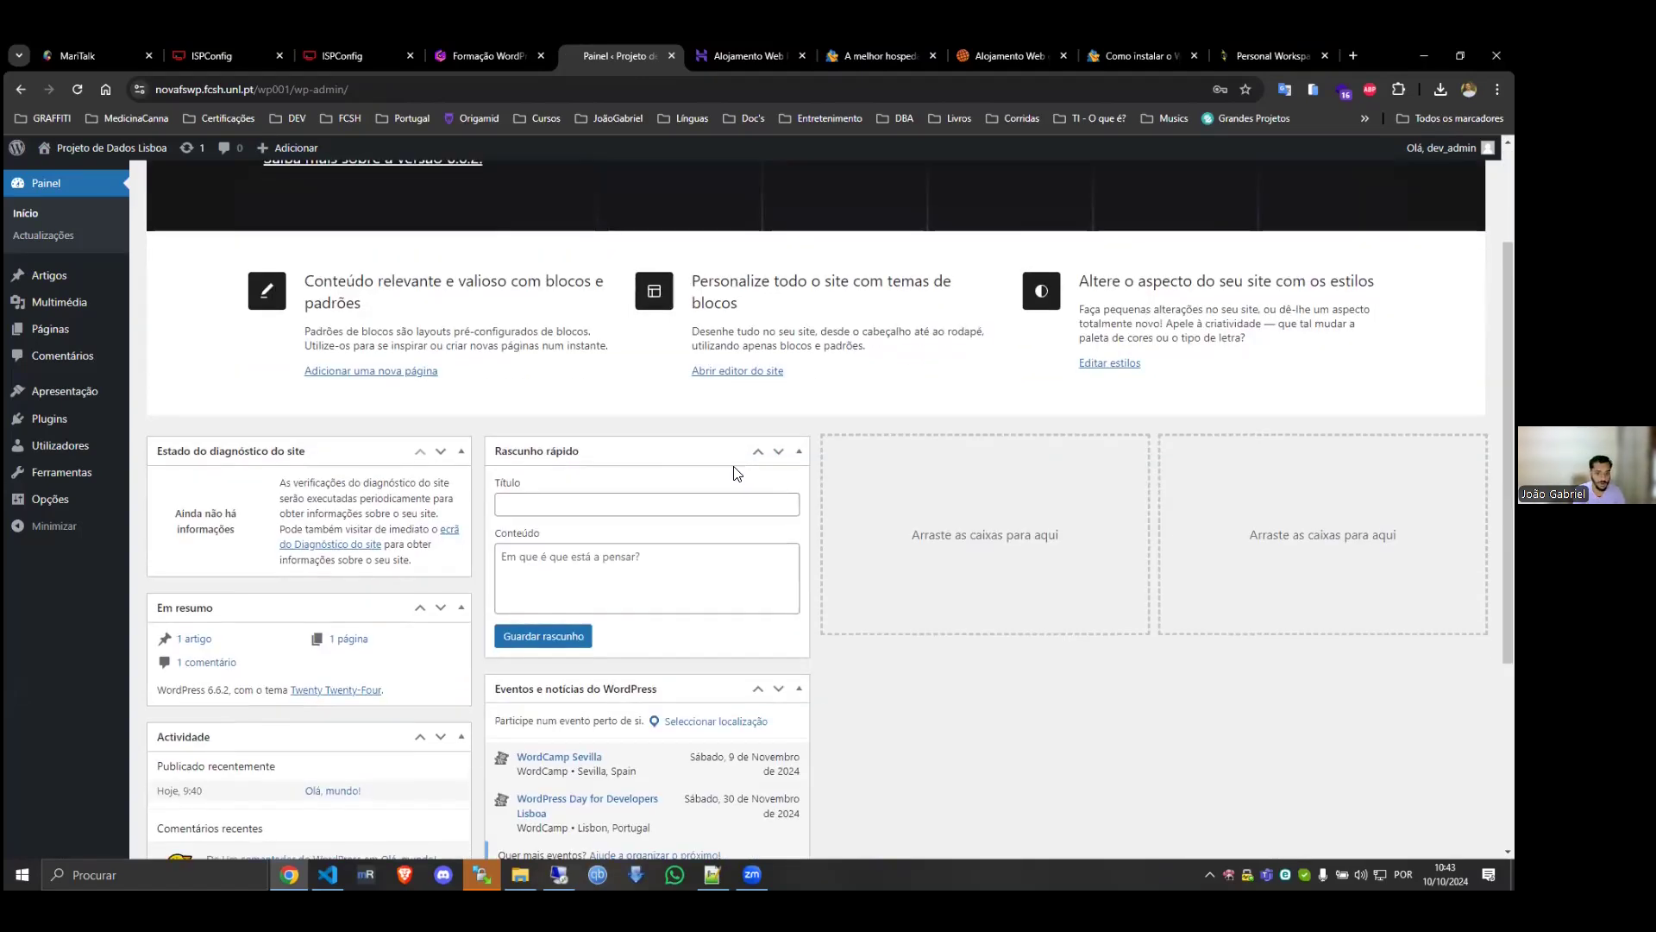
scroll(738, 473, "down", 4)
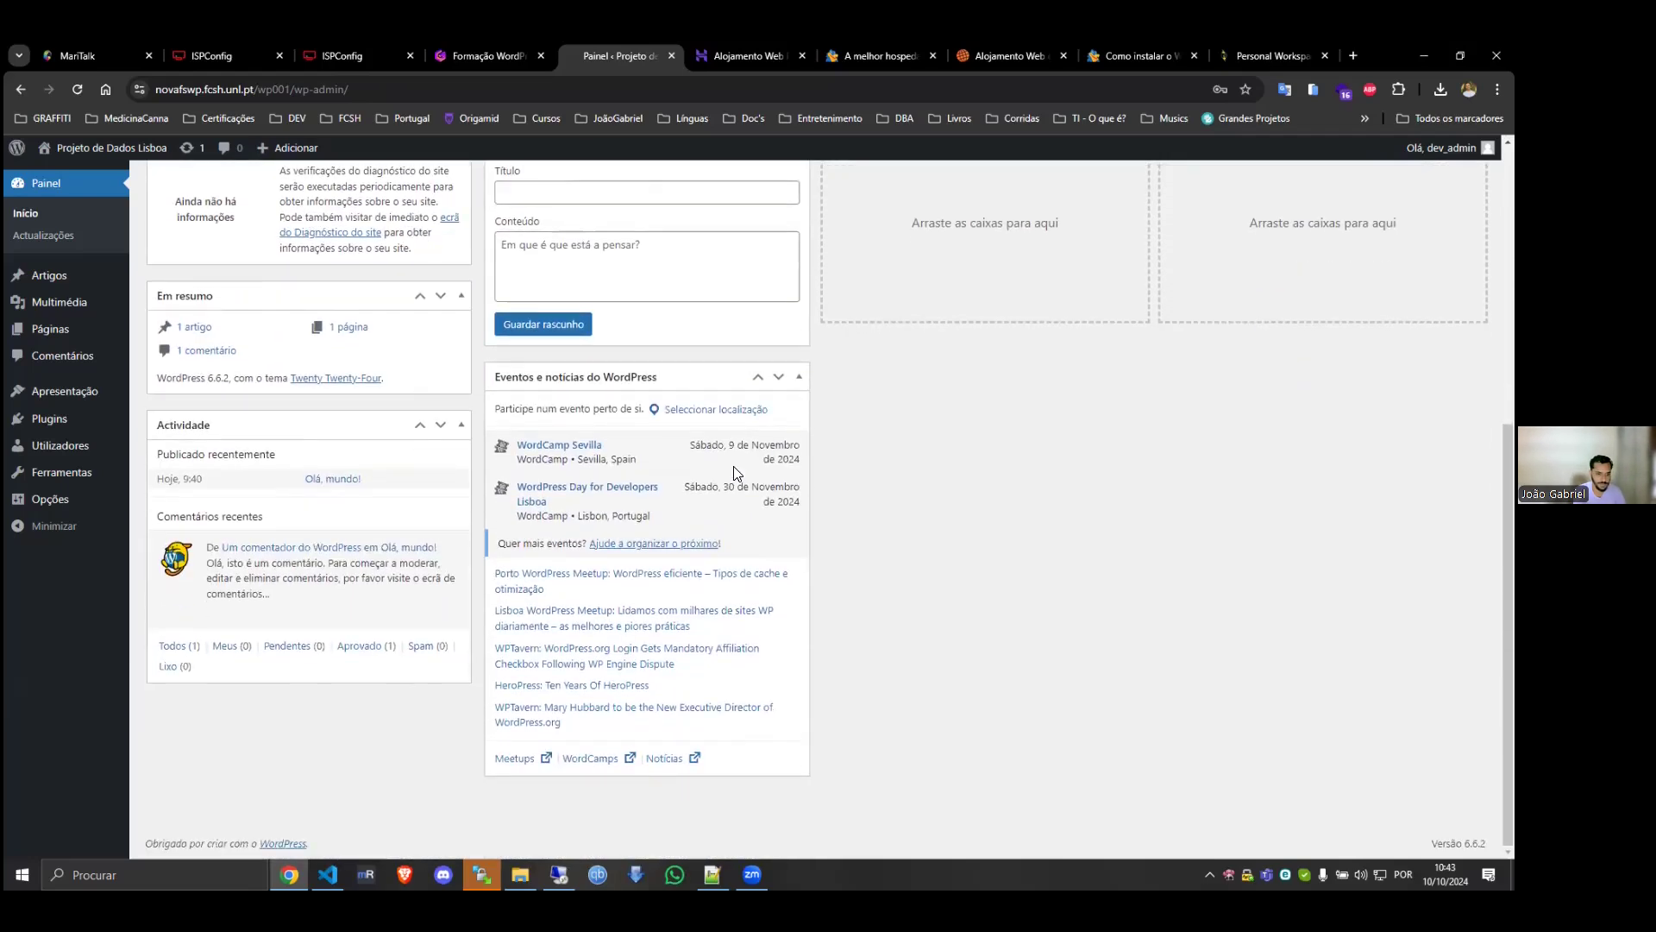
scroll(738, 473, "up", 2)
mouse_move(84, 273)
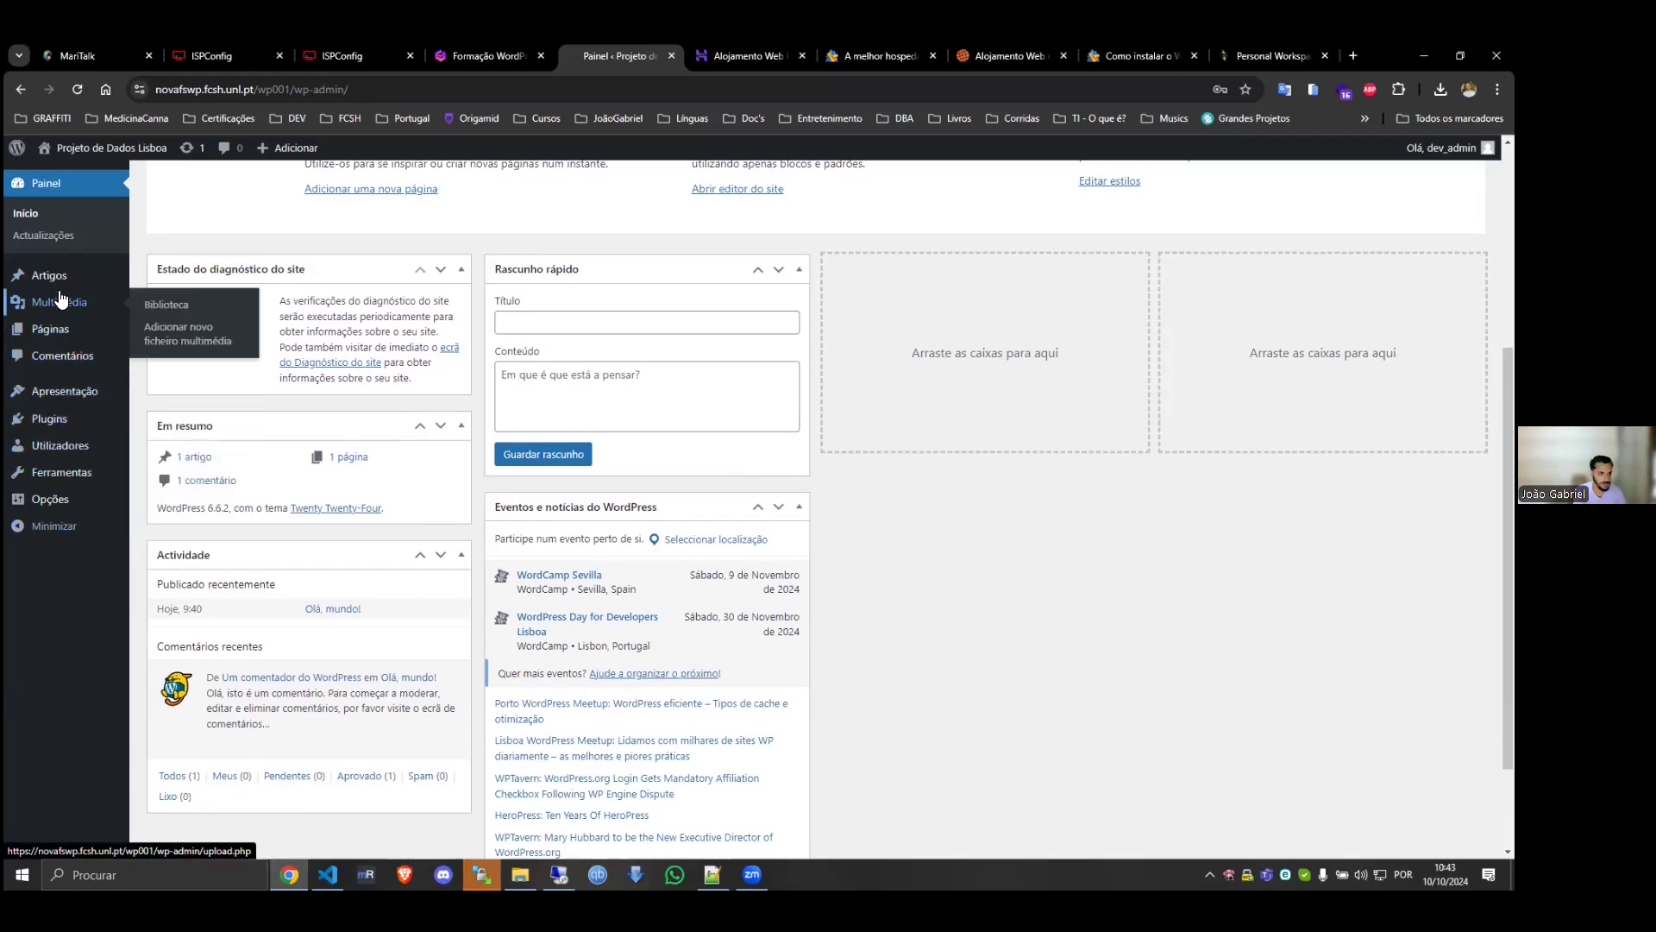
mouse_move(70, 399)
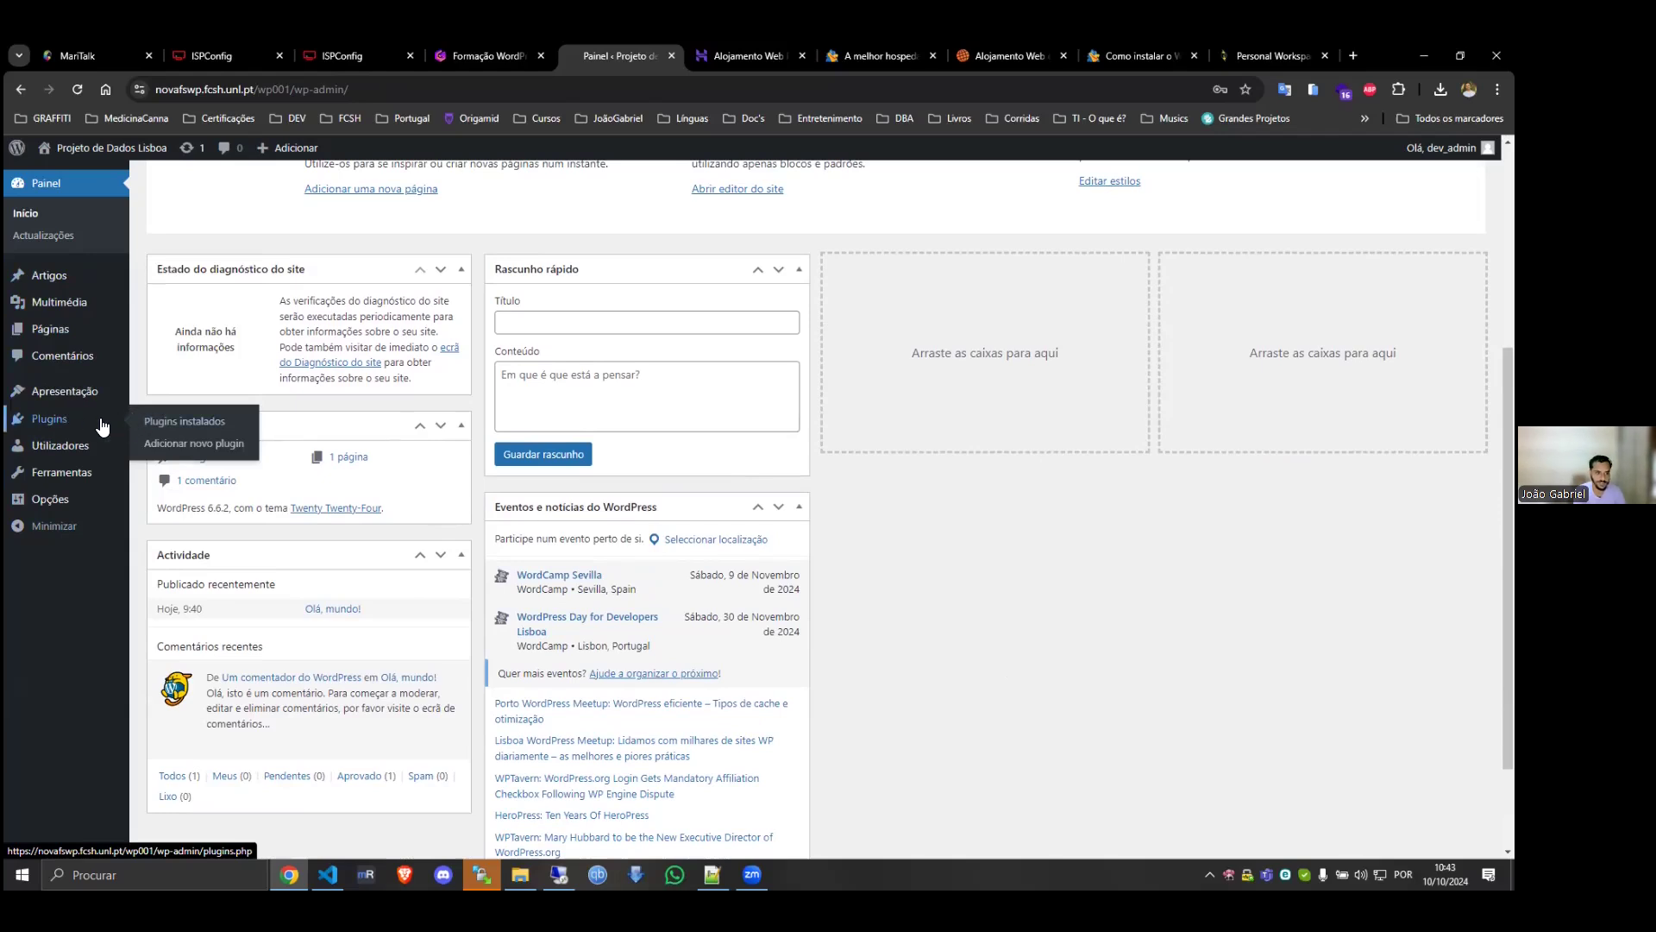
mouse_move(80, 390)
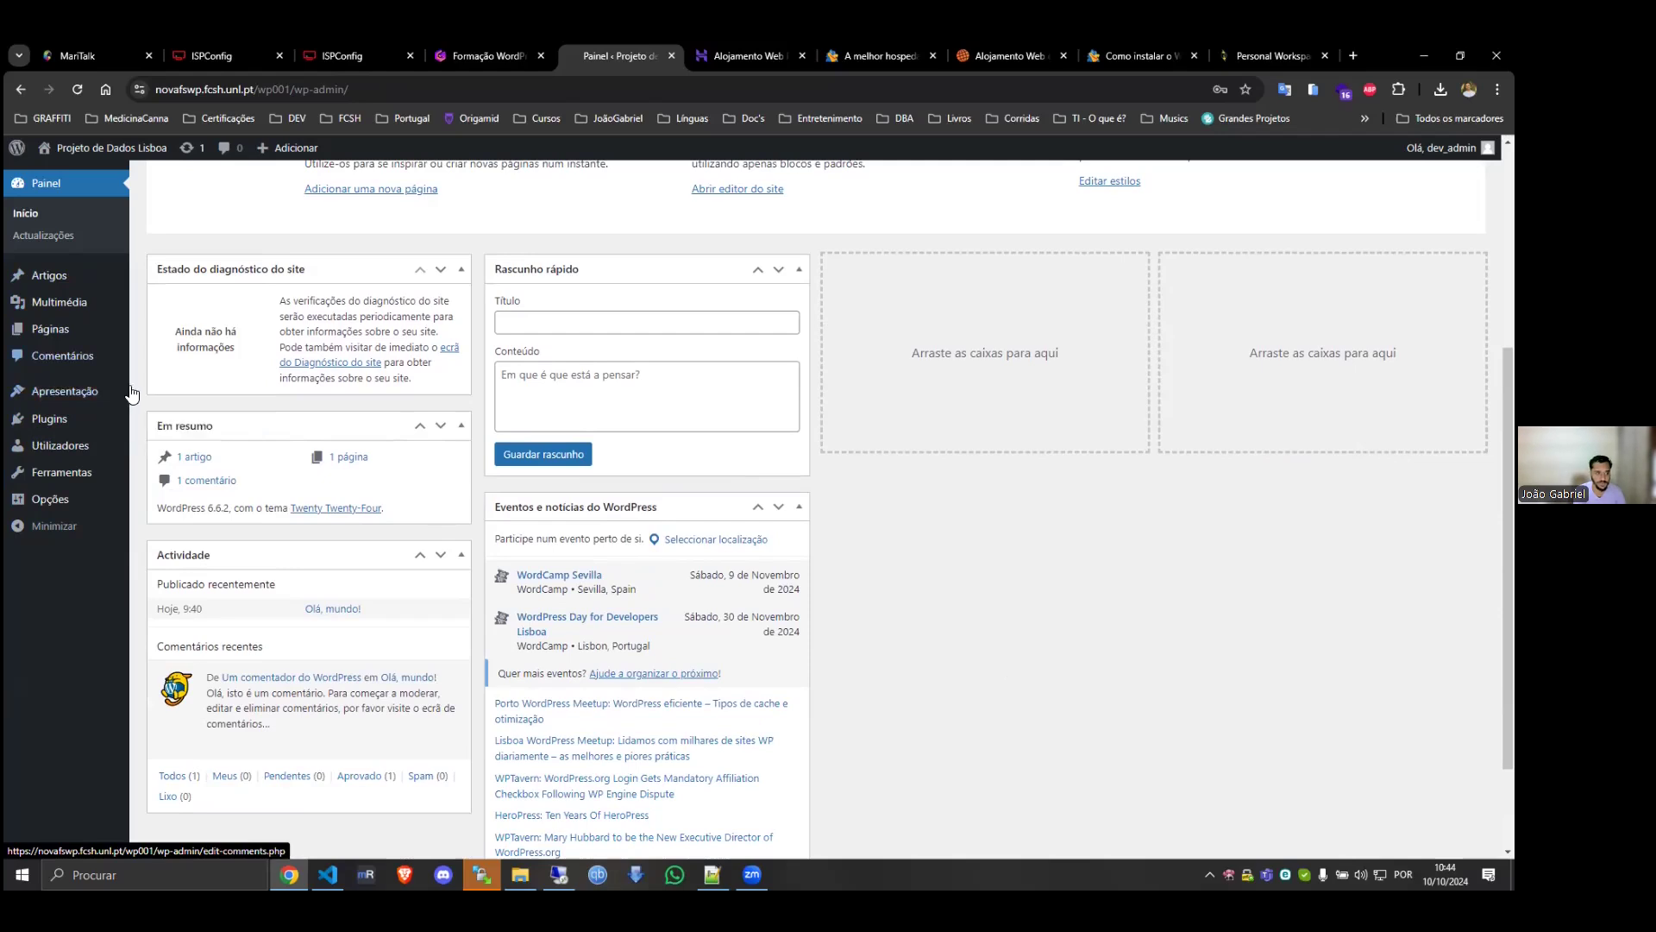
mouse_move(80, 507)
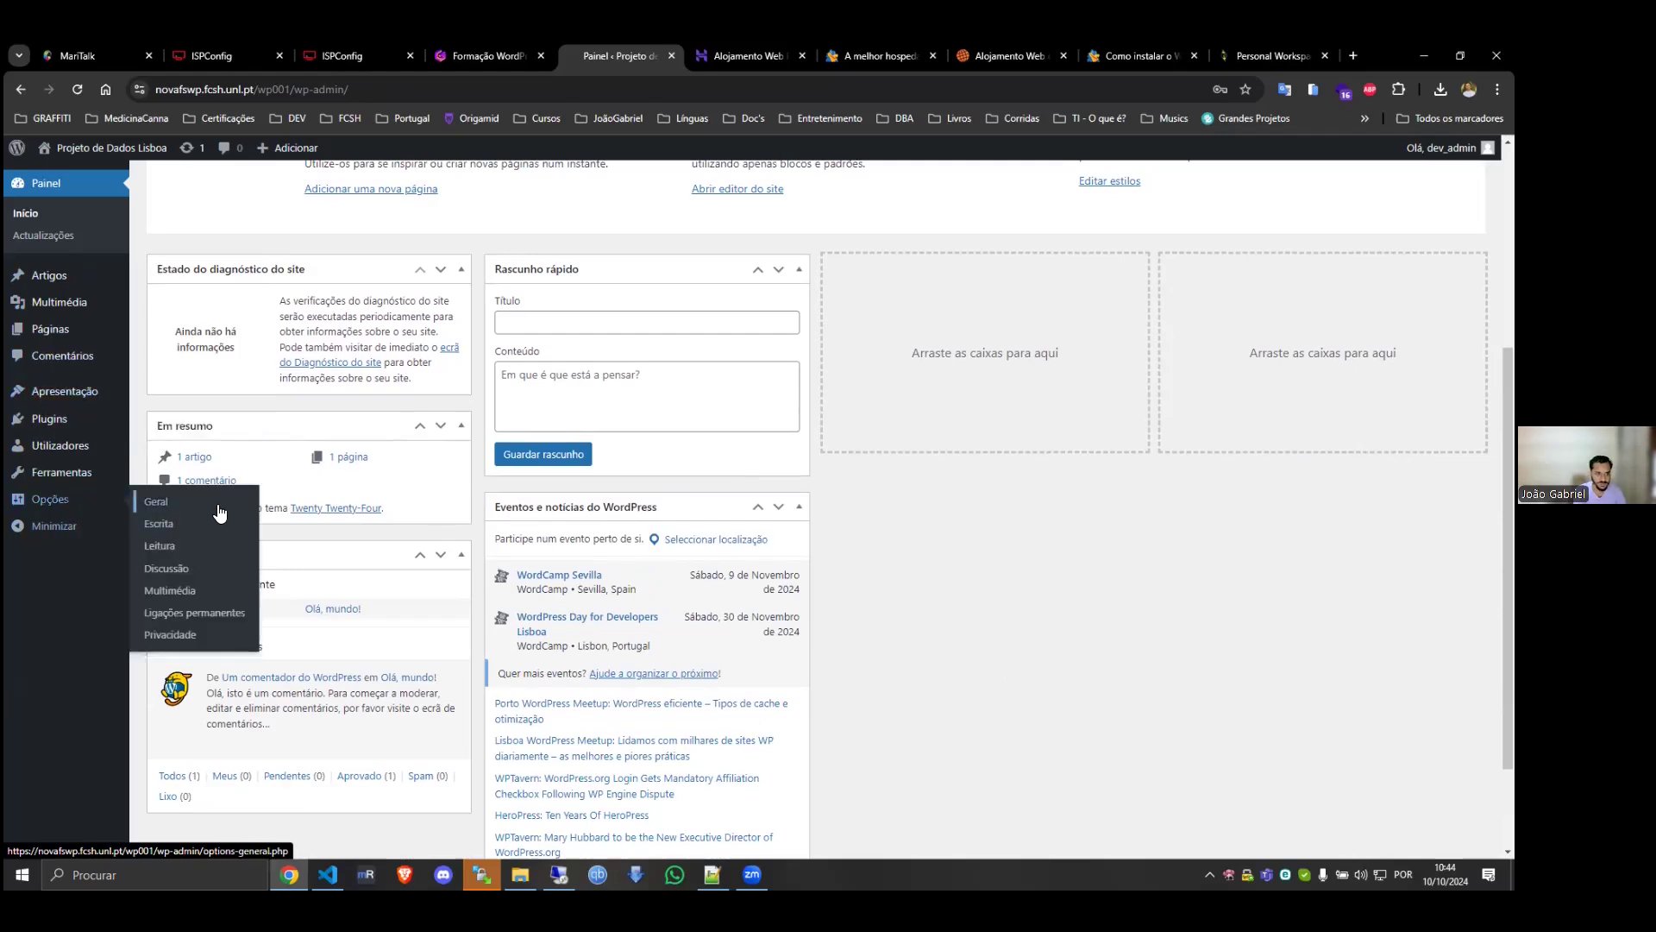
mouse_move(87, 467)
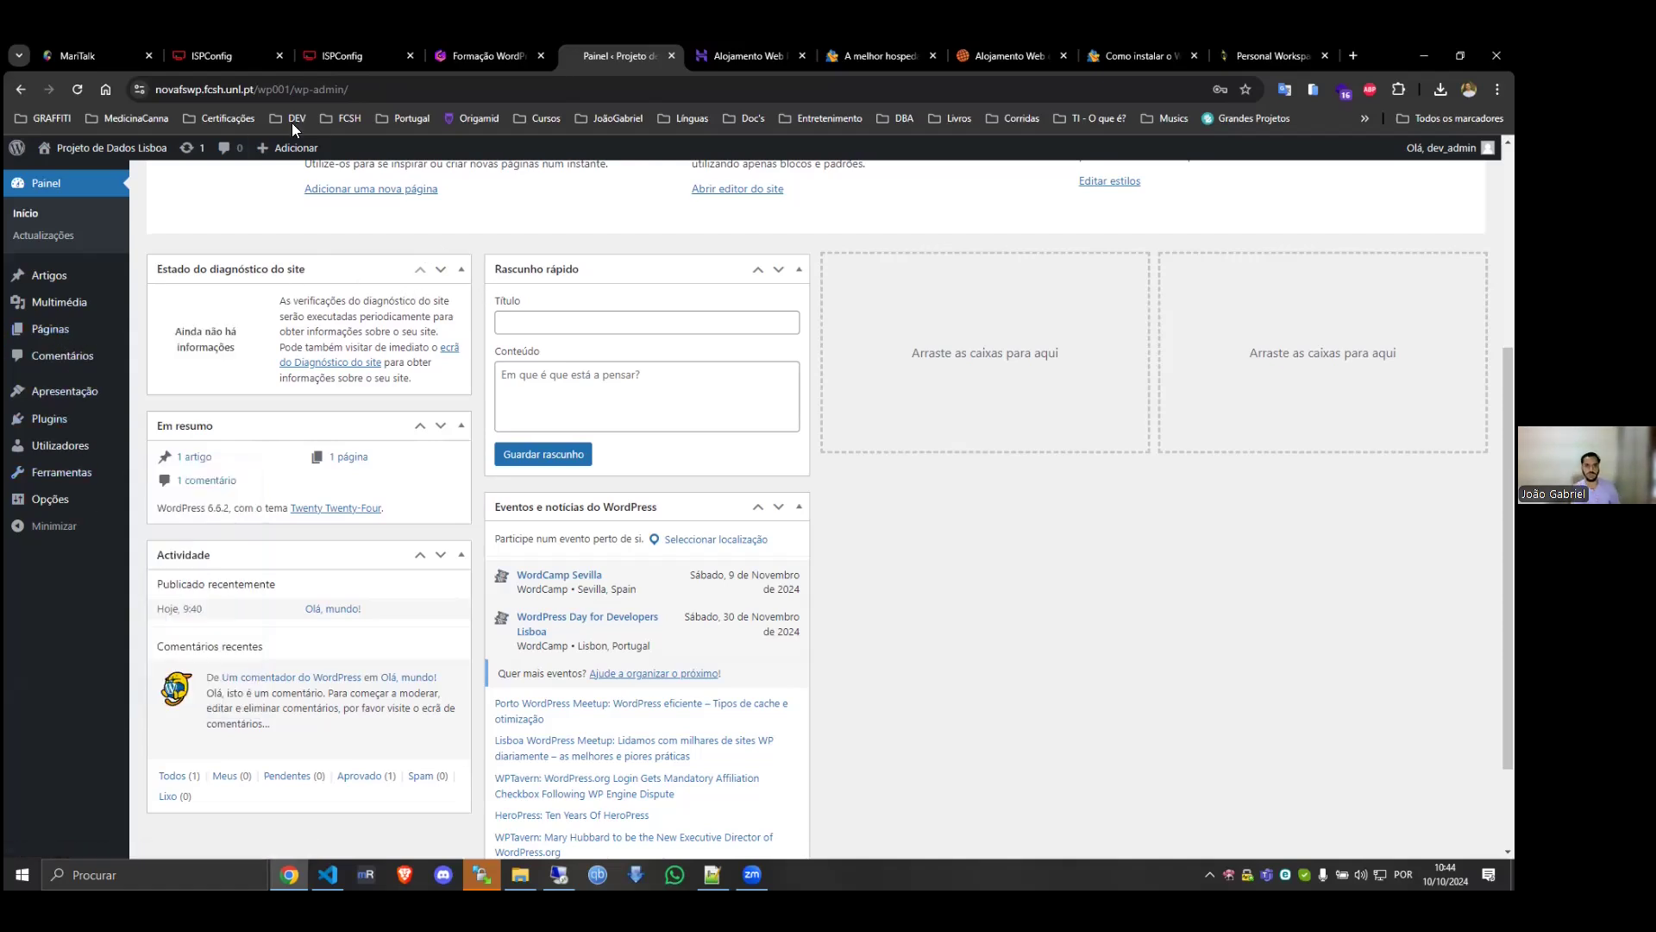
Step: Duplicate the Painel tab and trim wp-admin/ from its address to reach the wp001 site
double_click(295, 88)
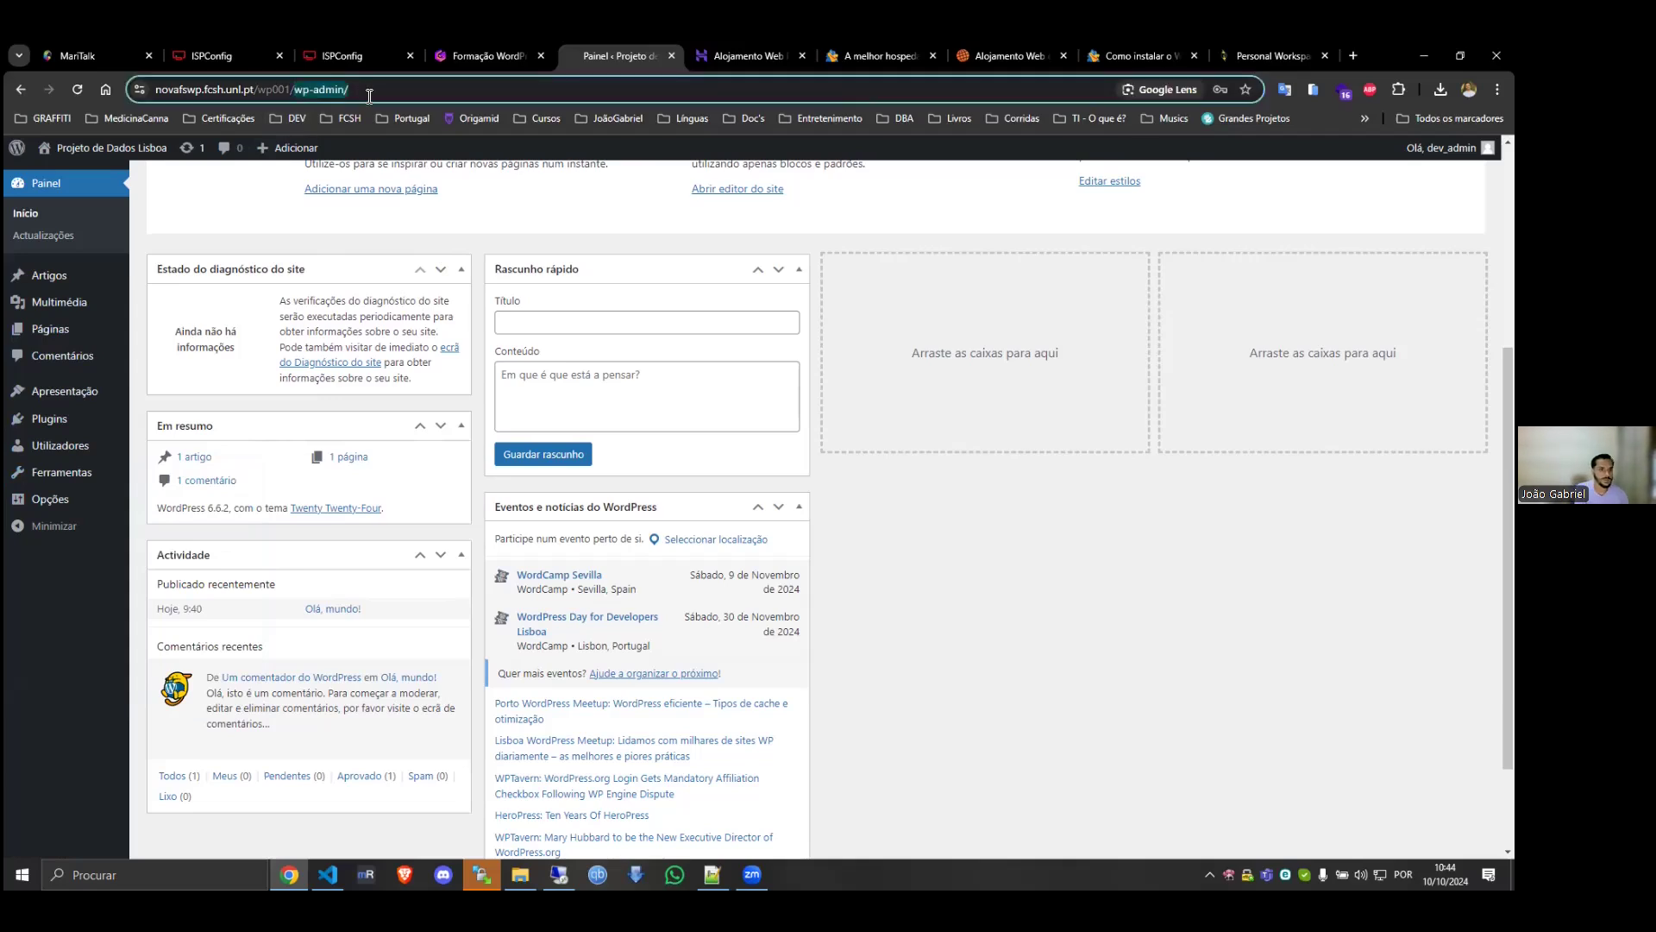
right_click(647, 39)
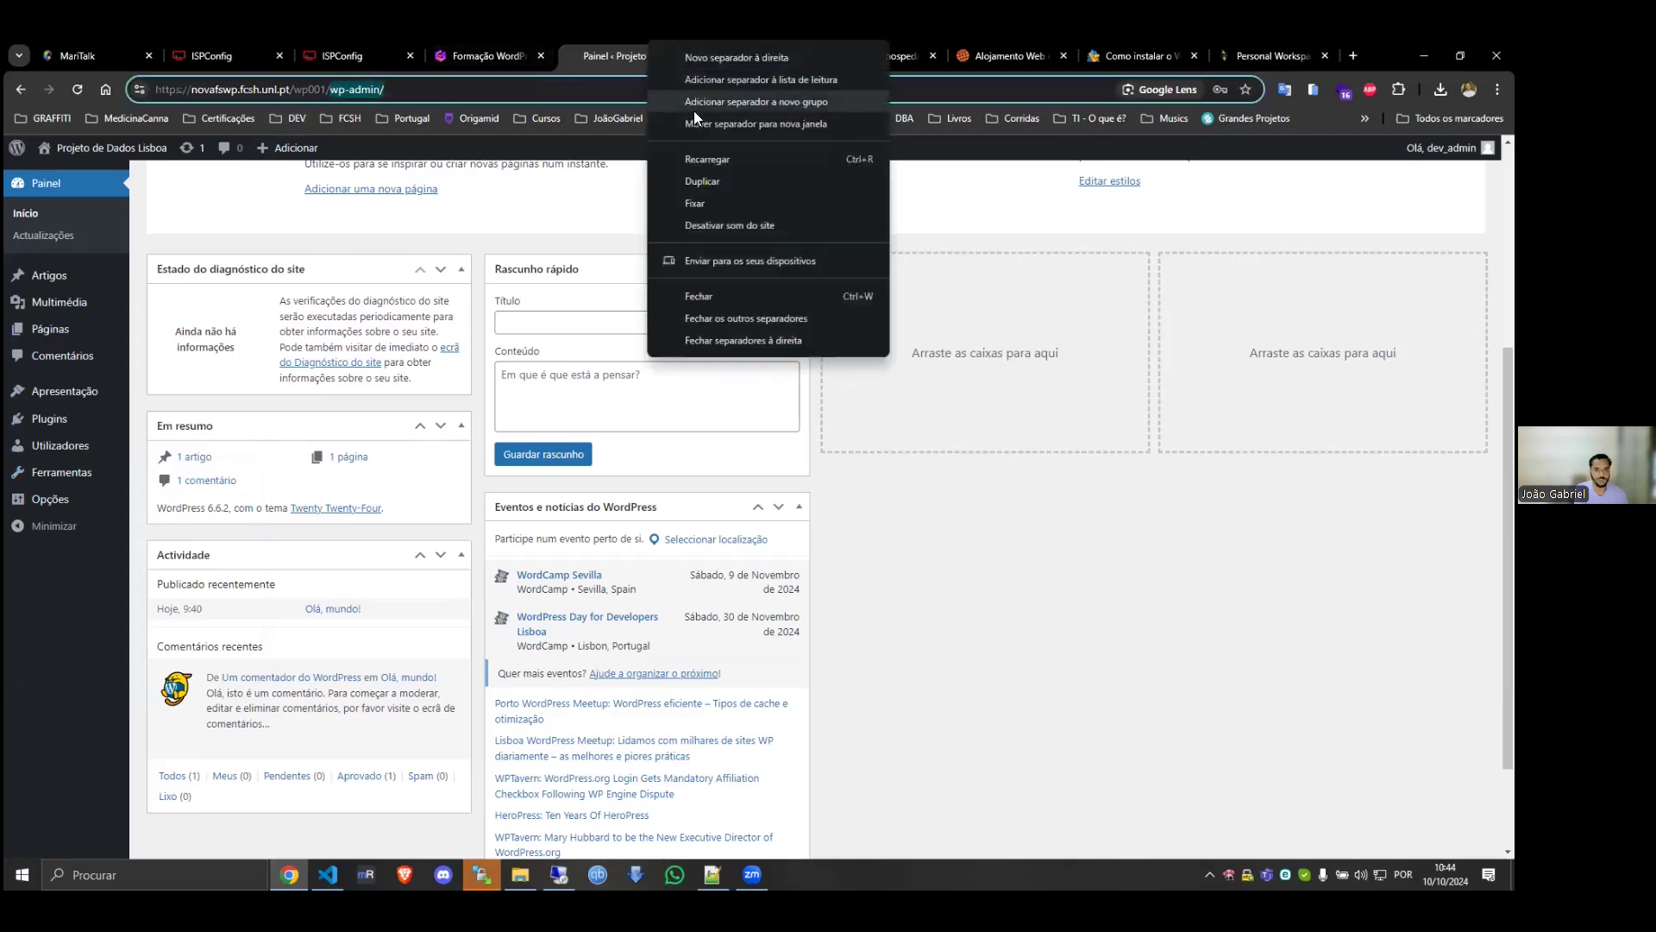
left_click(709, 175)
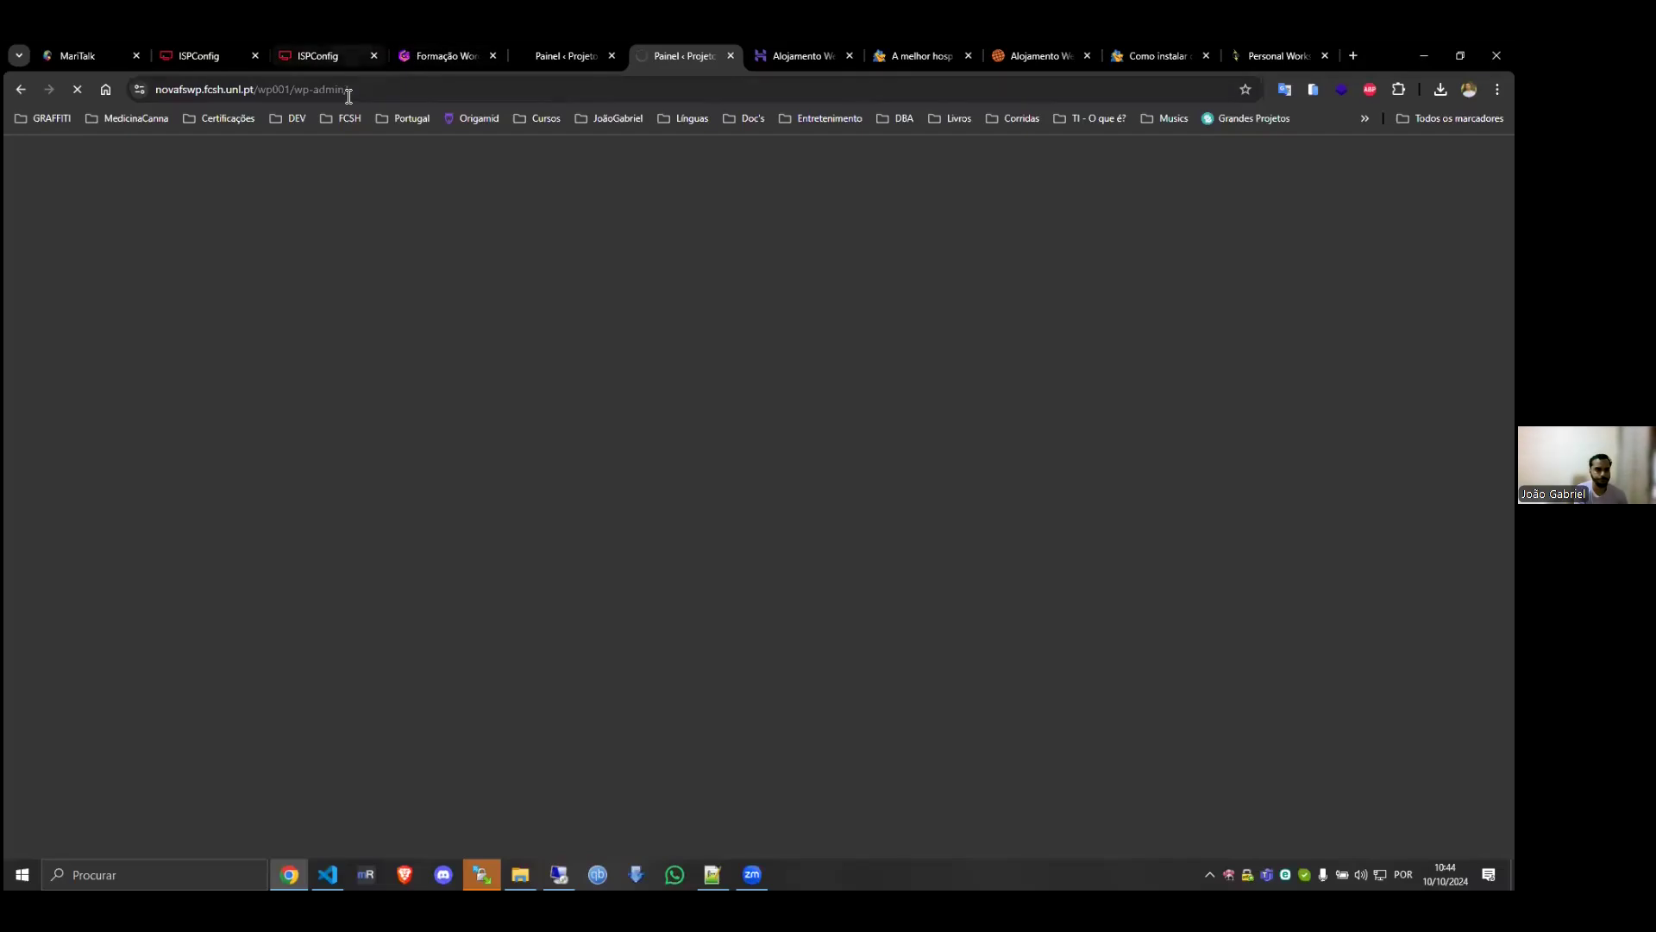
left_click(357, 97)
key("End")
key("BackSpace")
key("BackSpace")
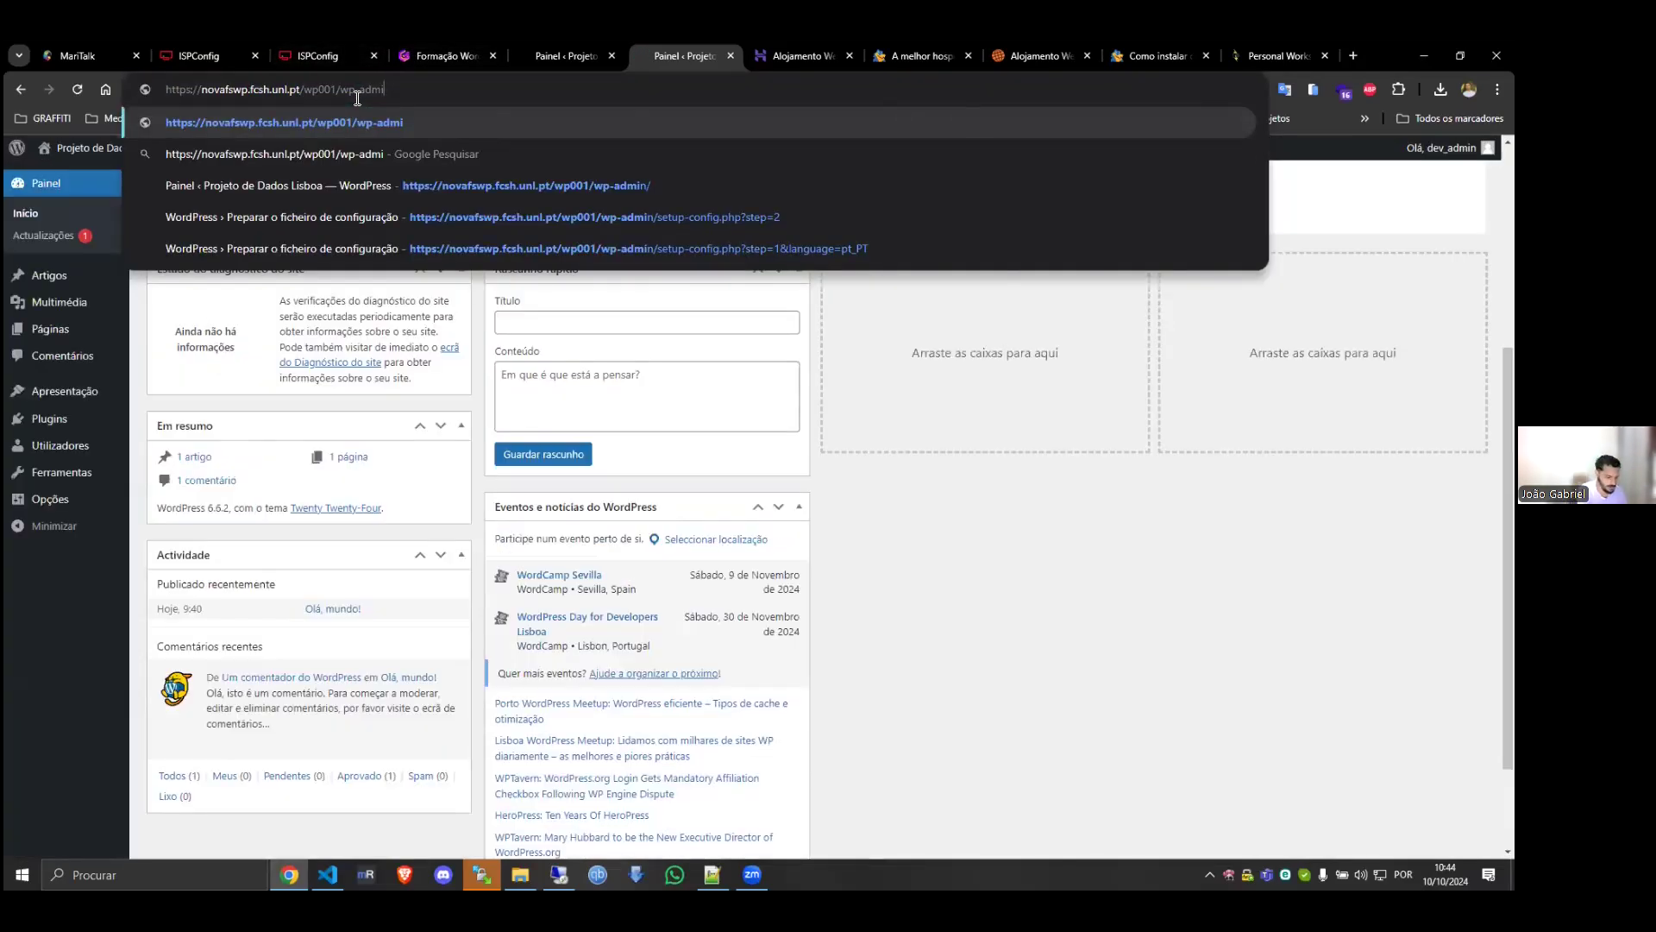
key("BackSpace")
key("BackSpace")
key("BackSpace")
key("BackSpace")
key("BackSpace")
key("BackSpace")
key("BackSpace")
key("BackSpace")
key("BackSpace")
type("2")
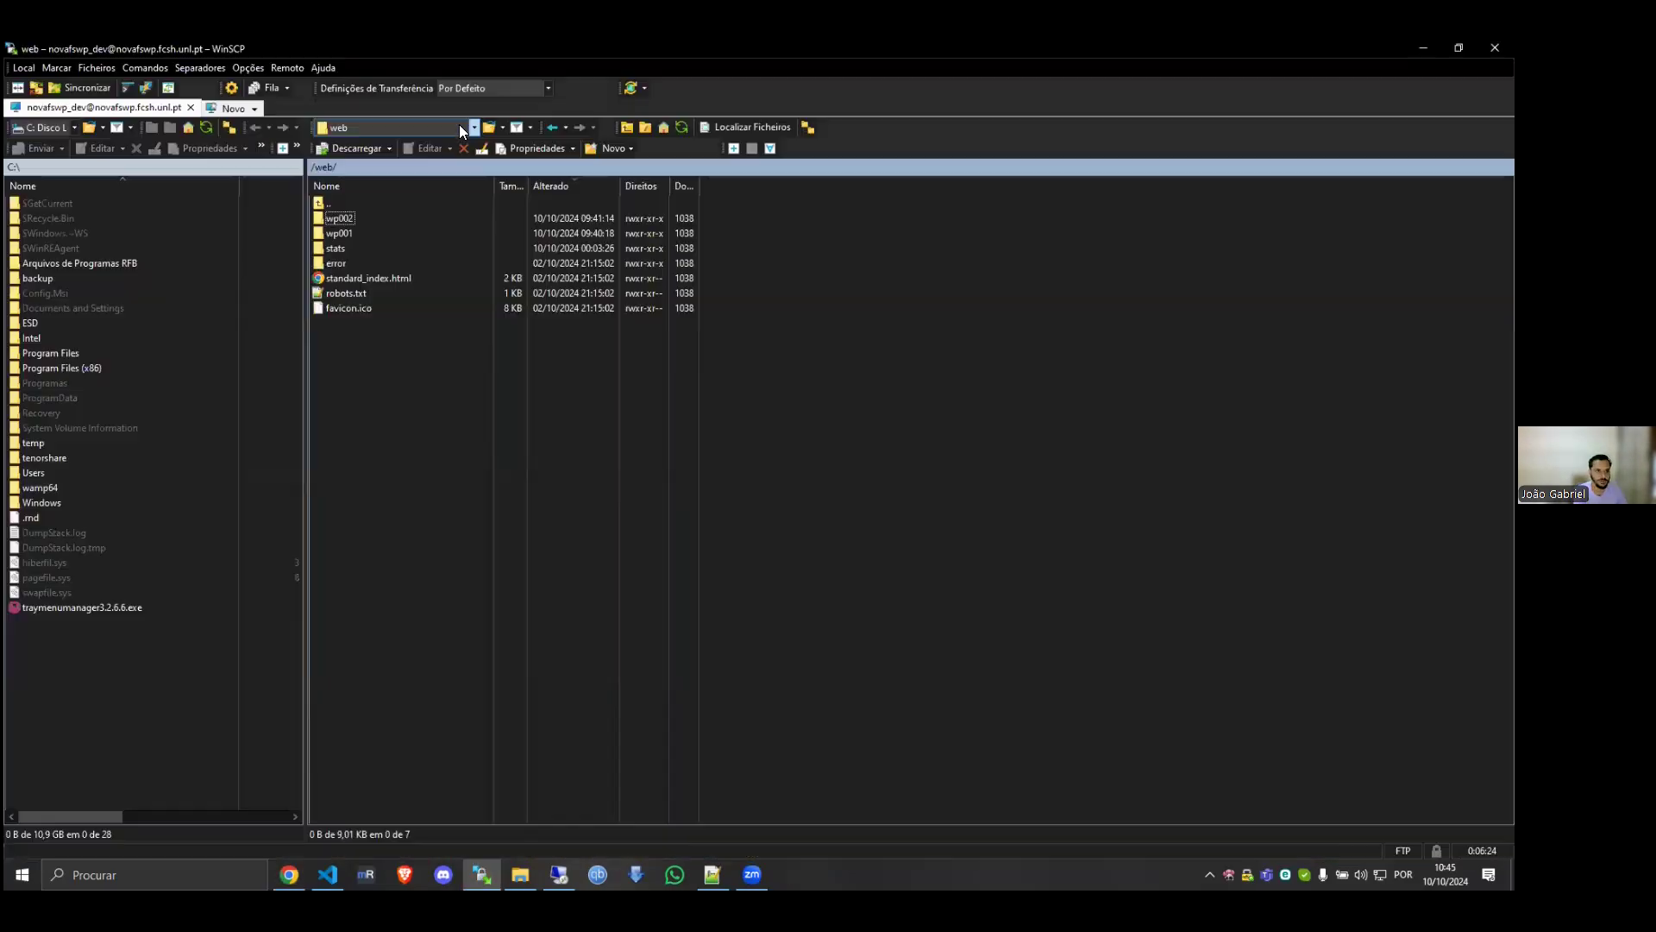
Step: Open the remote wp002 folder in WinSCP to list its files, then return to Chrome
left_click(355, 218)
double_click(355, 217)
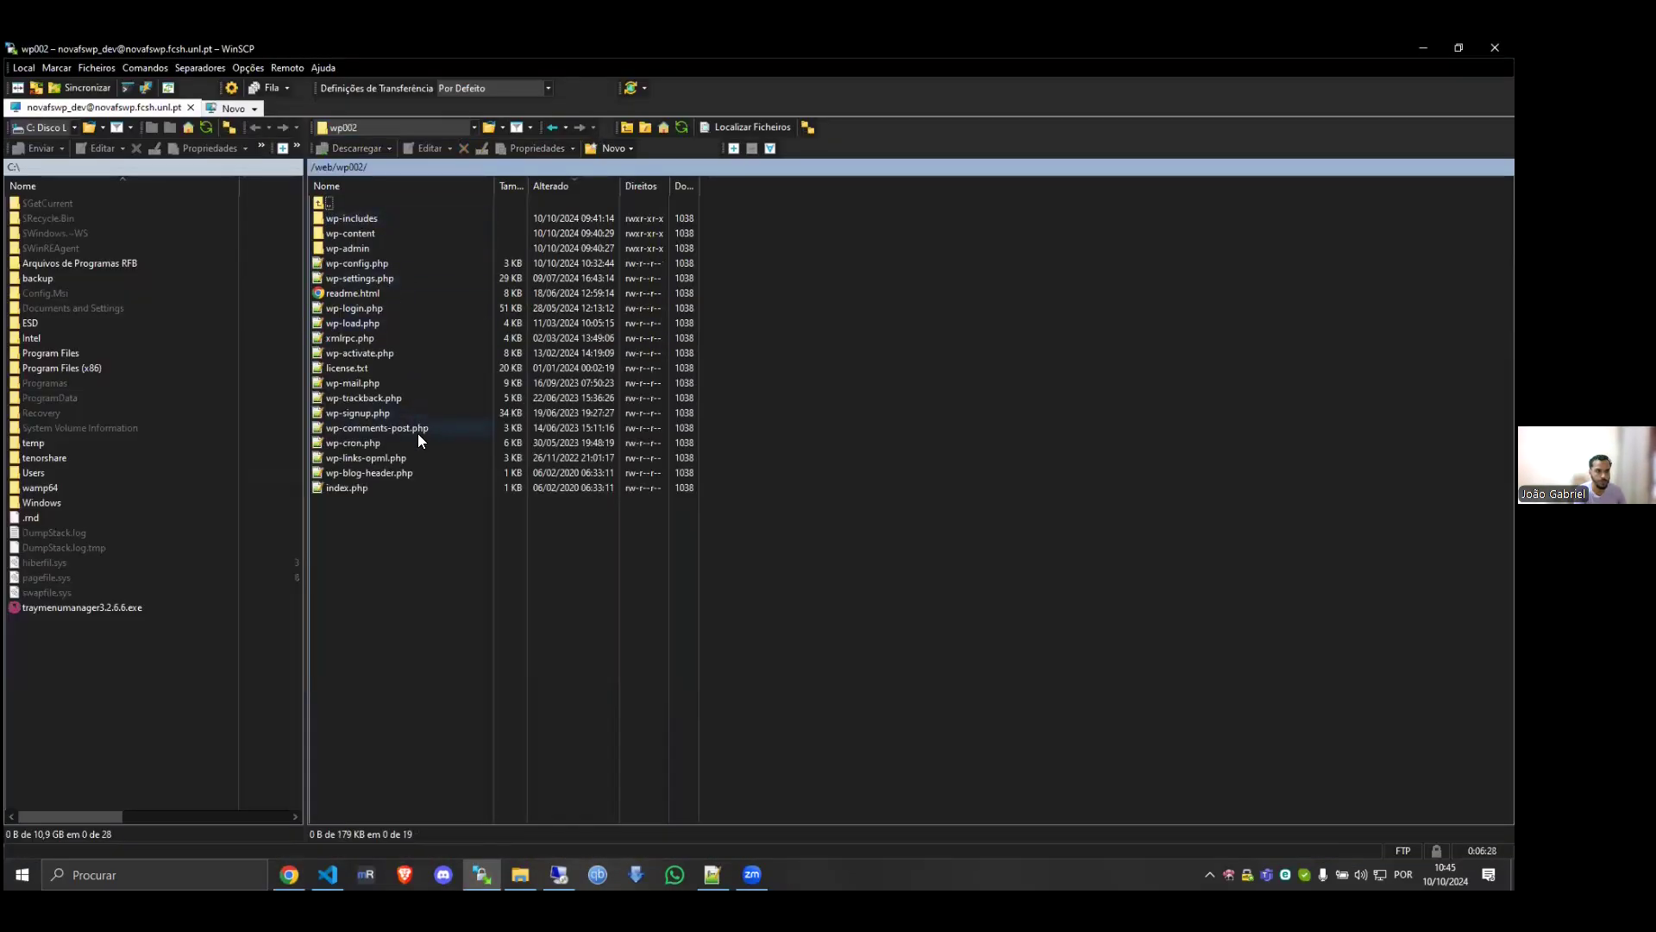
key("alt+Tab")
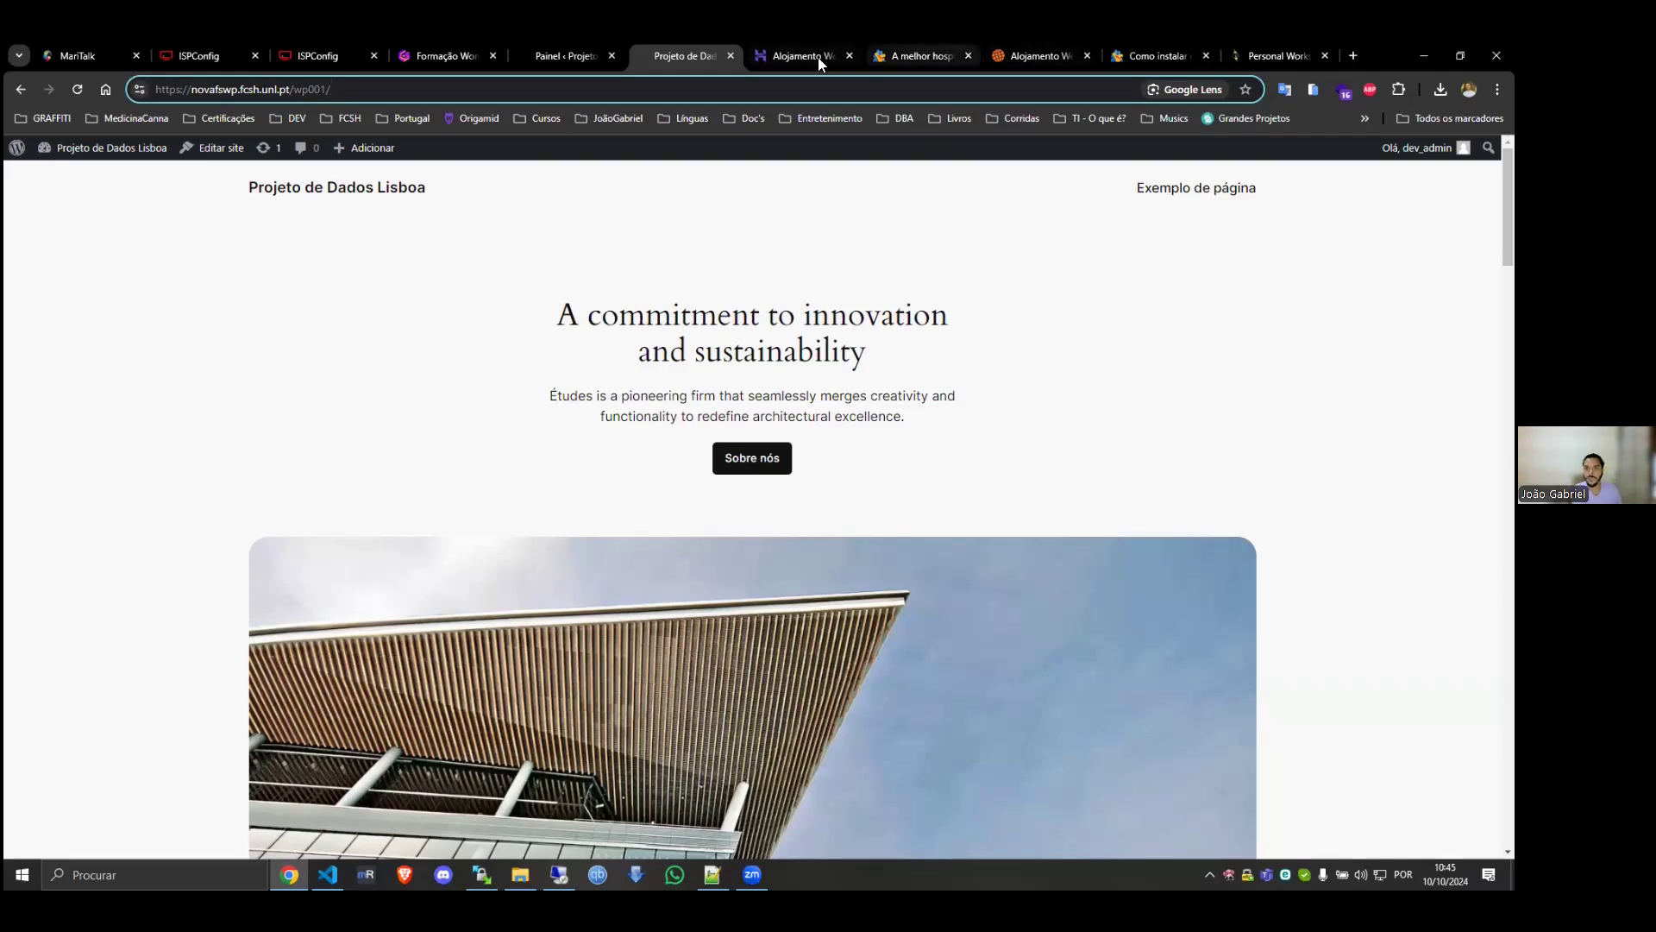
mouse_move(817, 61)
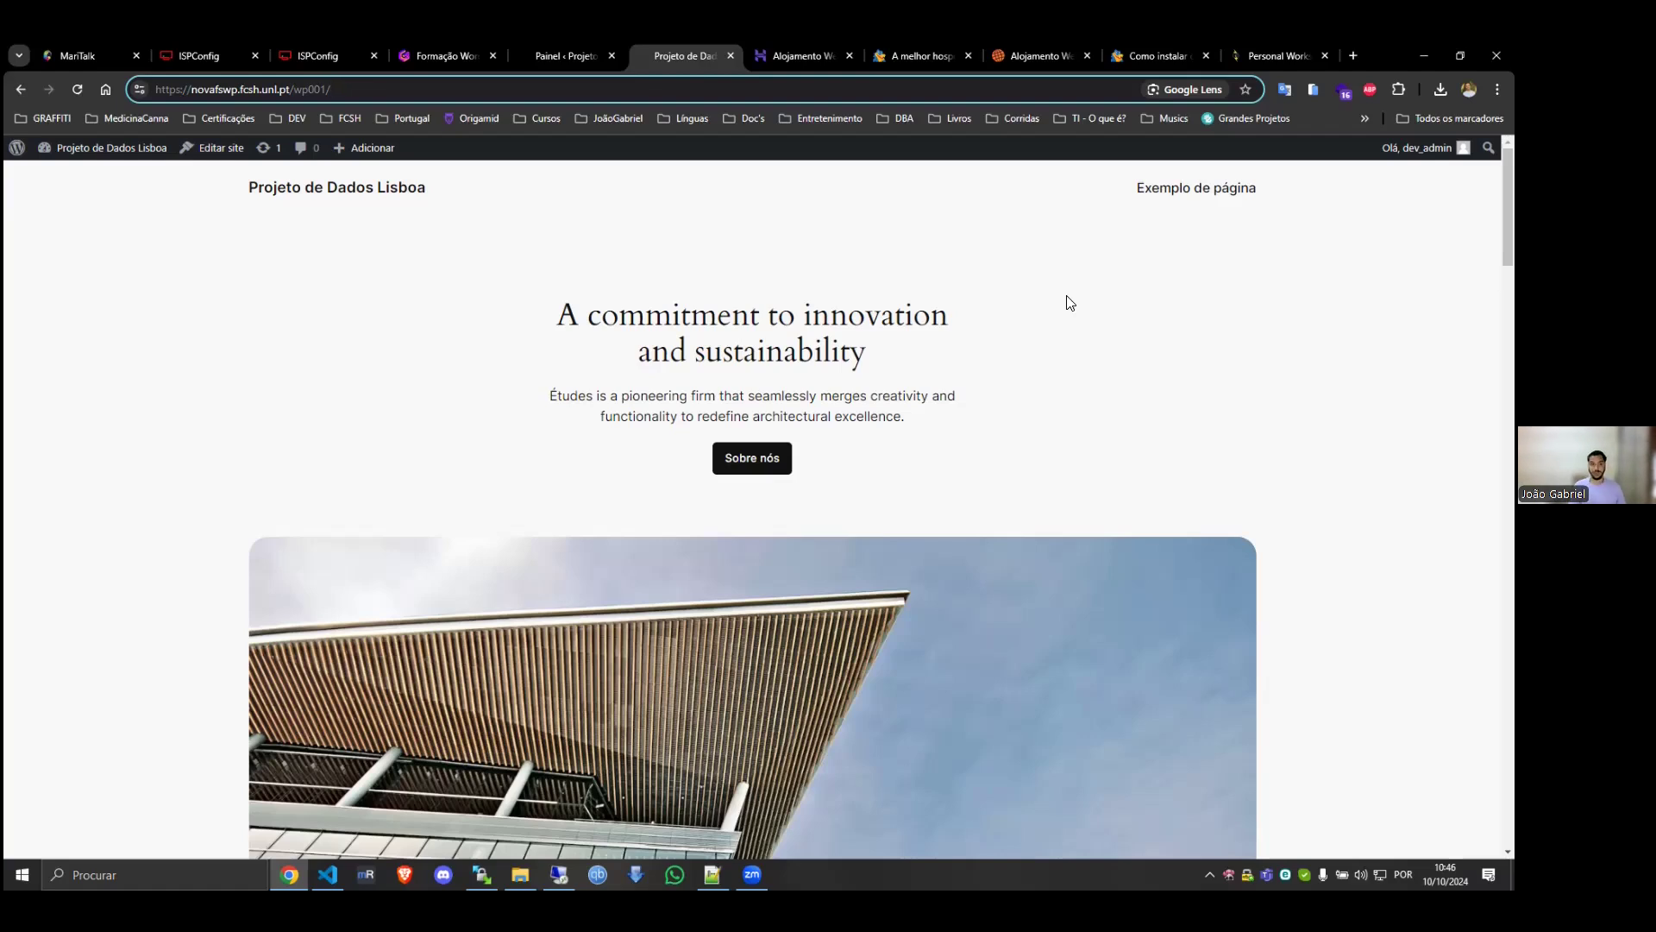
Step: Load fabricadesites.fcsh.unl.pt/wp-login.php in a new tab and log in with the saved credentials
left_click(1350, 51)
type("fabri")
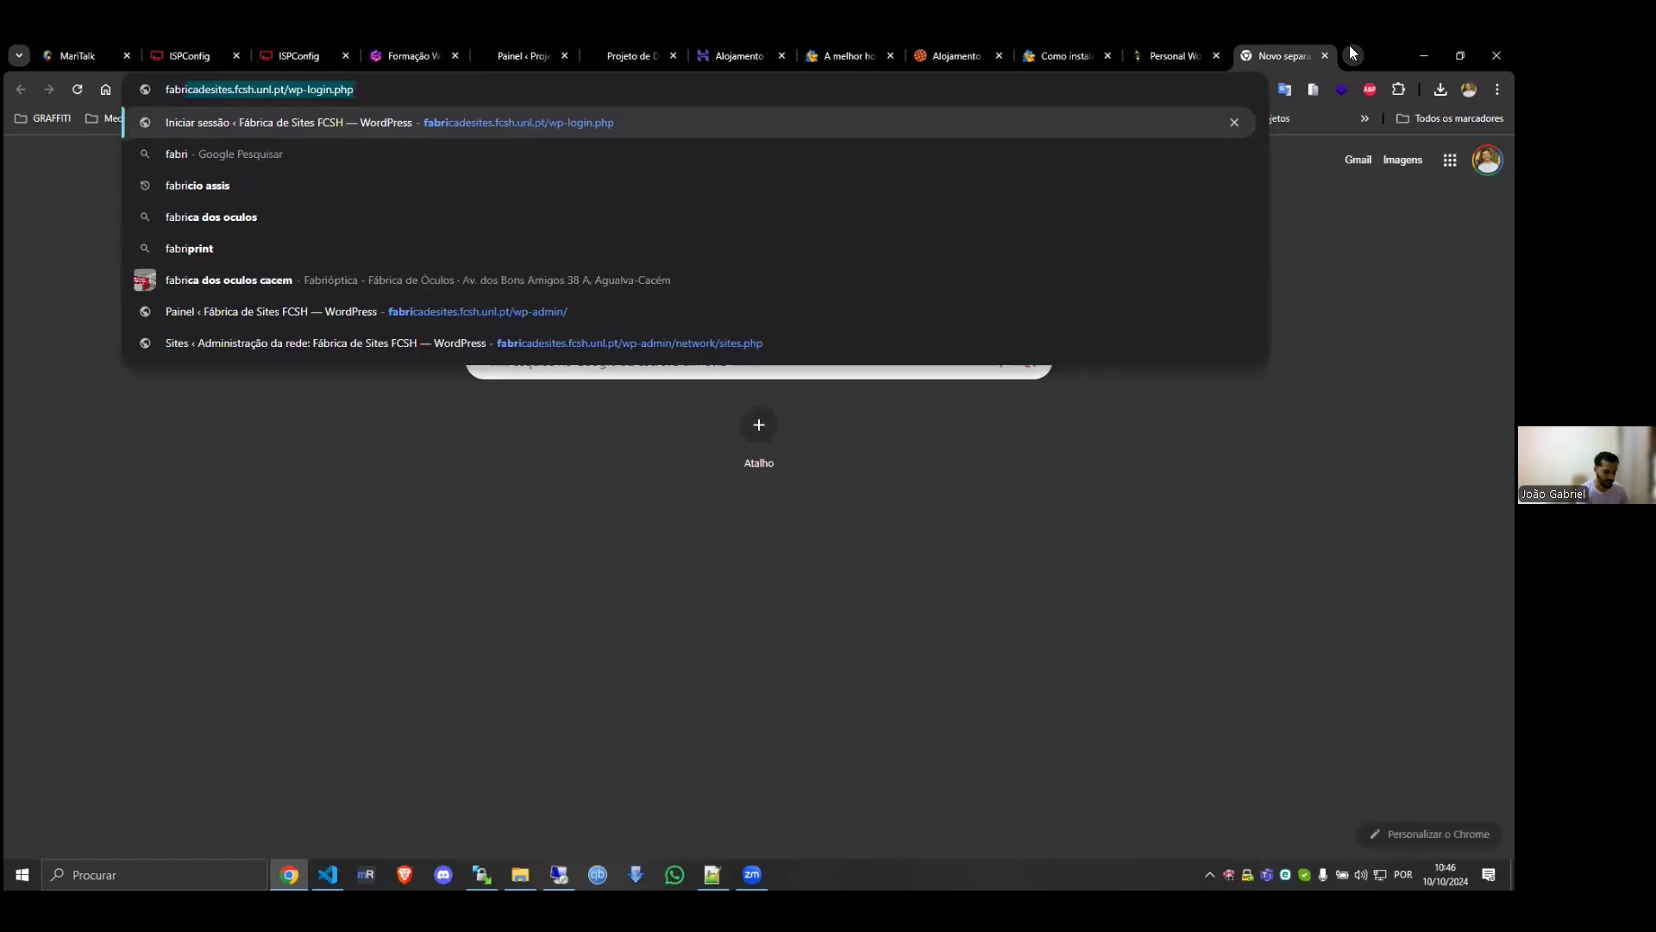
key("Return")
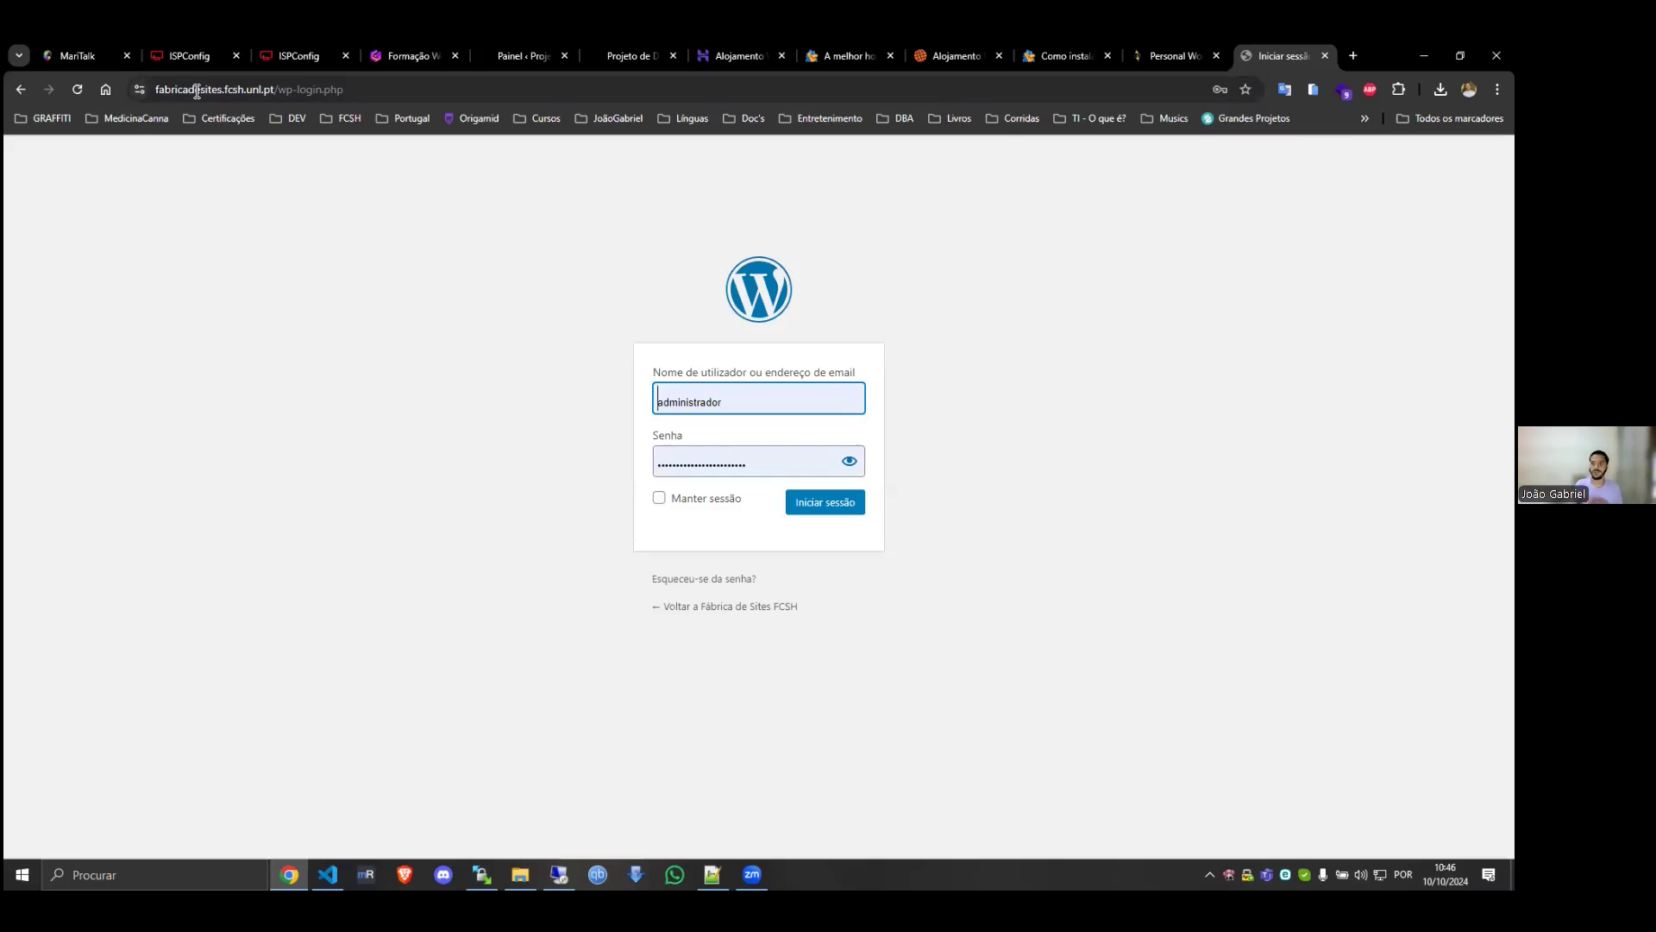
left_click(850, 501)
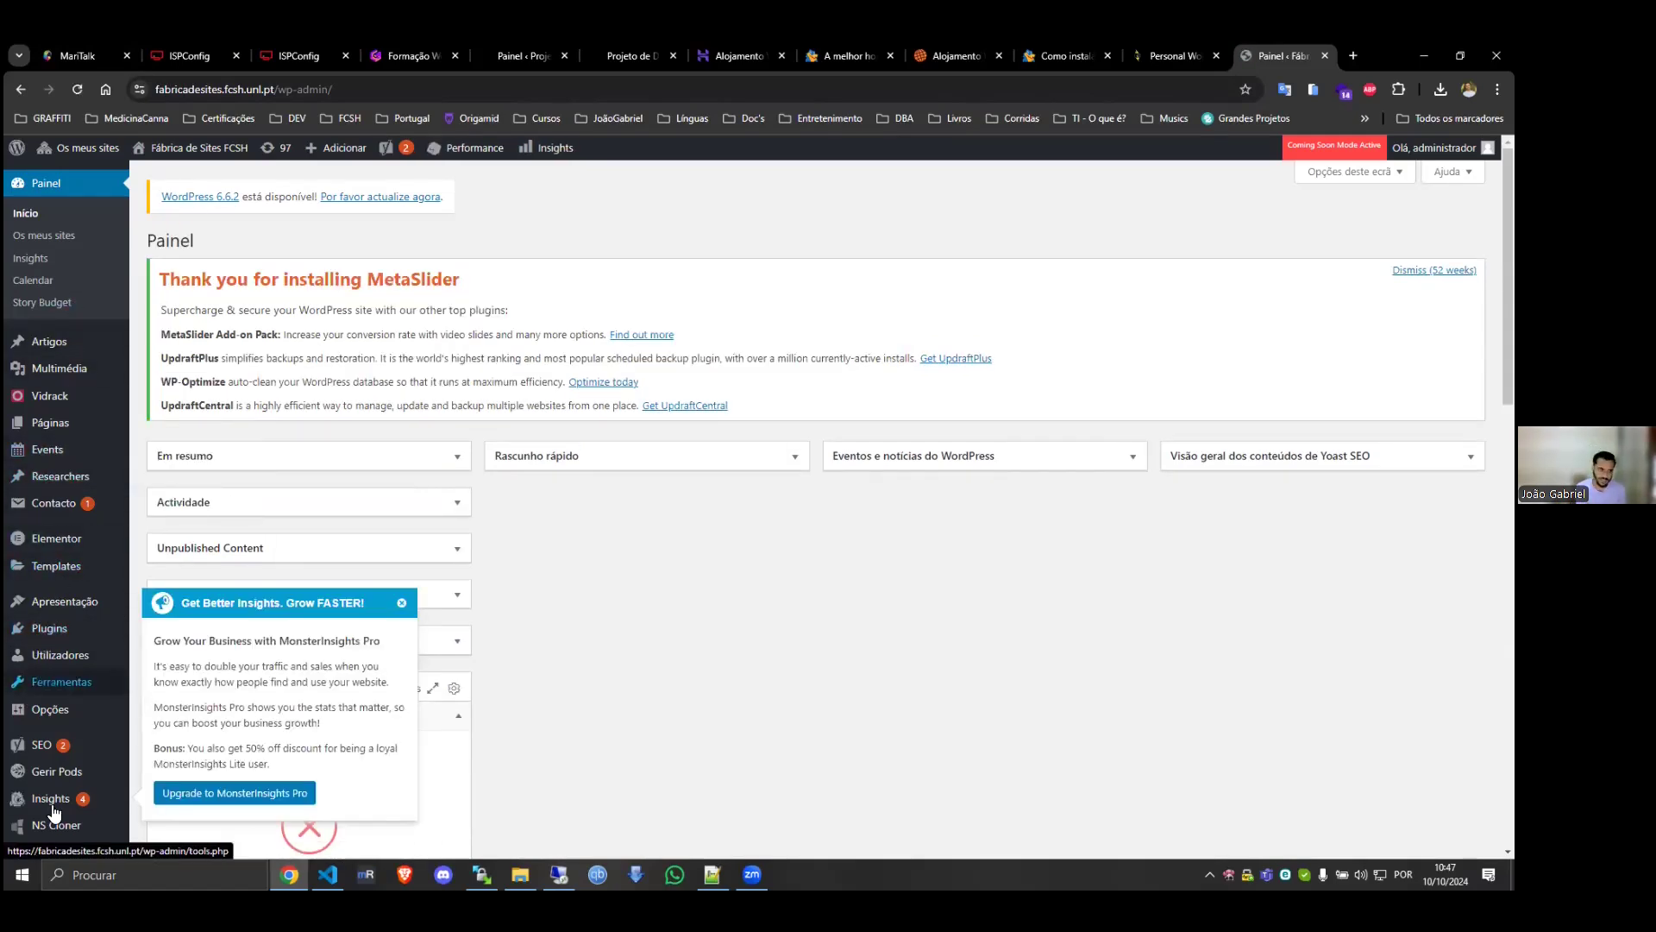
Step: Check the project tabs and drag the Fábrica de Sites tab next to them
scroll(81, 714, "down", 5)
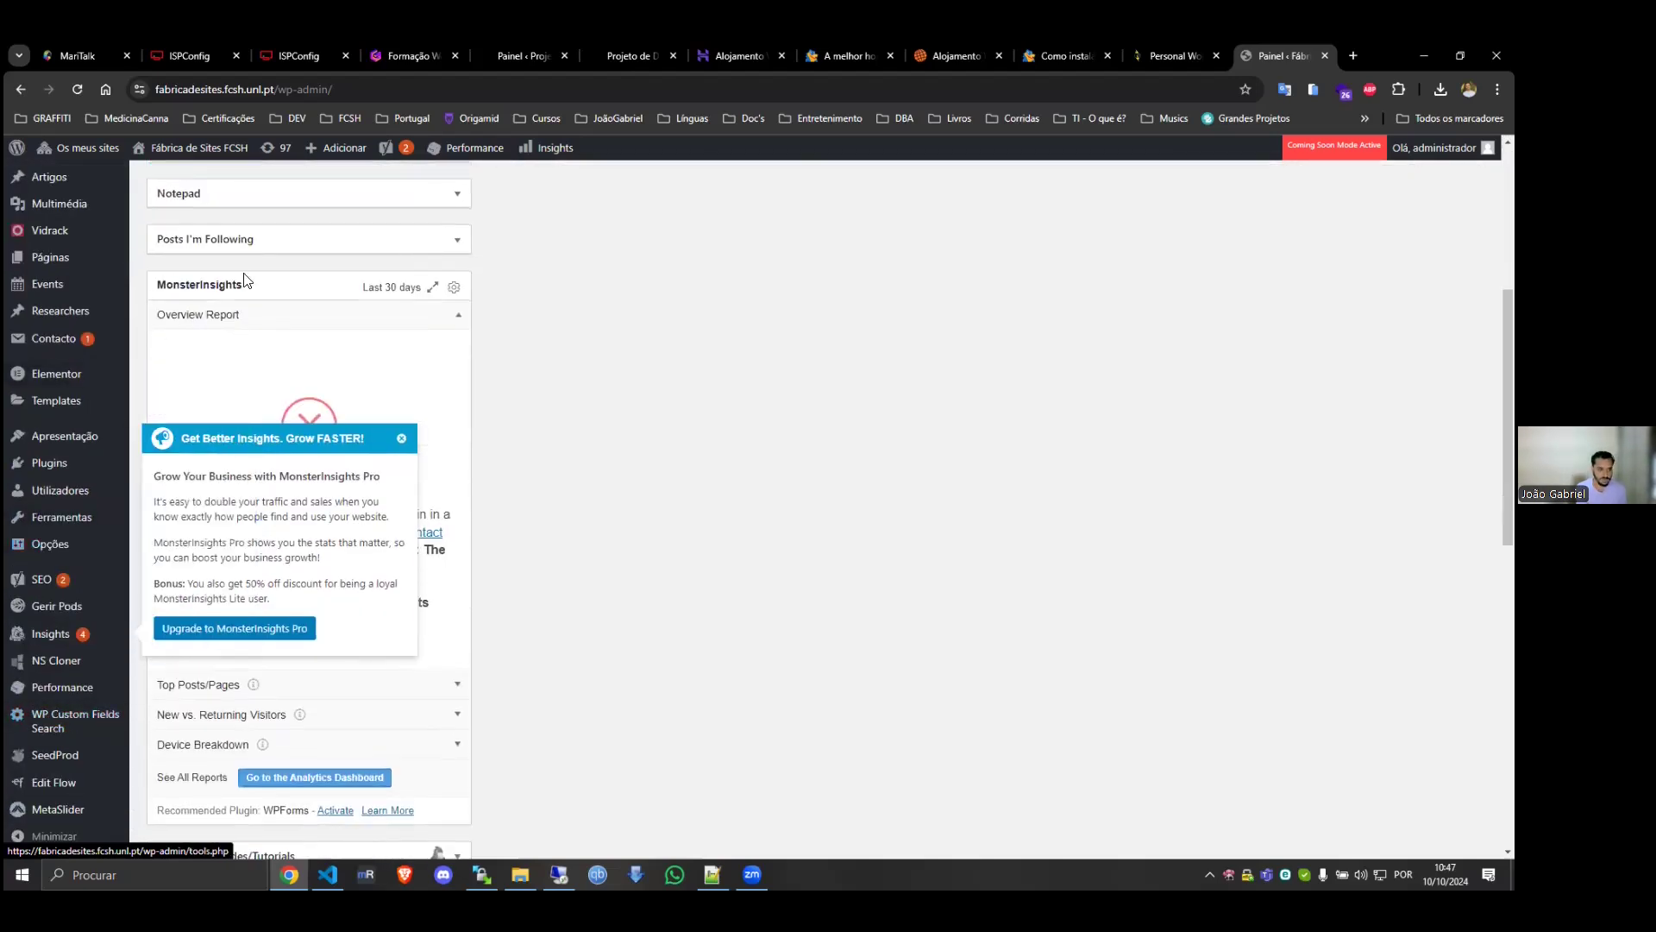
scroll(30, 477, "up", 4)
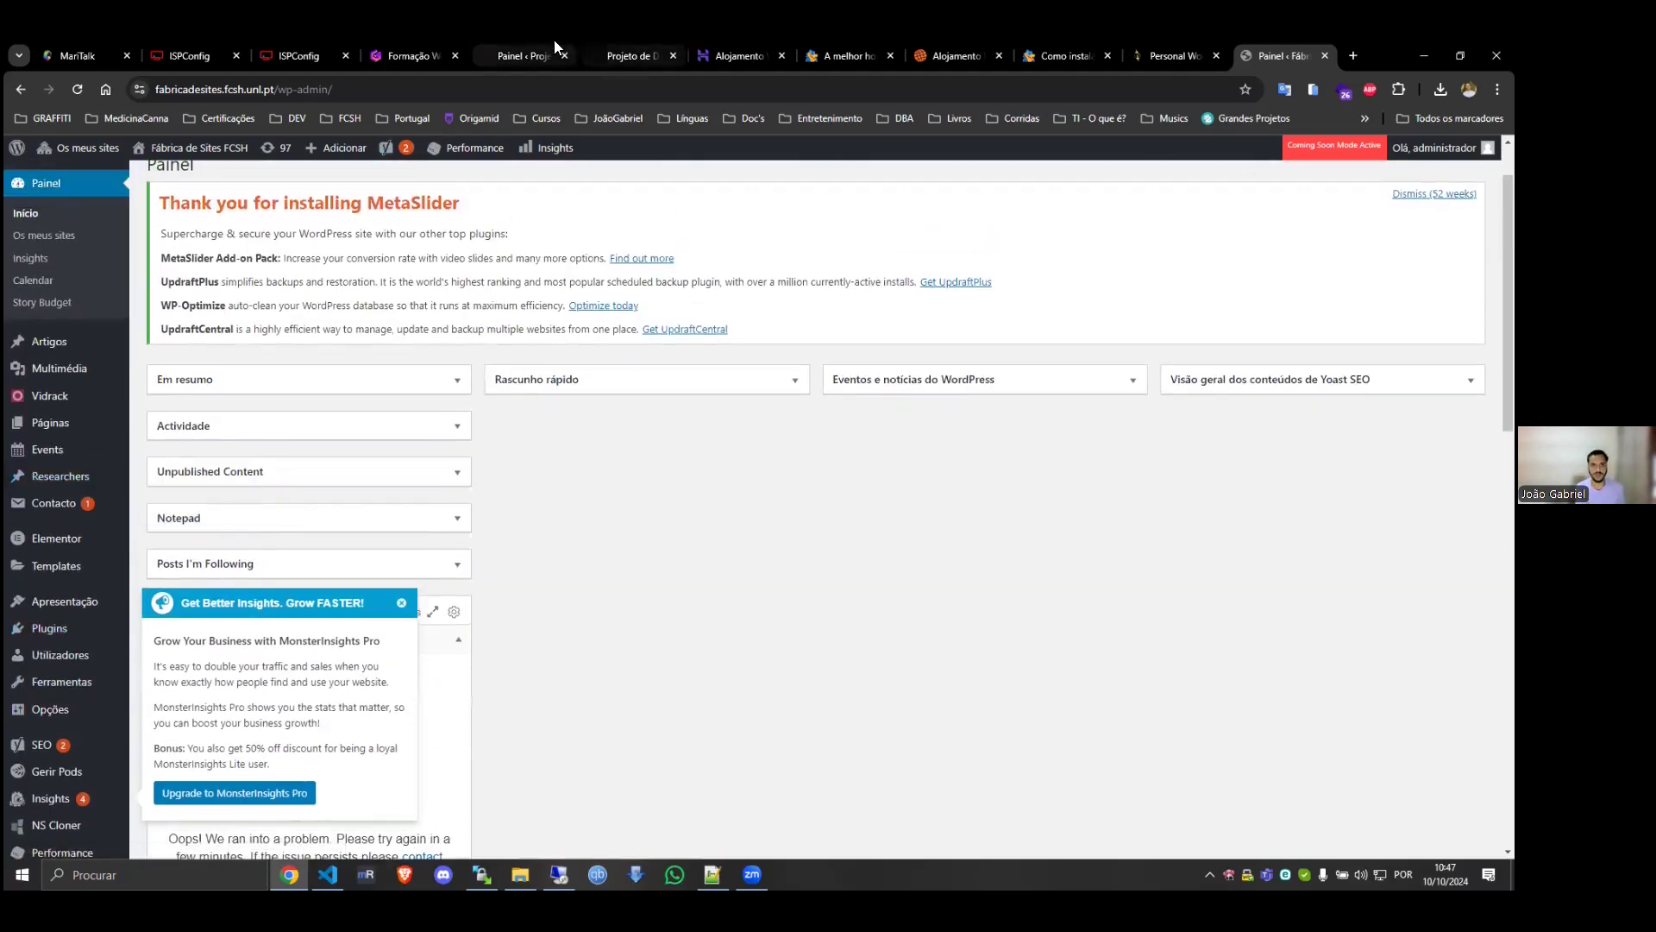
left_click(528, 55)
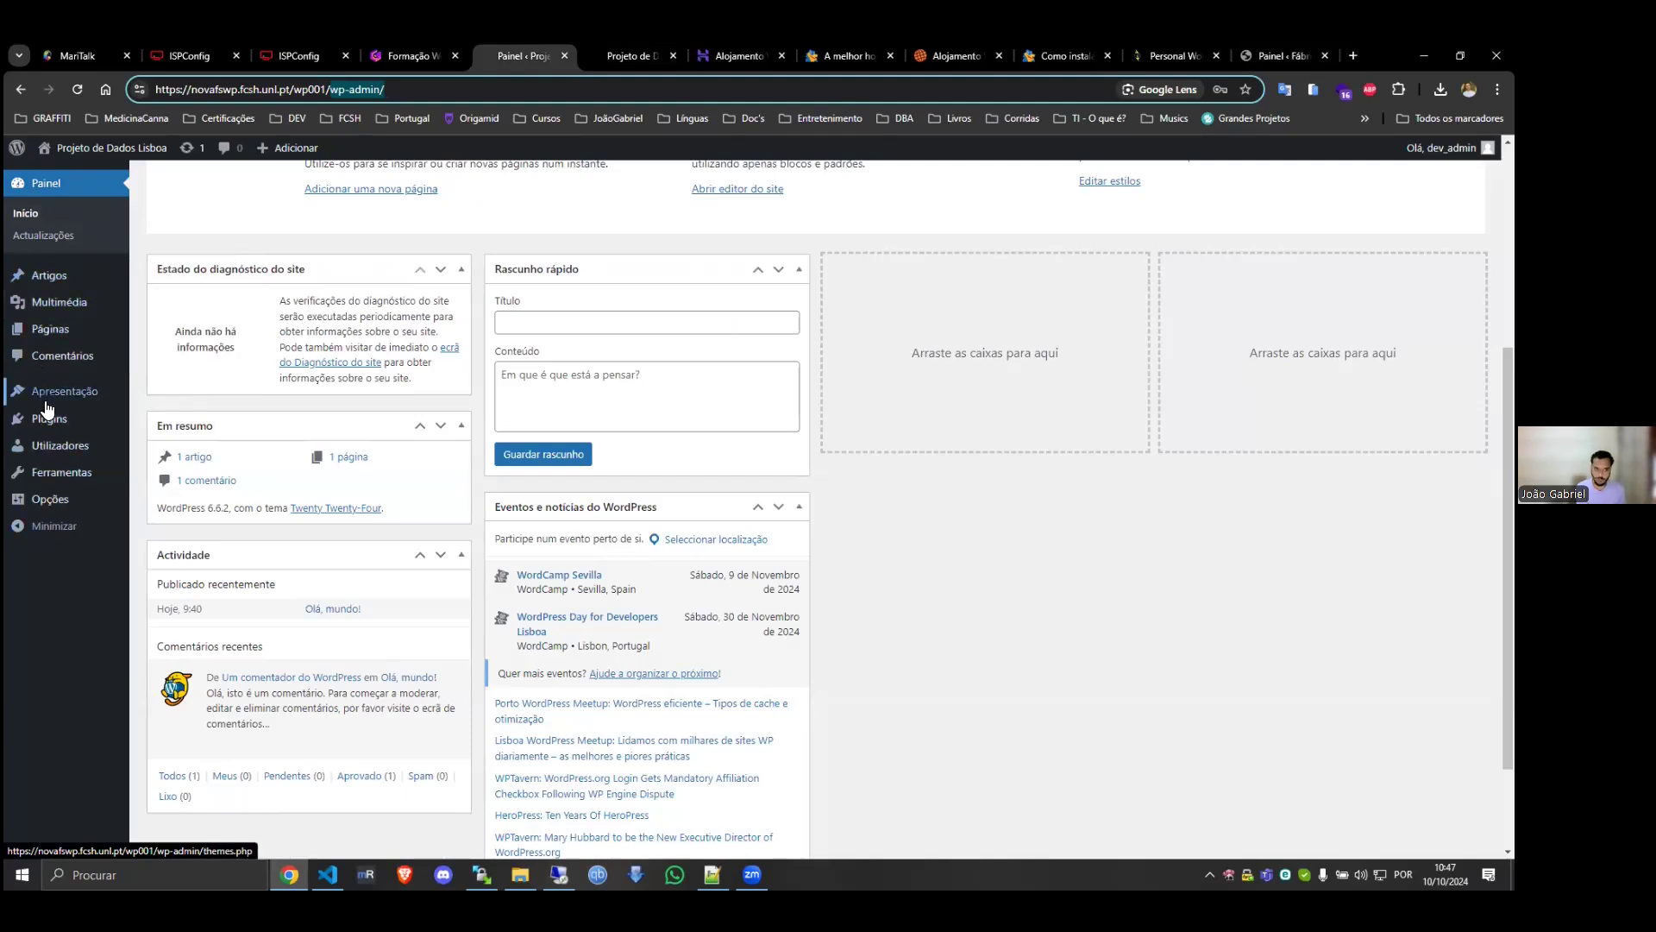
left_click(592, 50)
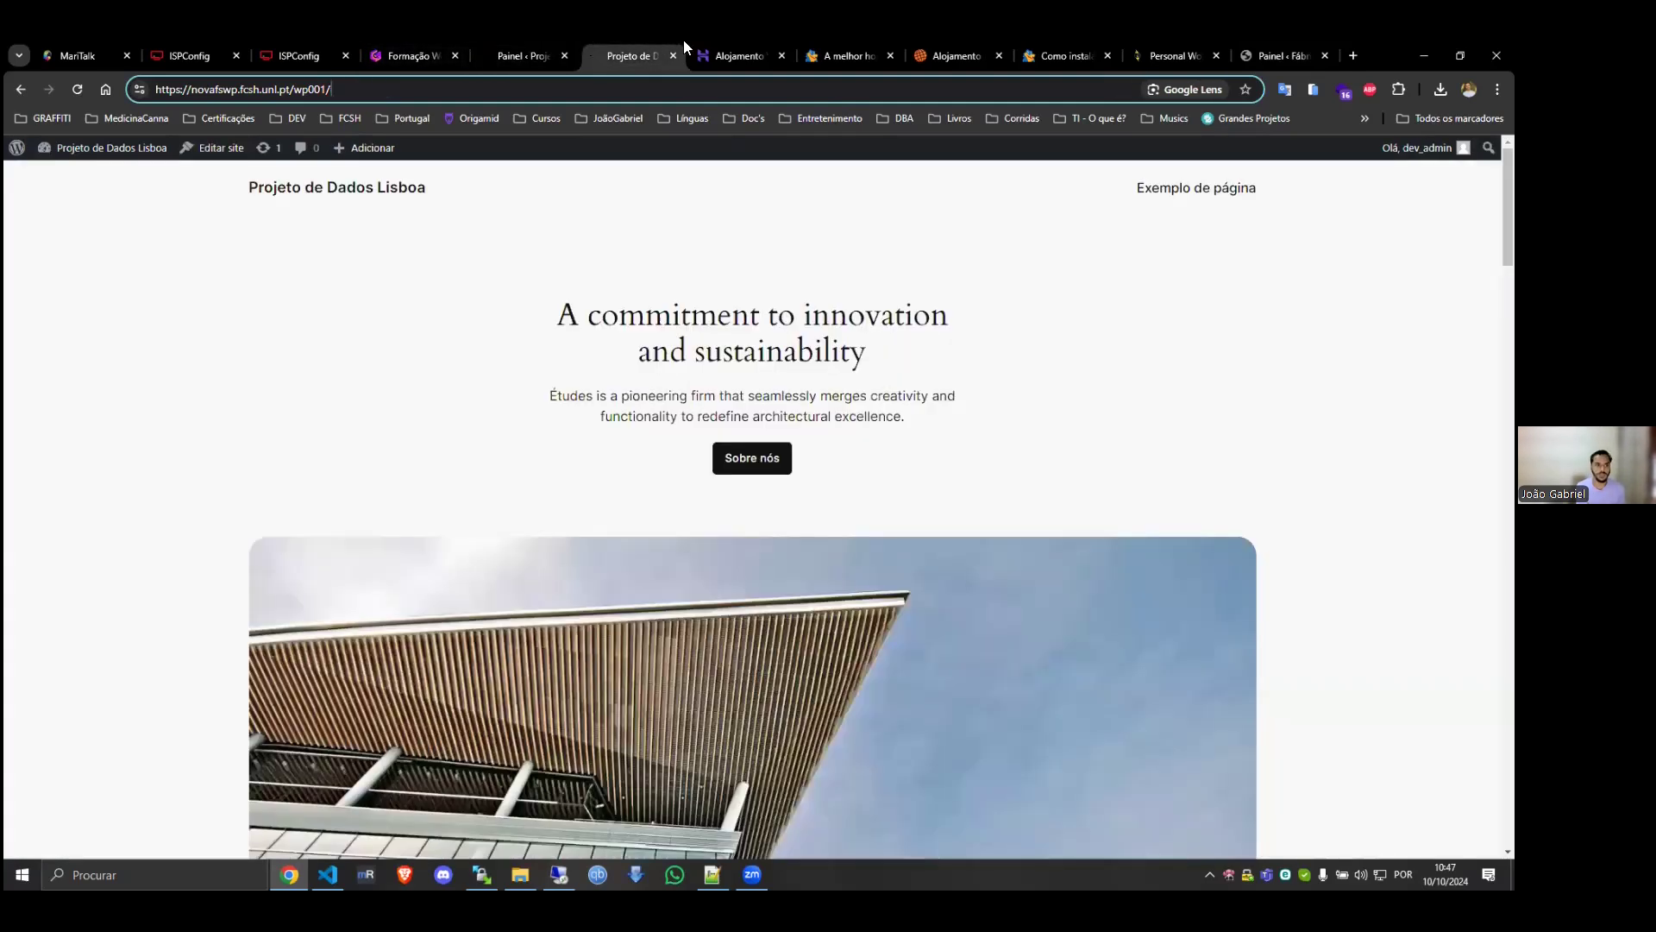
left_click(540, 43)
left_click(595, 50)
left_click_drag(1242, 45, 626, 41)
mouse_move(101, 161)
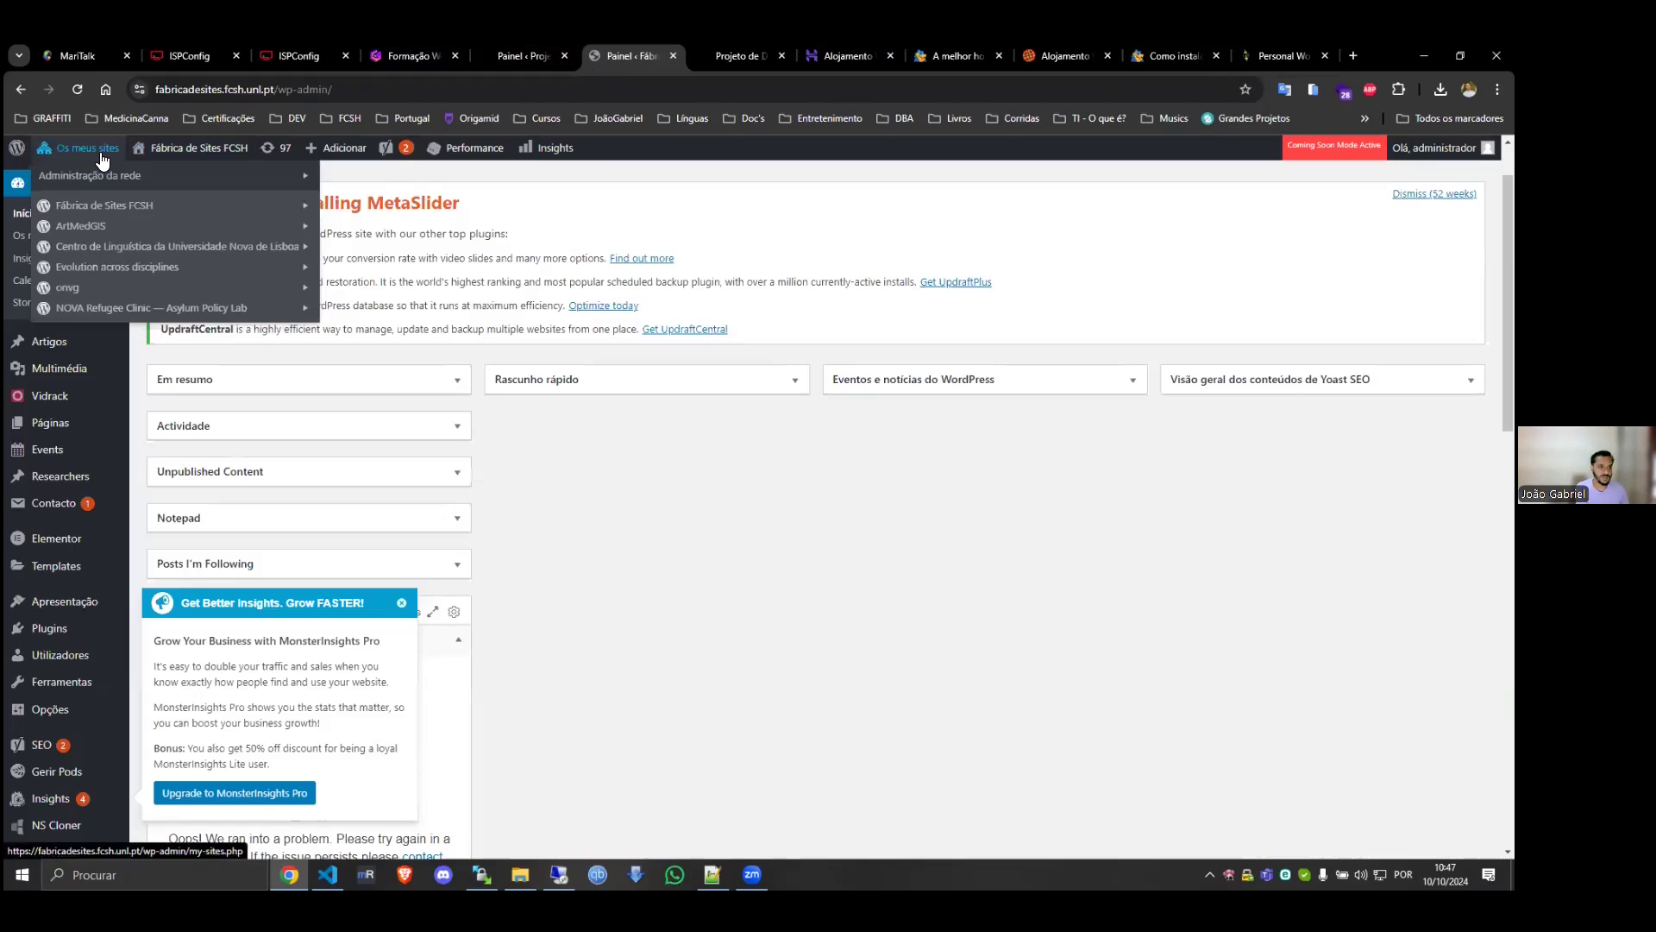
mouse_move(143, 181)
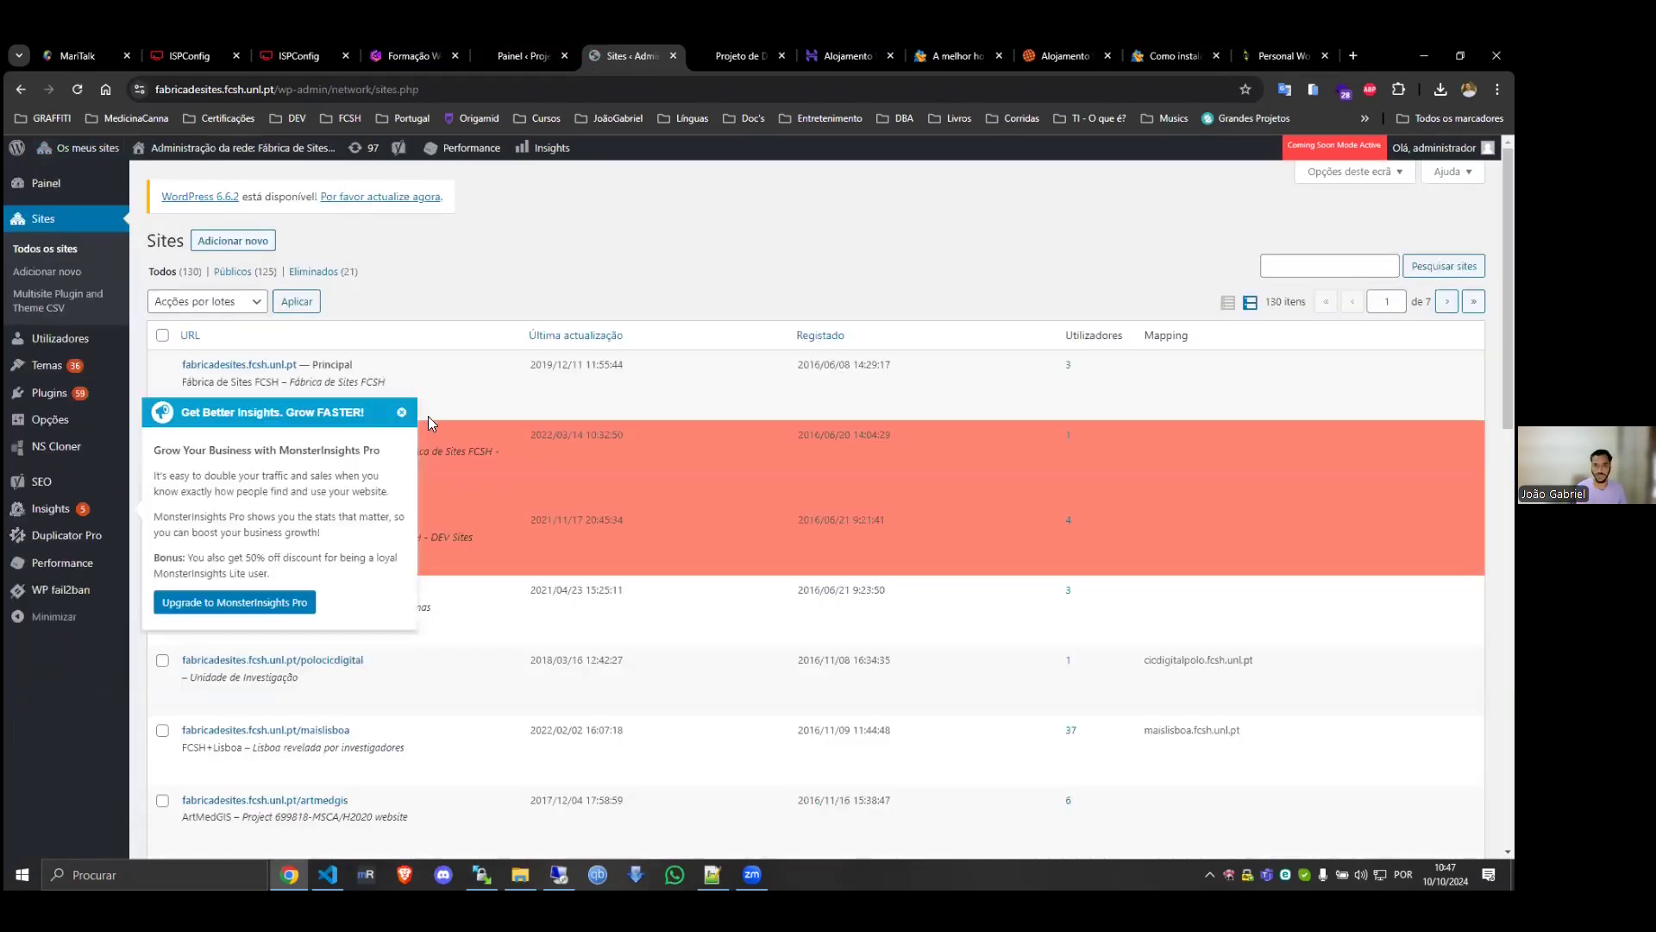
left_click(403, 415)
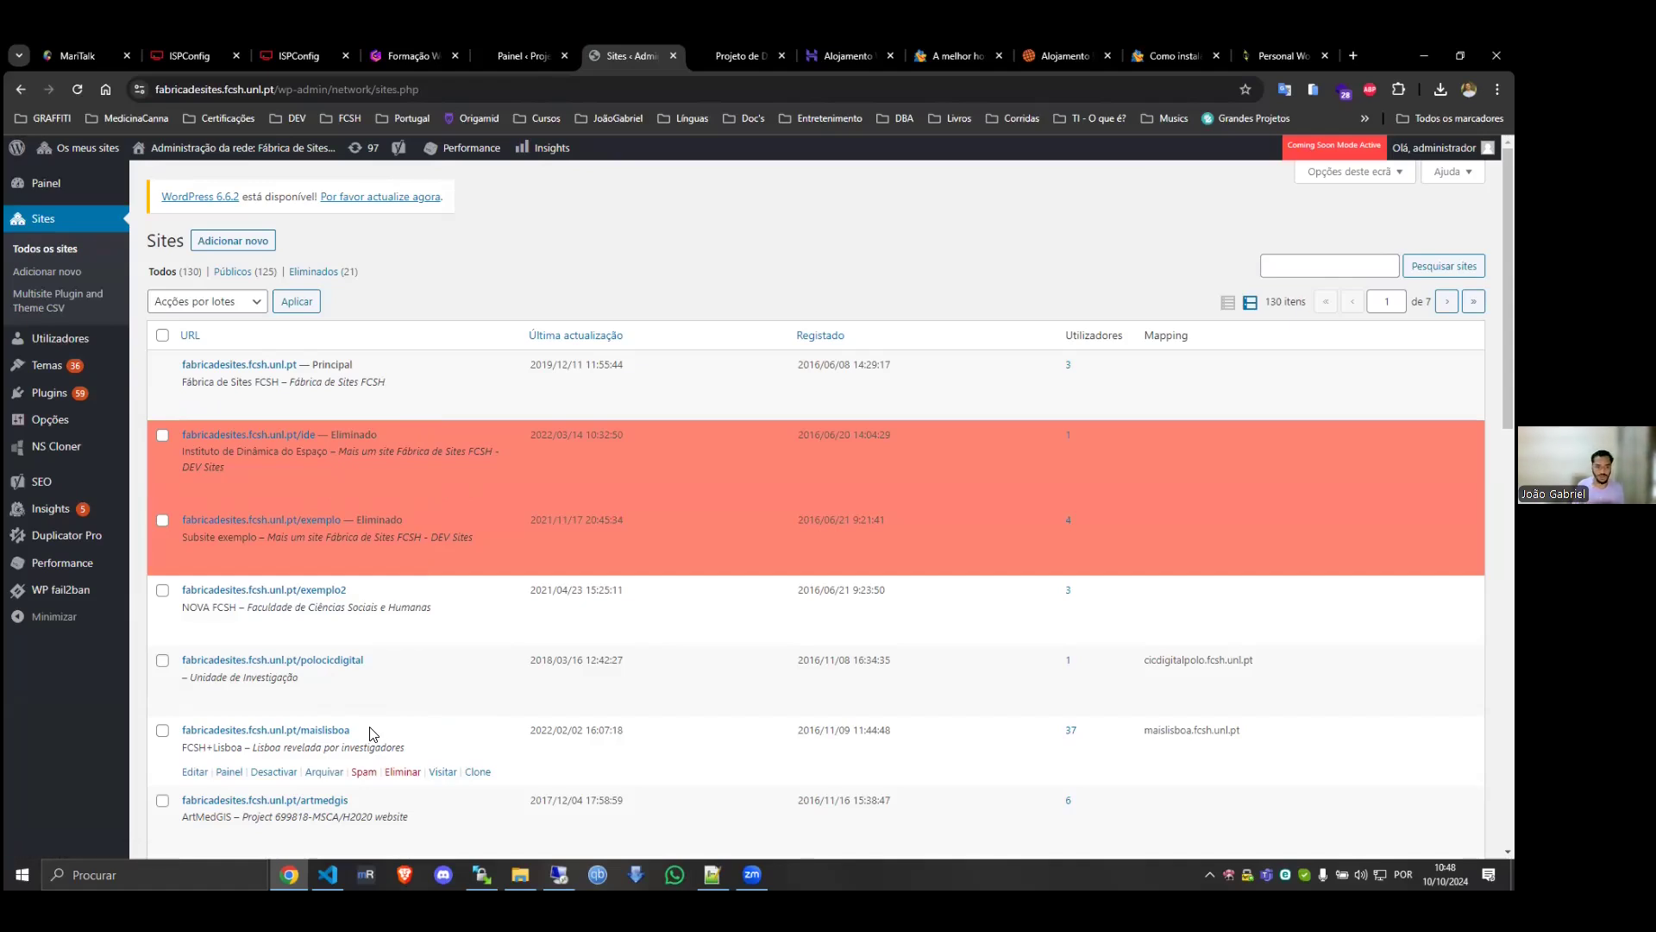
left_click_drag(373, 733, 321, 730)
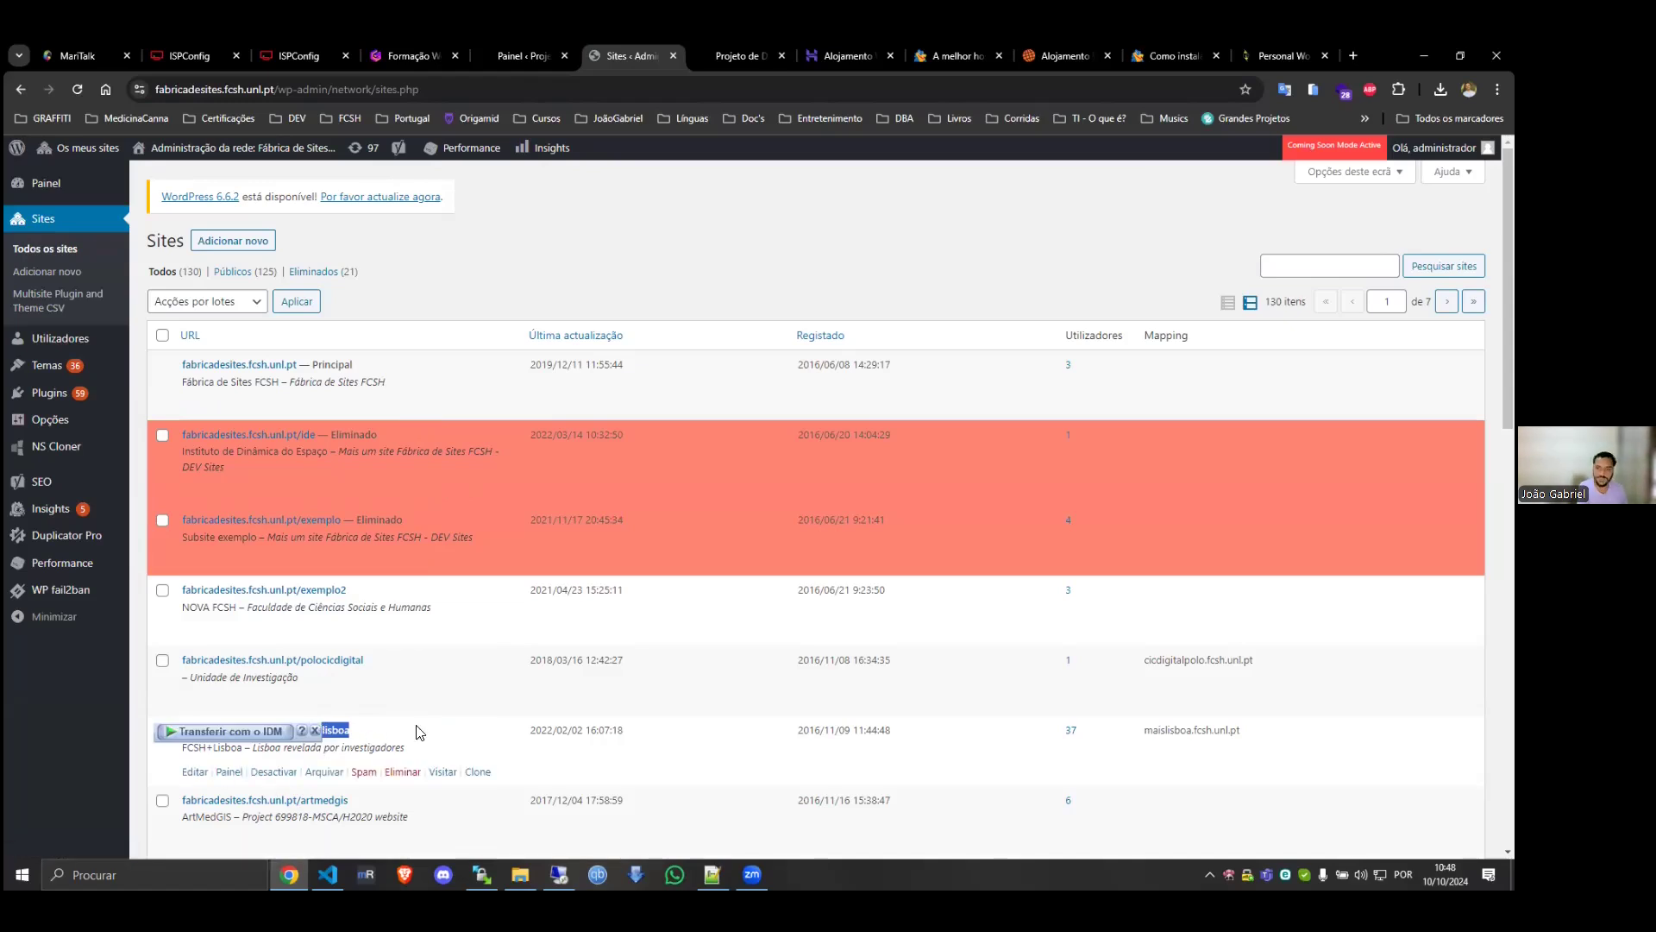
scroll(448, 723, "down", 2)
scroll(449, 722, "down", 5)
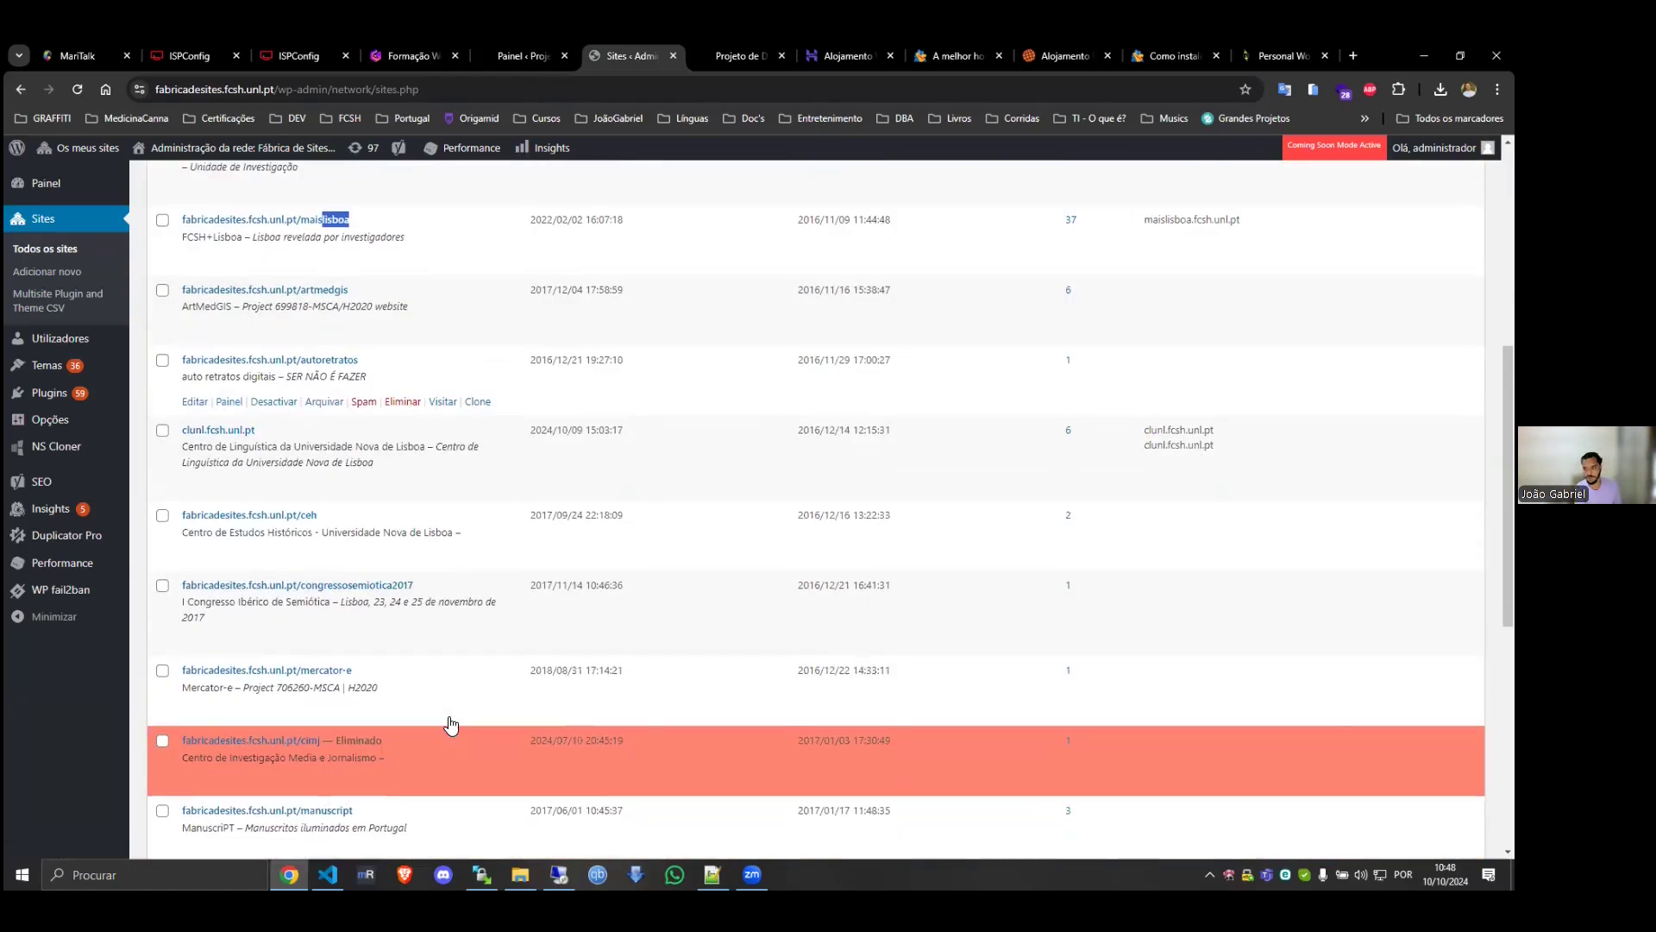
scroll(451, 725, "up", 5)
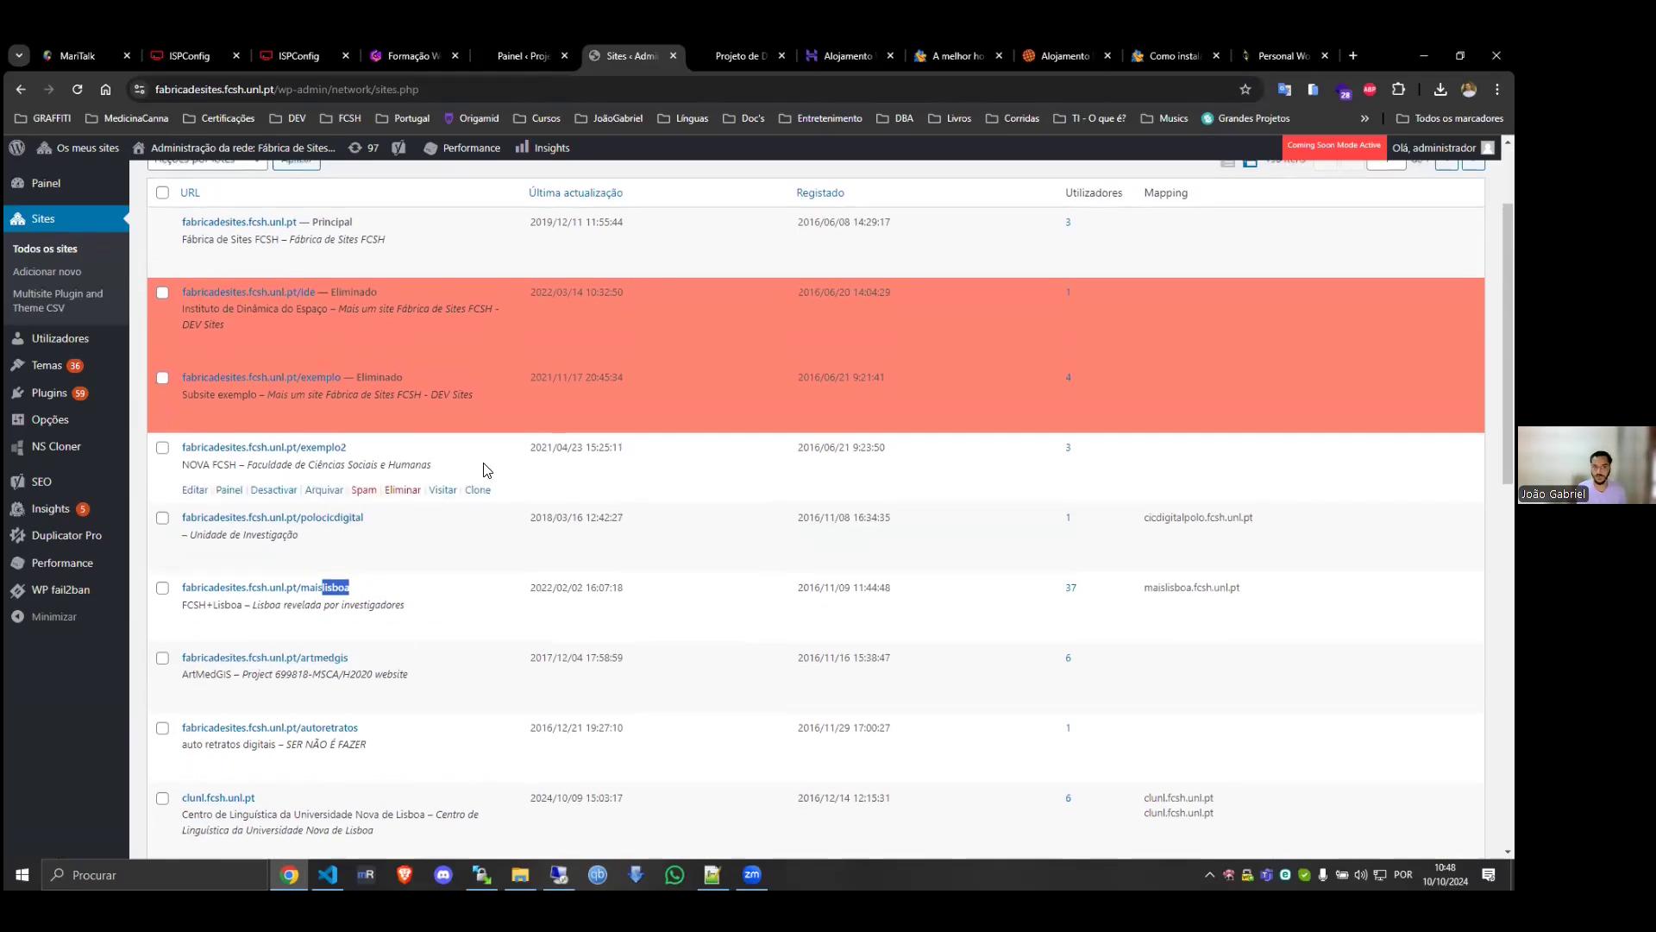
scroll(733, 379, "up", 2)
left_click(1434, 148)
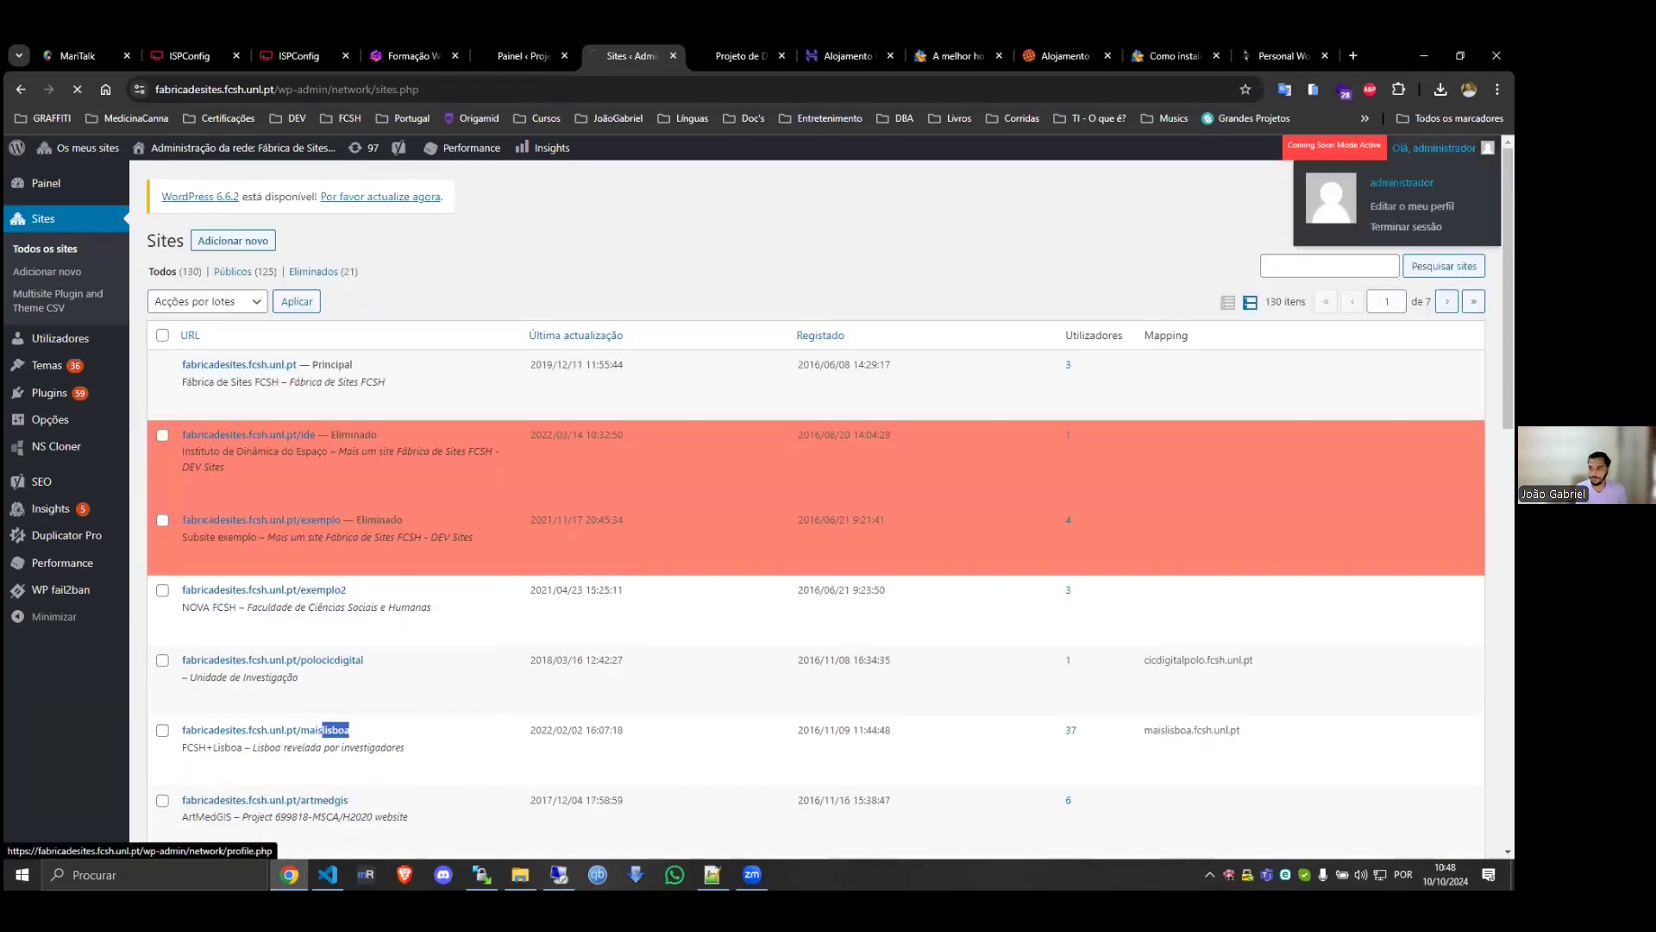
Step: Close the network Sites tab and show the Projeto de Dados Lisboa dashboard scrolled to the top
left_click(673, 55)
left_click(510, 48)
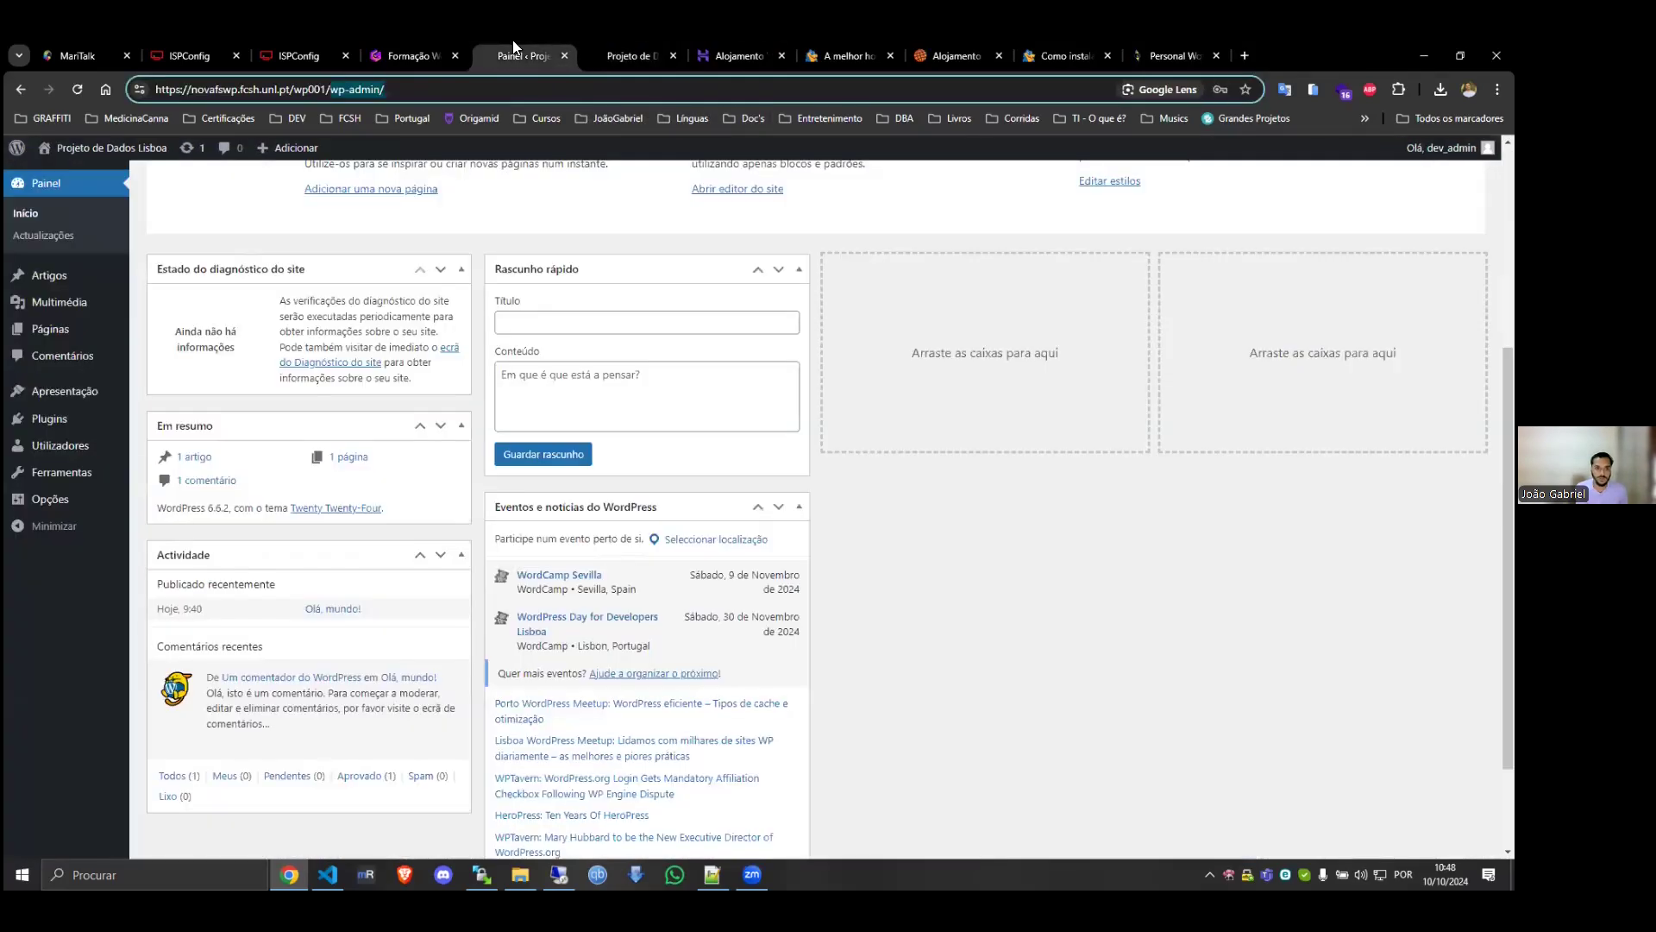
scroll(509, 331, "up", 4)
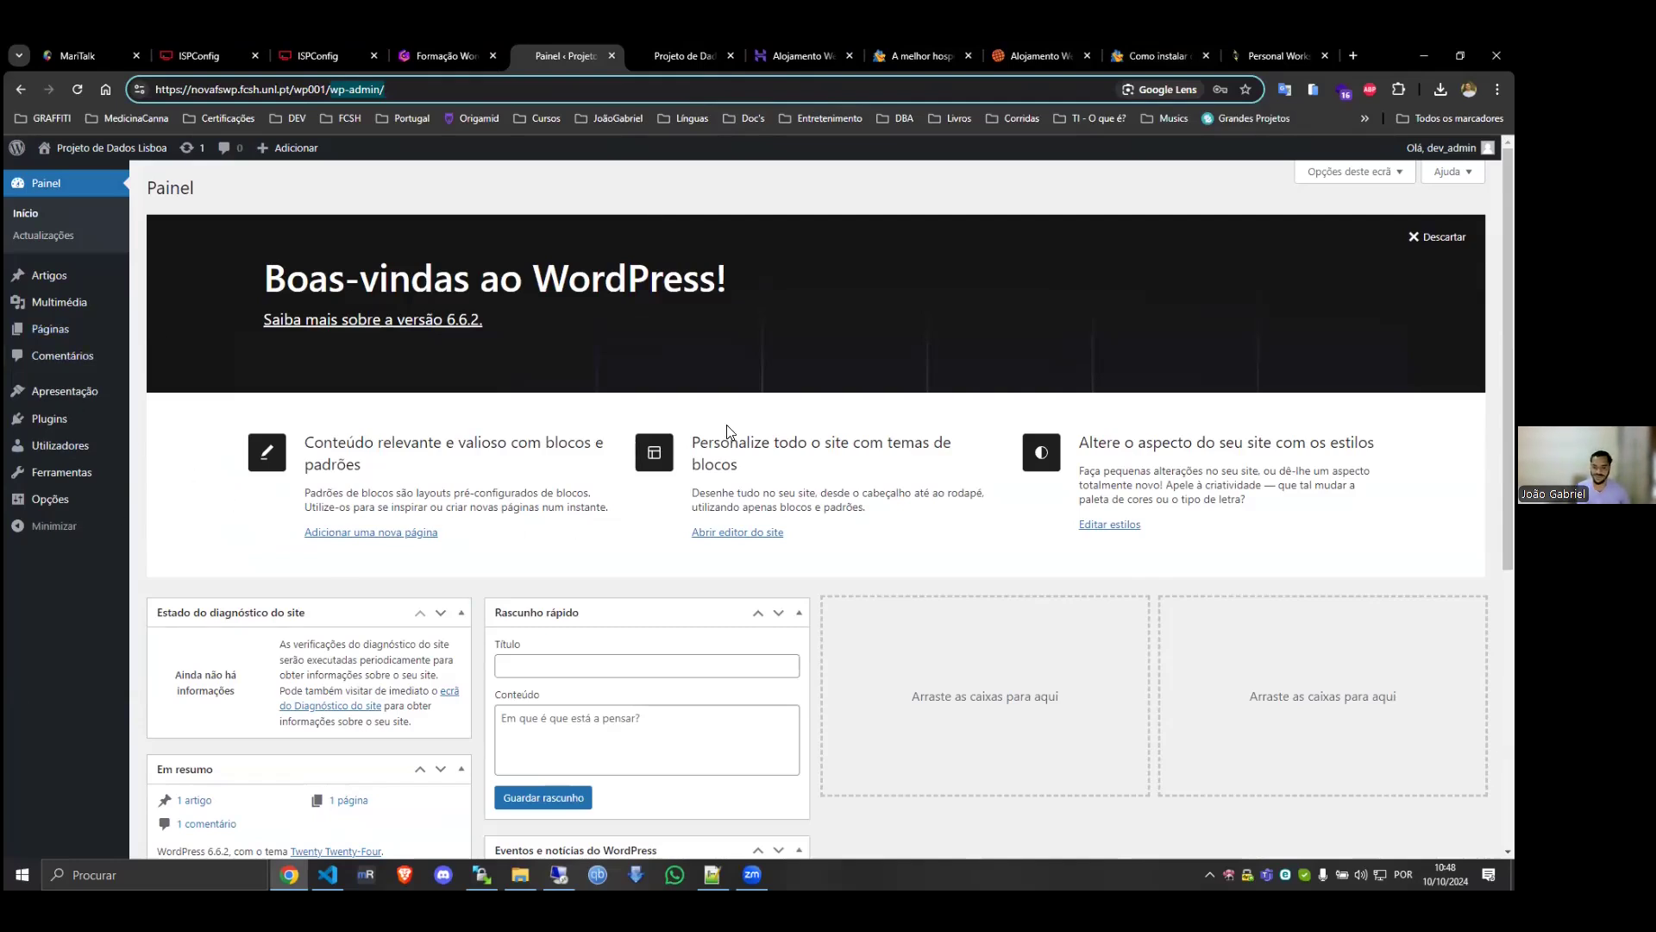
left_click(912, 703)
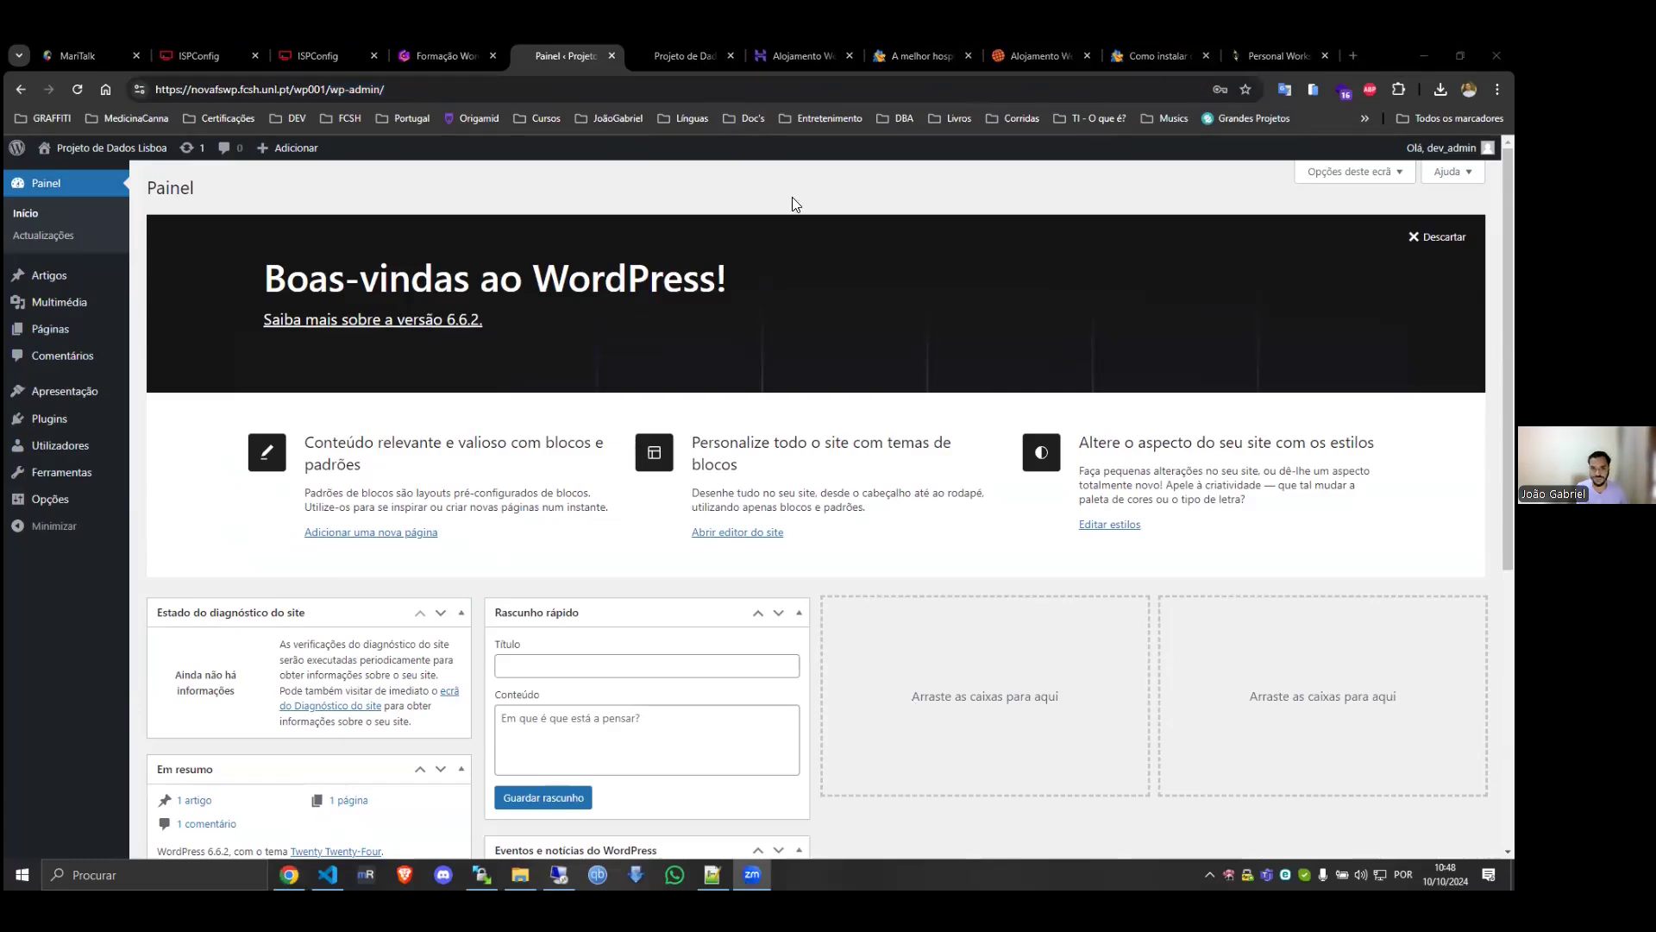
left_click(1148, 44)
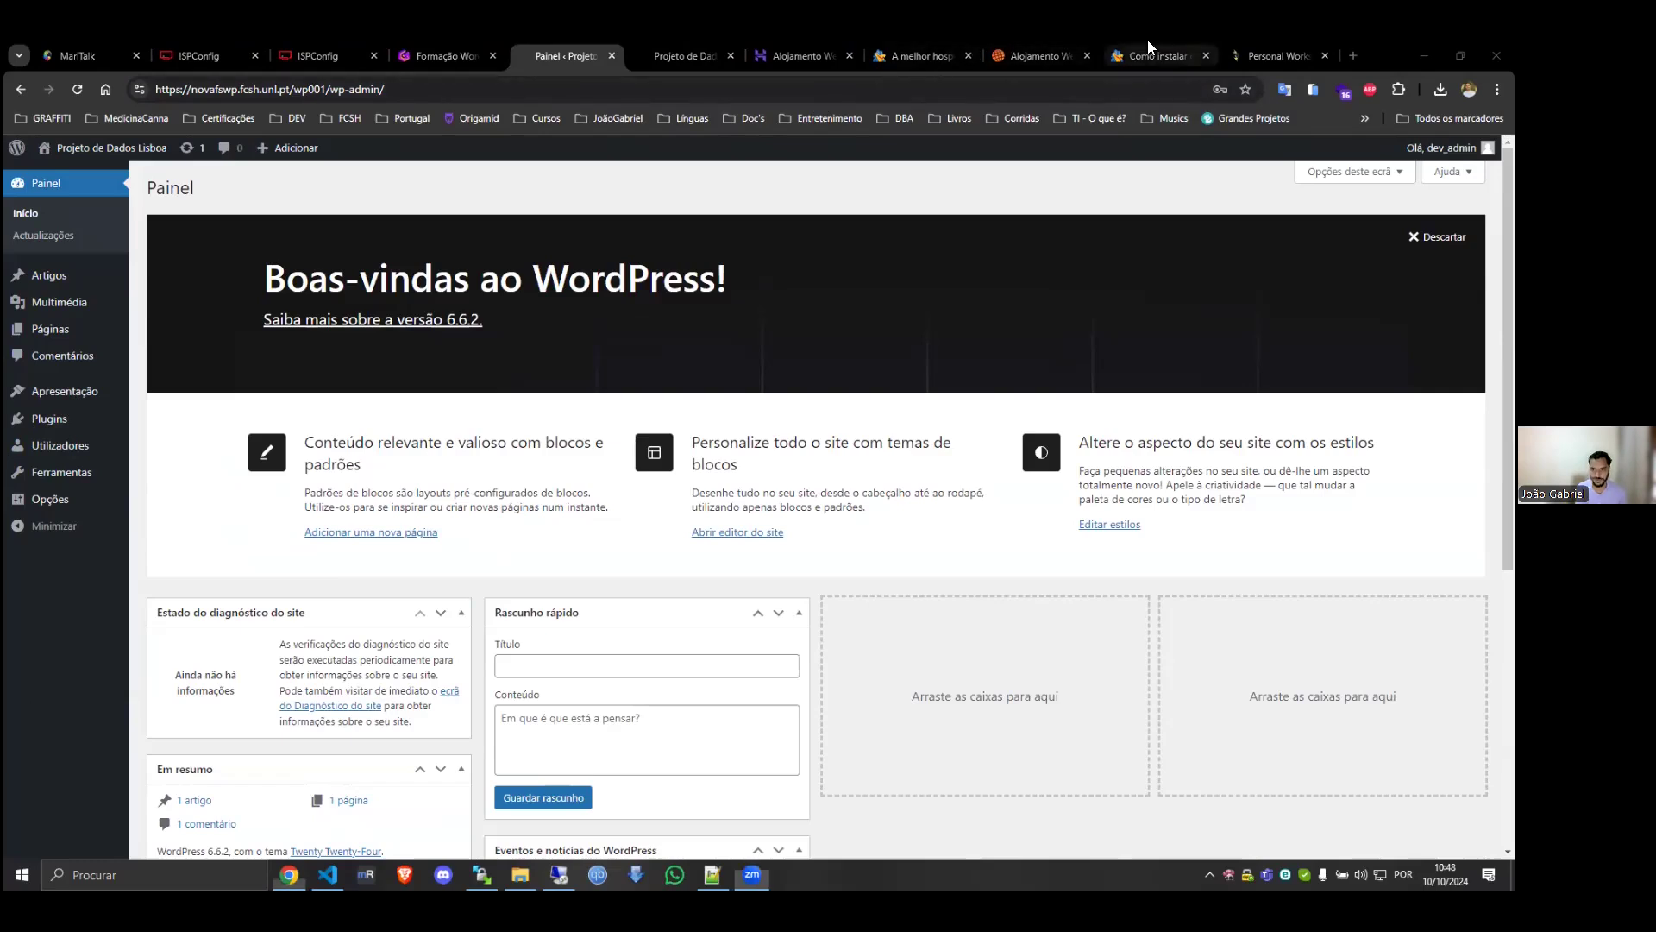
left_click(1149, 50)
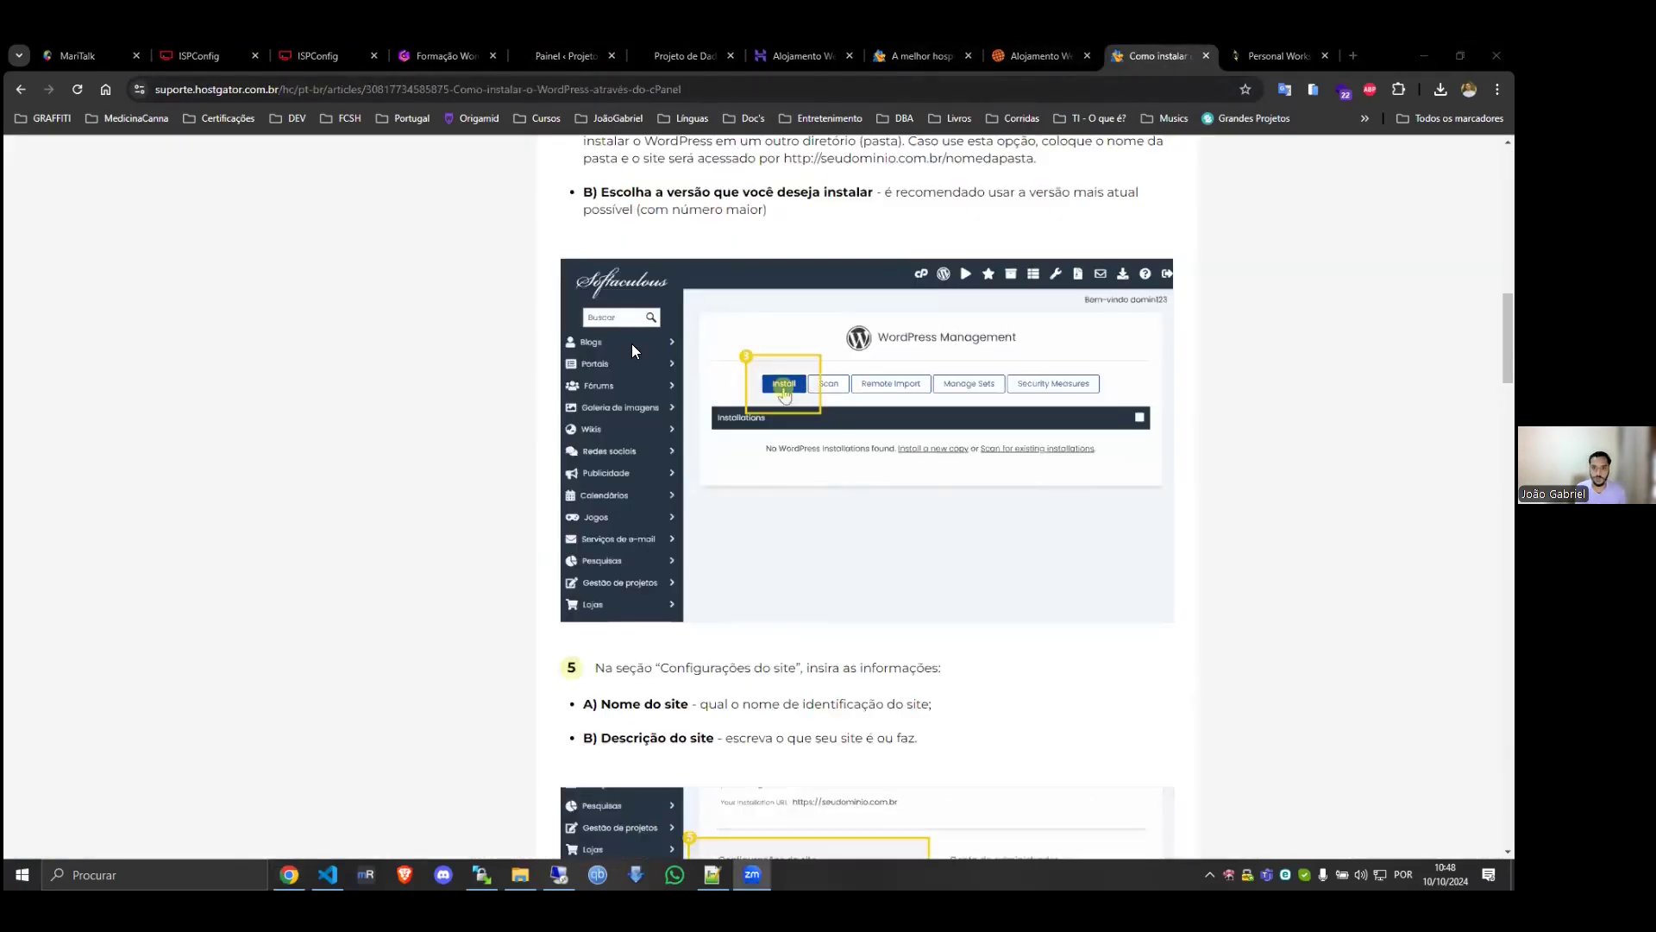
scroll(632, 345, "up", 8)
scroll(632, 345, "up", 3)
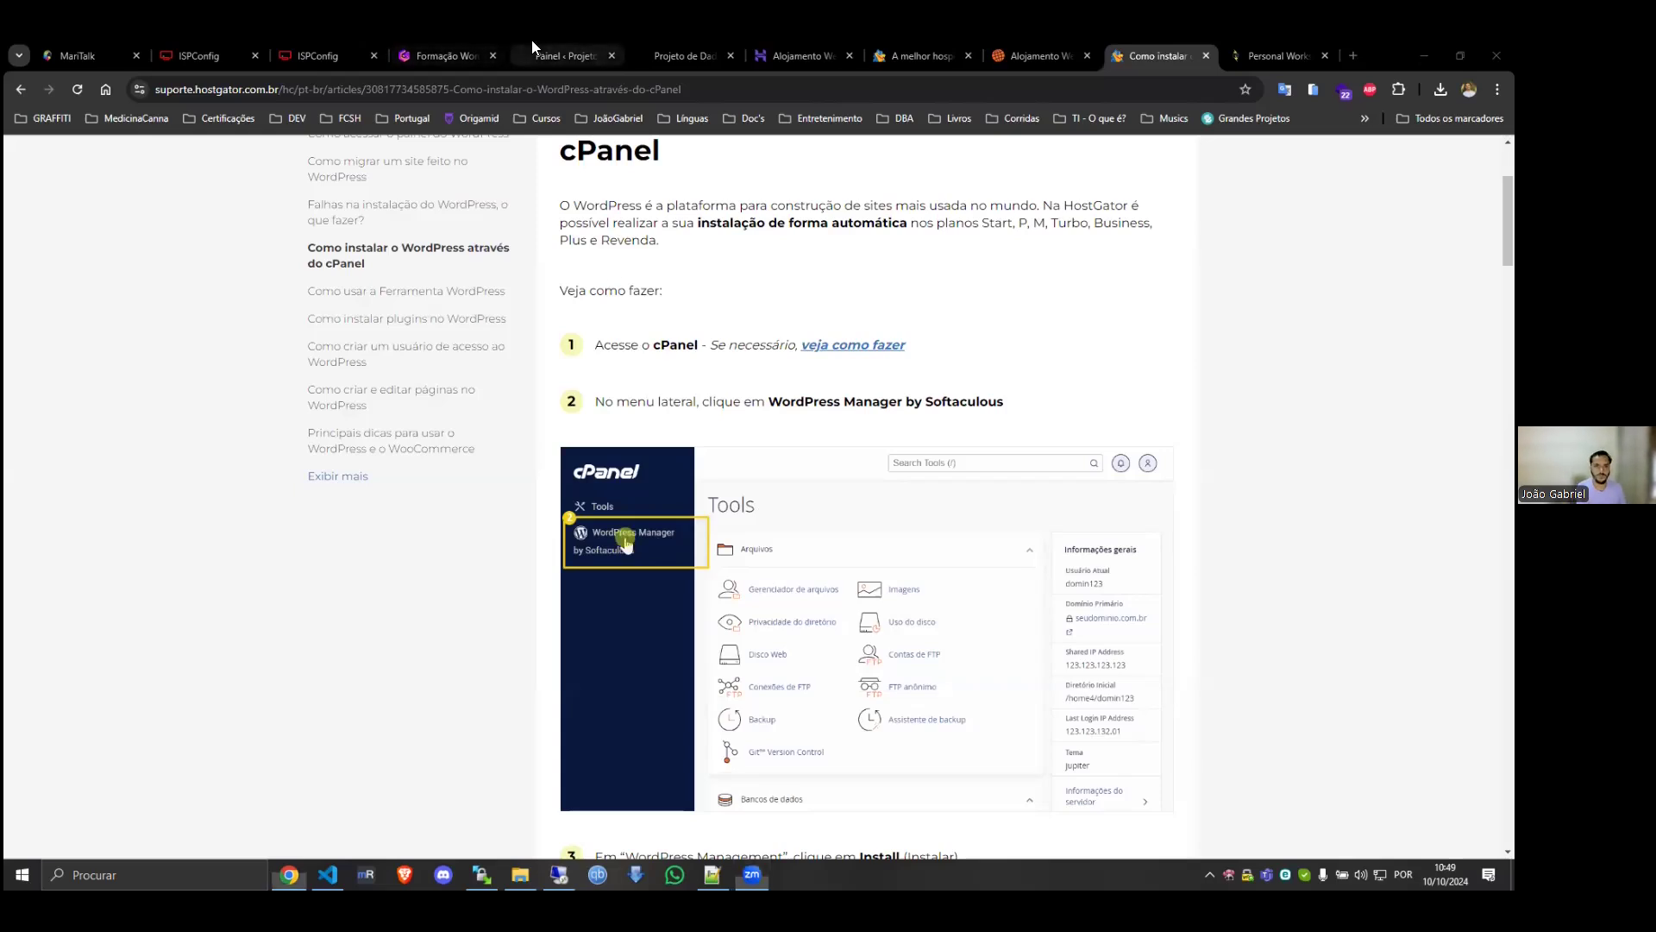
left_click(561, 56)
Step: Trim the dashboard address and load the novafswp.fcsh.unl.pt site root
left_click(405, 88)
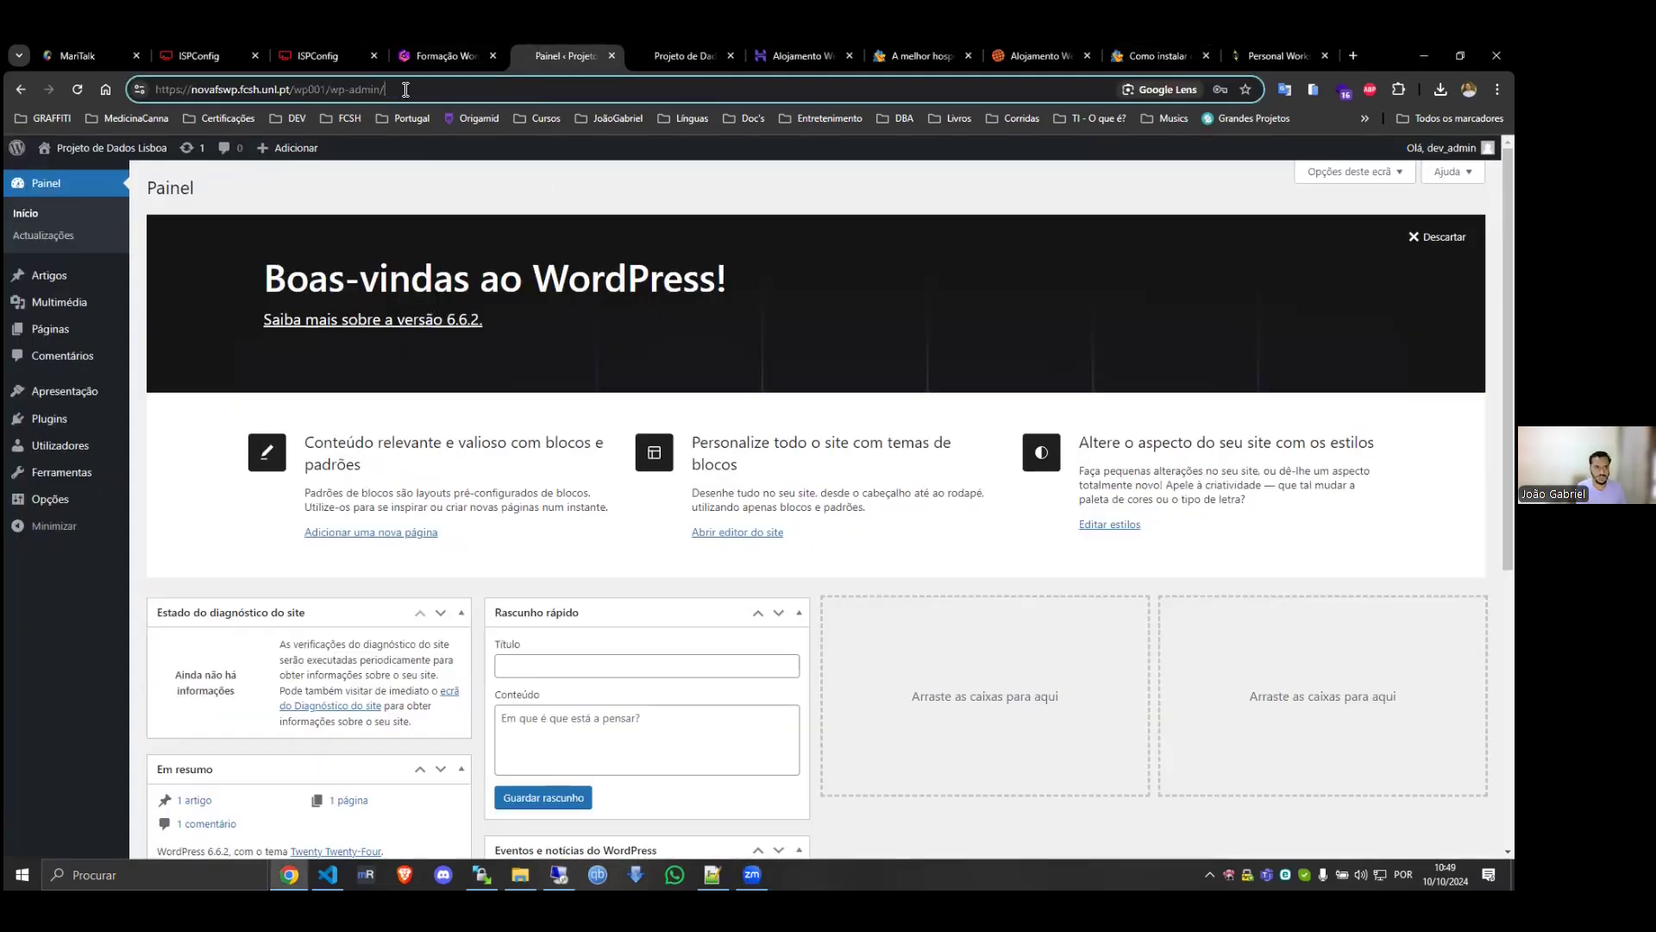
key("BackSpace")
key("BackSpace")
key("BackSpace")
key("BackSpace")
key("BackSpace")
key("BackSpace")
key("BackSpace")
key("BackSpace")
key("BackSpace")
key("BackSpace")
key("BackSpace")
key("BackSpace")
key("BackSpace")
key("BackSpace")
key("BackSpace")
key("BackSpace")
key("Return")
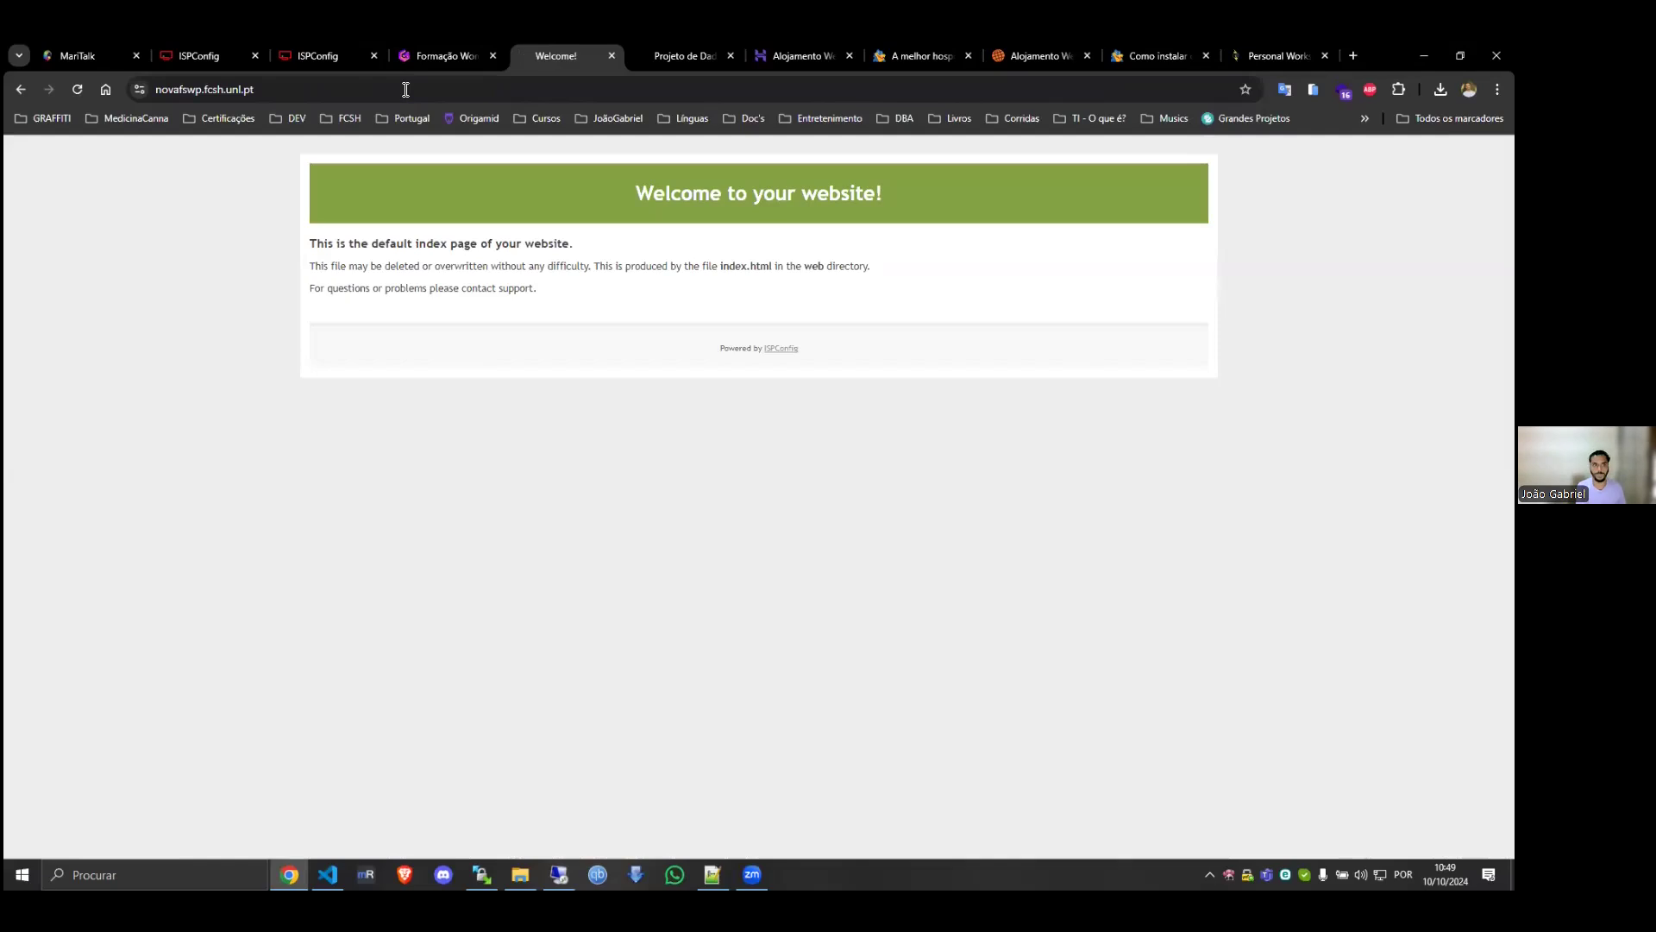
Step: Add /dadosliboa to the address without loading it, then switch to the PTservidor hosting page
left_click(406, 89)
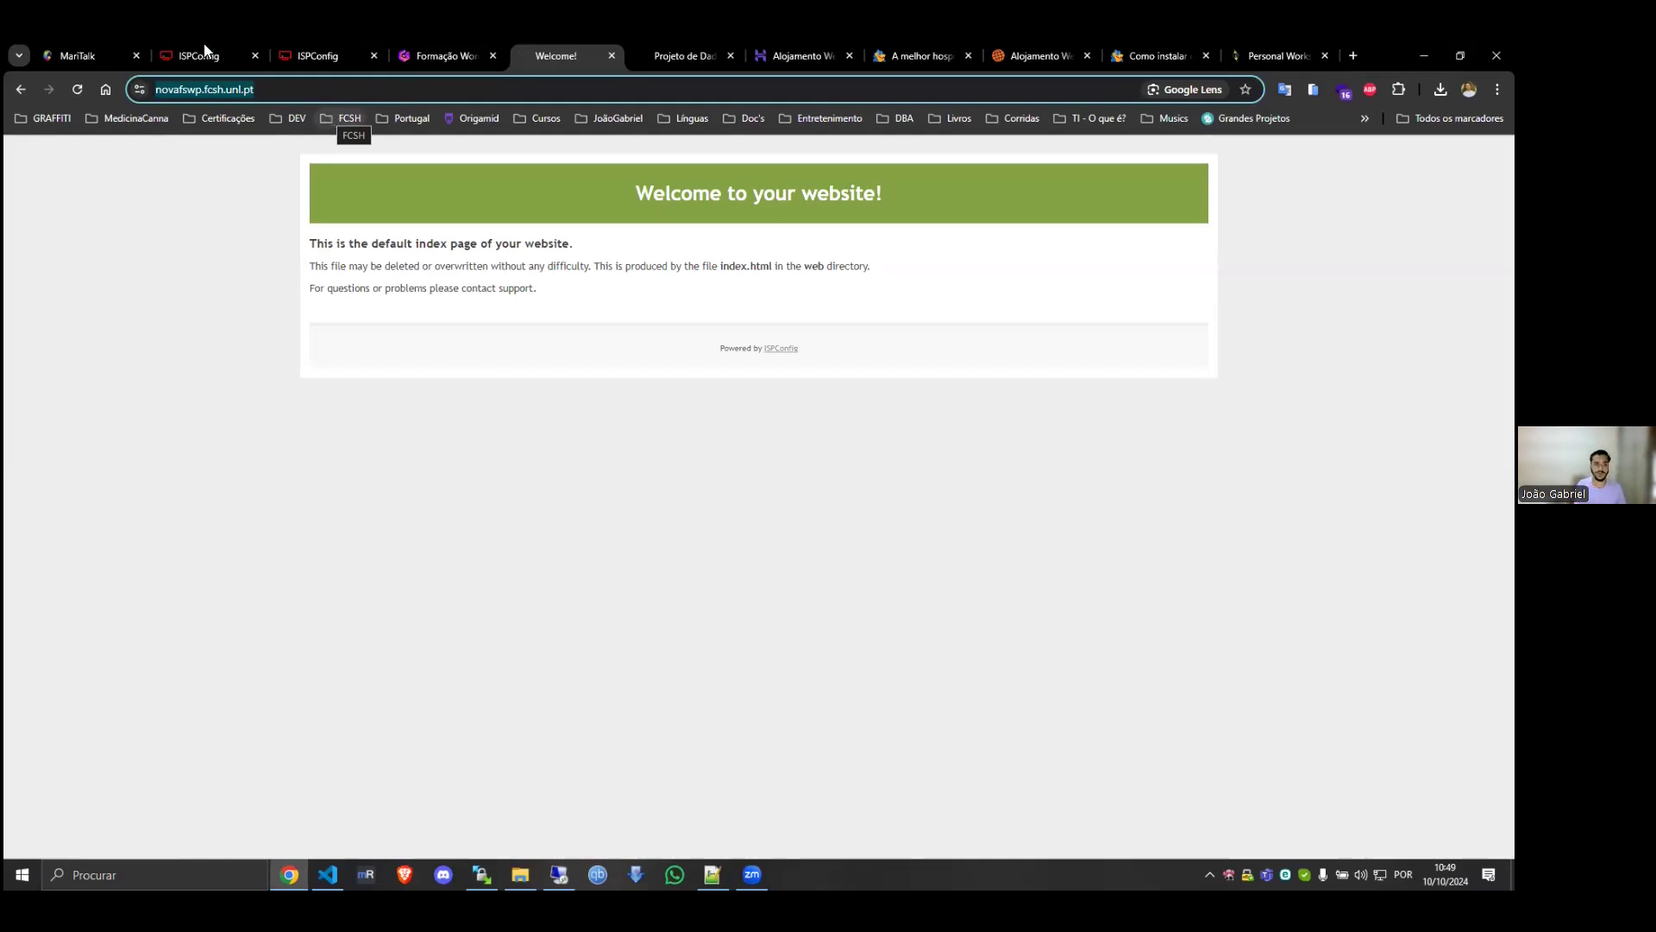
left_click(259, 89)
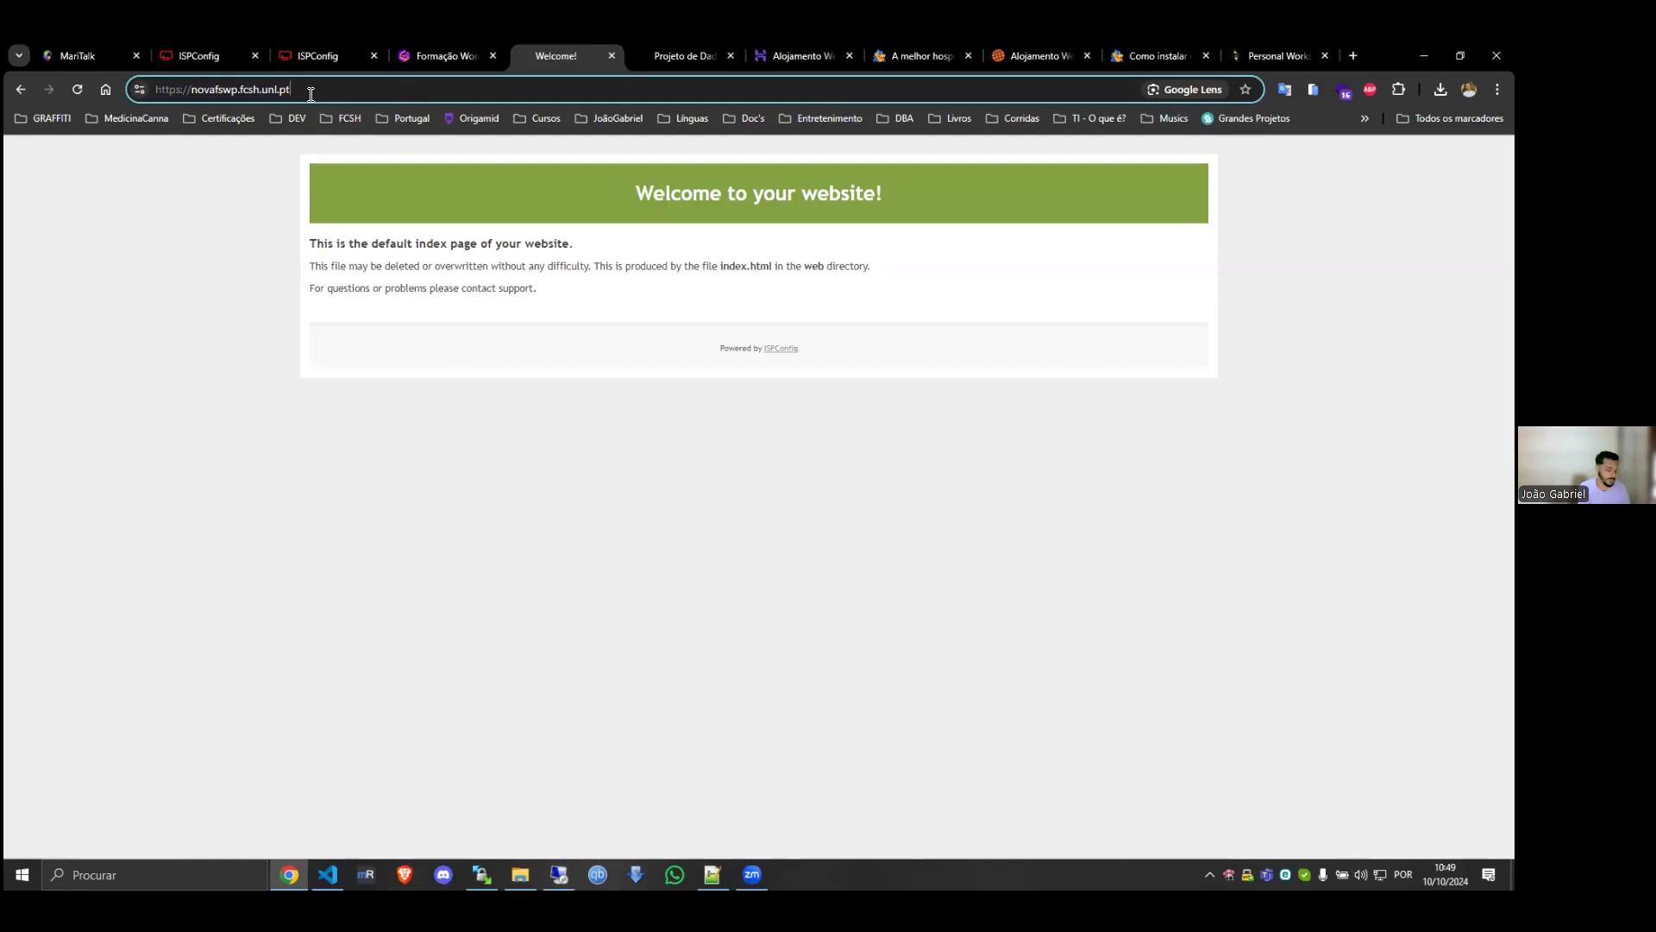
type("/")
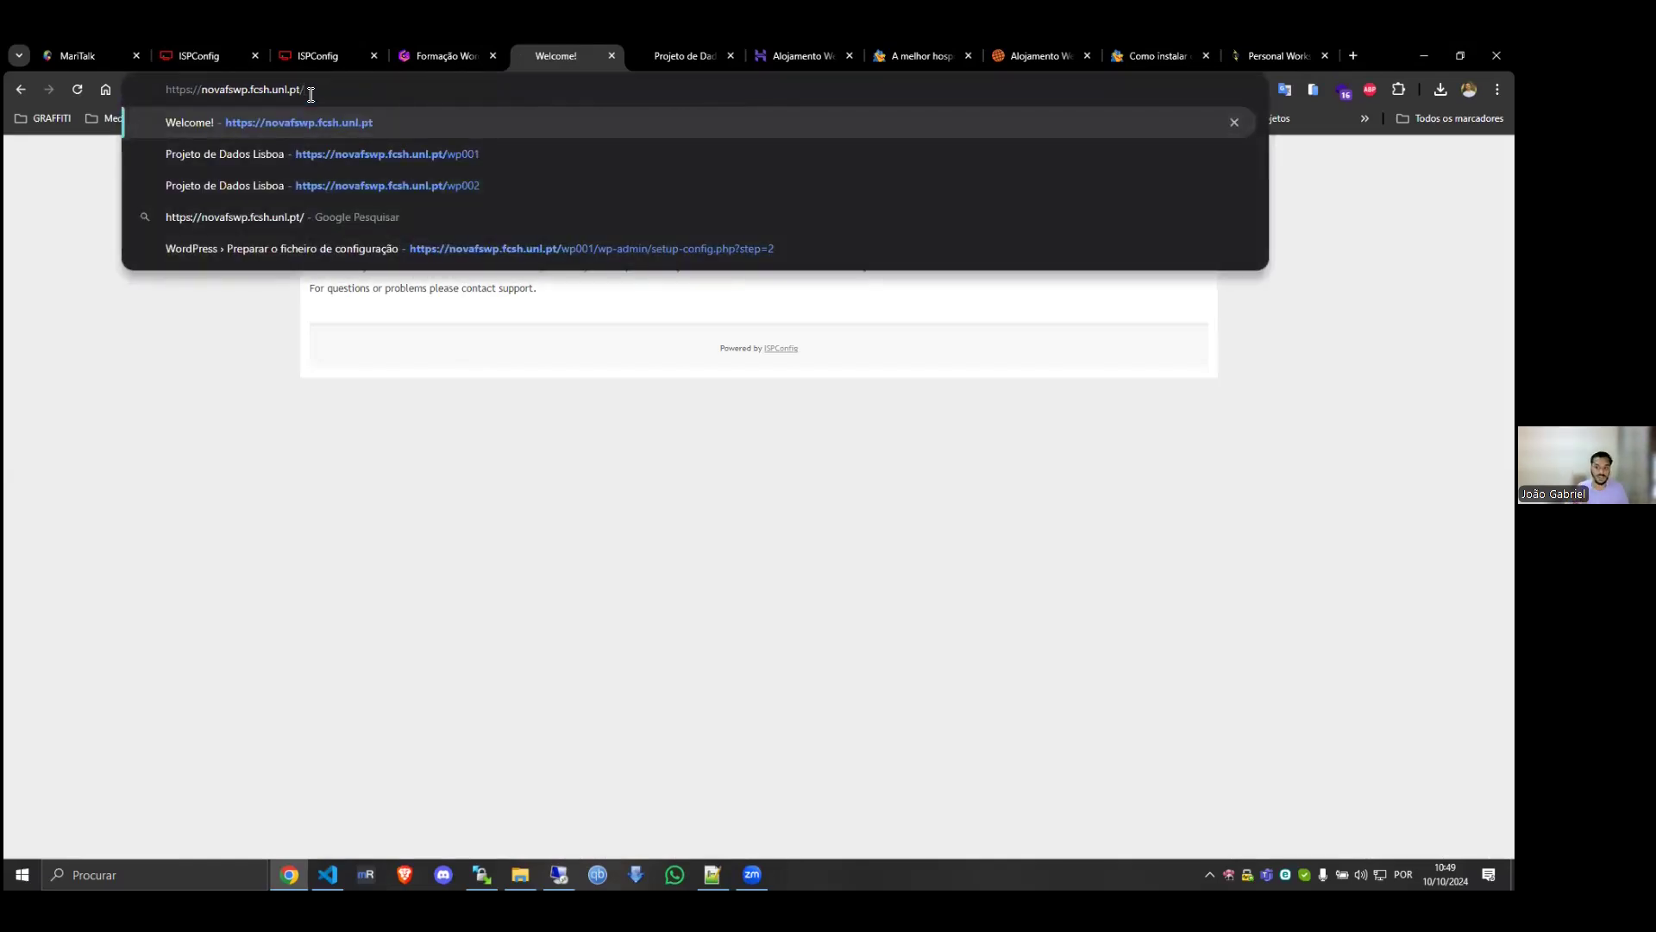
type("da")
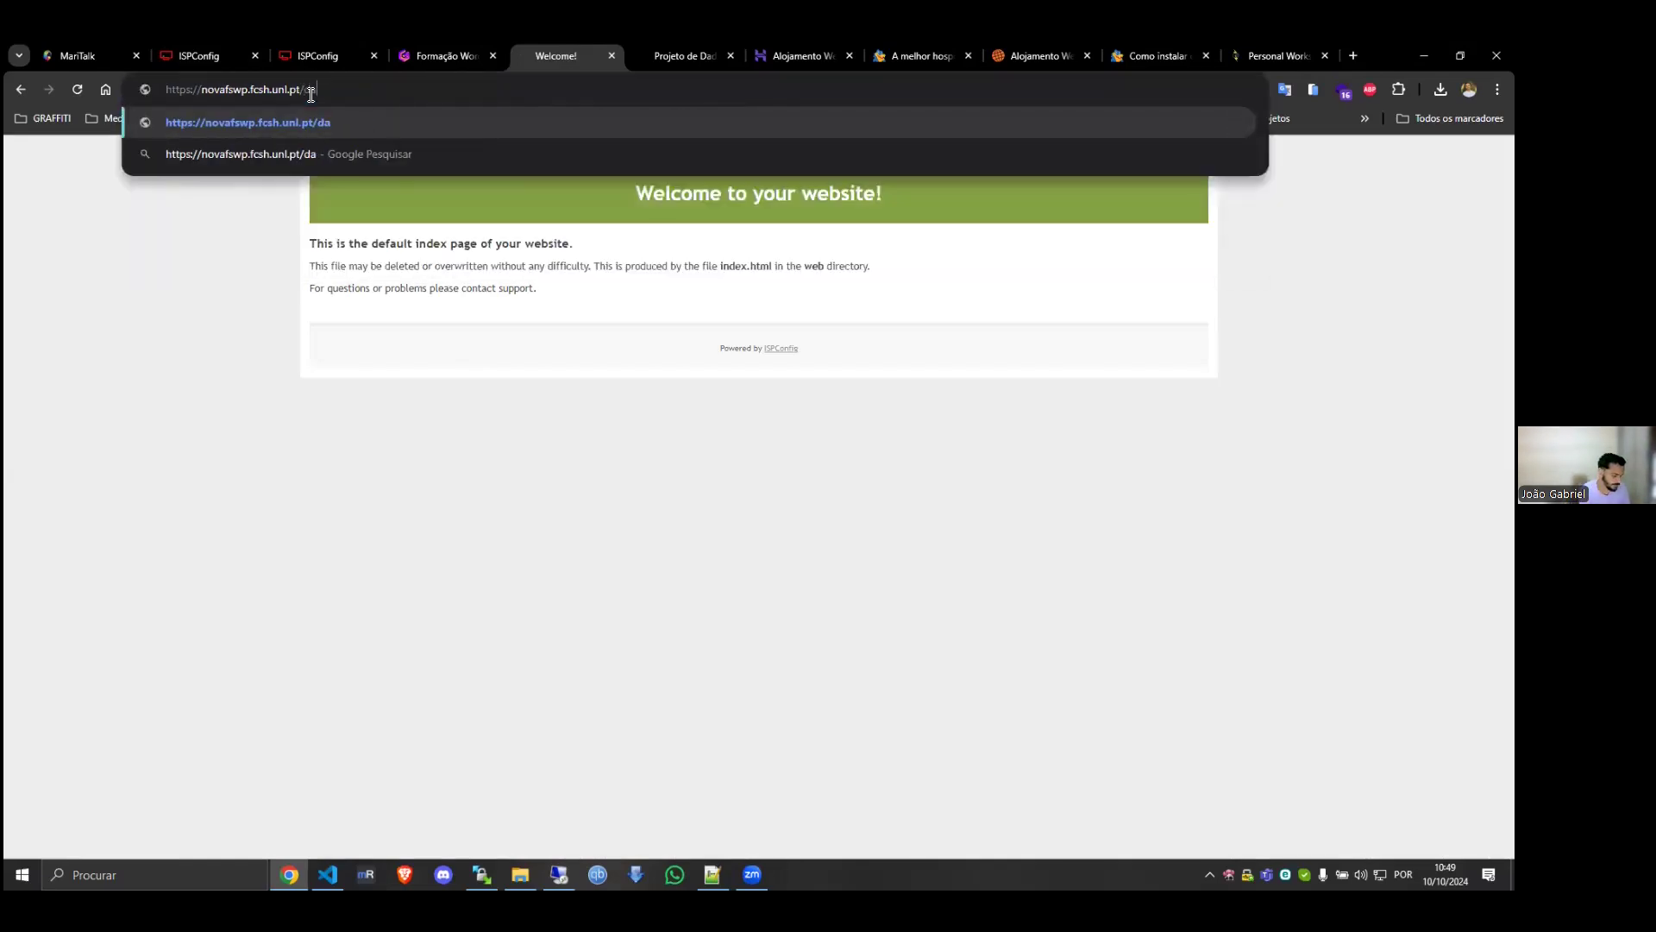
type("dosliboas")
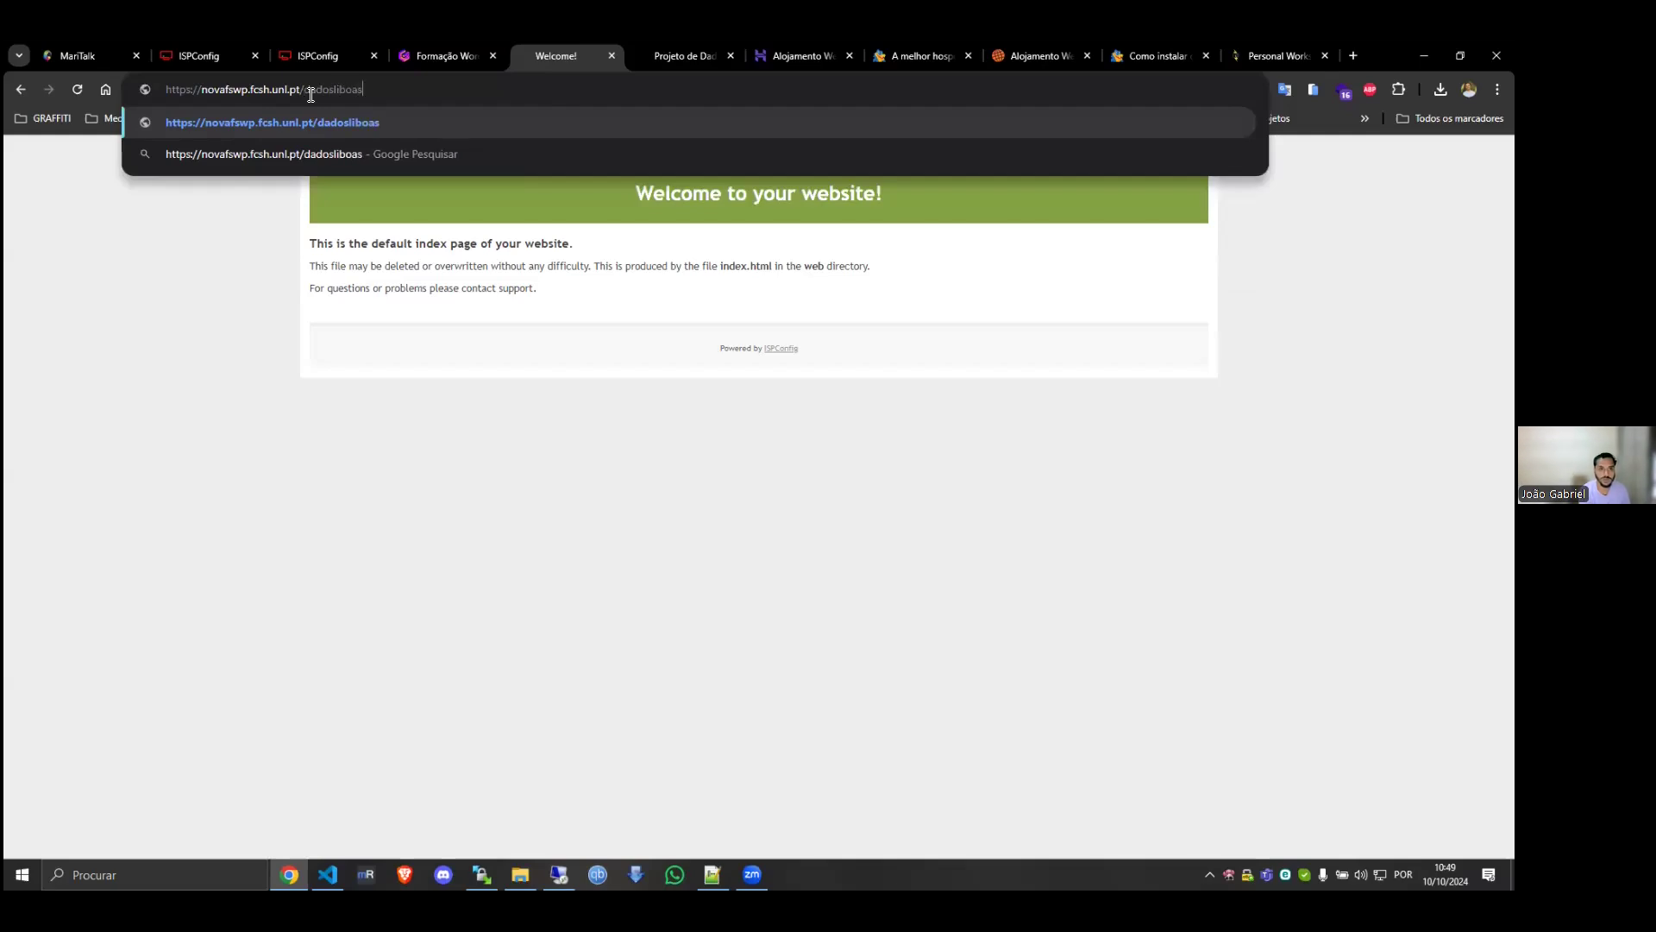
key("BackSpace")
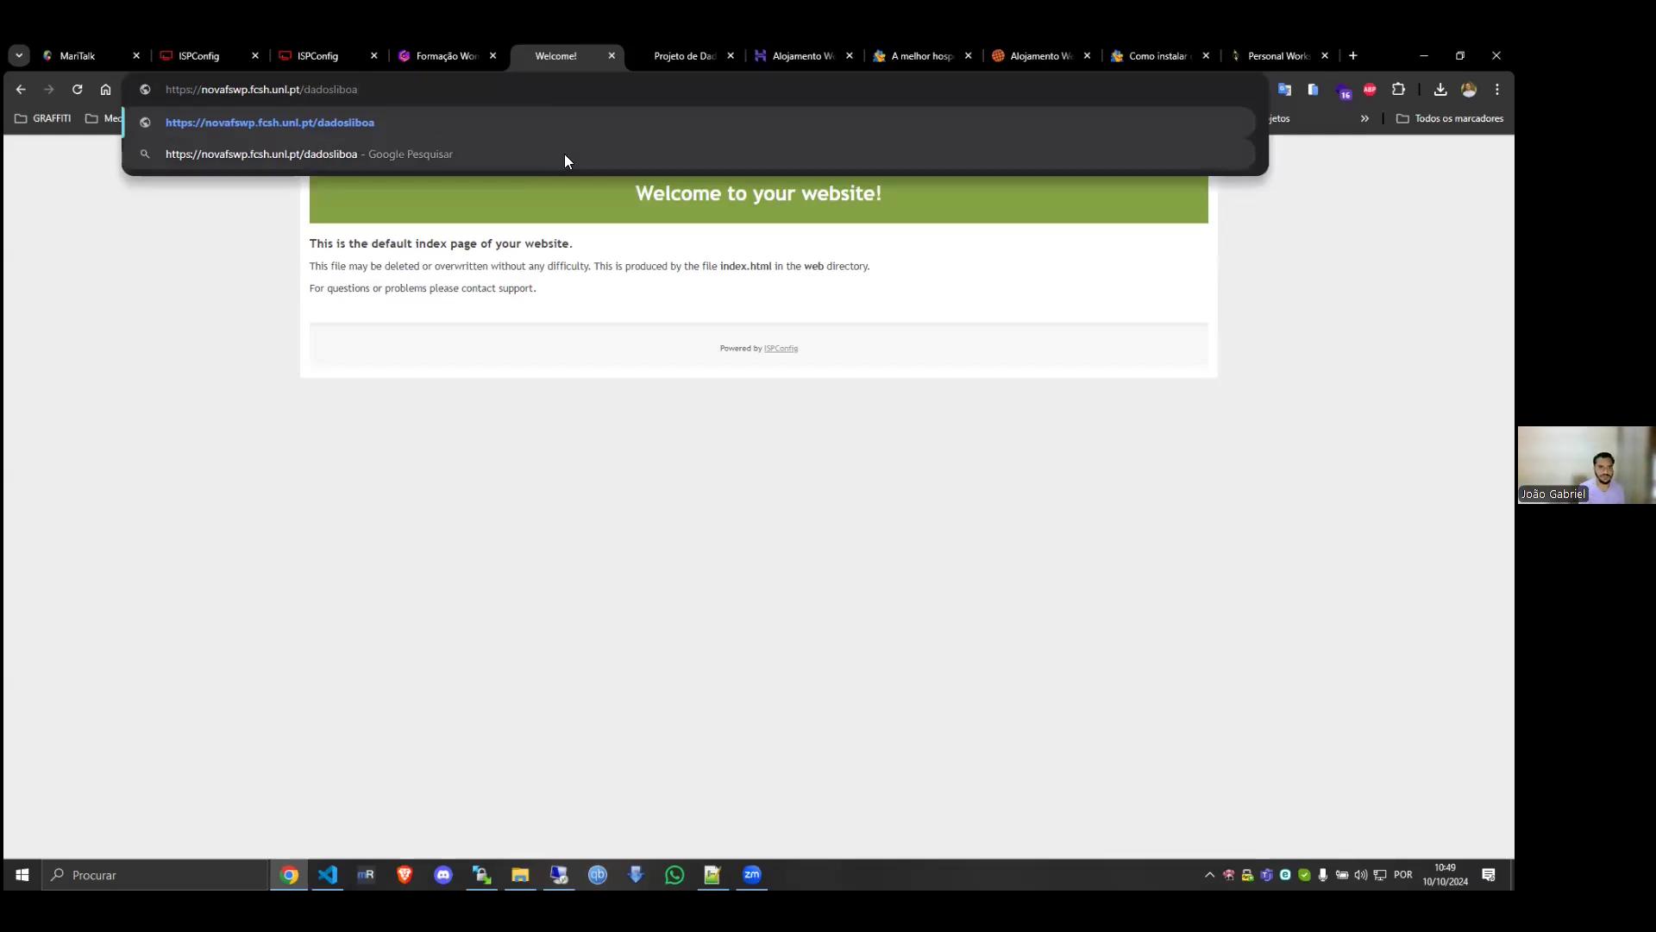
left_click(1049, 48)
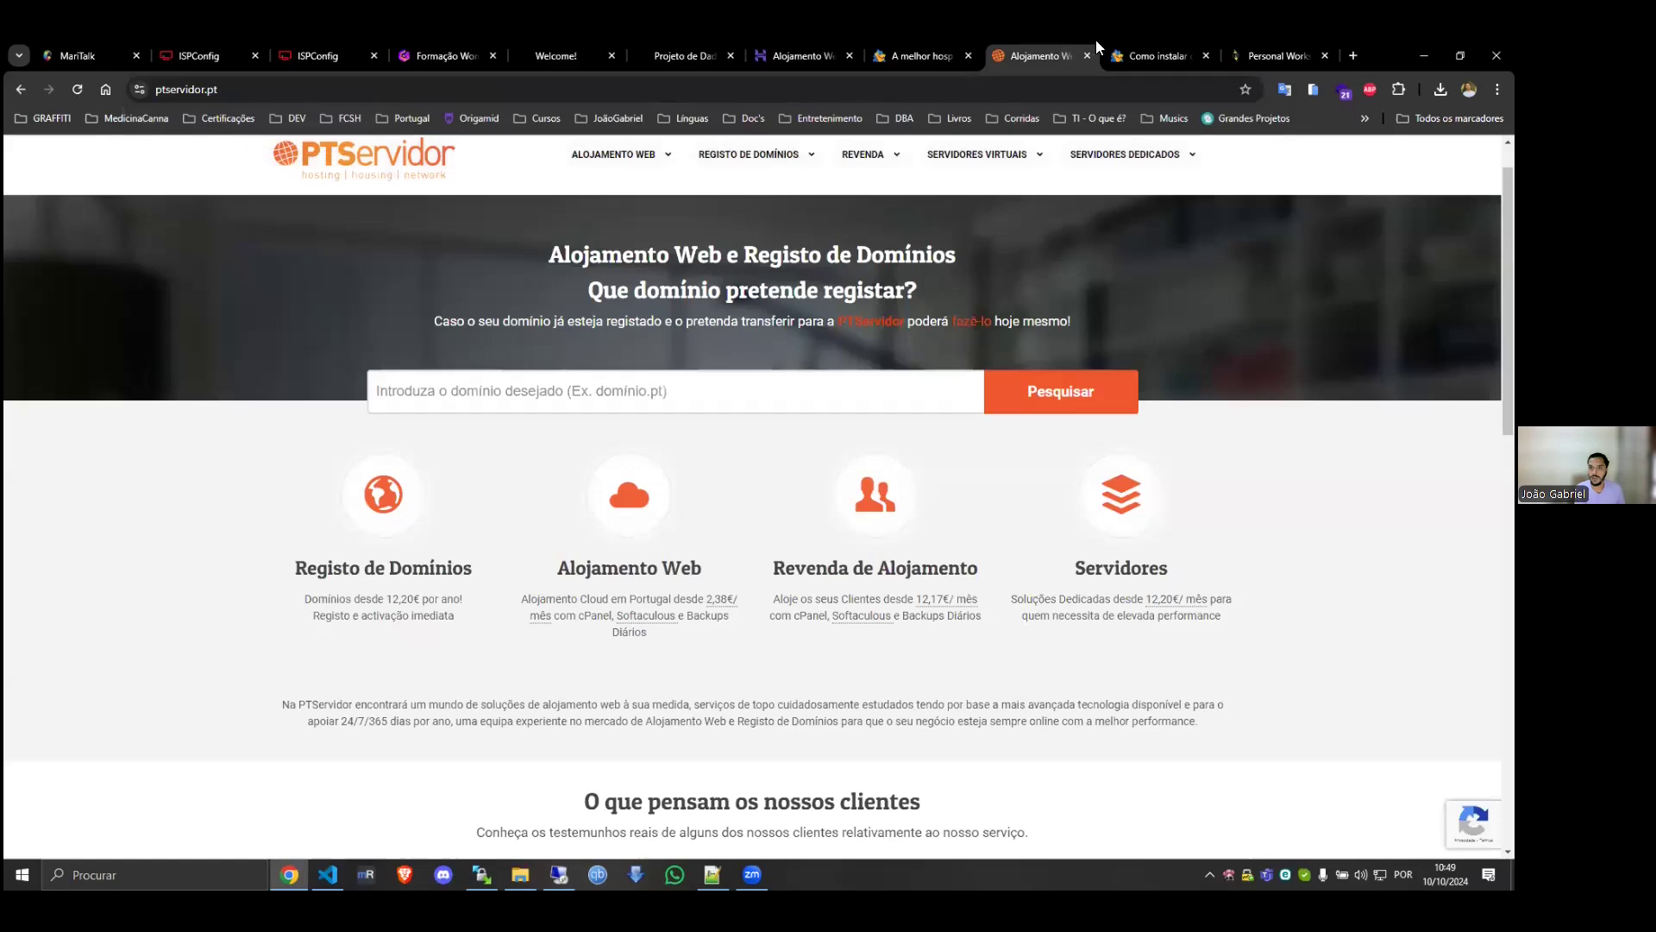
Step: Read the HostGator WordPress-via-cPanel guide down to the Softaculous screenshot under step 4
left_click(1162, 54)
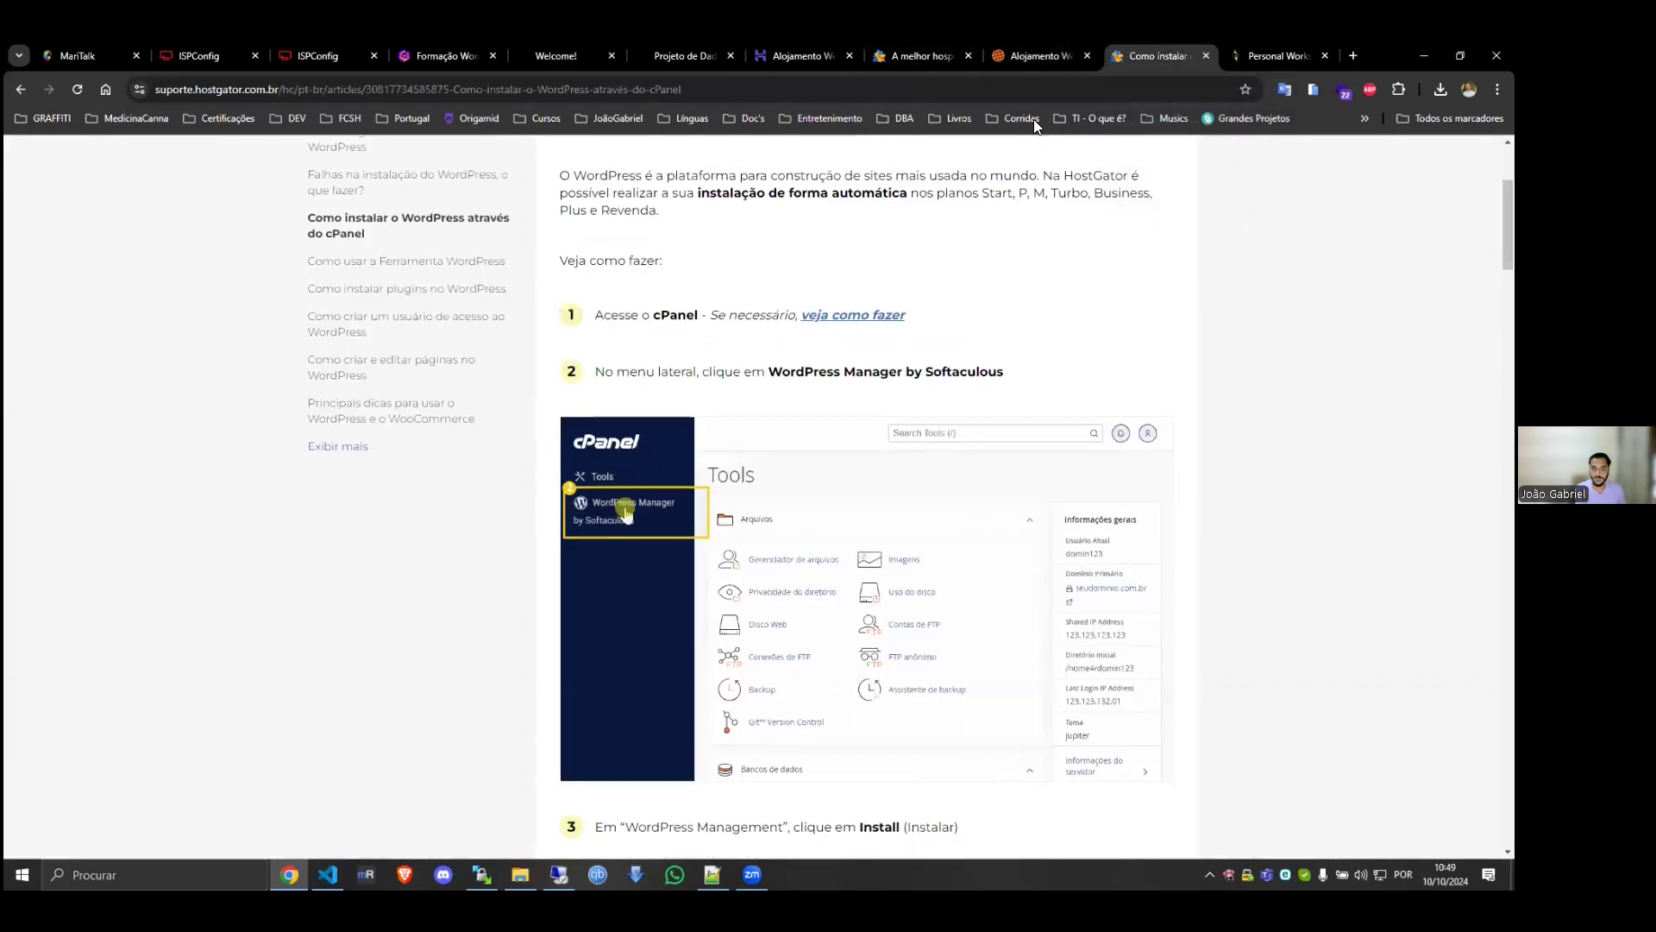
scroll(654, 440, "down", 1)
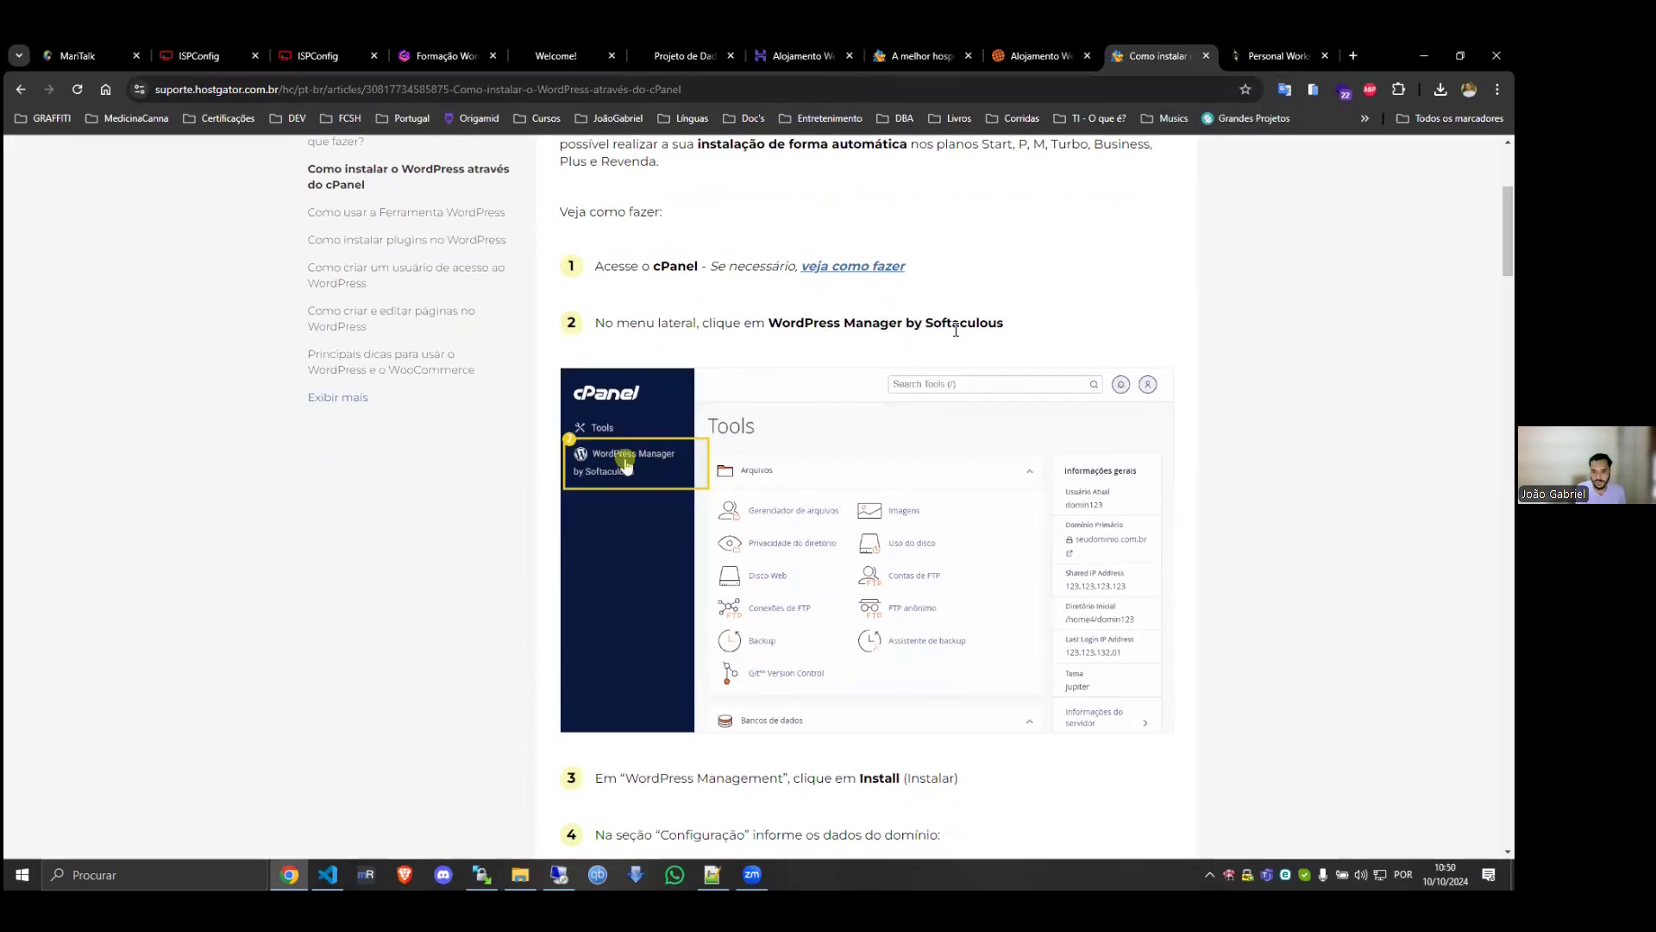
scroll(820, 391, "down", 1)
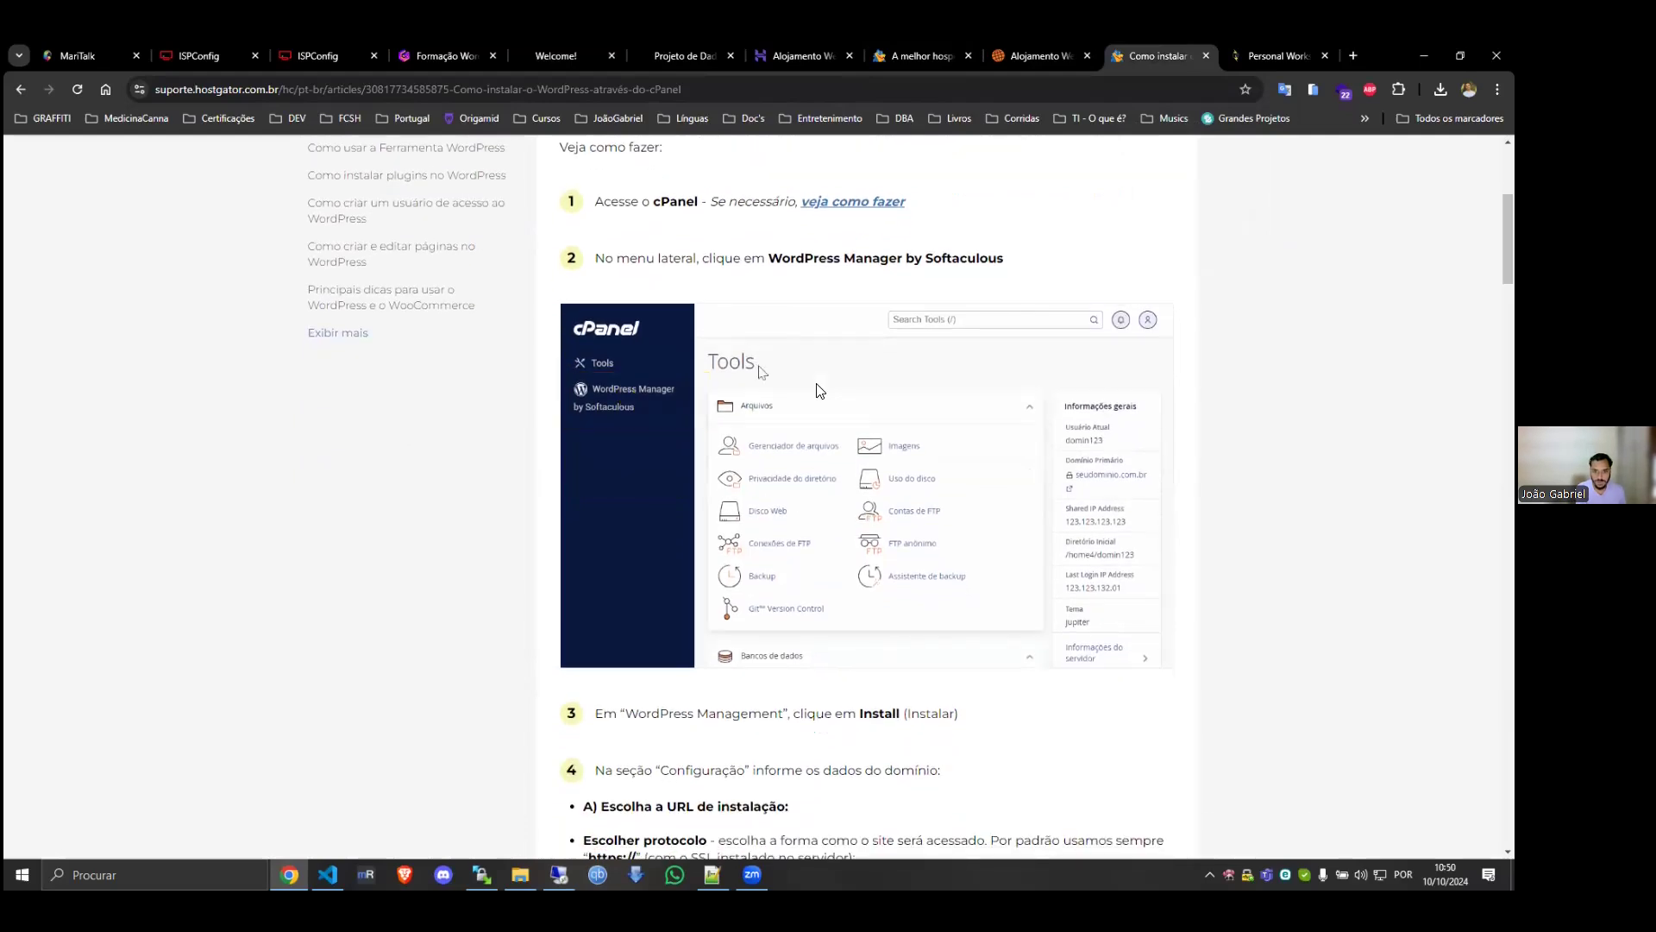
scroll(812, 390, "down", 2)
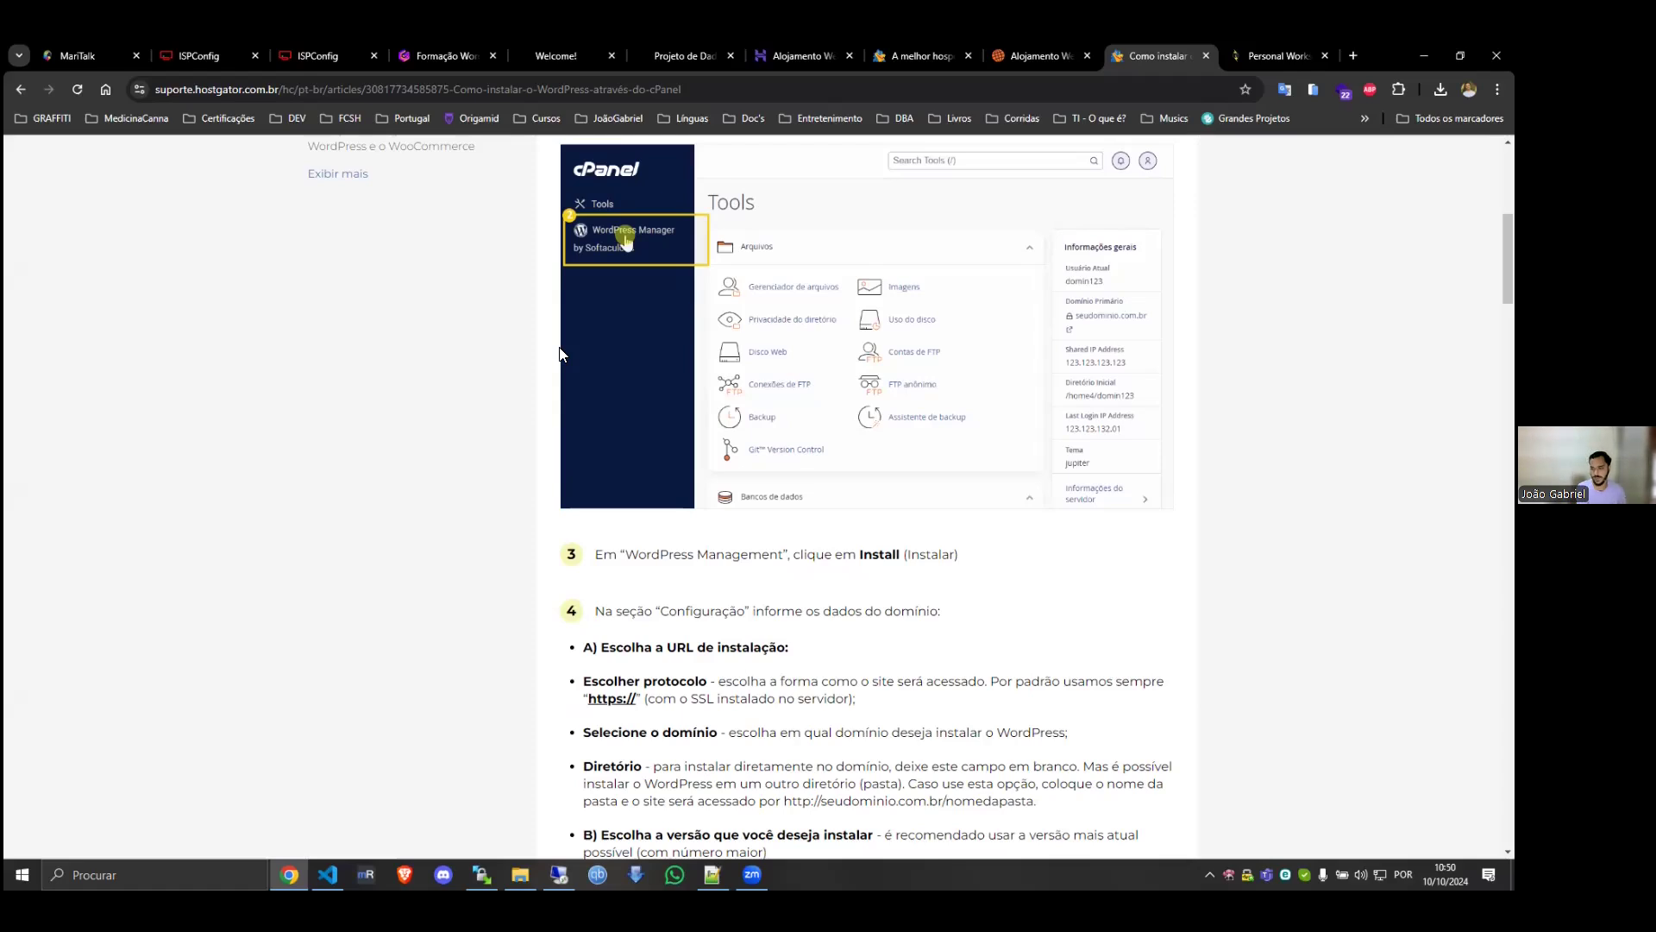
scroll(370, 466, "down", 2)
scroll(371, 467, "down", 1)
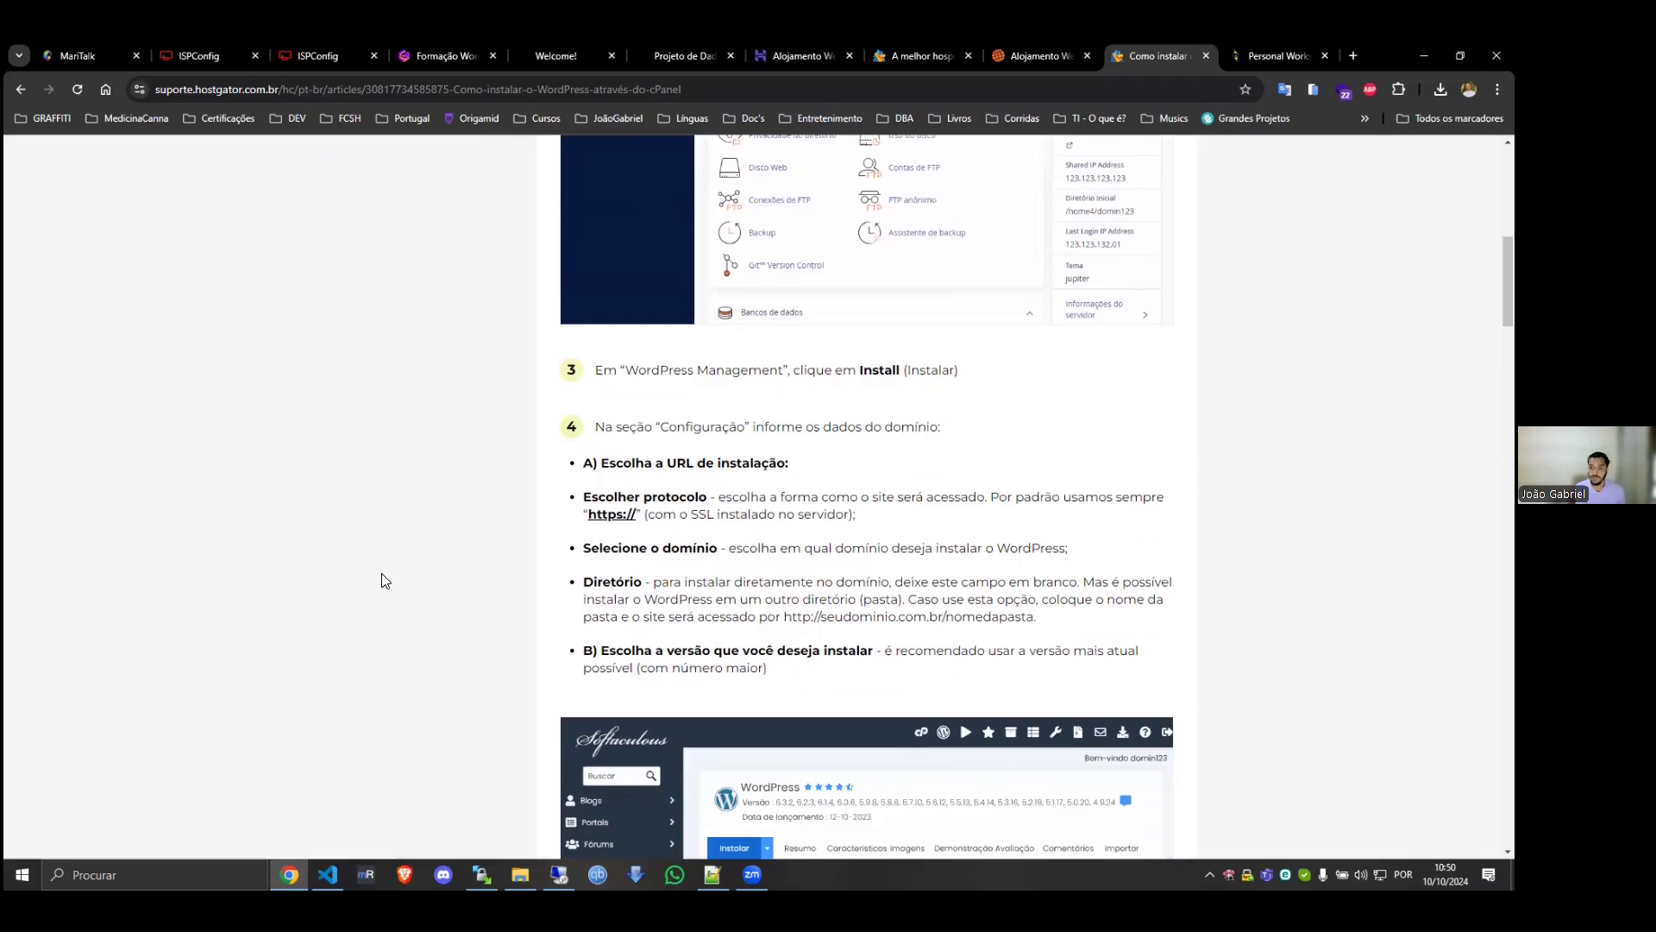
scroll(469, 528, "up", 2)
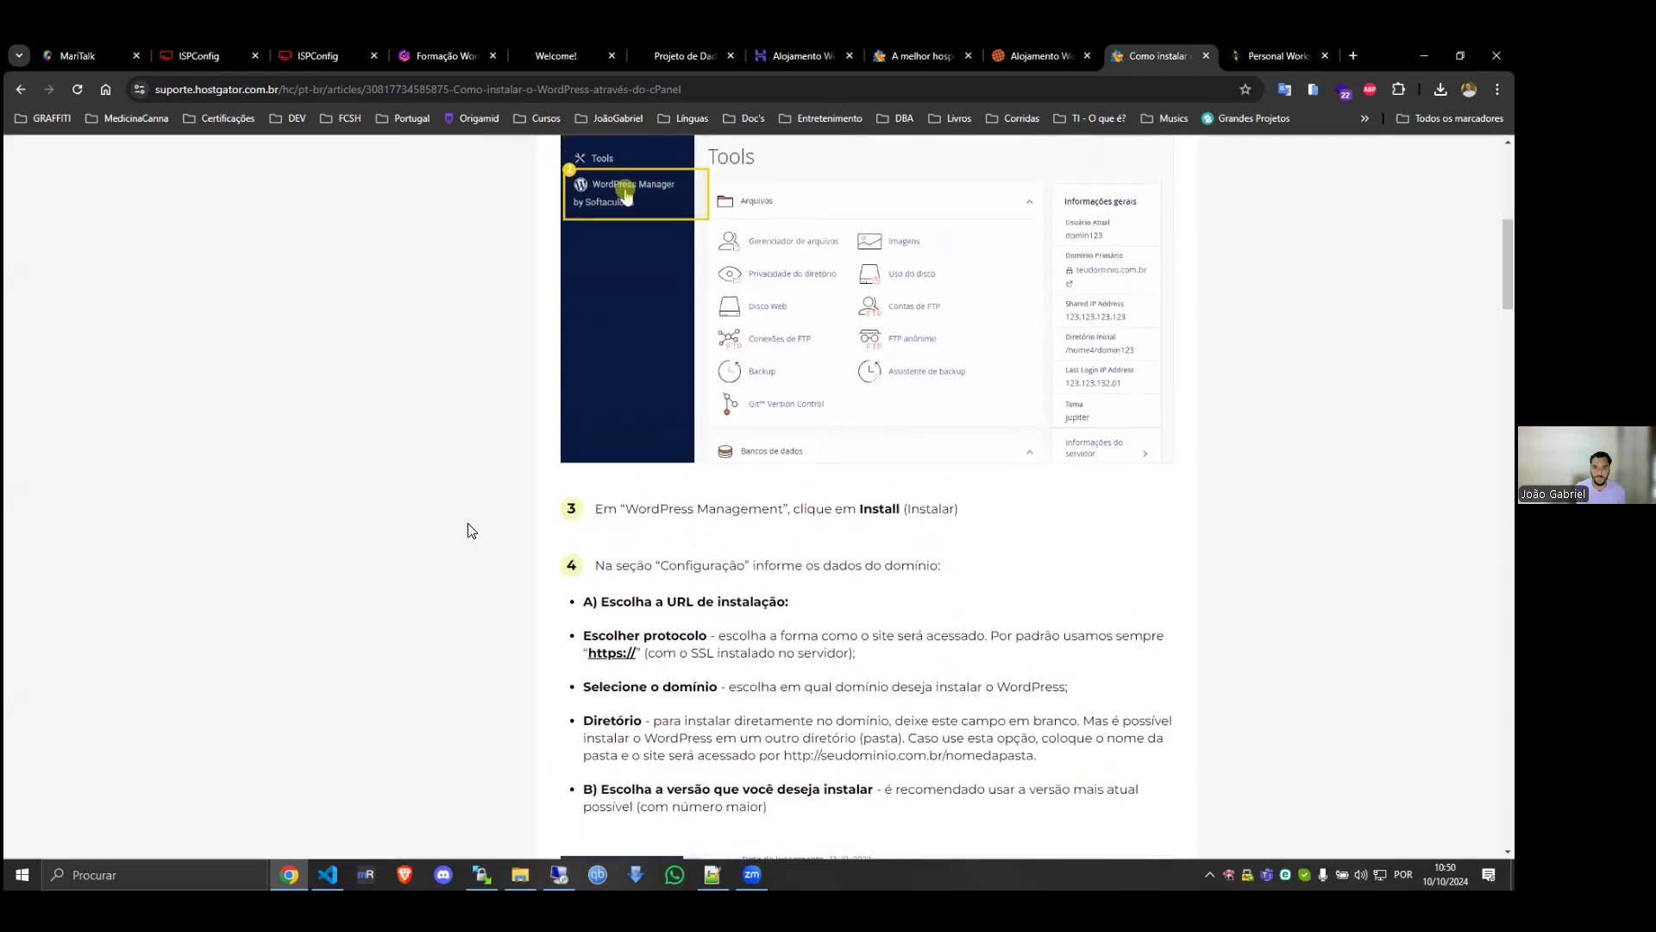
scroll(469, 529, "down", 3)
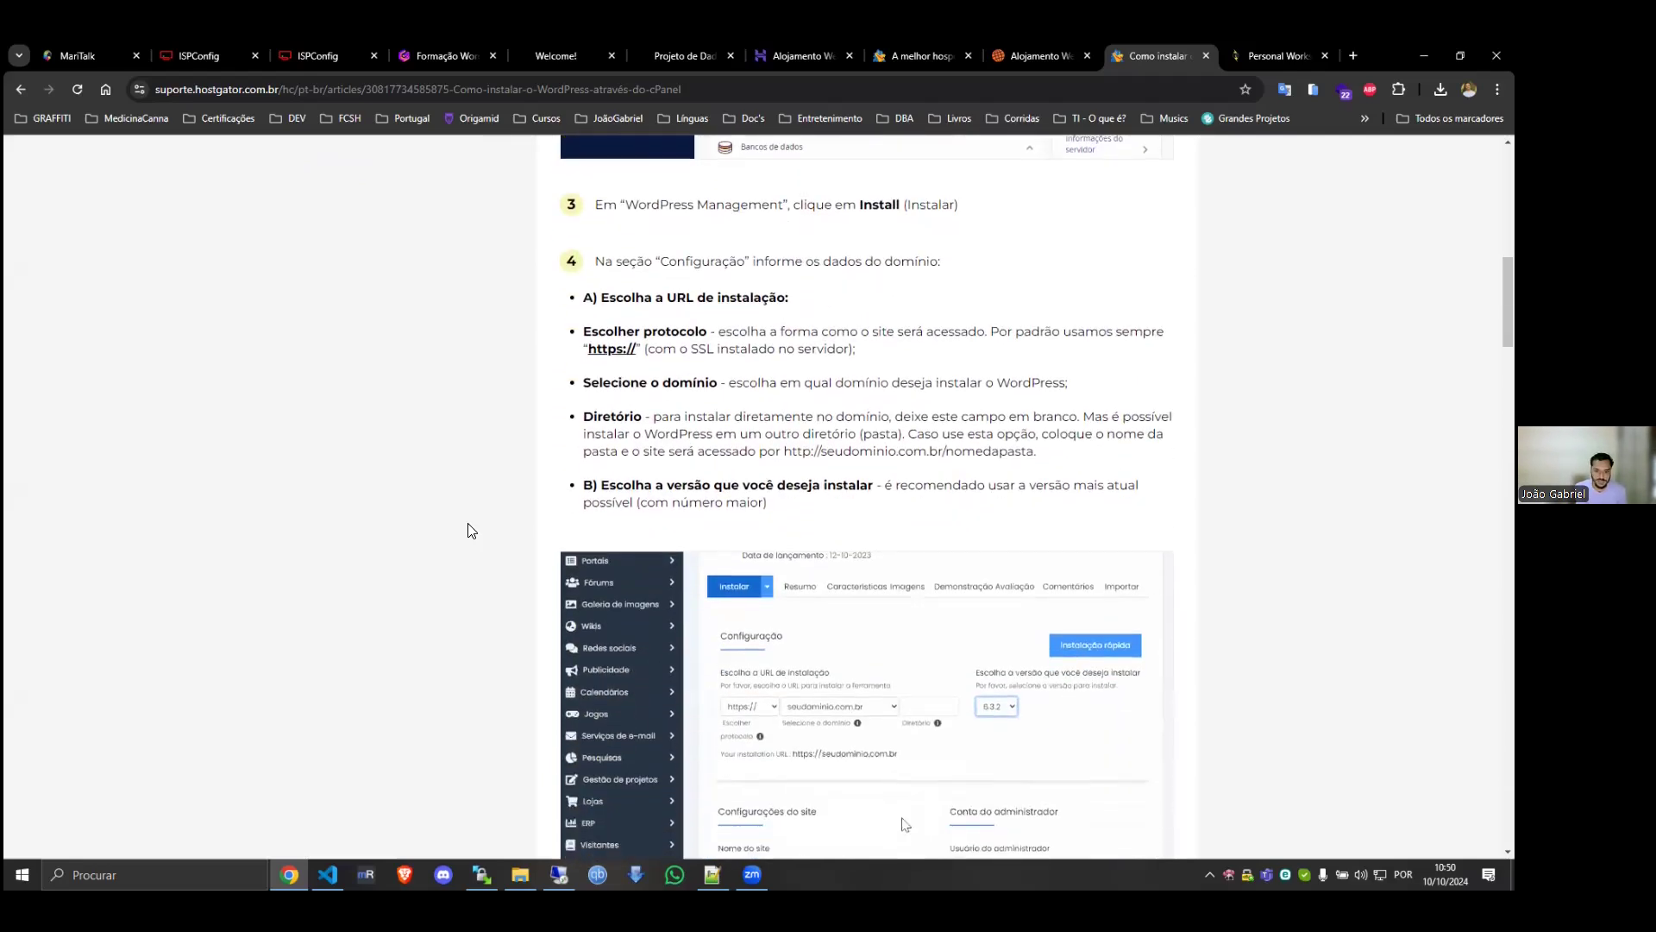
scroll(469, 528, "up", 1)
scroll(518, 457, "up", 3)
scroll(570, 388, "down", 2)
scroll(570, 388, "down", 5)
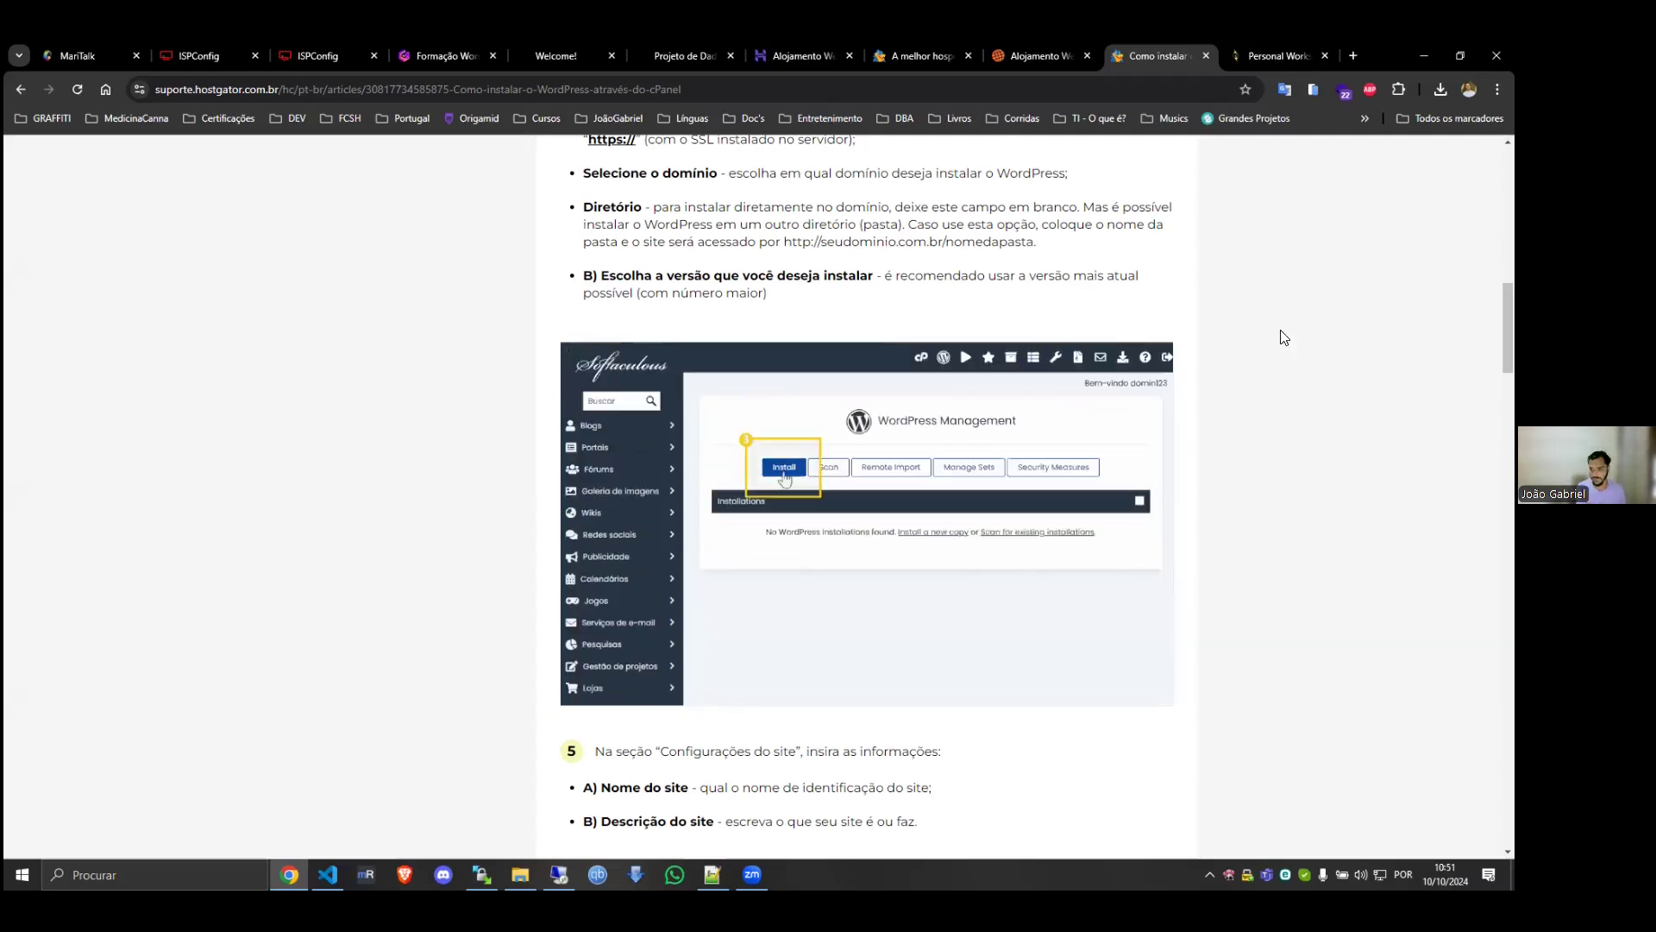
scroll(1121, 337, "down", 2)
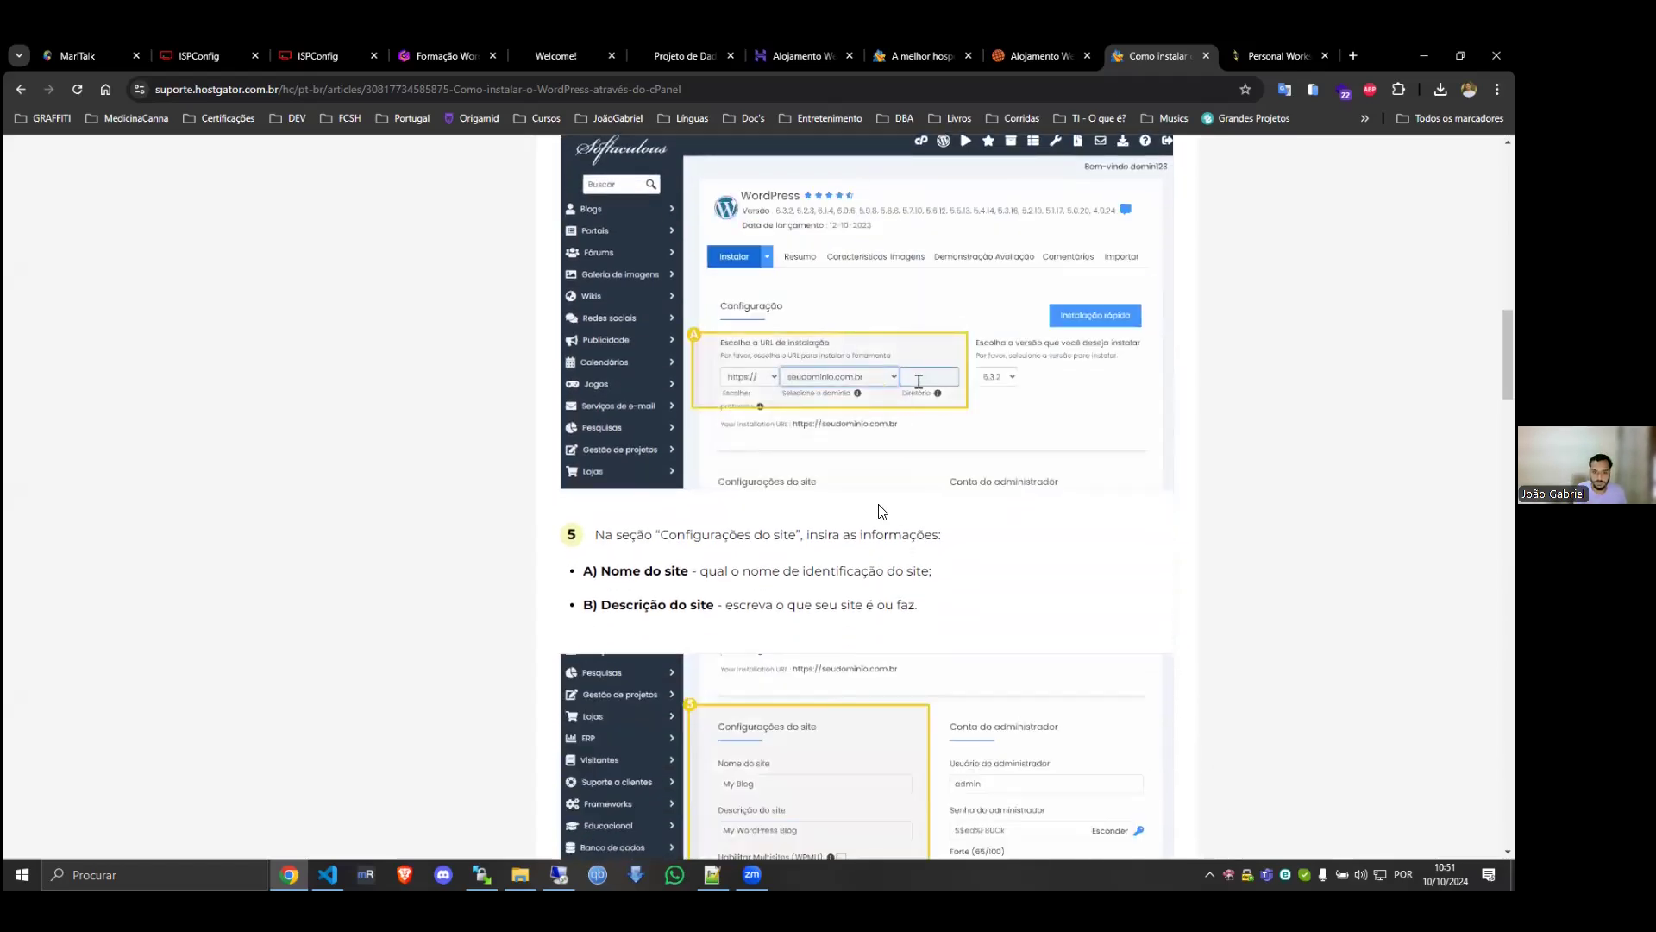
scroll(881, 512, "down", 2)
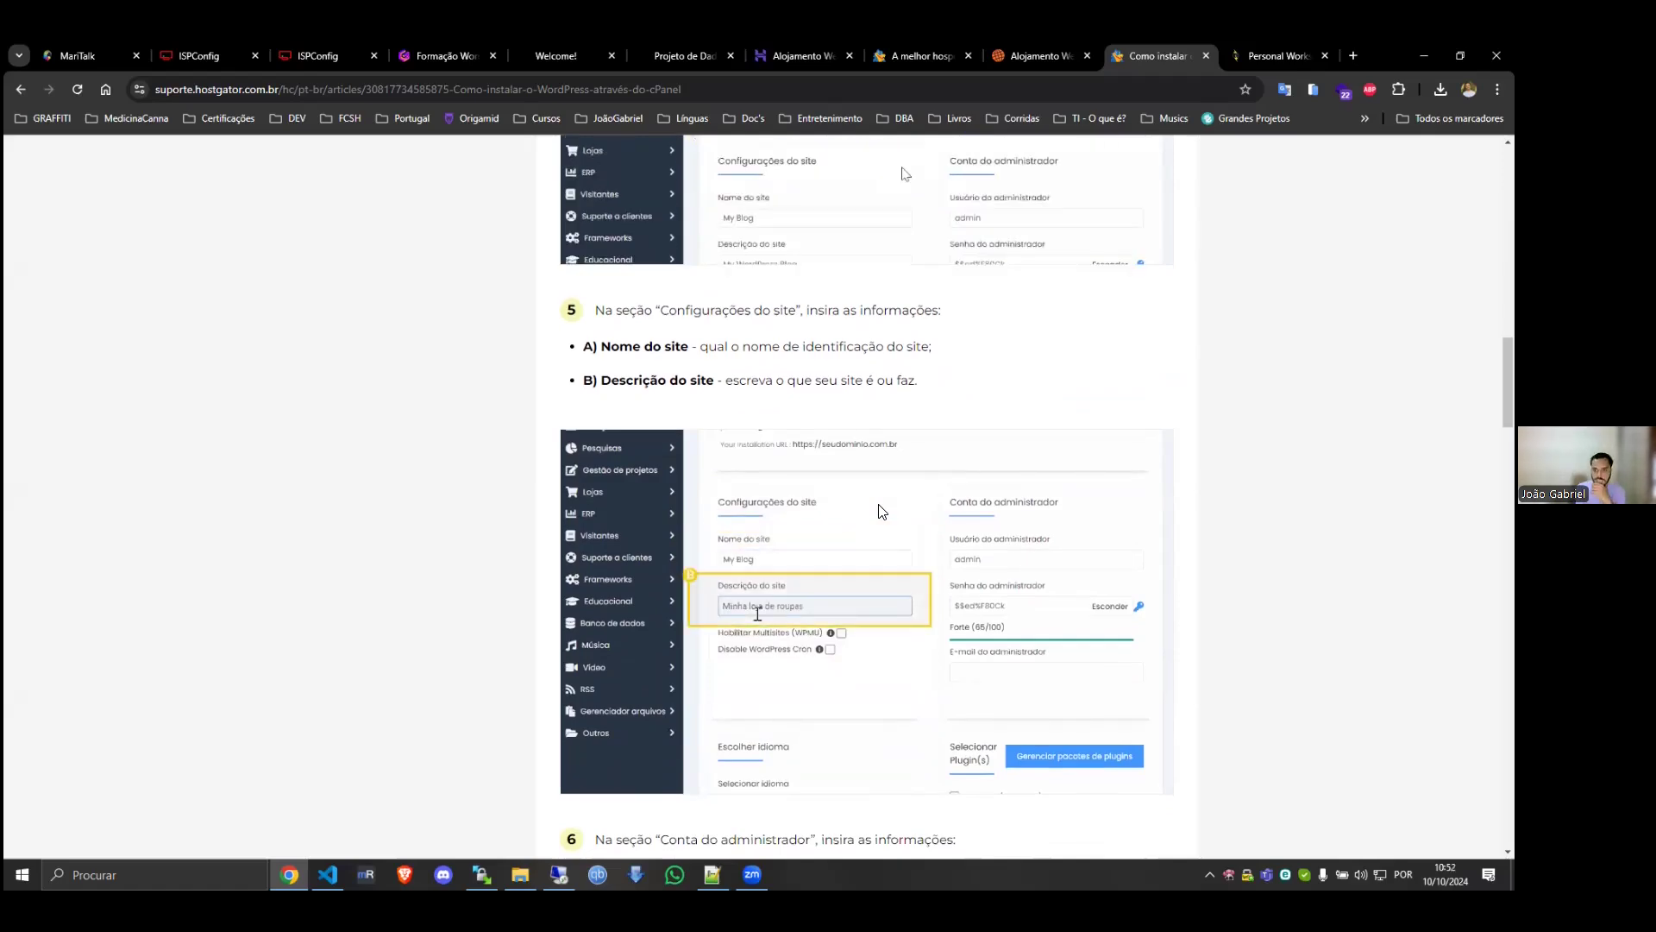
scroll(880, 511, "down", 2)
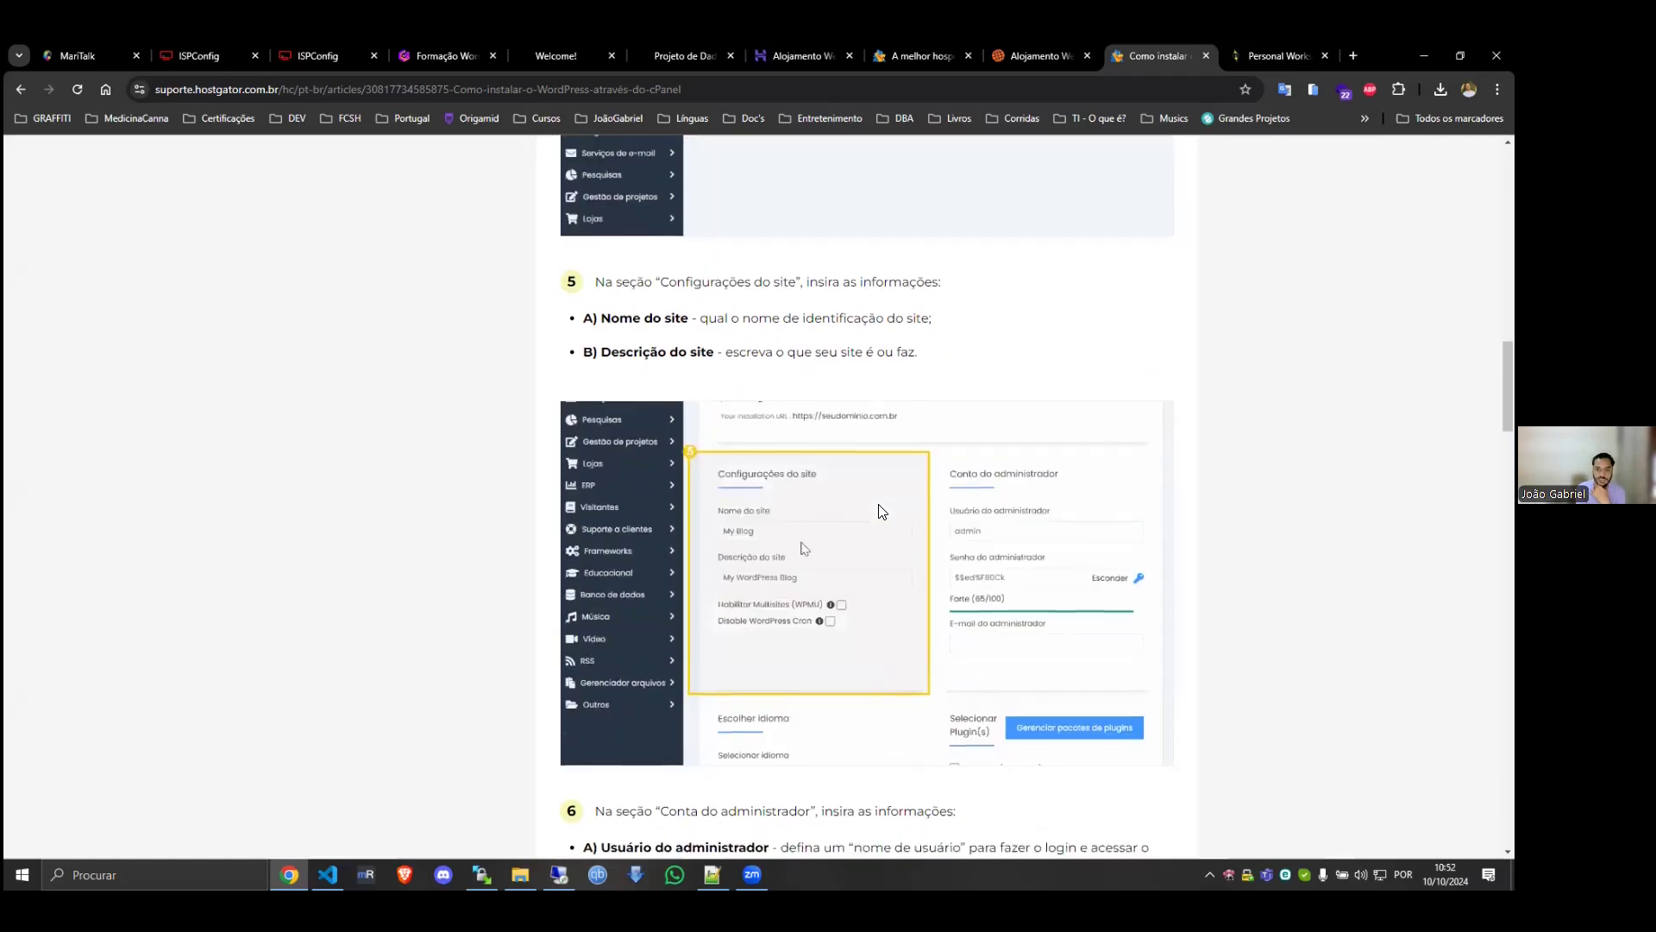
scroll(880, 512, "down", 1)
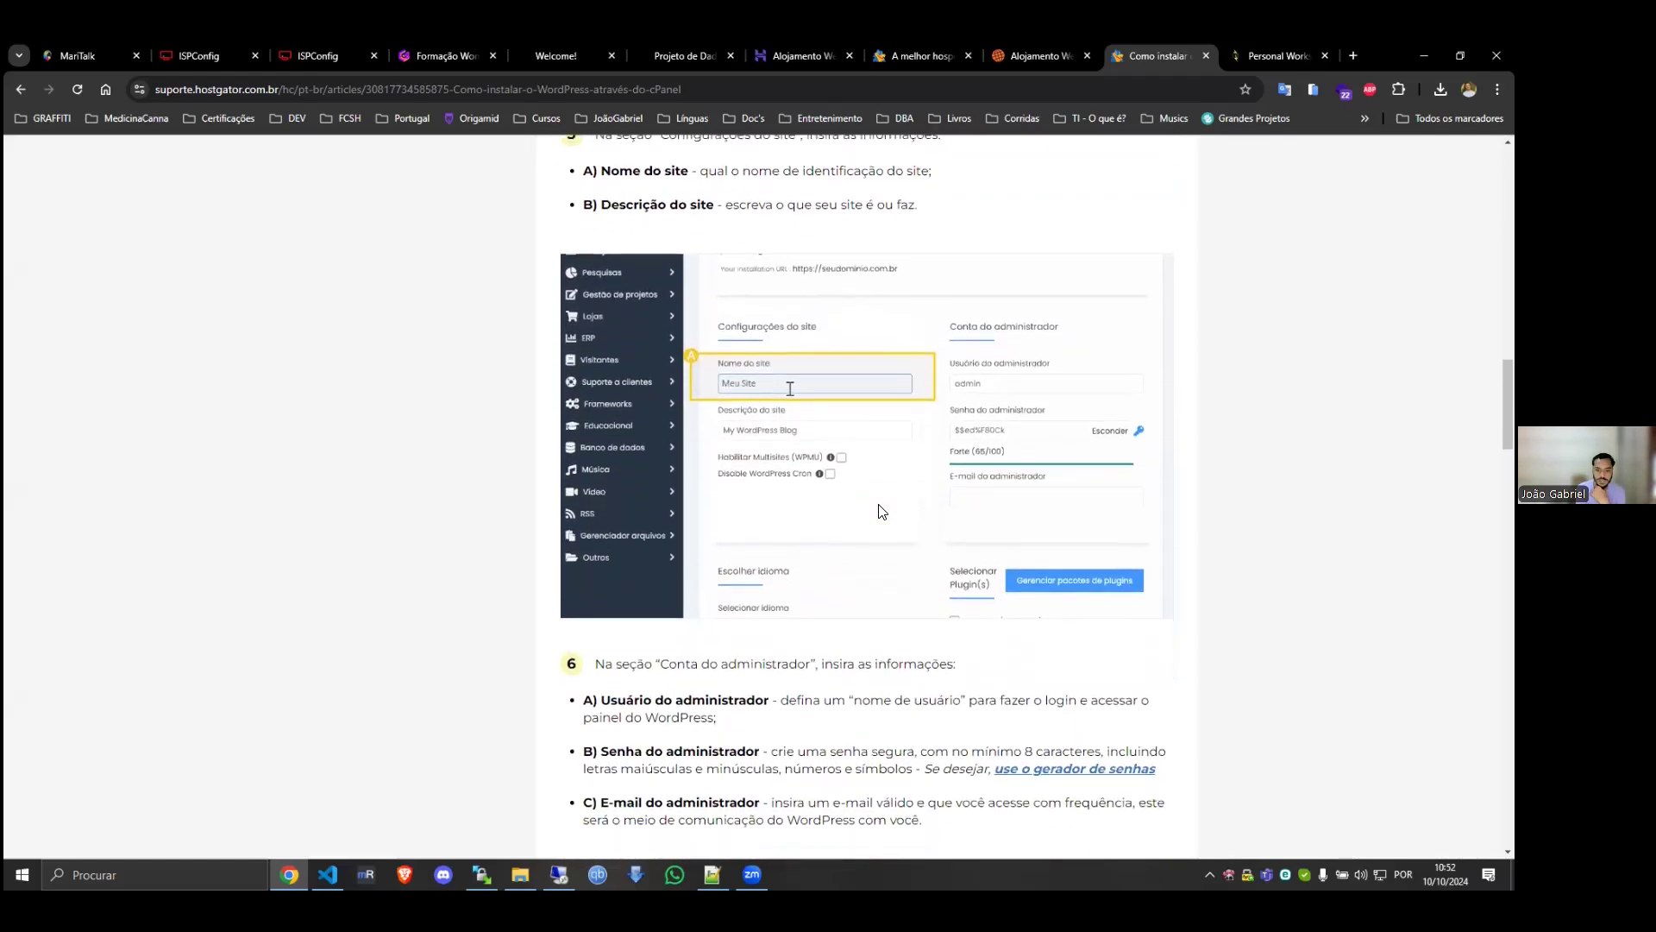
scroll(881, 512, "down", 1)
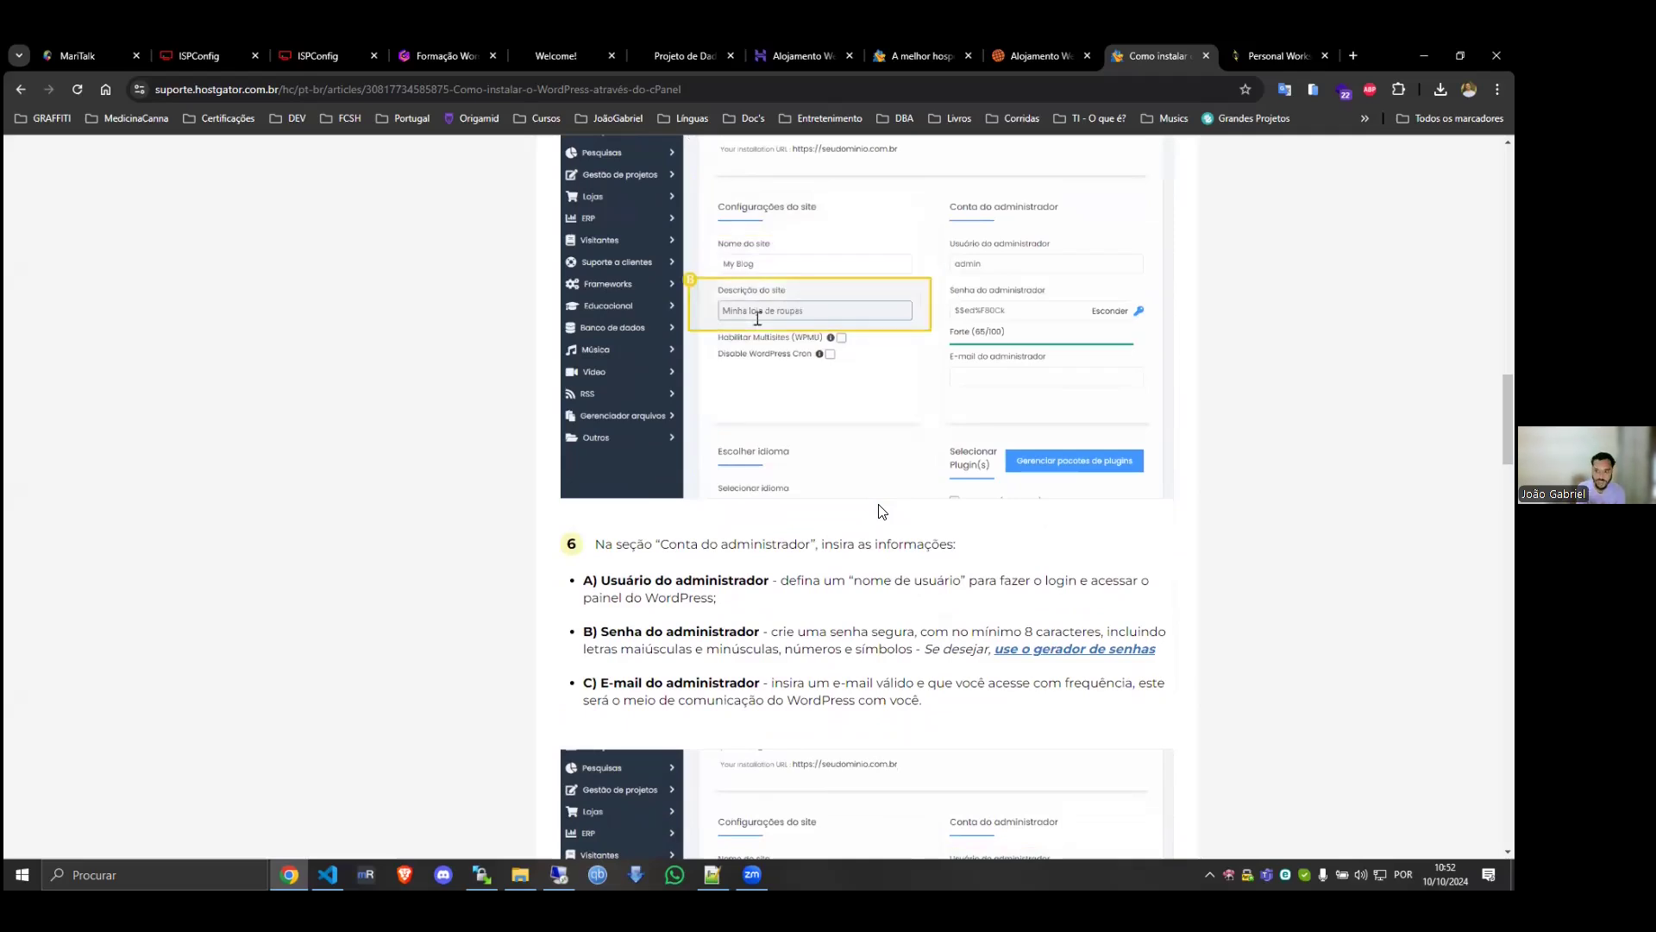
scroll(881, 511, "down", 3)
scroll(879, 505, "down", 1)
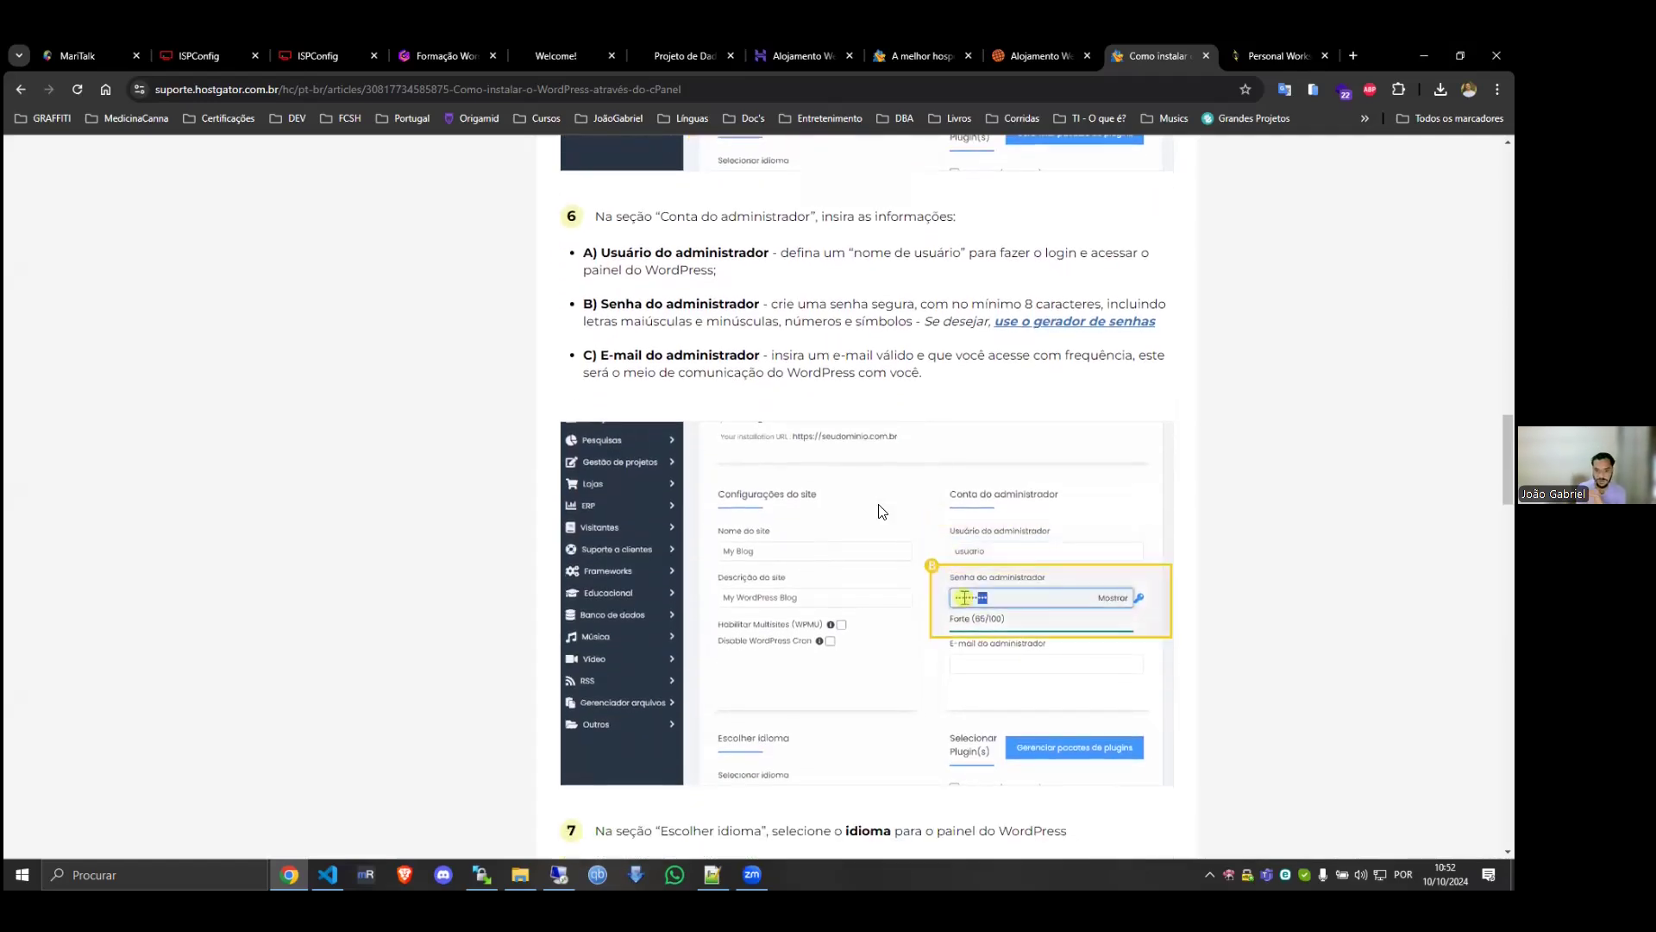
scroll(905, 521, "down", 2)
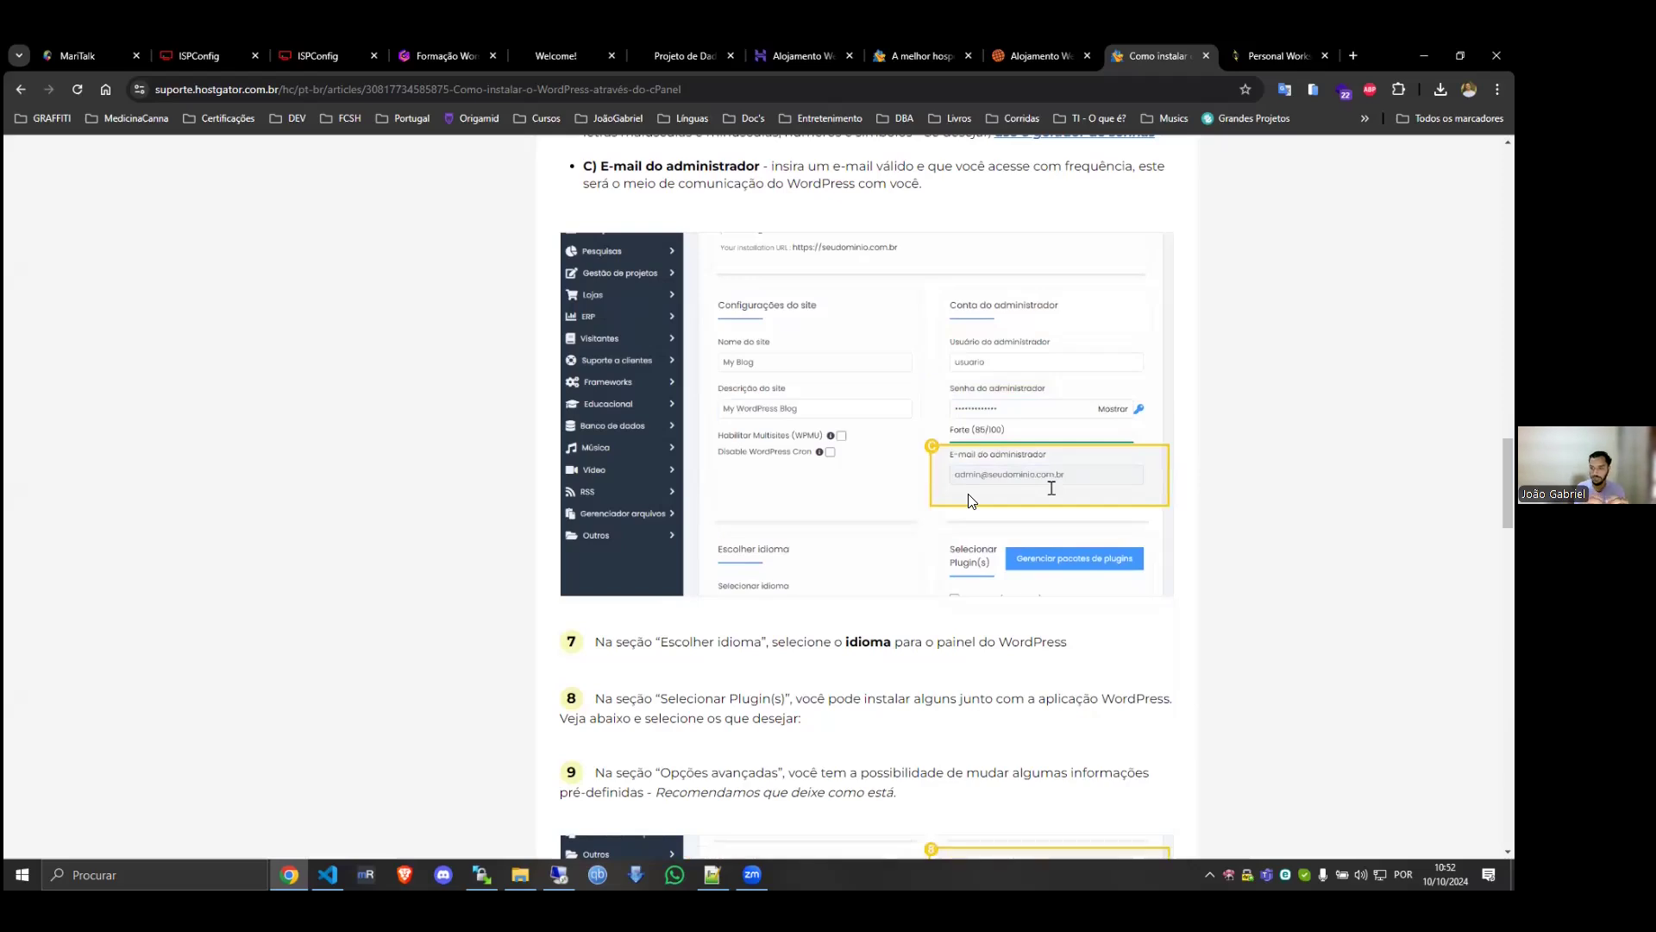
scroll(972, 500, "down", 3)
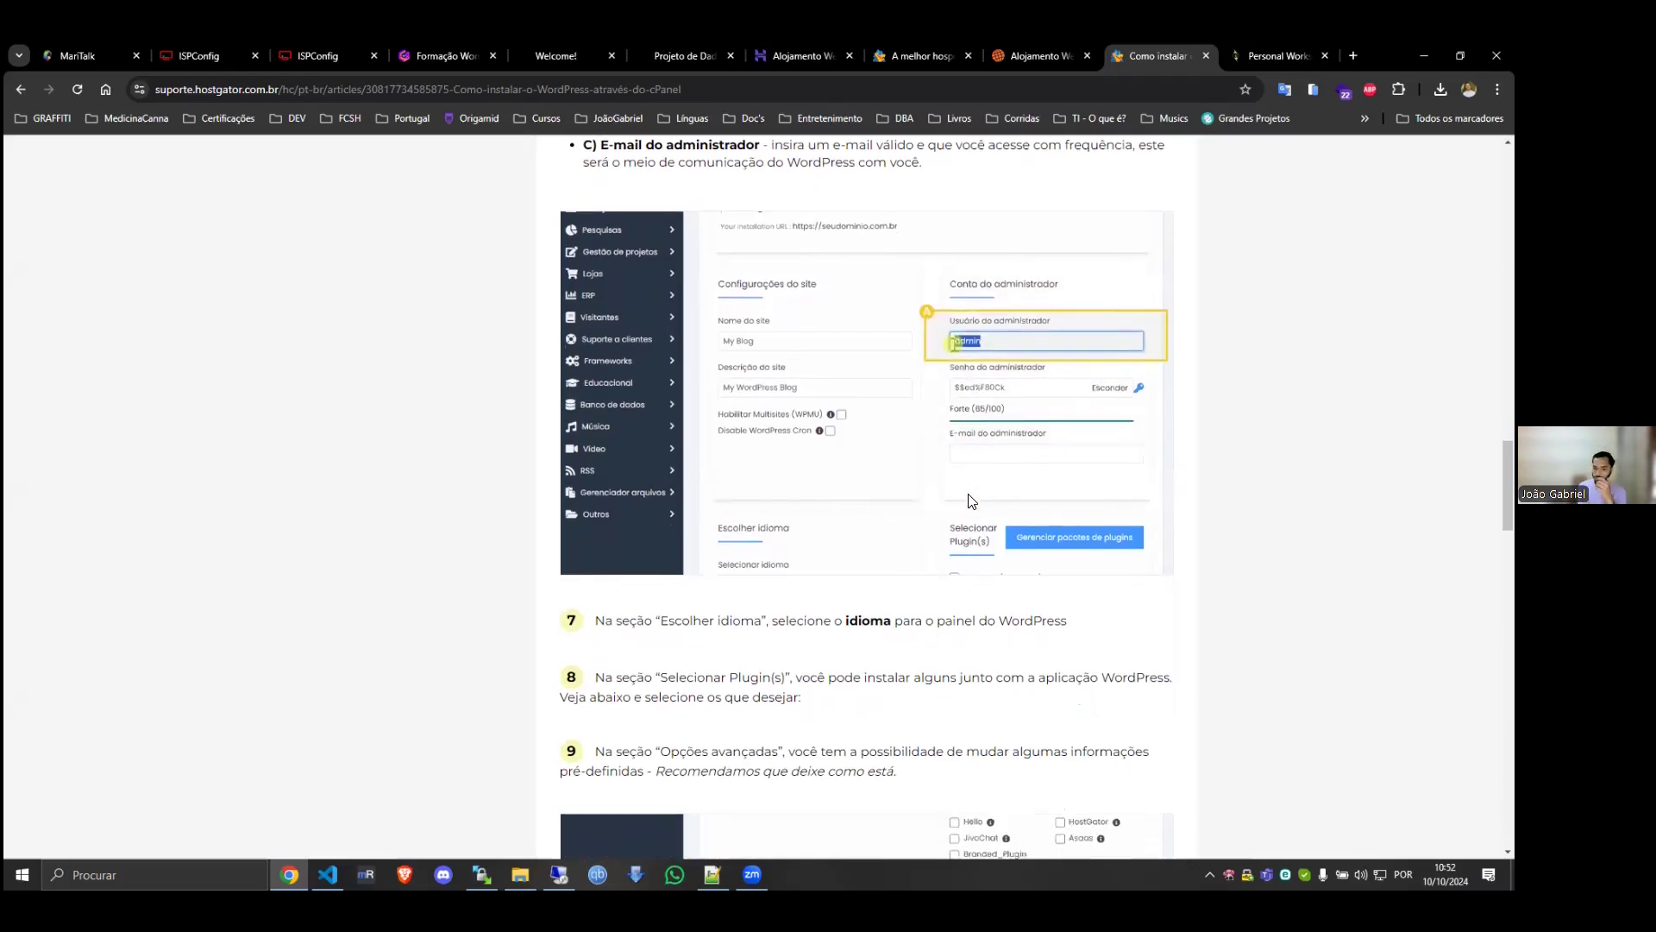
scroll(971, 500, "down", 3)
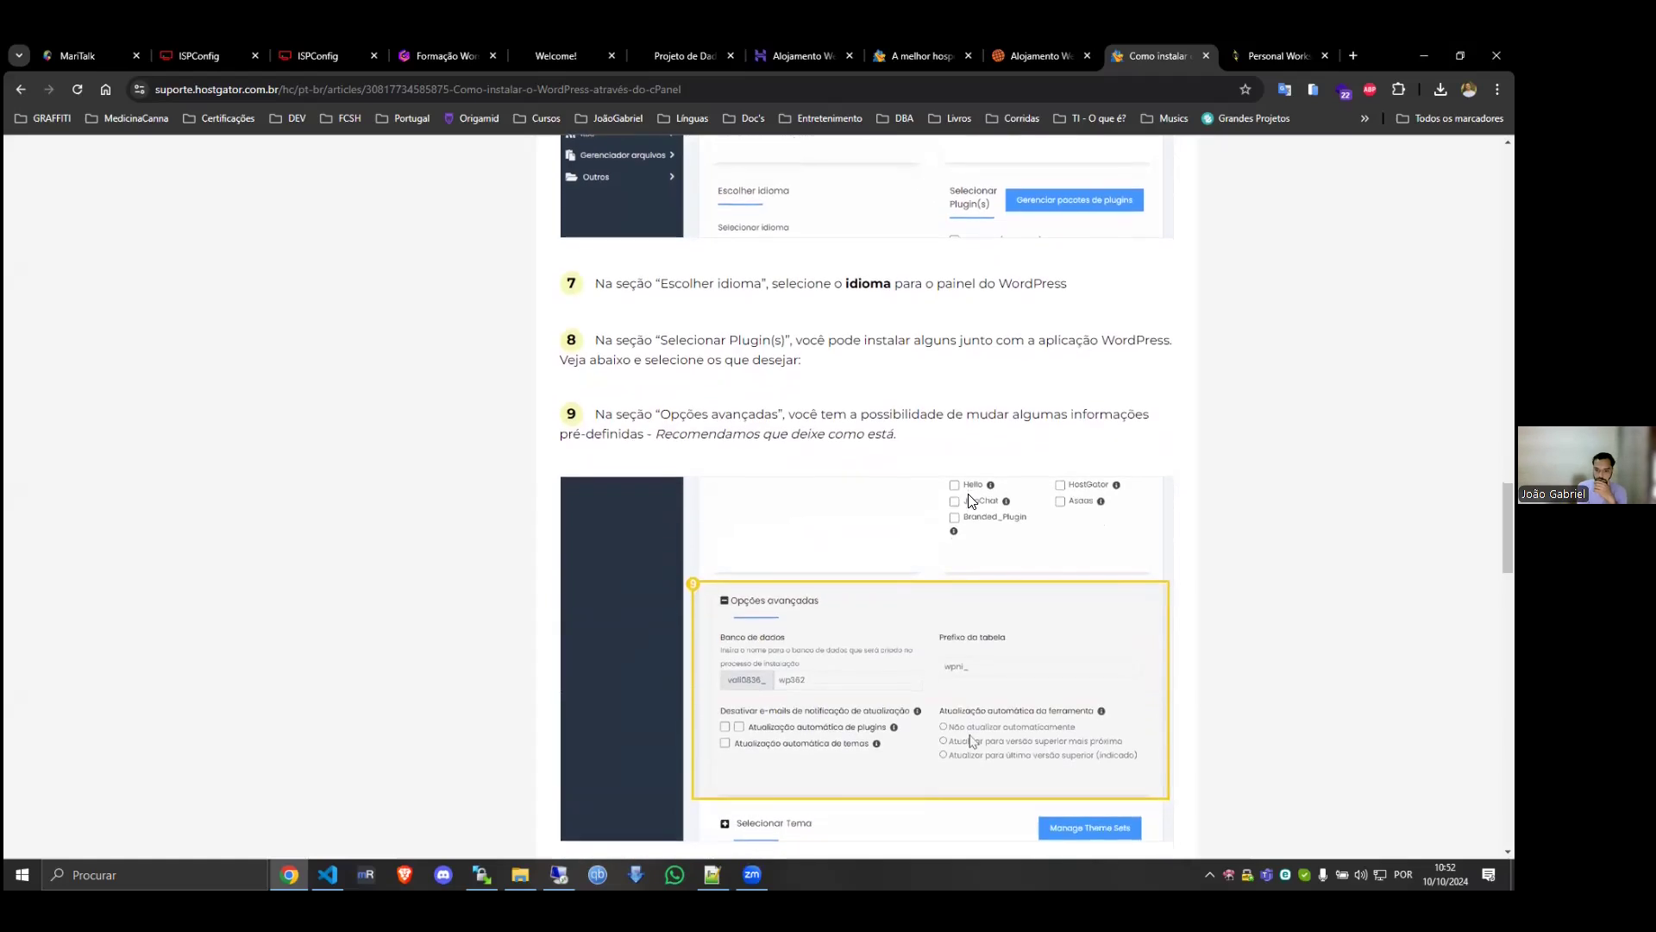
scroll(971, 500, "down", 1)
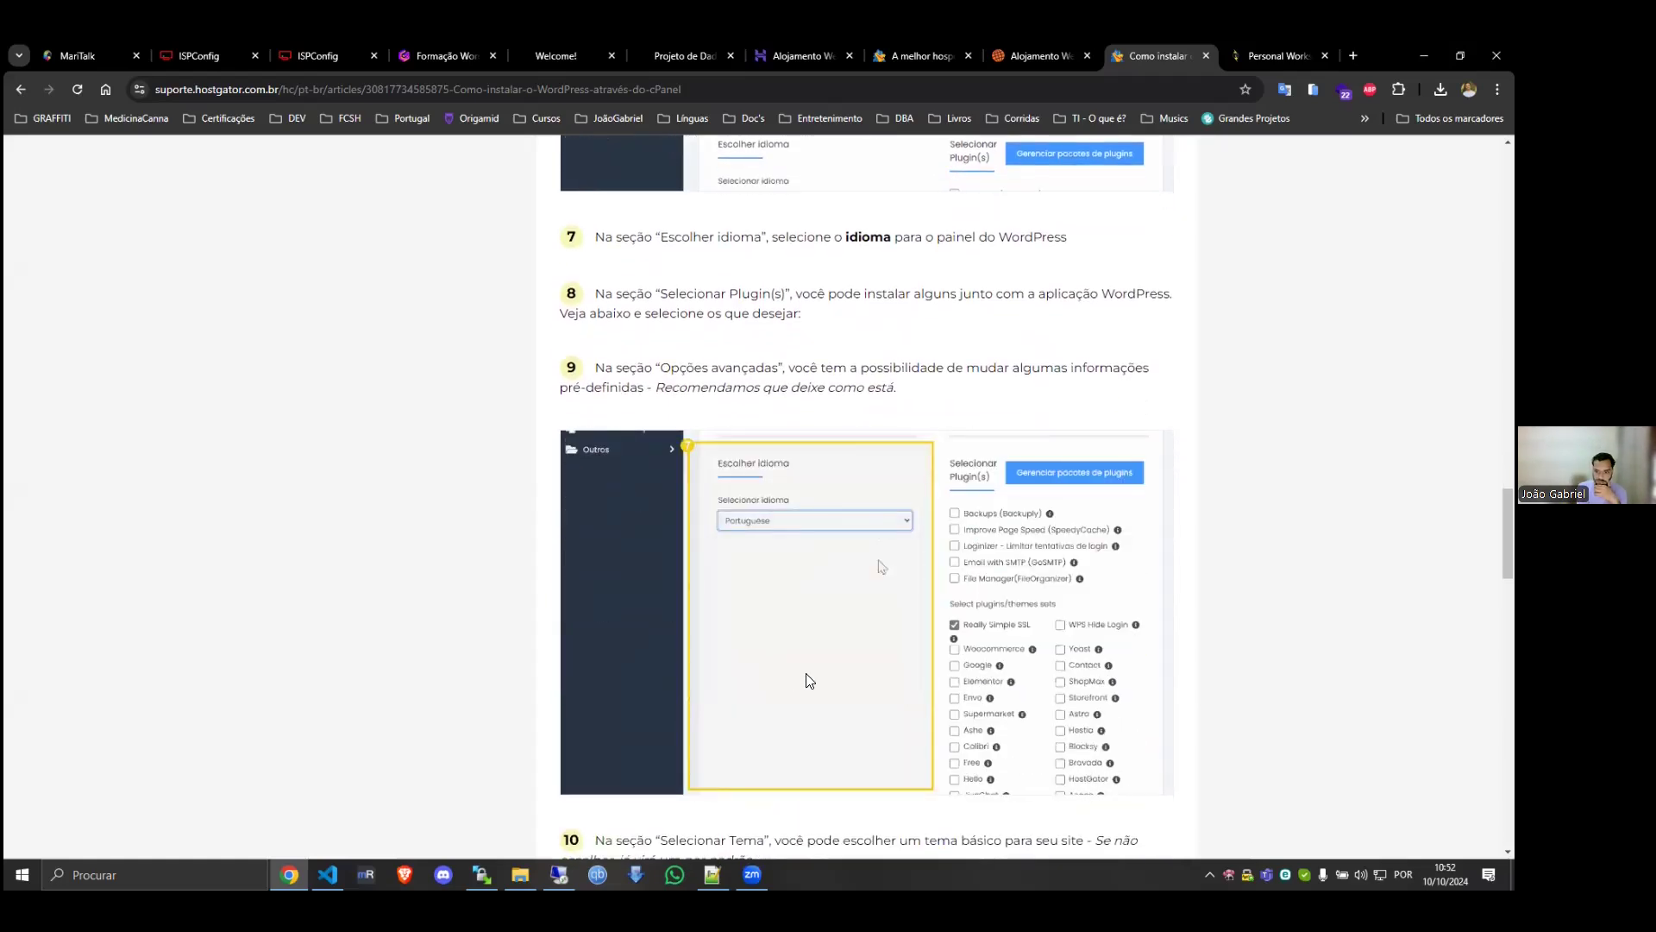
scroll(1013, 673, "down", 2)
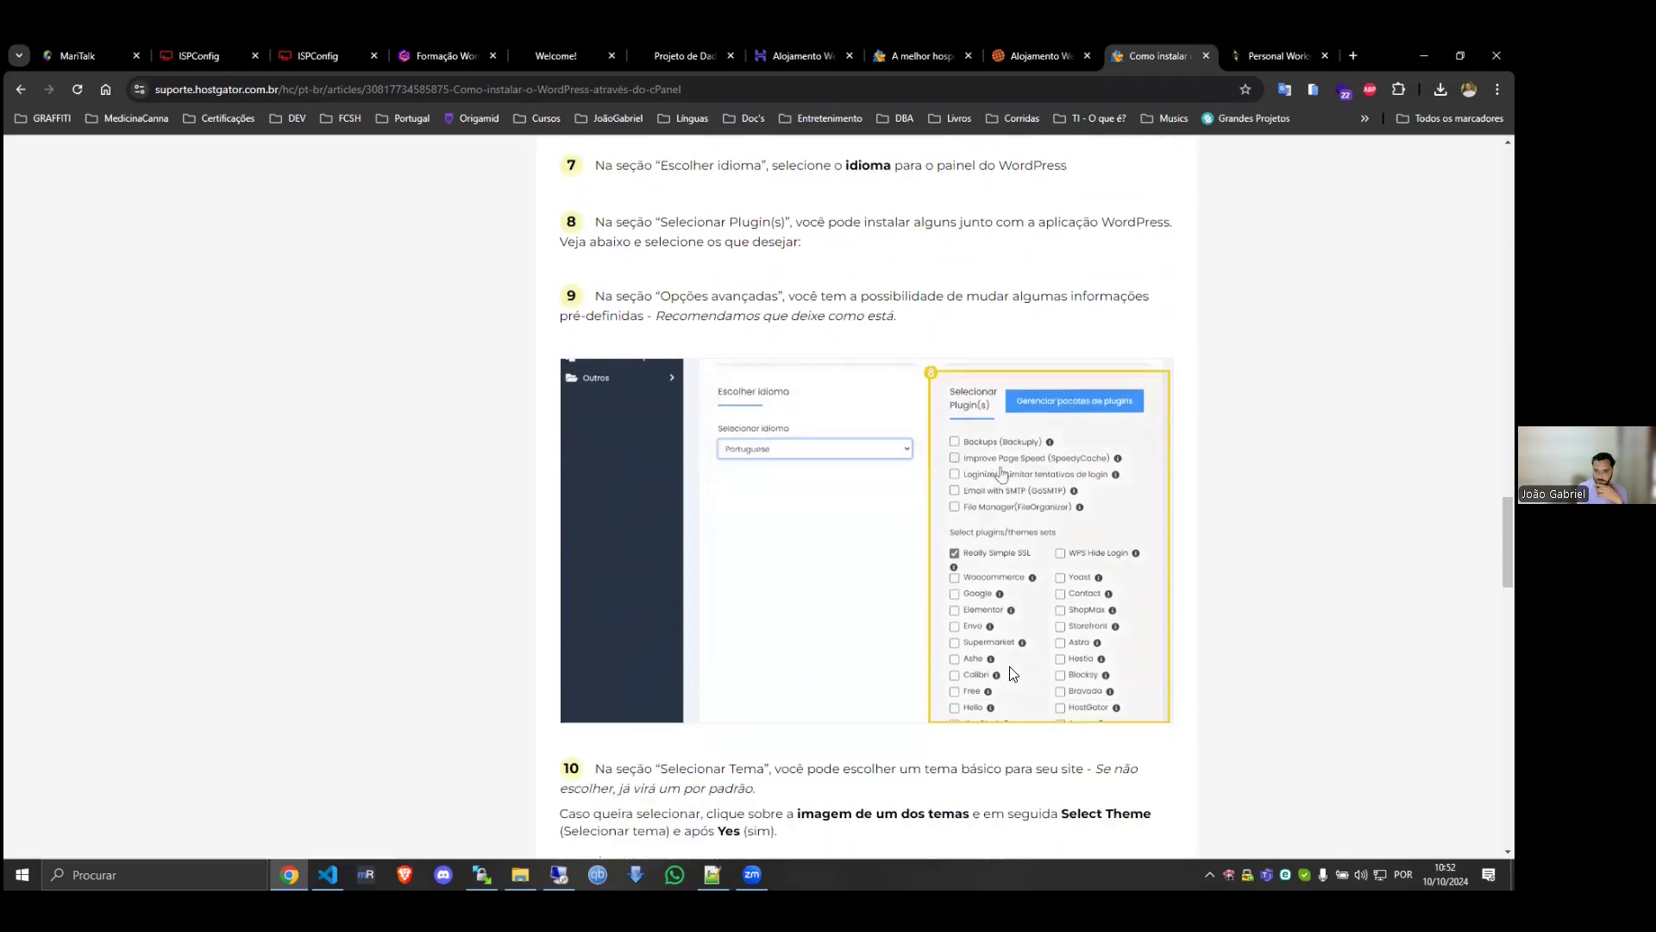
scroll(1051, 433, "up", 1)
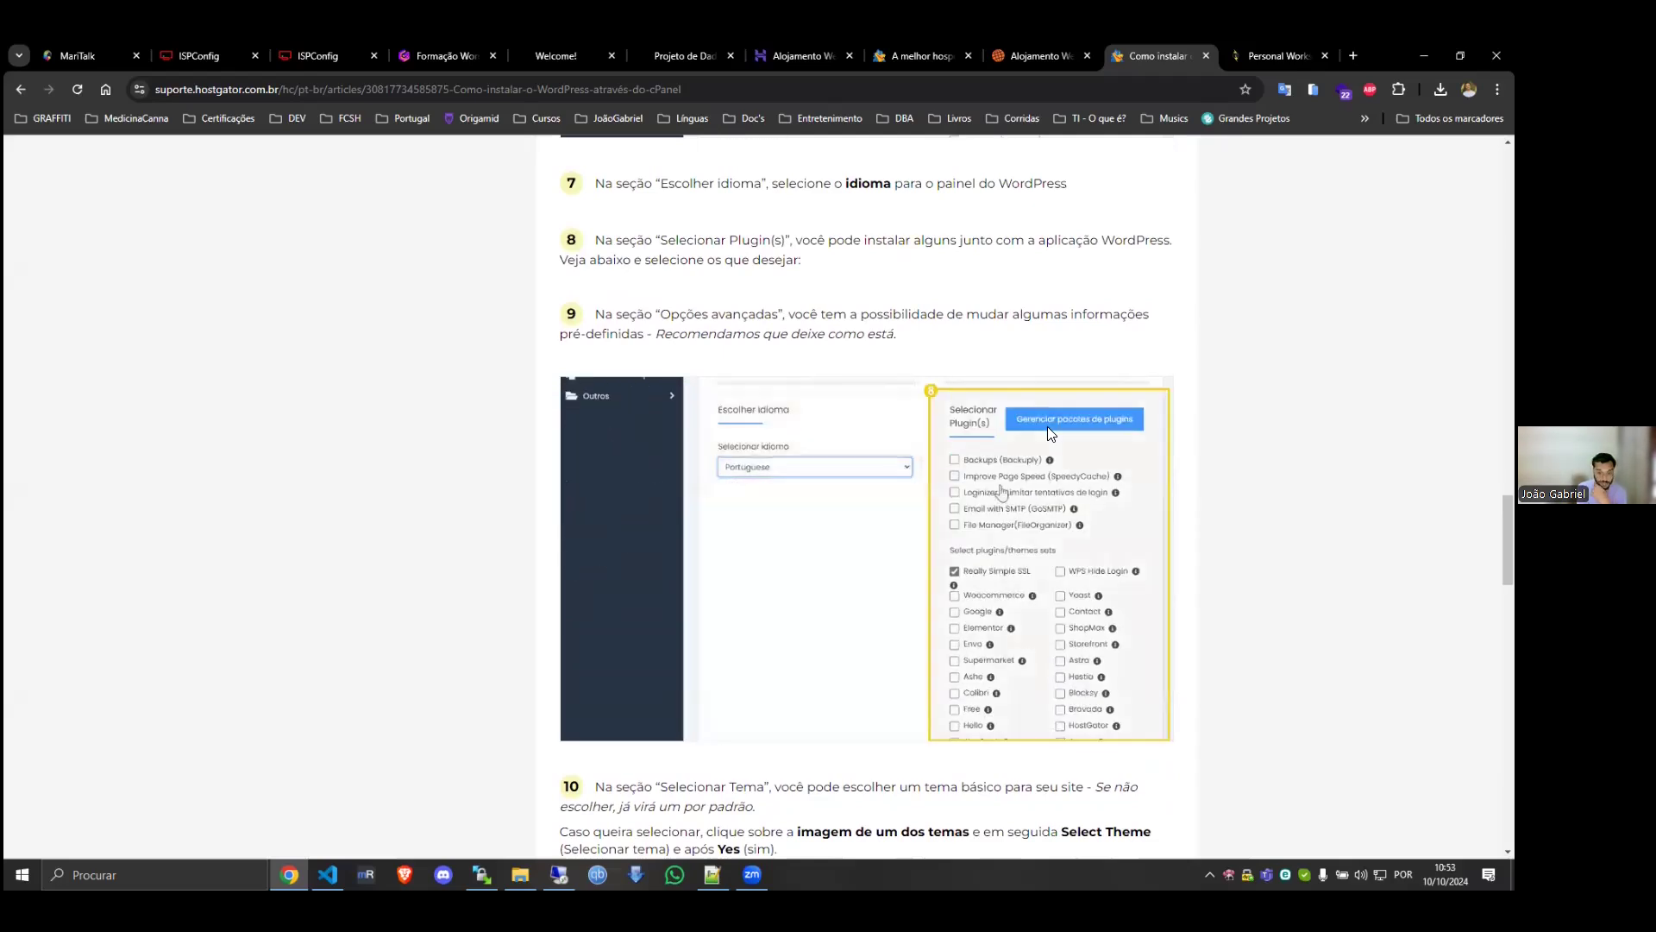
scroll(1050, 433, "down", 1)
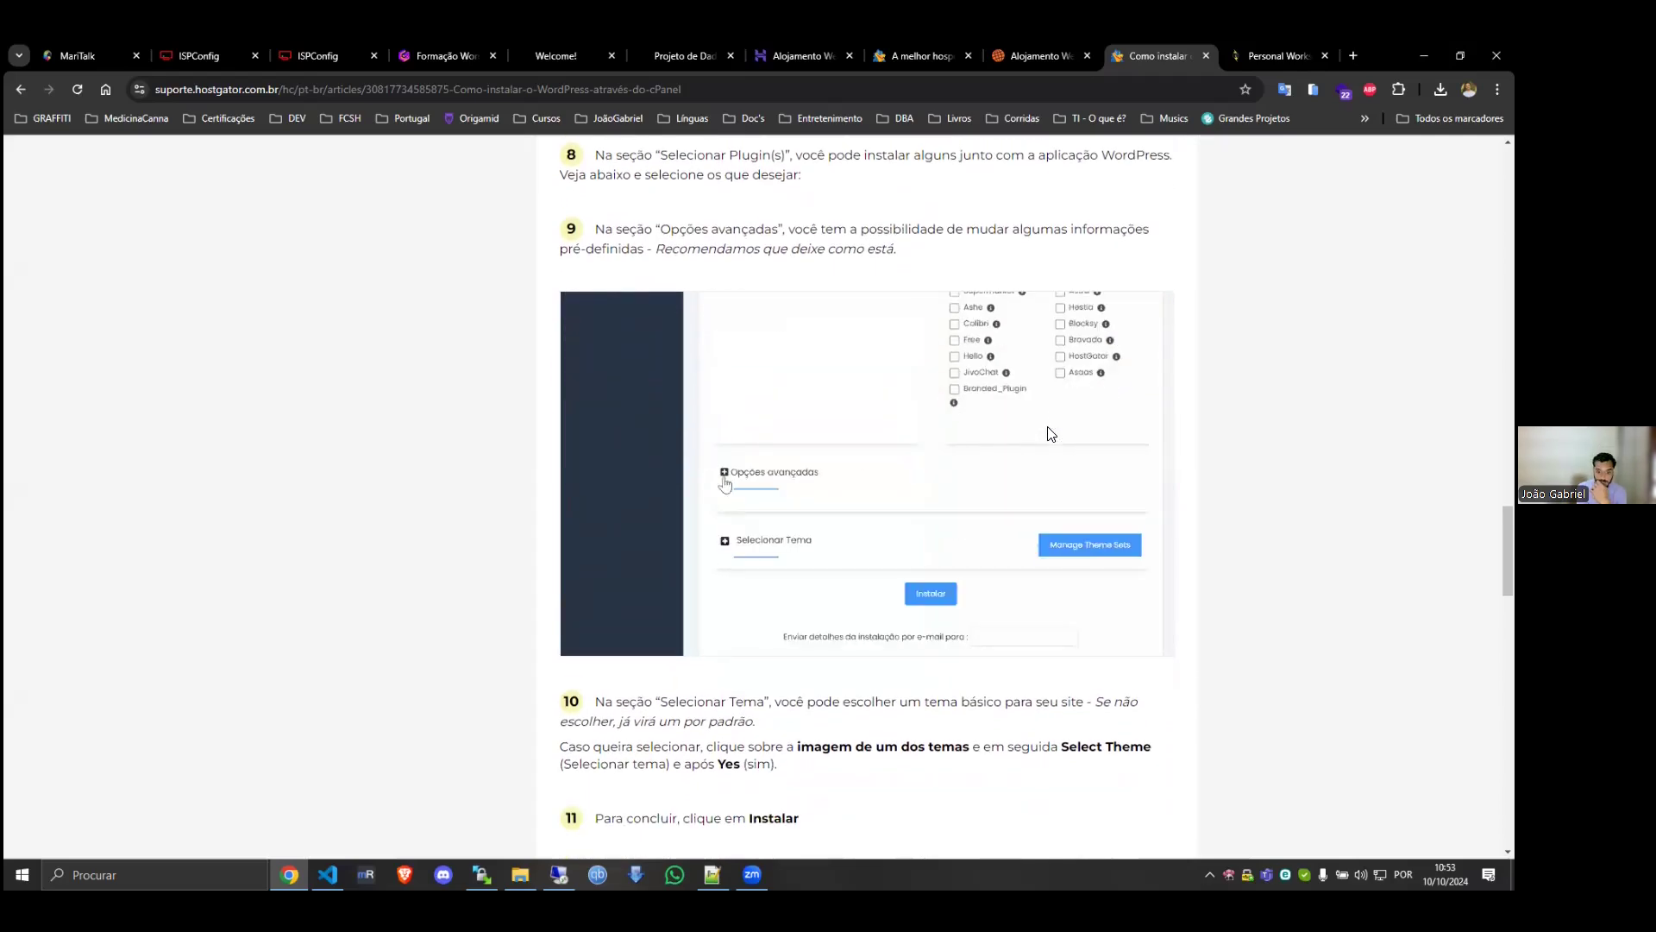
scroll(1049, 428, "down", 1)
scroll(1050, 433, "down", 1)
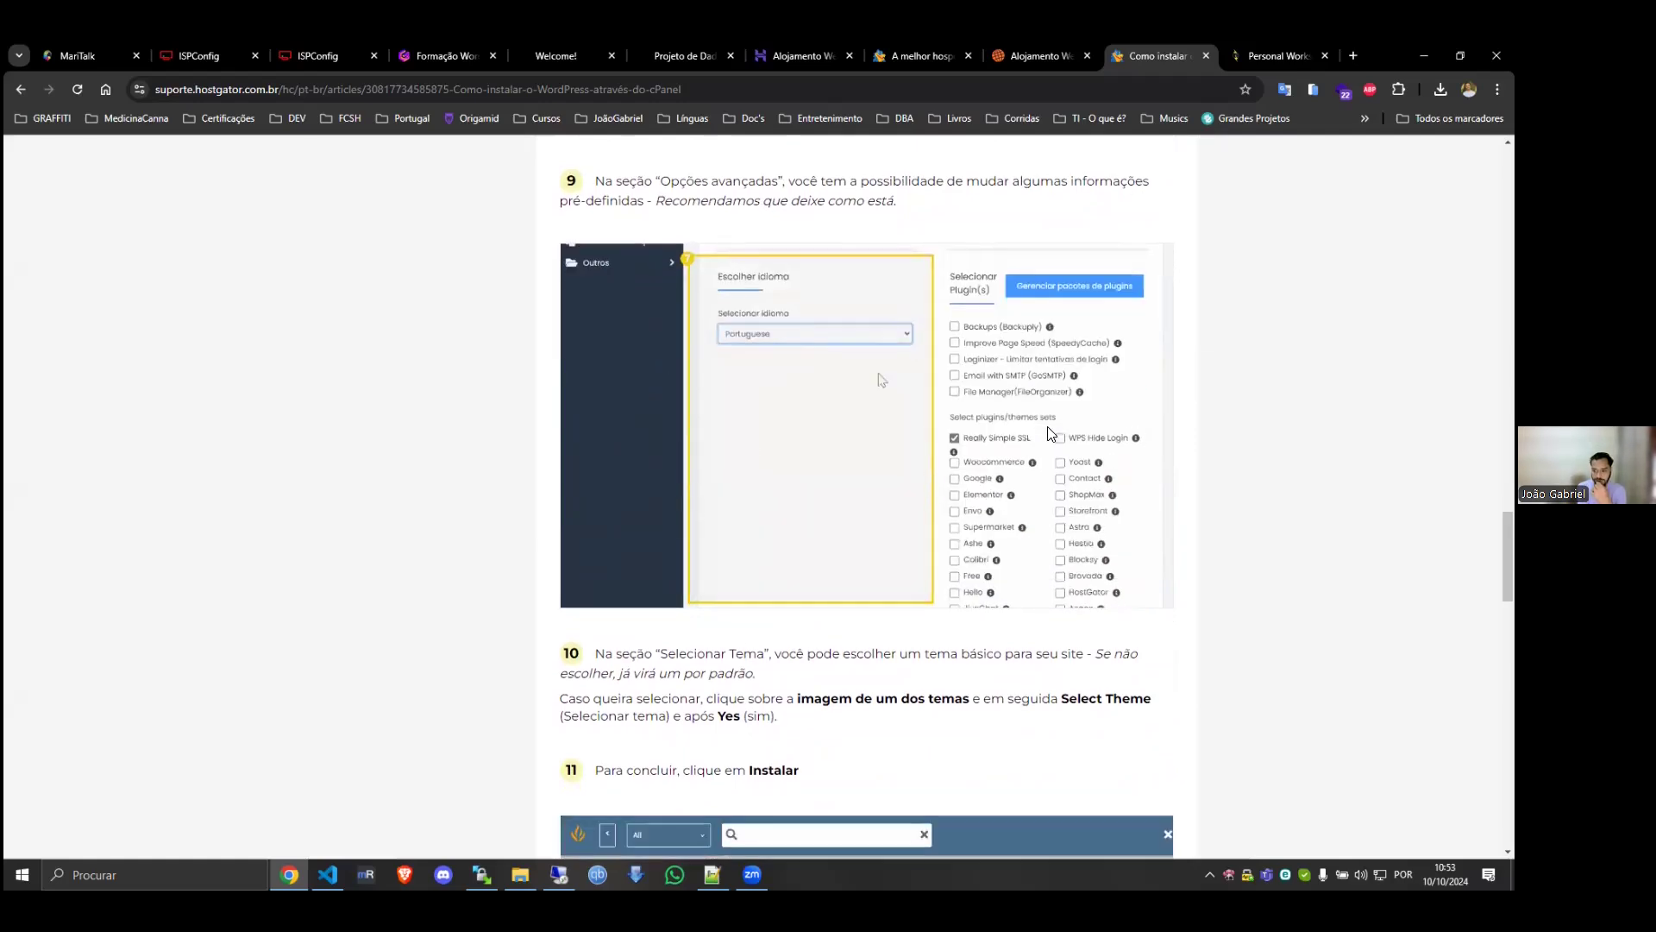
scroll(1051, 433, "down", 1)
scroll(1050, 433, "down", 1)
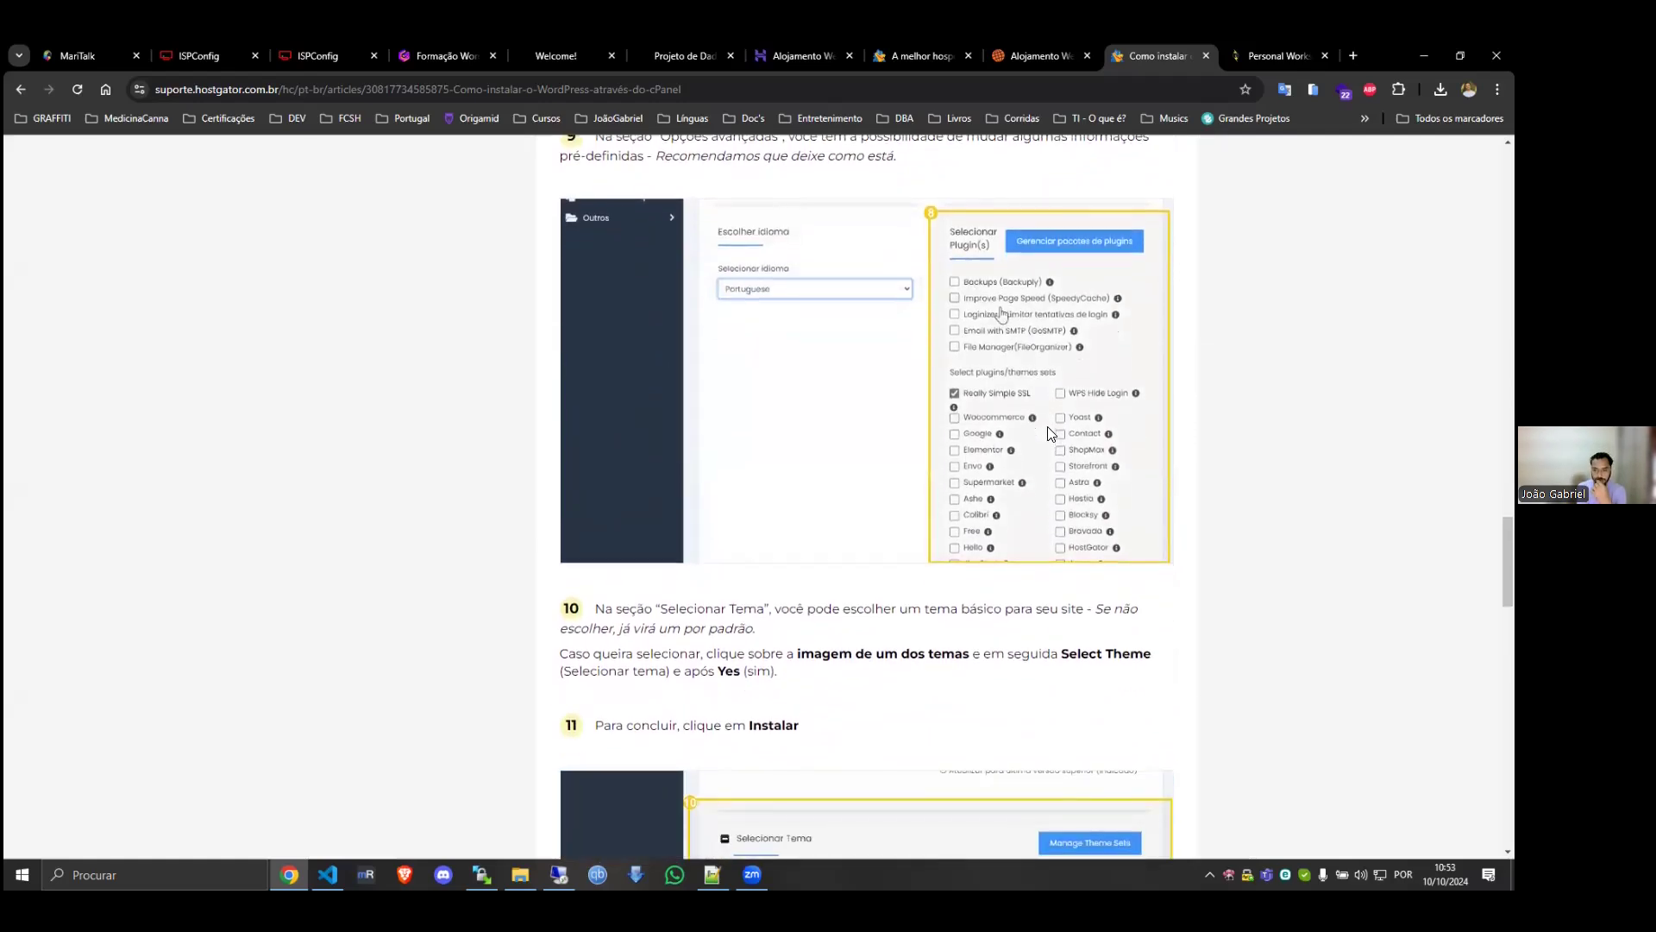
scroll(1051, 433, "down", 3)
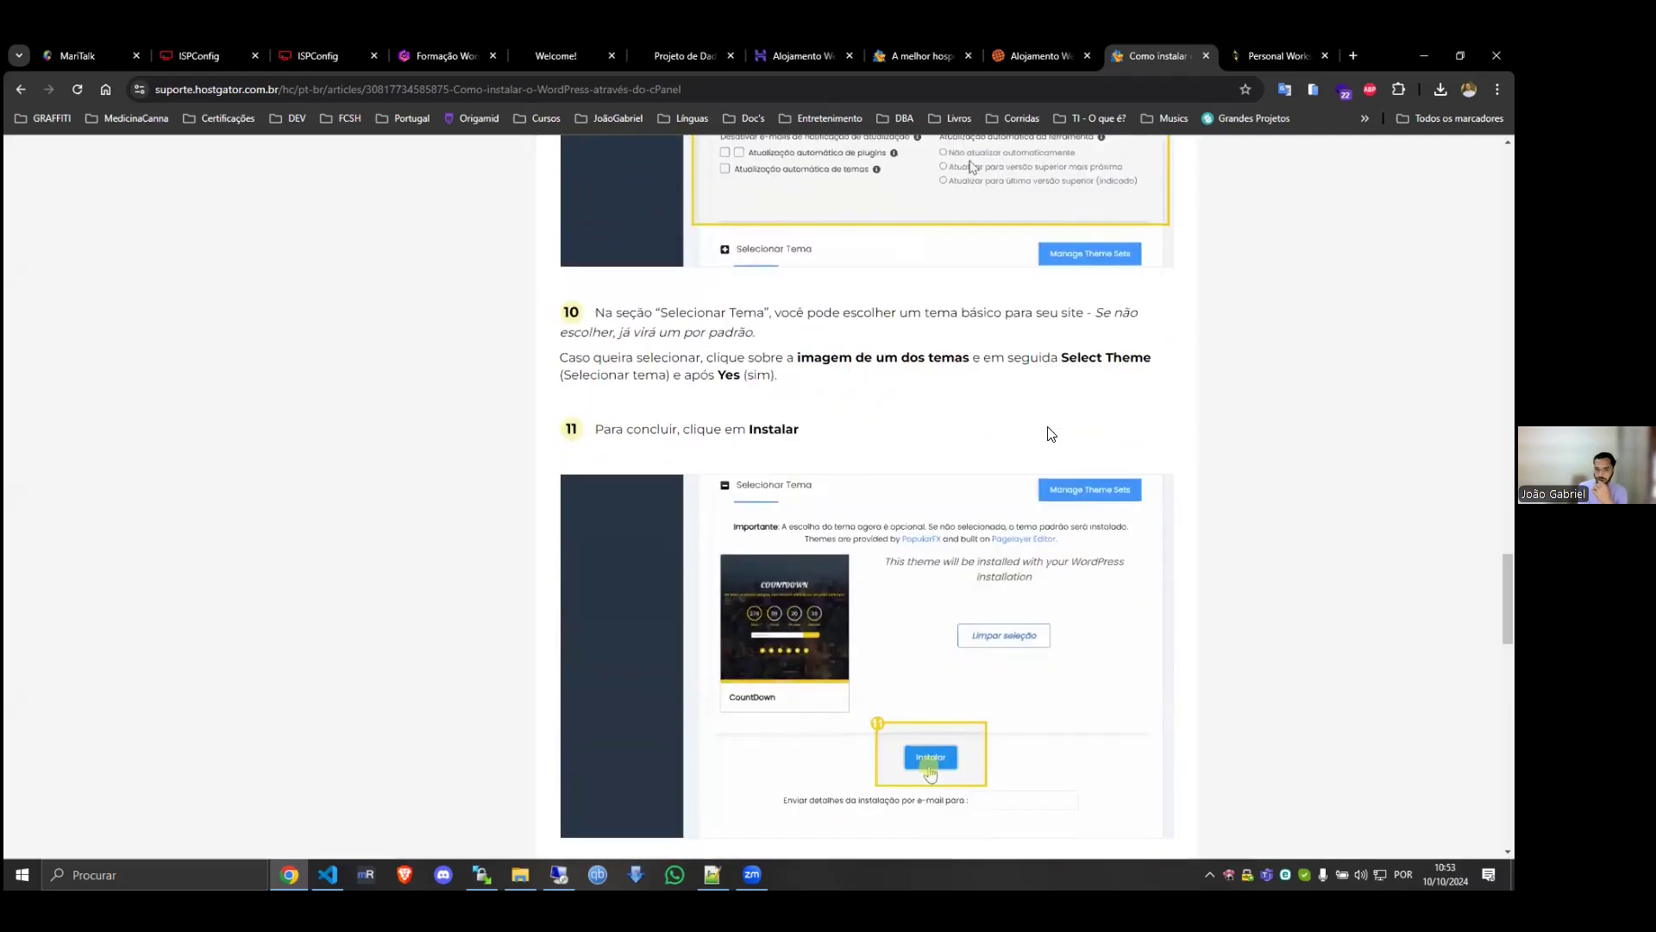
scroll(903, 507, "down", 4)
scroll(902, 502, "down", 1)
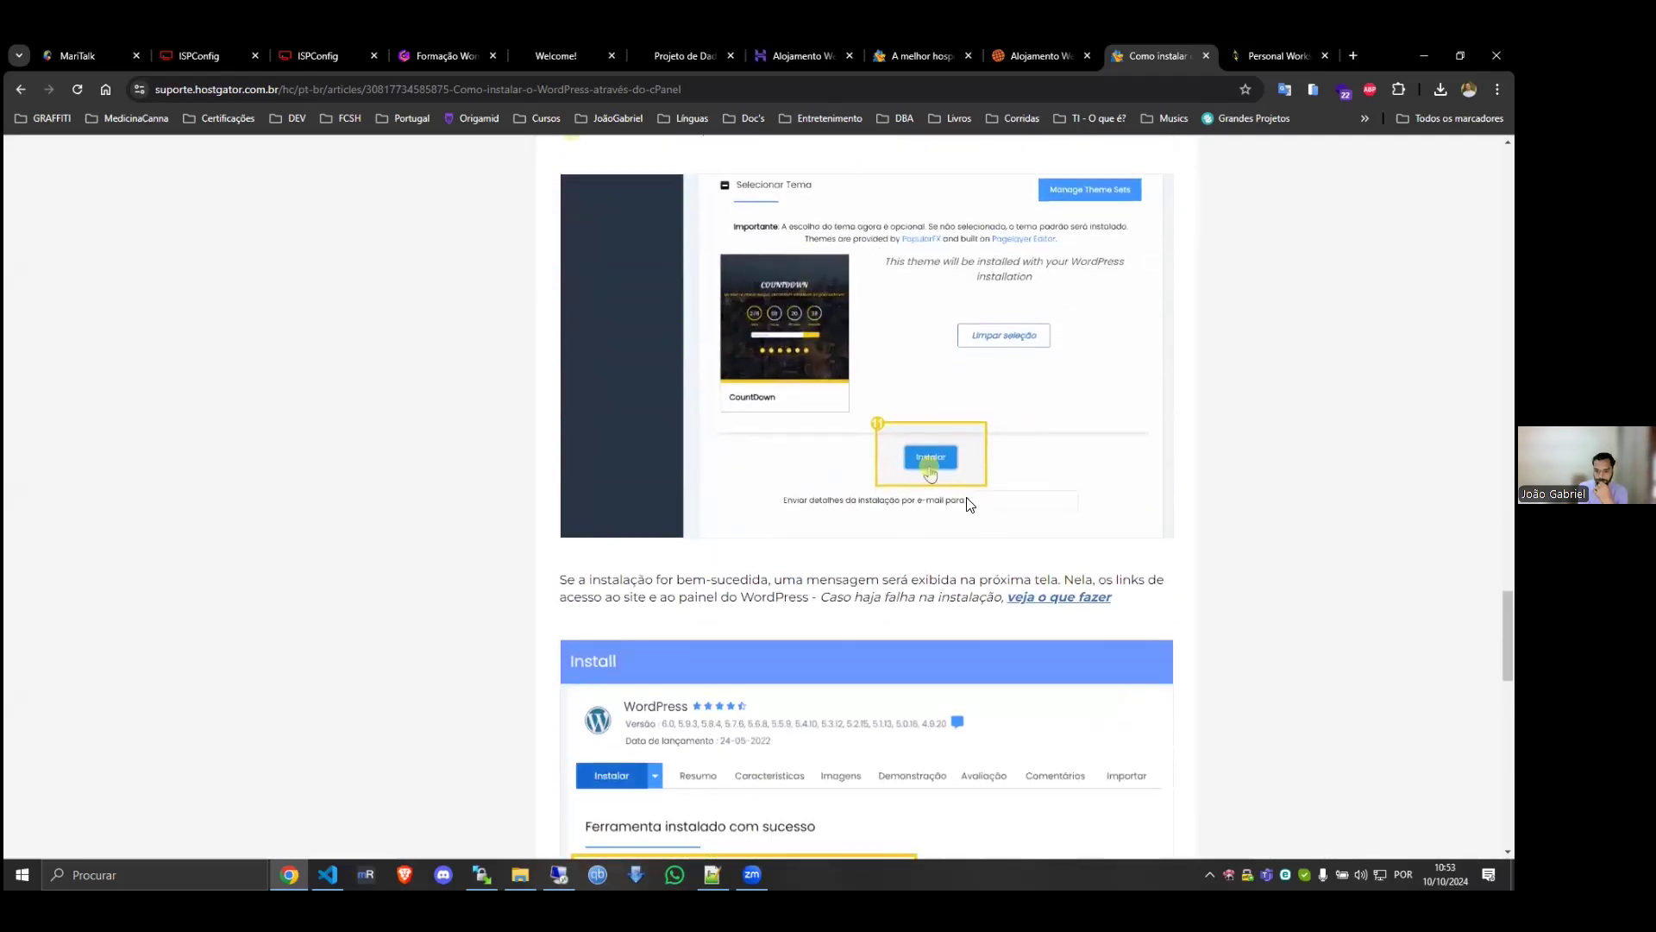
scroll(940, 540, "down", 2)
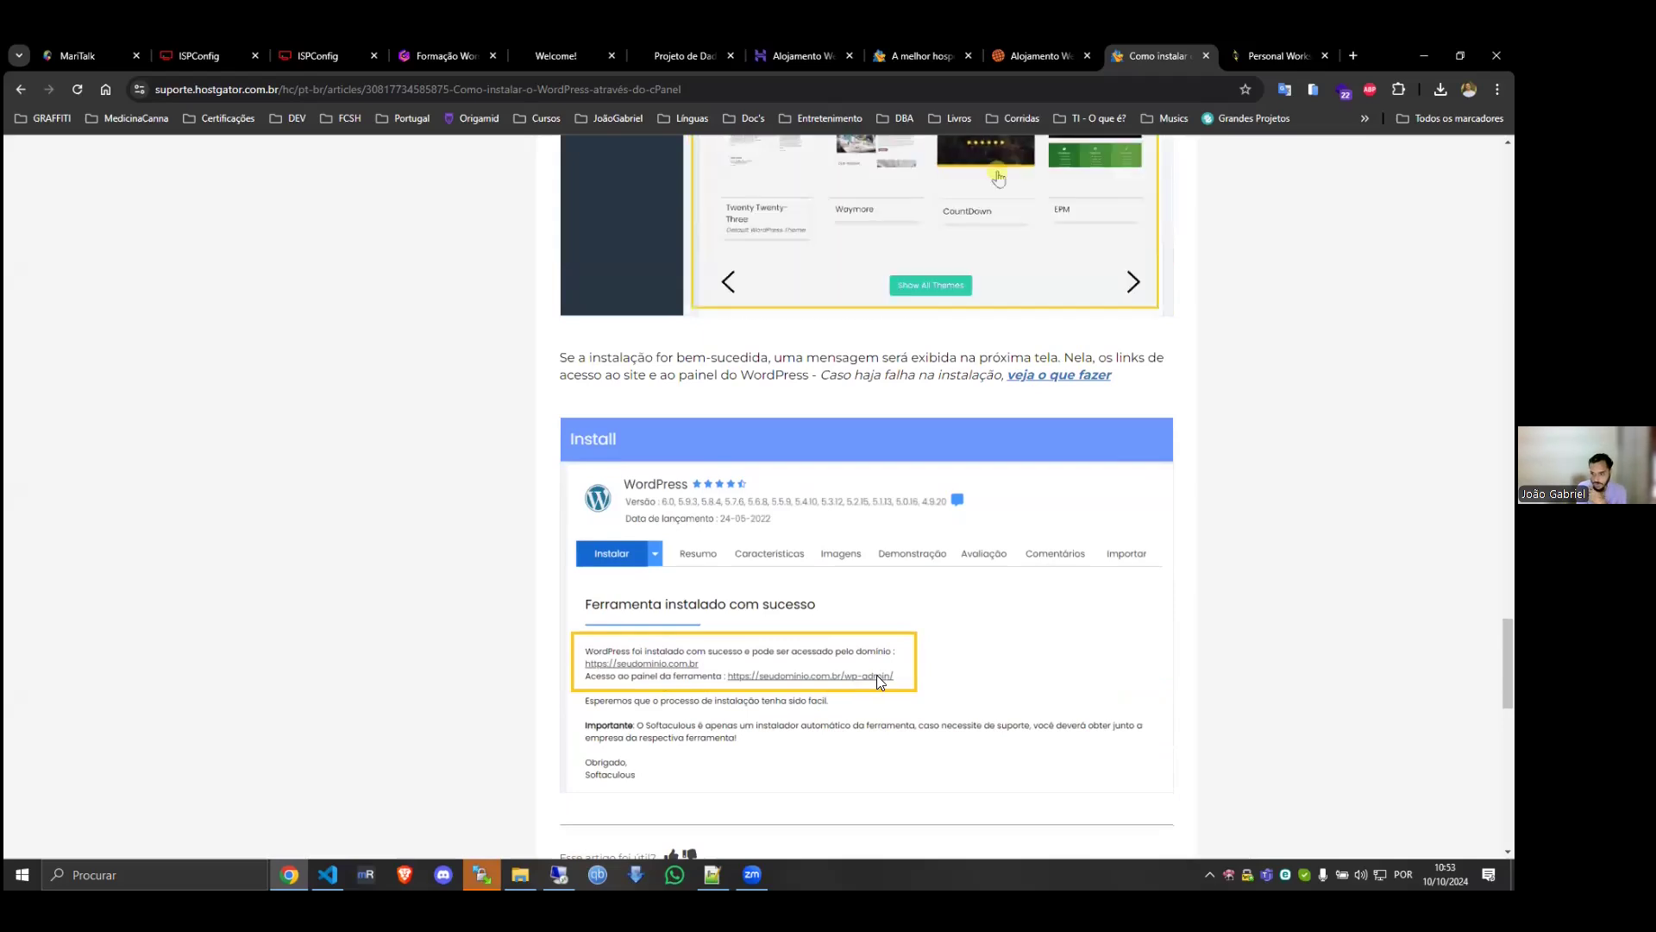
scroll(877, 674, "down", 3)
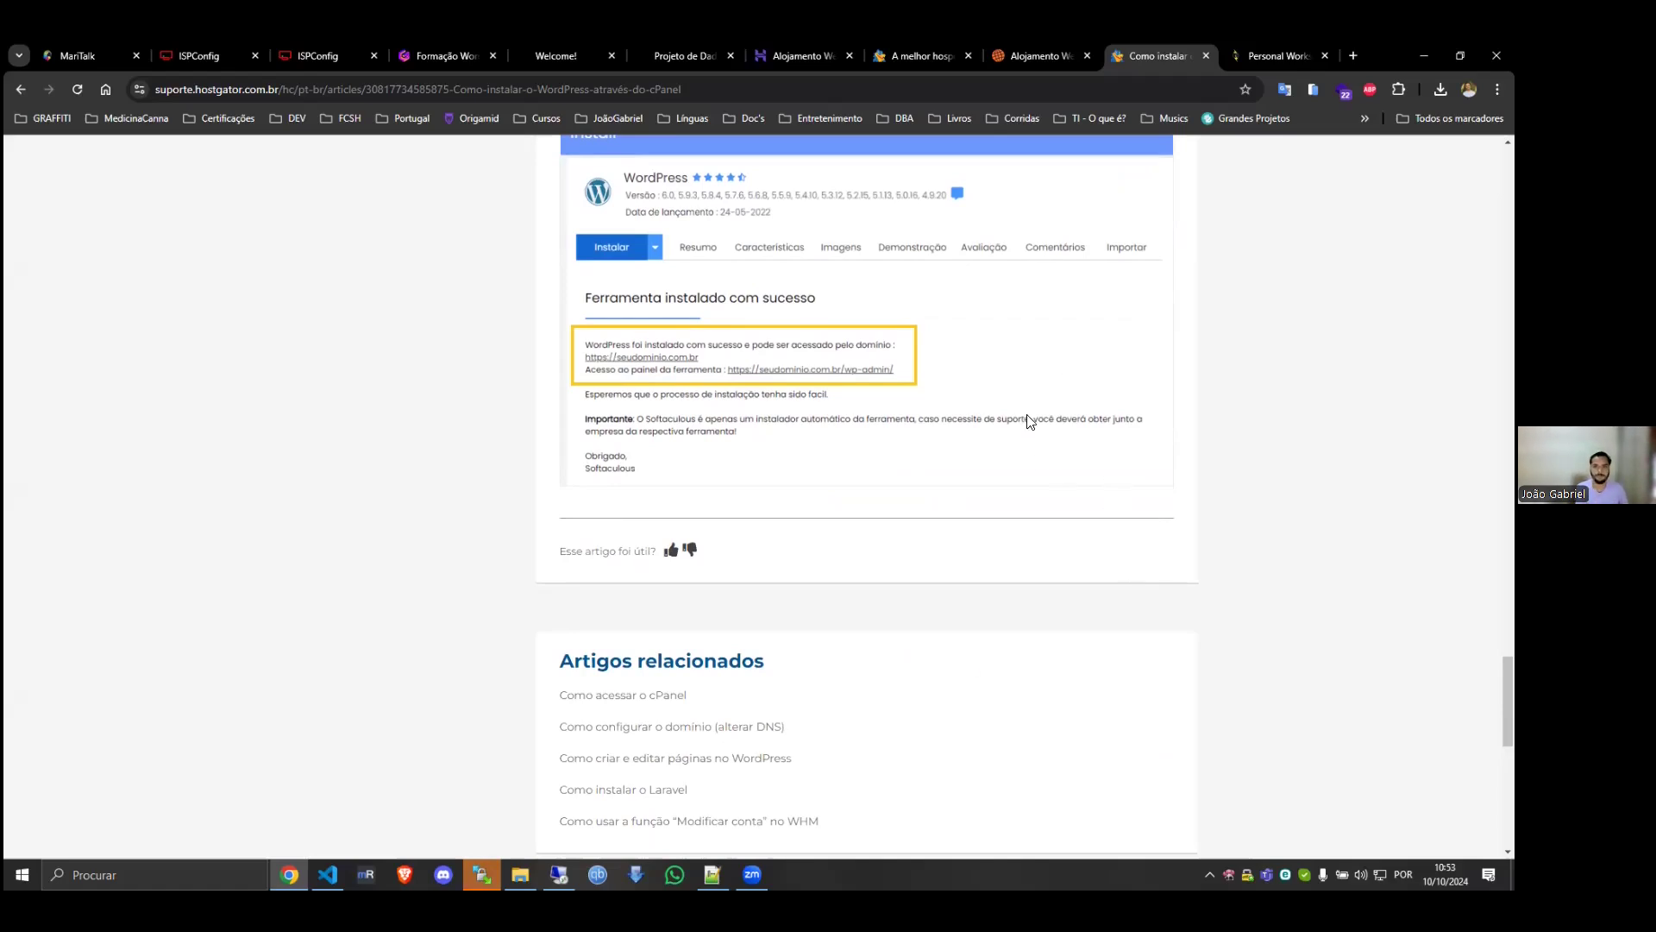
scroll(1031, 422, "up", 20)
scroll(1030, 422, "up", 7)
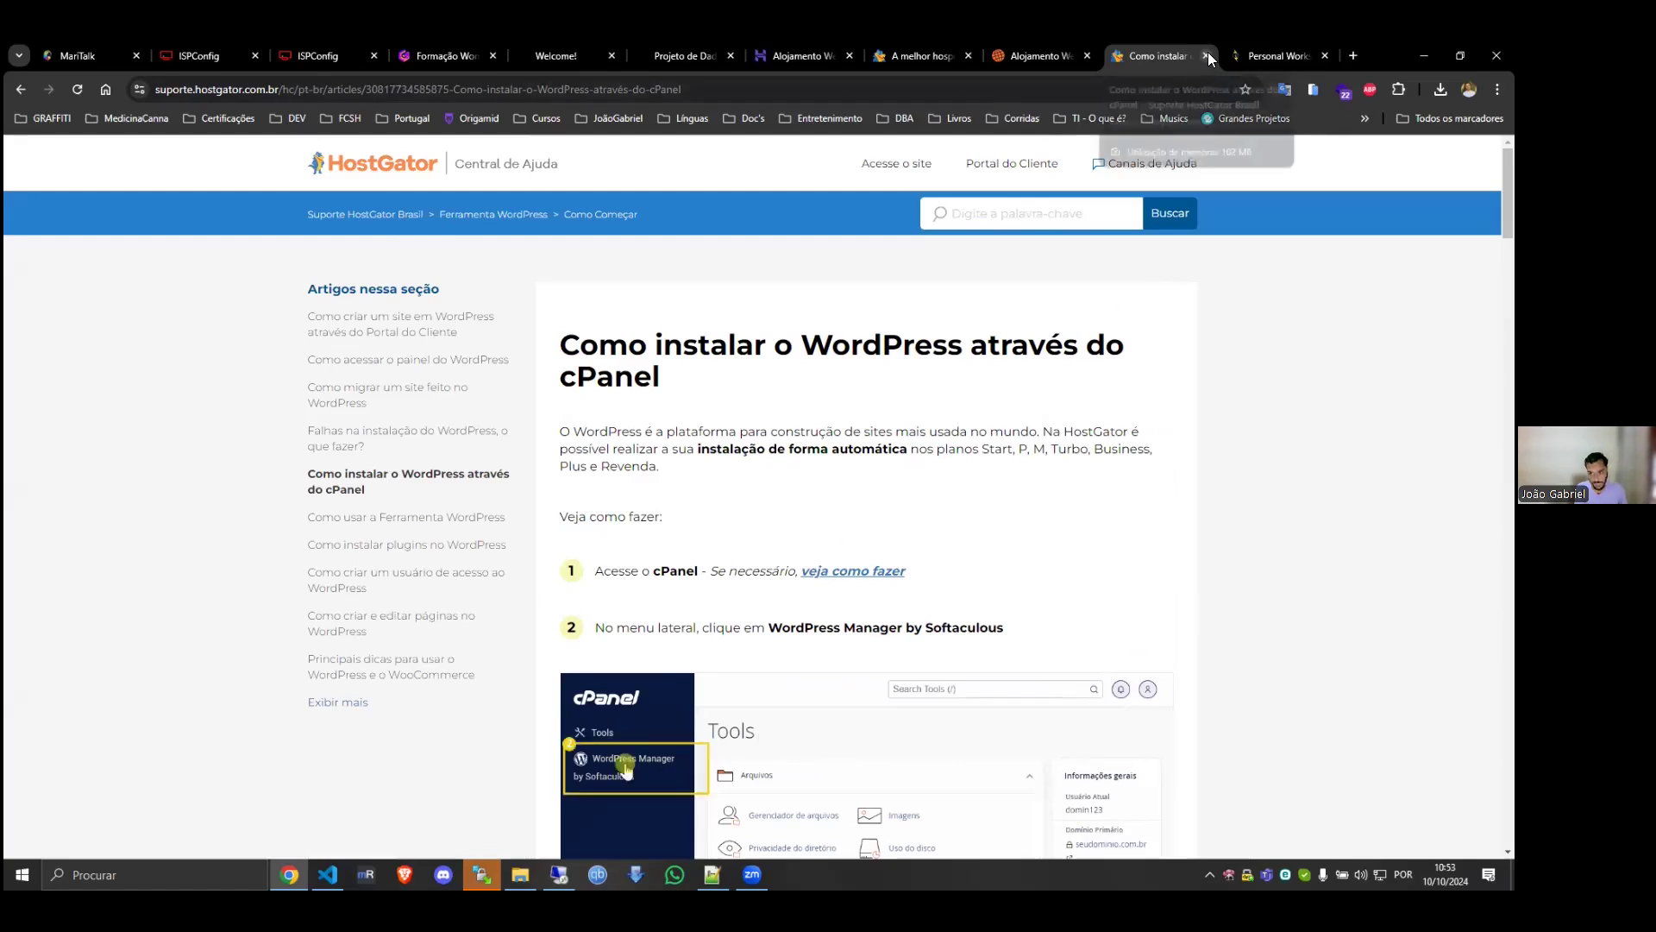
Step: Go back from the Welcome! page to the wp001 login page, leaving its address unchanged
left_click(552, 55)
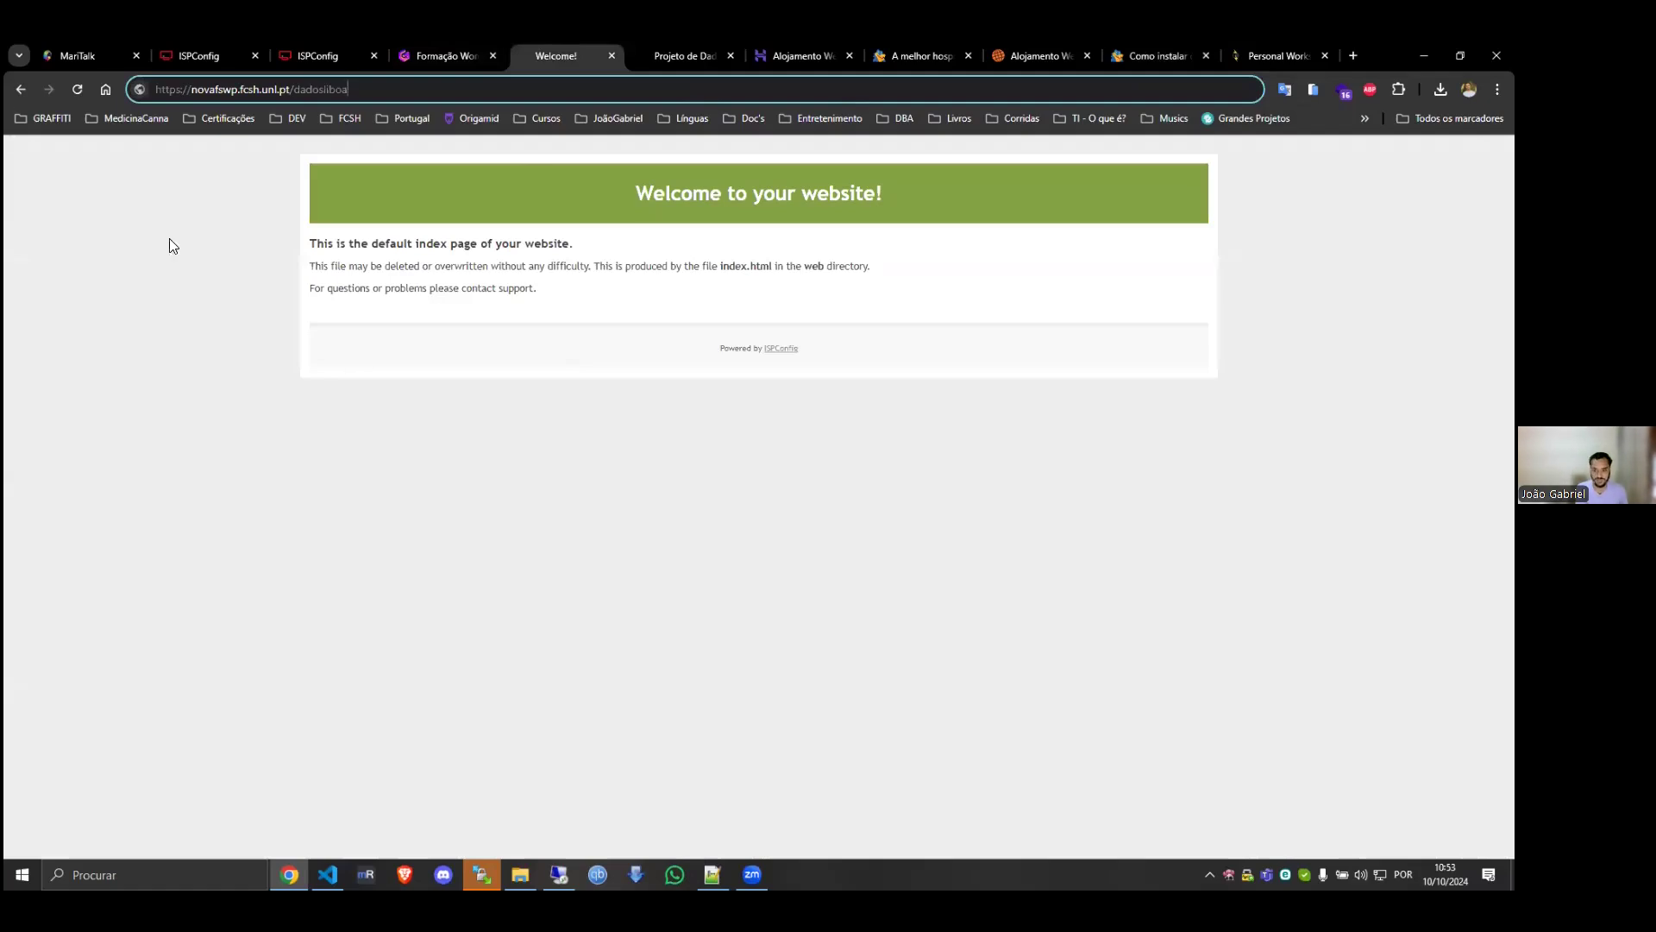
left_click(21, 89)
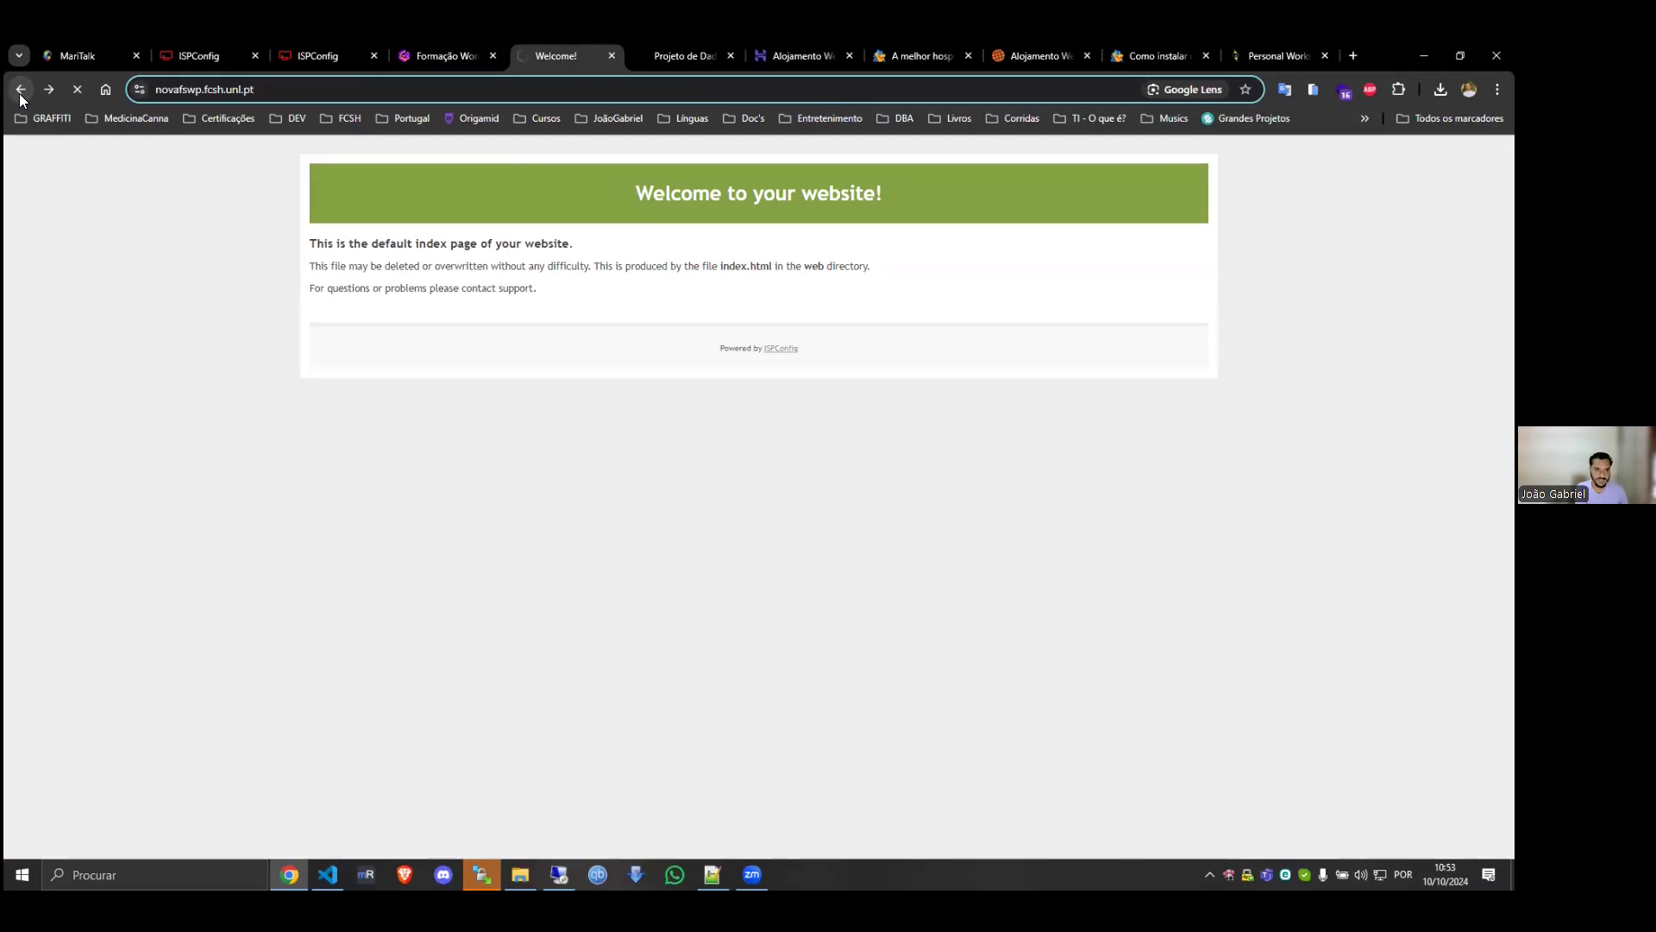
left_click(260, 93)
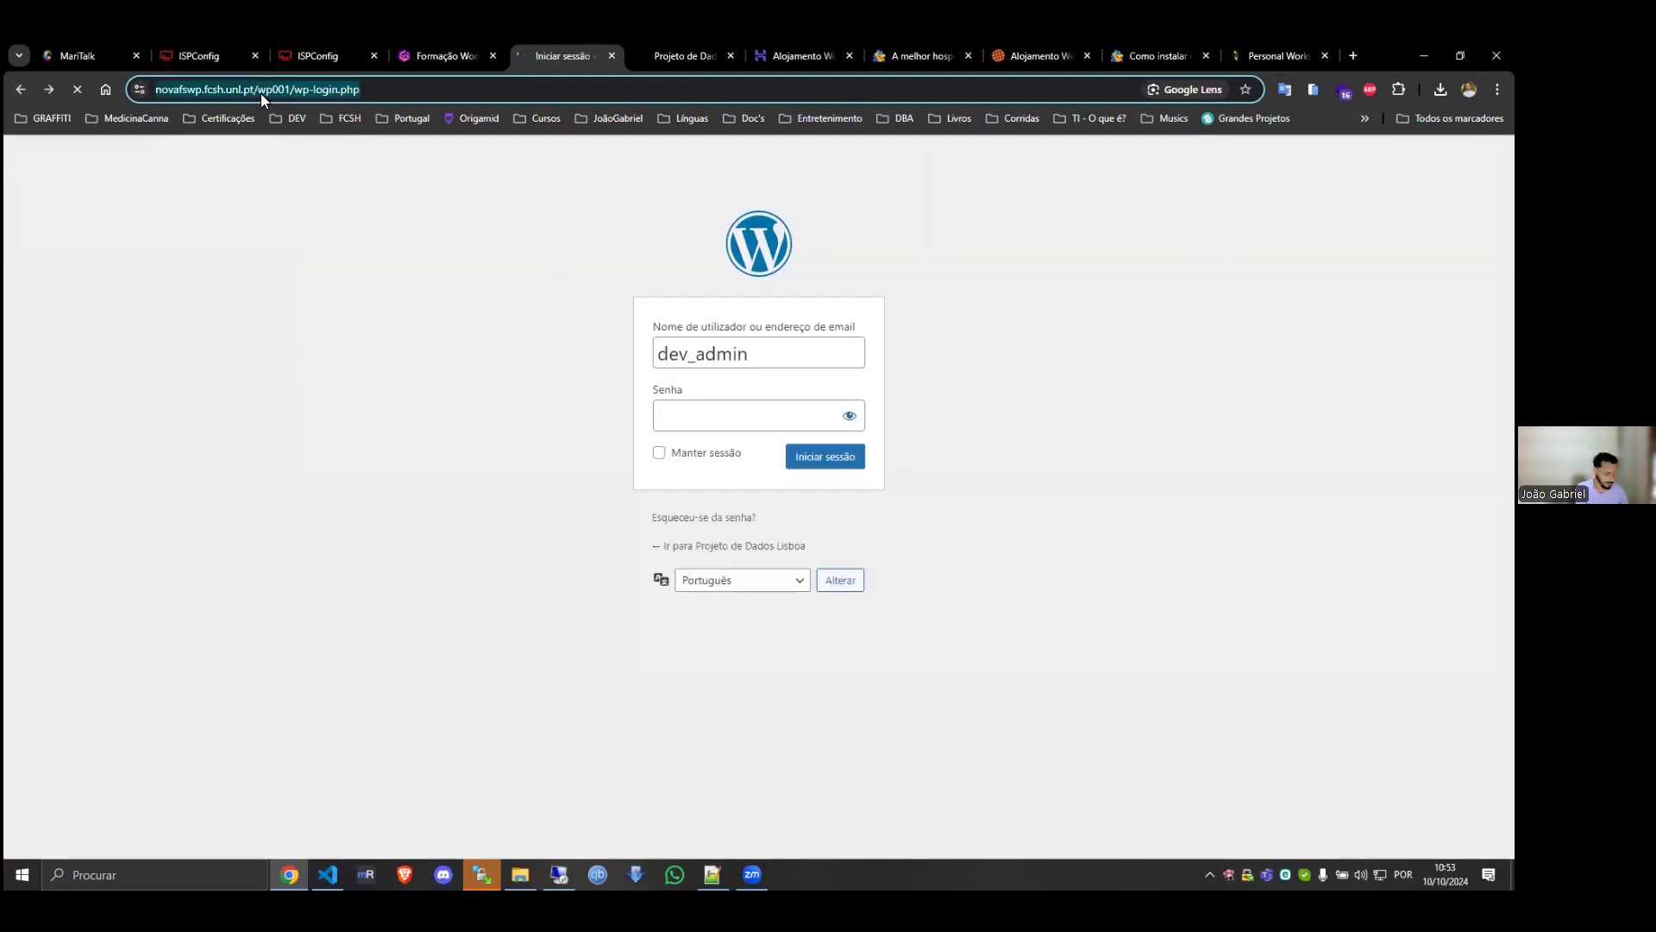
key("BackSpace")
key("Escape")
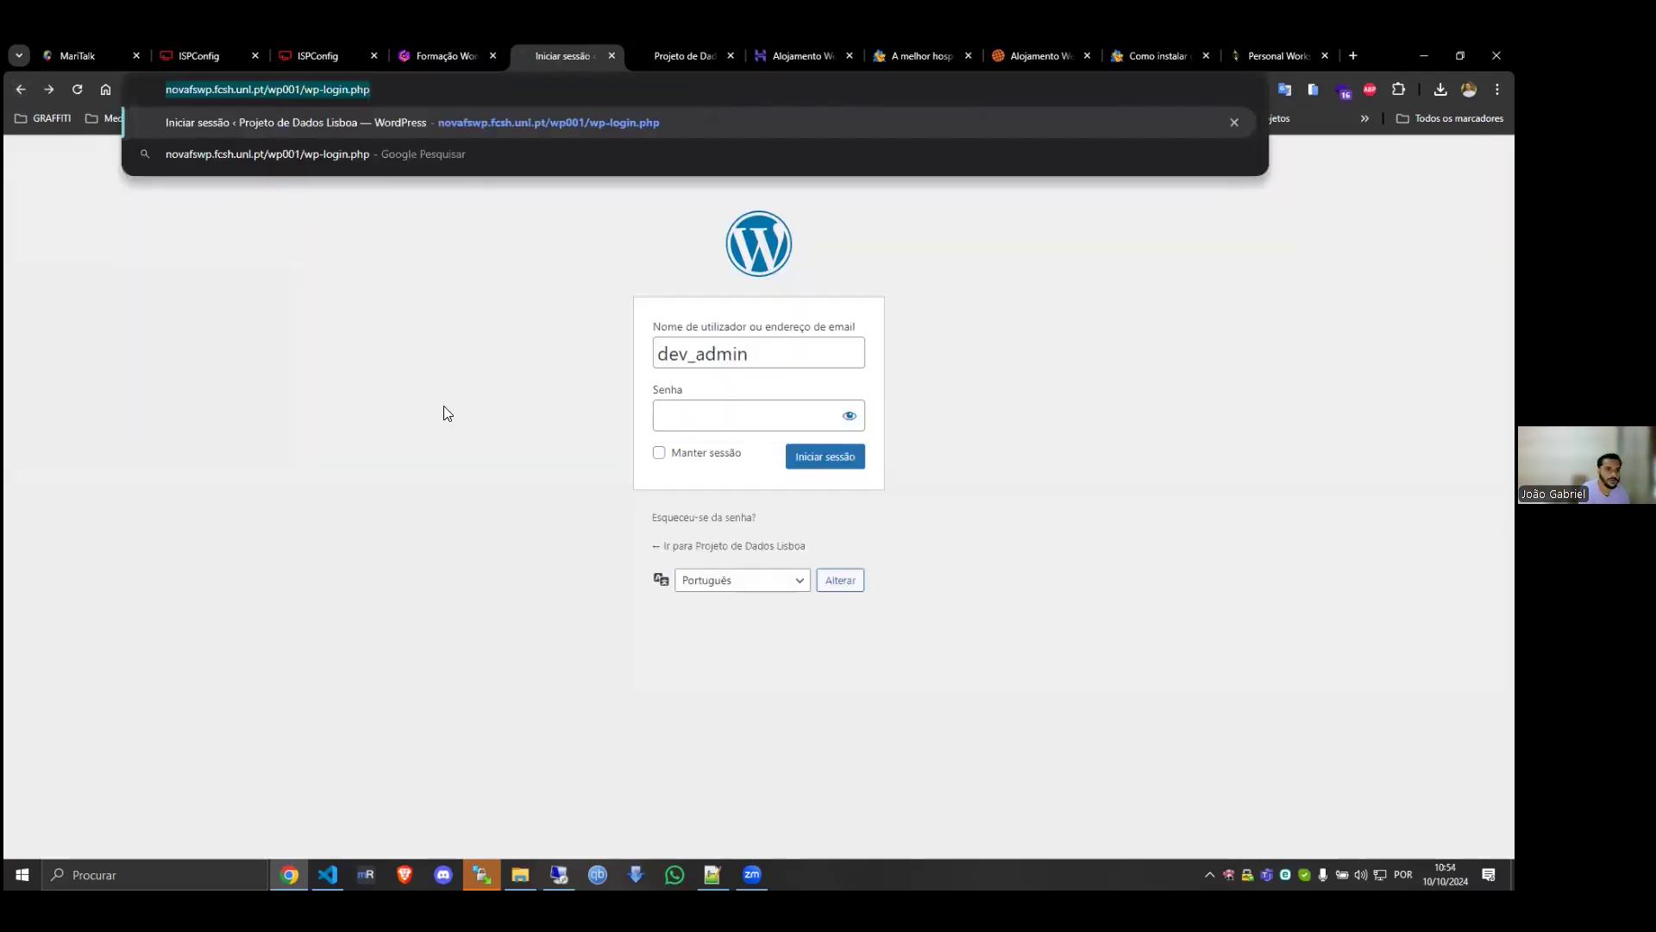
left_click(503, 276)
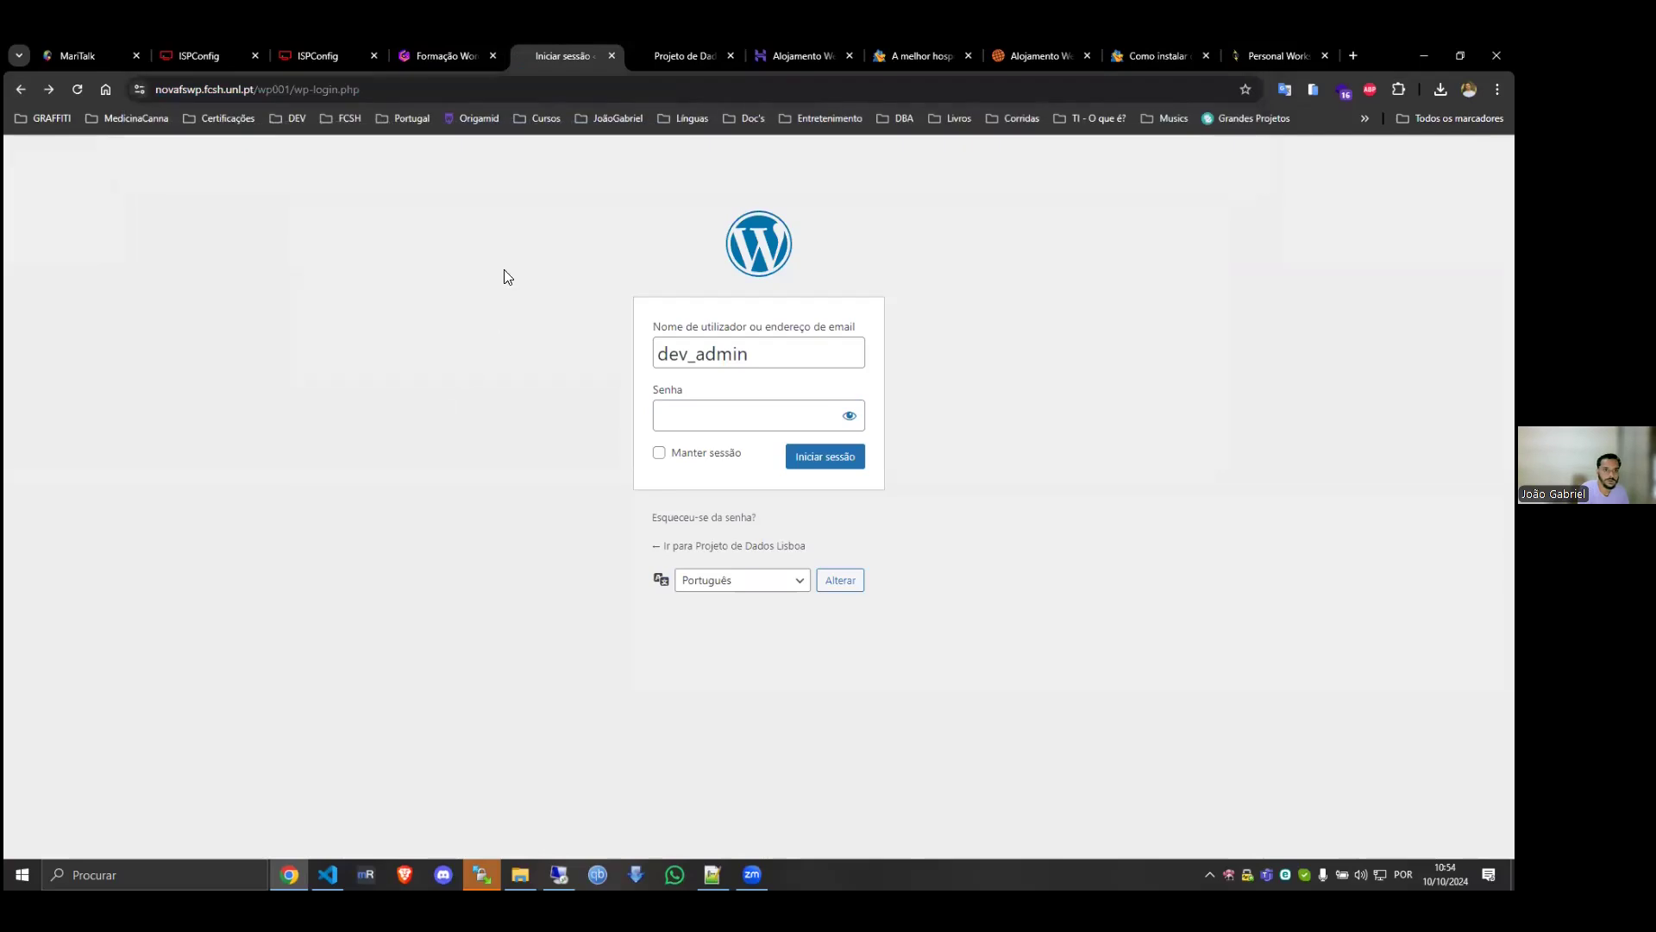
Step: Switch to the Pantheon tab showing the Personal Workspace with 0 of 2 sandbox sites used
left_click(1257, 49)
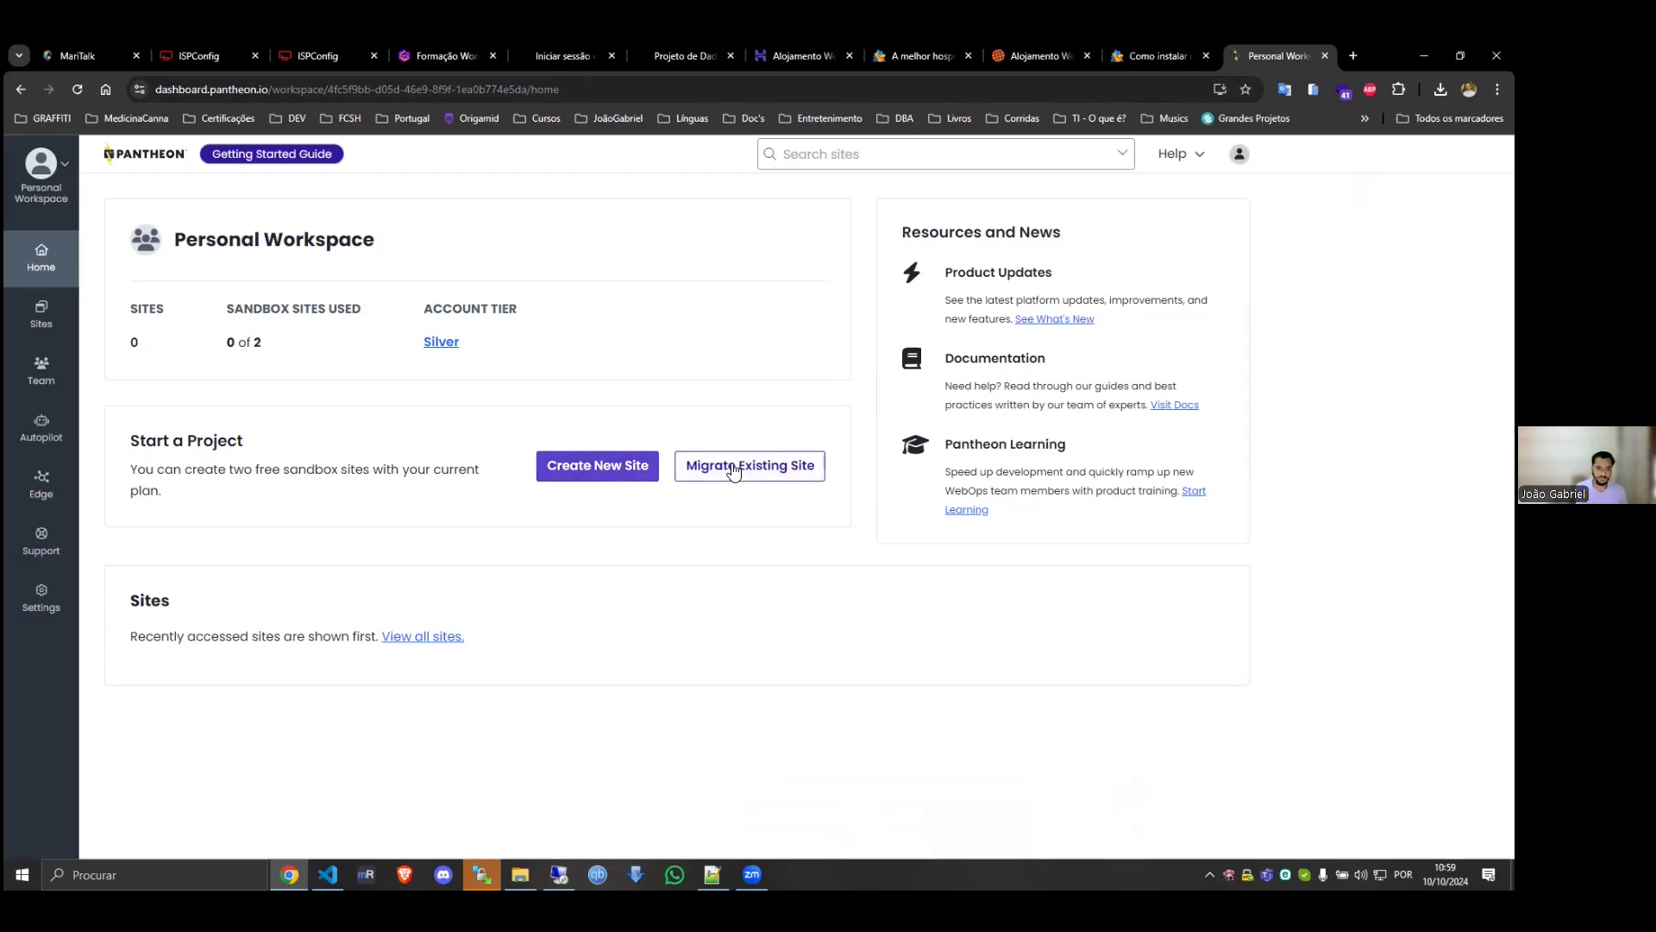
Step: Create a new Pantheon site from the WordPress card to reach the Create Your Pantheon Site form
left_click(621, 477)
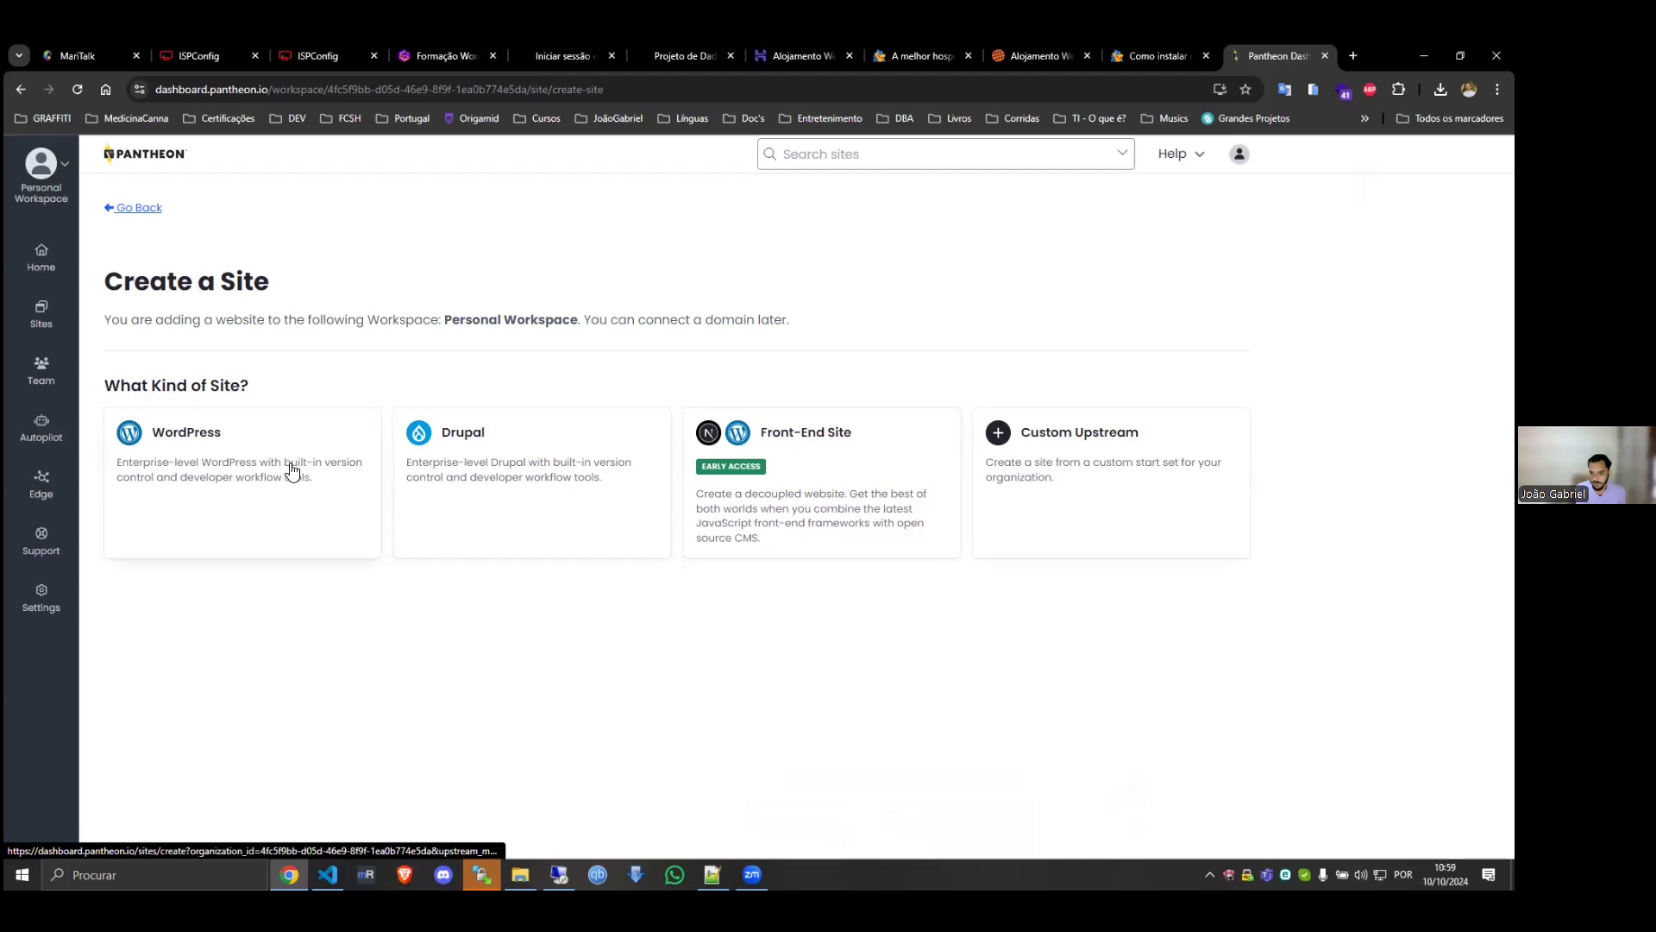
left_click(227, 464)
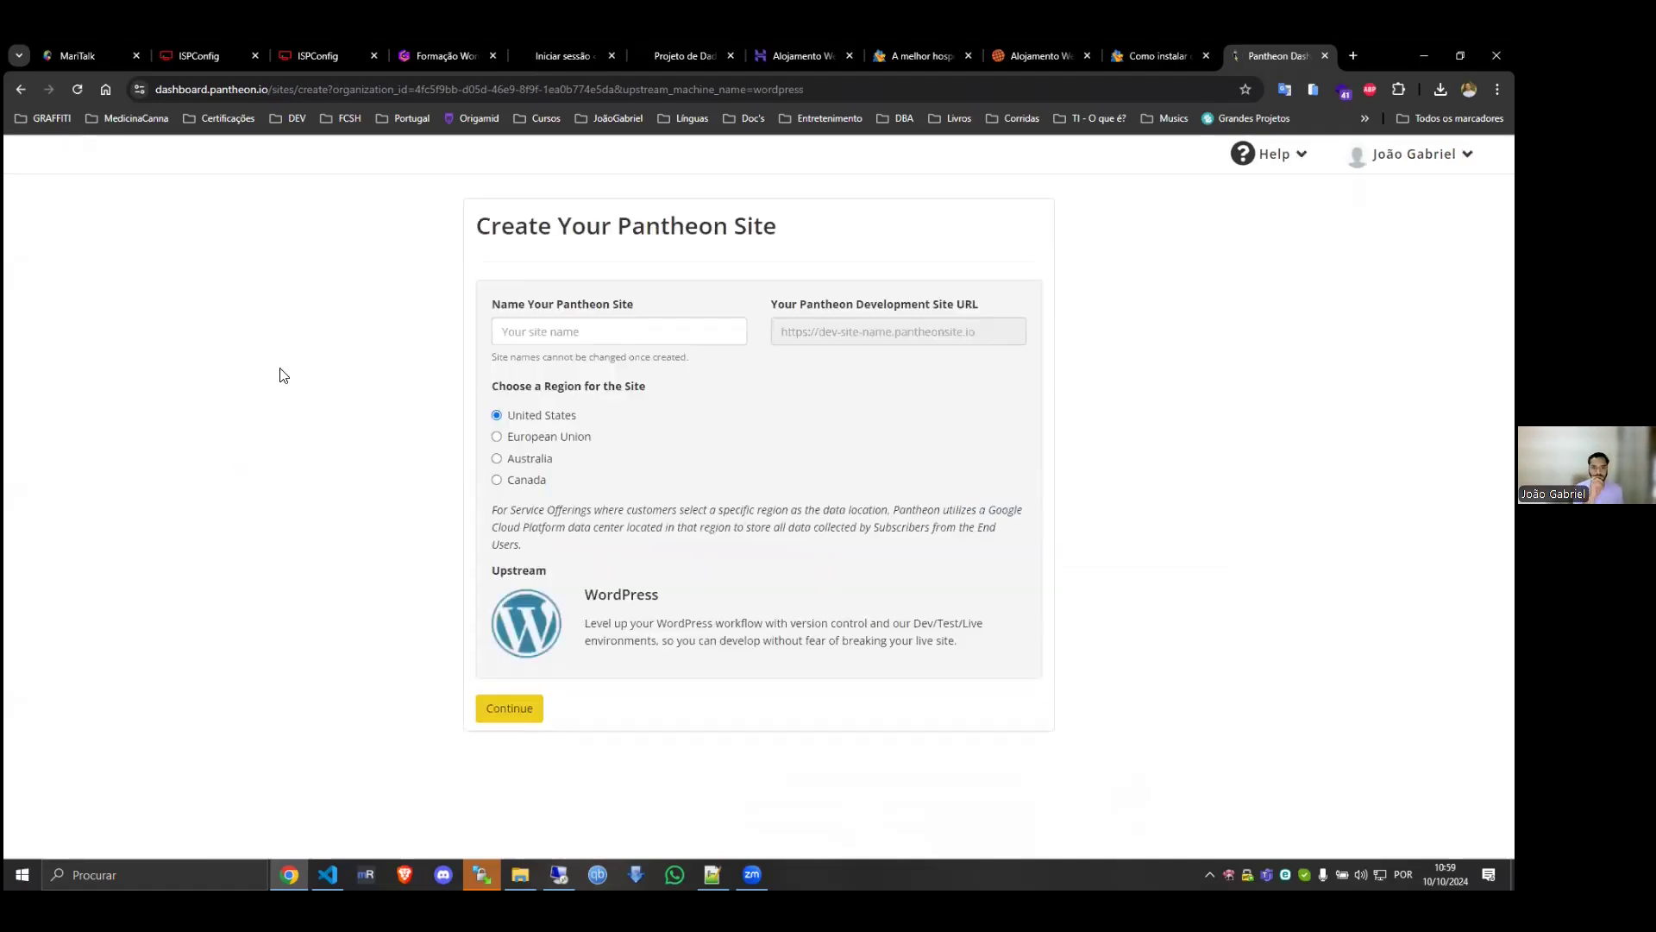
Step: Enter DADOS as the site name, giving the URL dev-dados.pantheonsite.io
left_click(649, 336)
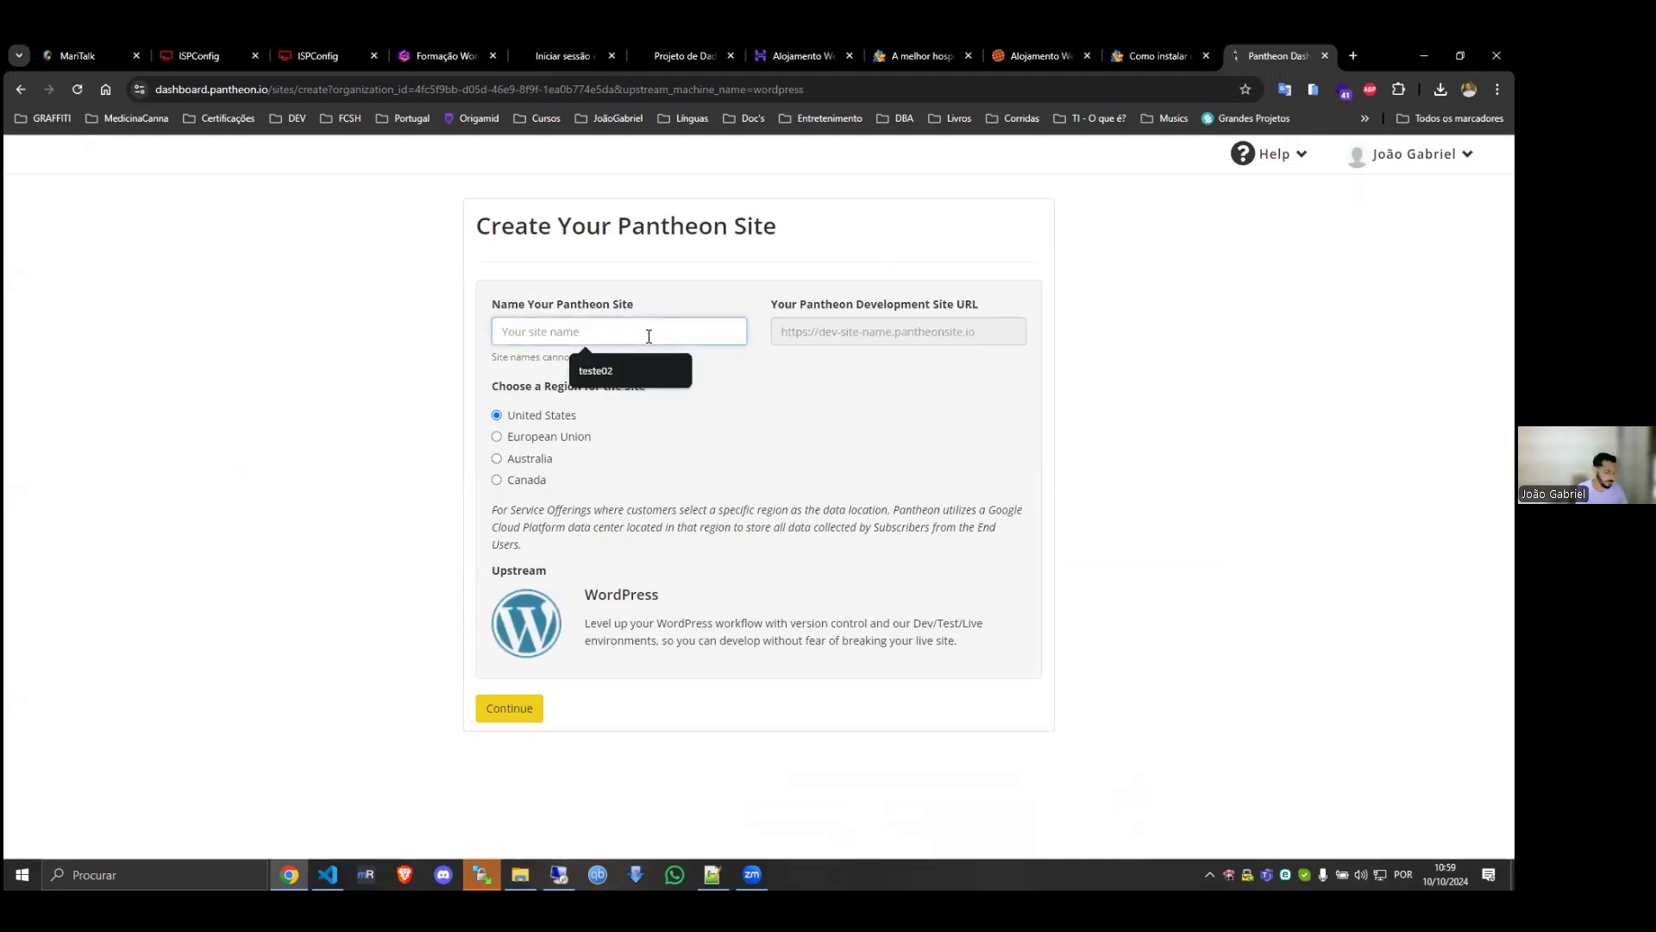
type("DADOS")
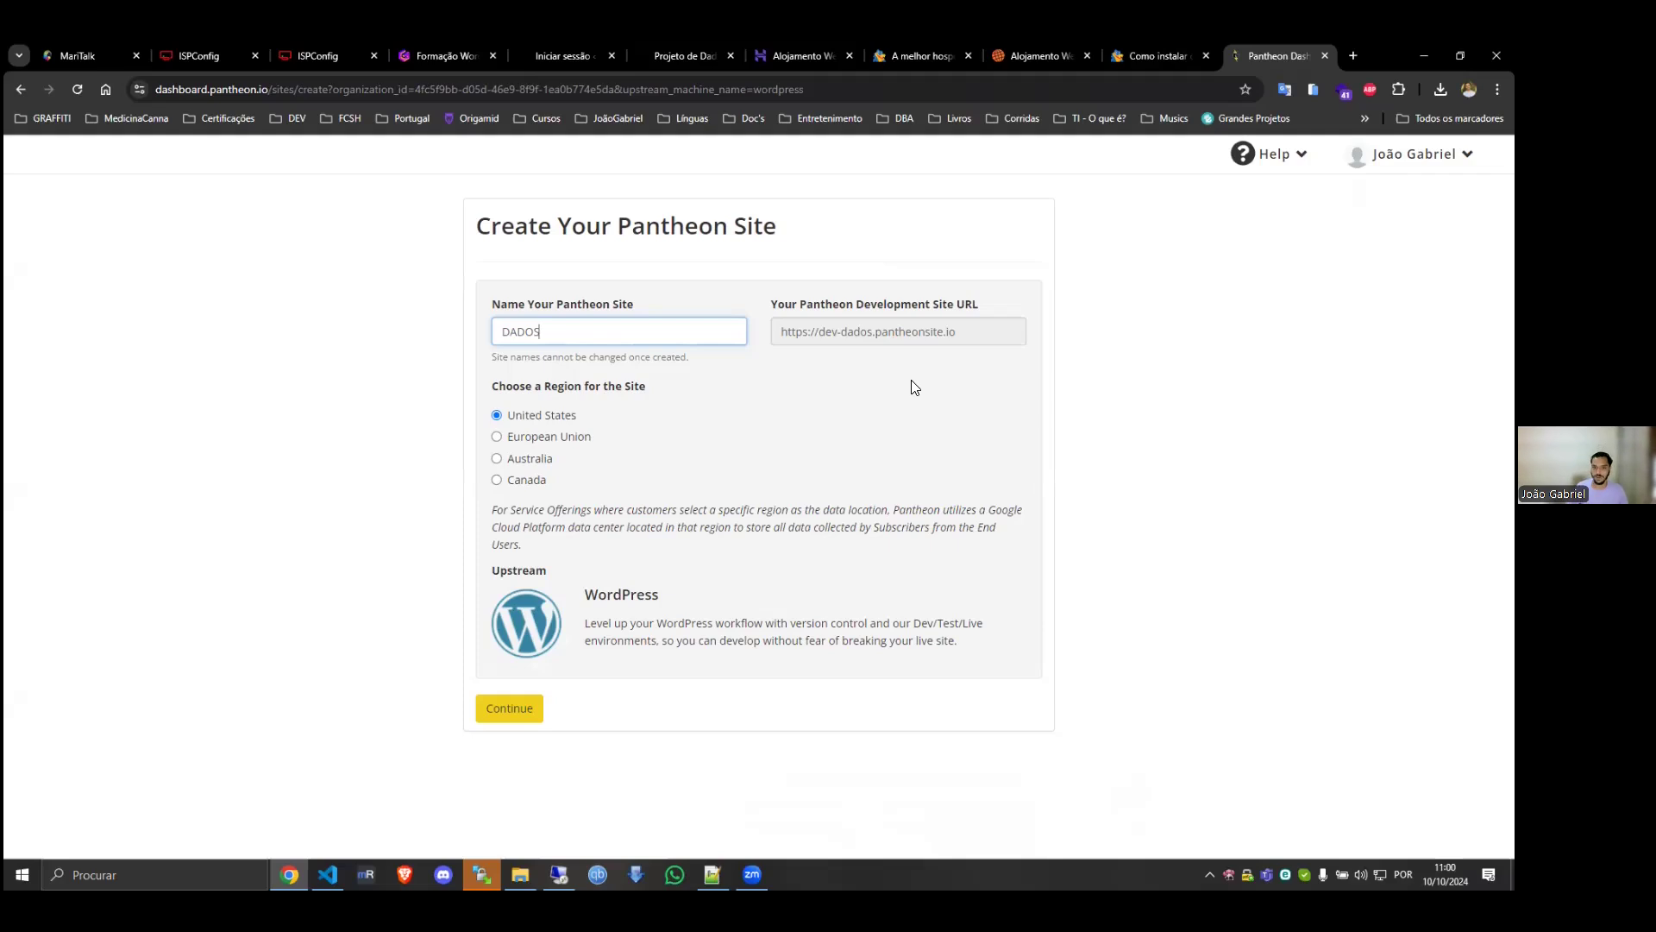
left_click(910, 337)
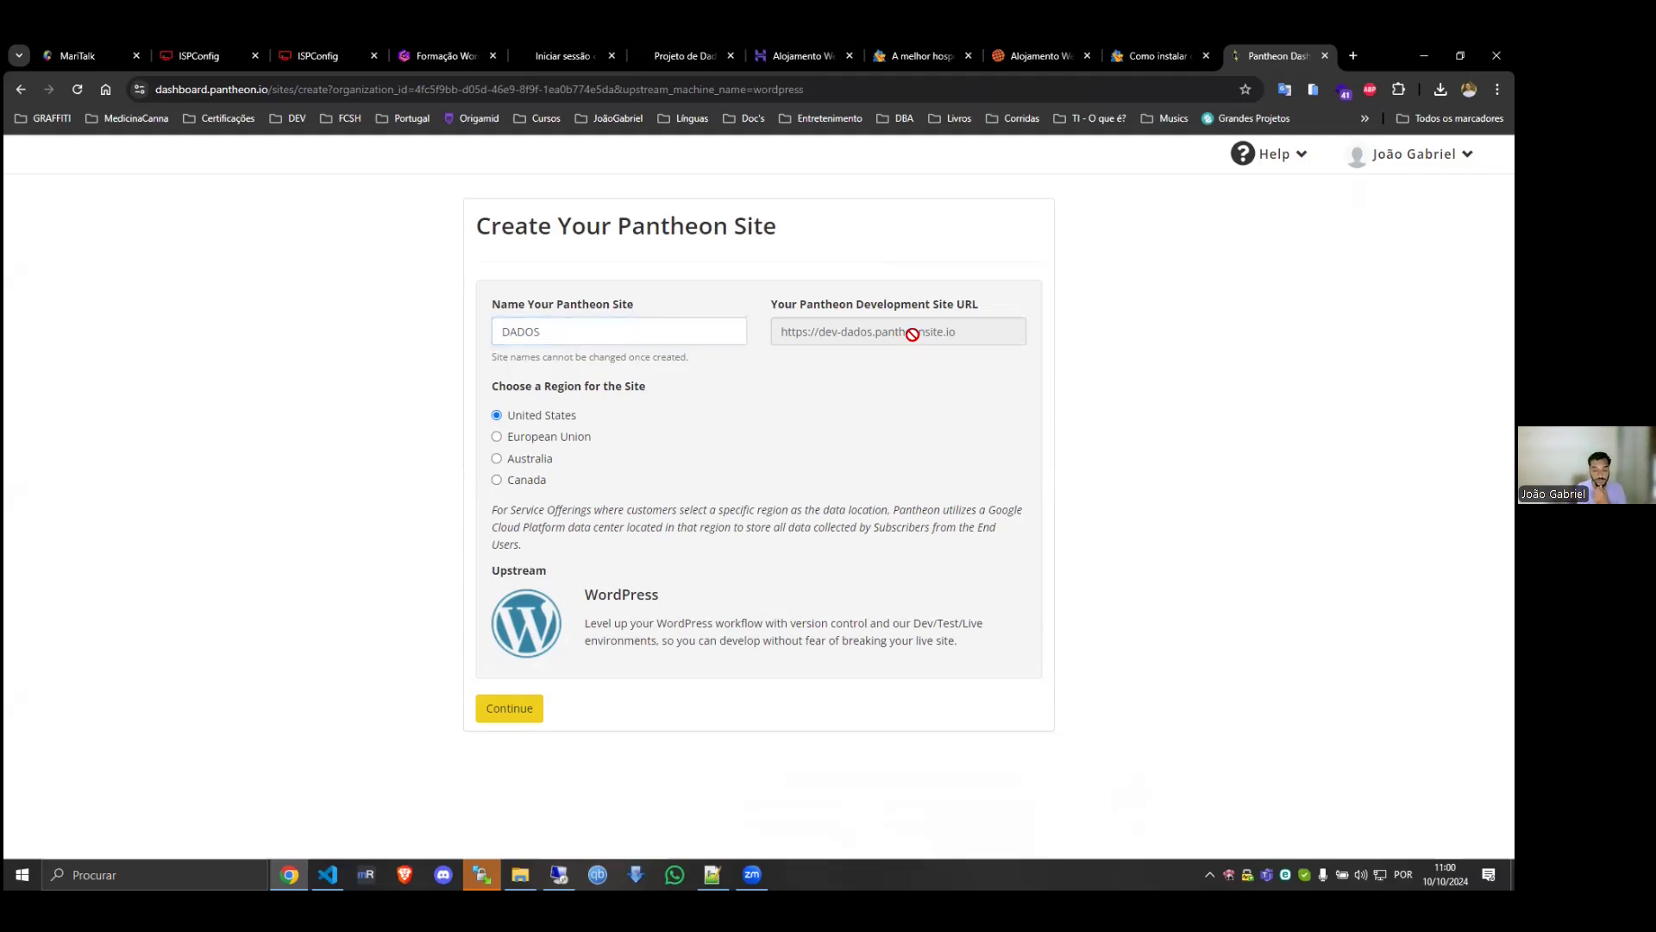
left_click(640, 331)
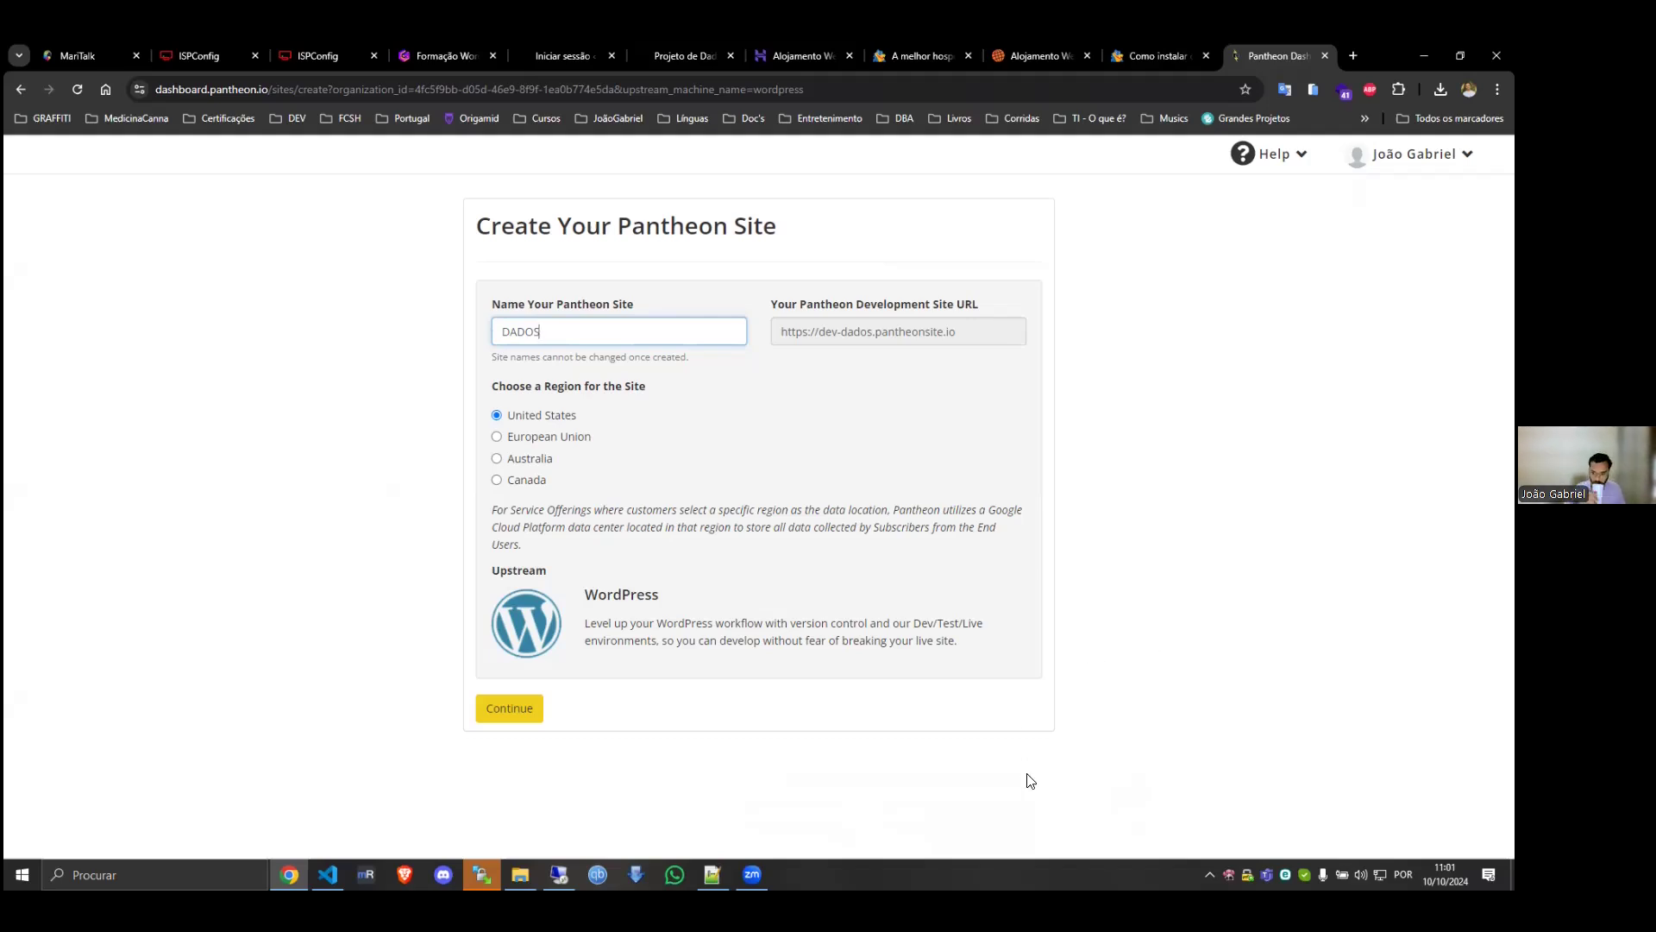
Step: Choose European Union as the region for the DADOS site
left_click(896, 642)
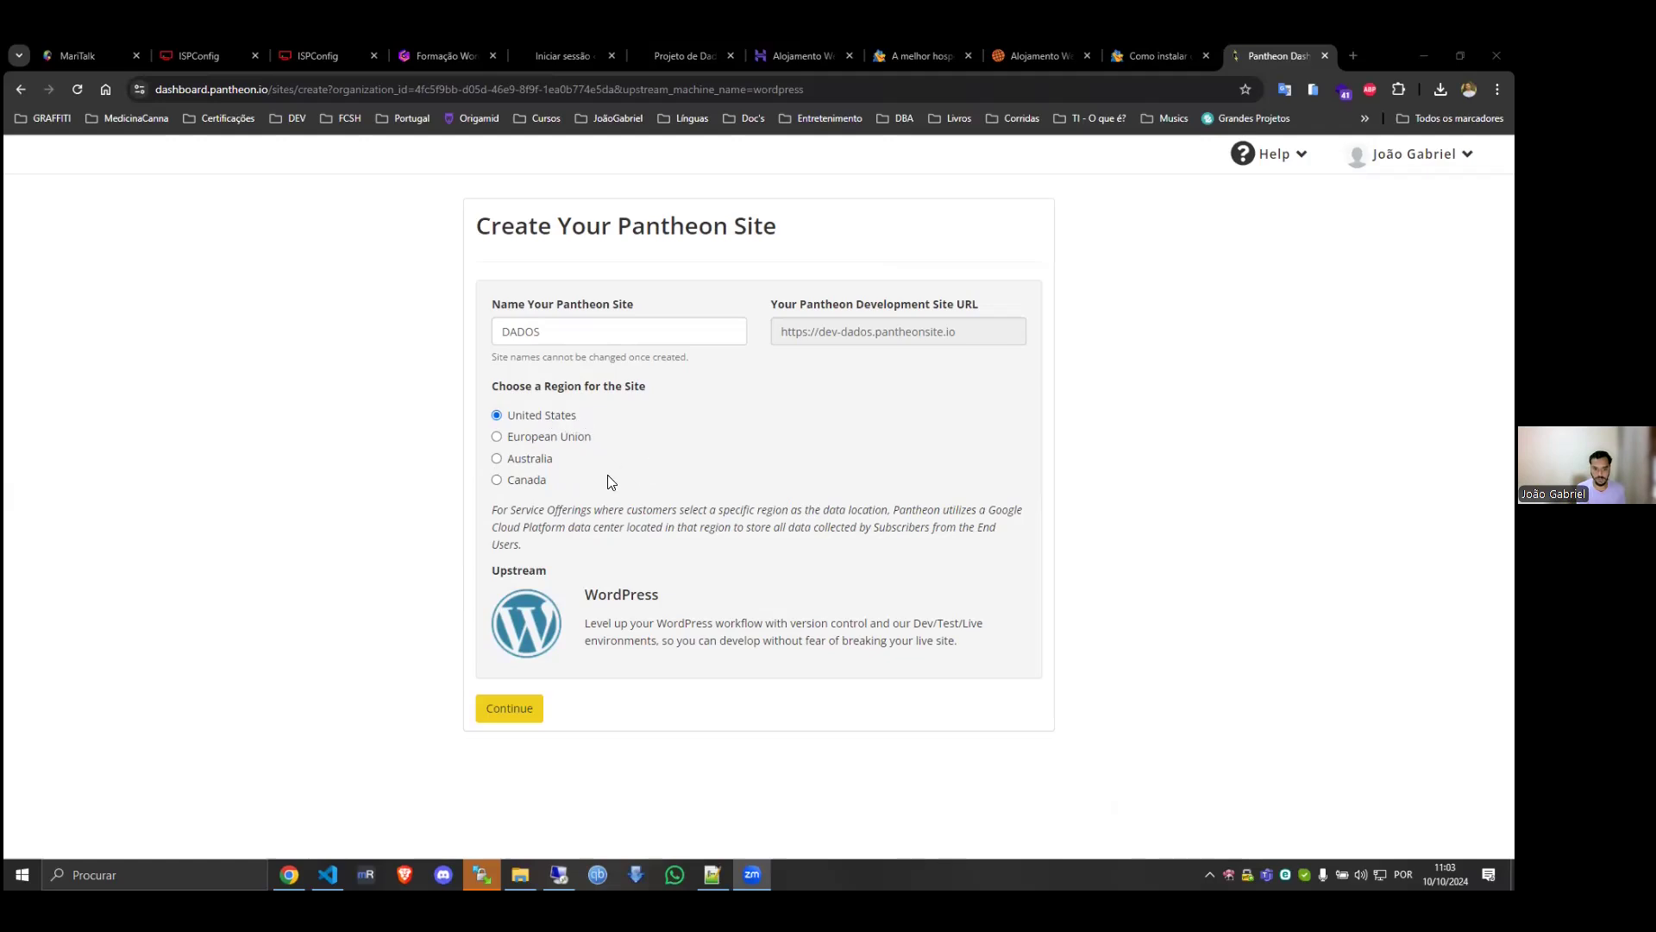
left_click(498, 437)
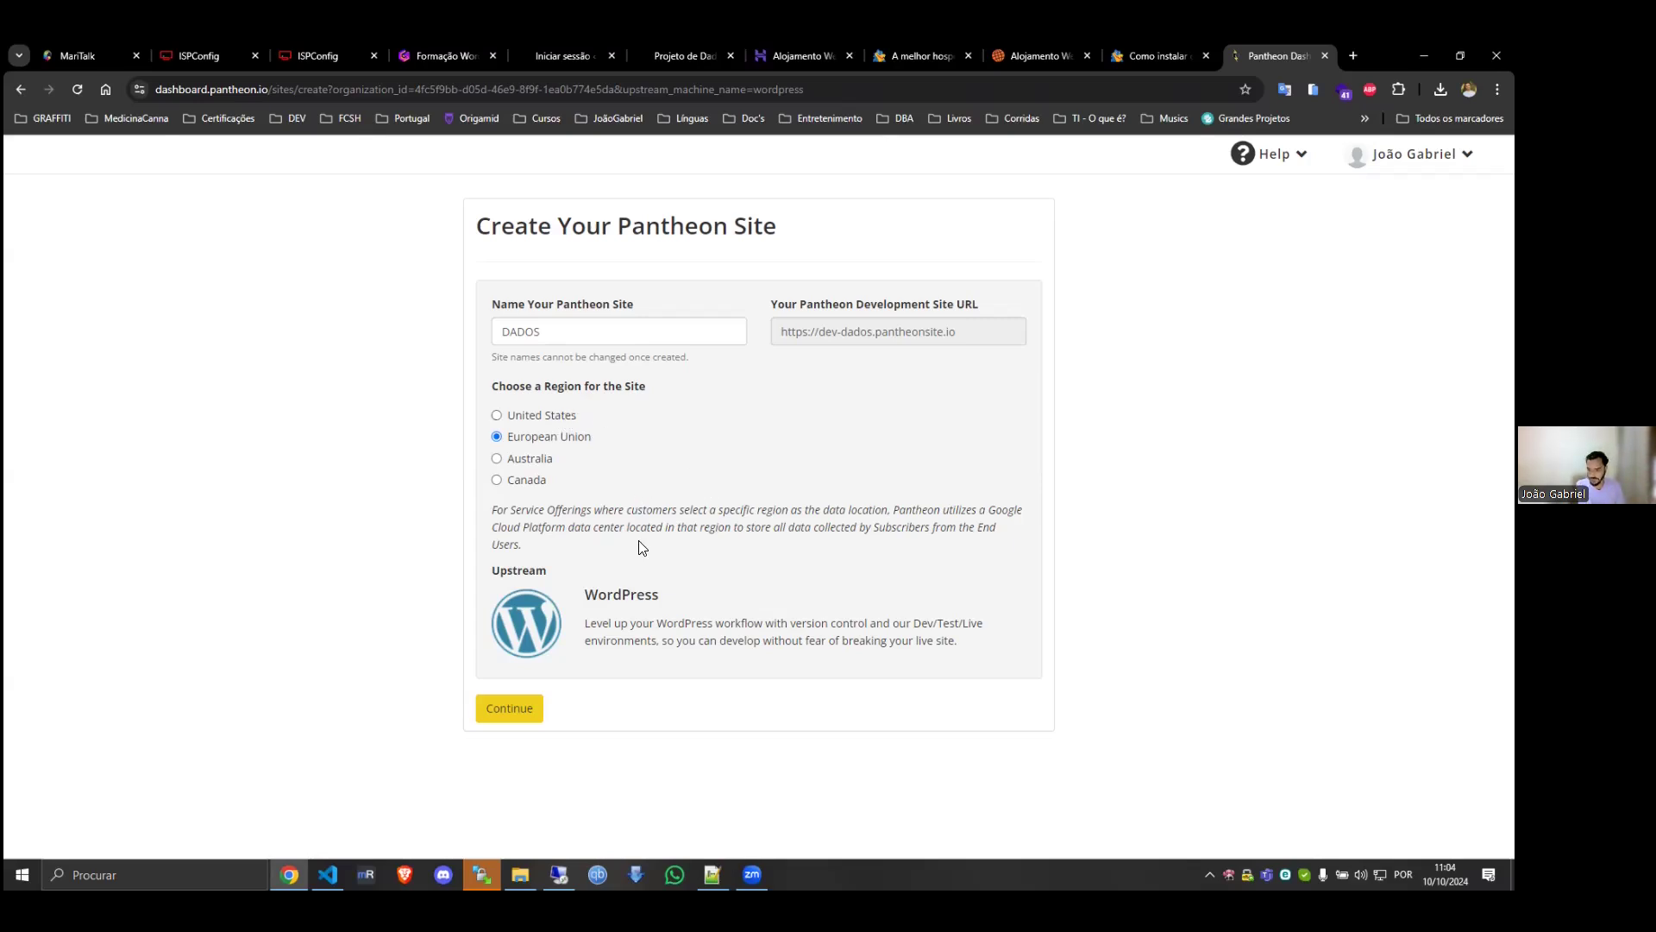
Step: Change the rejected name DADOS to DADOS2478 and resubmit to start deploying WordPress
left_click(532, 711)
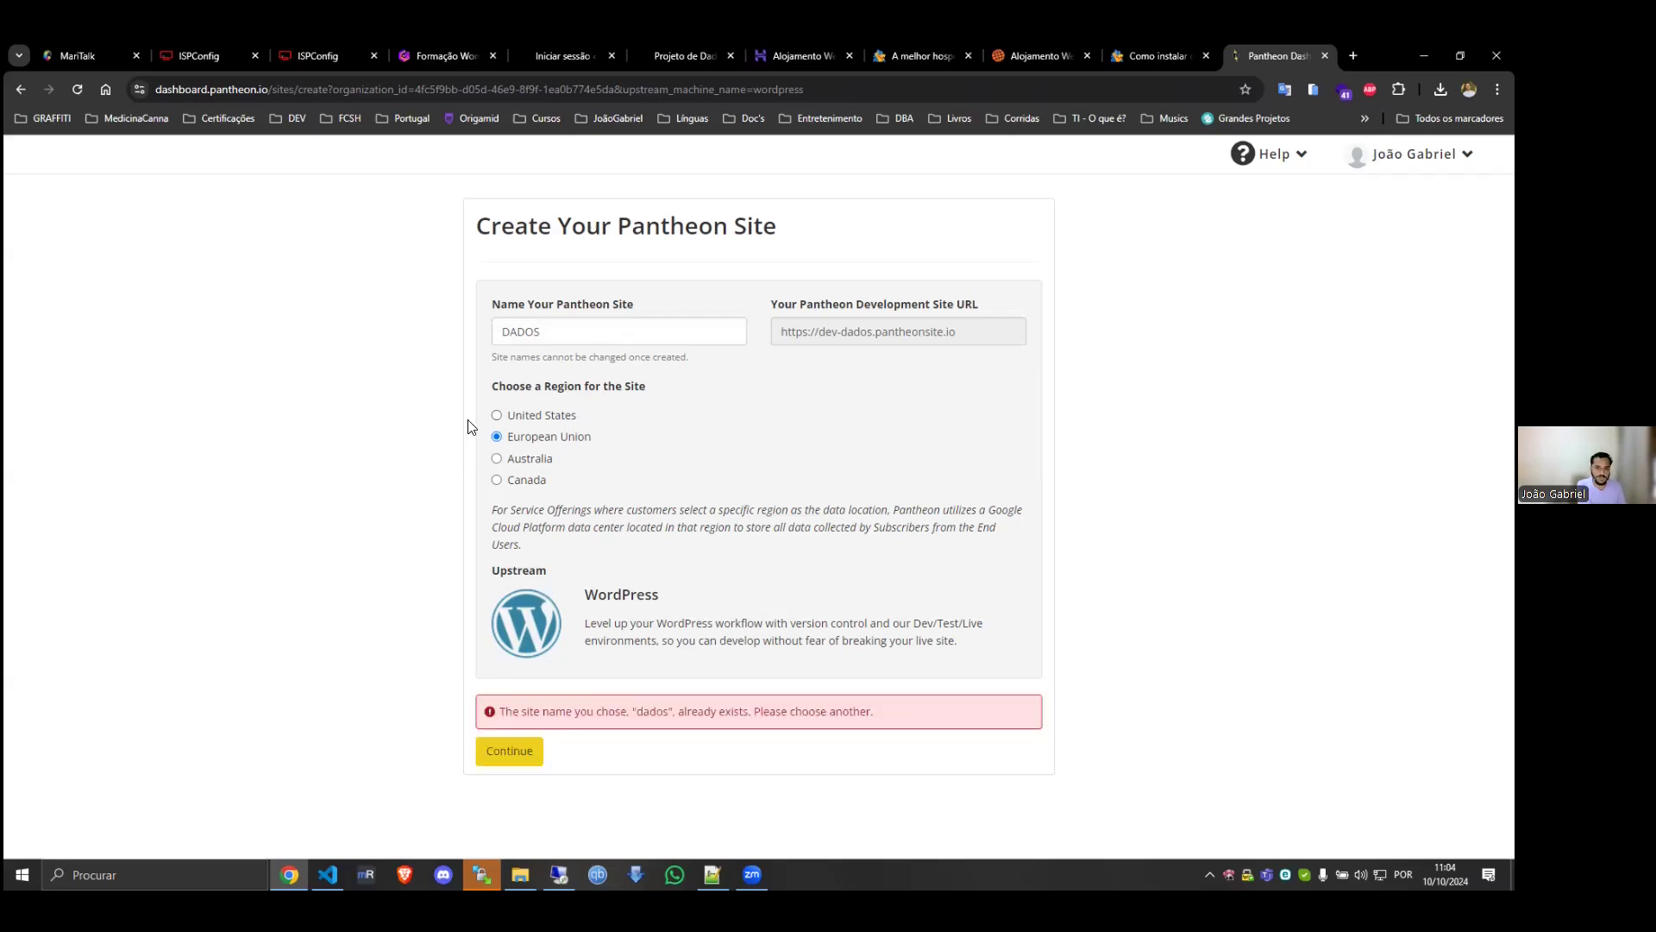
left_click(534, 333)
type("2478")
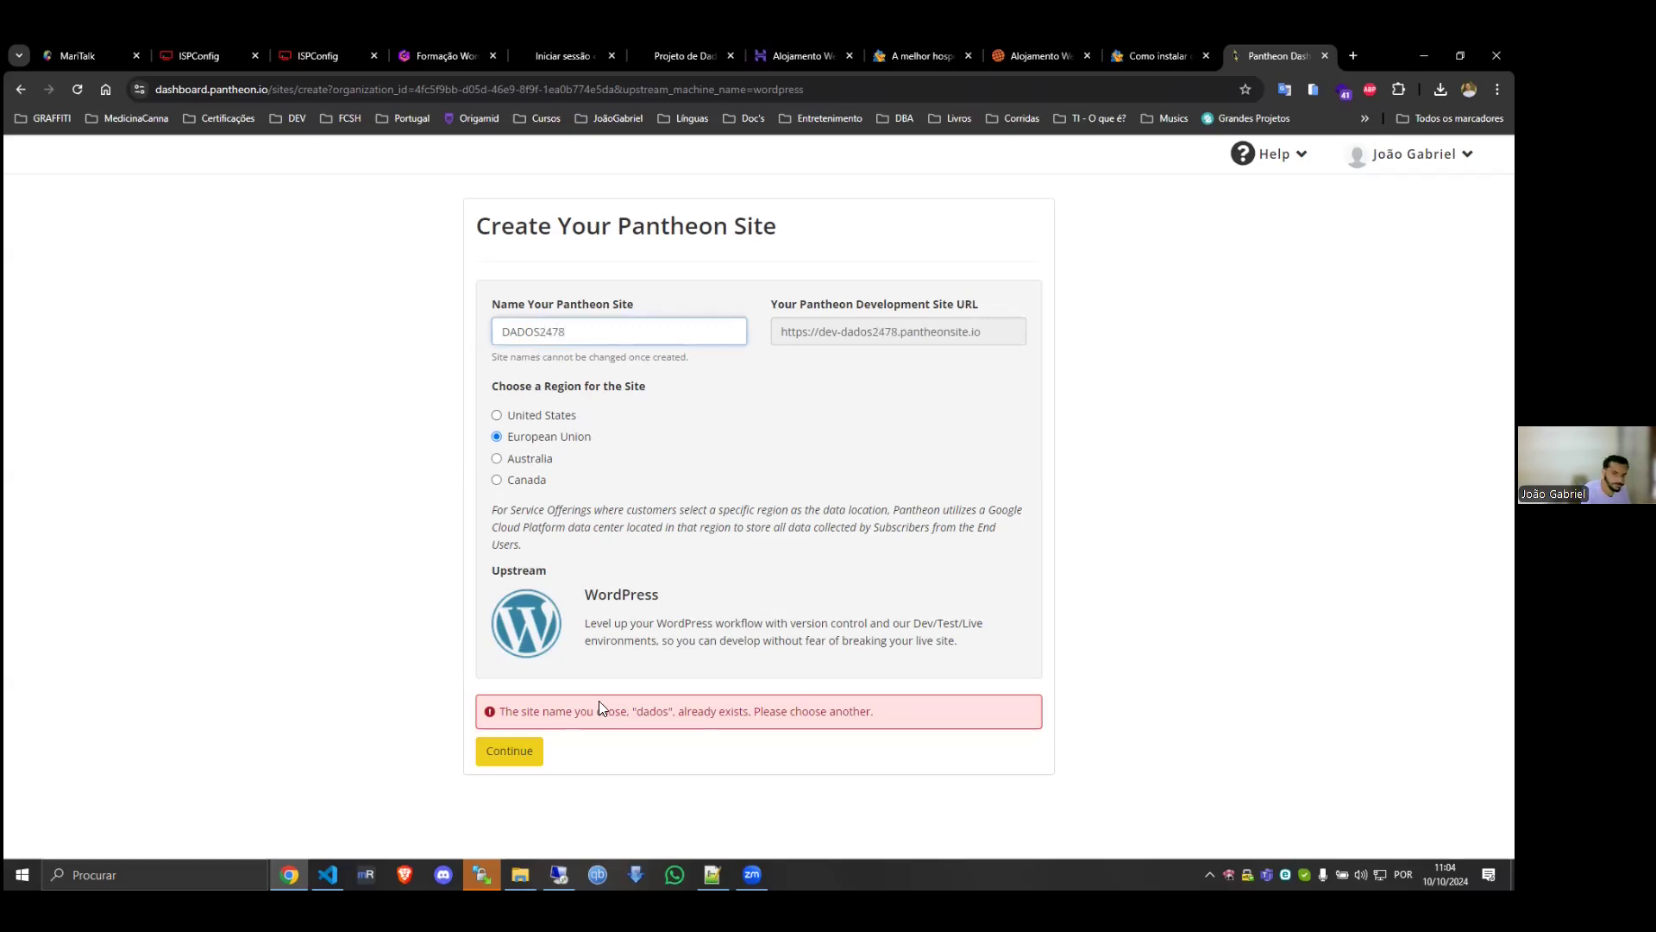
left_click(531, 750)
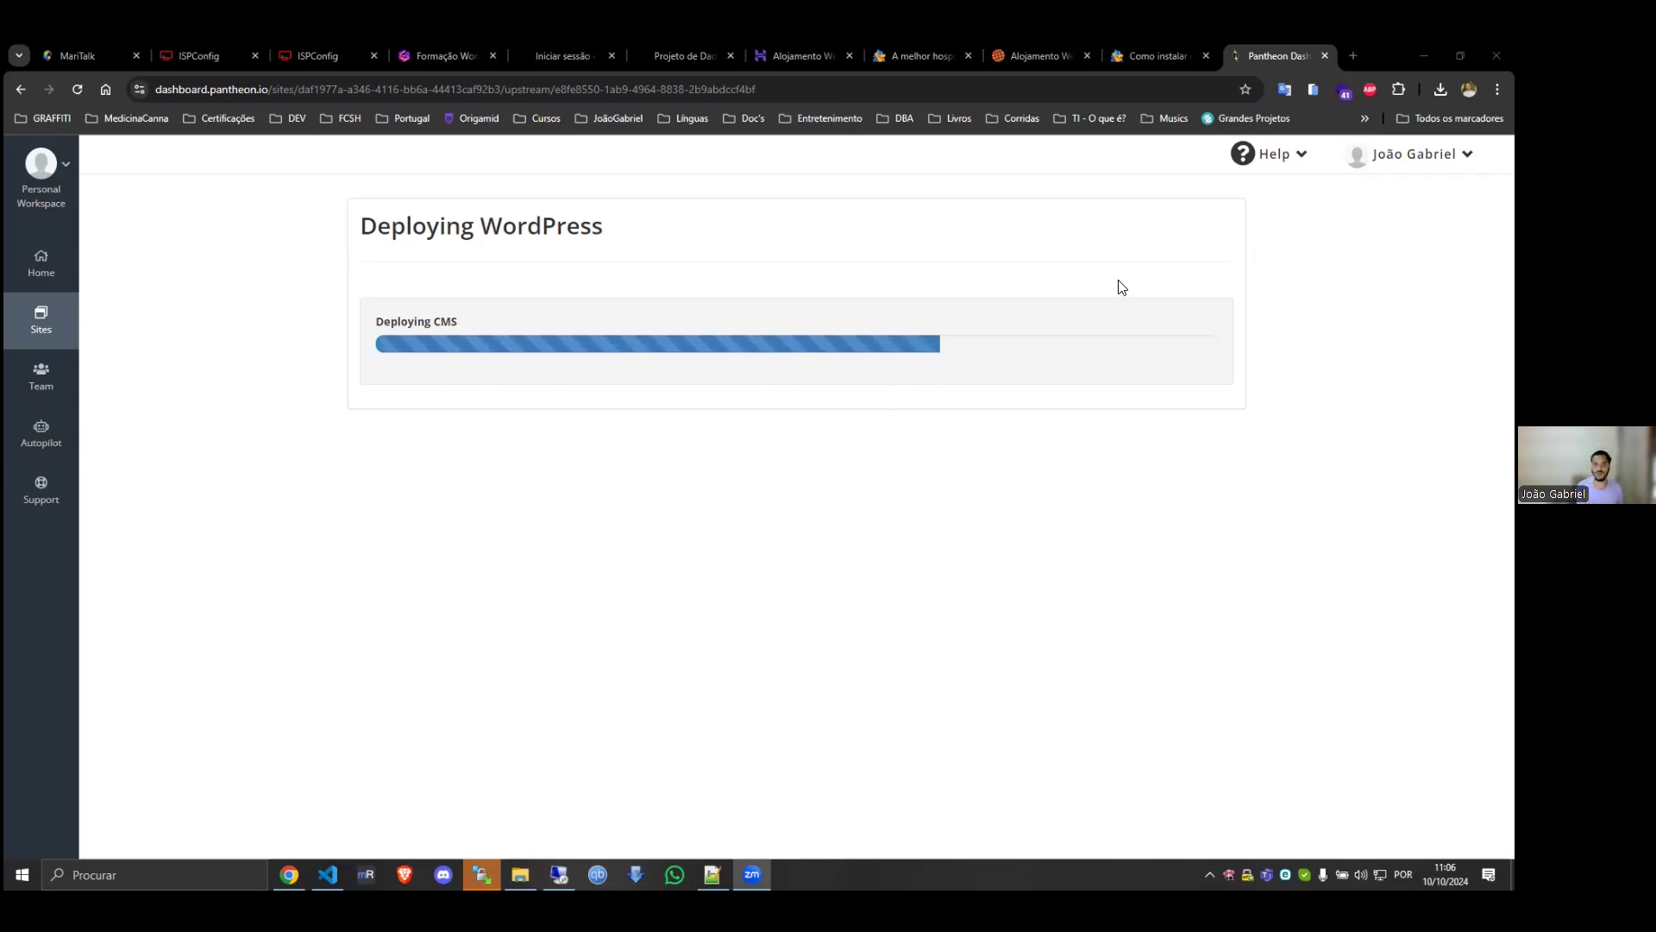
Step: Search Google for the WampServer download in a new tab
left_click(1353, 55)
type("dOWN")
key("Escape")
type("dow")
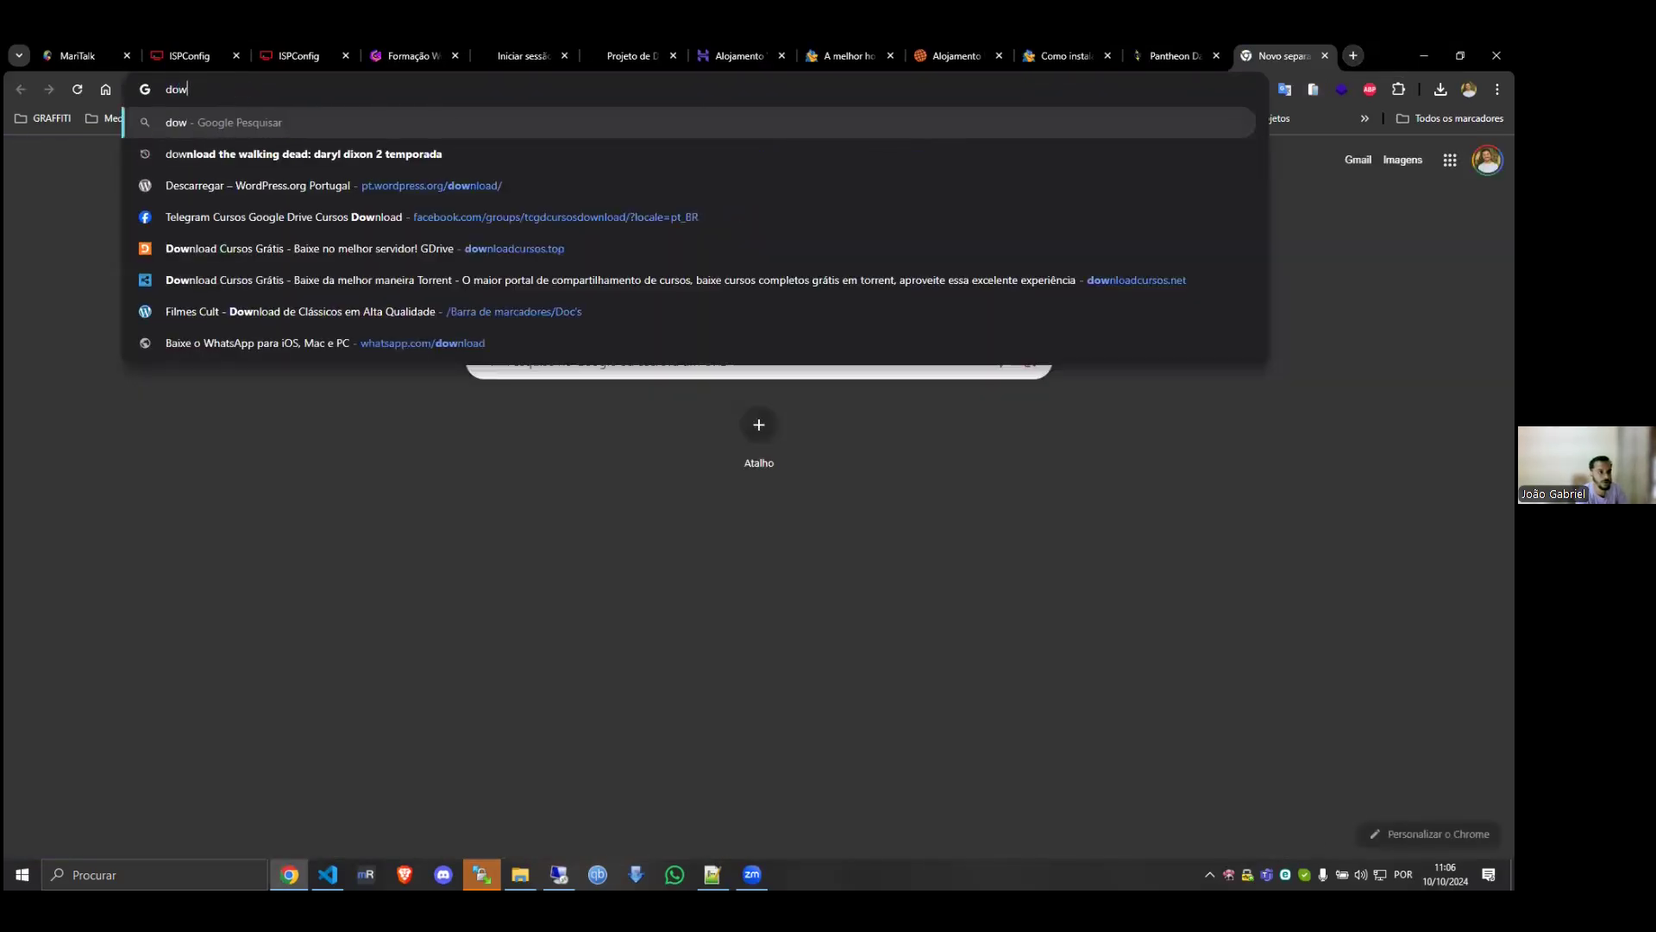
type("loa wampserve")
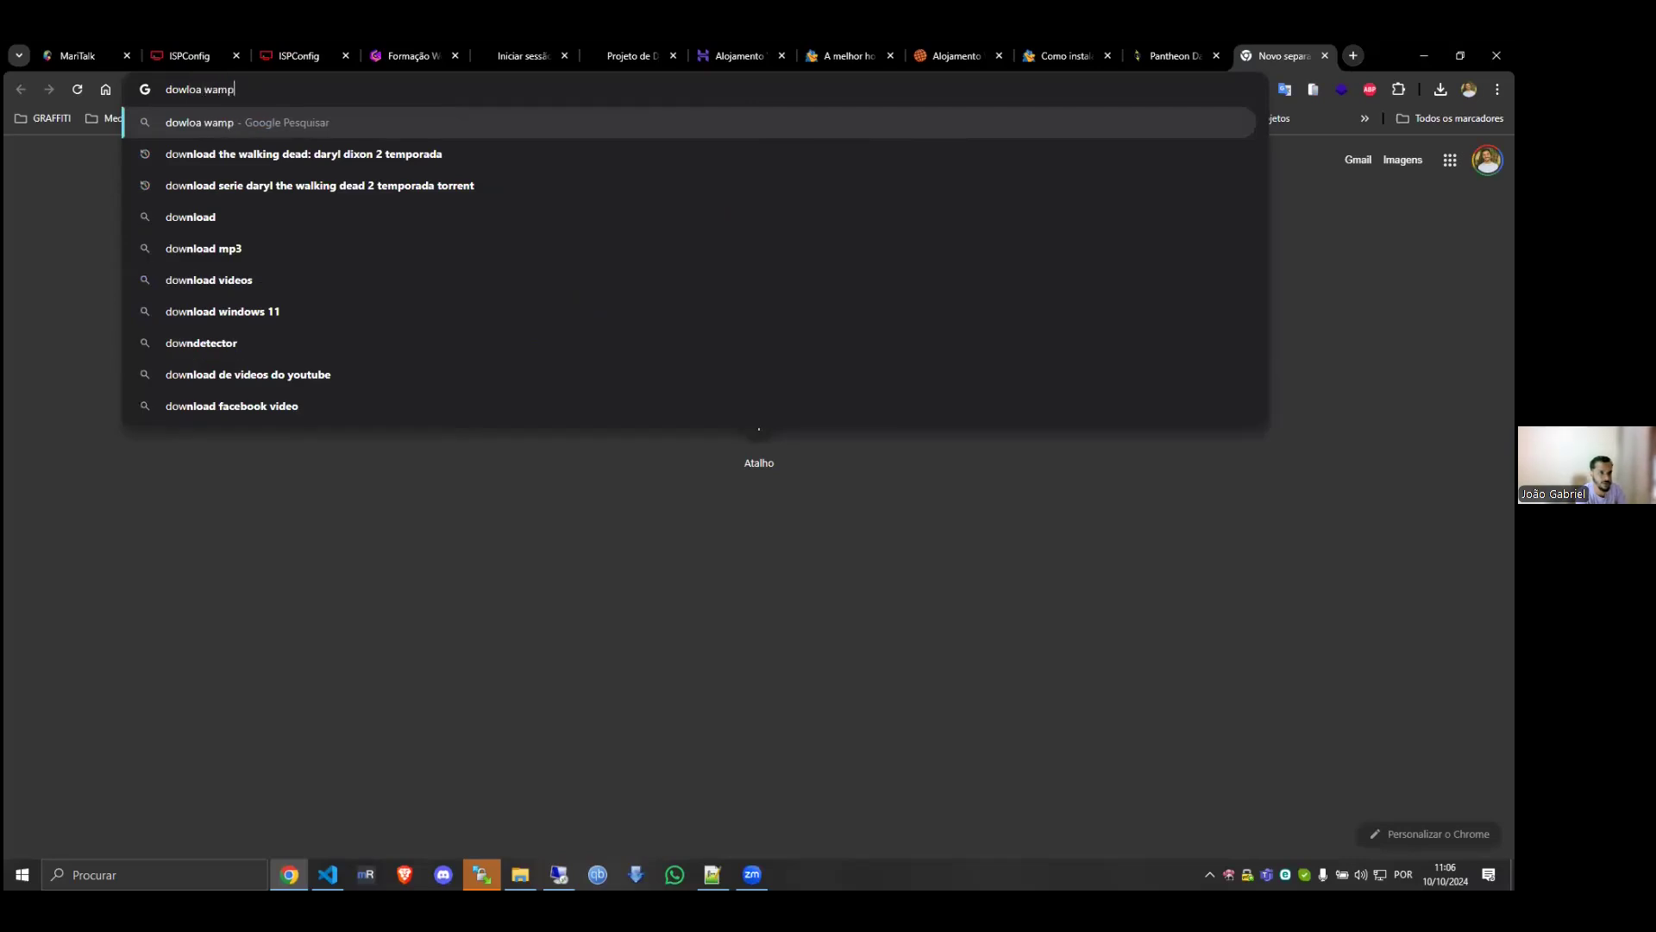
key("Return")
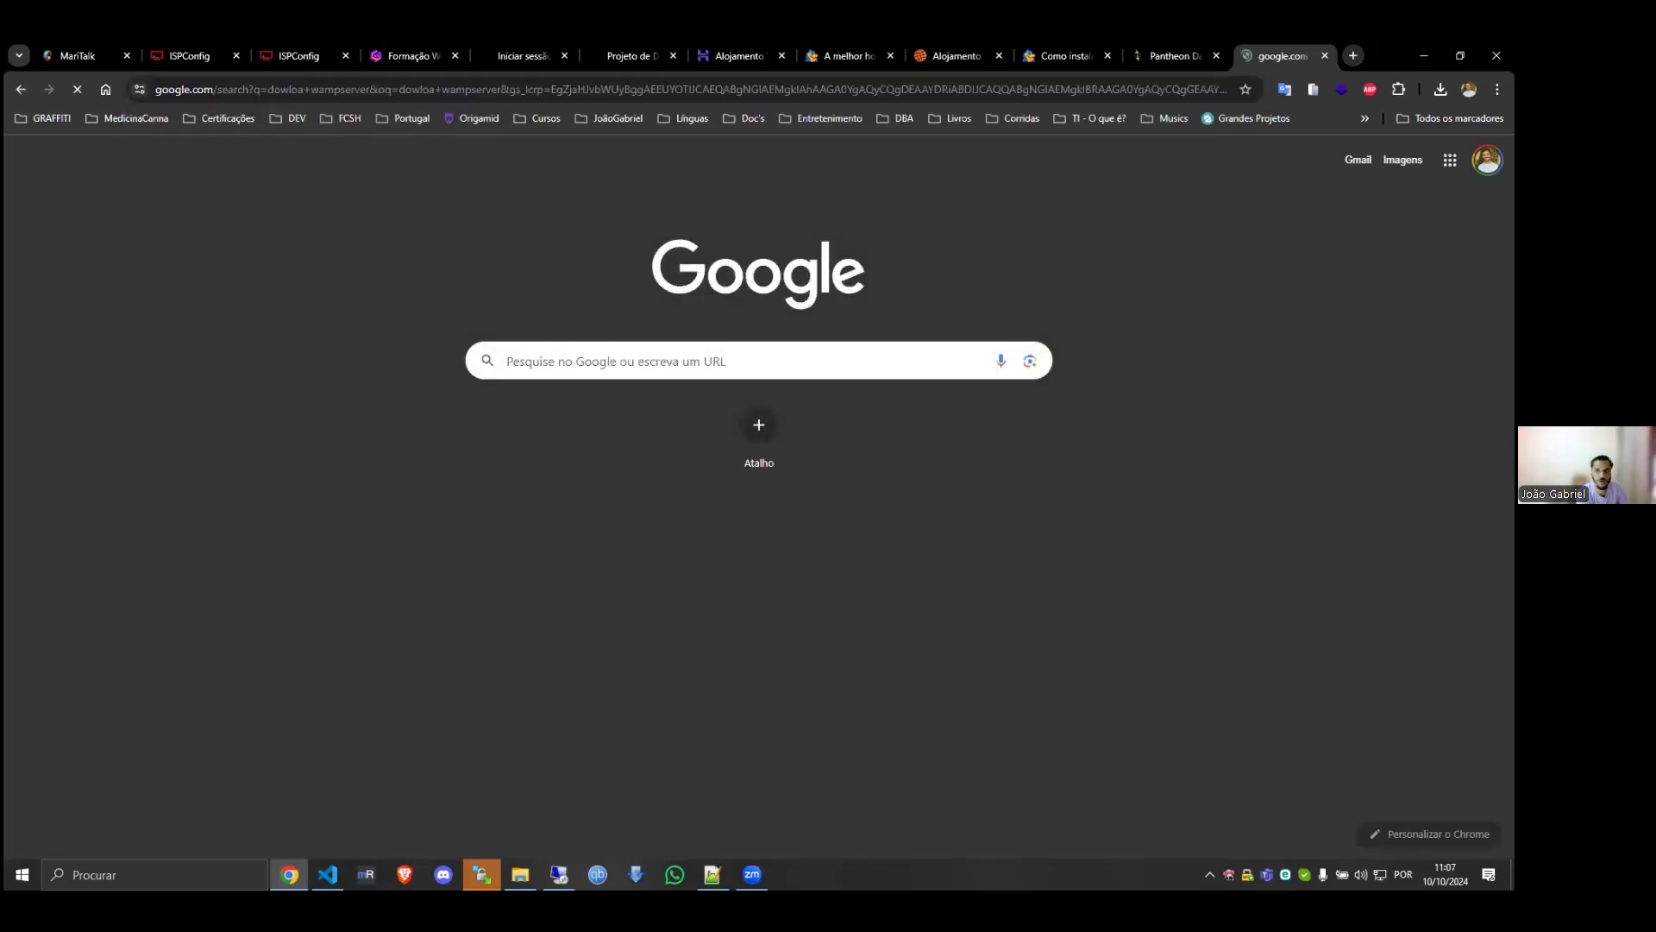
Step: Search Google for 'download xamp server' in another new tab
left_click(1353, 55)
type("dow")
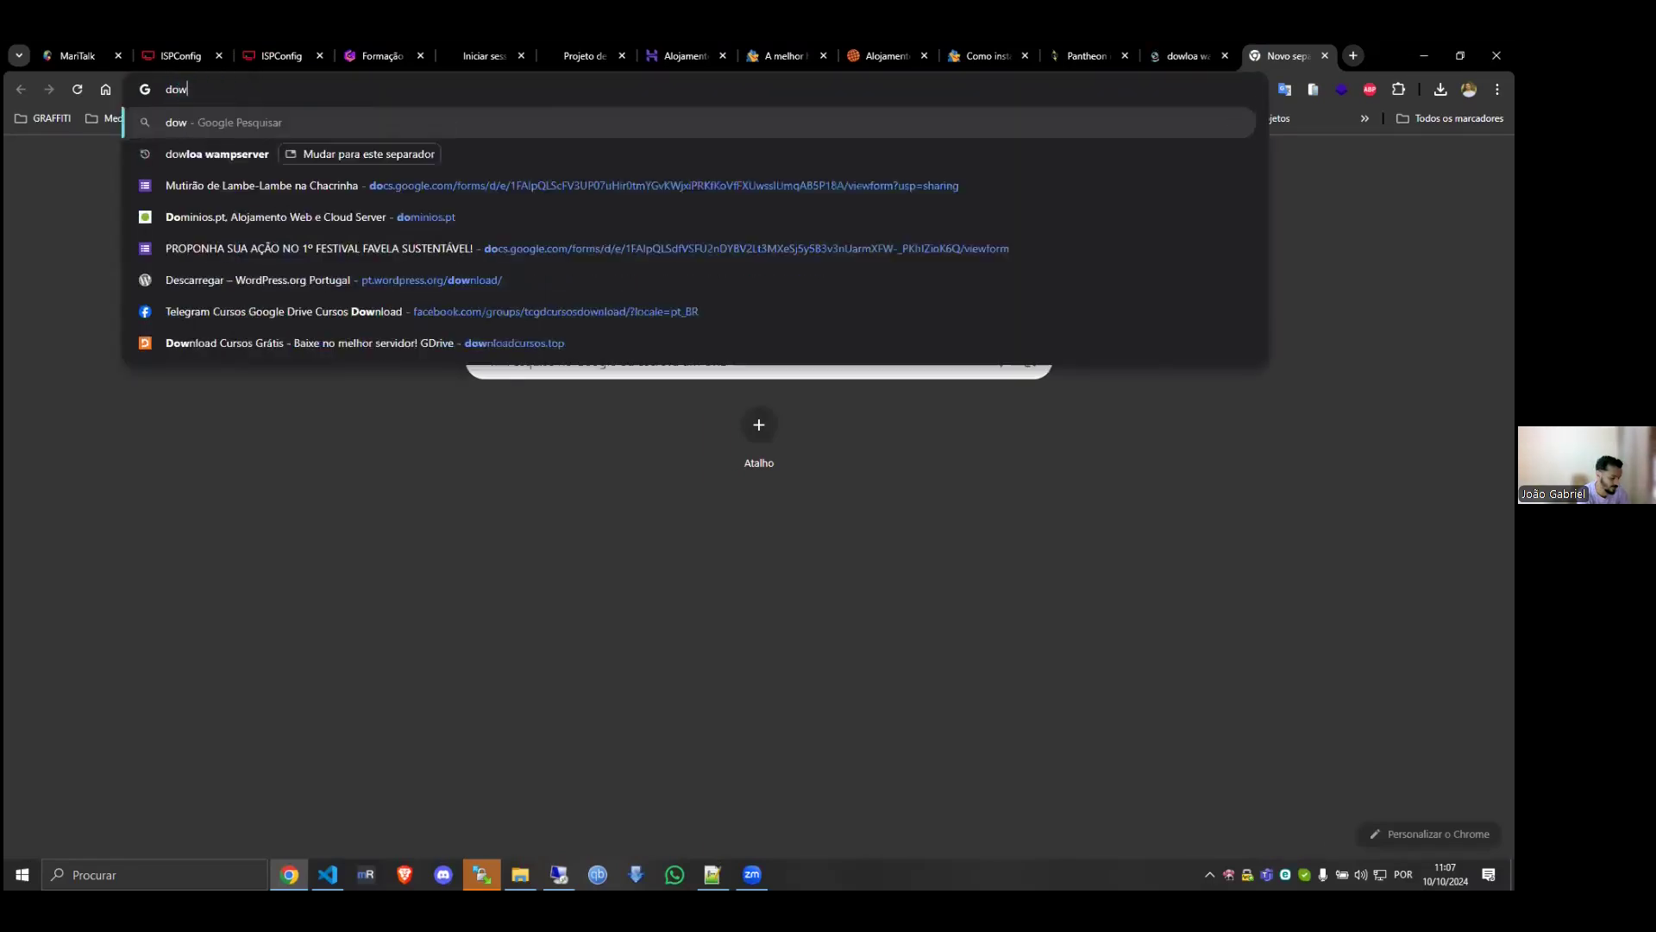
type("nload cam")
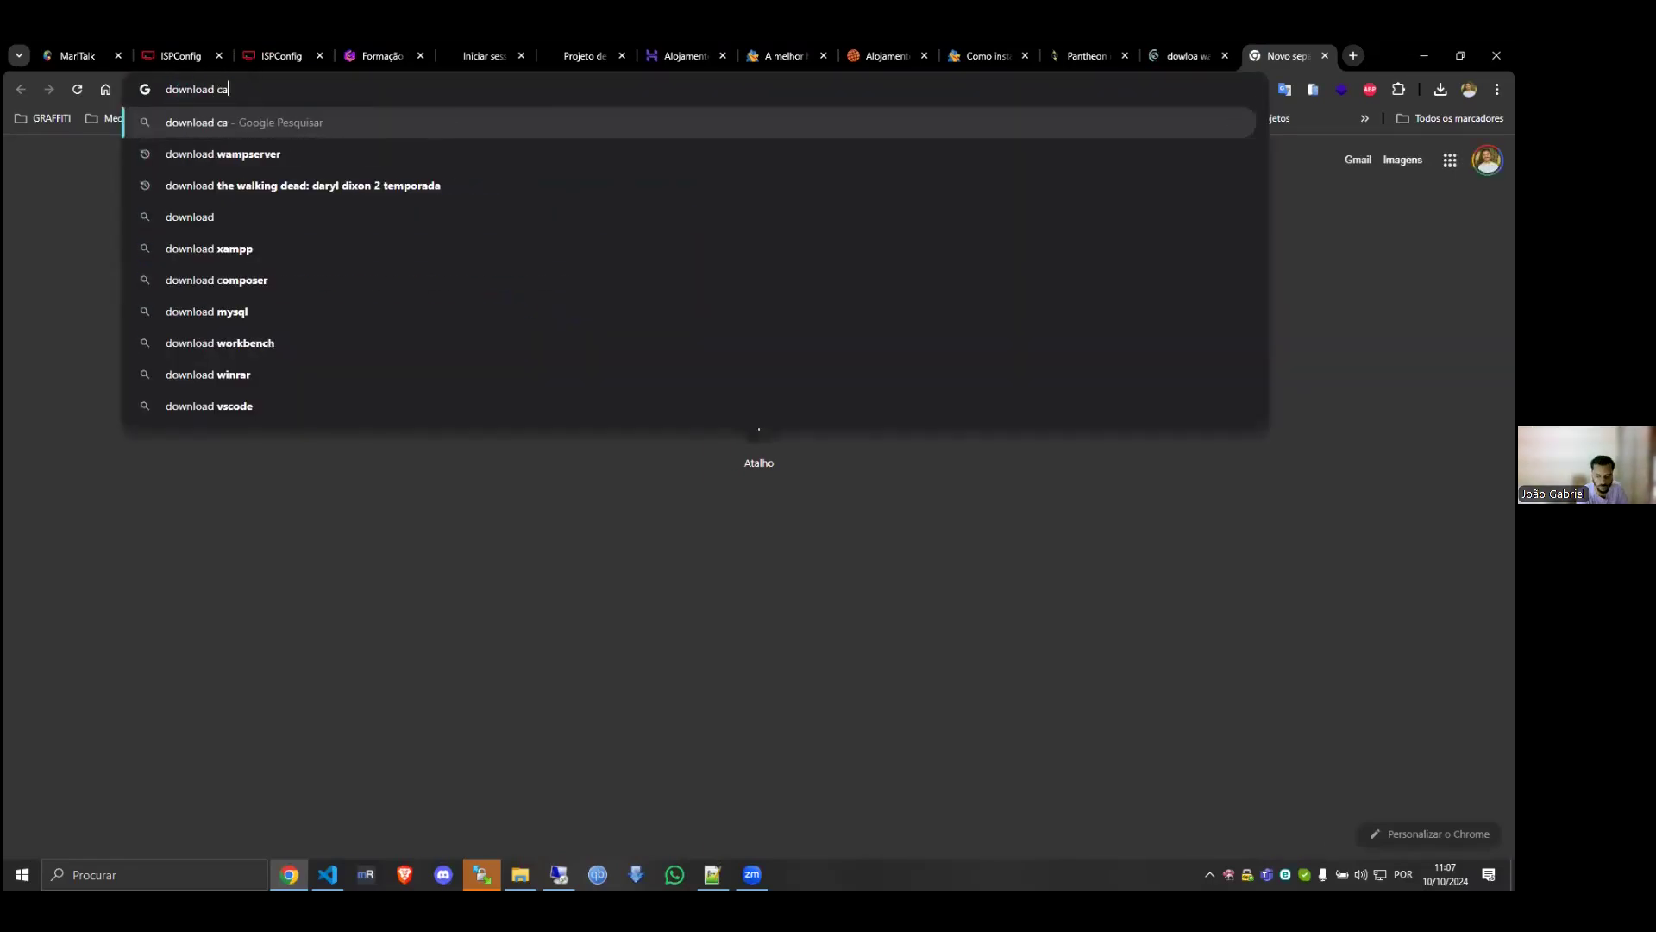
key("BackSpace")
key("BackSpace")
key("BackSpace")
type("xamps")
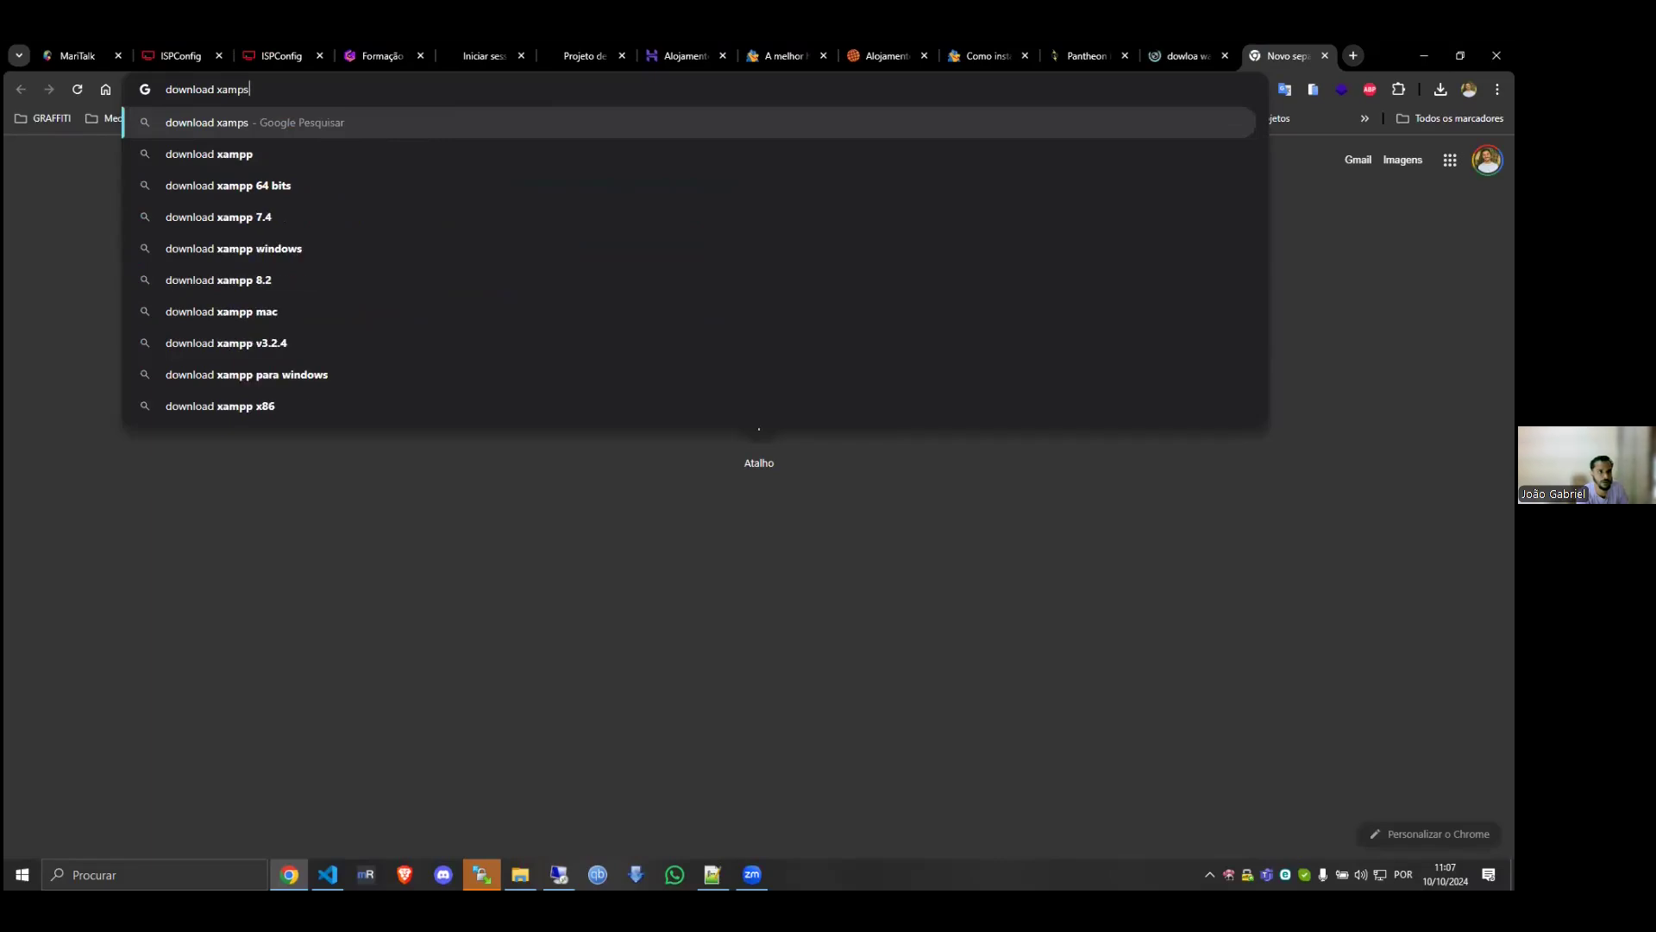
key("BackSpace")
type("serv")
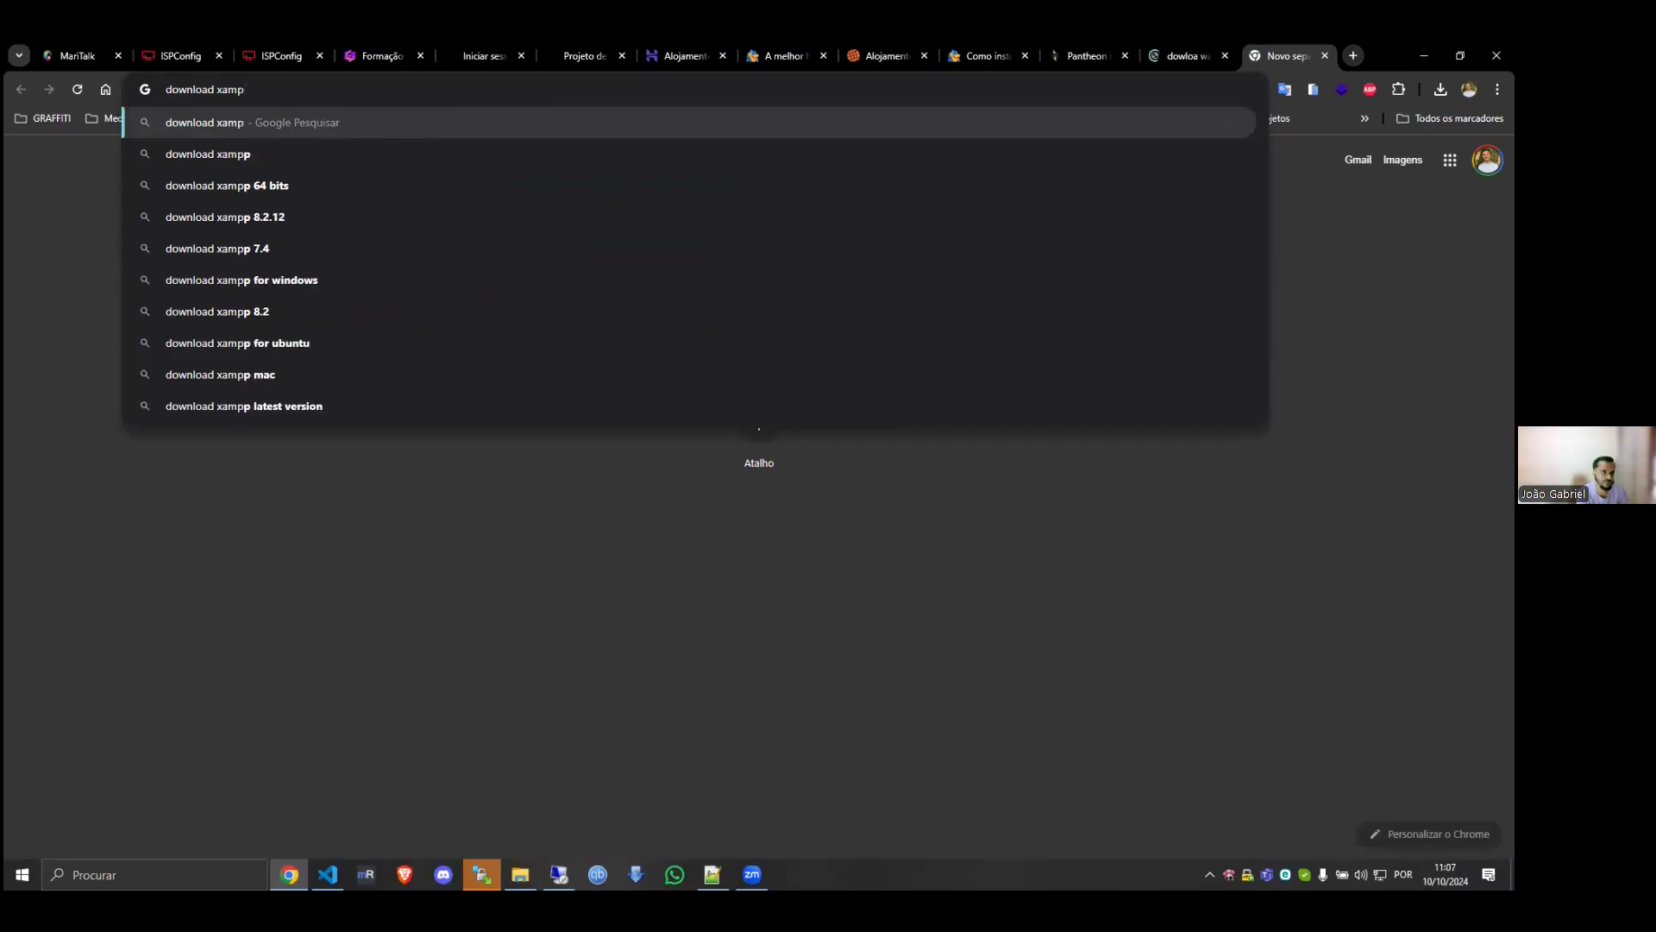
type("er")
key("Return")
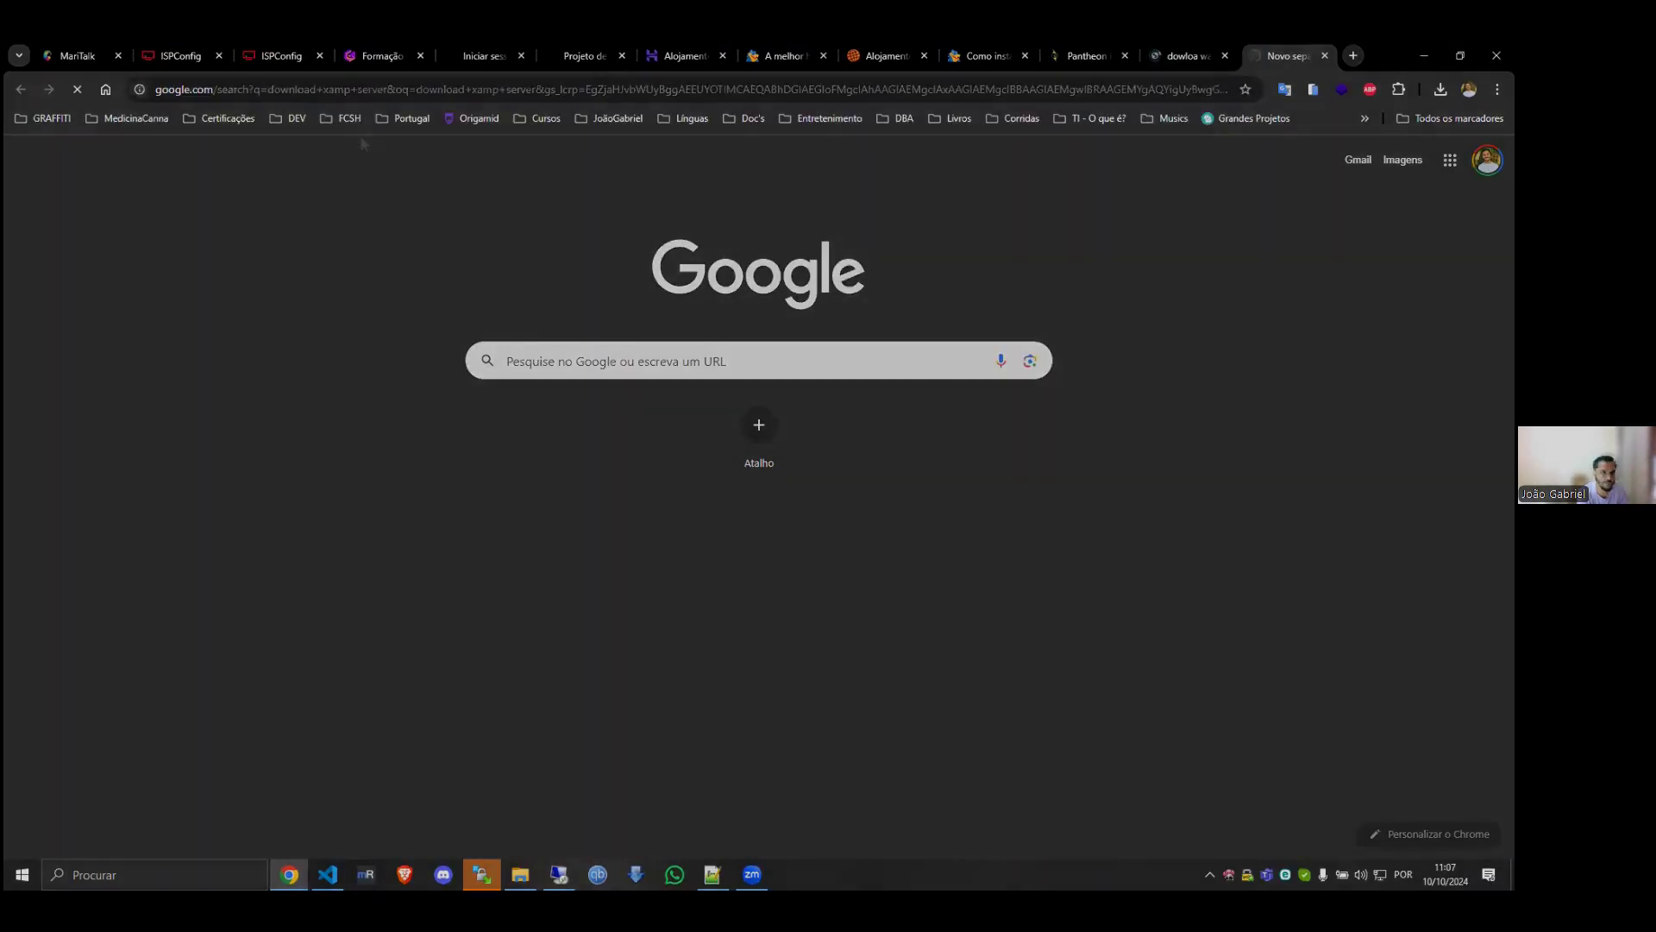
type("download")
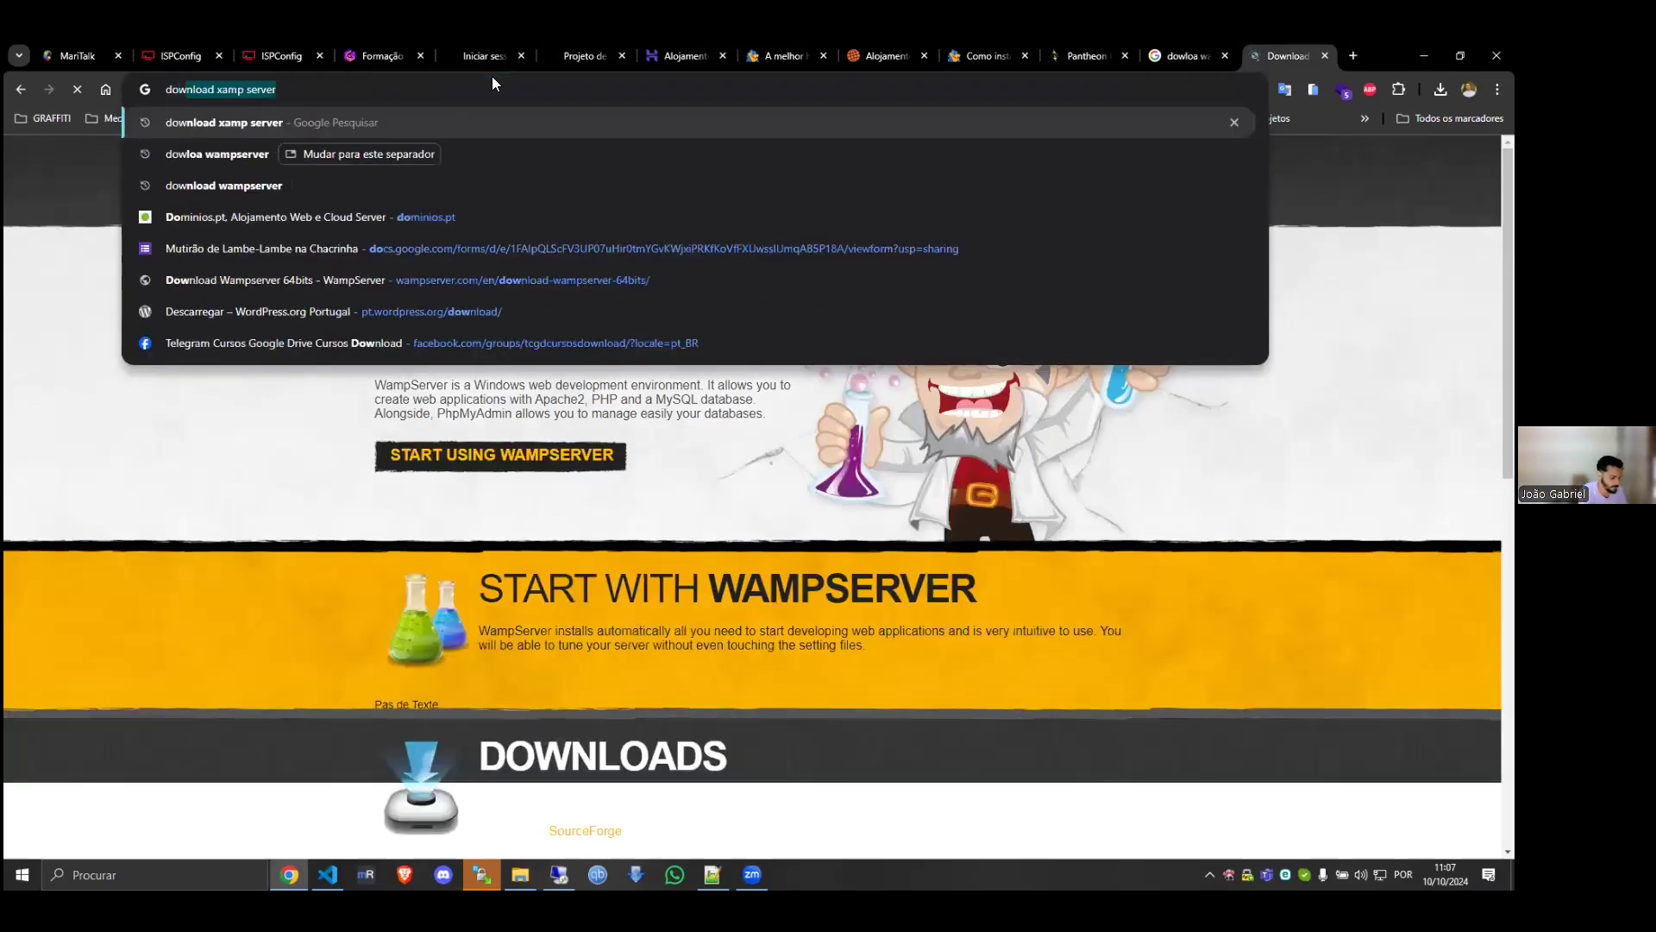
type(" xa")
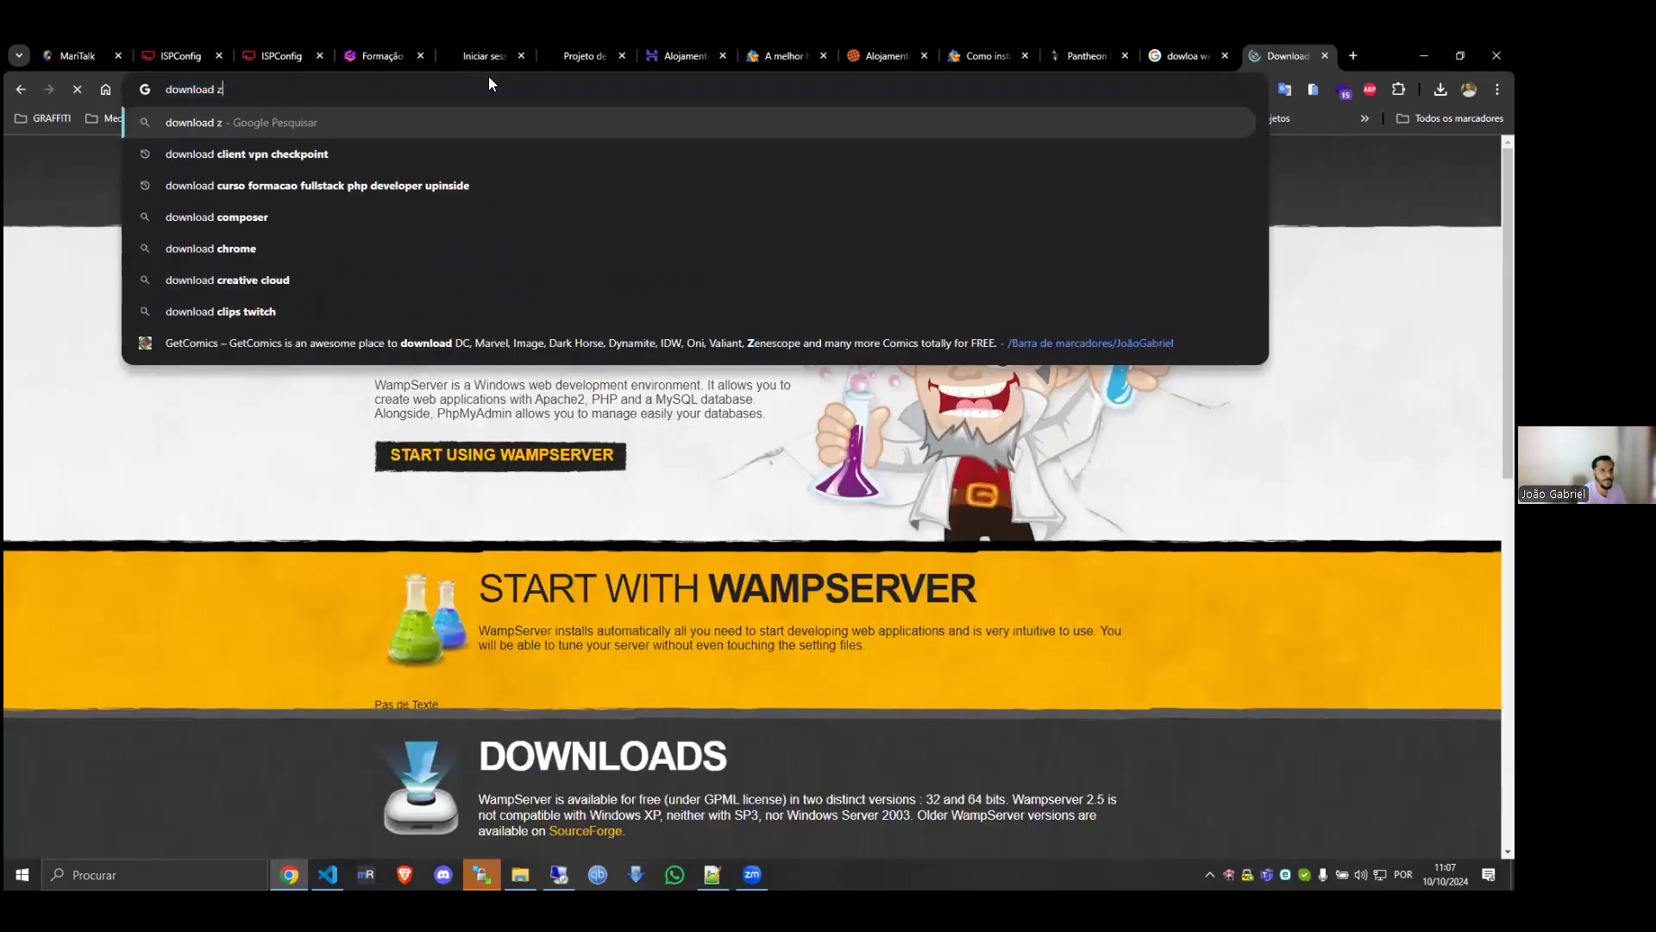
type("mp")
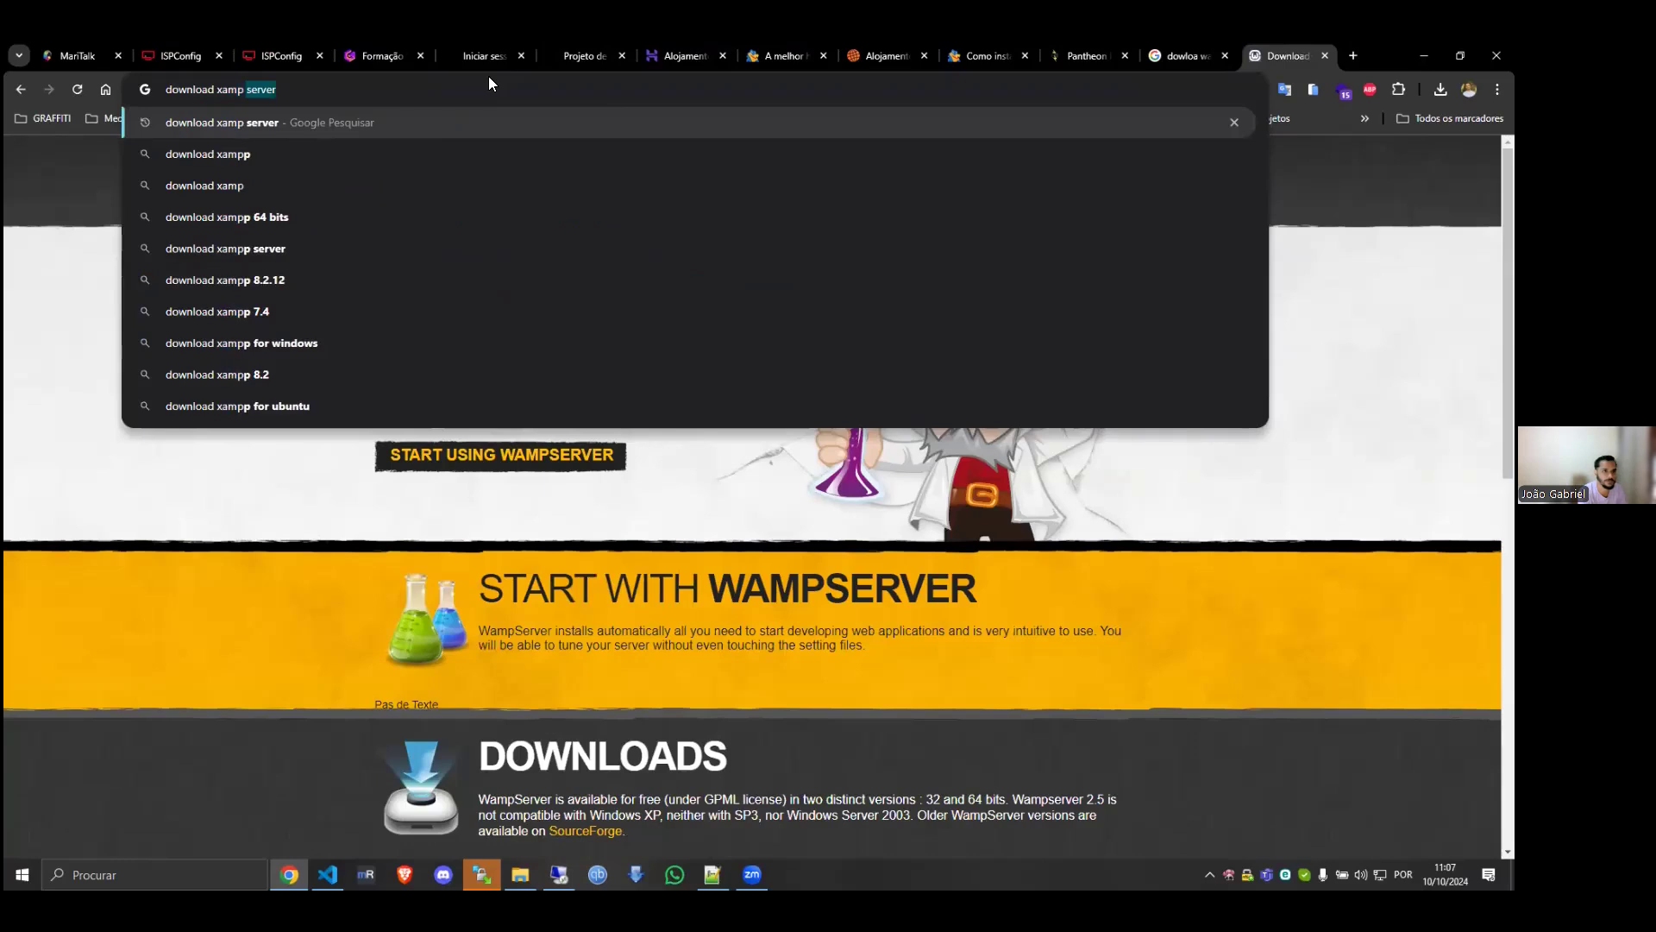
key("Return")
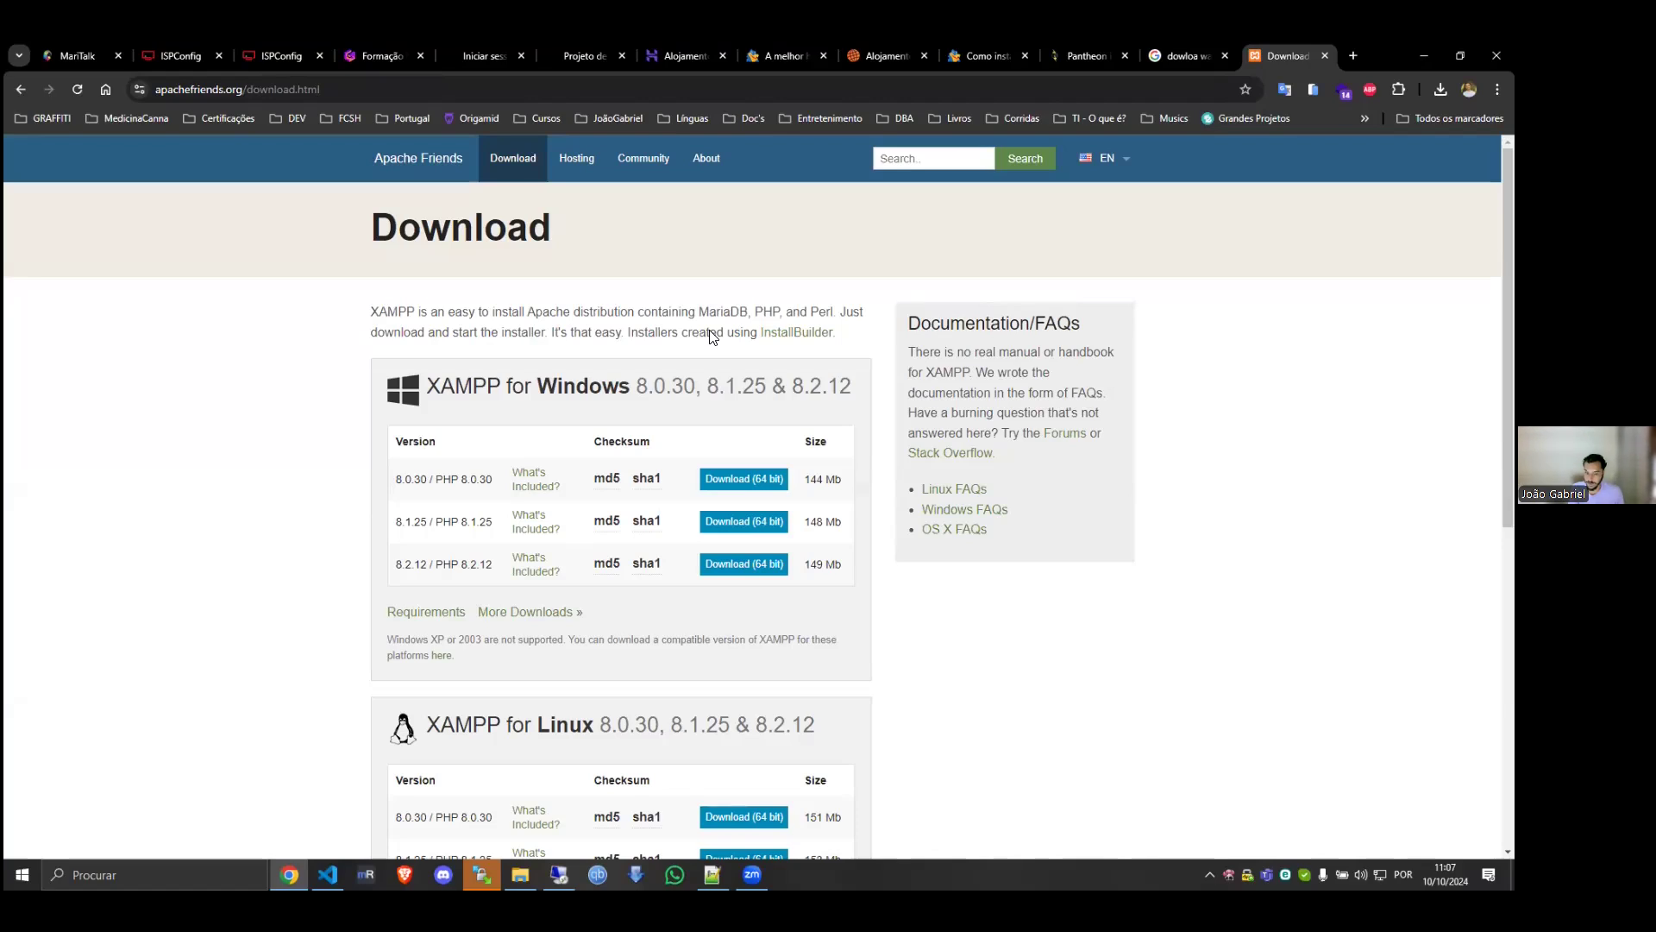
Step: Scroll the XAMPP download page listing Windows versions 8.0.30, 8.1.25 and 8.2.12
scroll(709, 329, "down", 5)
scroll(709, 330, "up", 5)
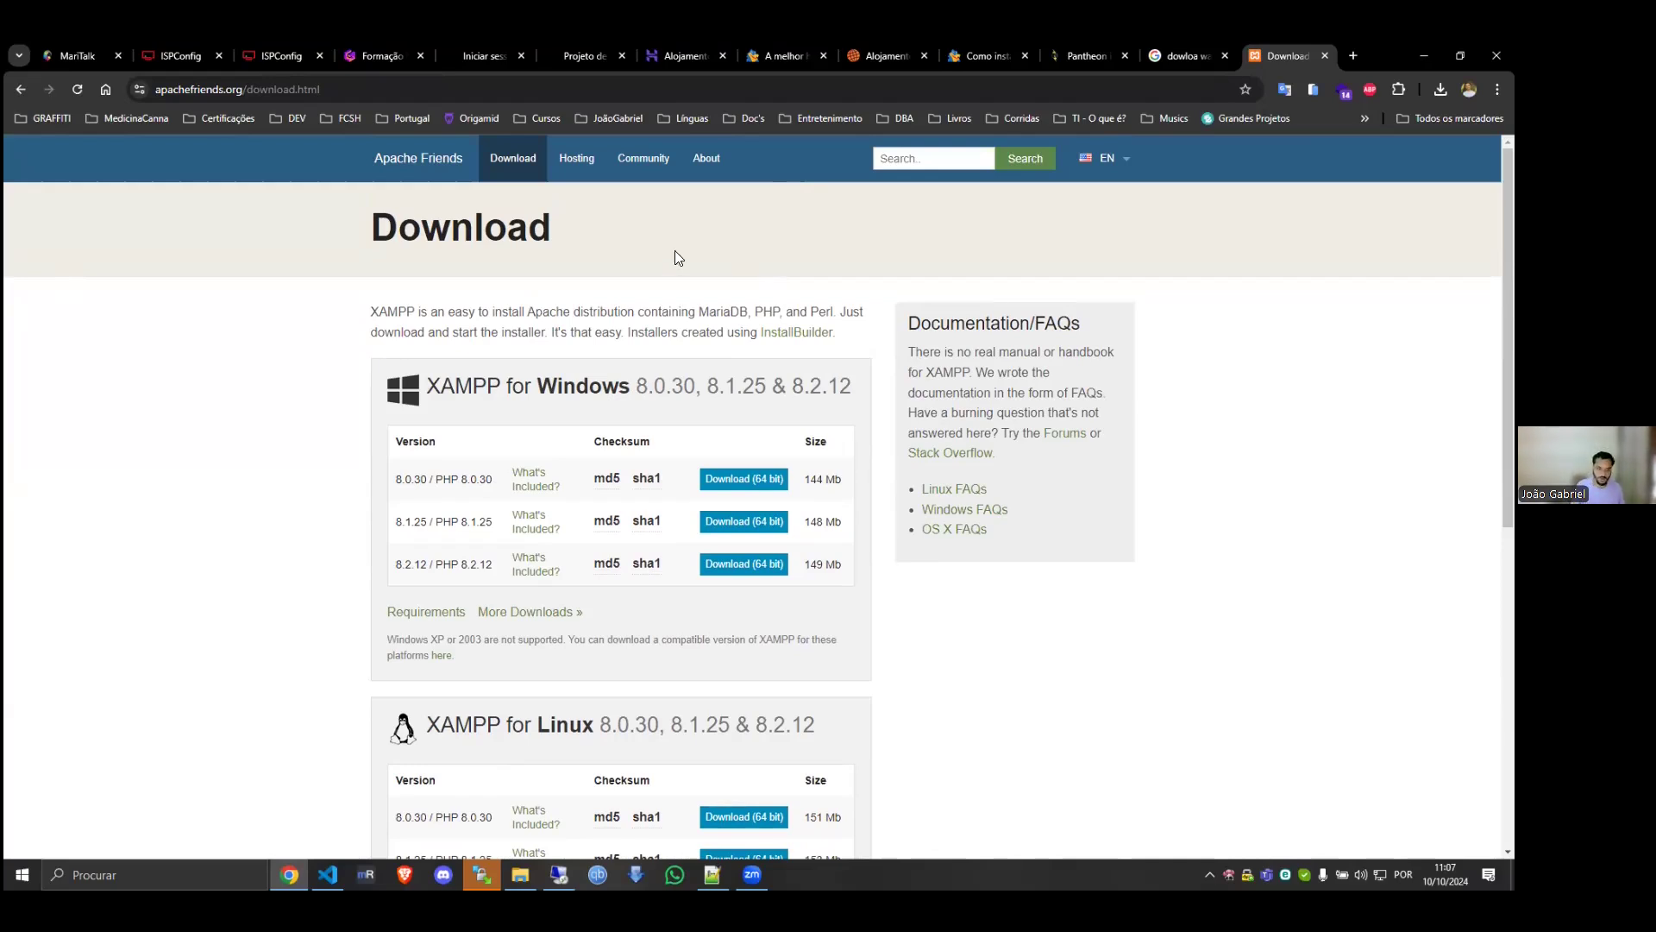
Step: Browse in File Explorer from This PC to the C:\wamp64\www folder
key("alt+Tab")
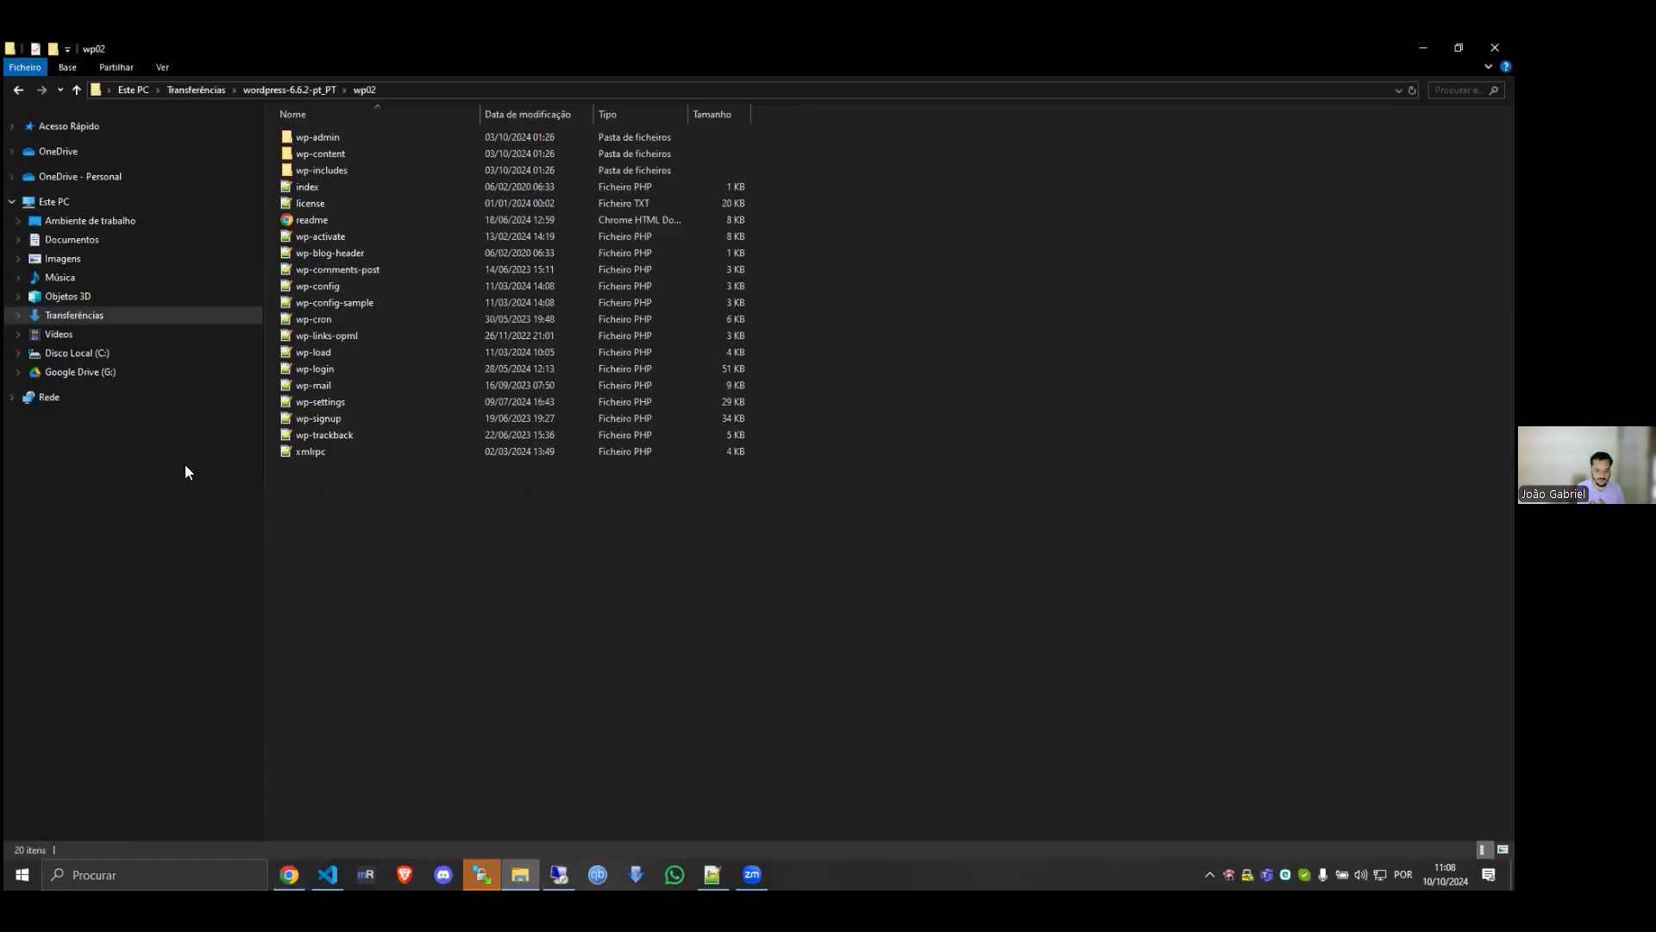
left_click(80, 205)
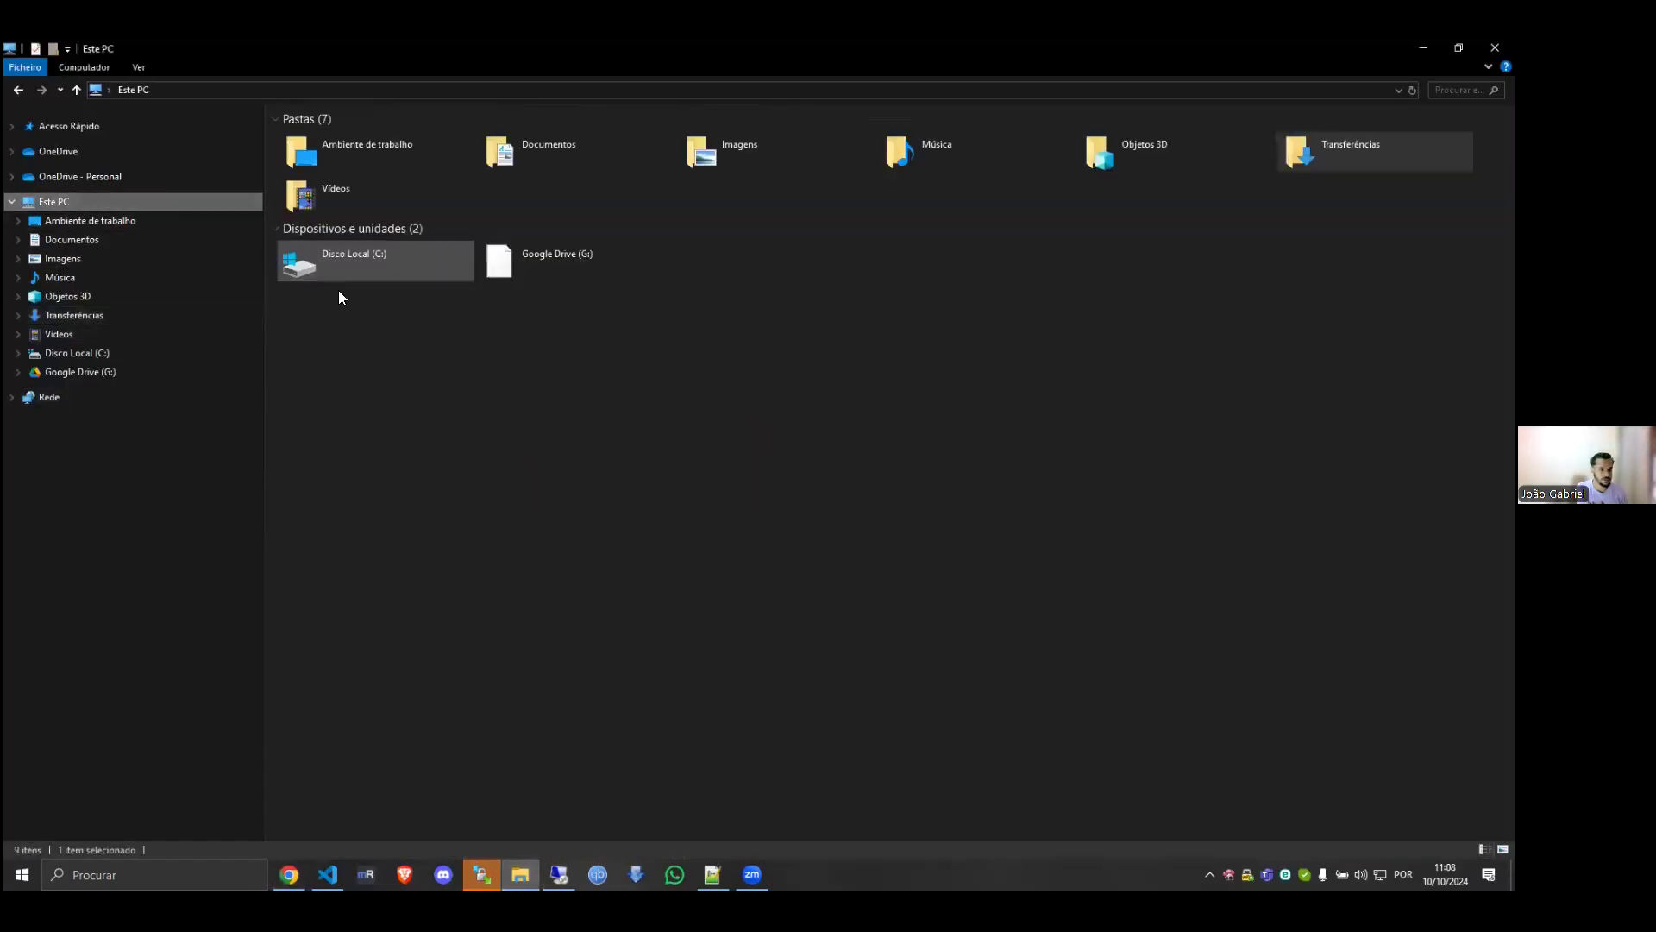
double_click(366, 262)
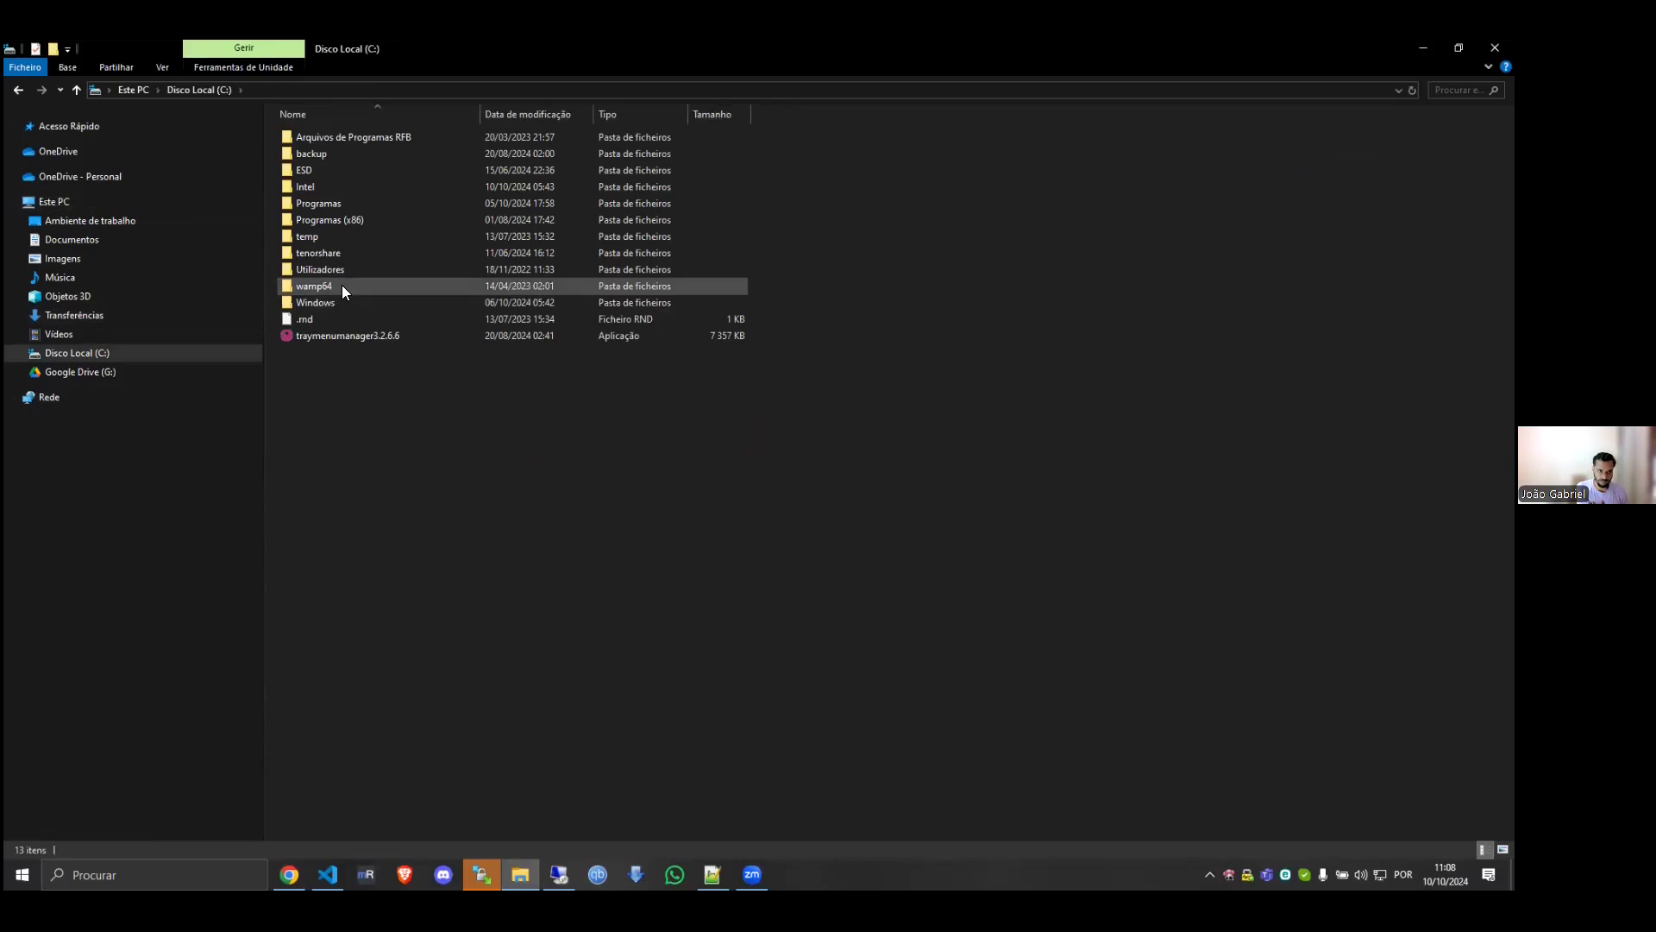
double_click(342, 284)
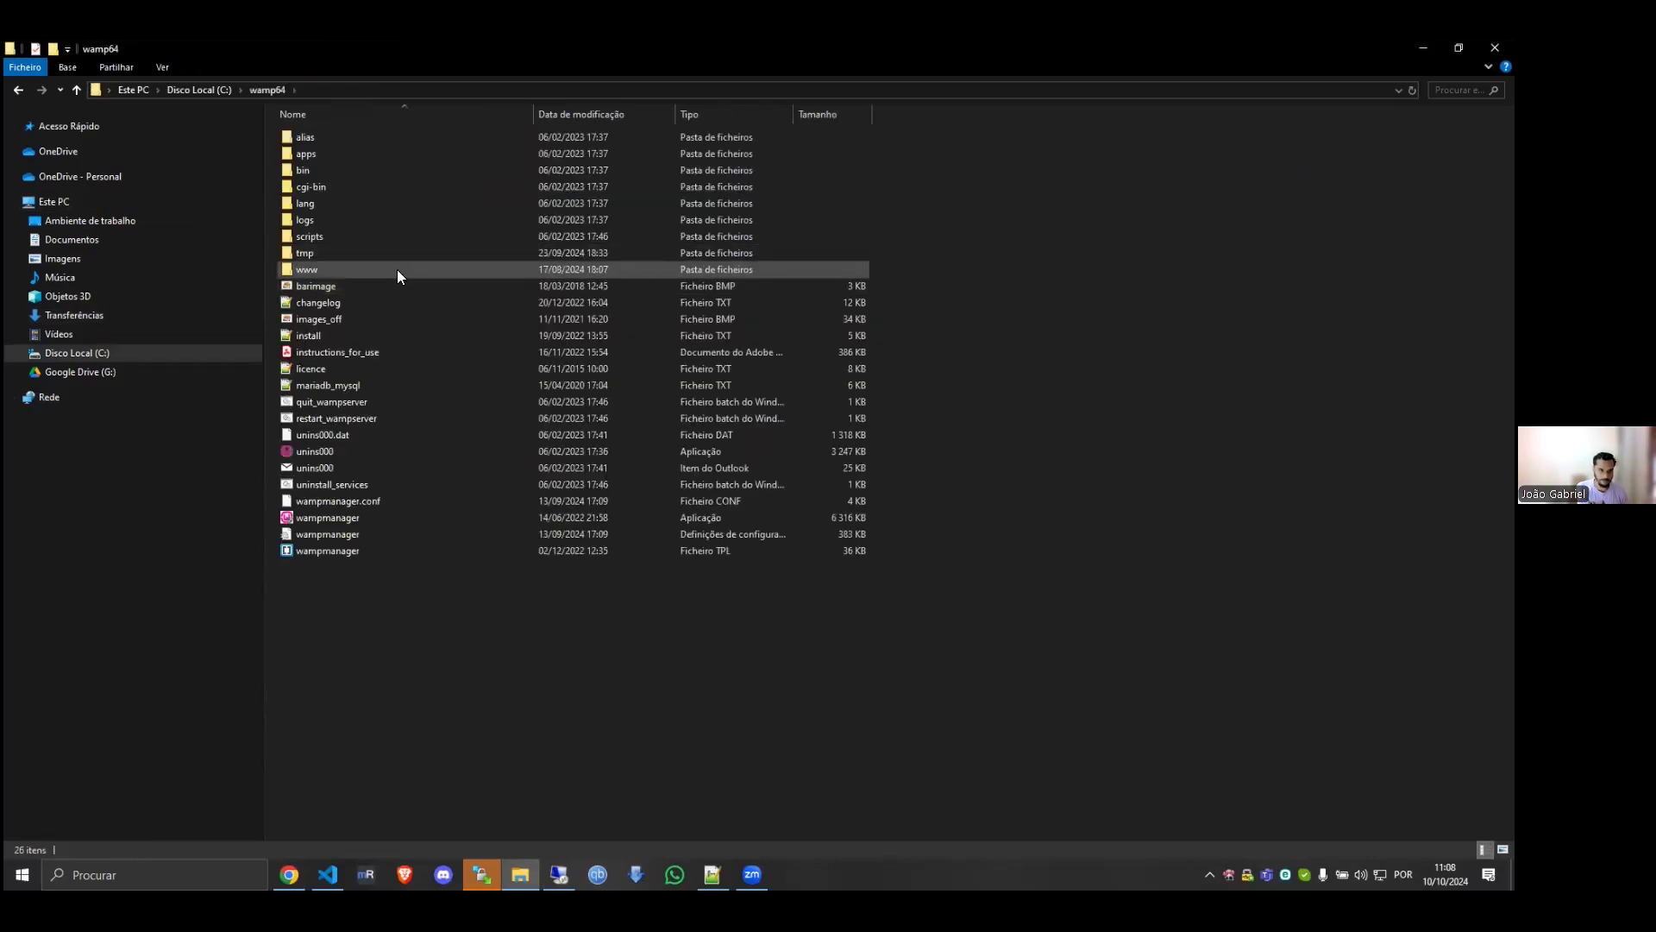
double_click(395, 269)
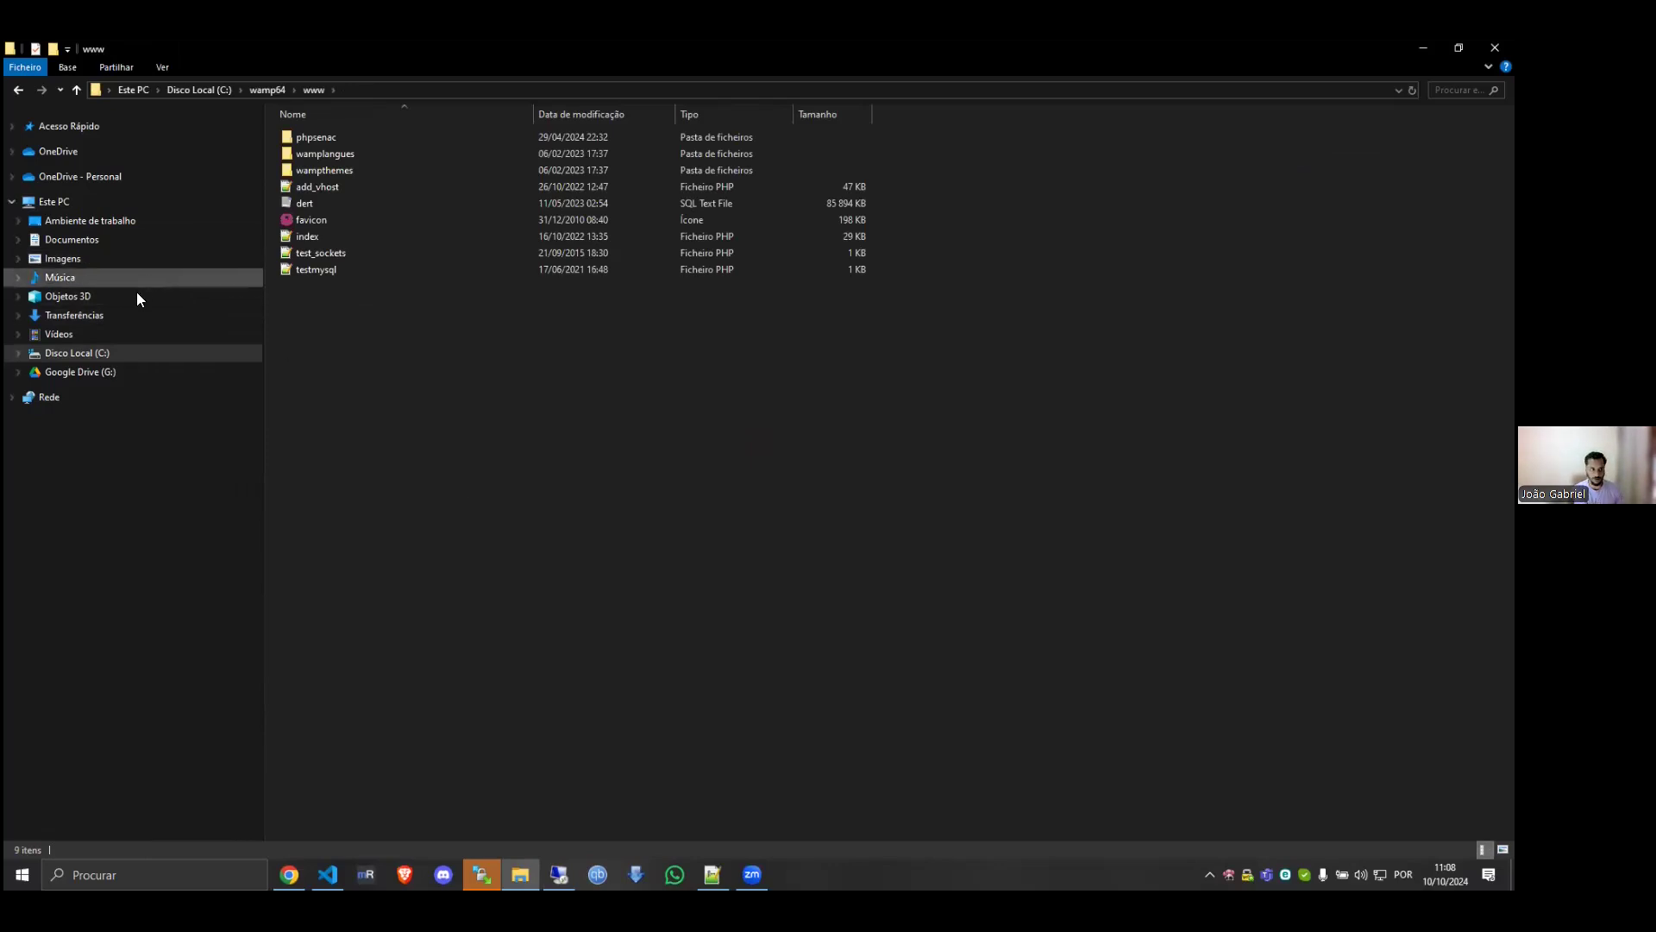
left_click(128, 314)
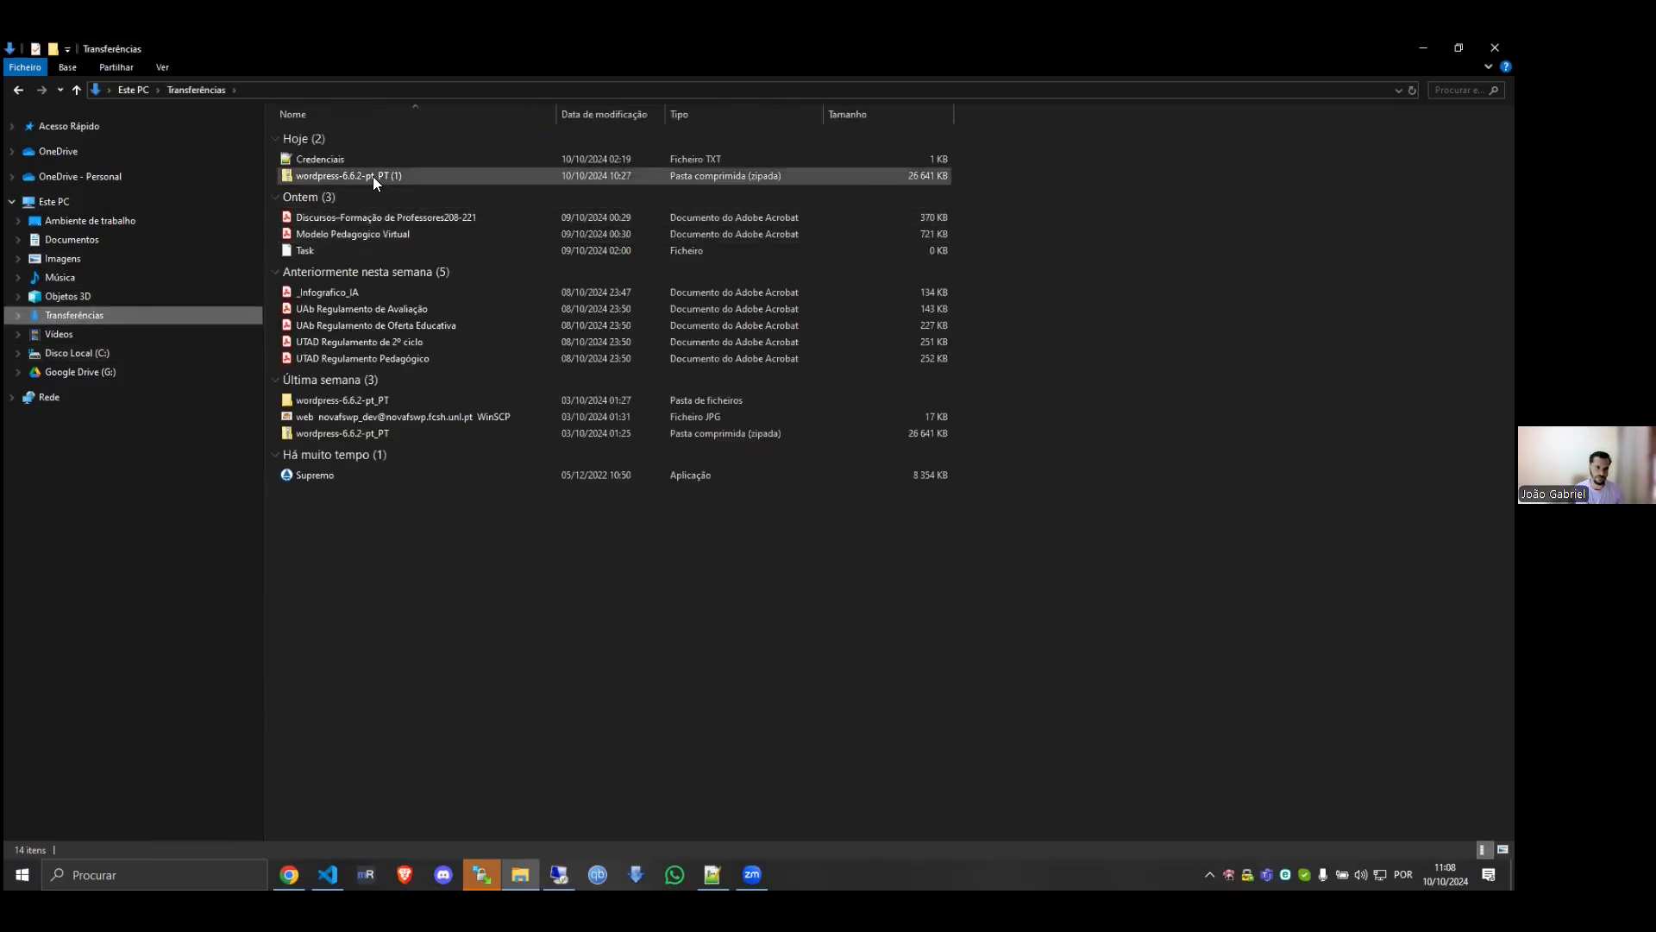
double_click(352, 399)
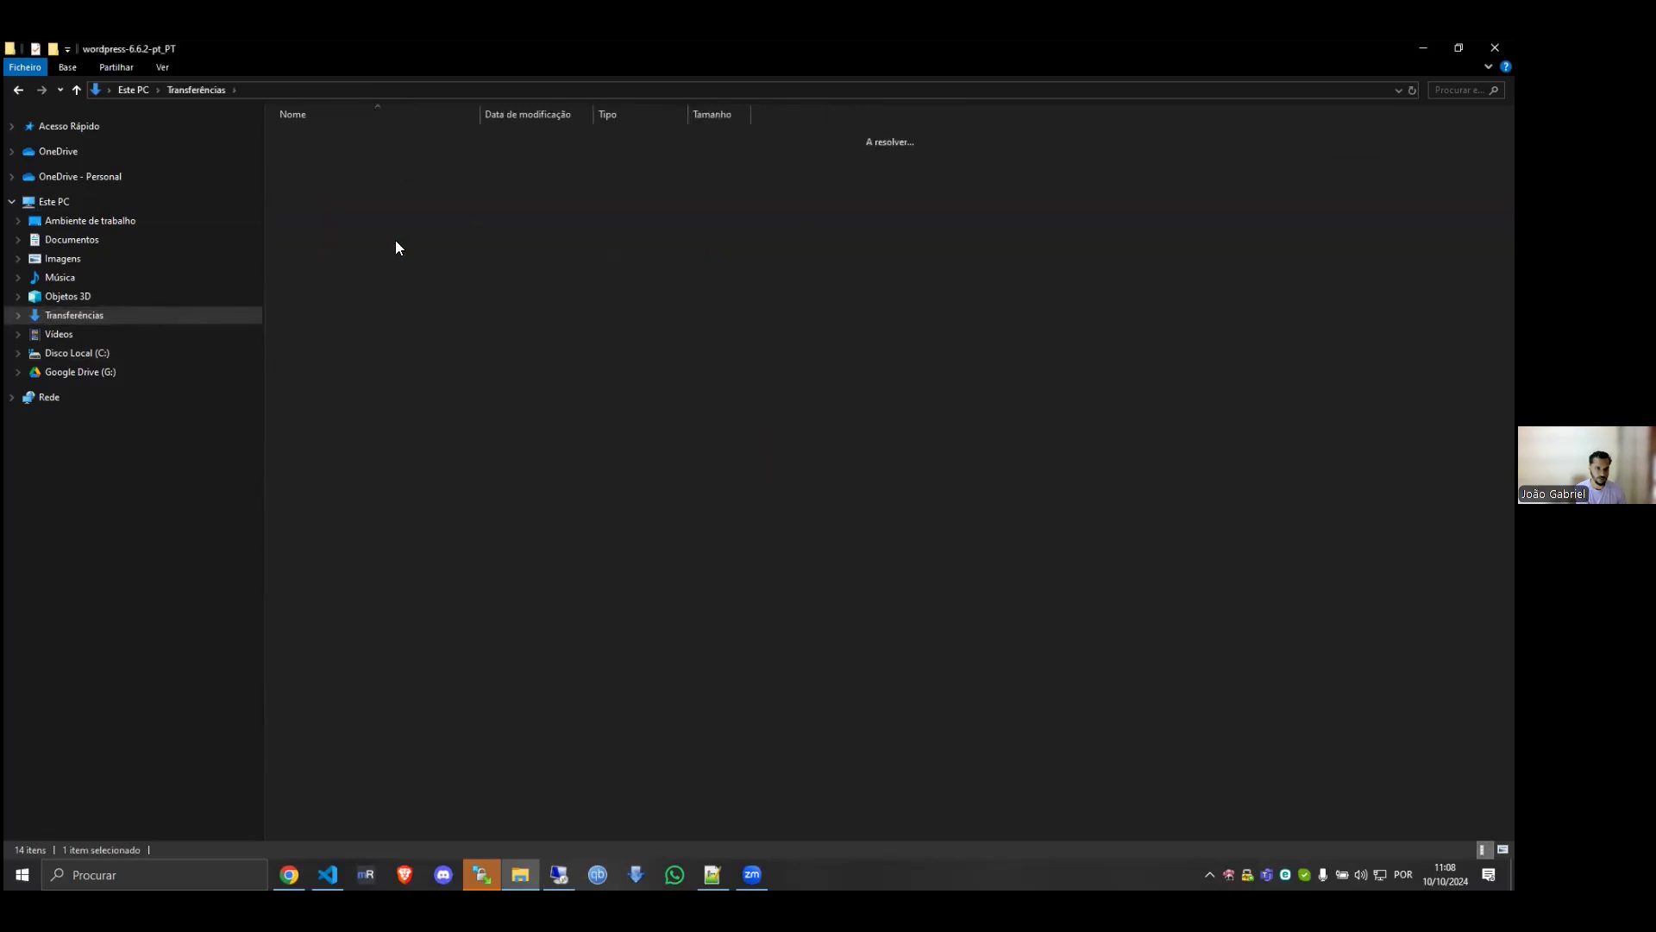
left_click(330, 174)
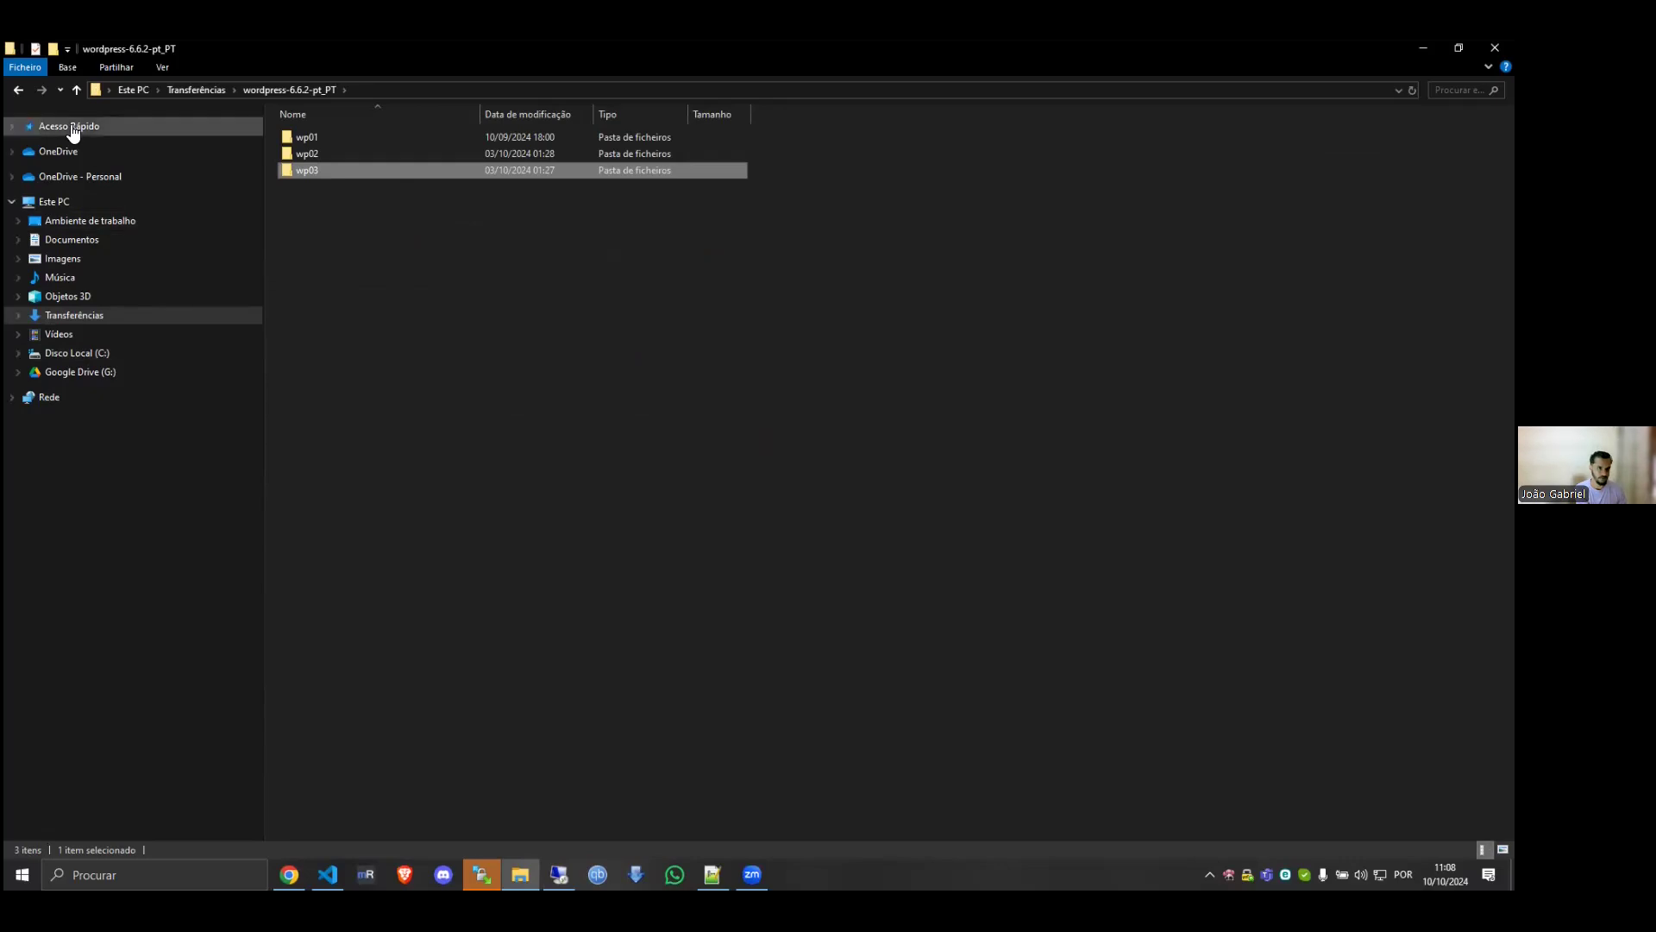
left_click(18, 90)
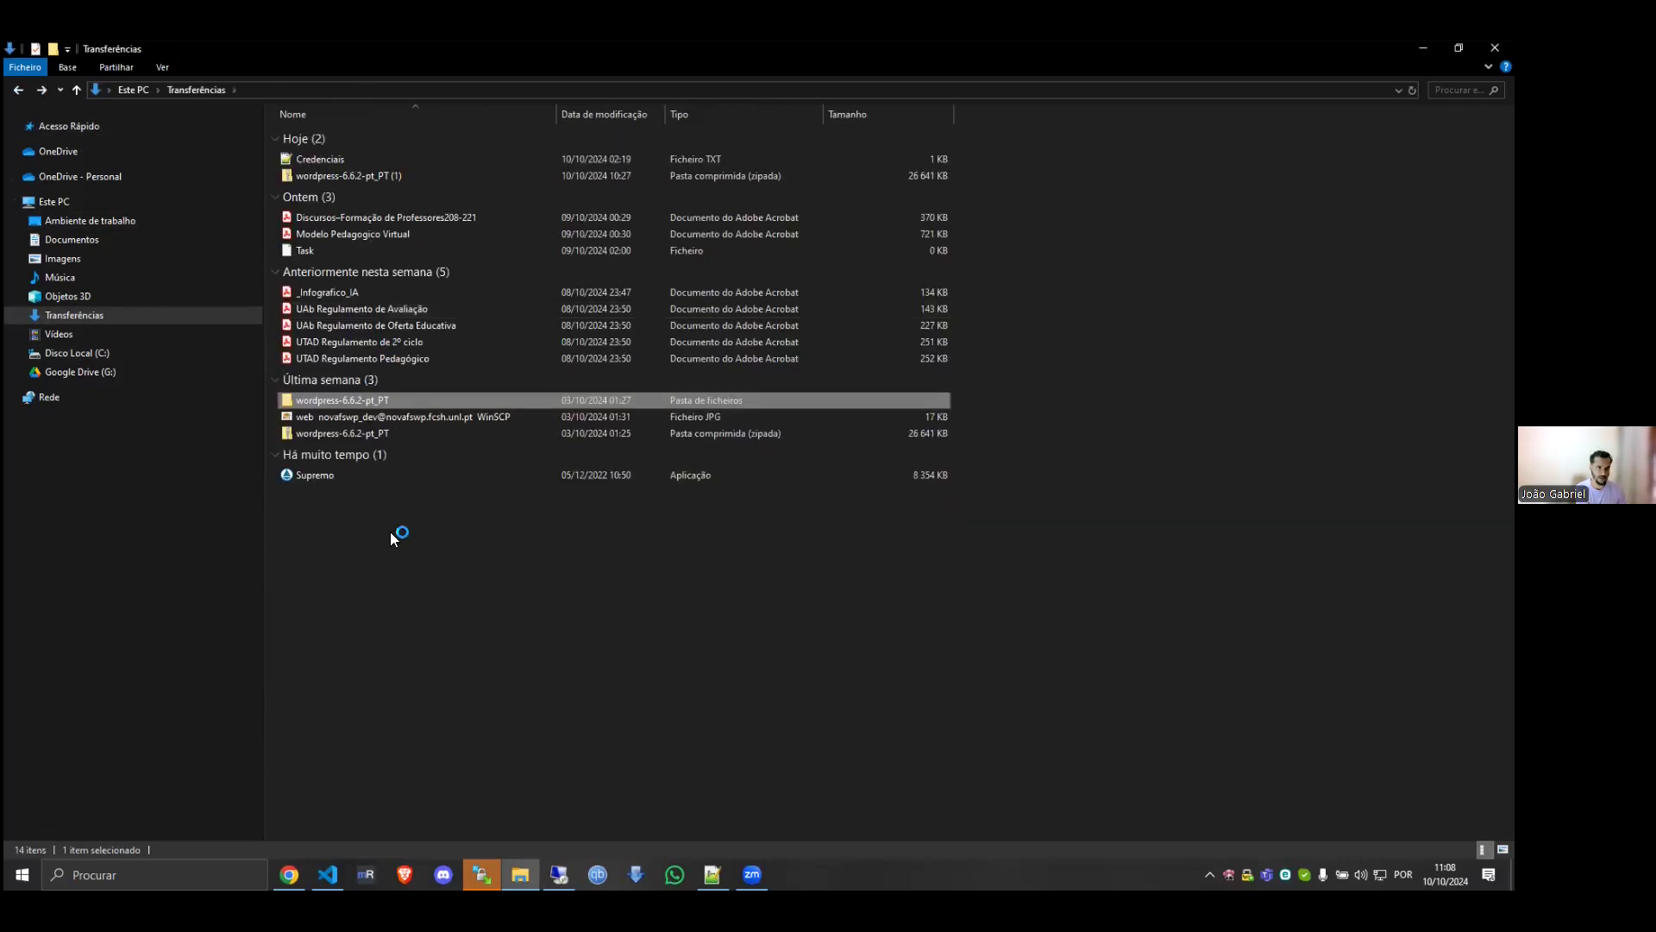
left_click(15, 89)
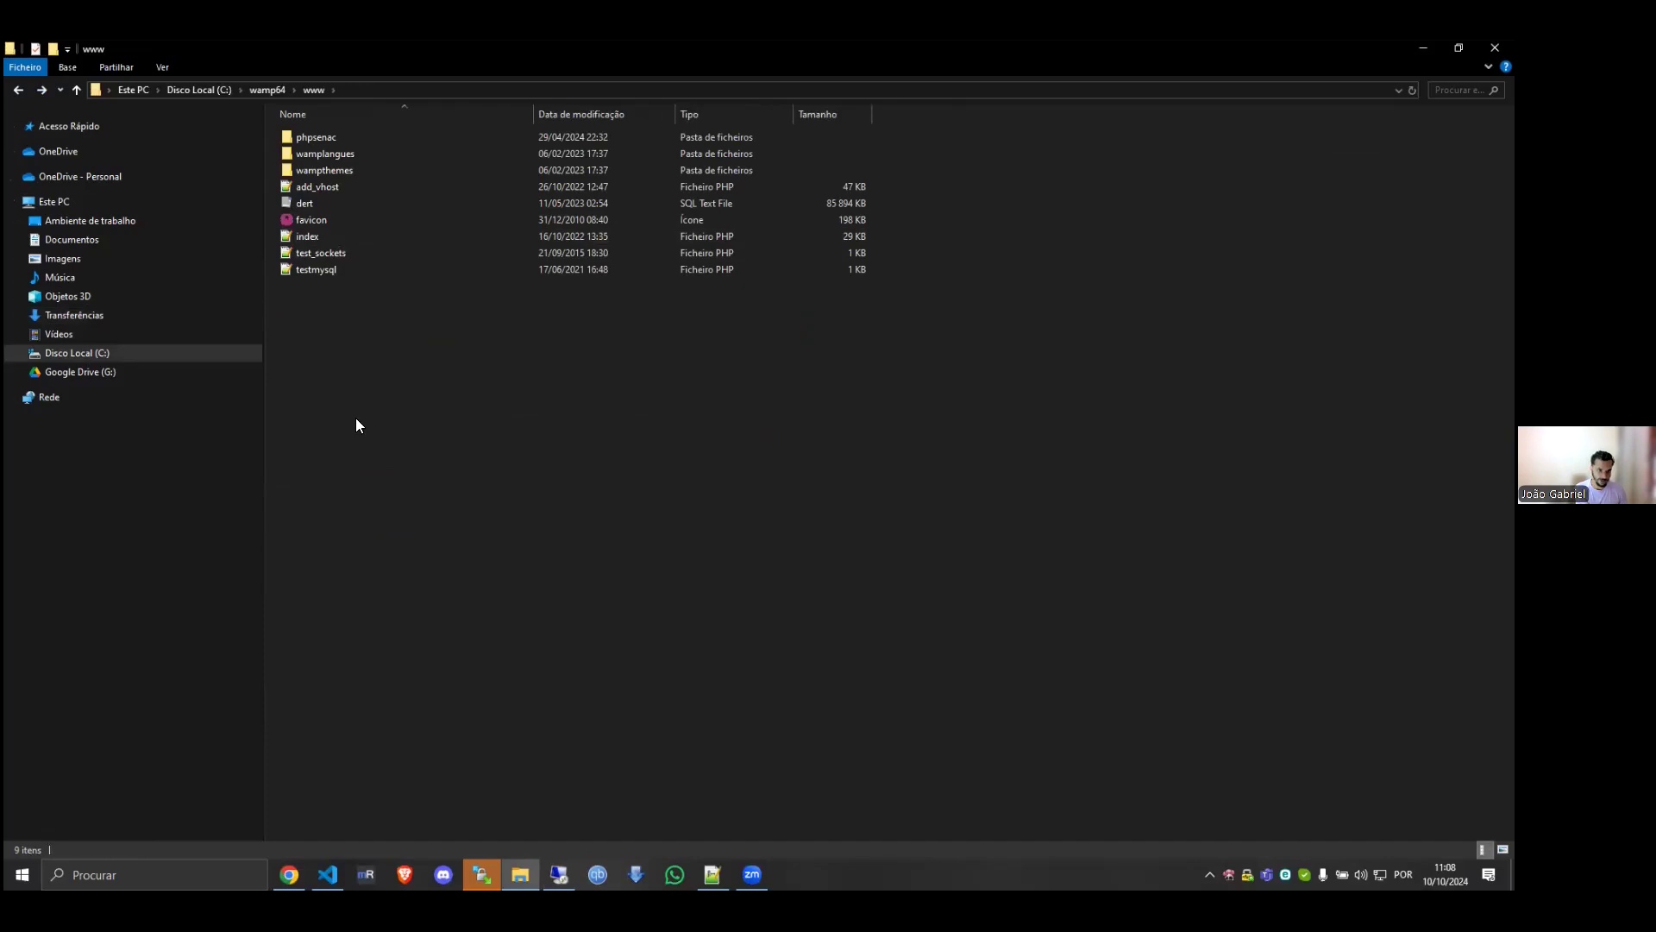
Step: Paste the wordpress-6.6.2-pt_PT folder into www and search Windows for 'wamp'
key("ctrl+v")
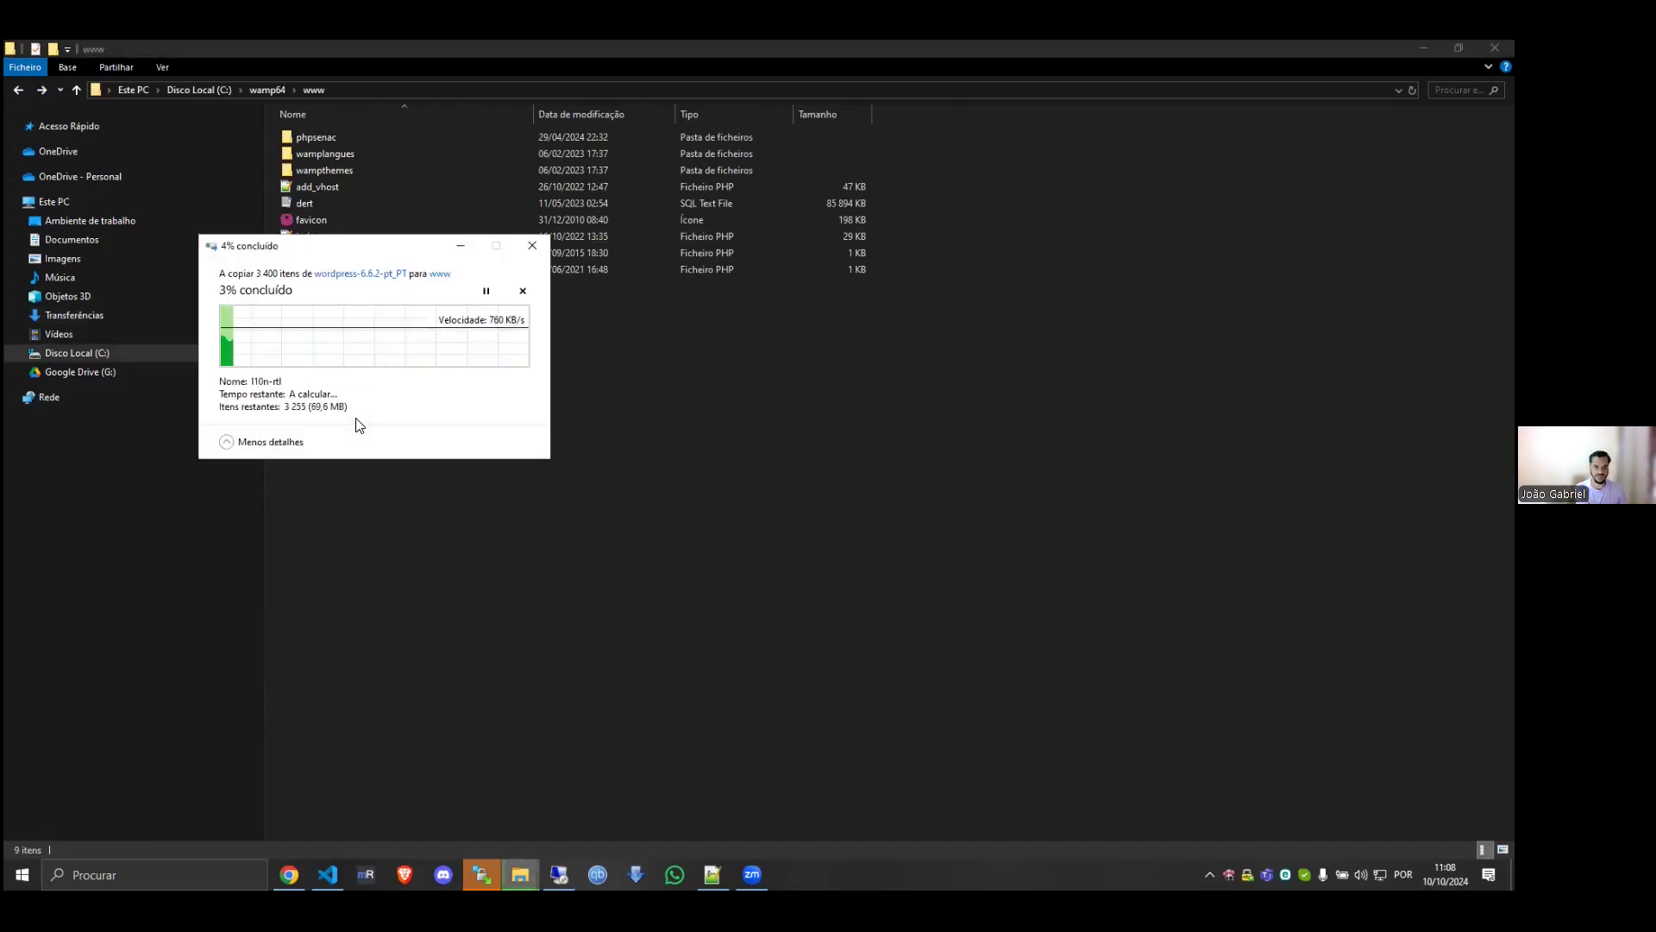
left_click(22, 875)
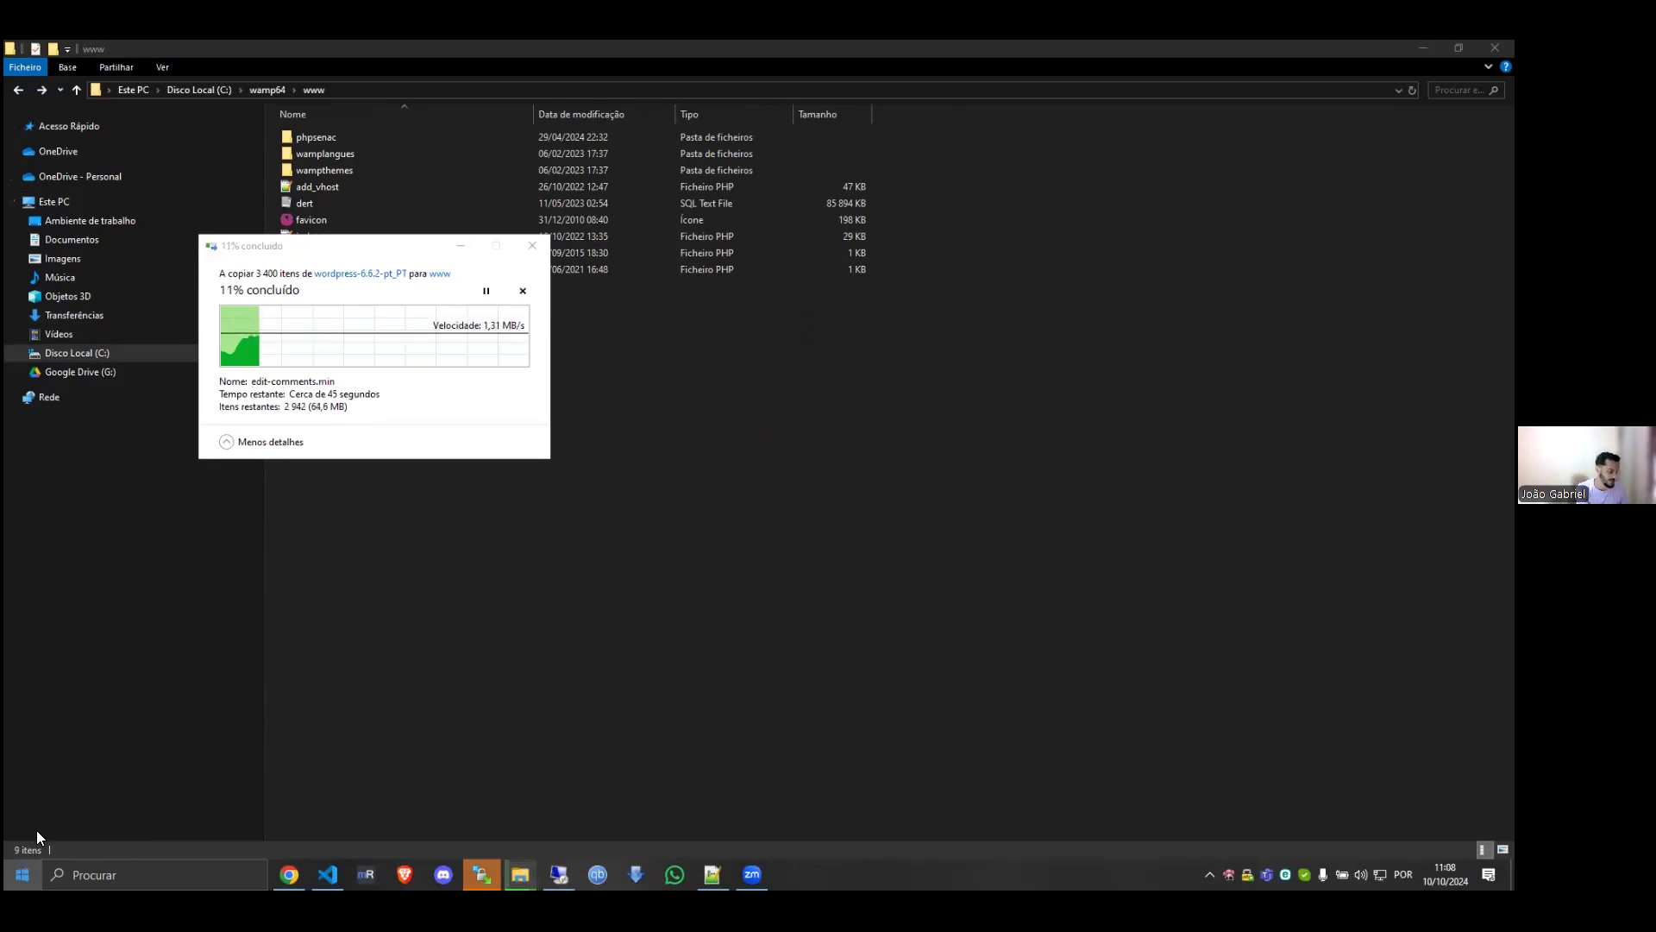
type("wamp")
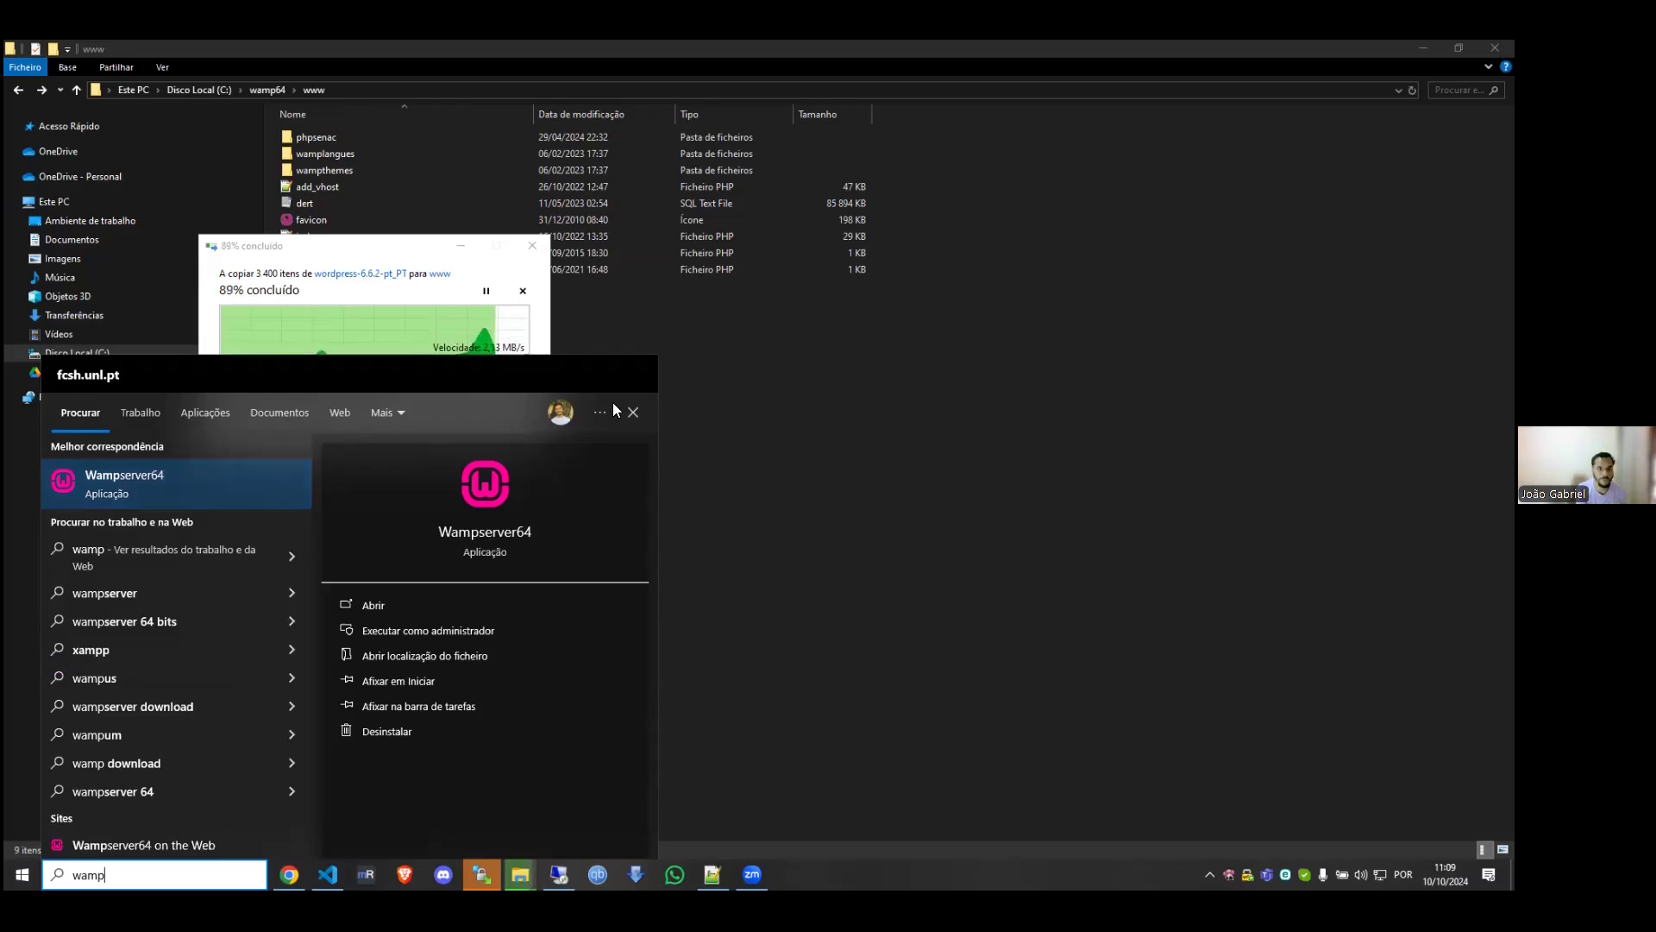
Step: Enter 'localhost' in a new Chrome tab
left_click(674, 452)
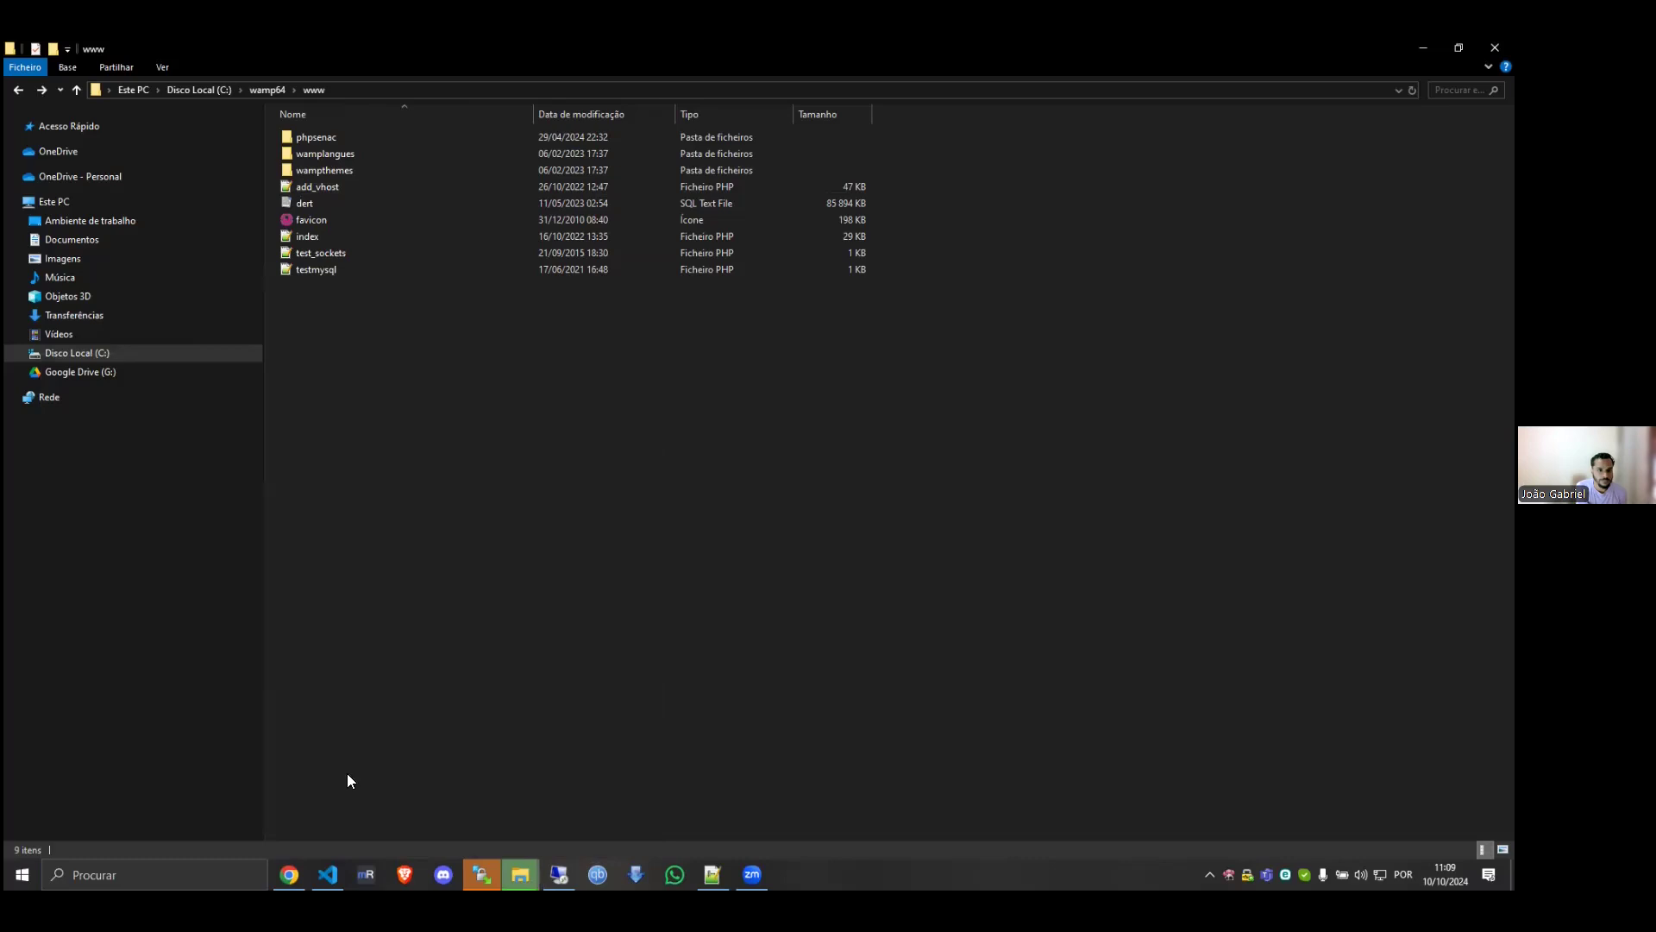
left_click(289, 875)
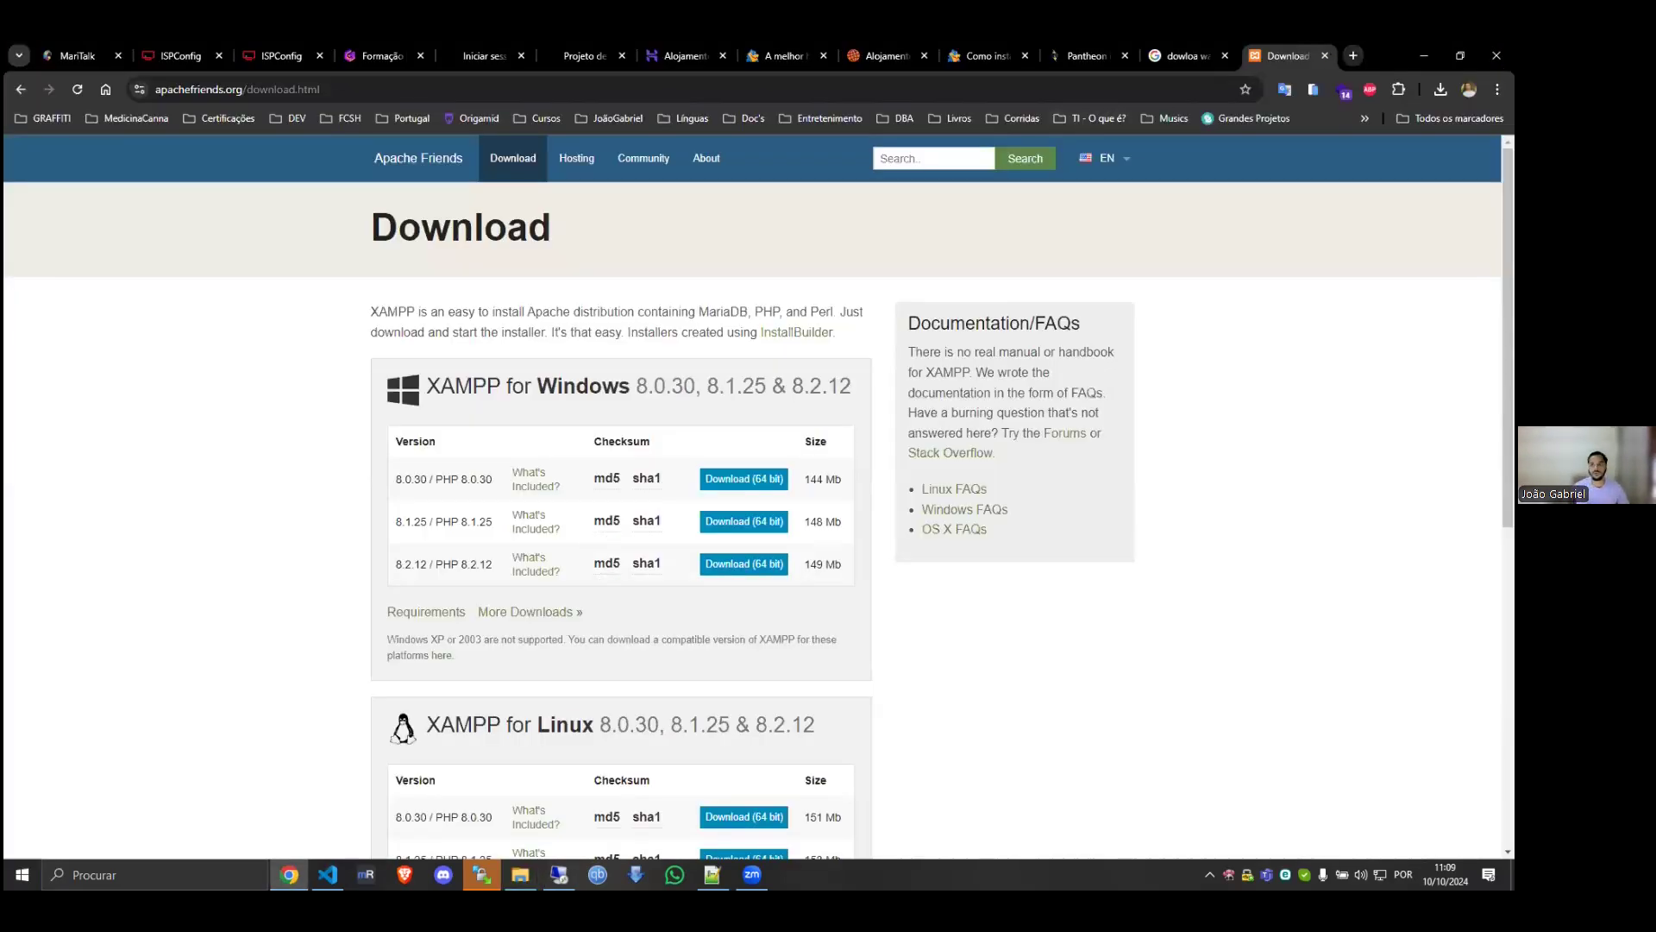
left_click(1351, 56)
type("localhost")
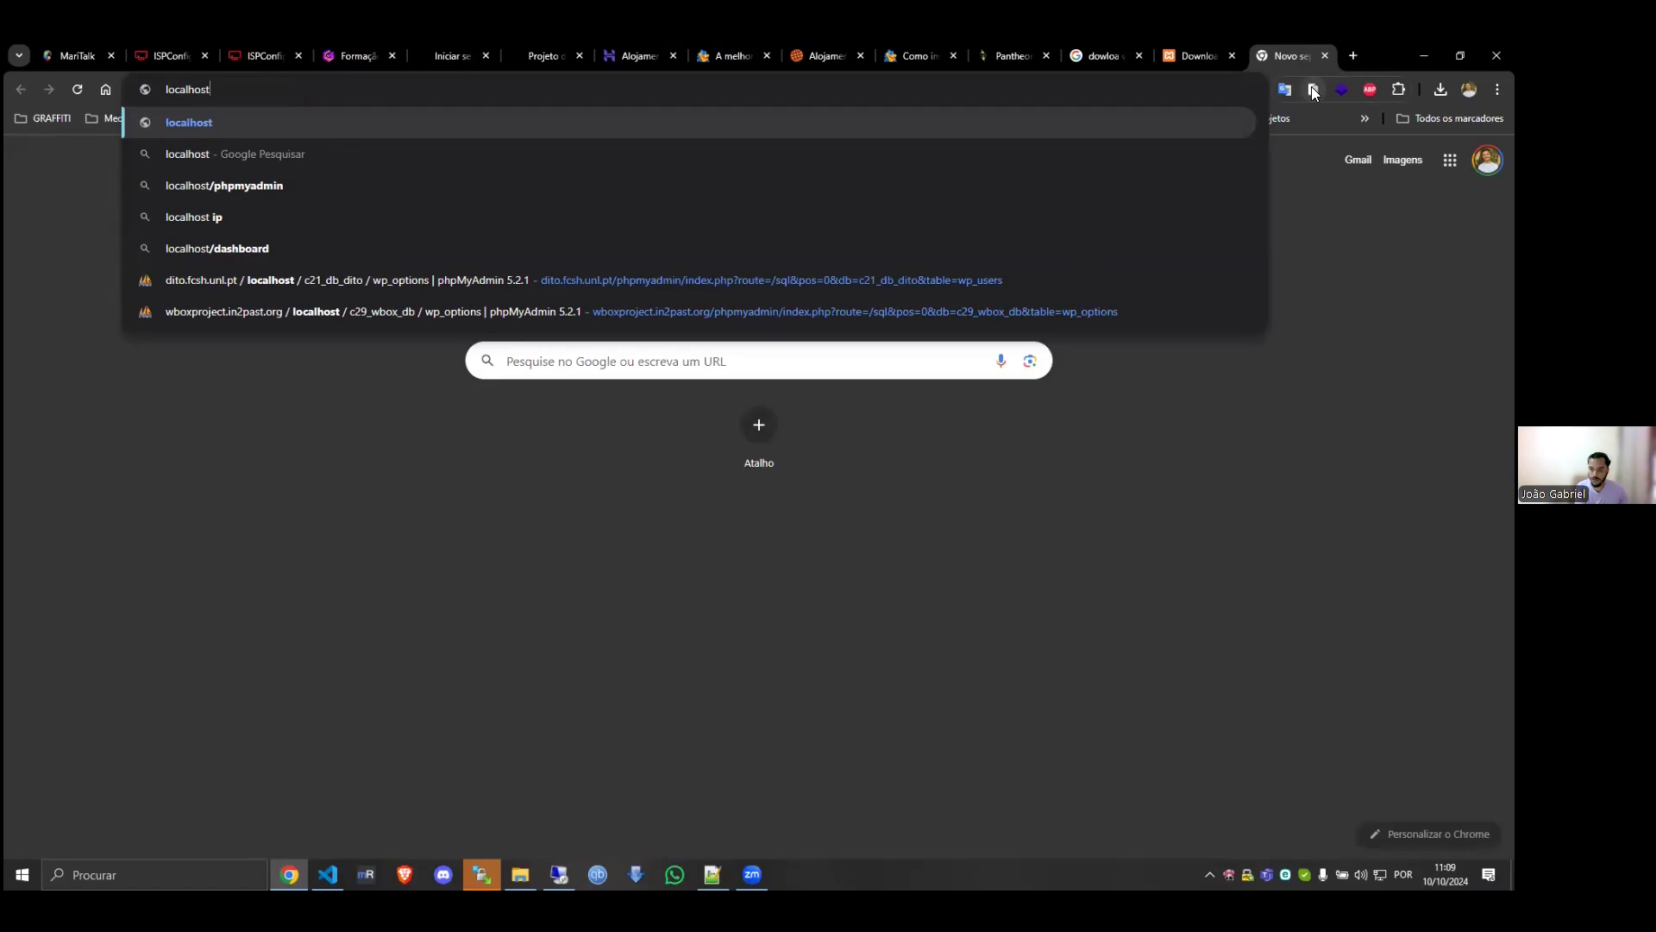
Step: Launch Wampserver64 from the Start search with administrator rights
left_click(23, 875)
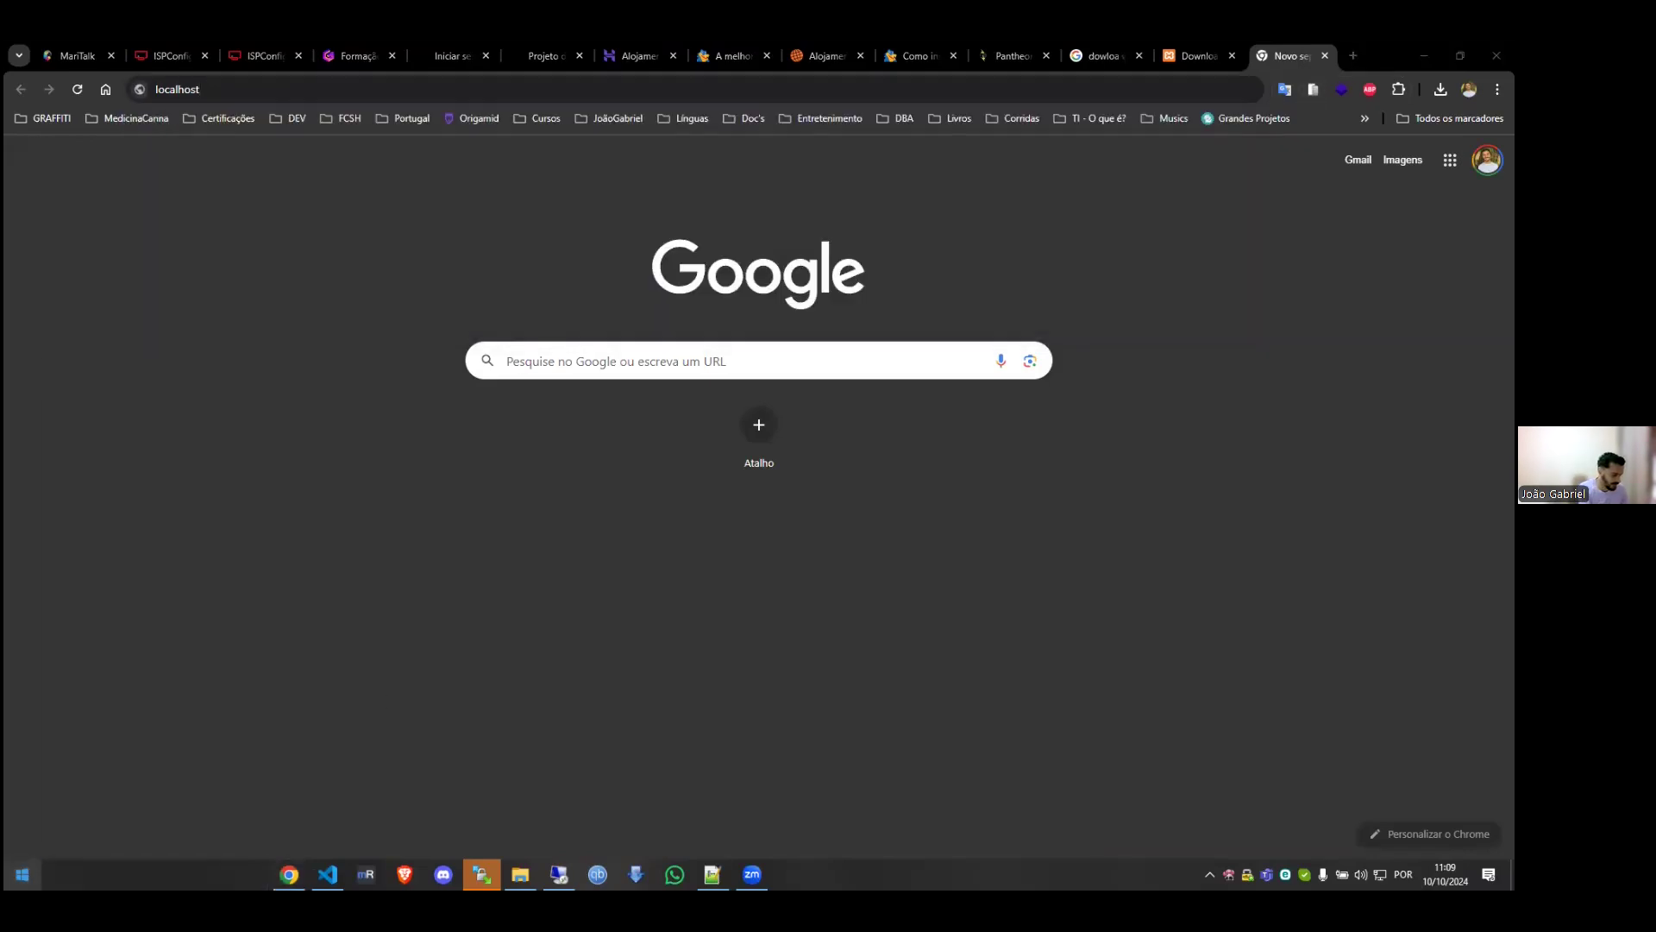
type("wam")
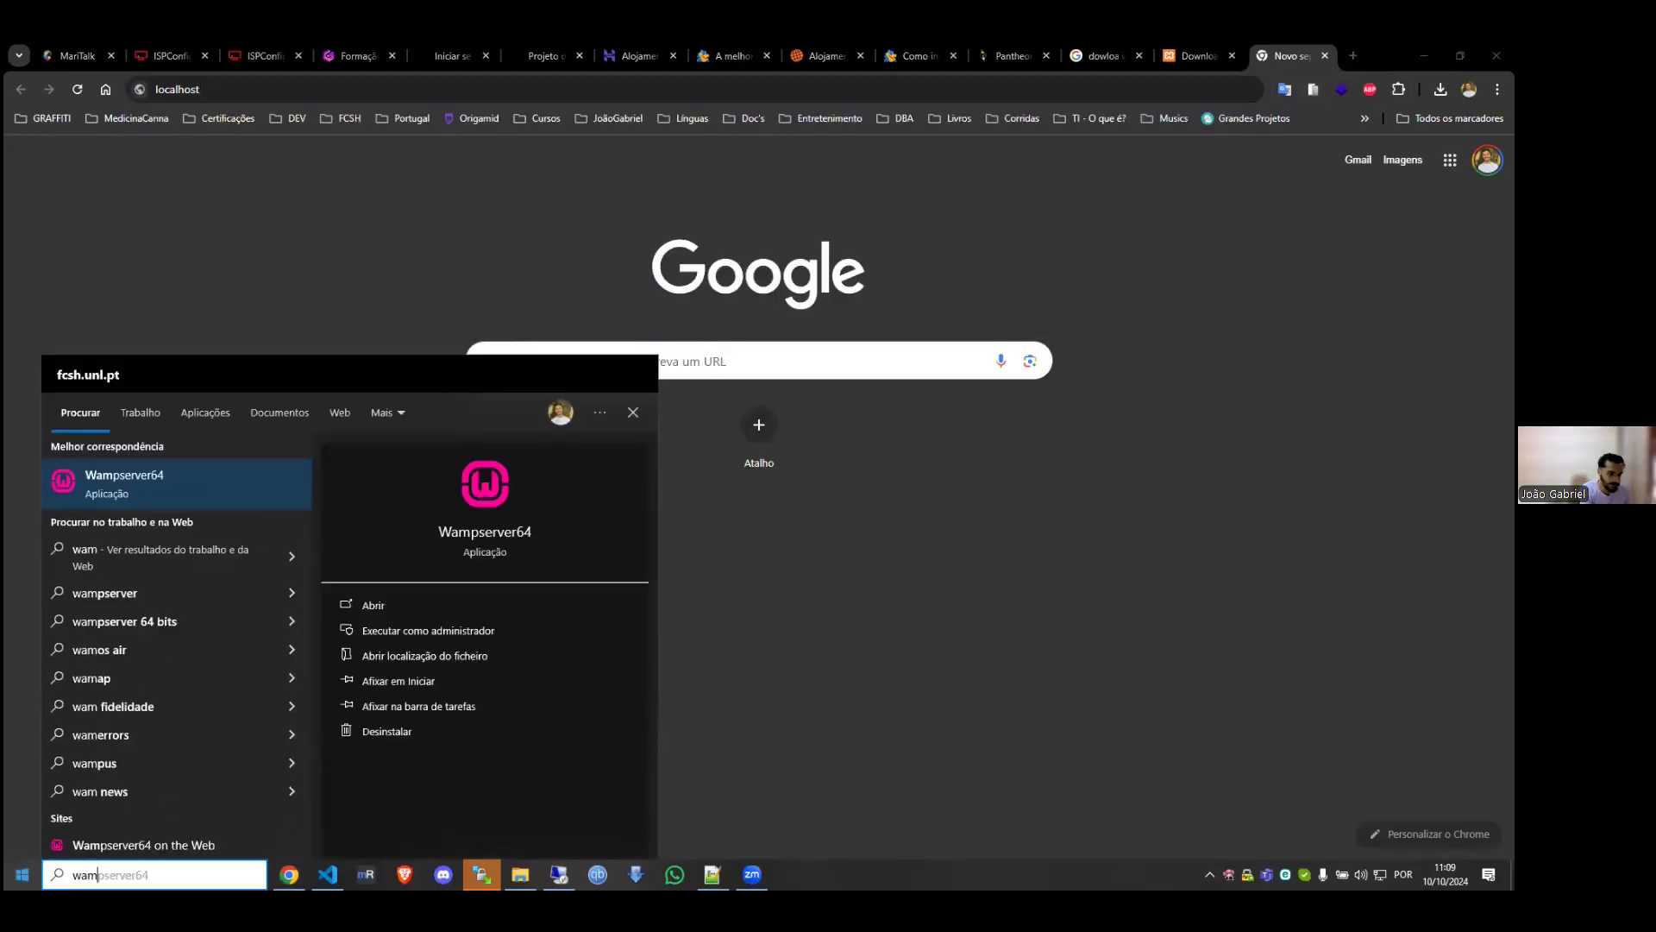
key("Return")
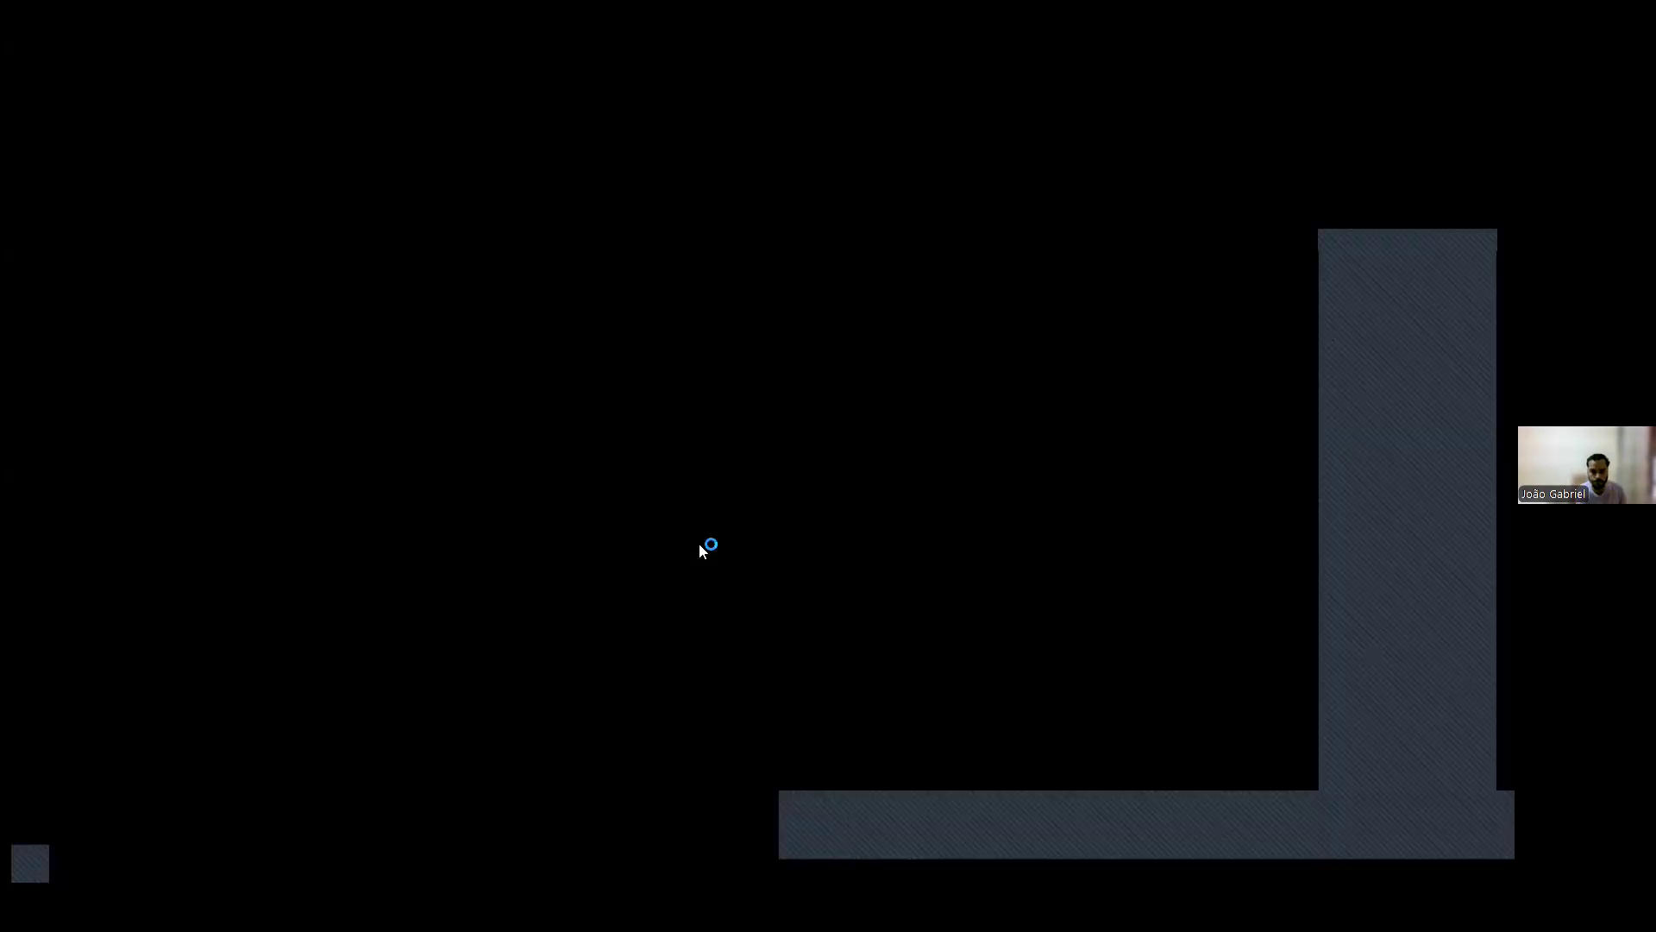
left_click(709, 568)
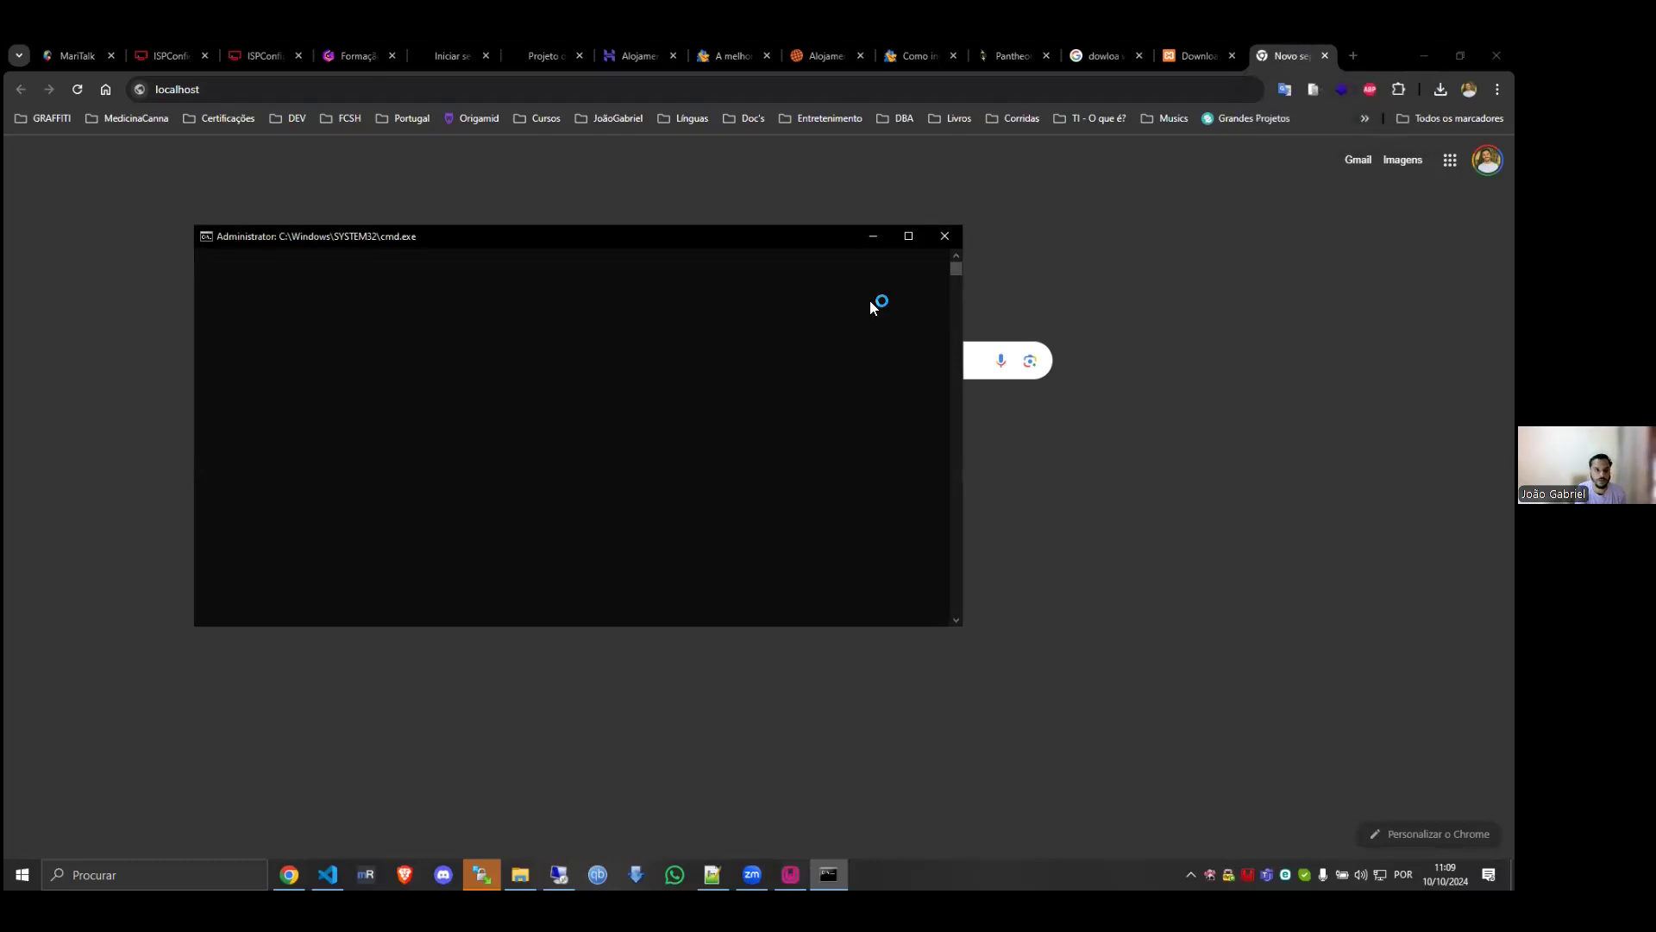
Step: Review the XAMPP Windows, Linux and OS X download tables, then close that tab and the empty tab
left_click(1129, 50)
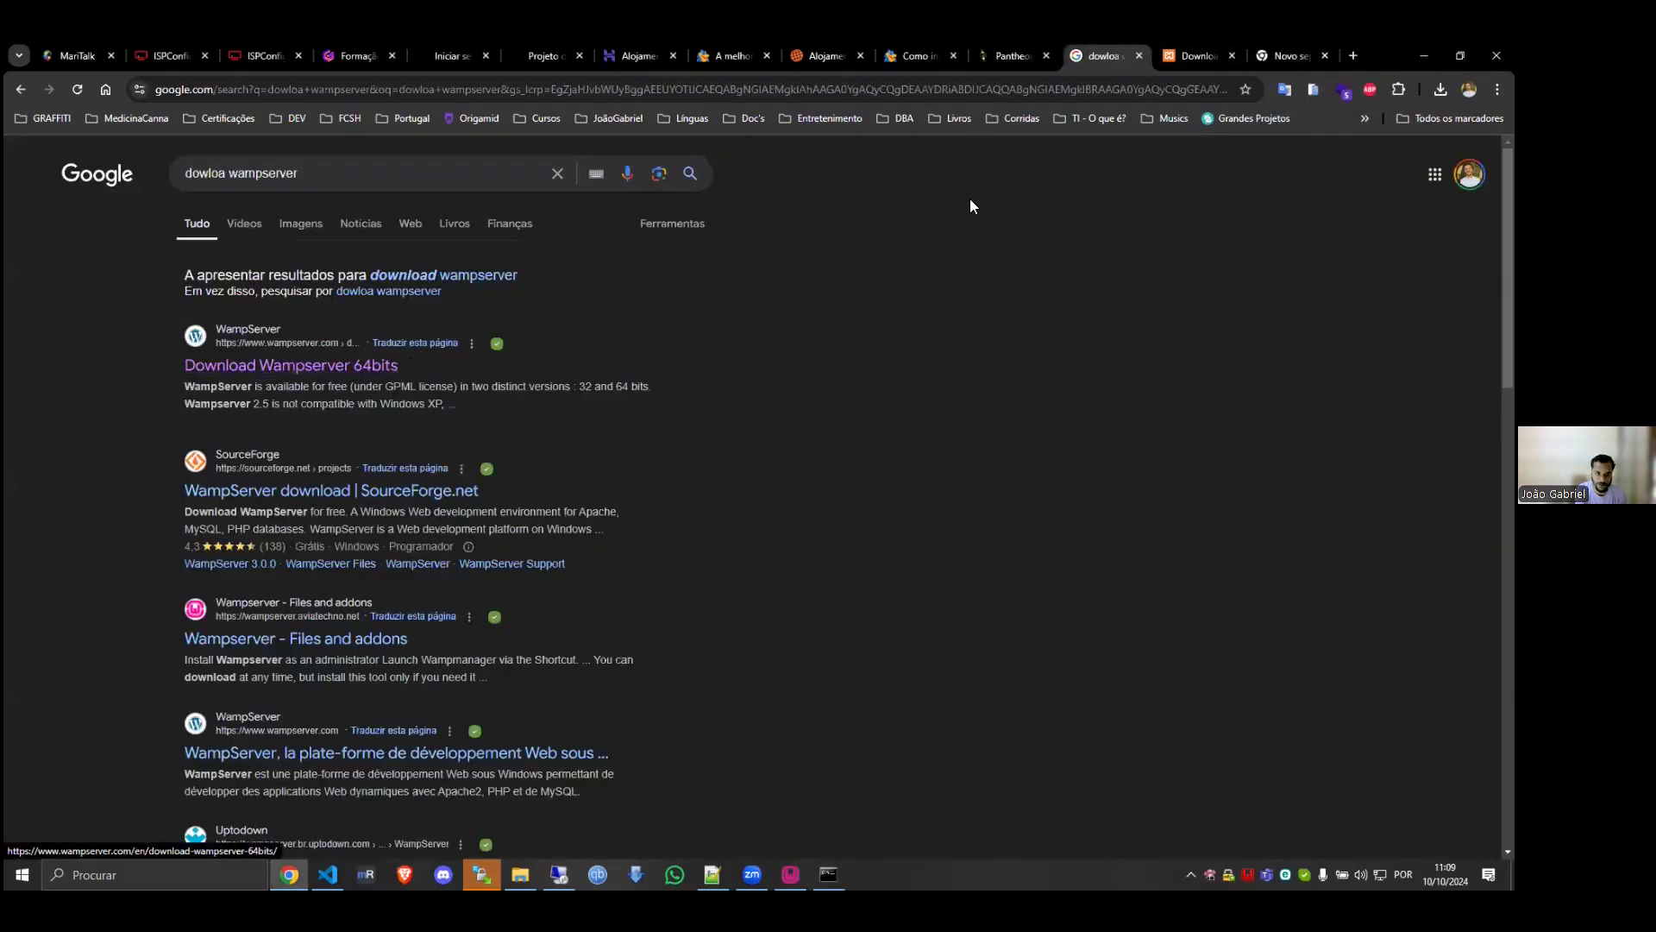
left_click(1201, 52)
scroll(491, 414, "down", 2)
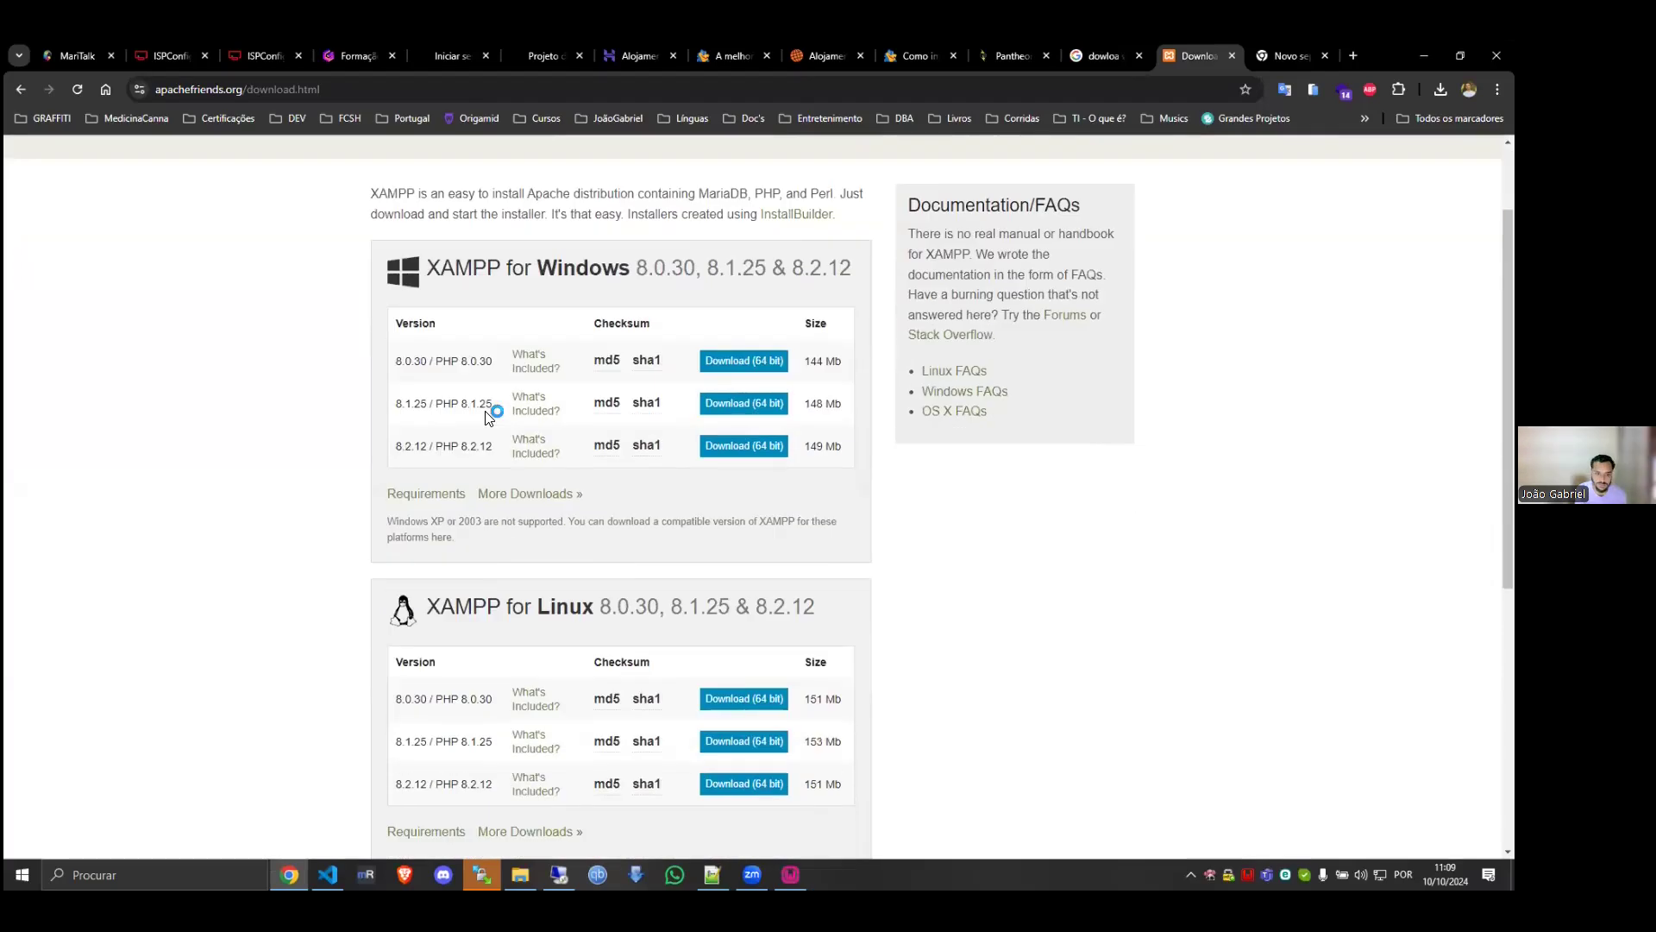
scroll(681, 628, "down", 2)
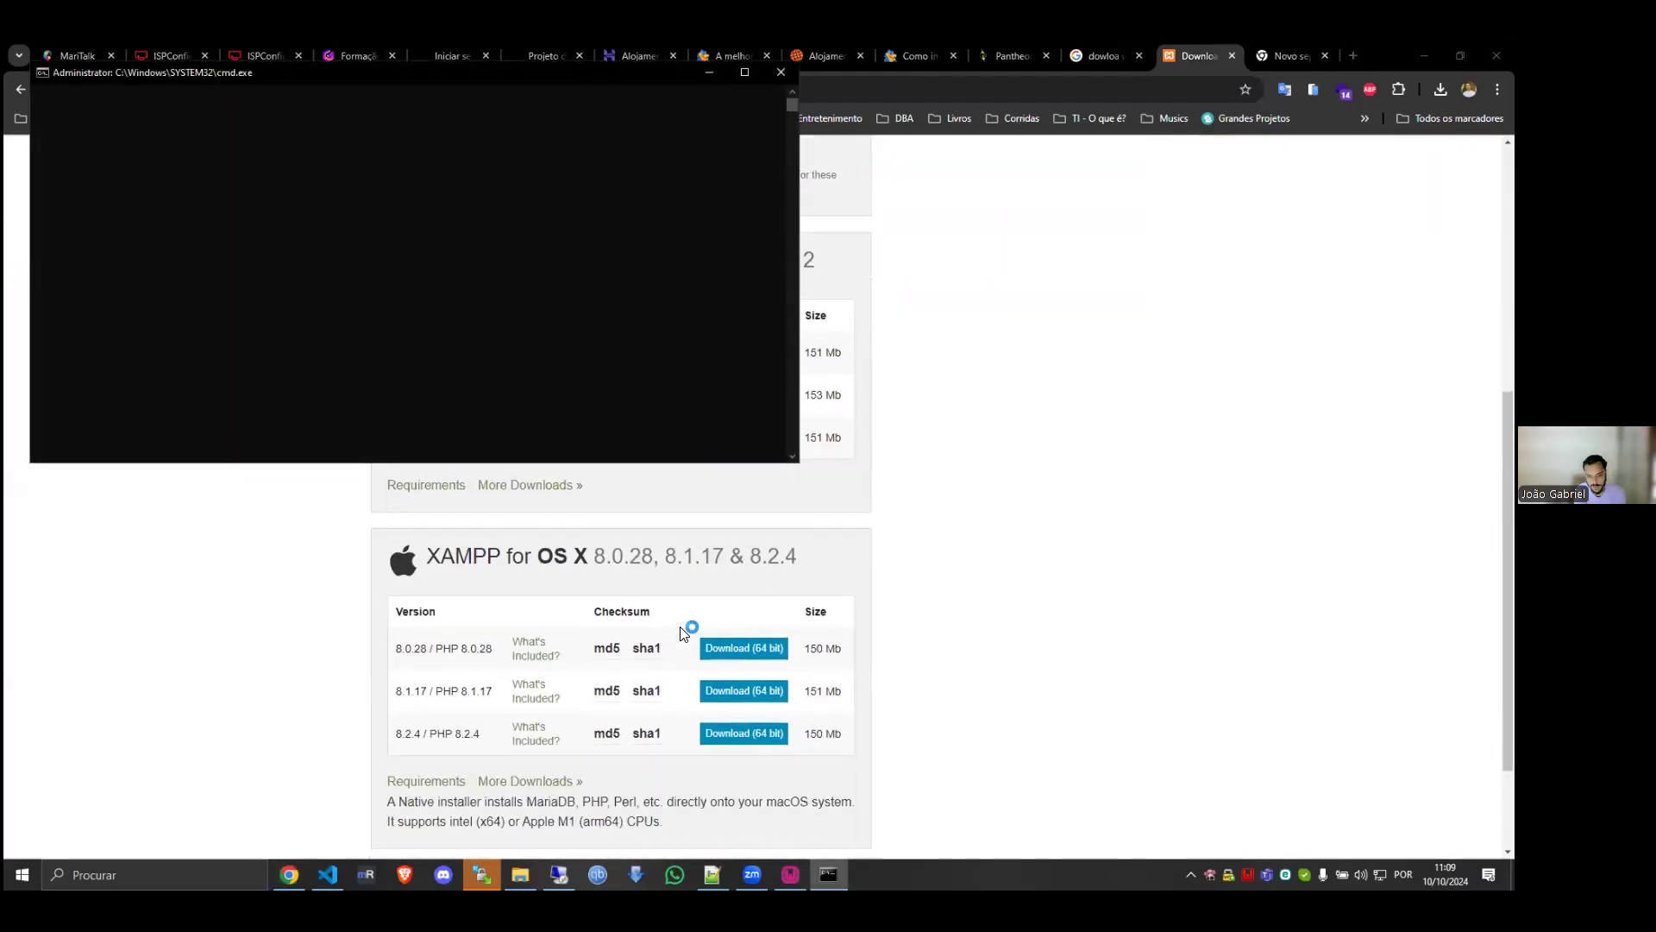
scroll(684, 634, "down", 1)
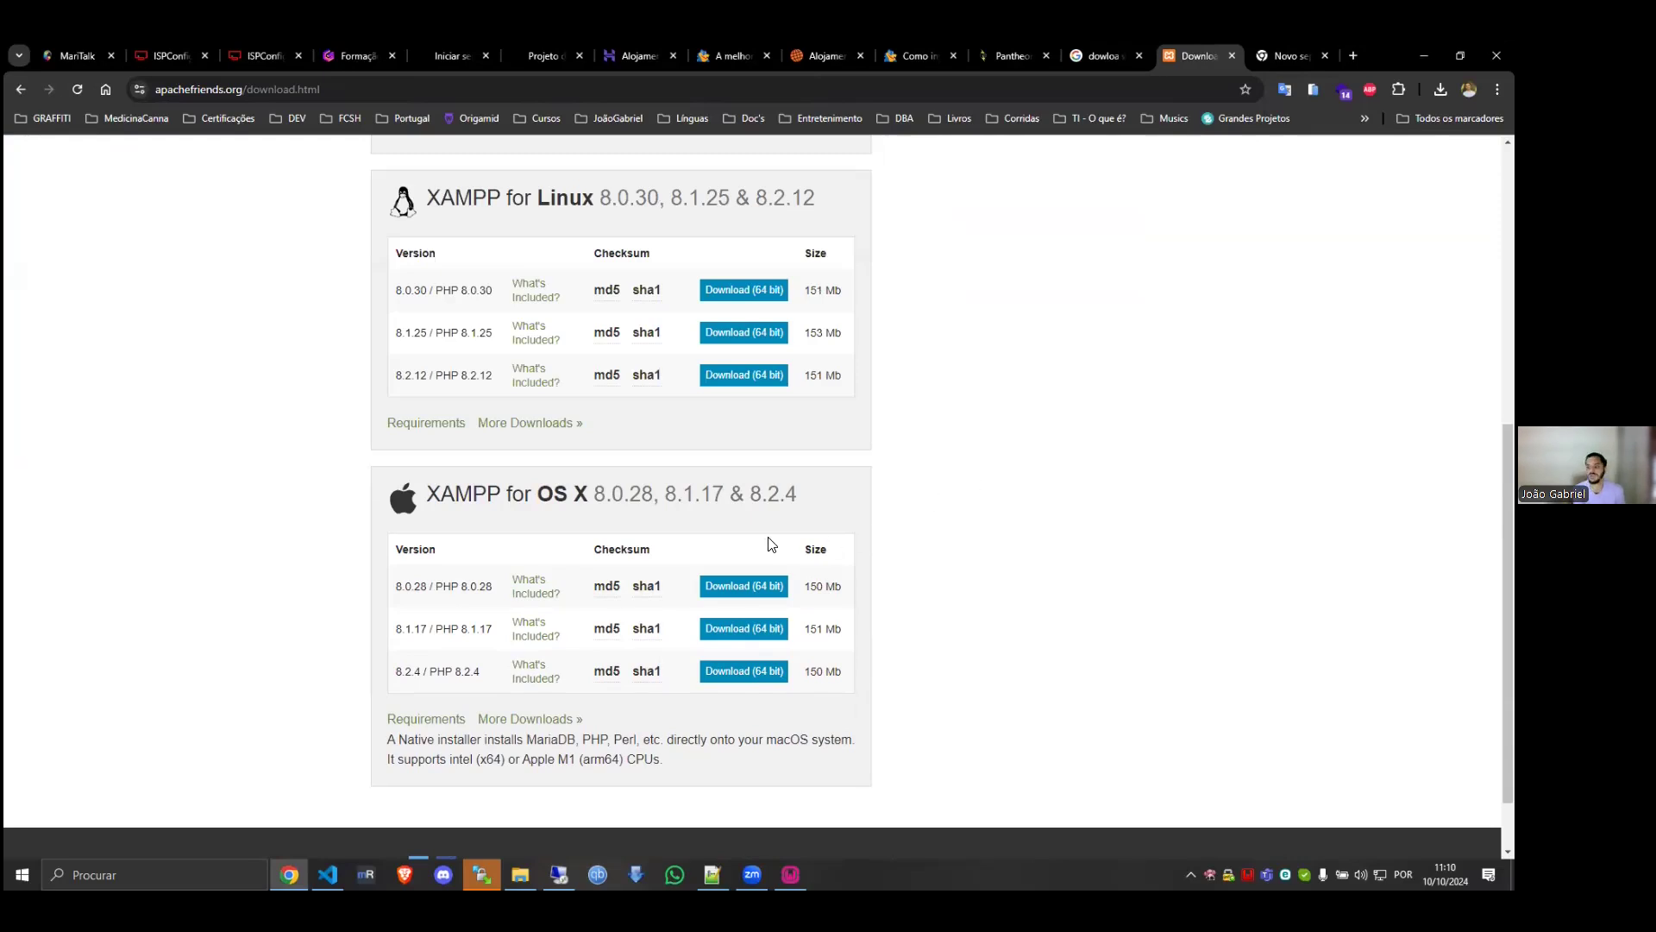
scroll(891, 413, "up", 2)
scroll(891, 413, "up", 4)
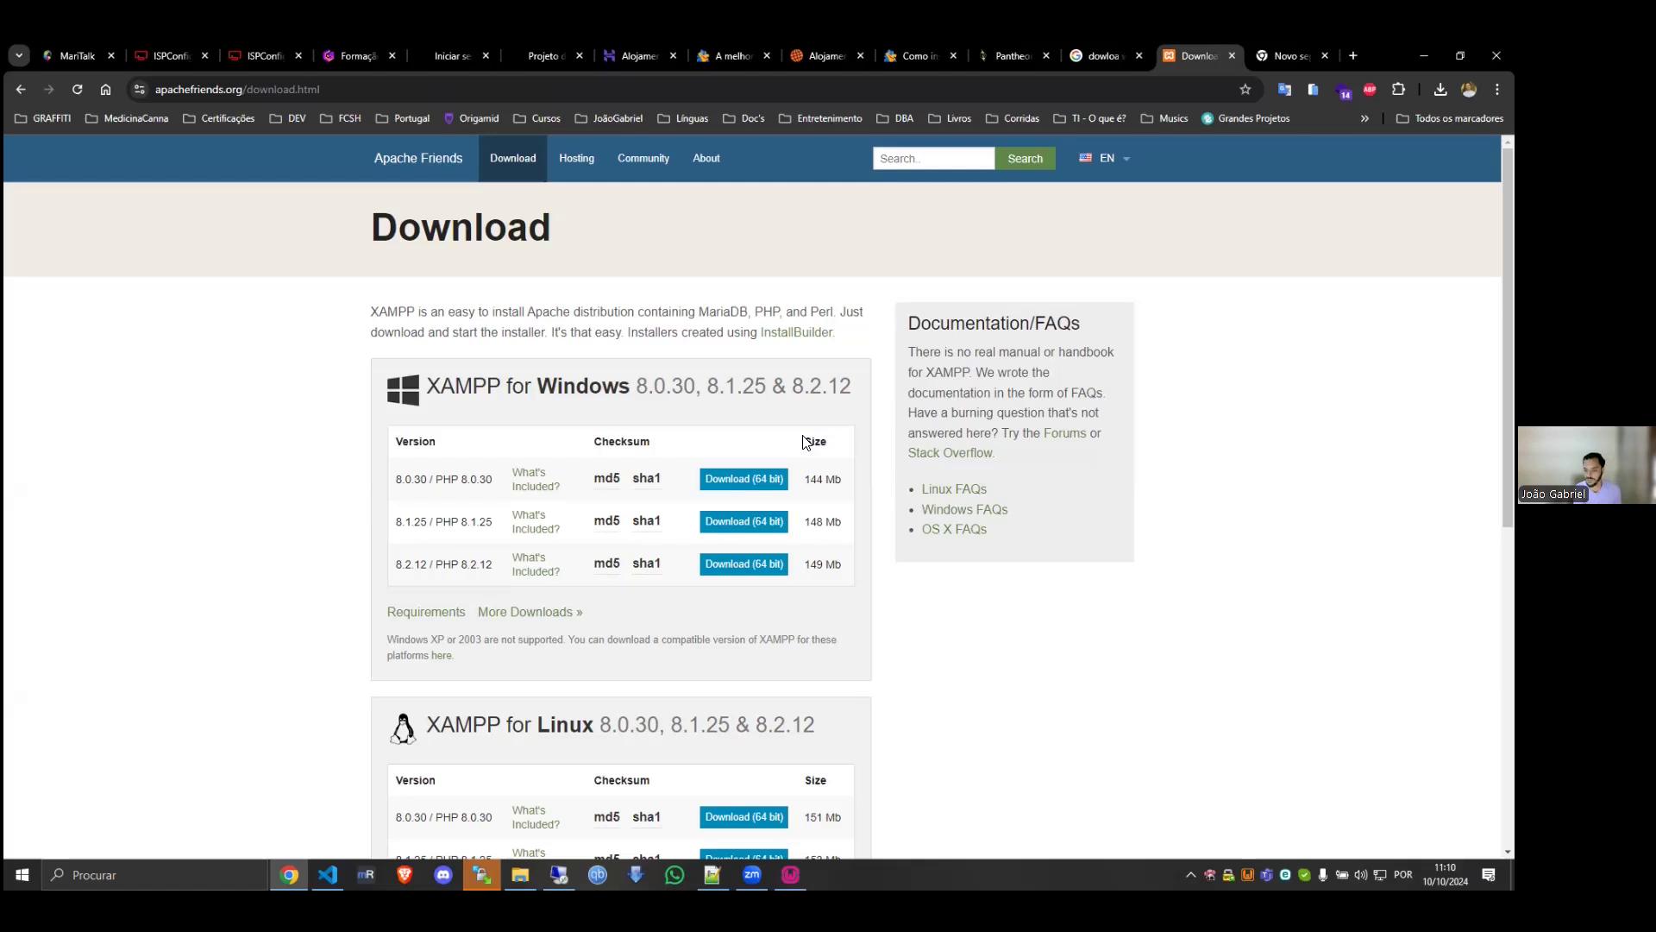
left_click(1231, 56)
left_click(1236, 56)
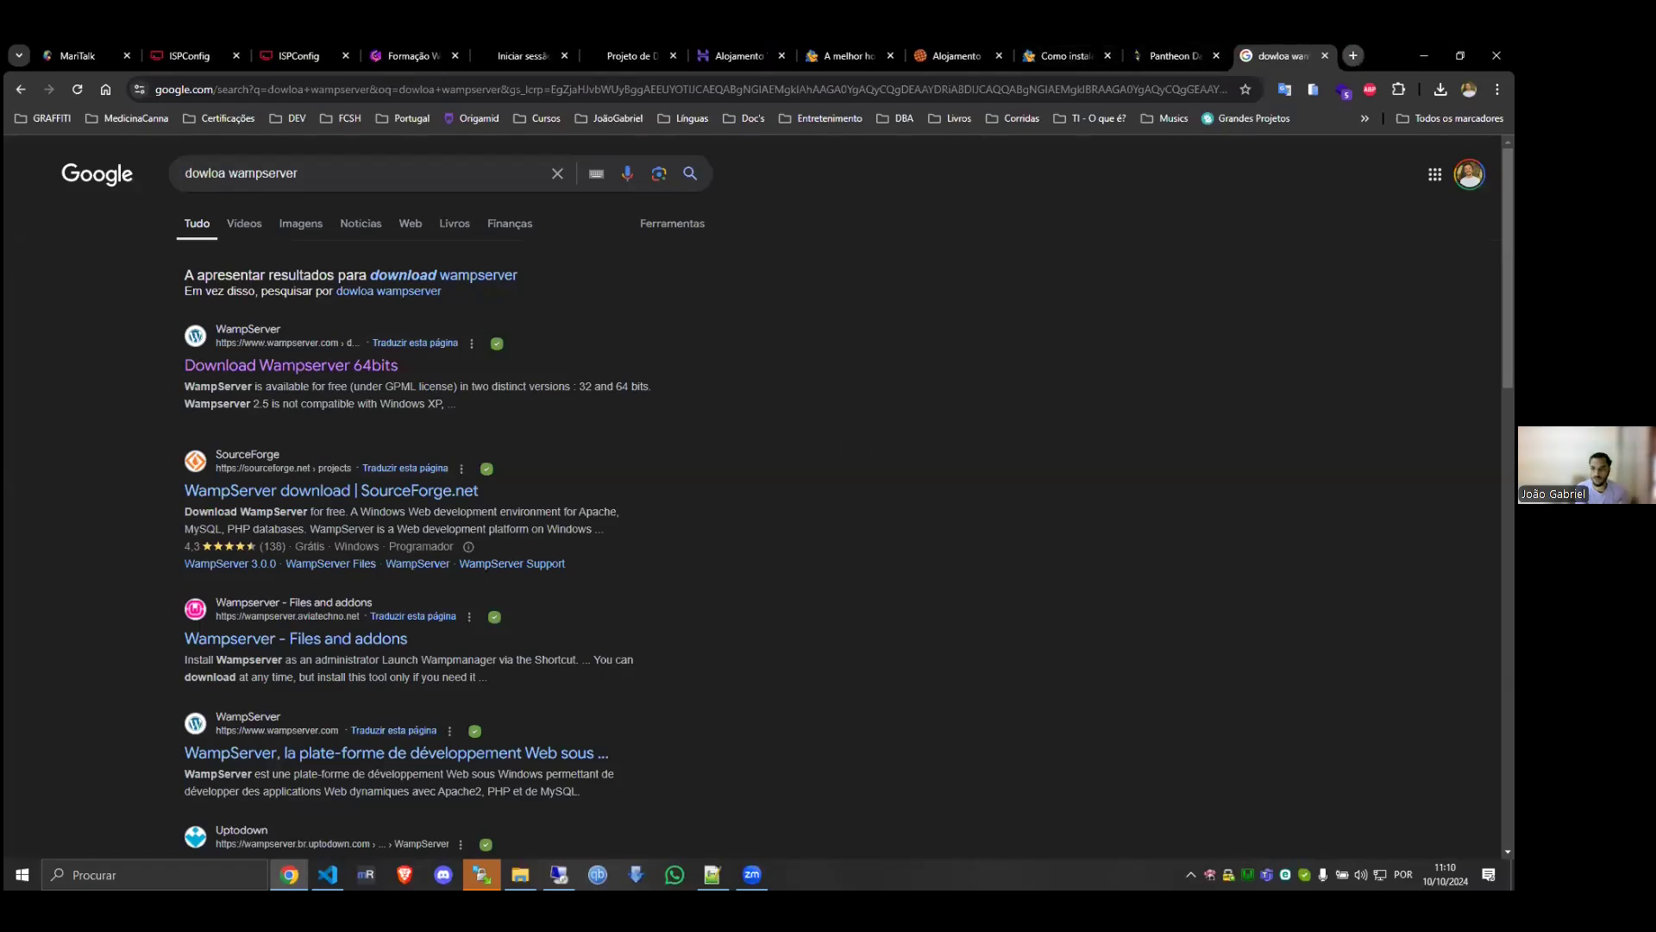
Step: Load localhost in a new tab and select the Apache, MySQL, MariaDB, PHP components line
key("ctrl+t")
type("local")
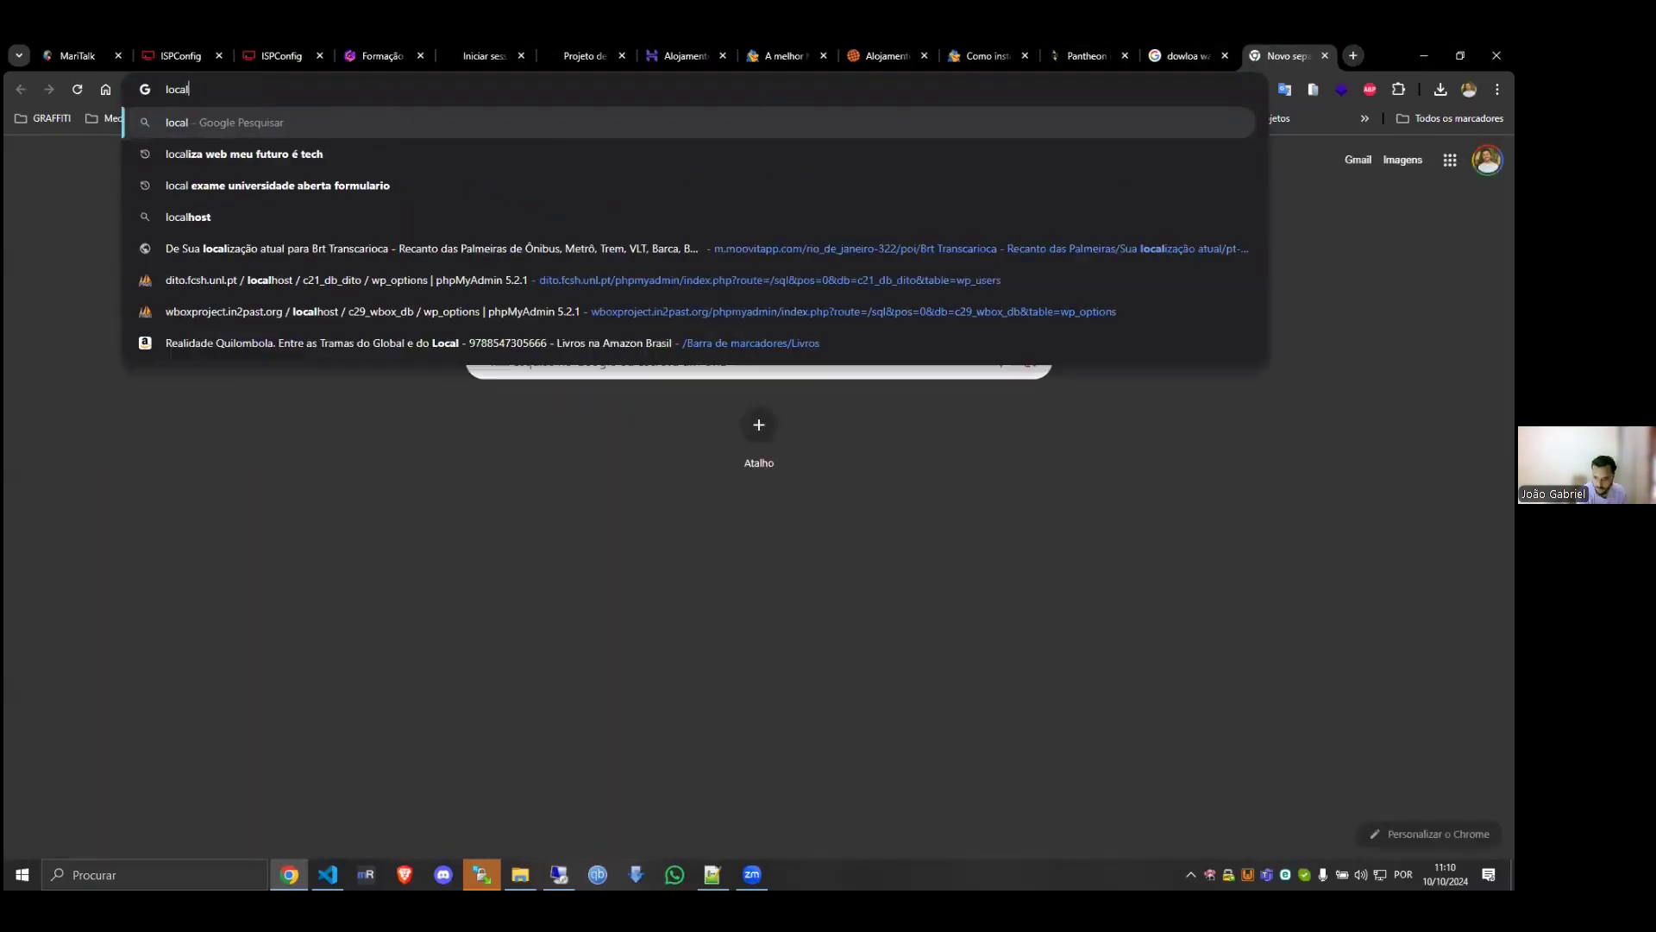
type("host")
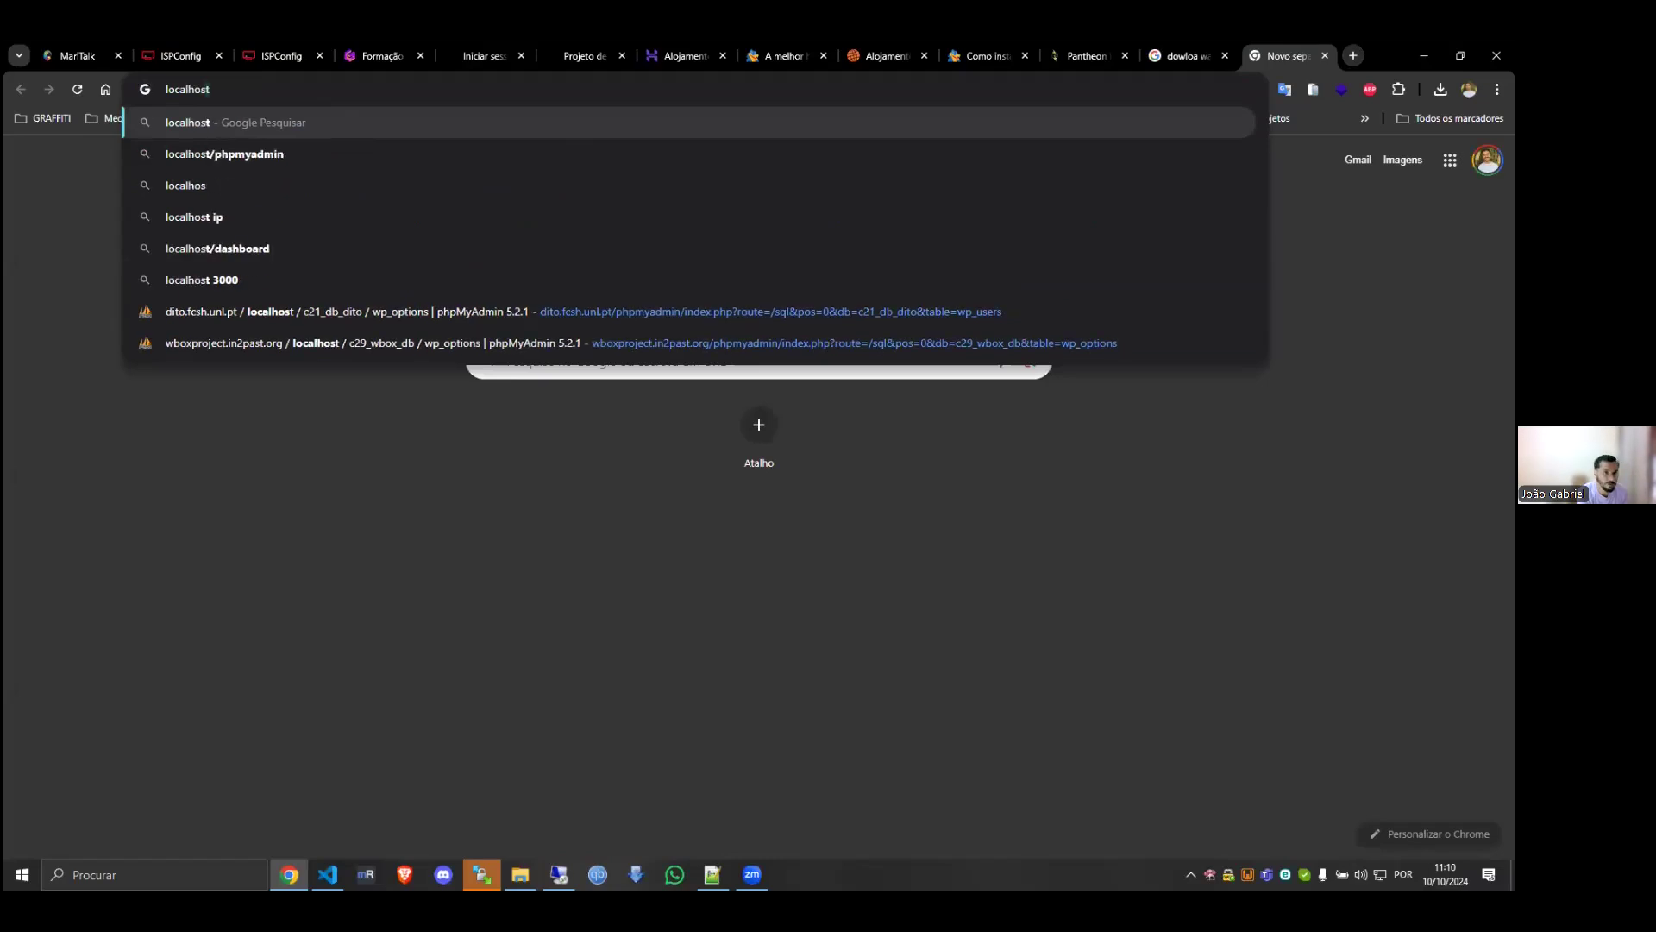
key("Return")
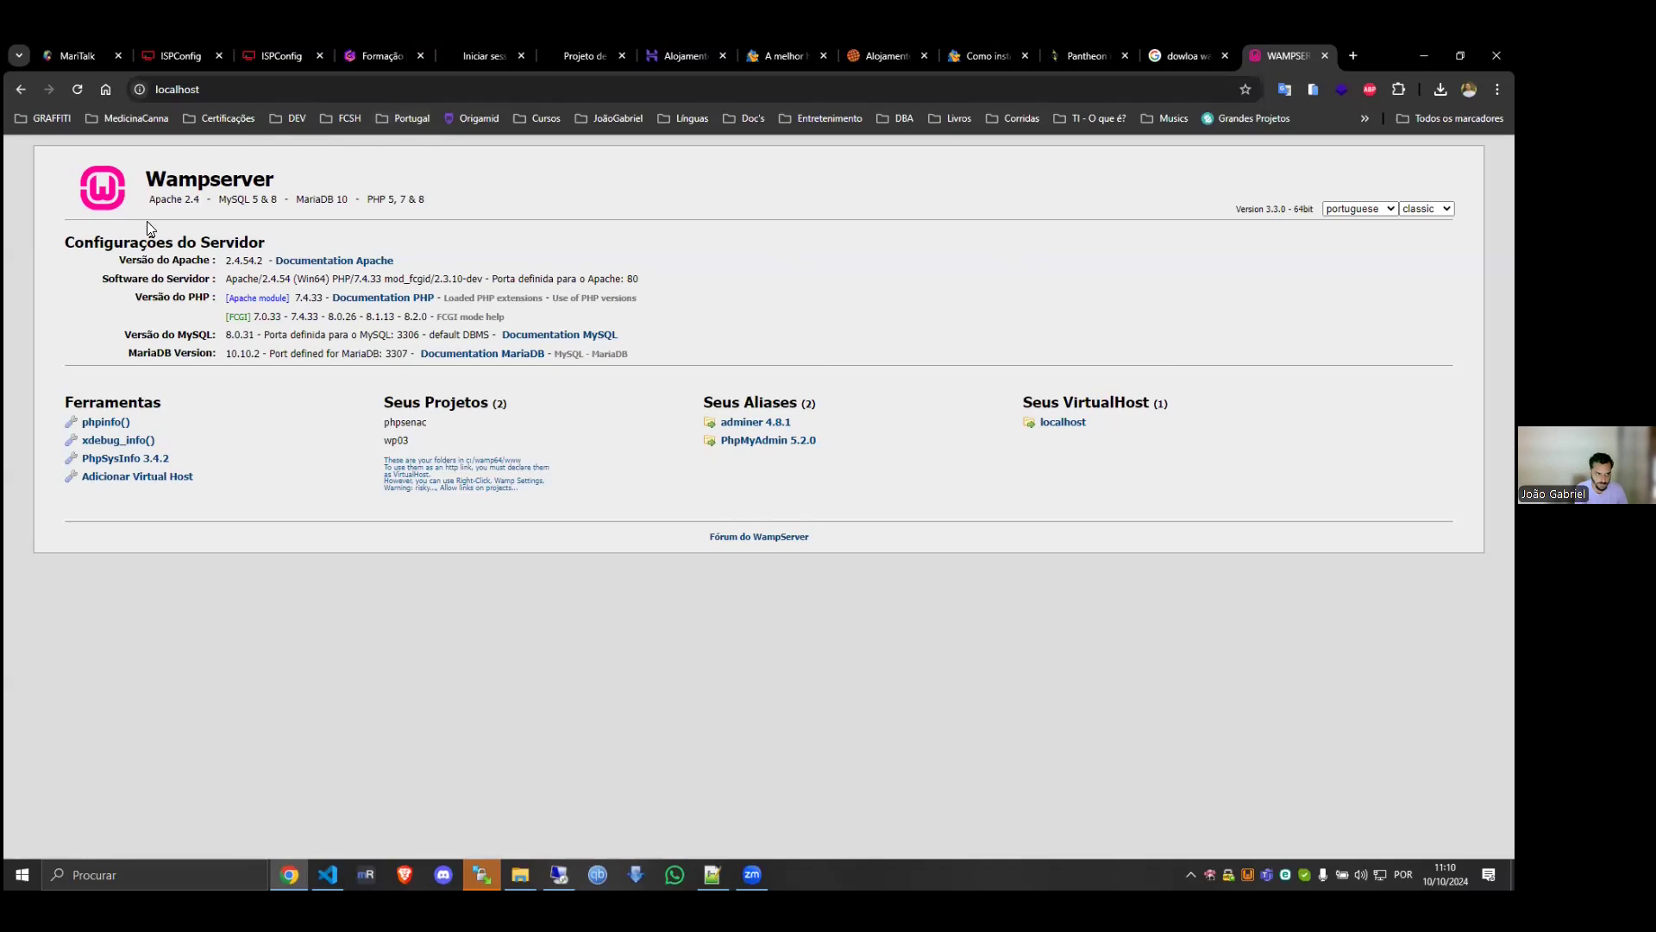
triple_click(189, 198)
left_click(262, 204)
double_click(247, 199)
triple_click(307, 199)
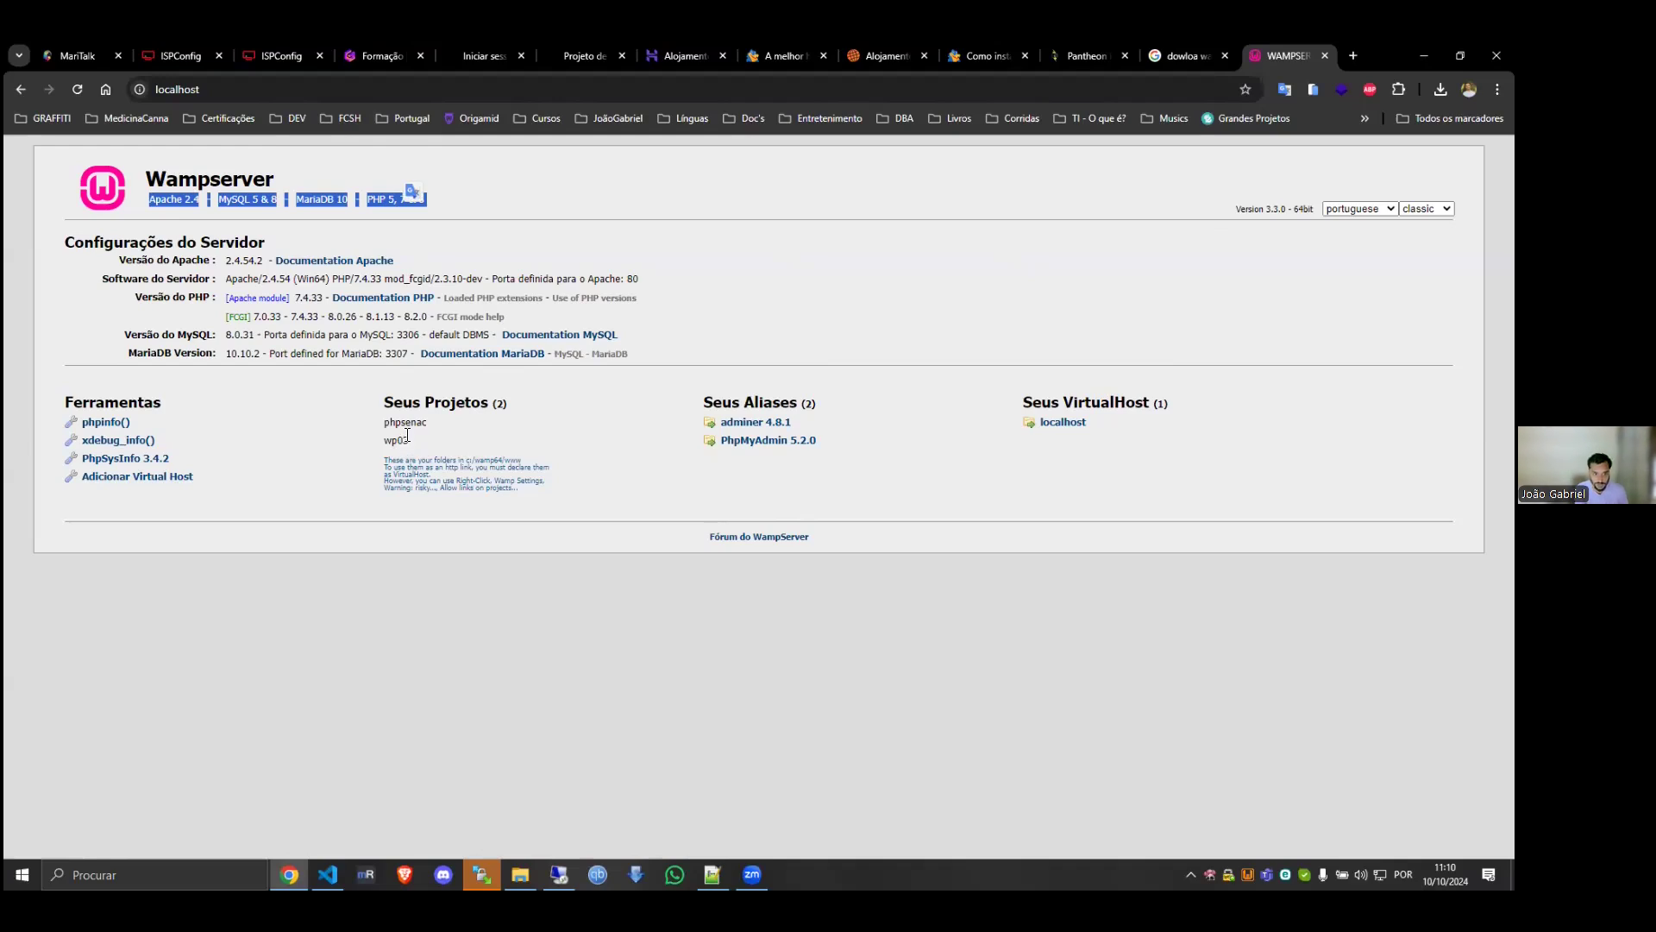
Step: Enter localhost/wp03 in the address bar after confirming wp03's WordPress files in Explorer
left_click(279, 89)
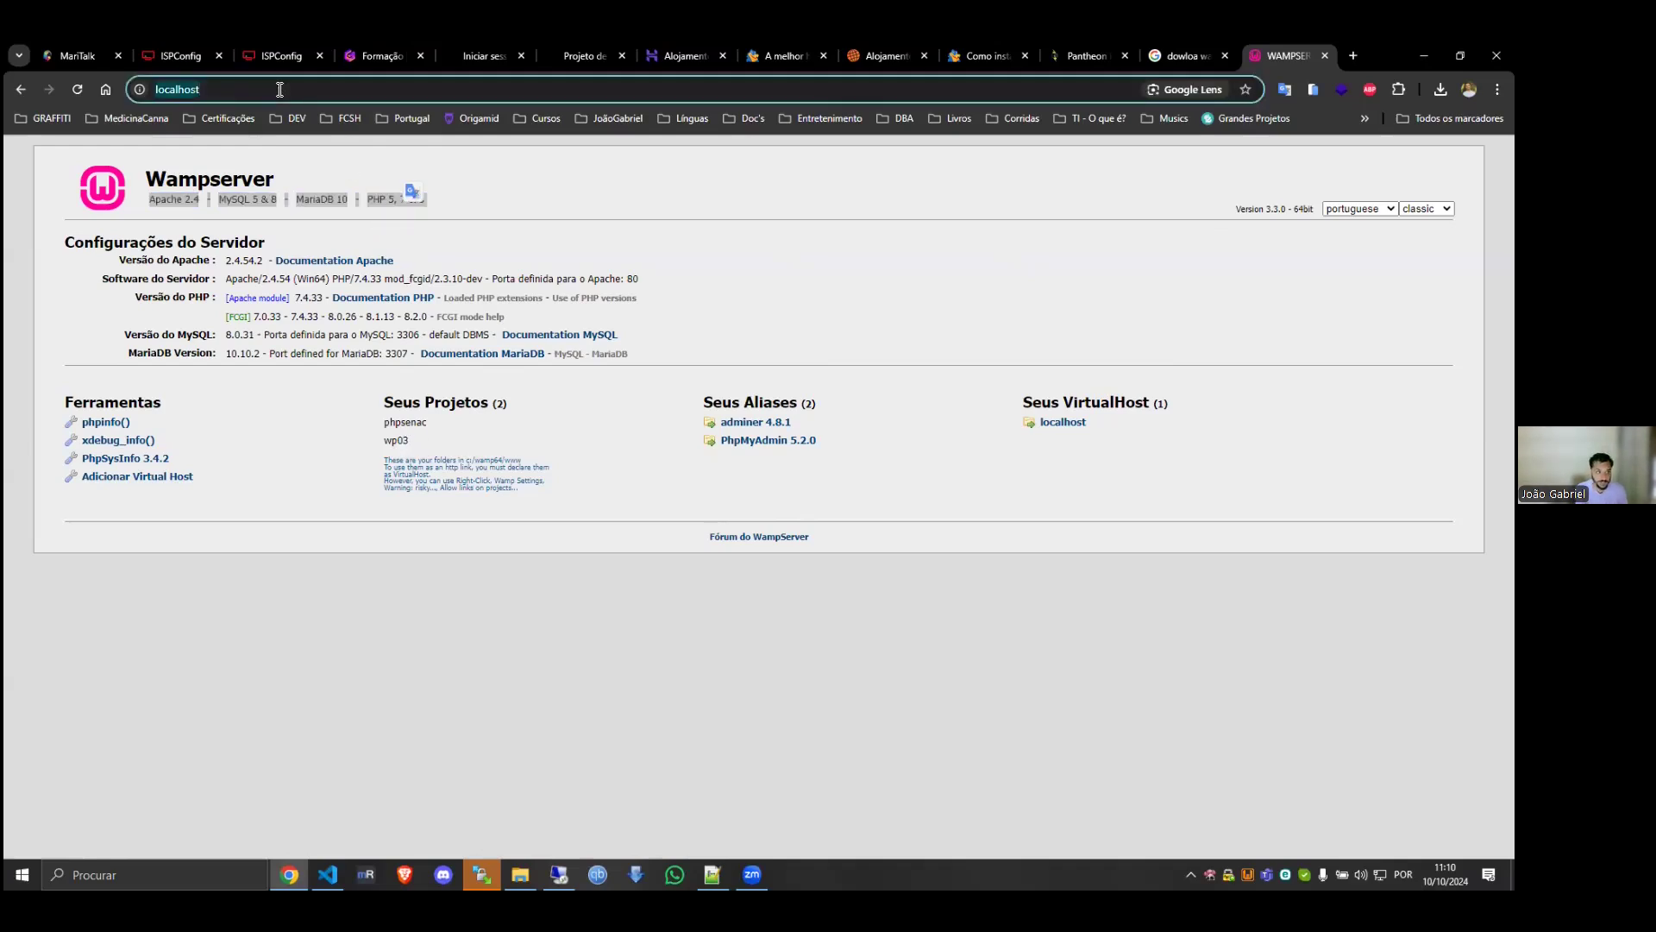
type("/wp")
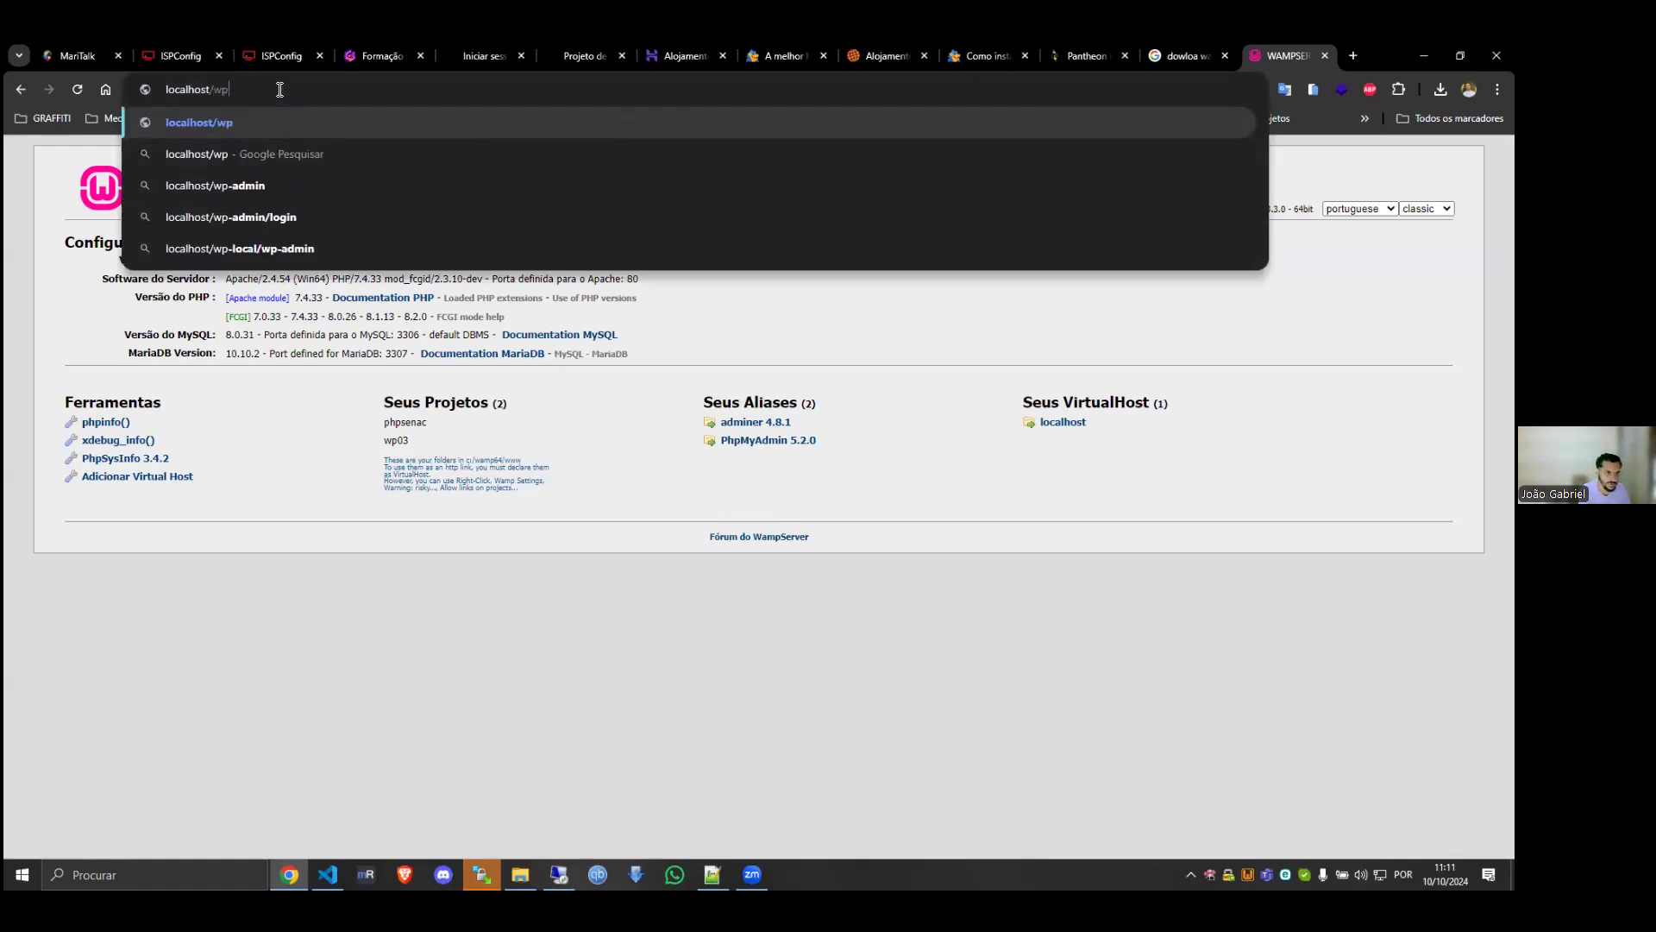
type("03")
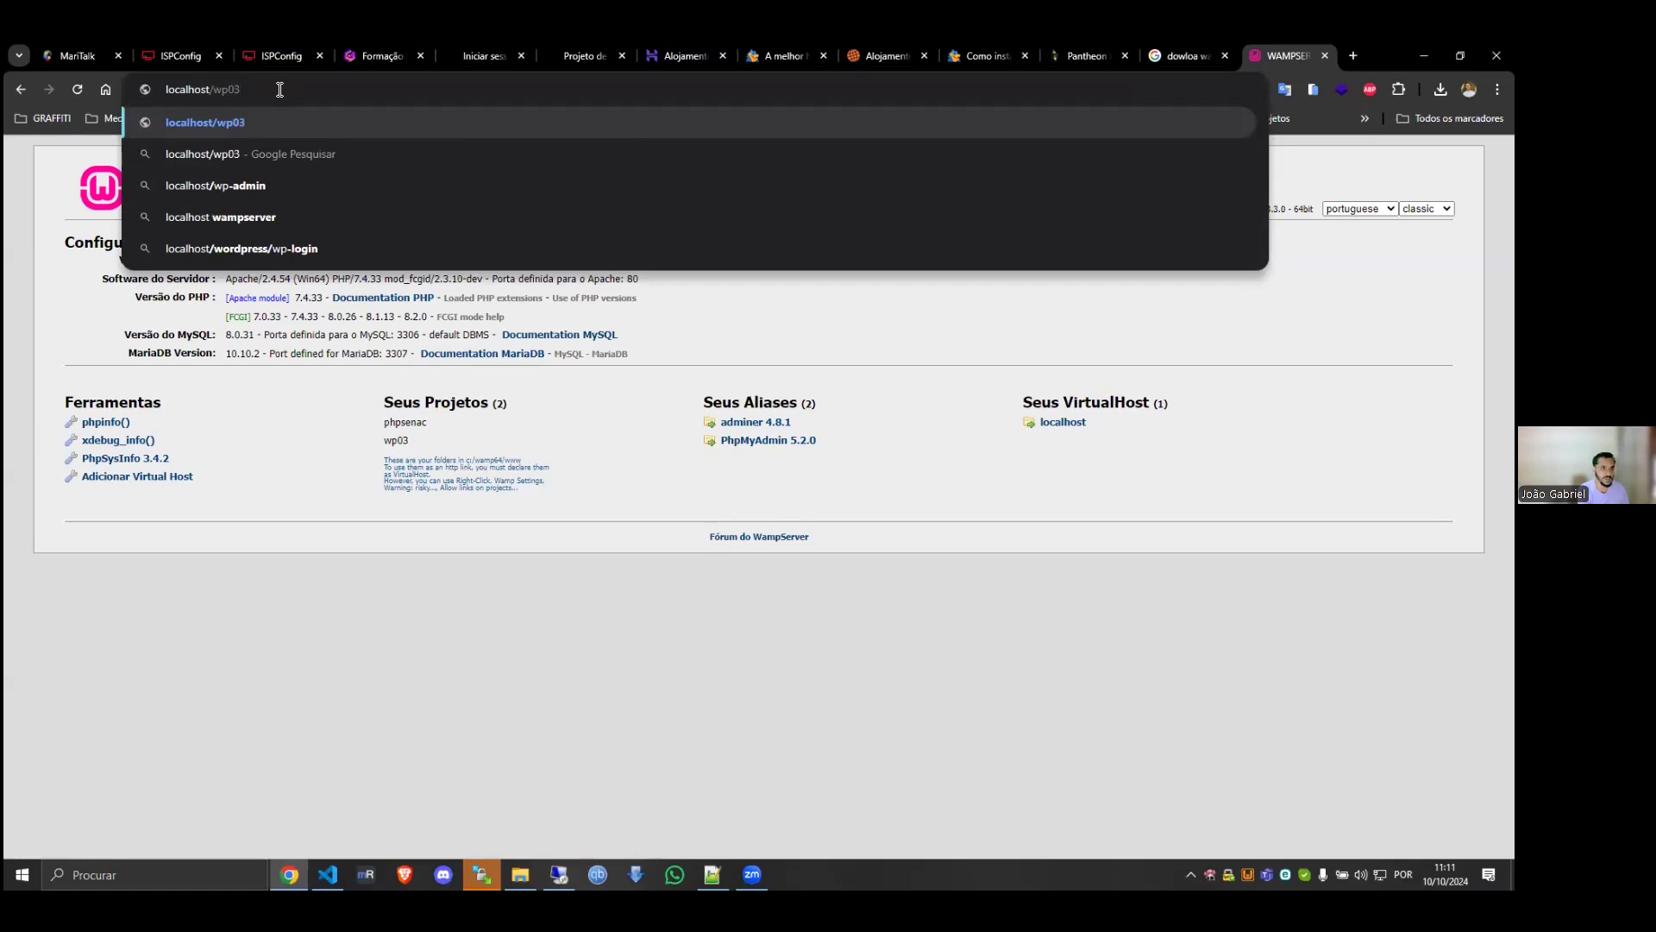
left_click(520, 873)
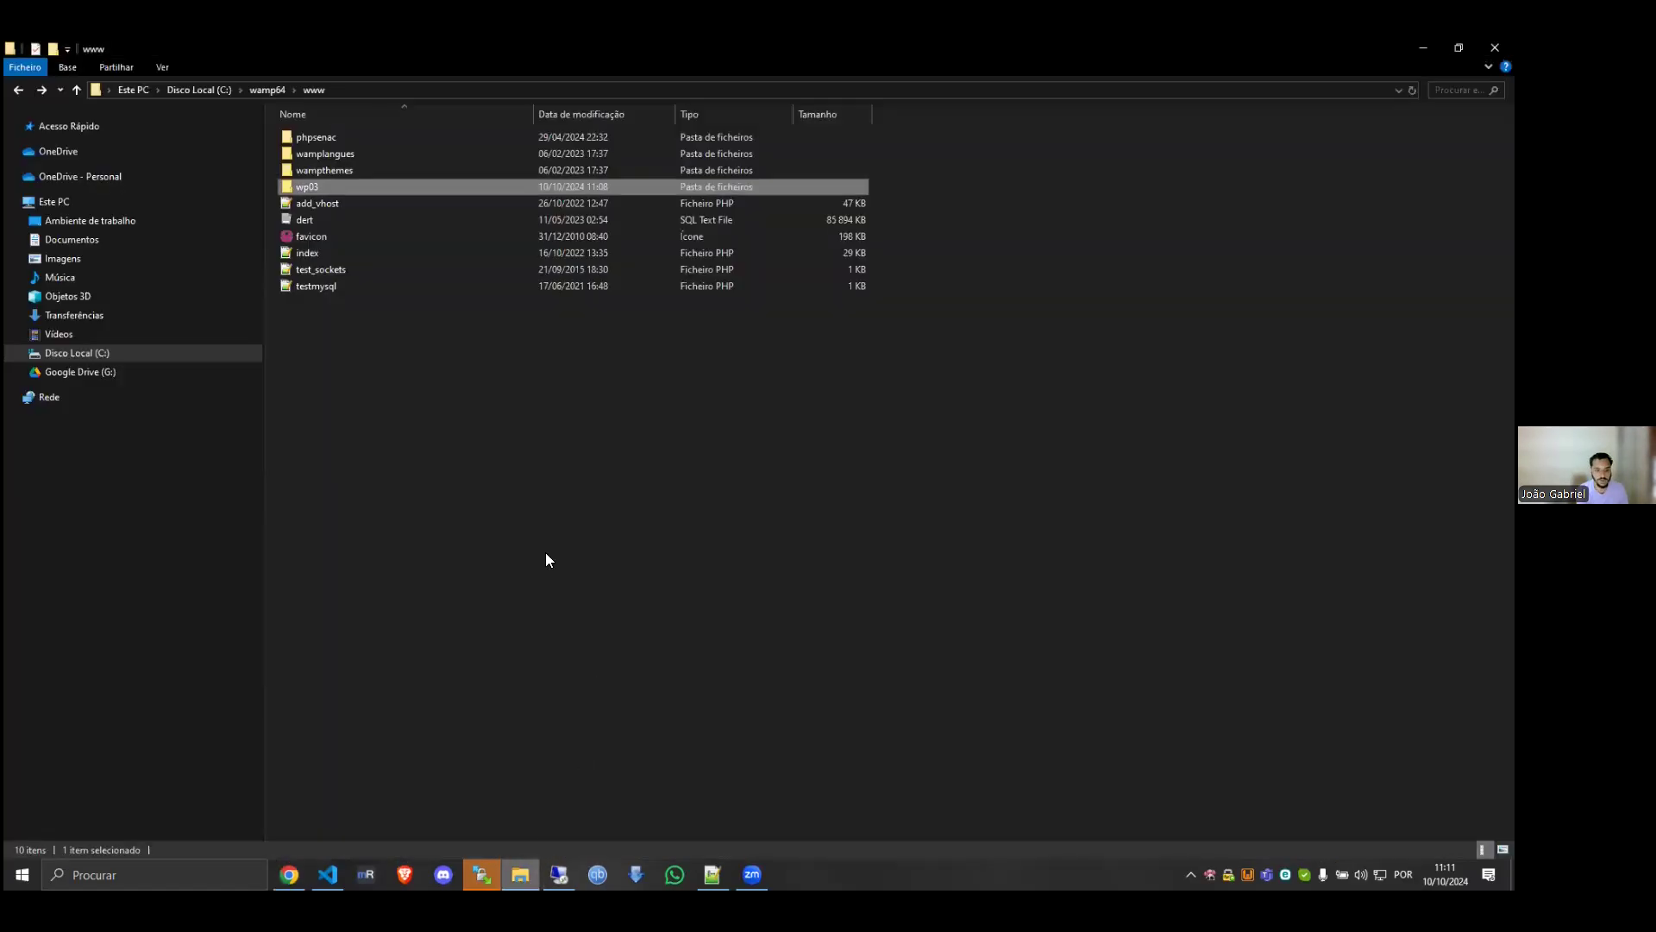
double_click(354, 190)
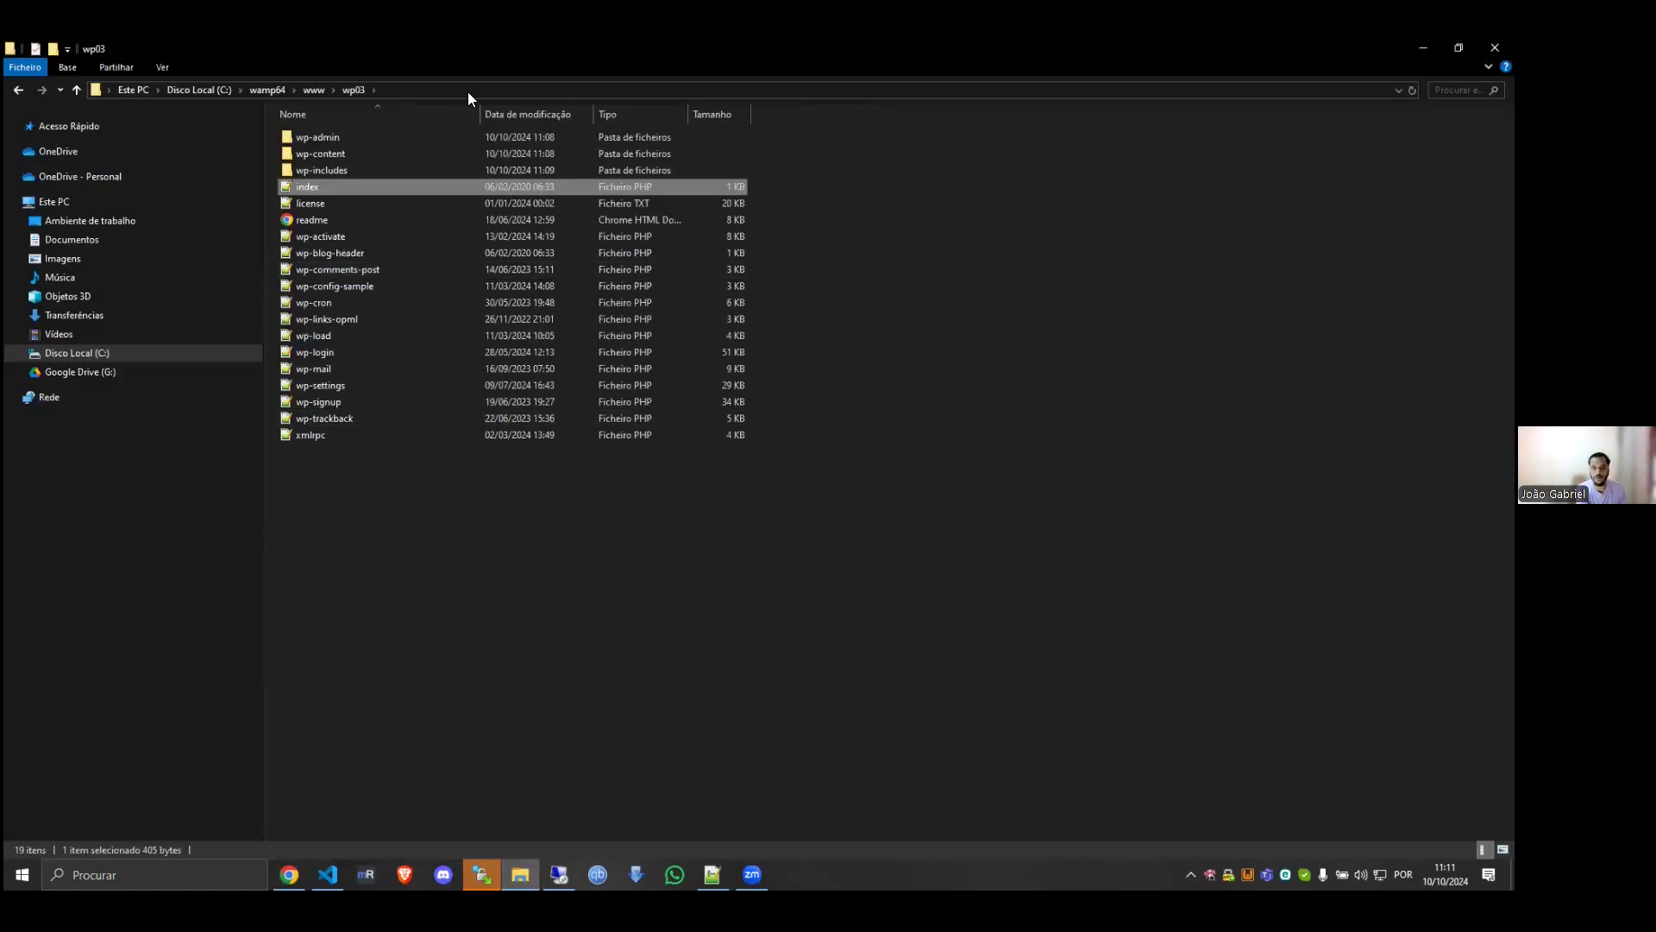
left_click(313, 89)
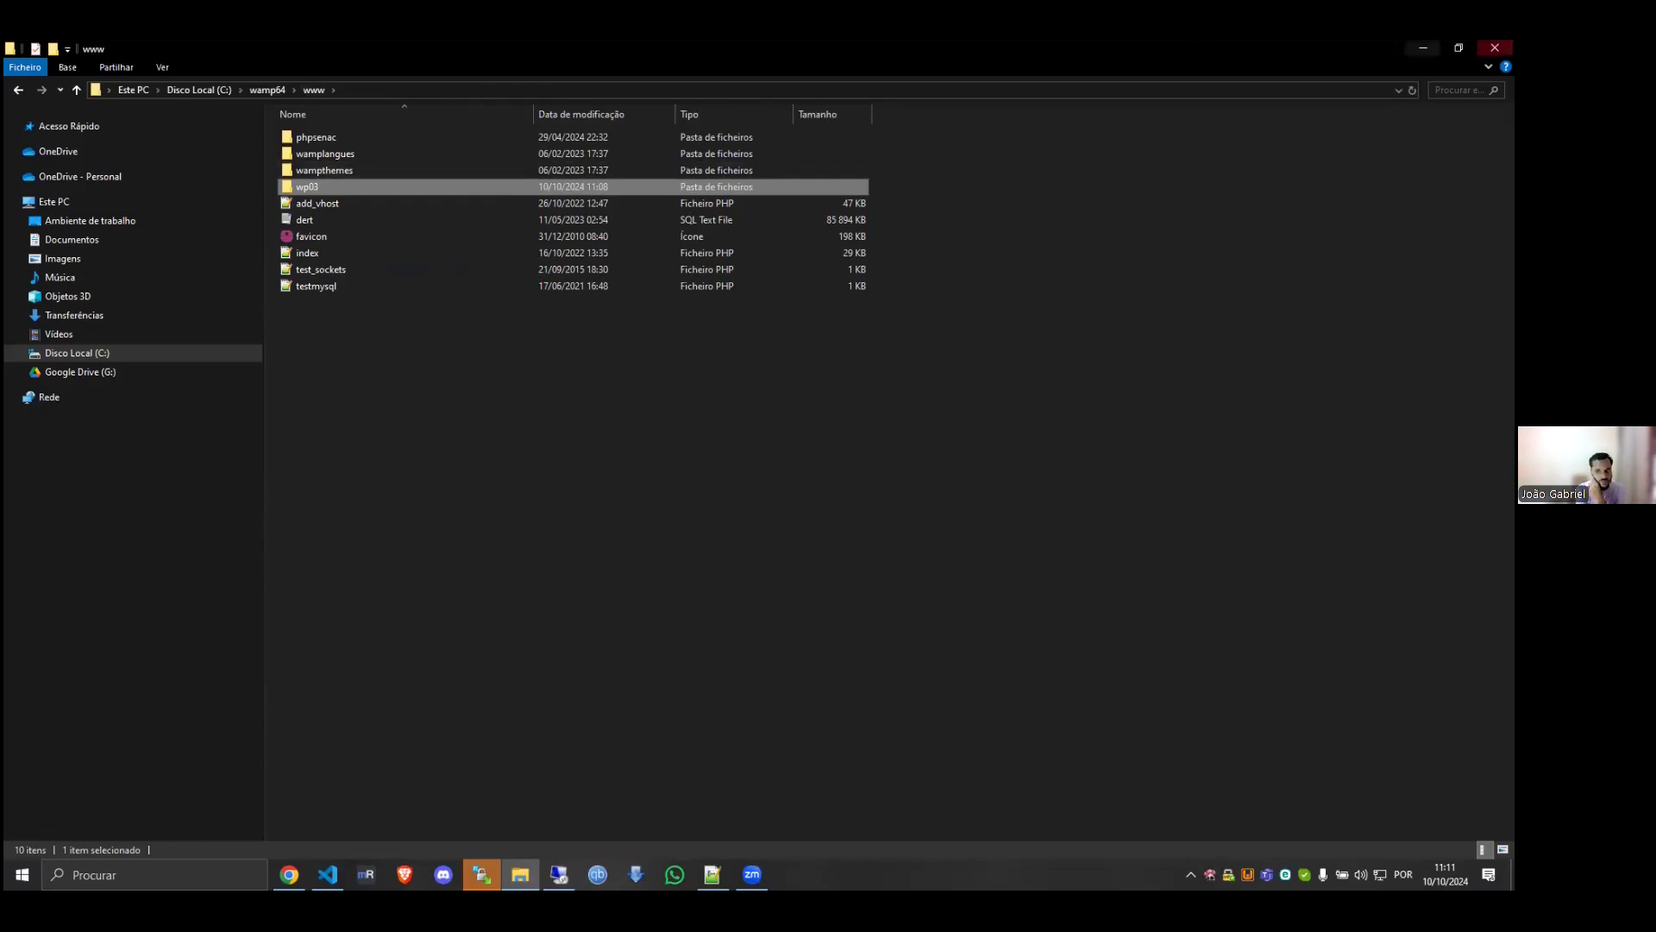
left_click(1423, 47)
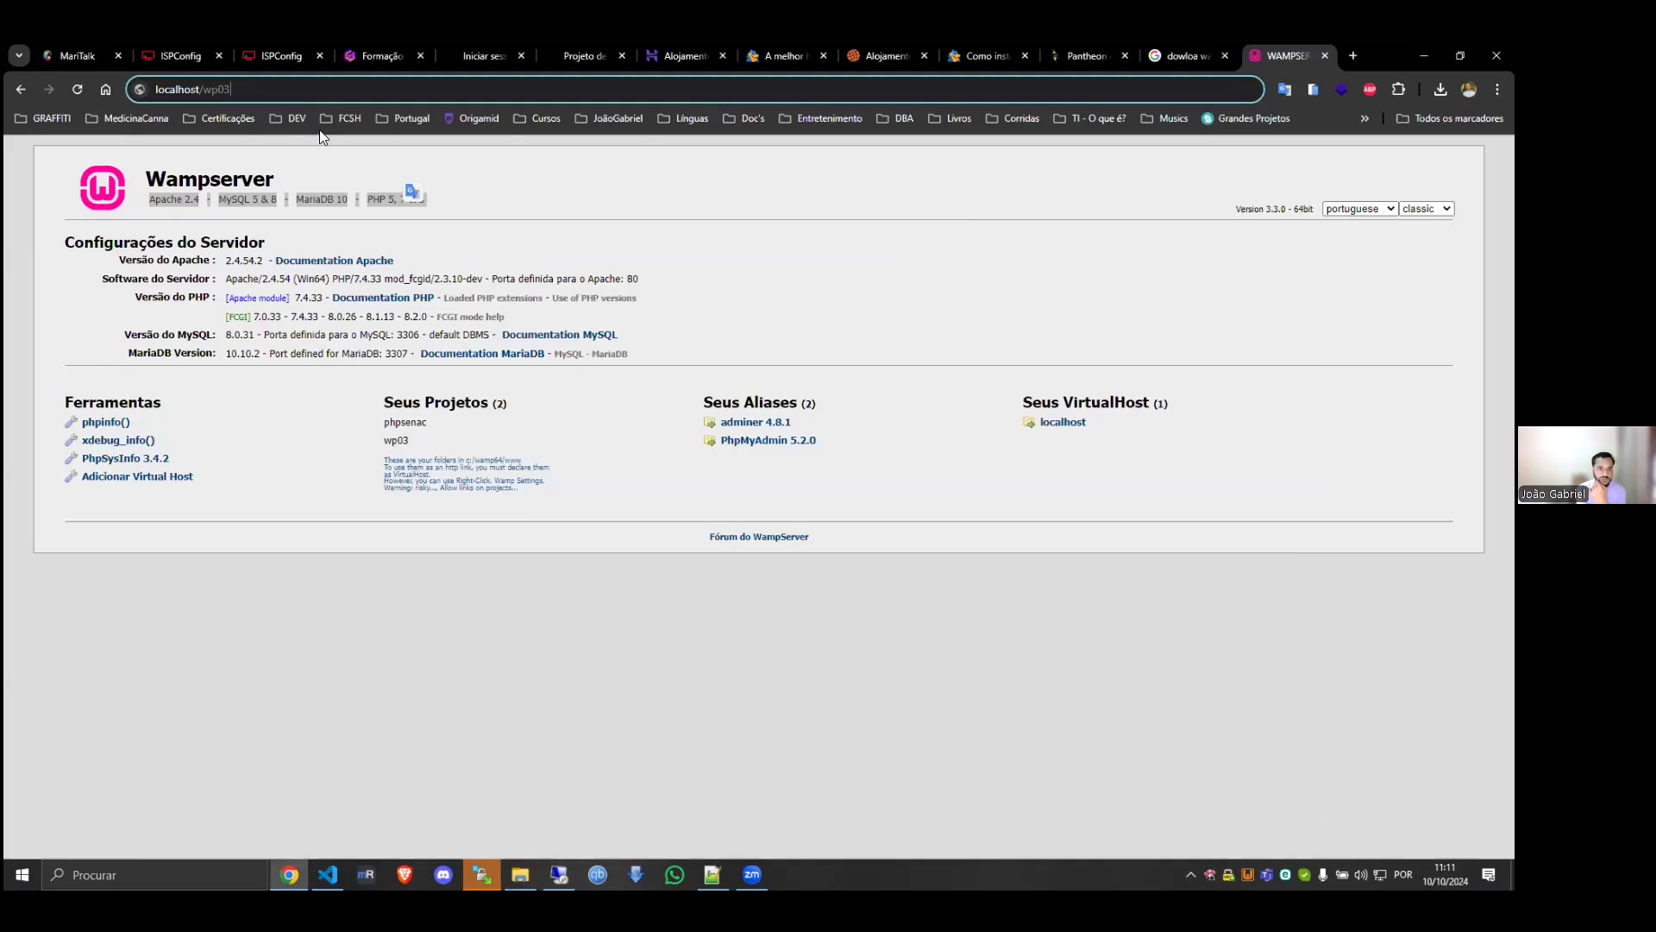
Step: Load localhost/wp03 to reach WordPress's setup-config.php welcome page
key("Return")
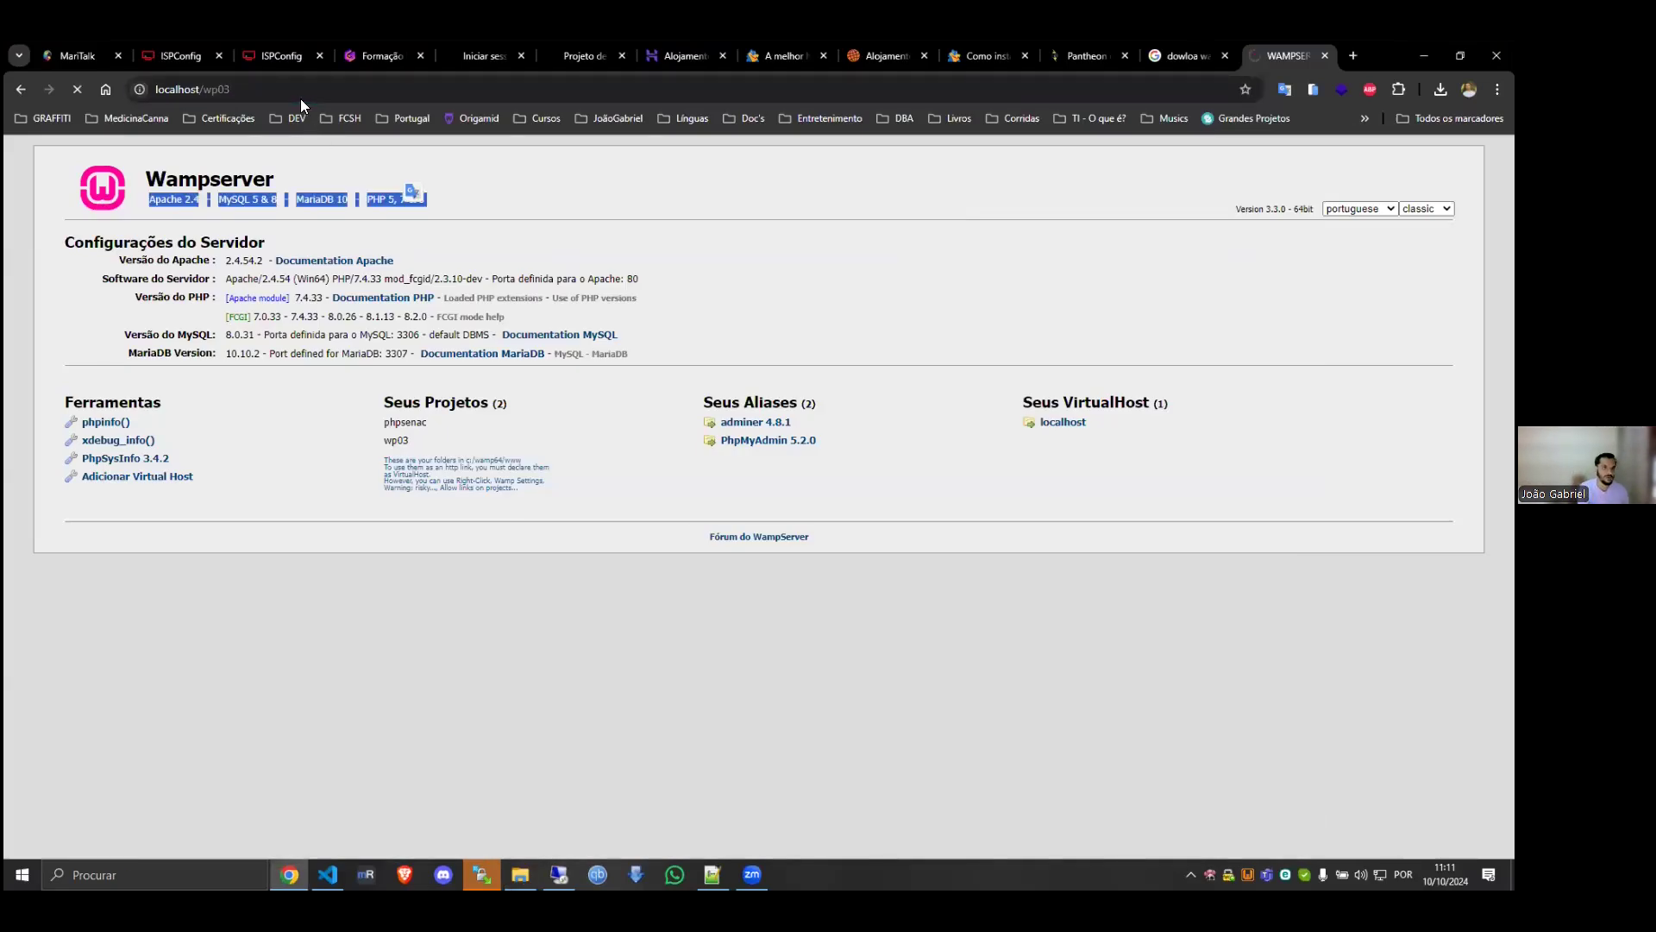
left_click(314, 91)
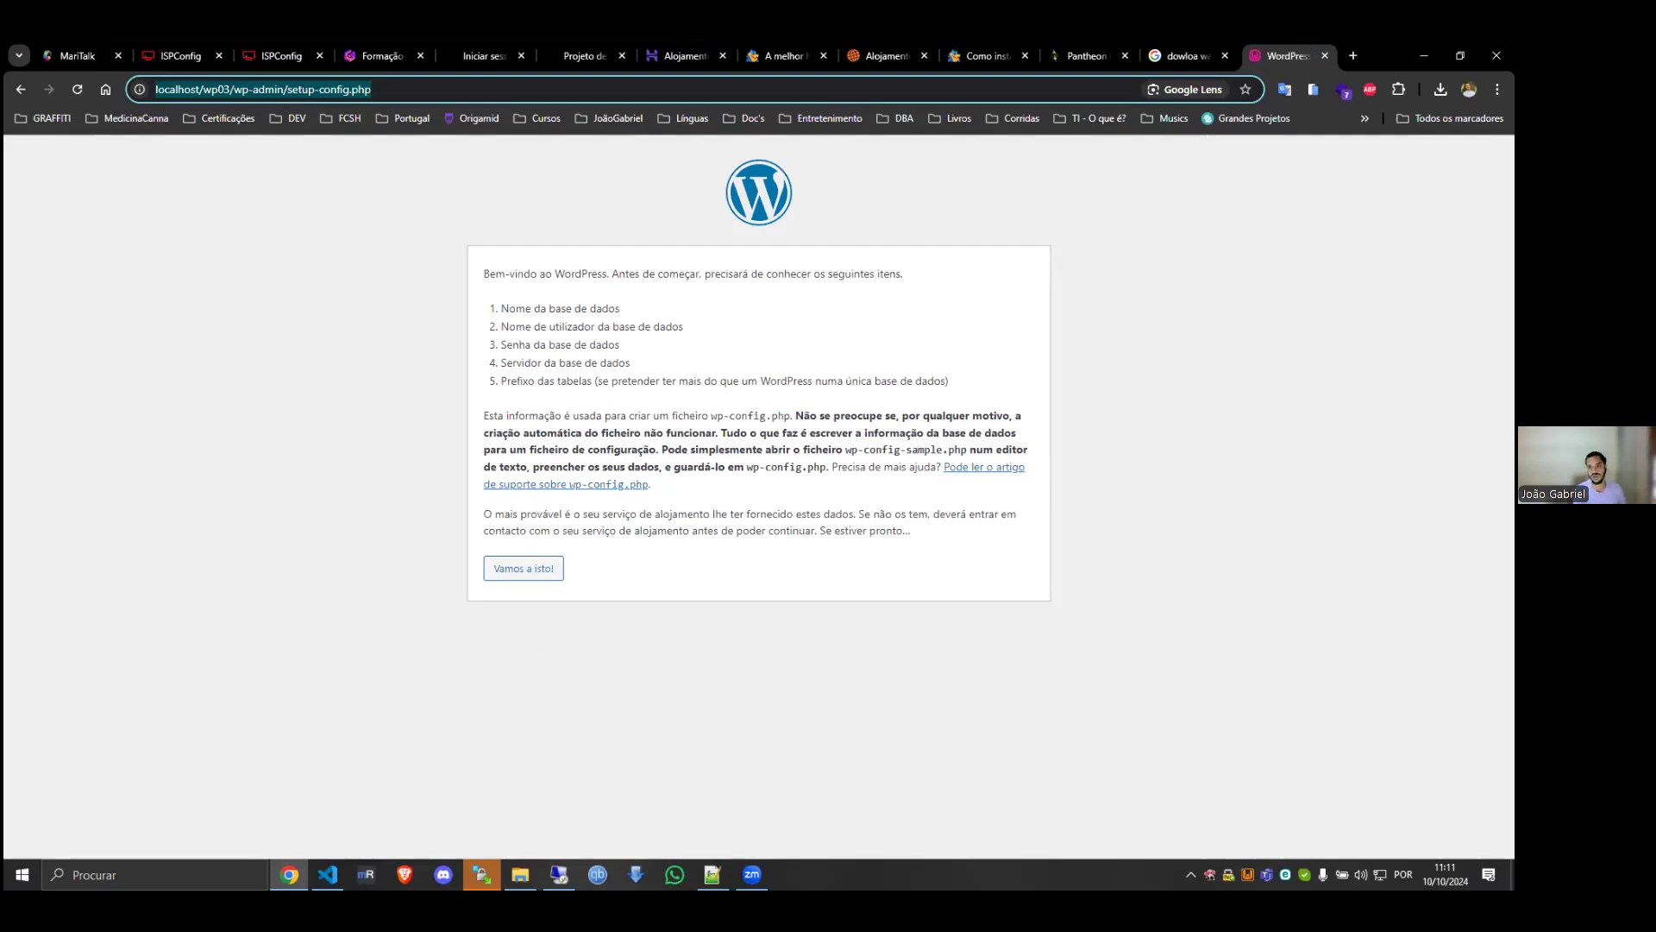
Step: Close the WordPress setup and Google tabs and open the DADOS2478 Pantheon site dashboard
left_click(1325, 55)
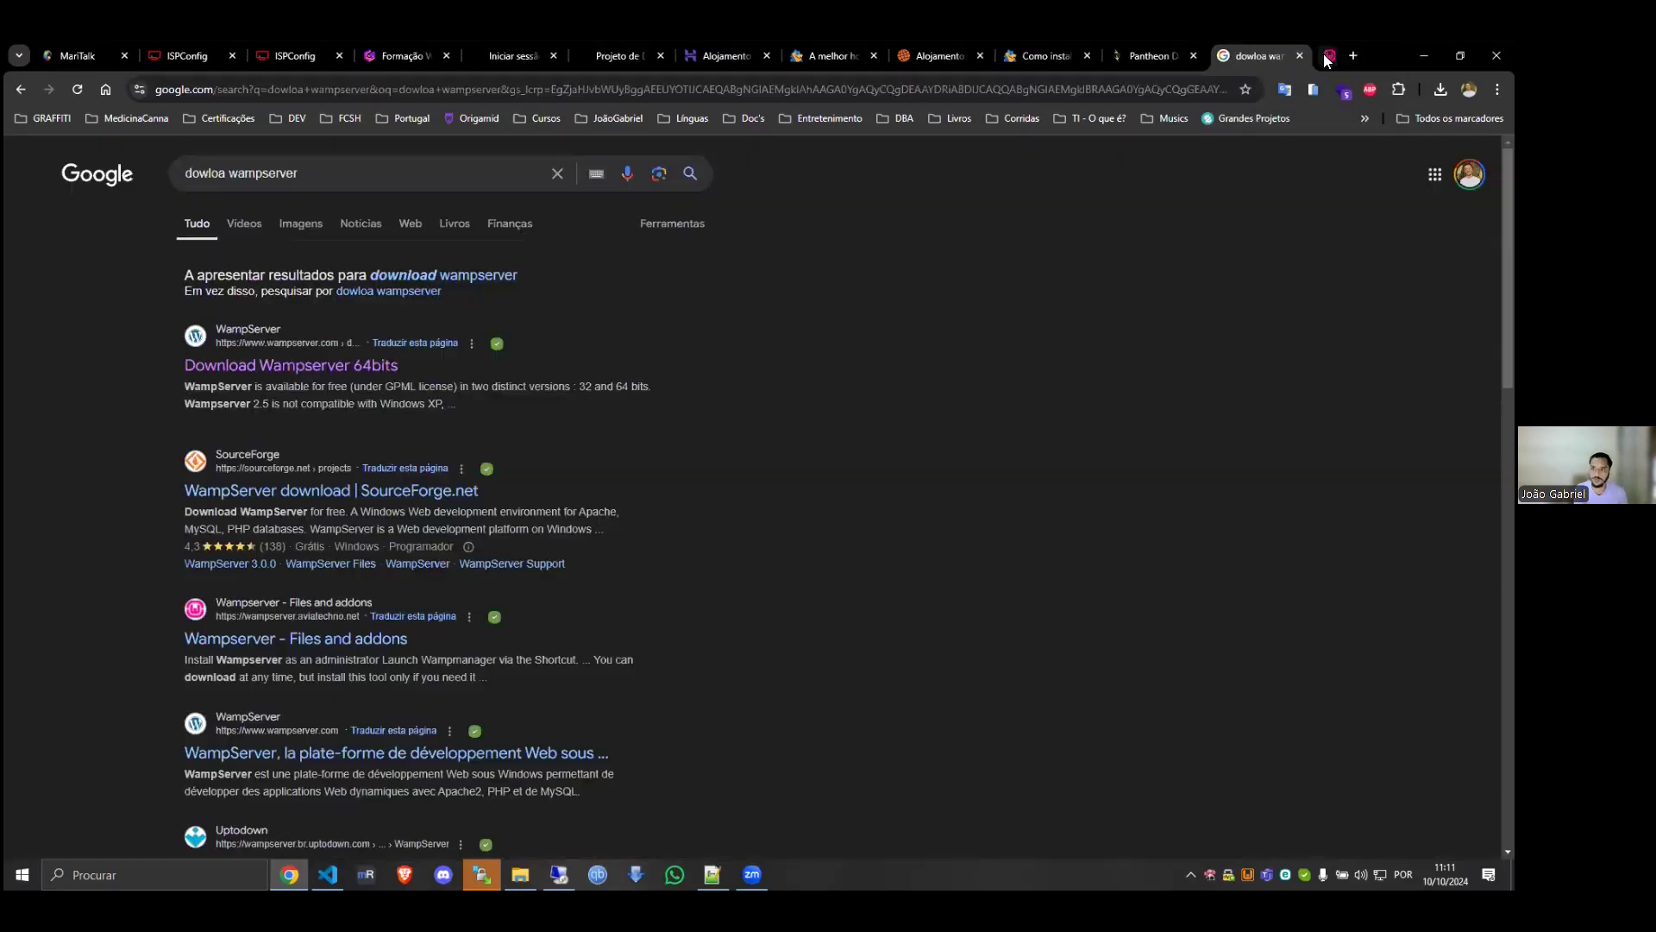
left_click(1323, 54)
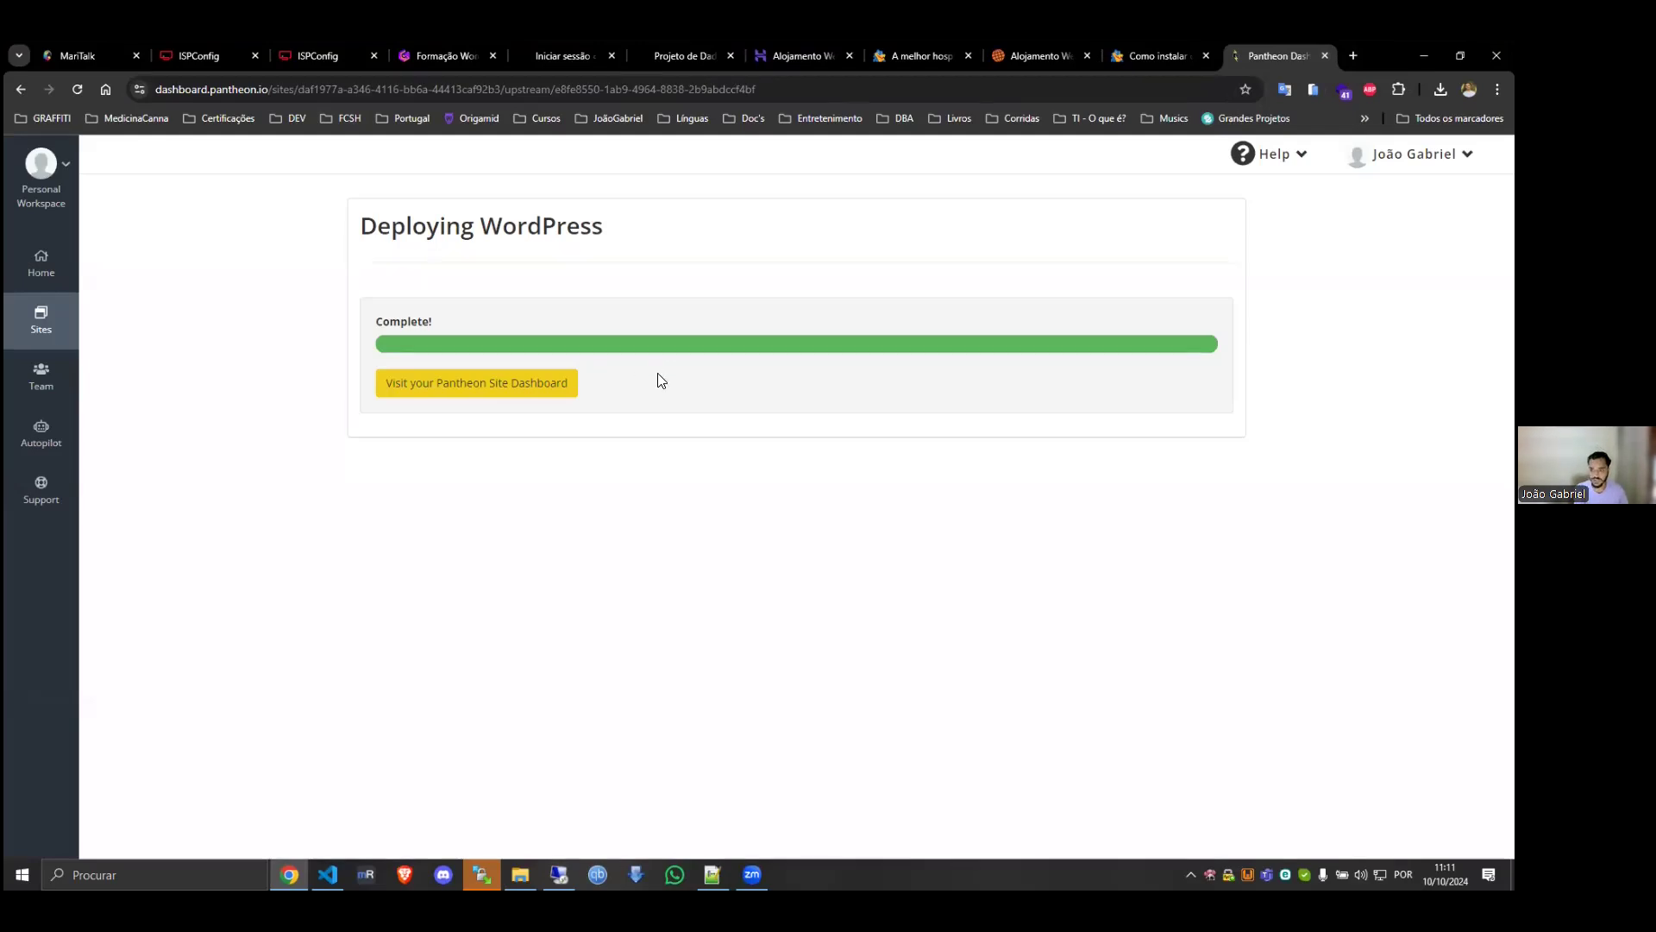
left_click(511, 385)
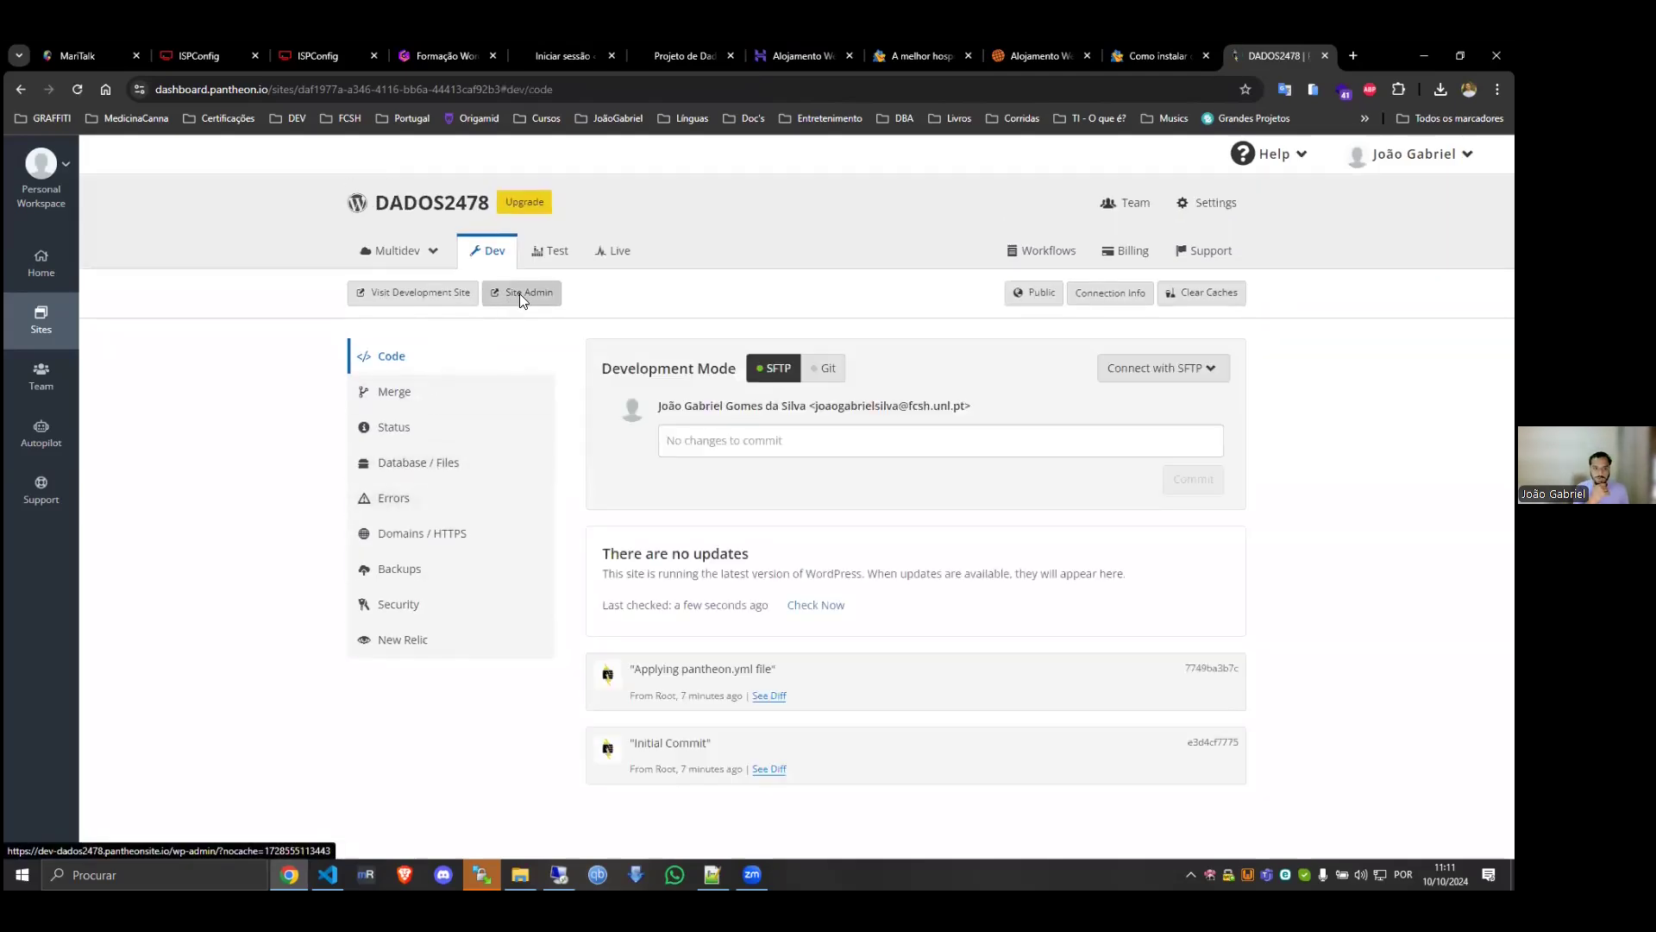
Step: Open the Pantheon dev site installer and choose Português as the install language
left_click(418, 298)
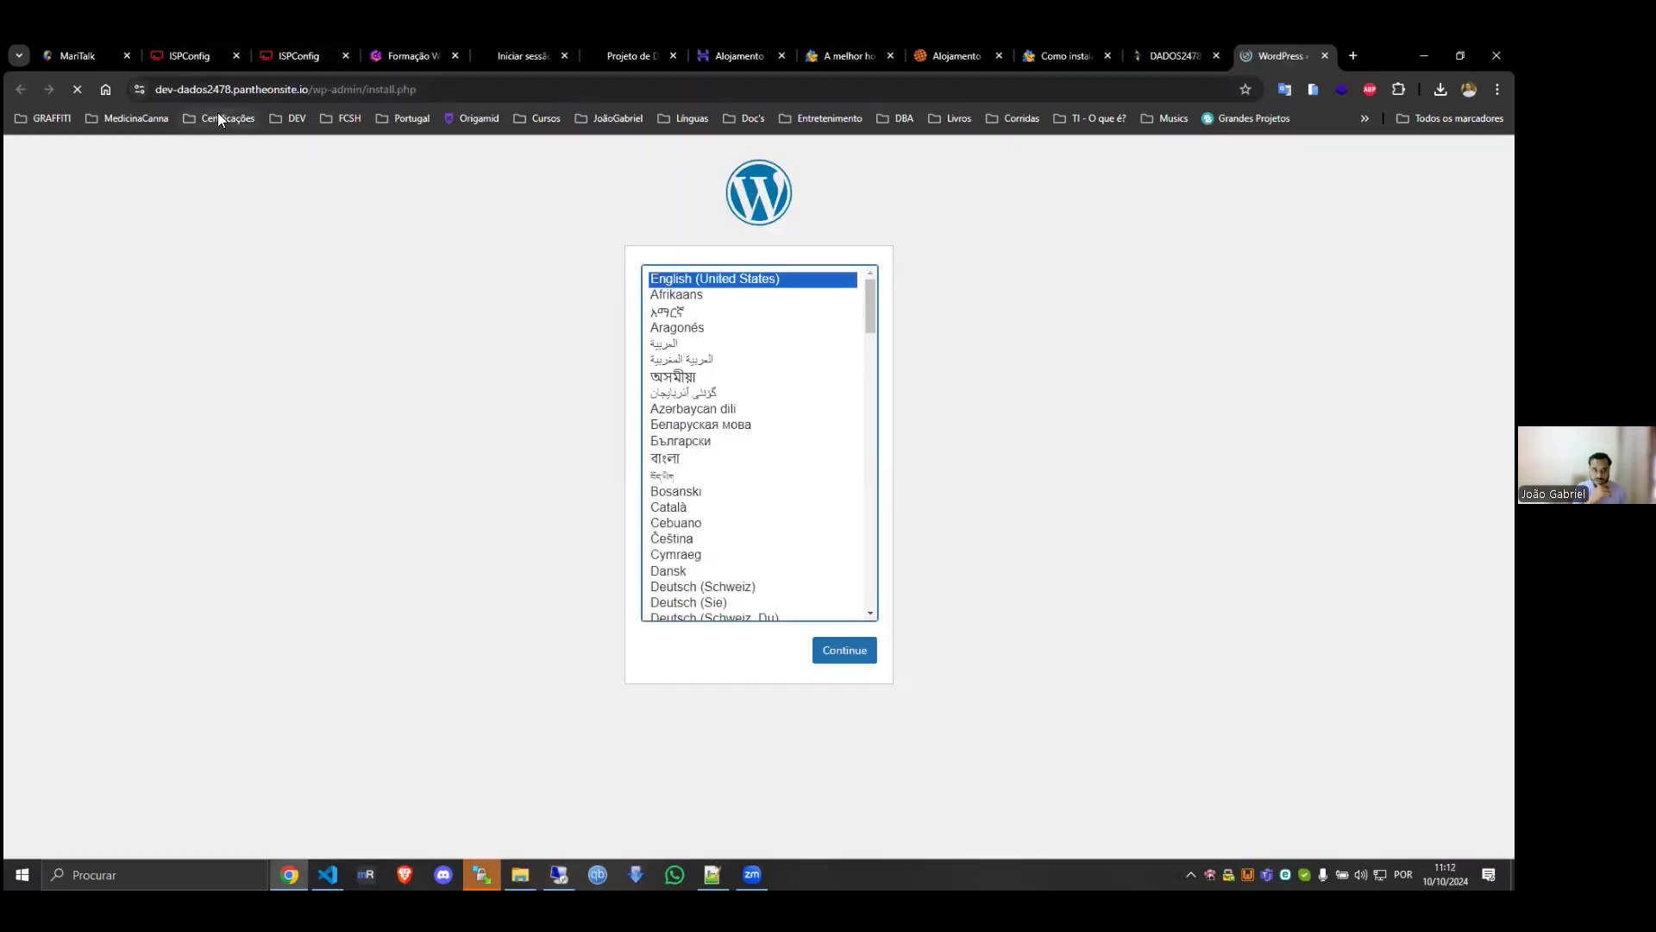
scroll(782, 453, "down", 9)
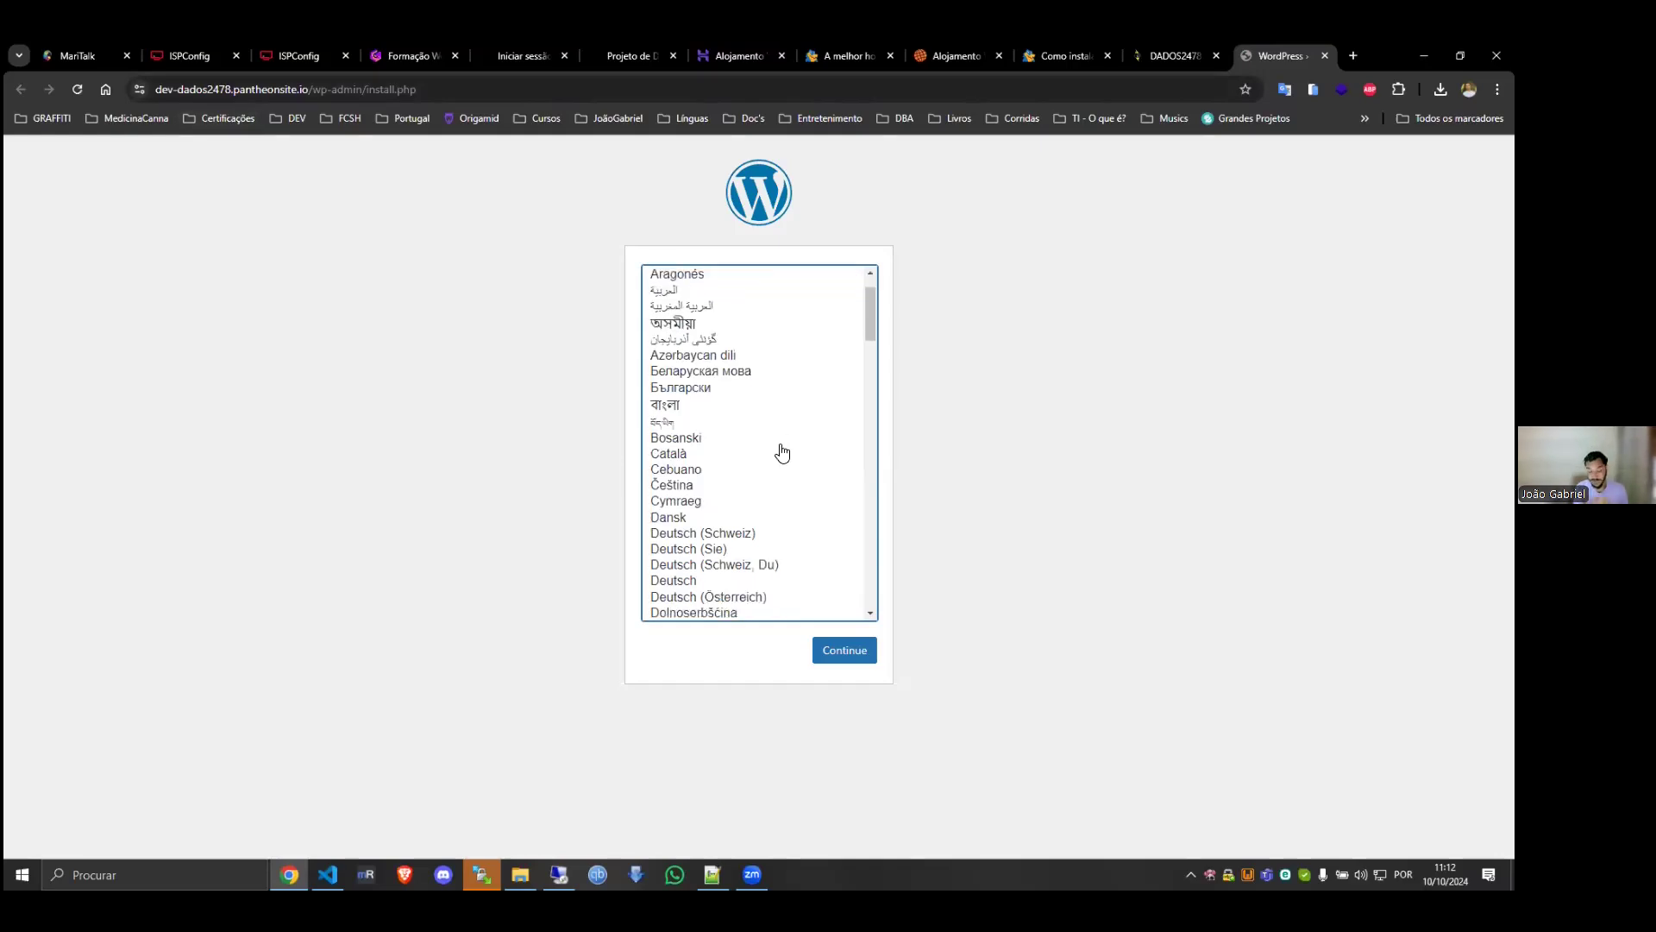
type("por")
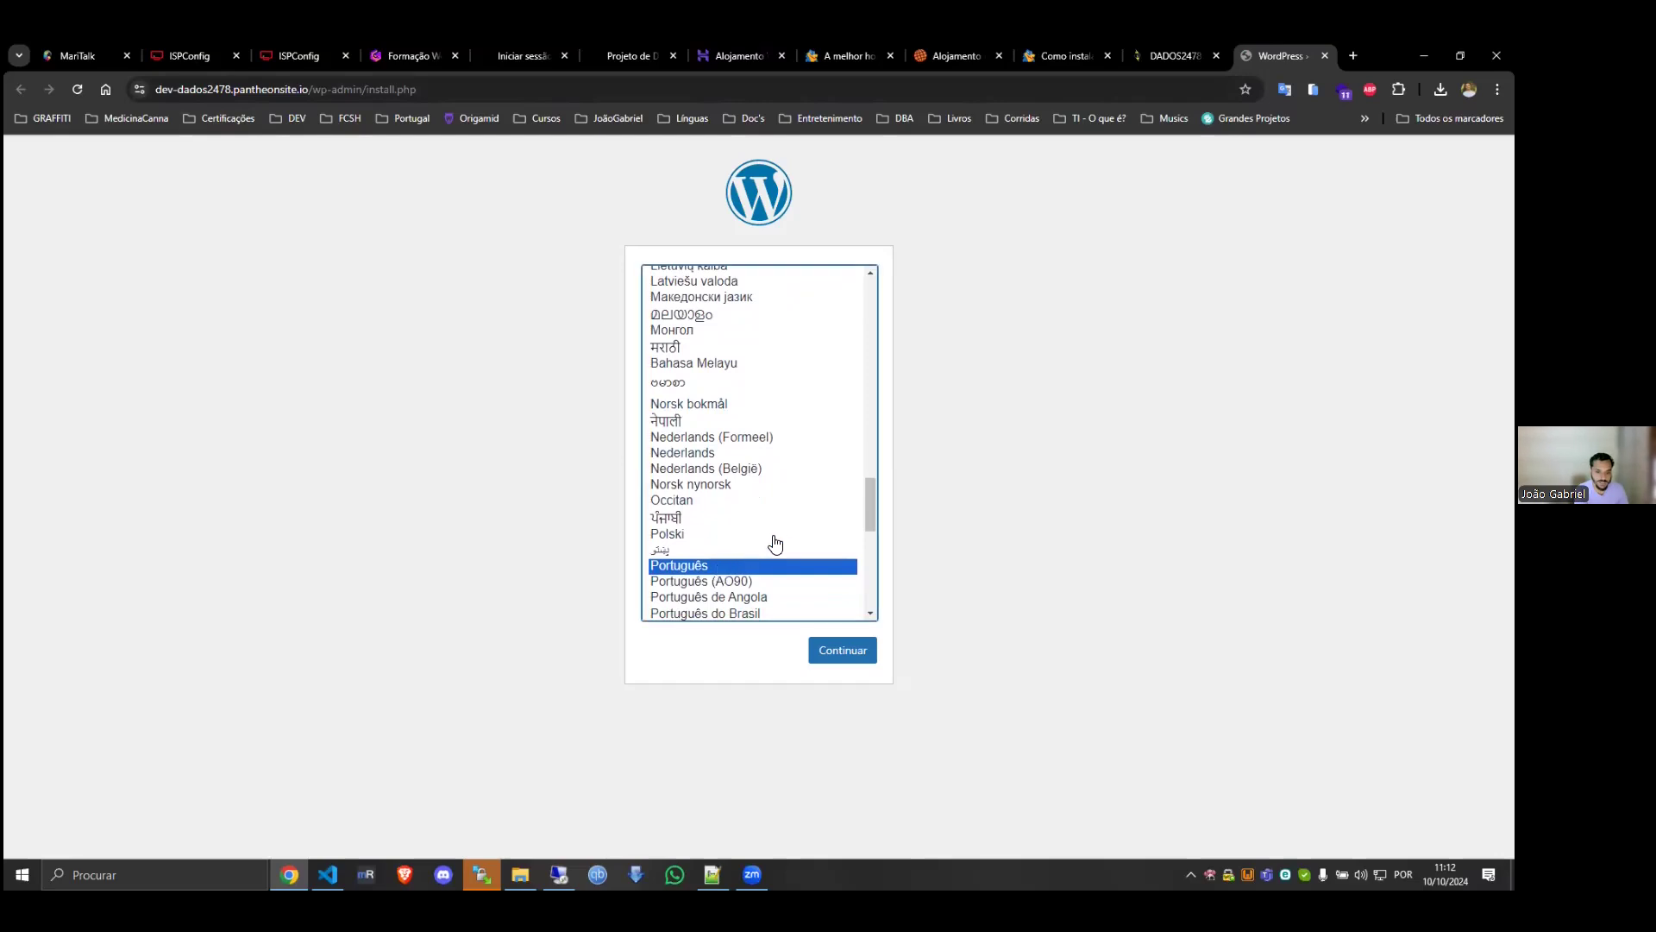
left_click(834, 654)
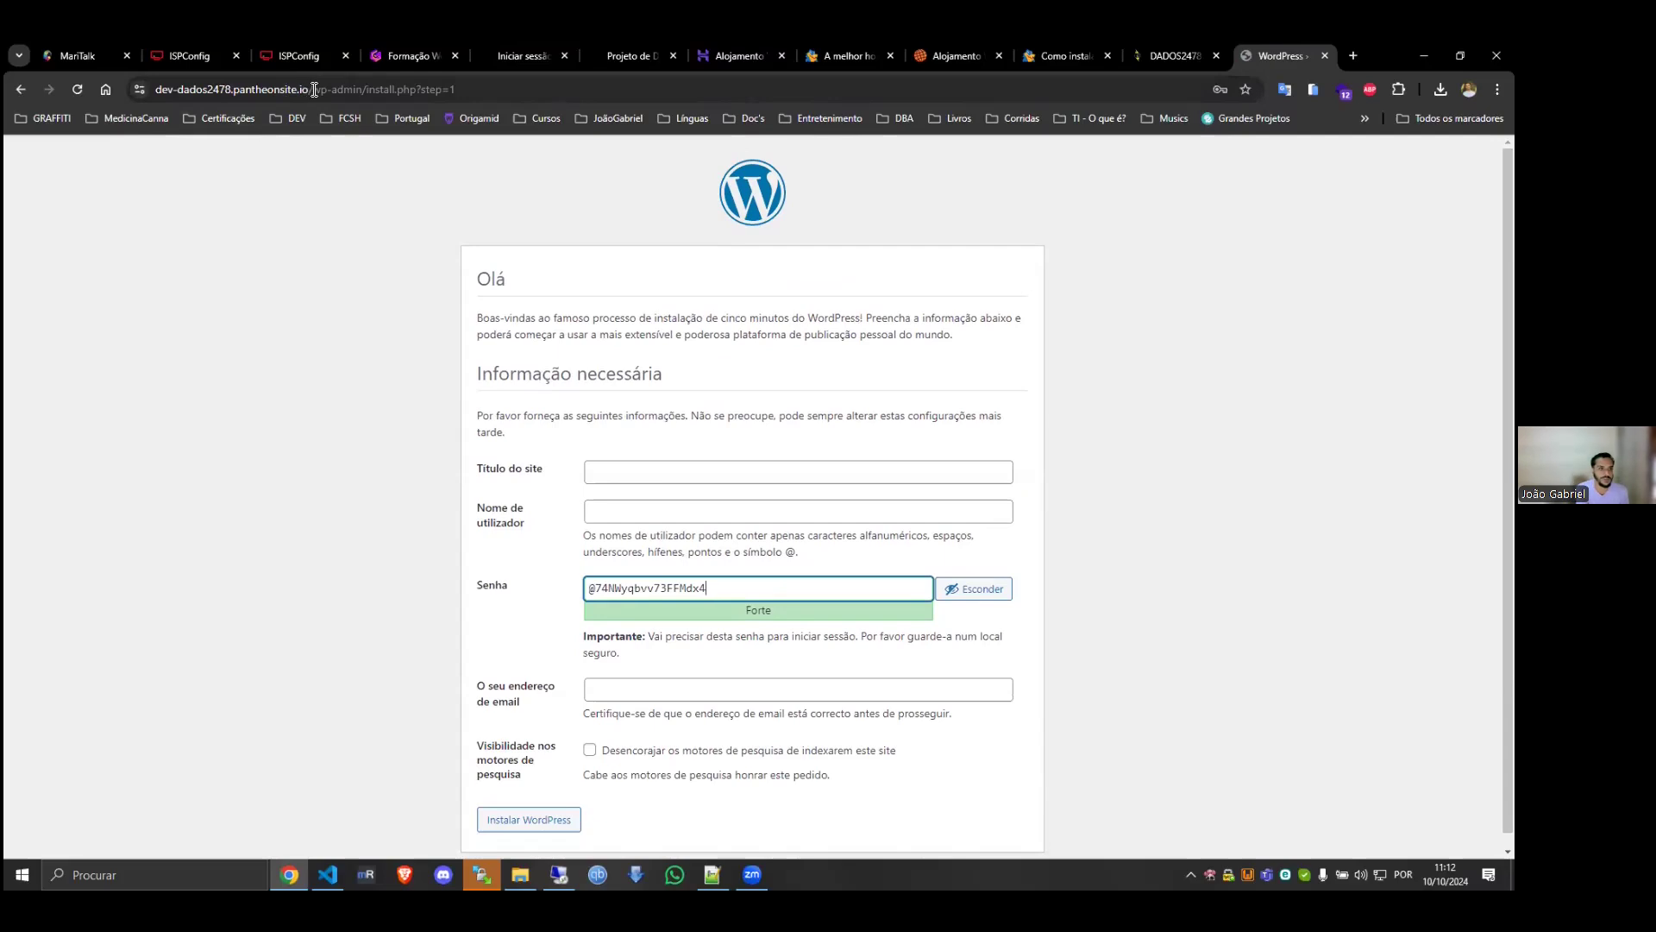
left_click_drag(314, 90, 155, 90)
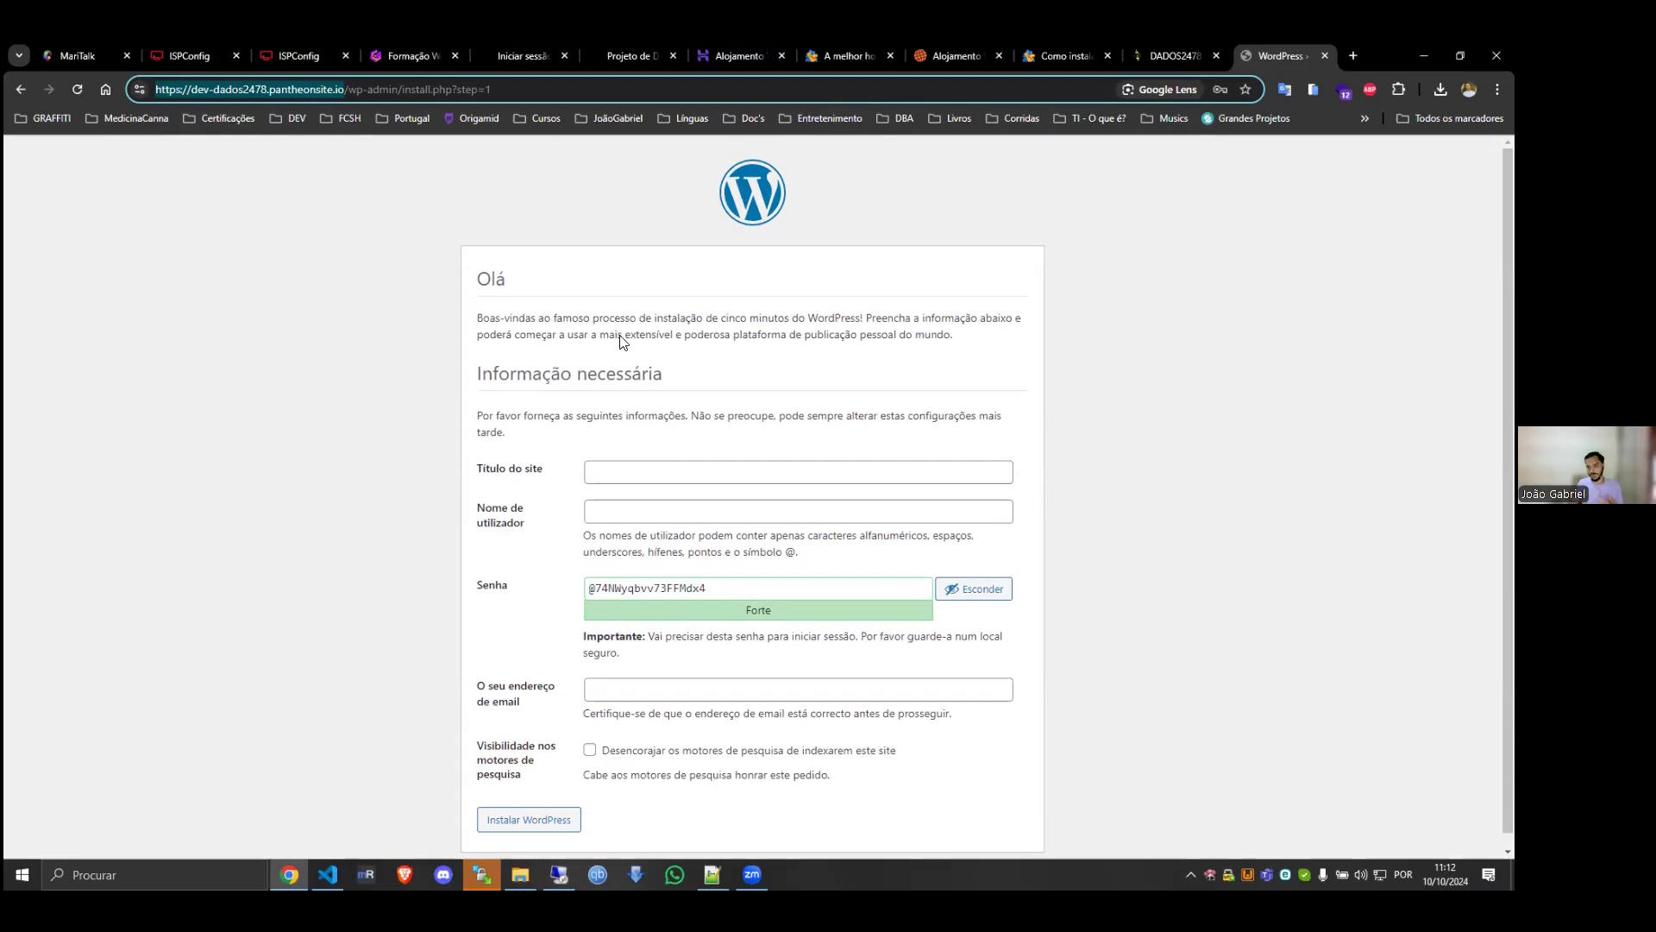
Step: Close the DADOS2478 dev site's installer tabs and return to the Projeto de Dados Lisboa site at novafswp.fcsh.unl.pt/wp001
left_click(1325, 56)
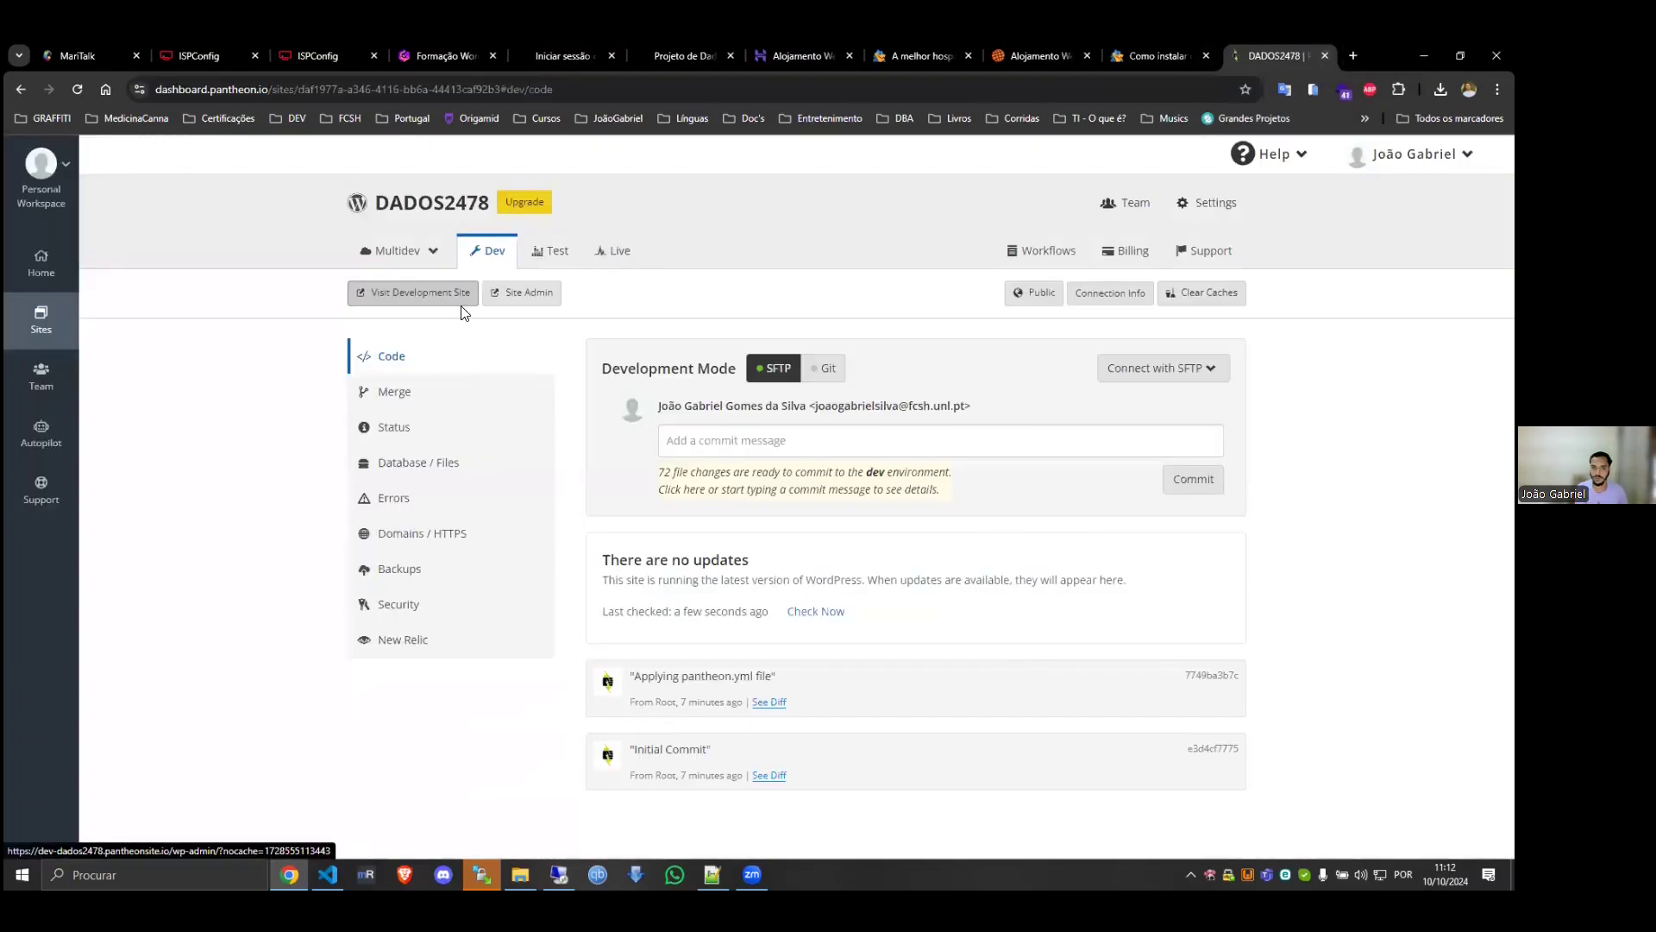
left_click(526, 296)
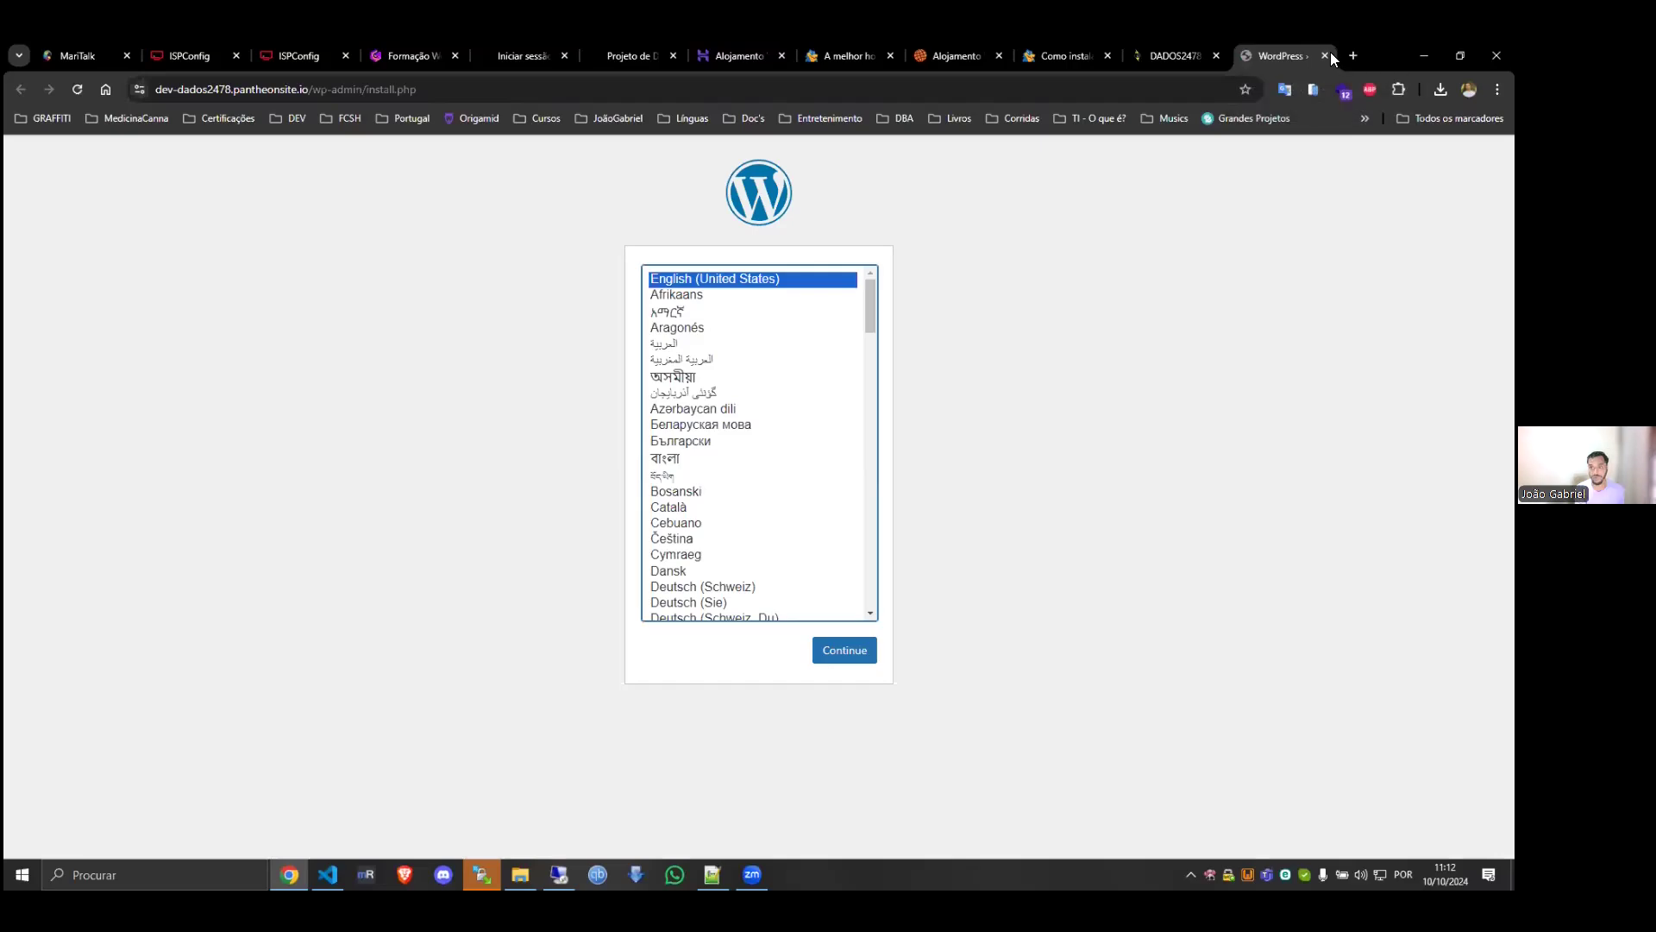
left_click(1325, 55)
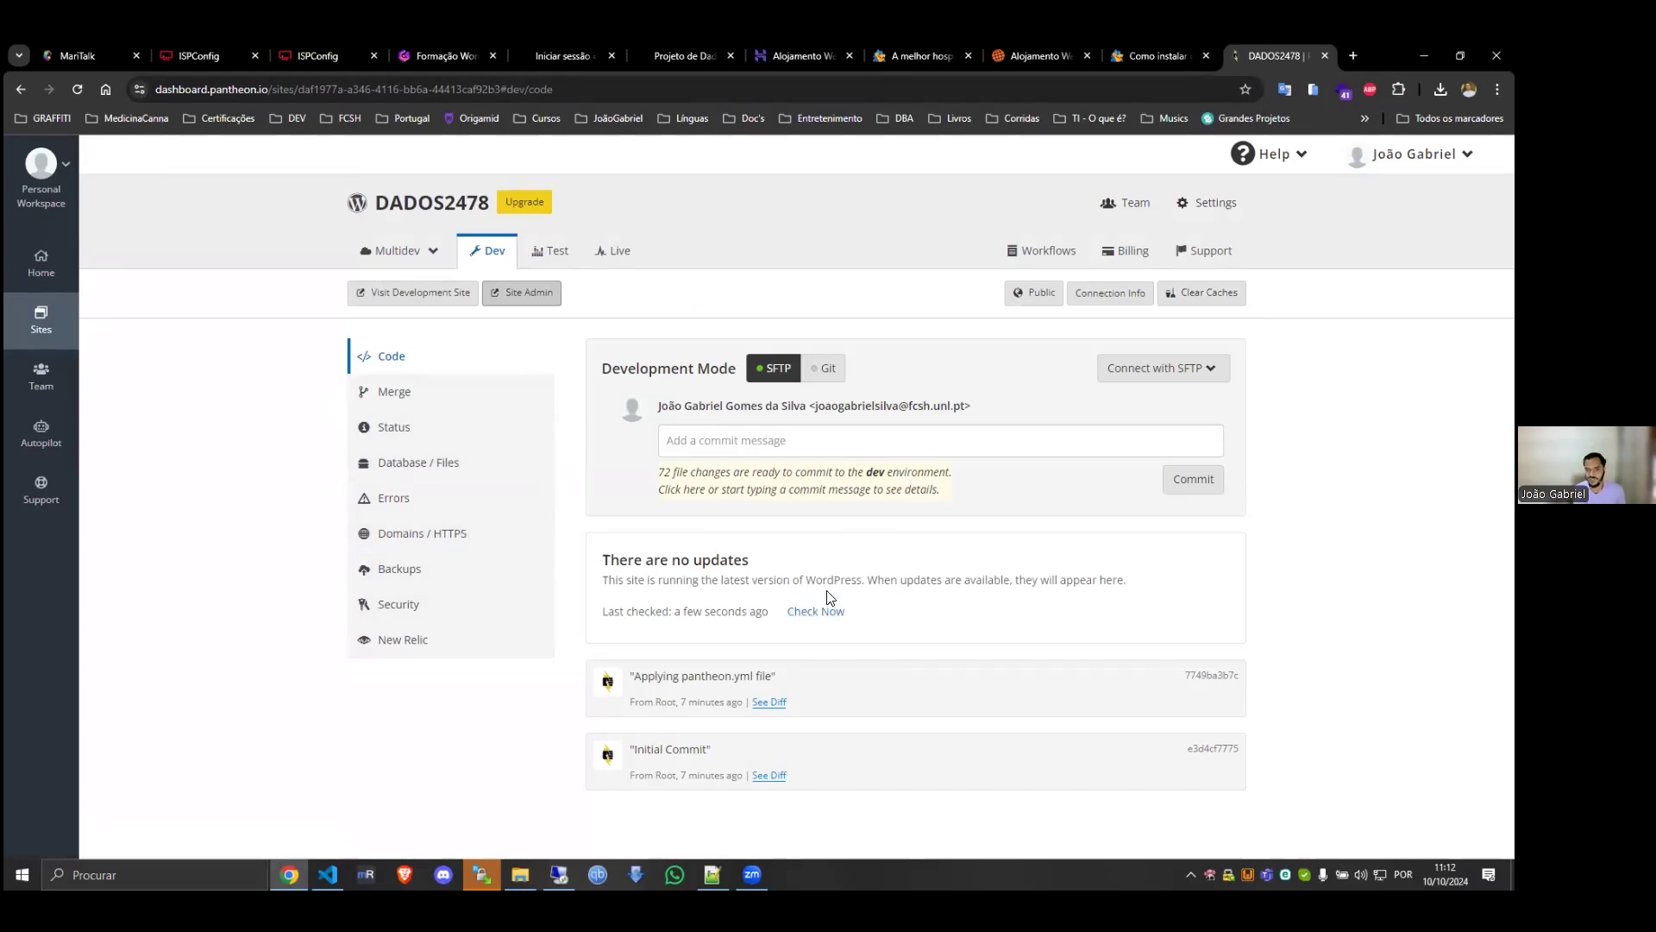
left_click(657, 52)
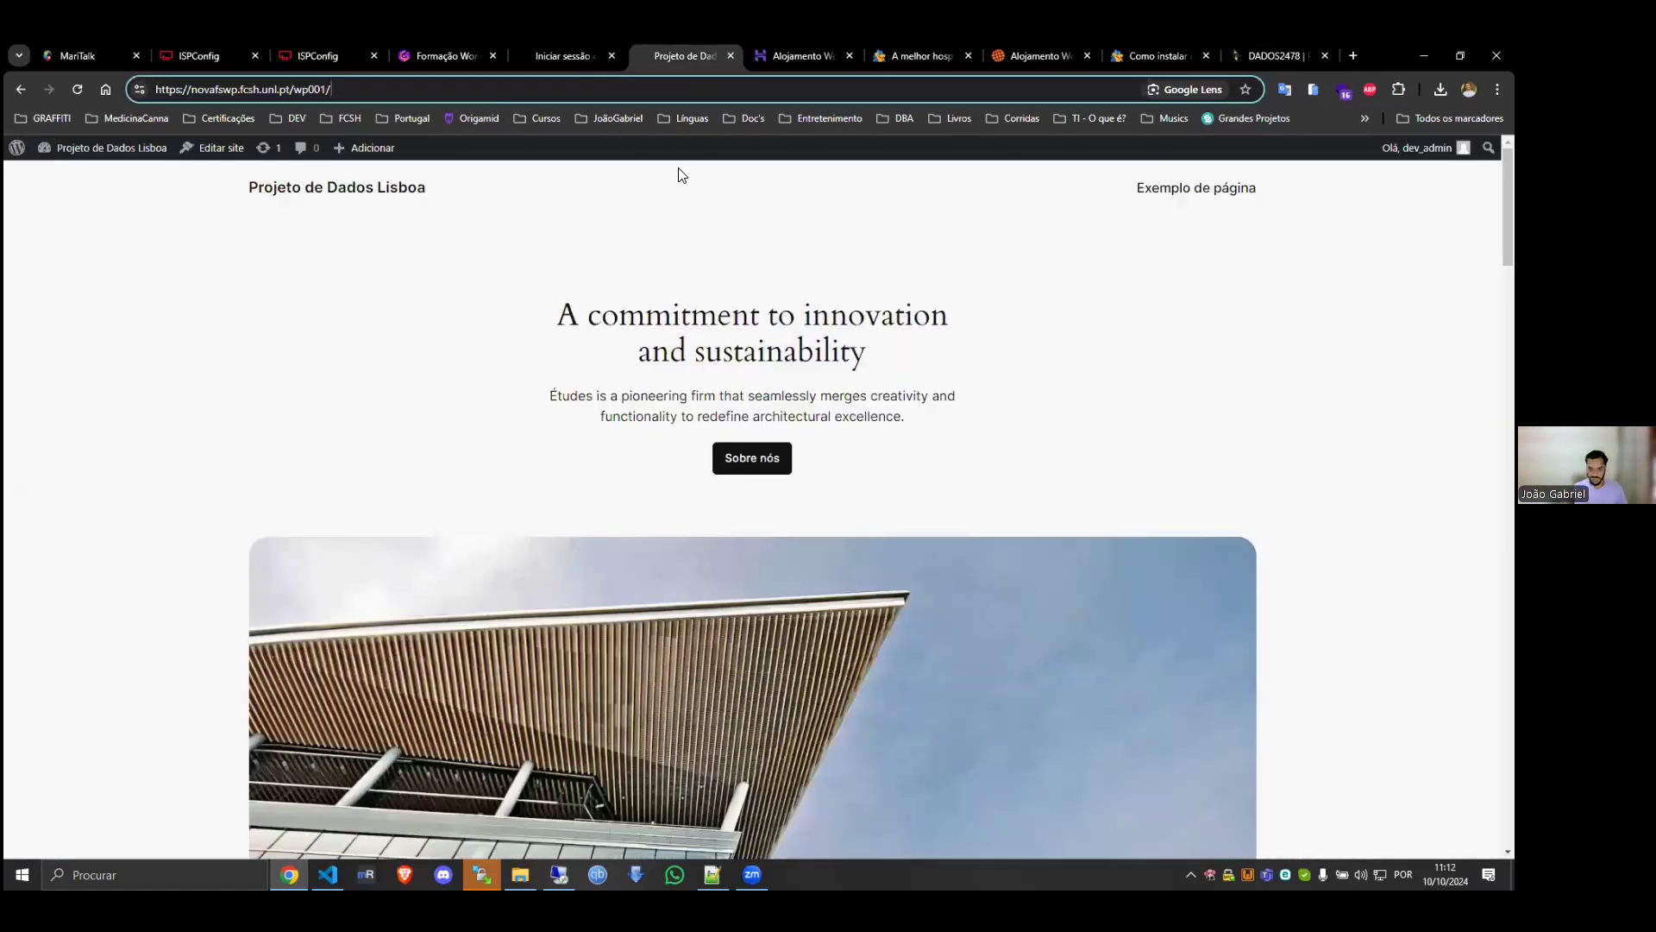
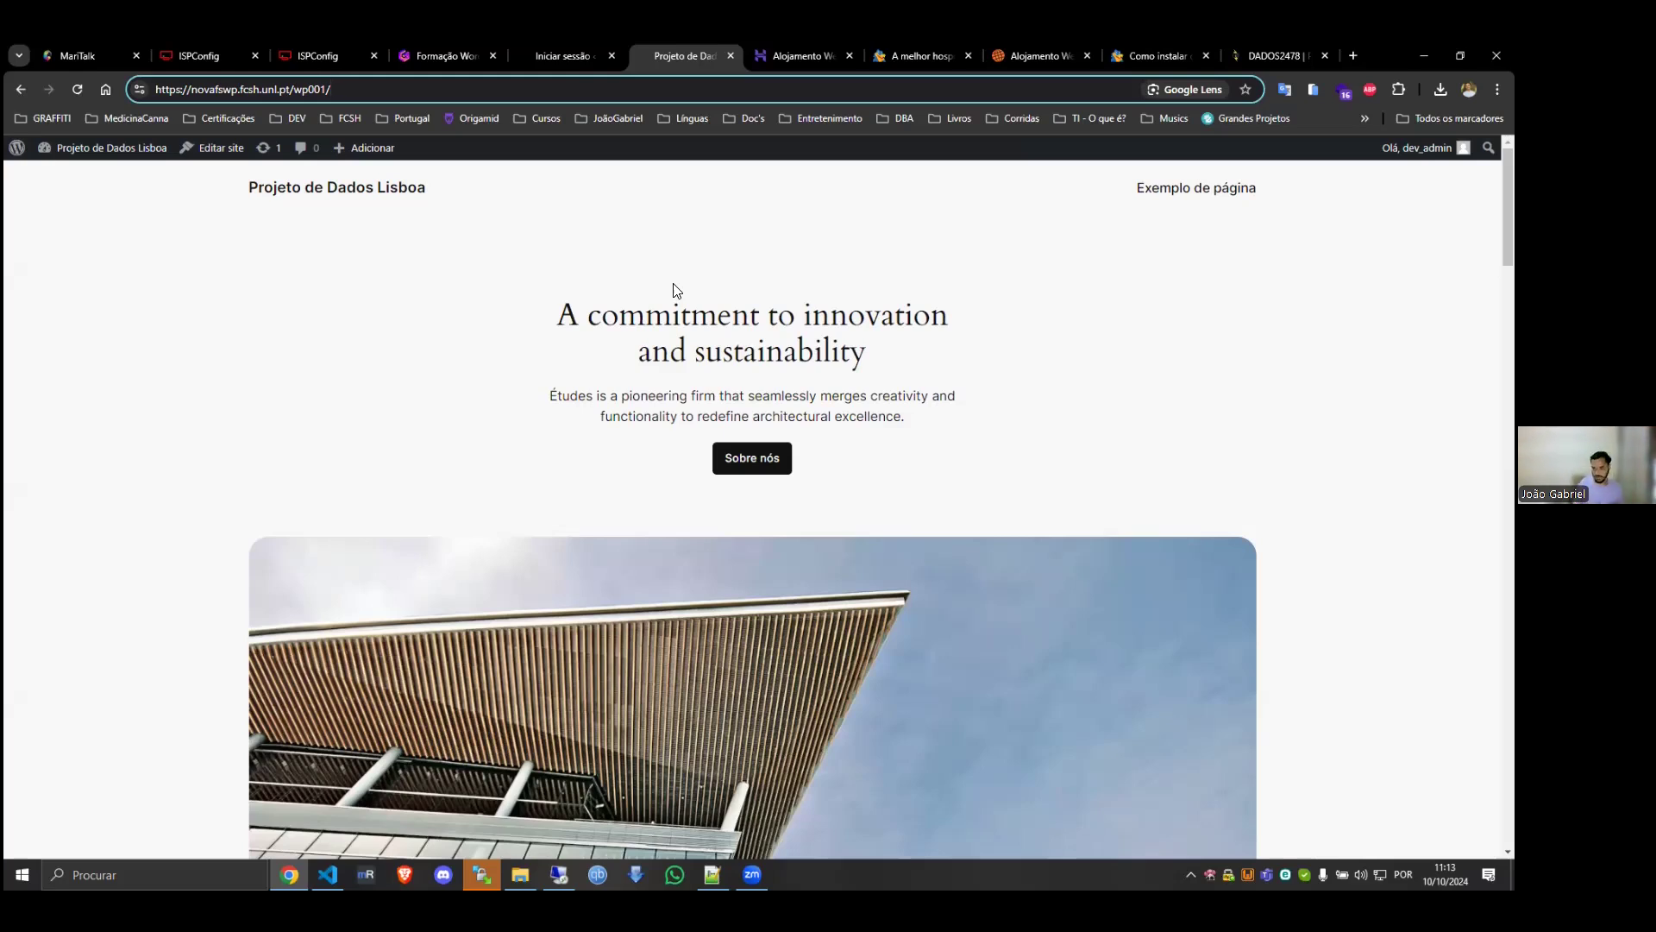
Step: Switch to the Hostinger tab and look over its 2,99 €/mês WordPress hosting offer
left_click(803, 54)
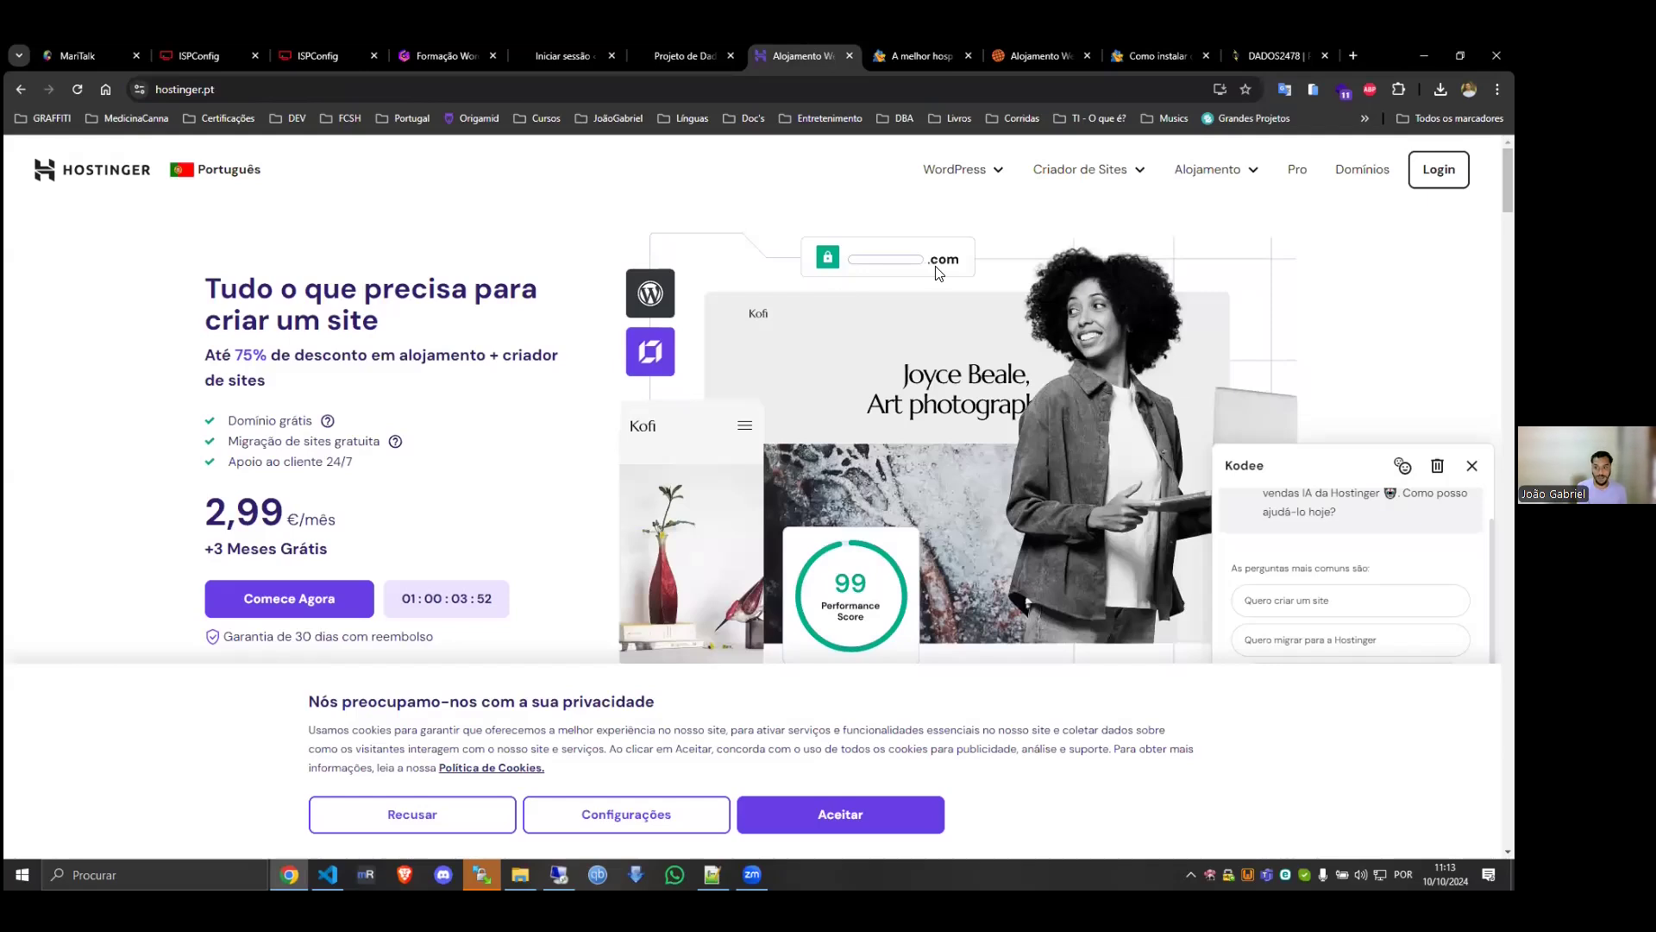
scroll(632, 383, "down", 6)
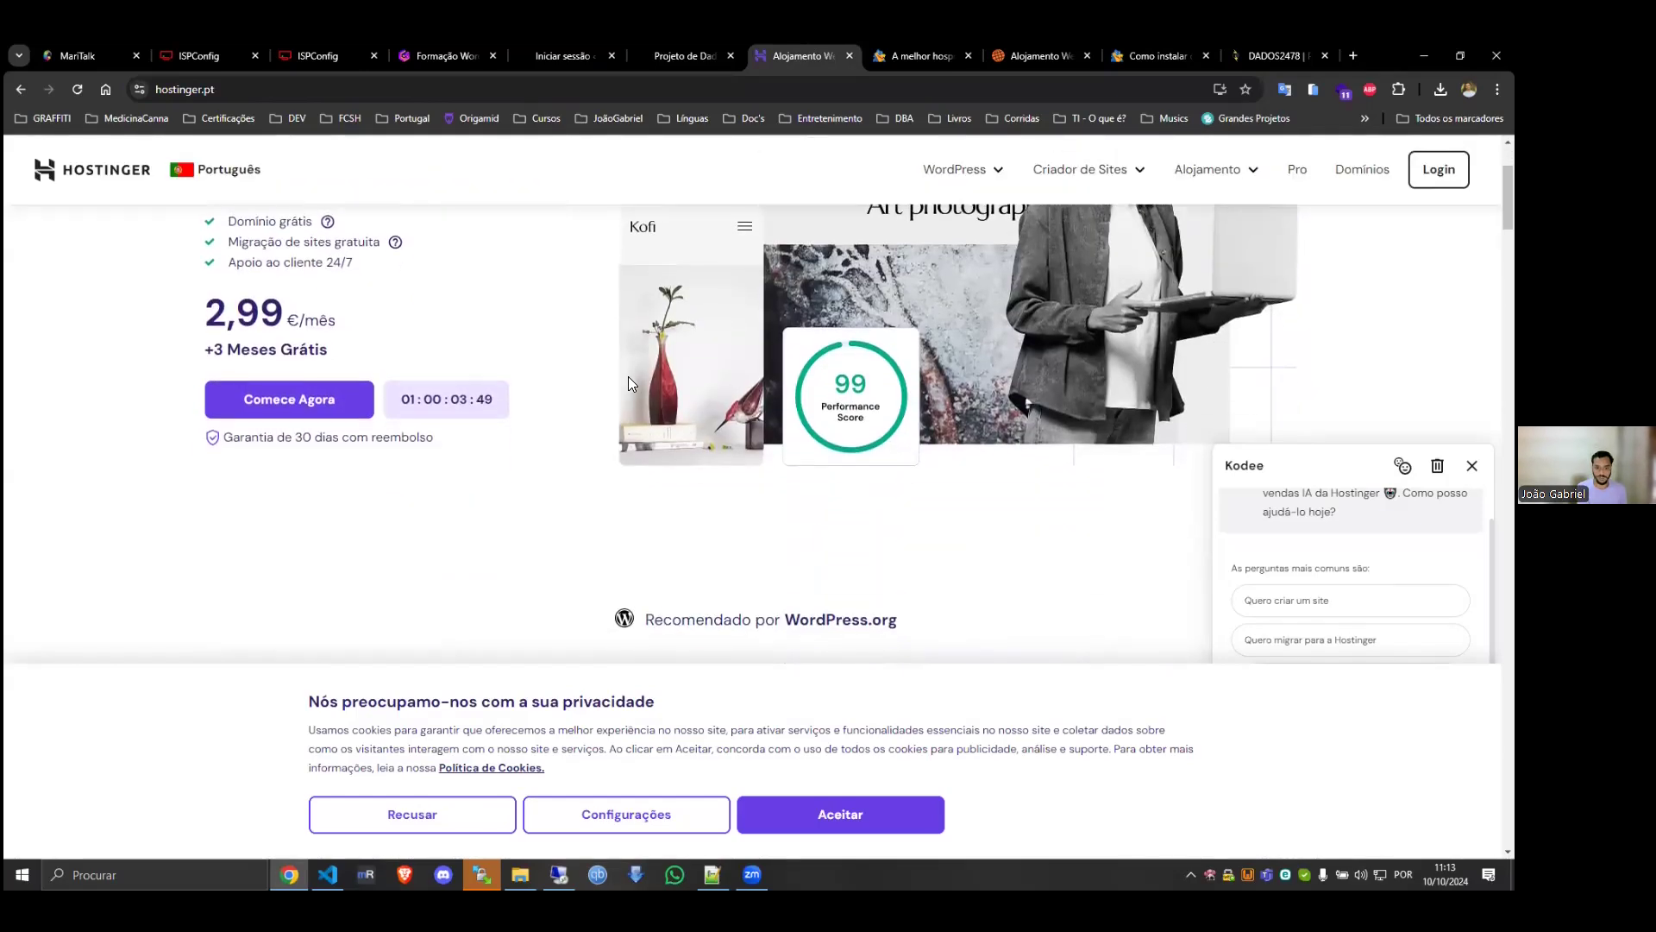
scroll(632, 384, "up", 6)
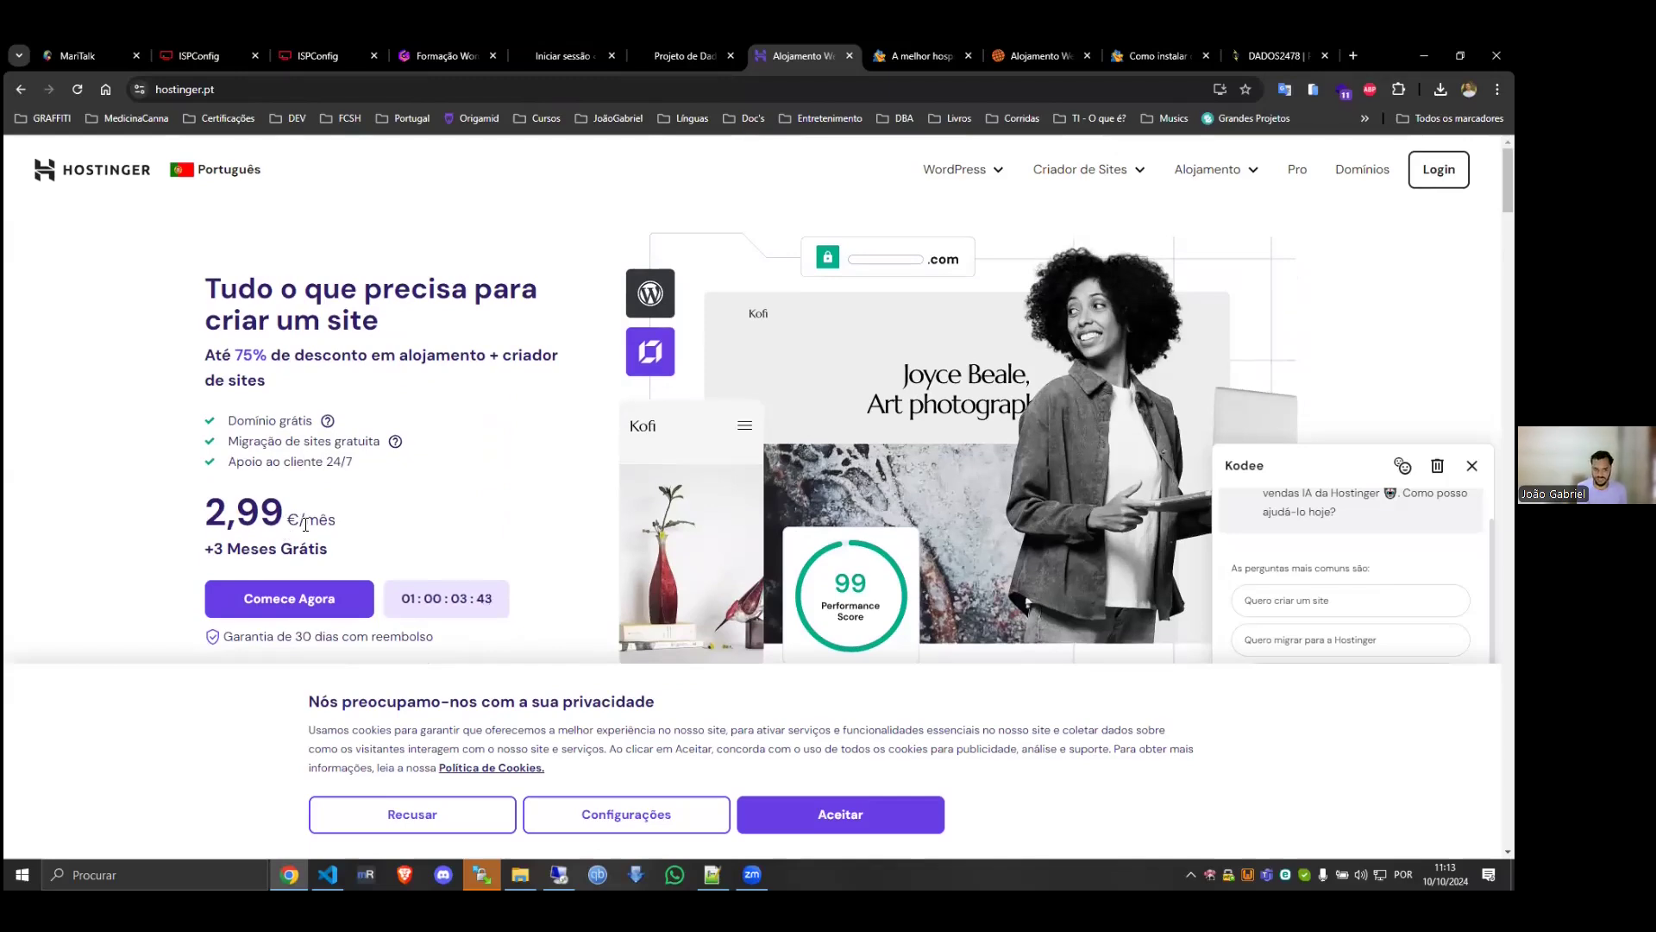
mouse_move(328, 425)
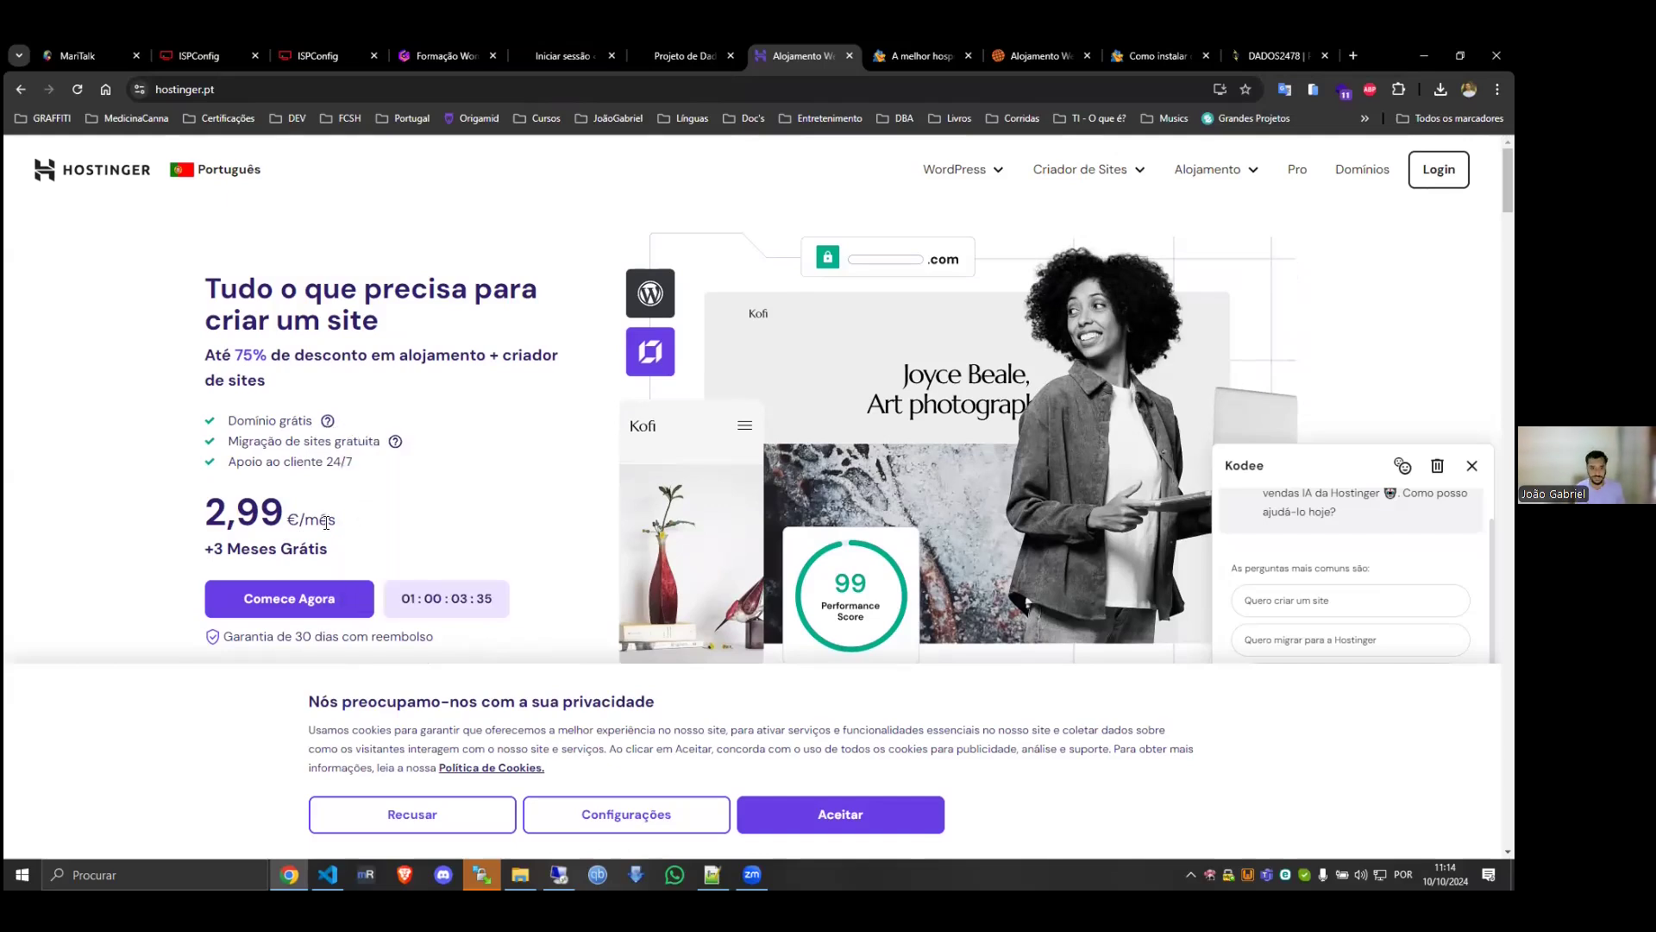
mouse_move(402, 446)
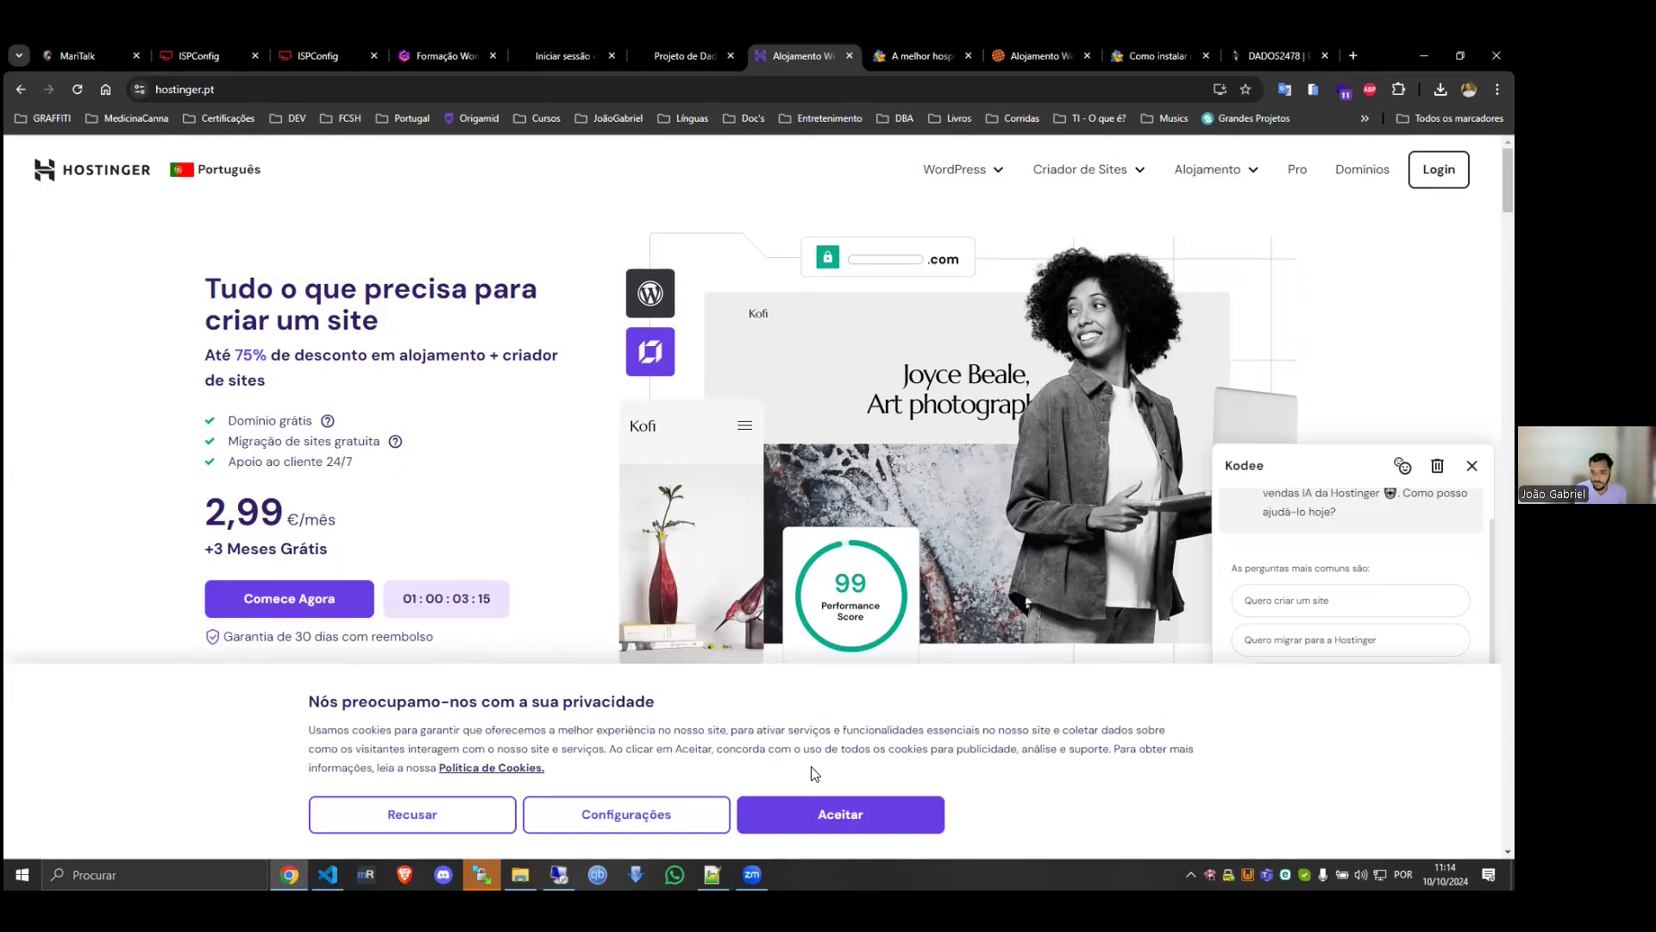
Step: Scroll to Hostinger's plan cards and accept the cookie banner with Aceitar
scroll(632, 679, "down", 1)
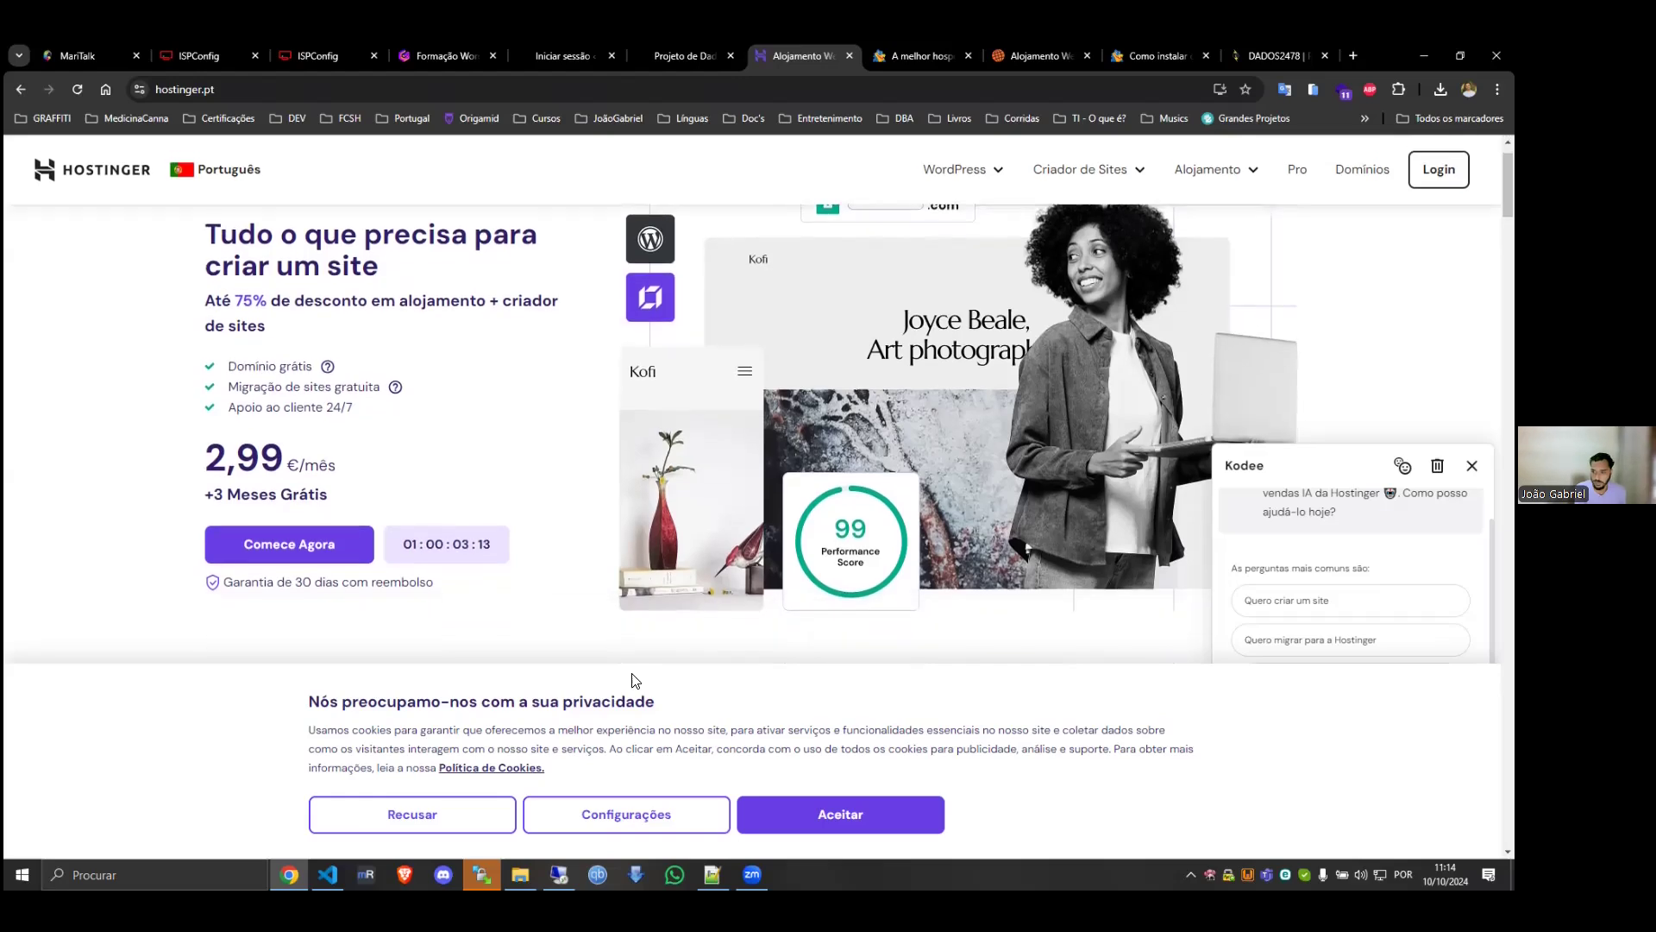
scroll(632, 679, "down", 3)
scroll(632, 680, "down", 2)
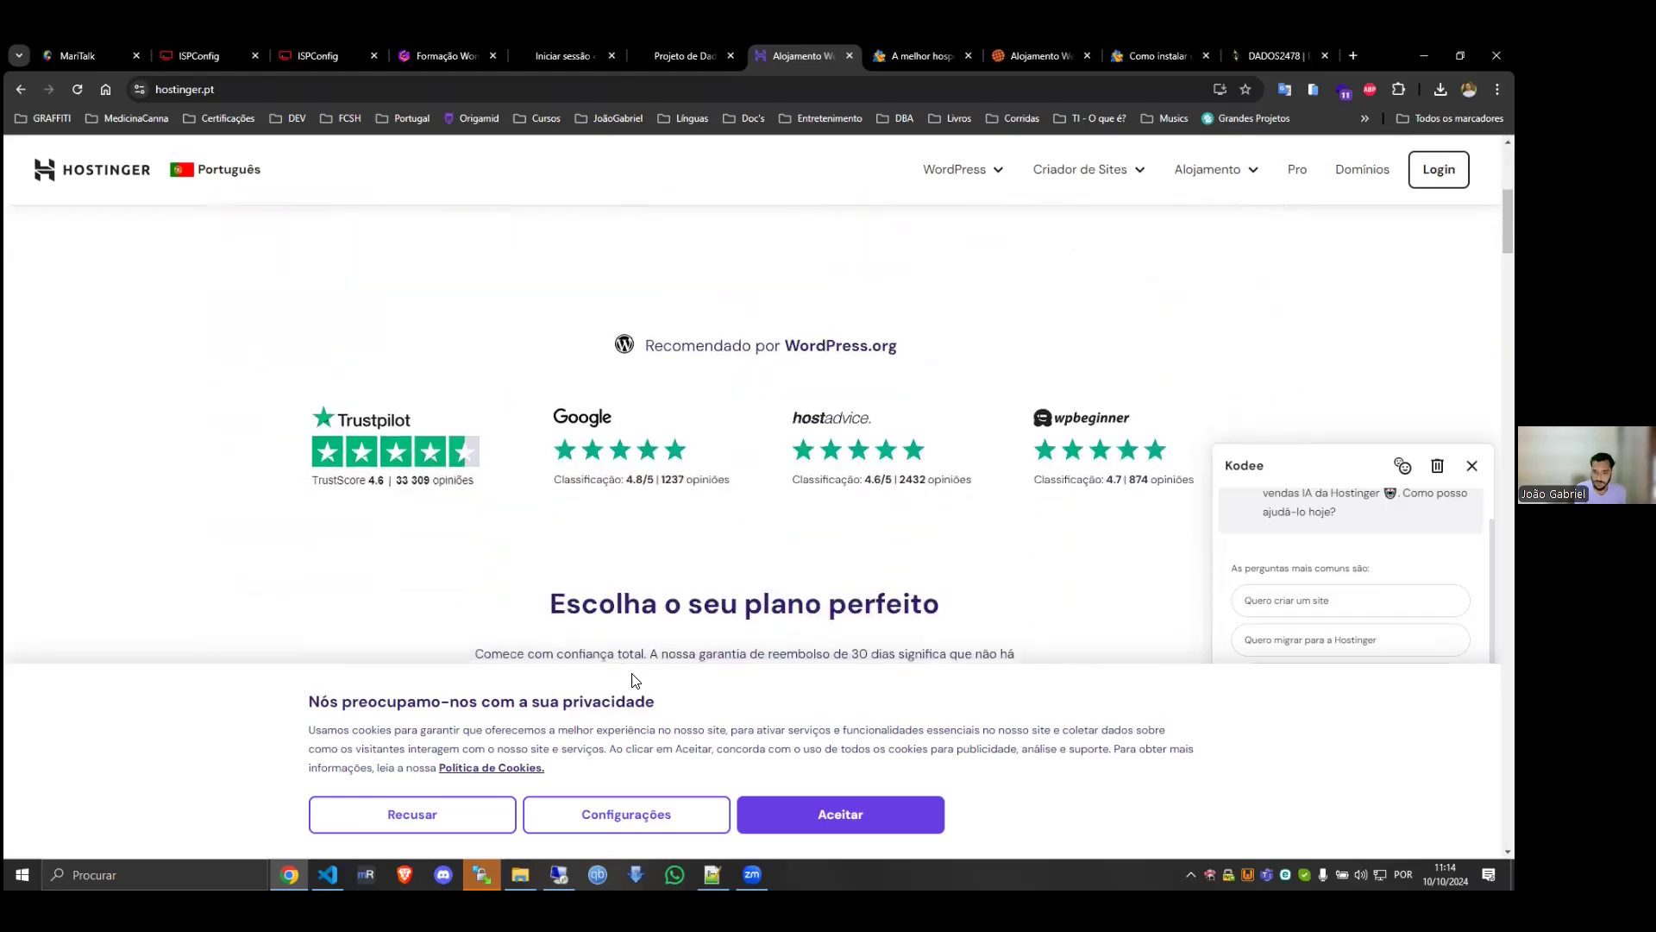
scroll(632, 679, "down", 5)
scroll(632, 680, "up", 4)
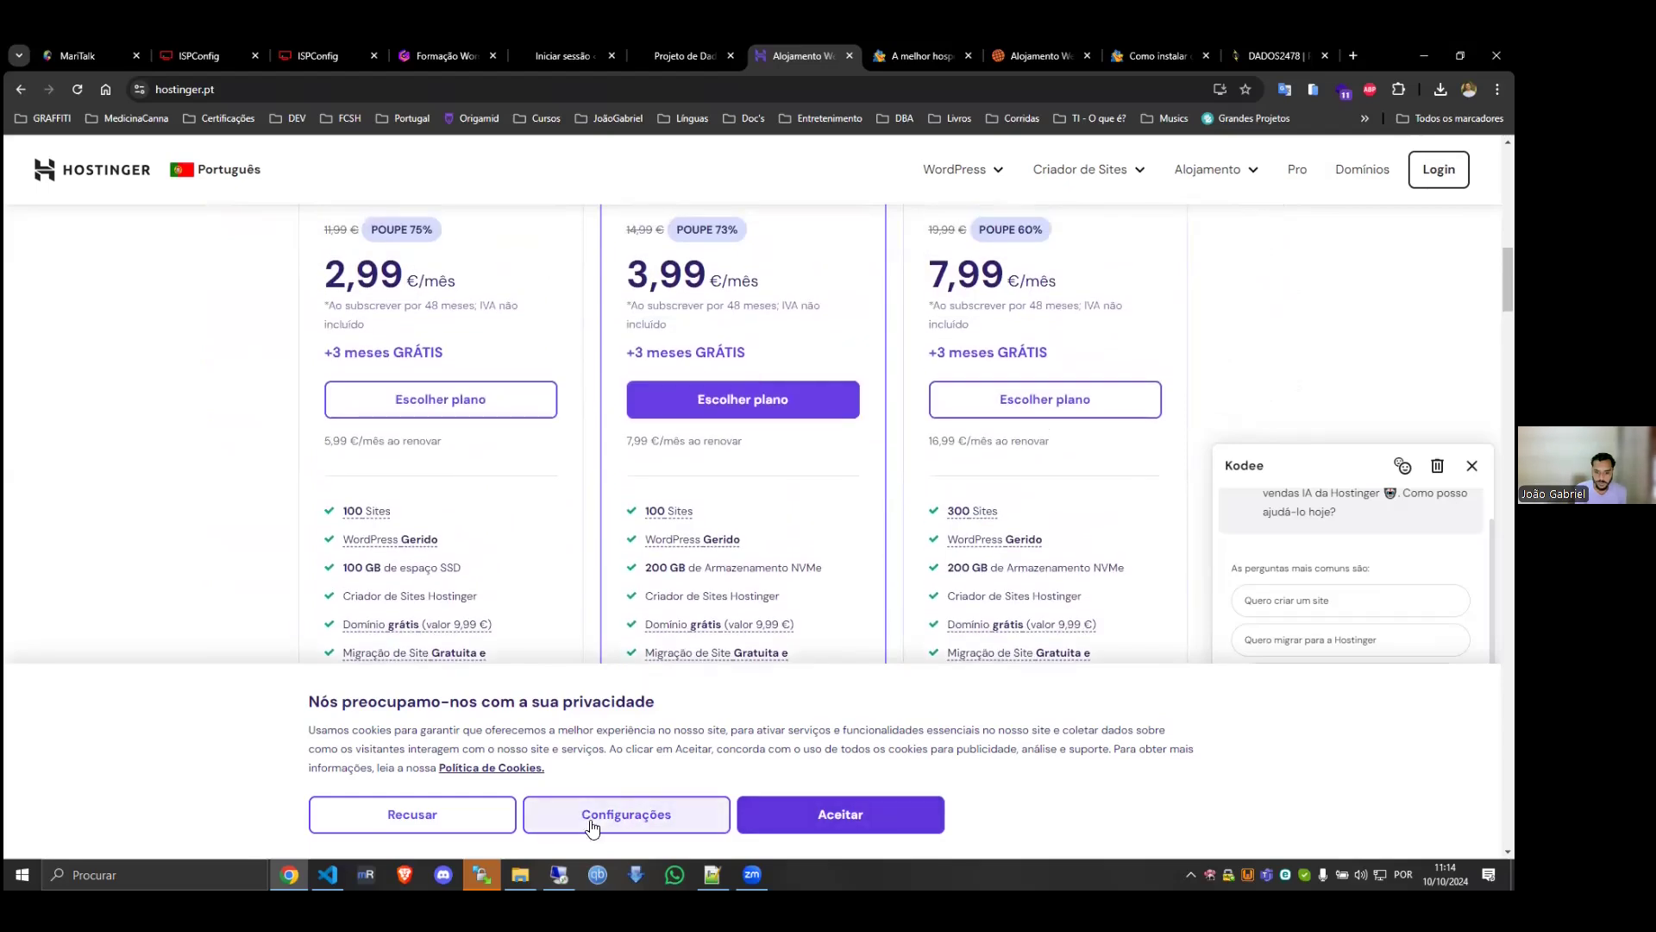
left_click(752, 812)
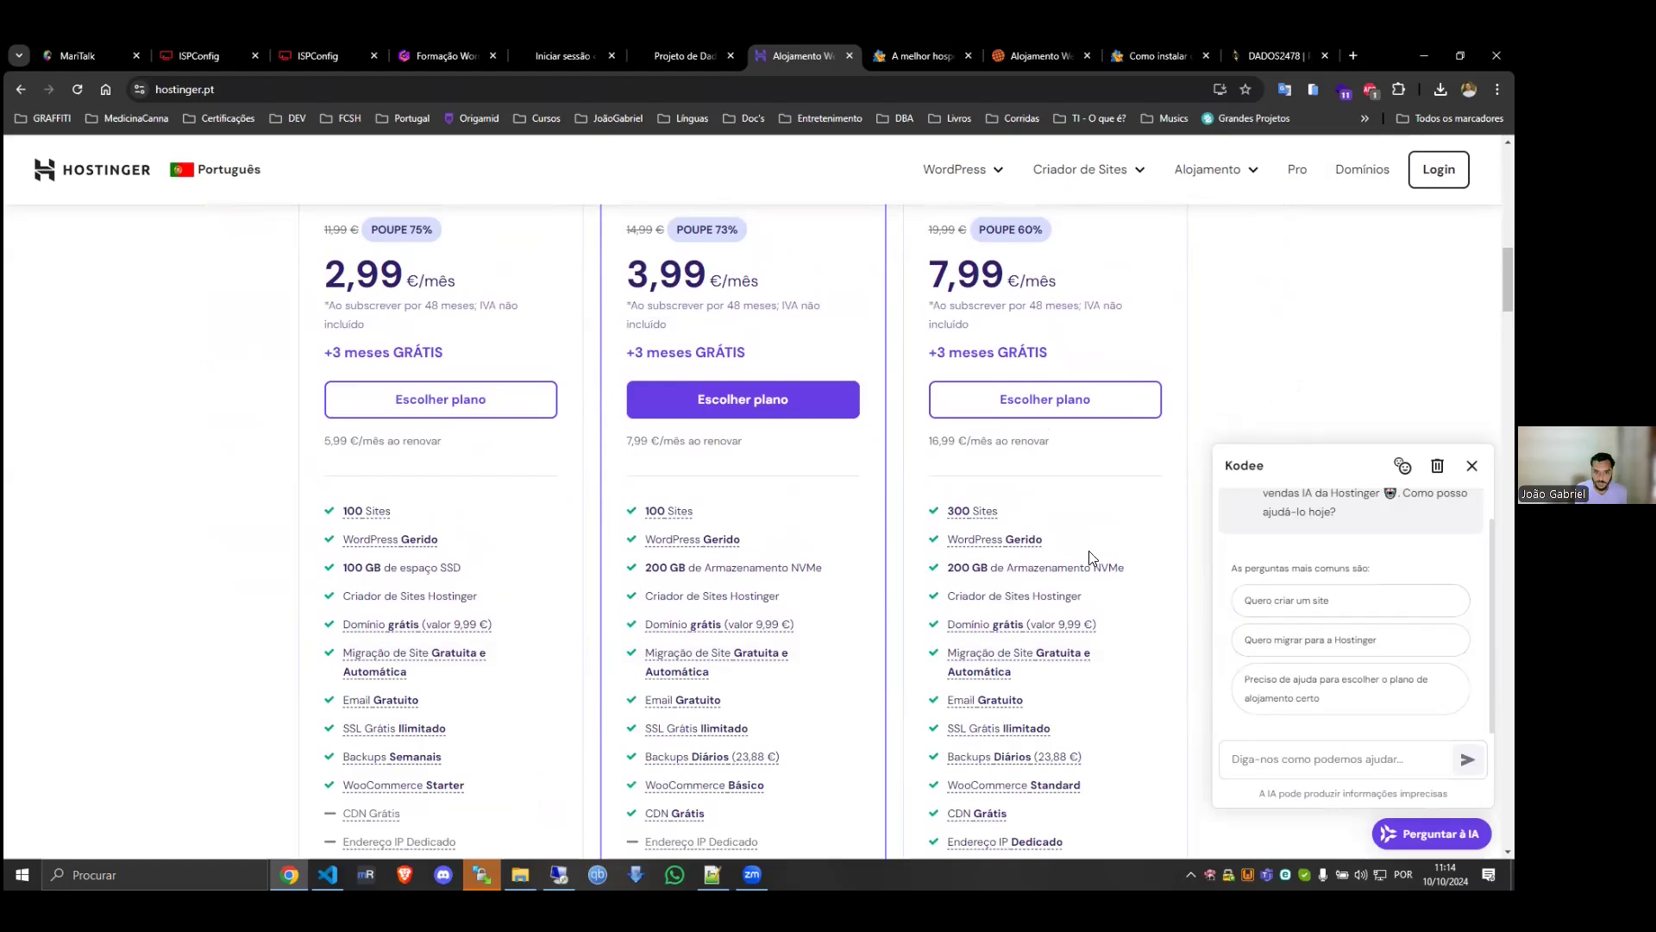
Step: Compare the three WordPress plans at 2,99, 3,99 and 7,99 €/mês and their features
scroll(1060, 552, "down", 1)
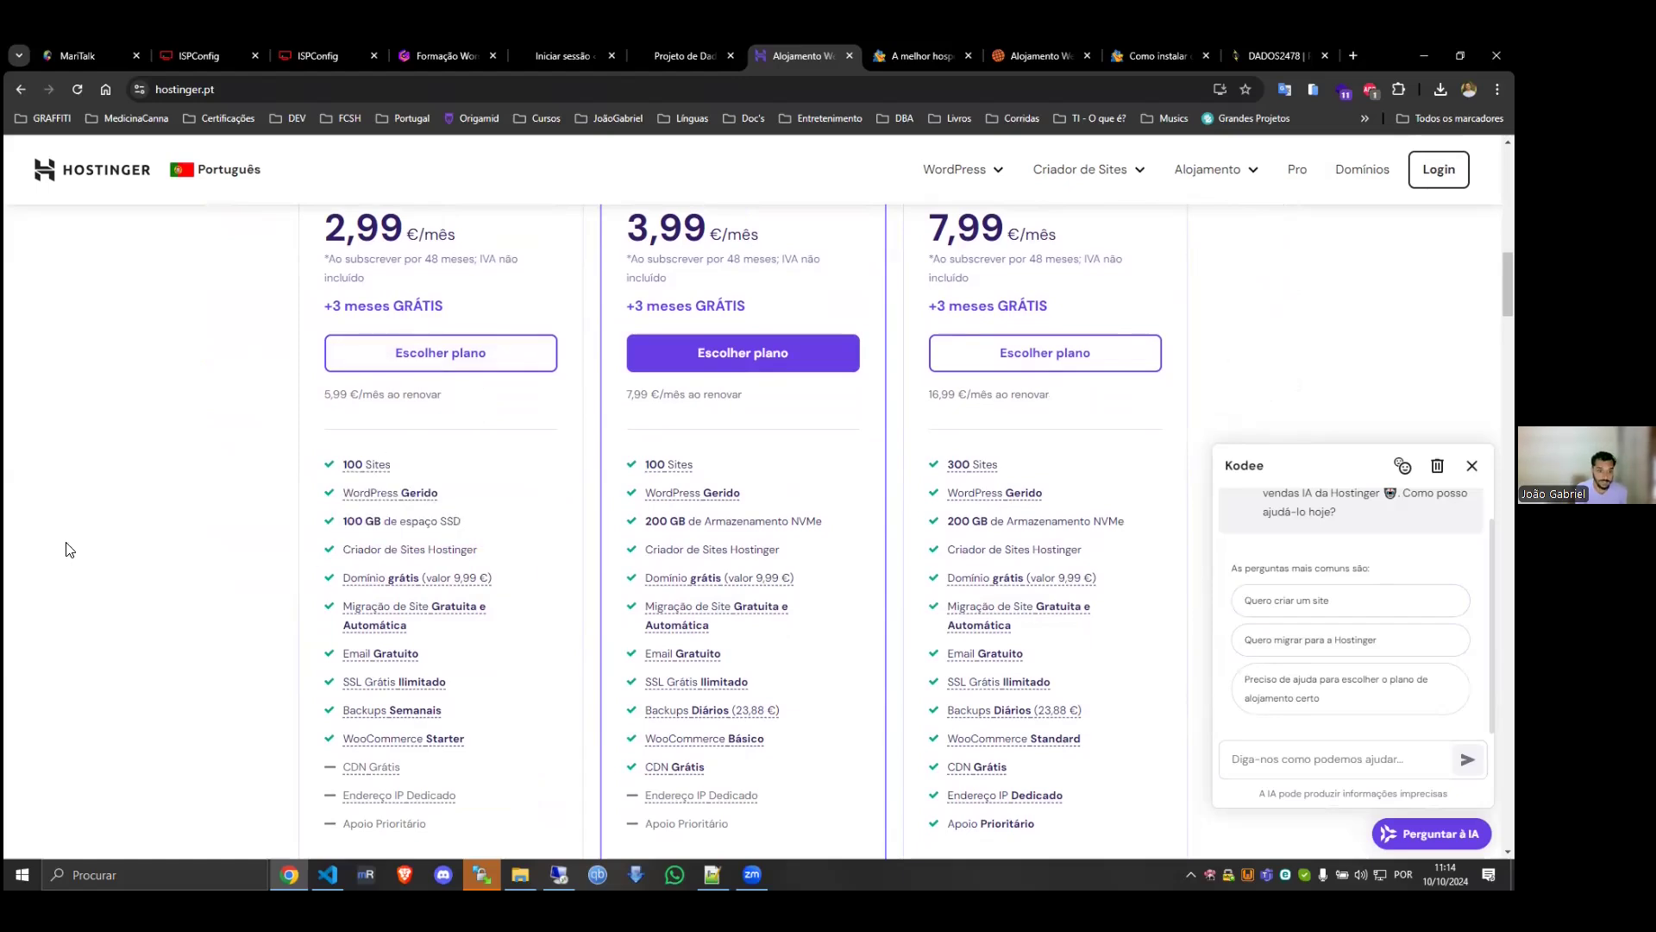
mouse_move(435, 507)
mouse_move(413, 583)
mouse_move(487, 625)
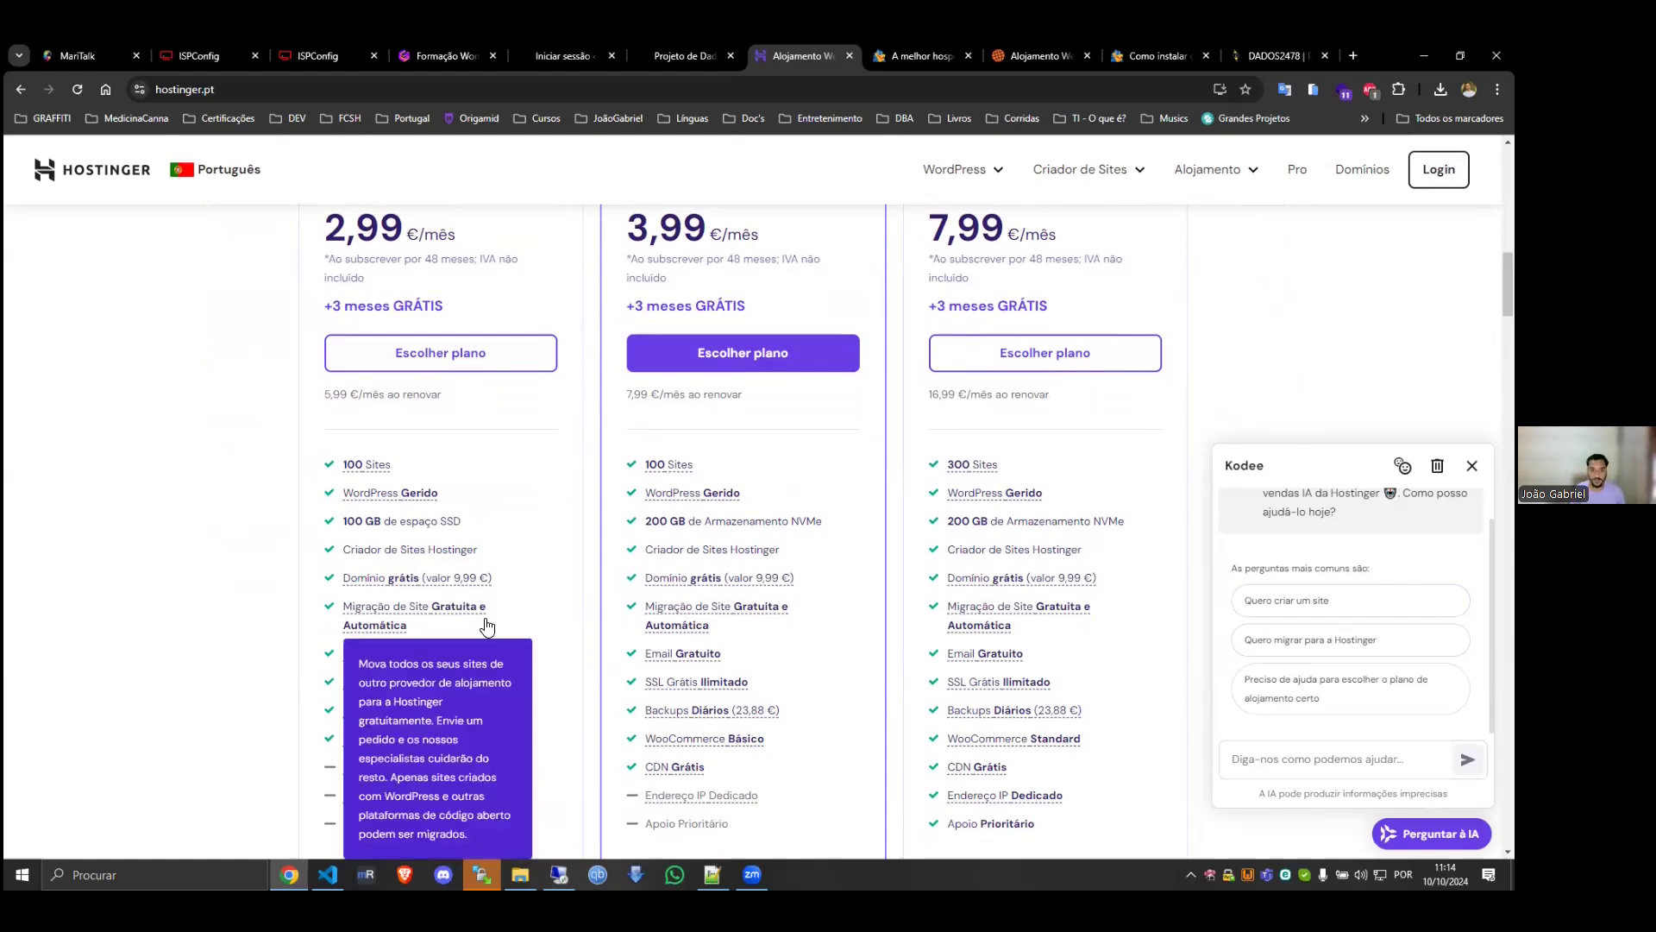
mouse_move(444, 688)
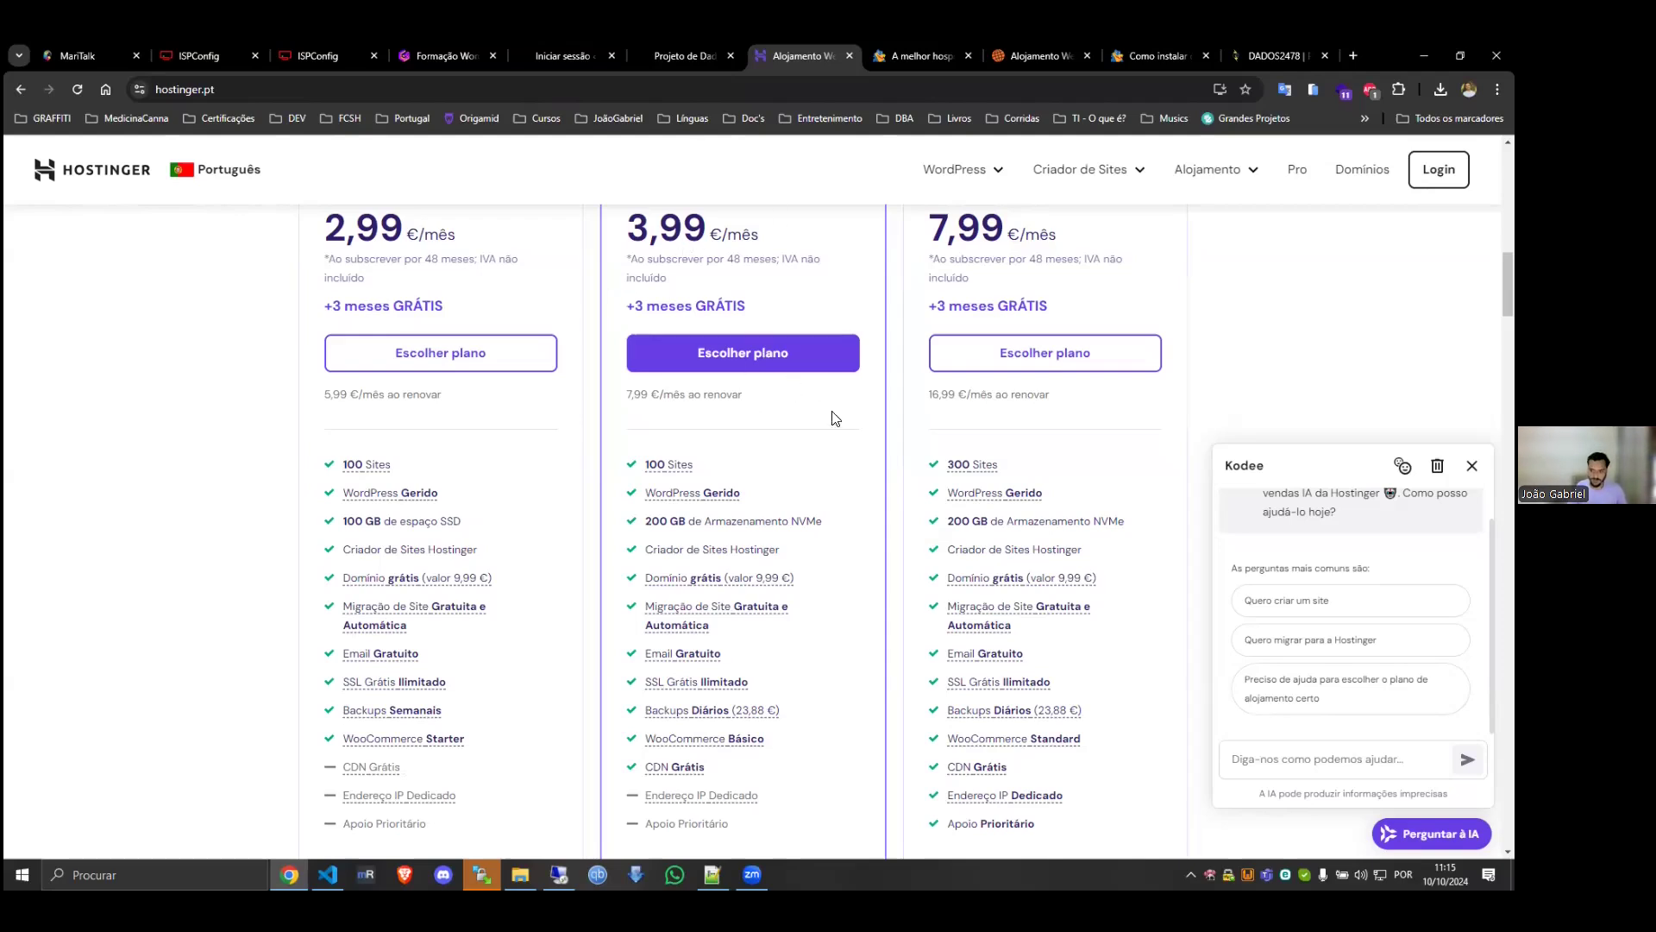
mouse_move(949, 473)
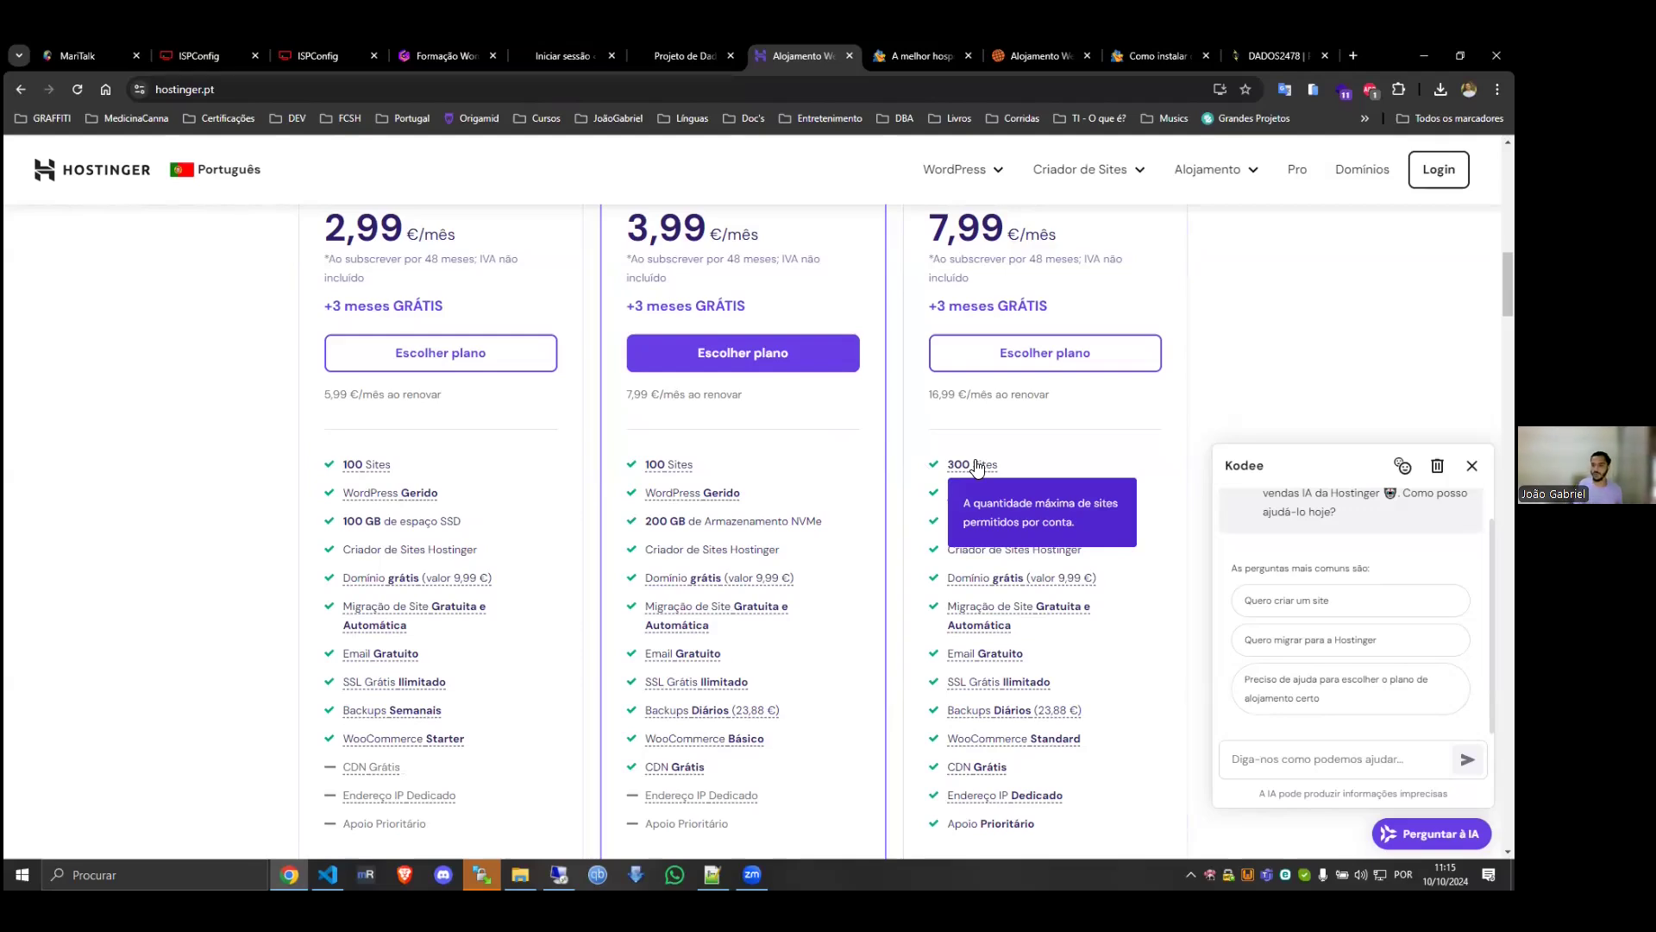
scroll(761, 329, "down", 12)
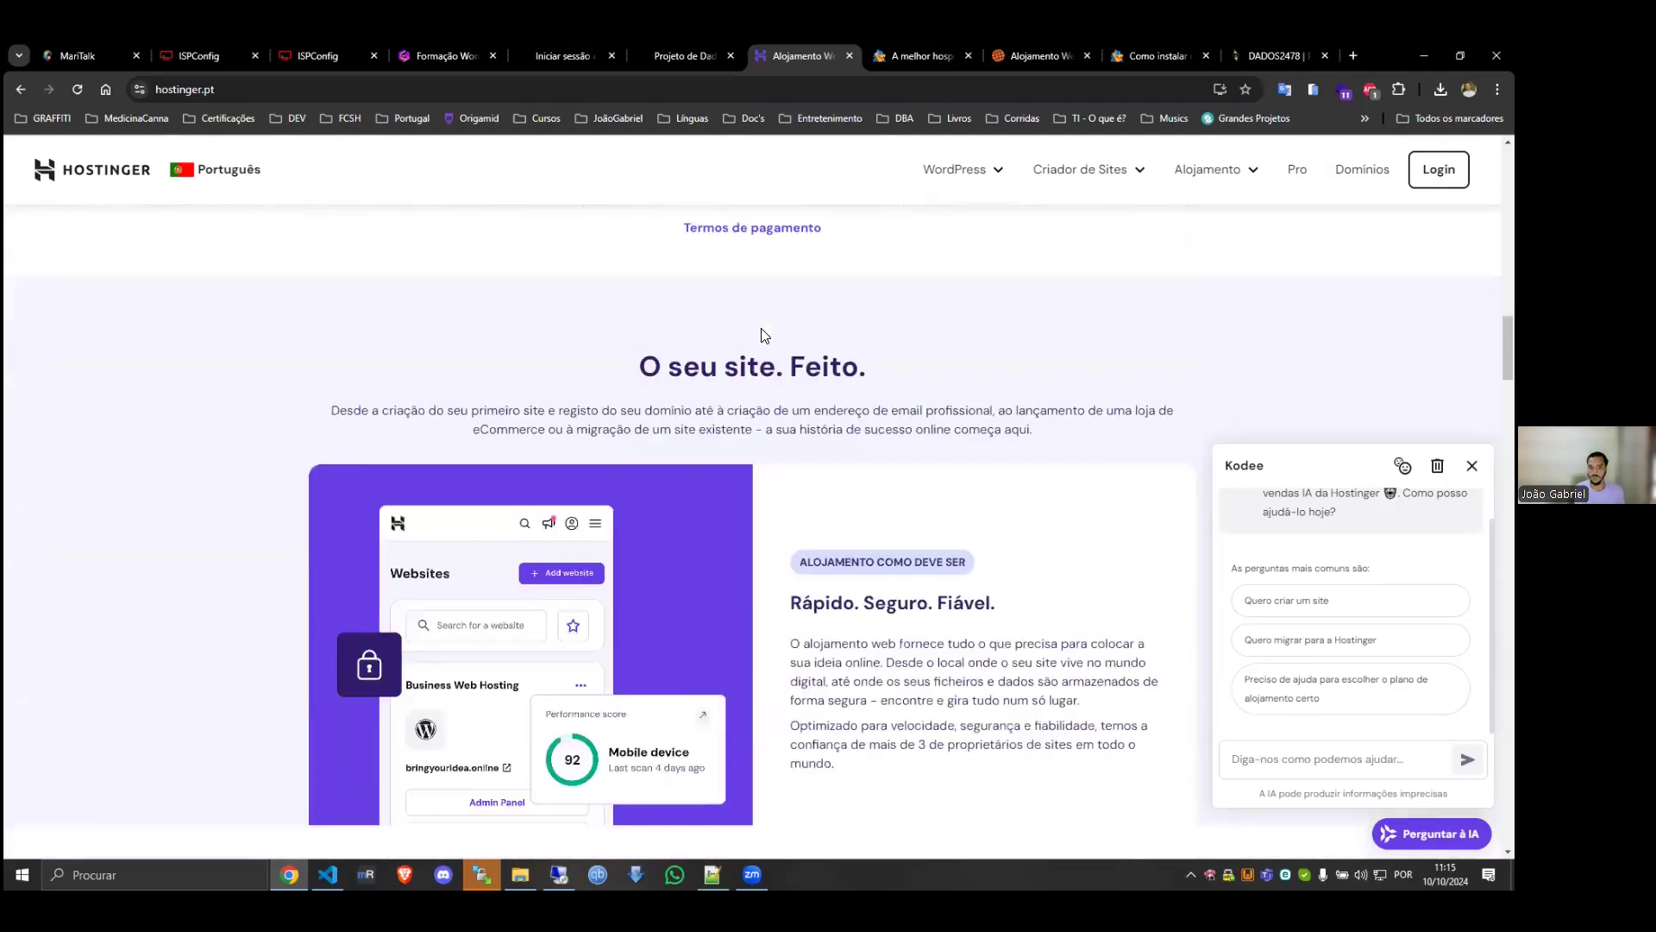
Step: Return to the top of the Hostinger homepage and select the address bar
scroll(761, 335, "up", 15)
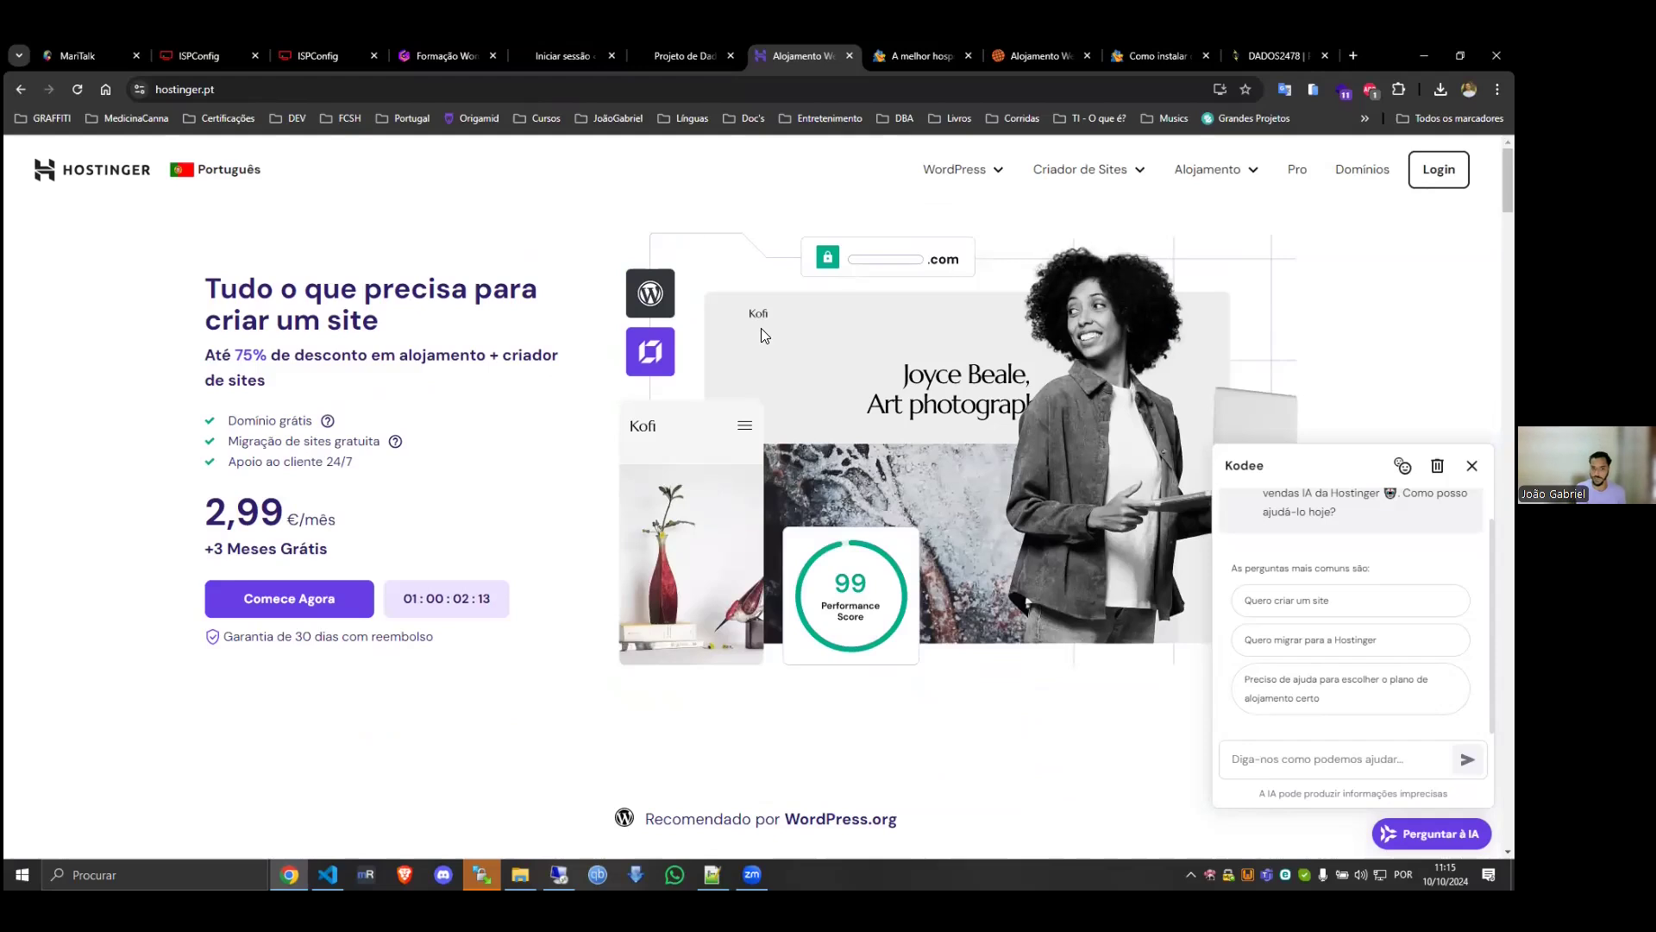
scroll(761, 334, "down", 1)
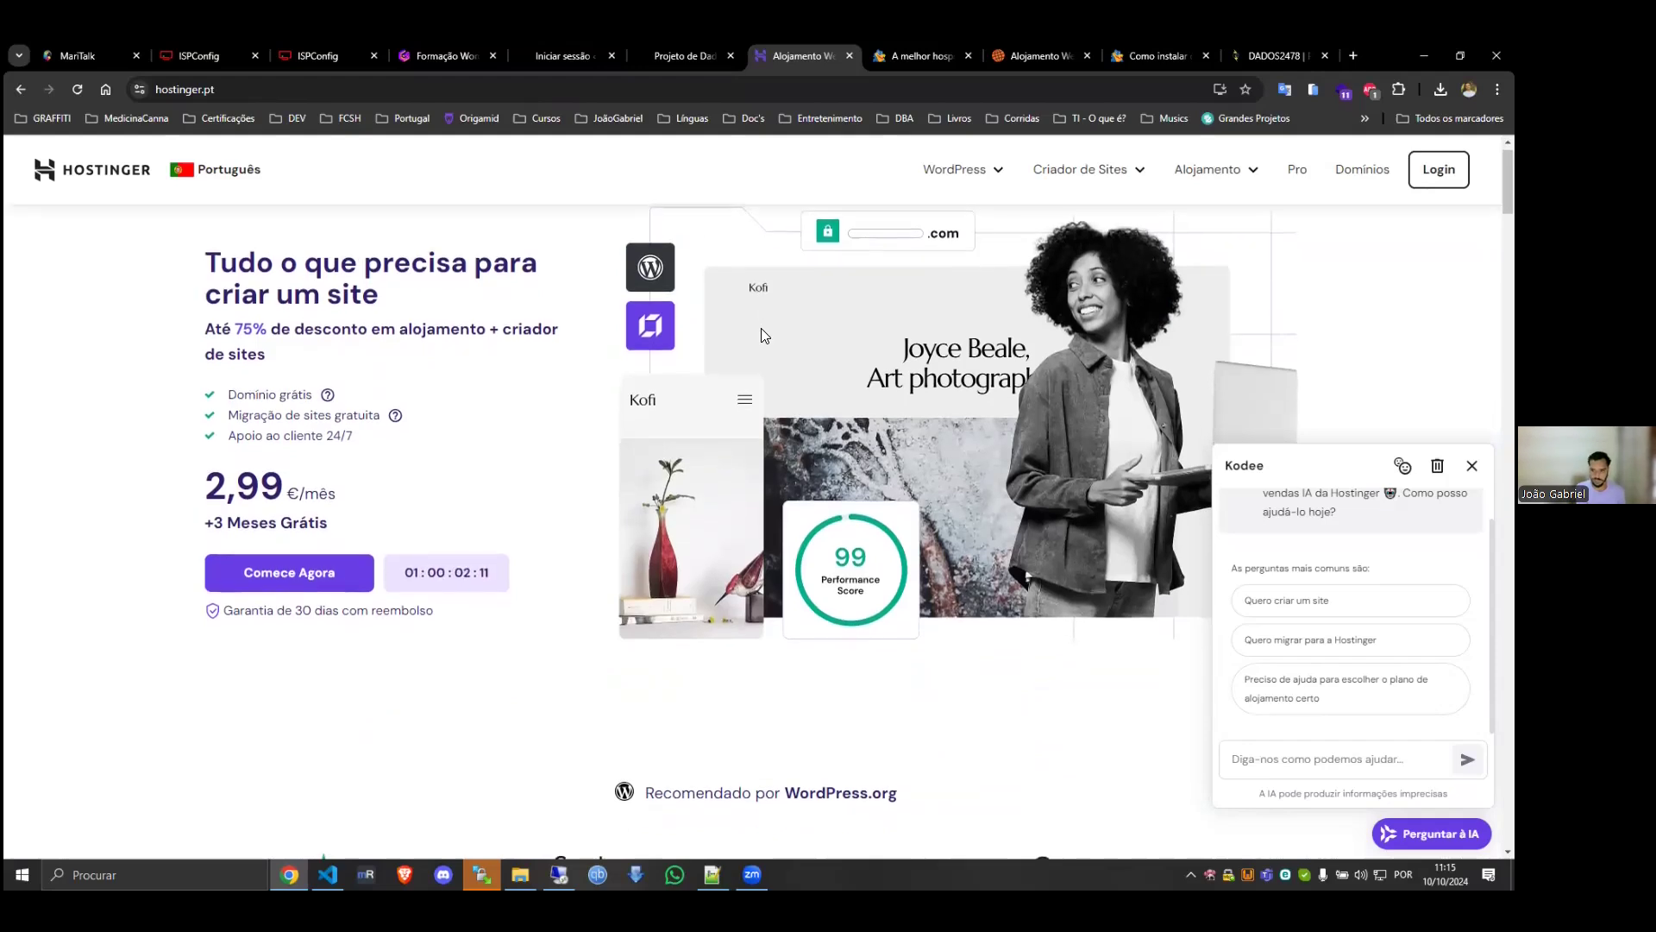
left_click(709, 78)
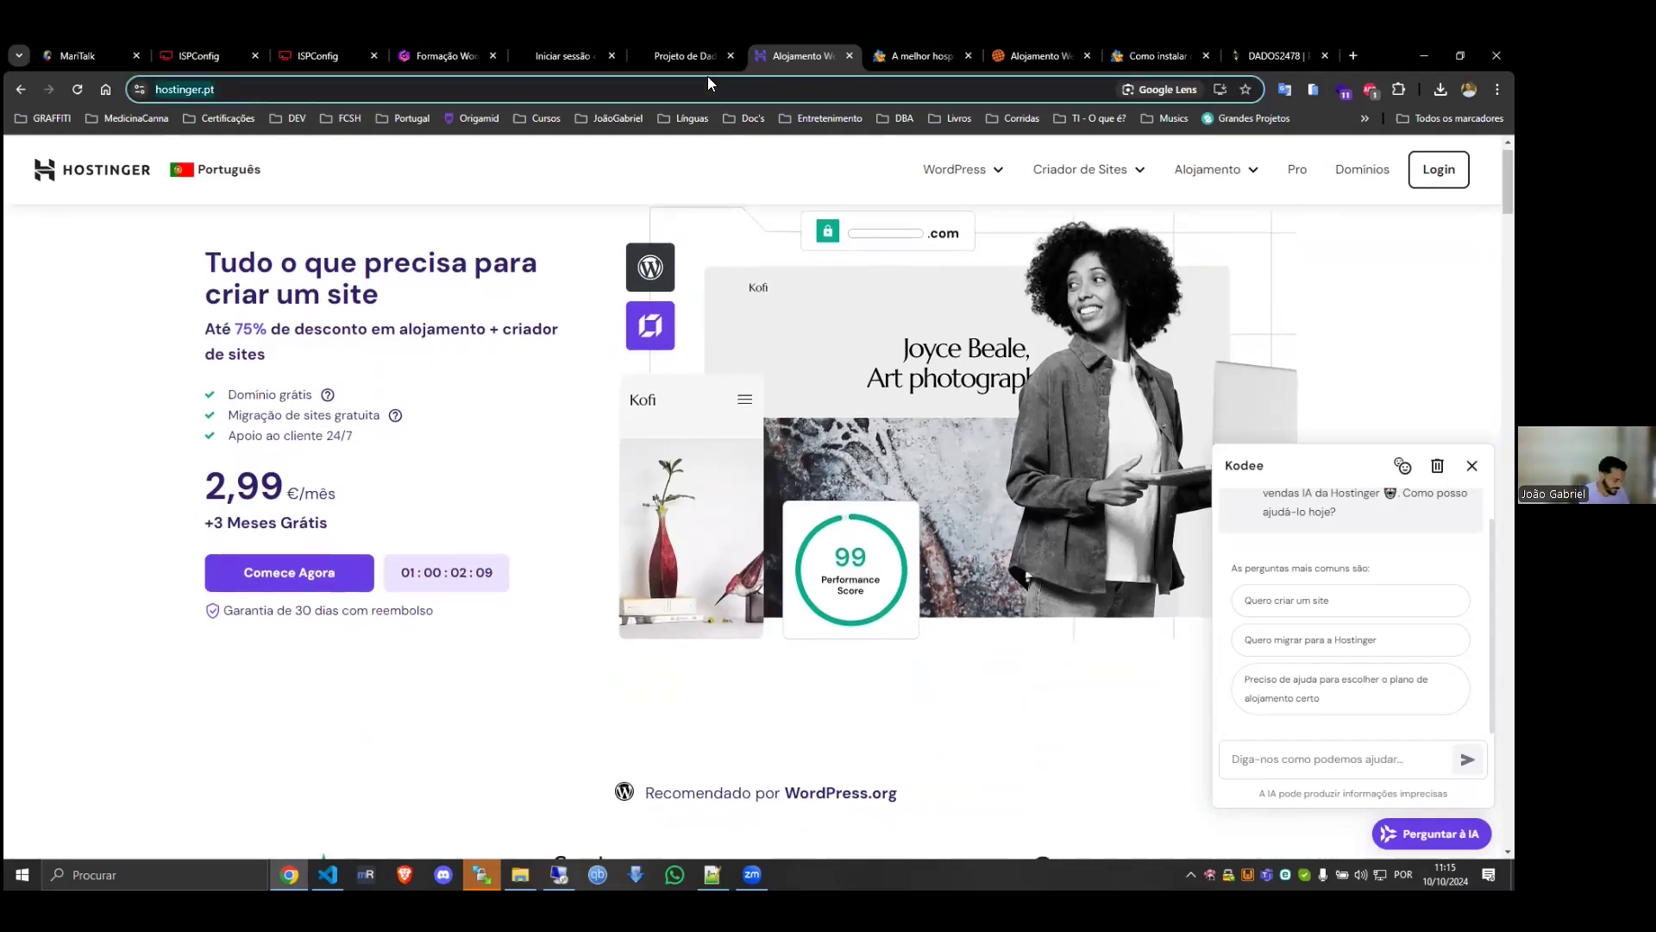
Step: Search for 'Download wordpress' and open the pt.wordpress.org/download/ page
type("Download word")
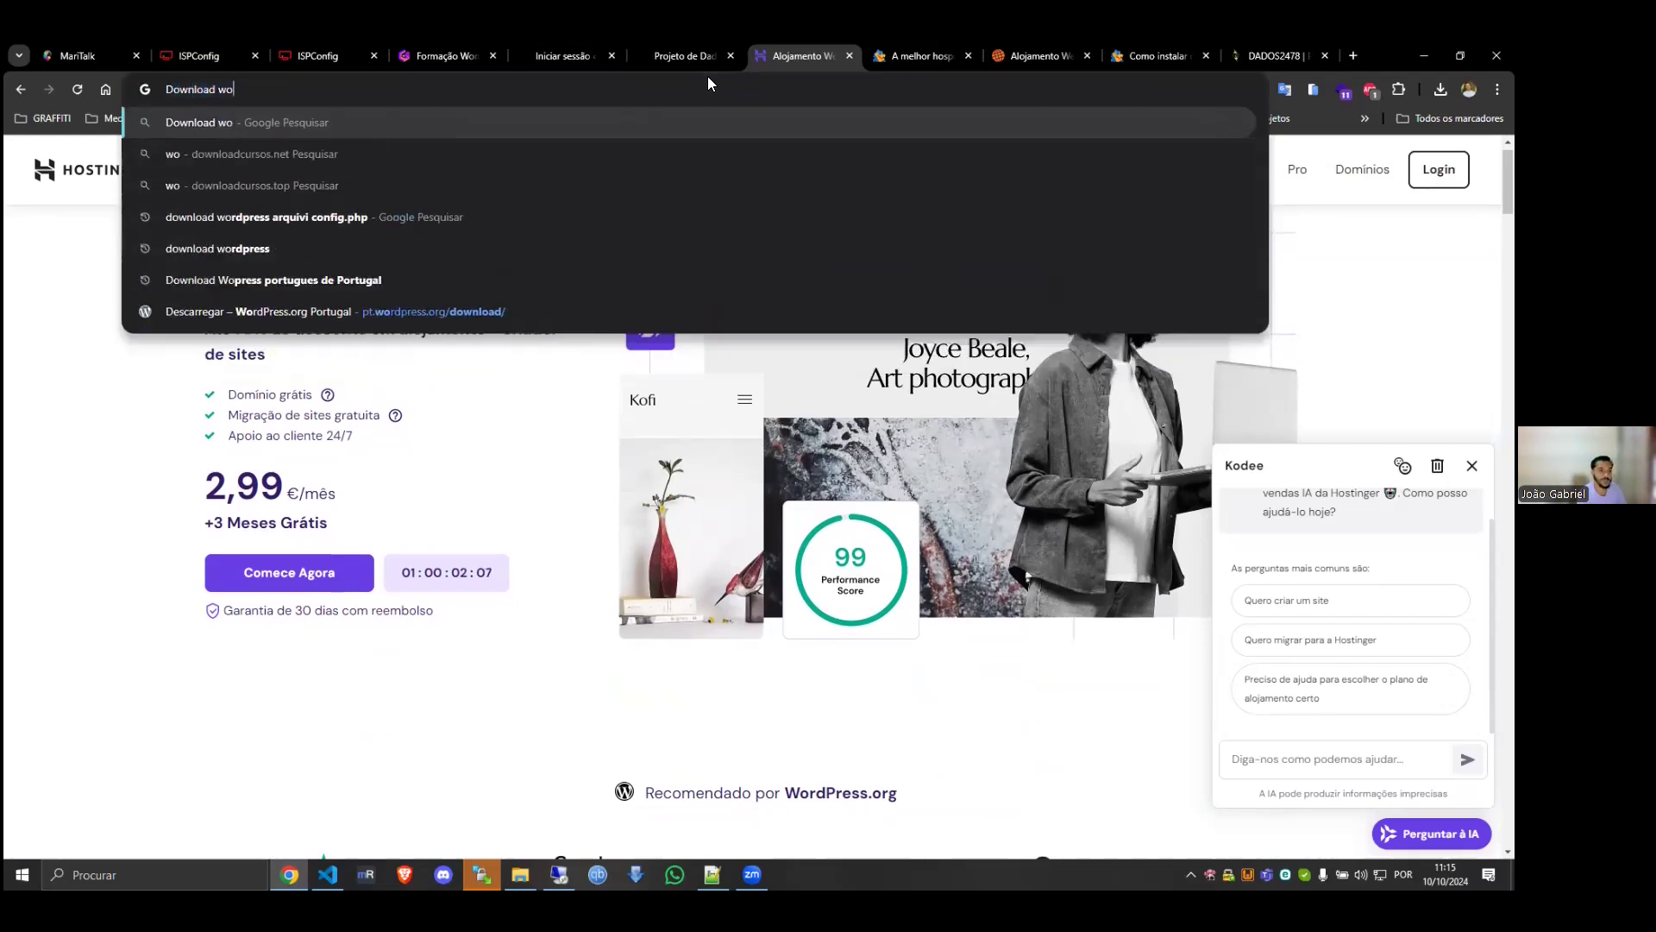
type("press")
key("Return")
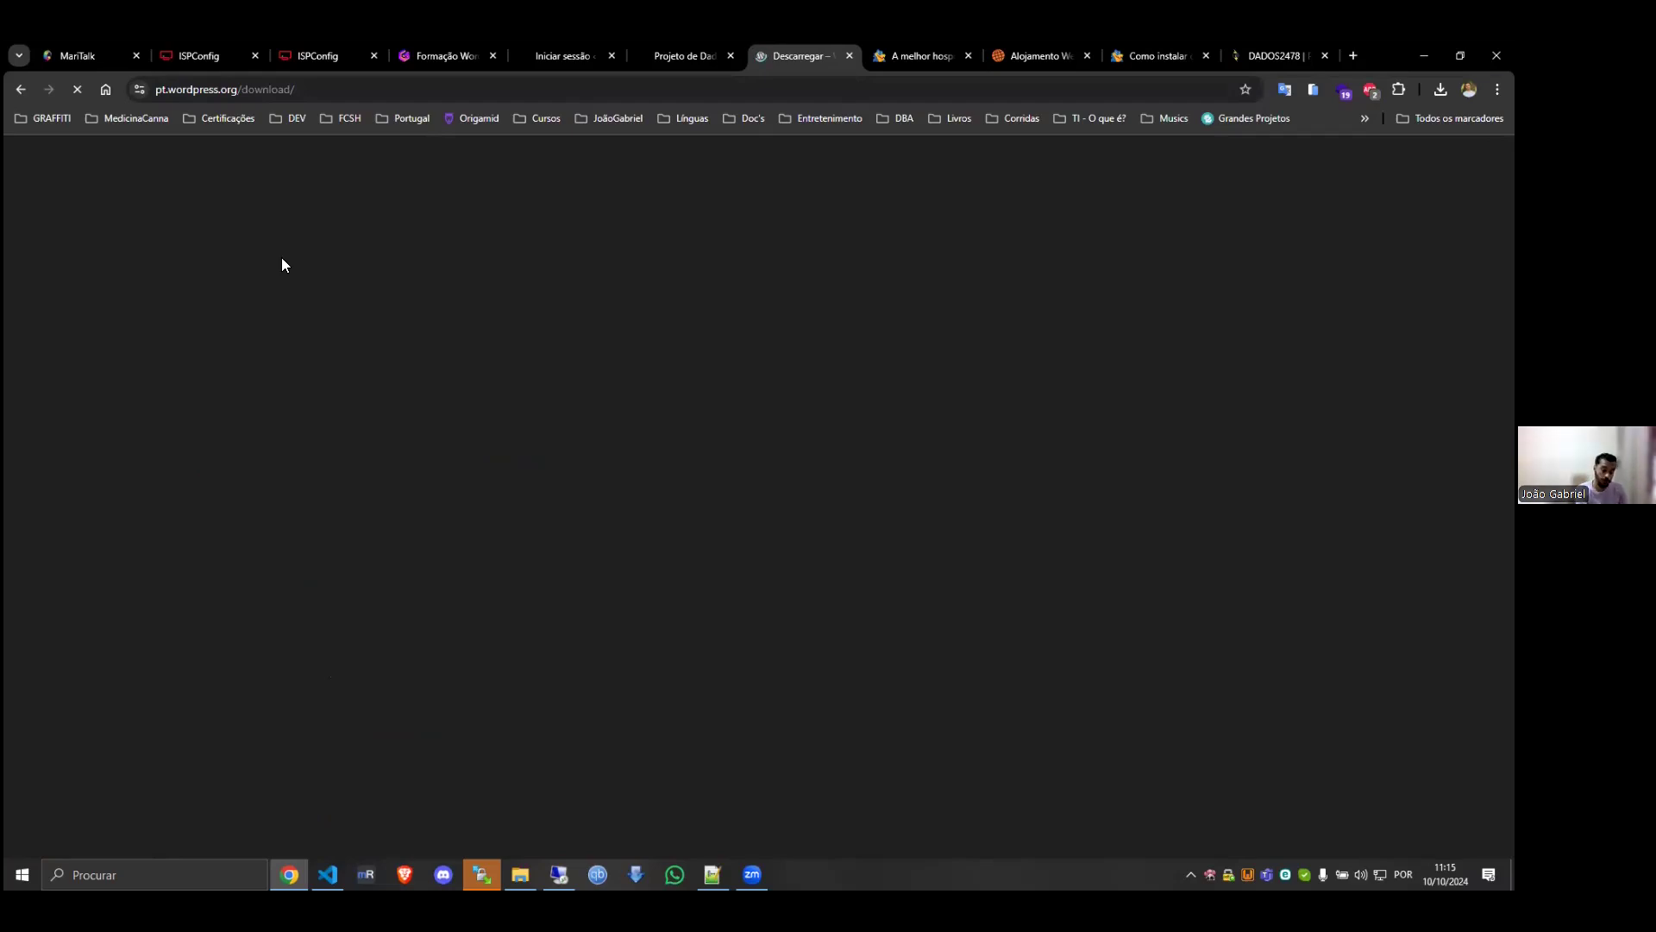
left_click(581, 98)
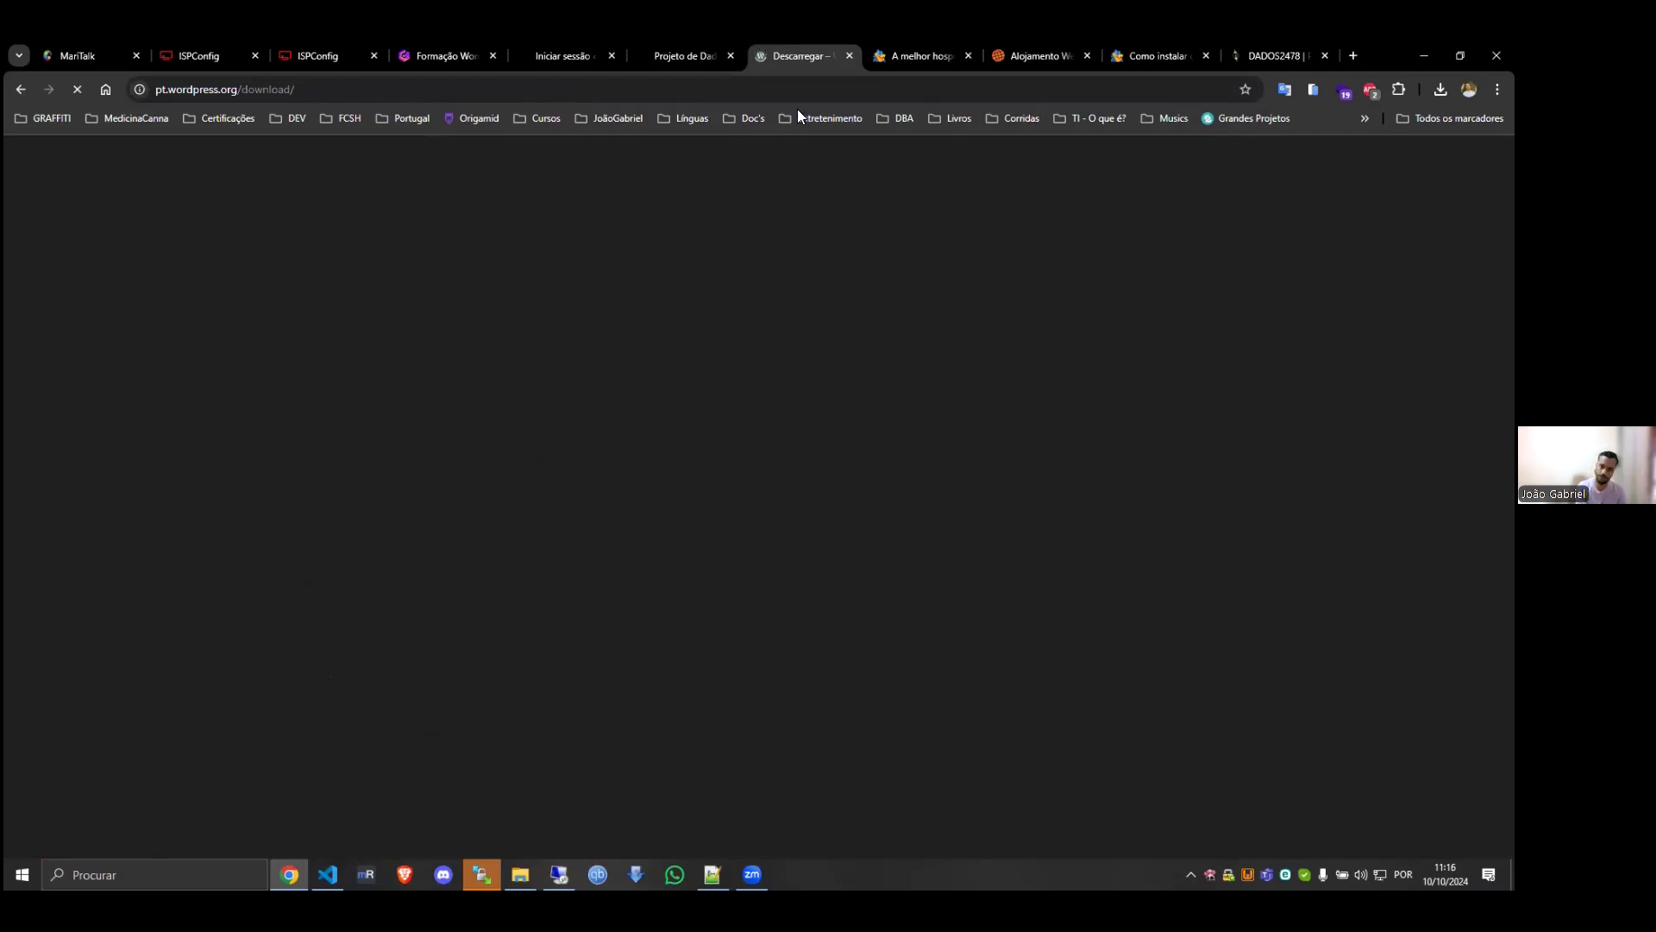
Step: Switch to the HostGator tab and scroll through its homepage
mouse_move(898, 66)
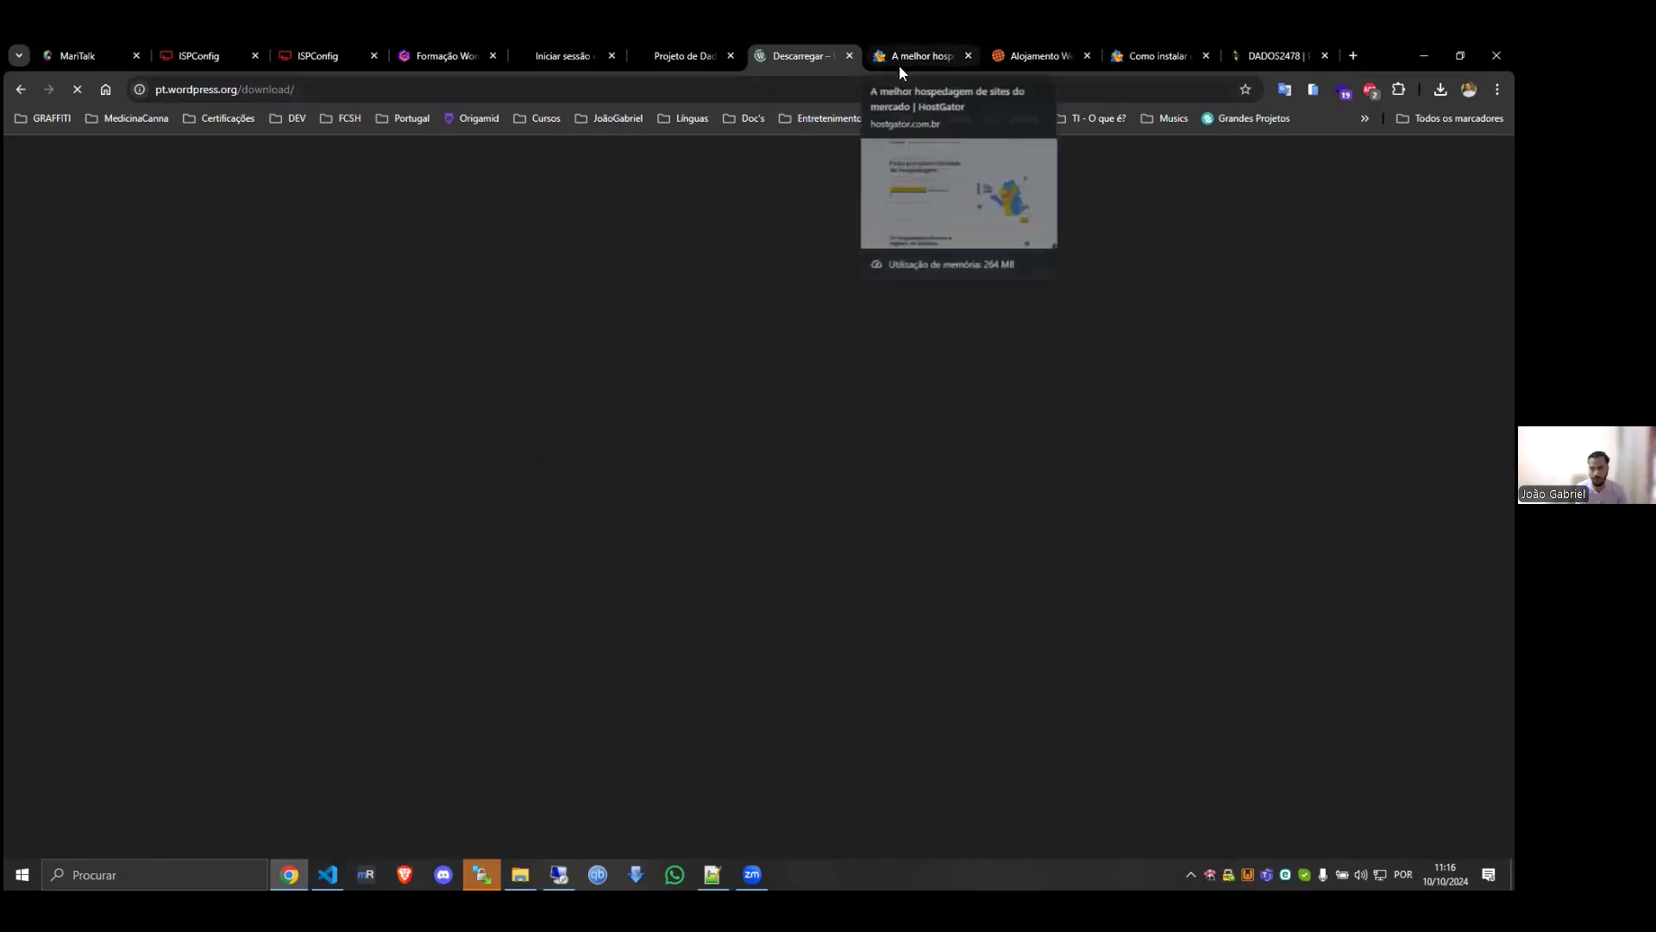
left_click(897, 59)
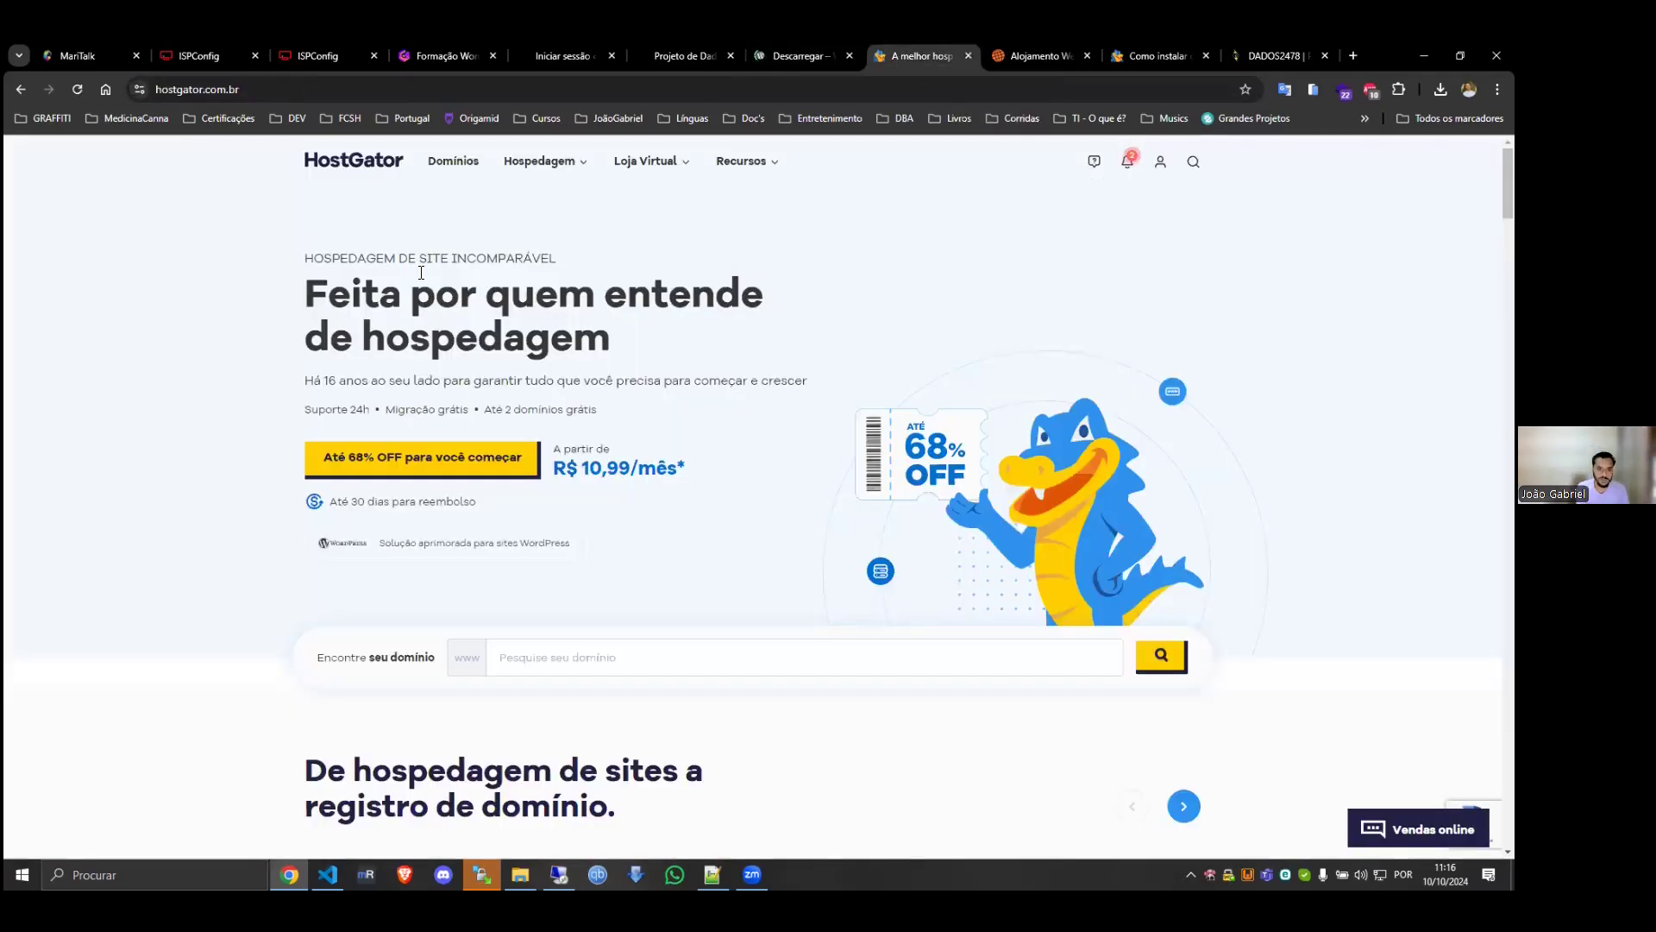
scroll(421, 272, "down", 1)
scroll(421, 272, "down", 15)
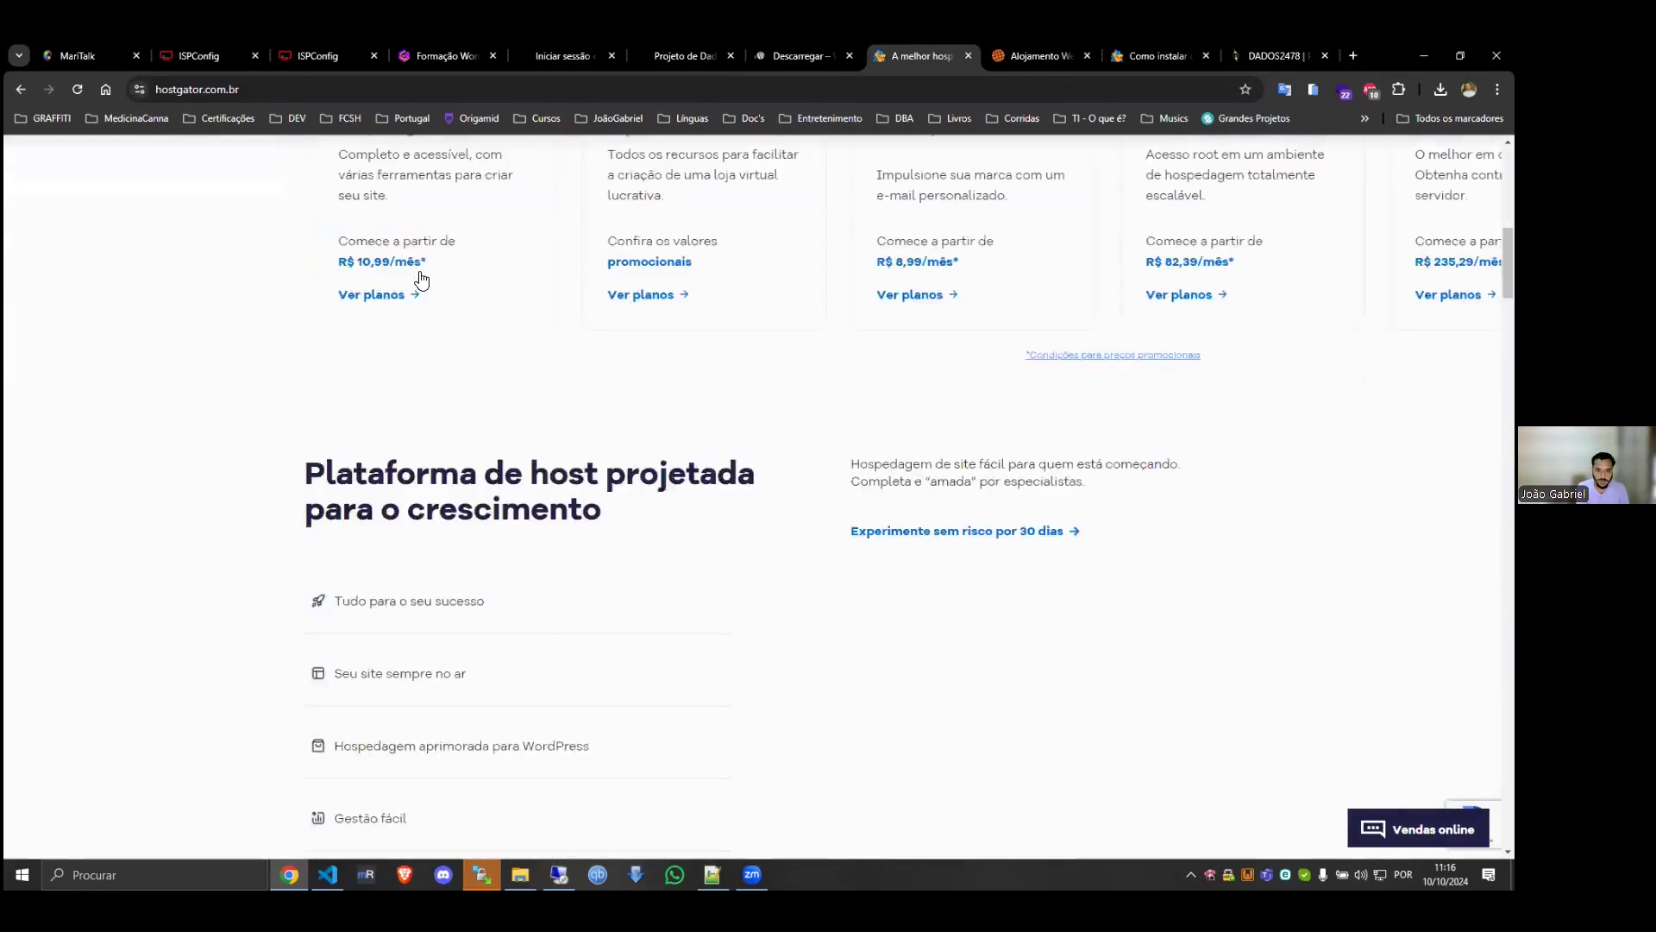
scroll(421, 278, "down", 15)
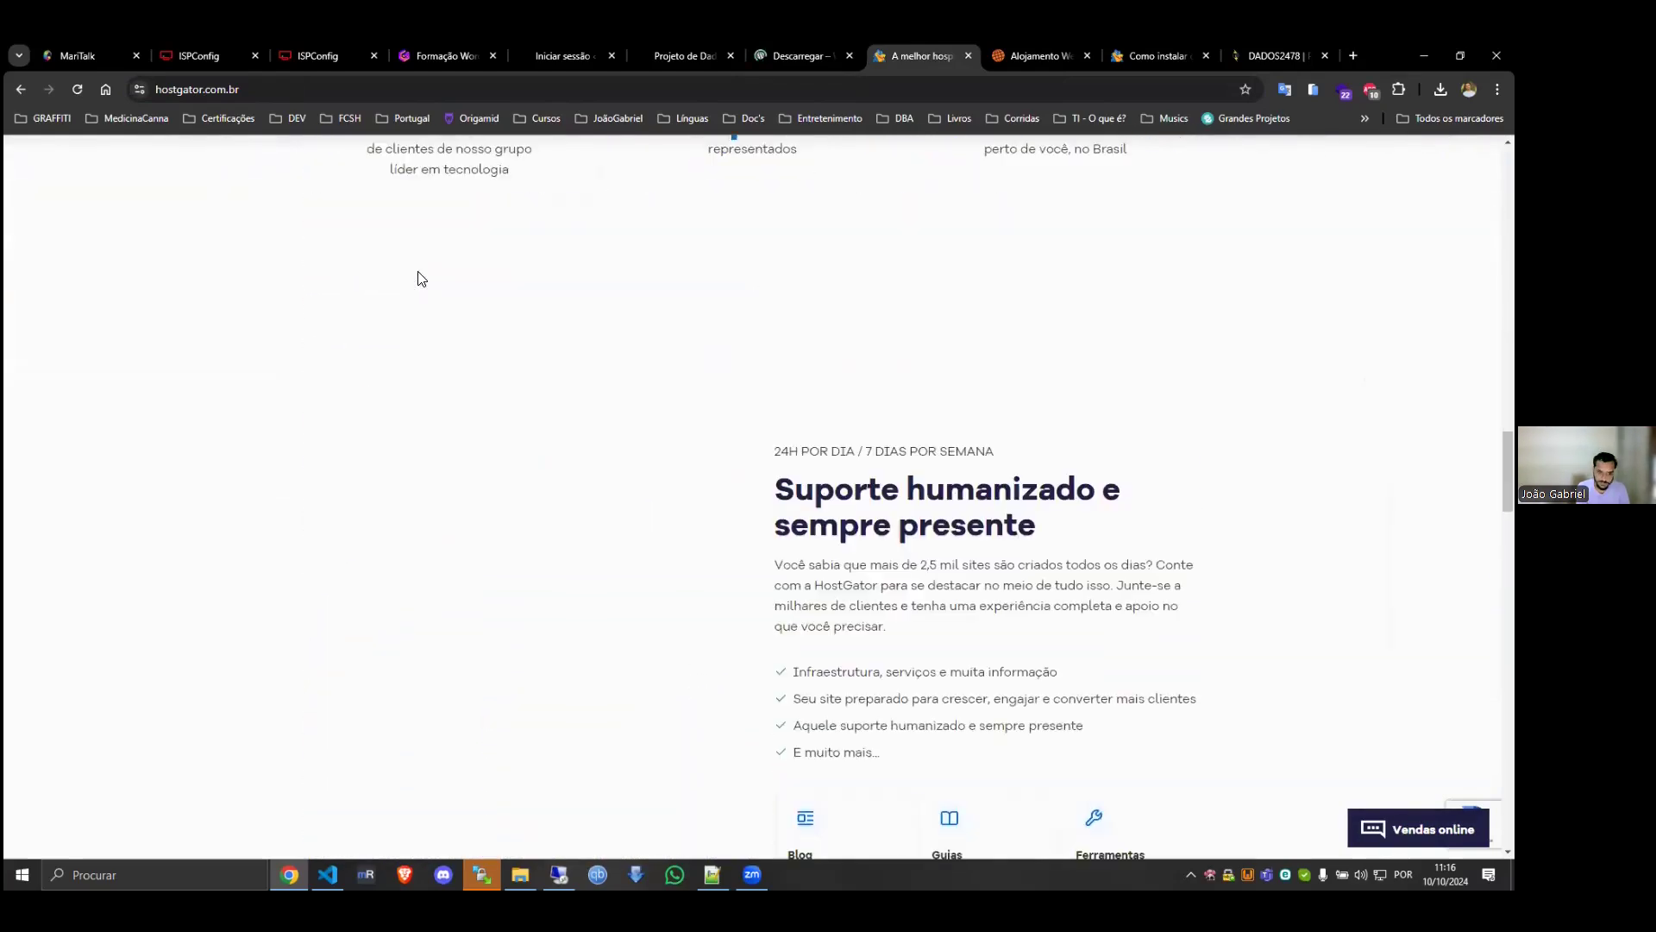
scroll(421, 278, "up", 1)
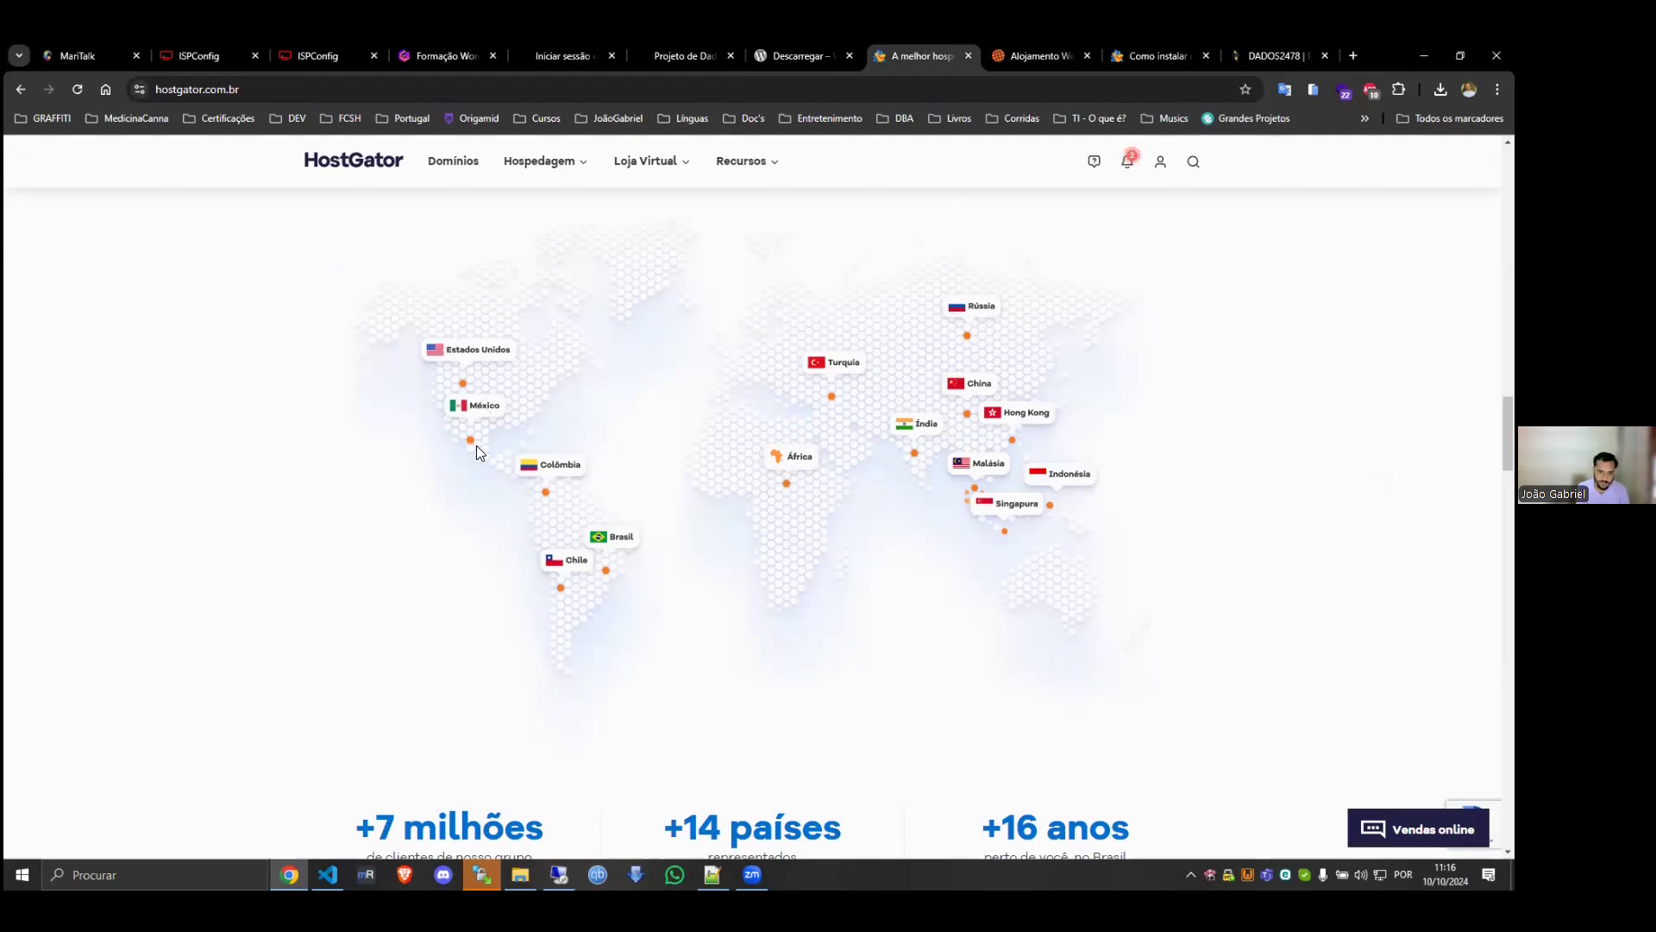
scroll(476, 447, "up", 8)
scroll(476, 448, "up", 10)
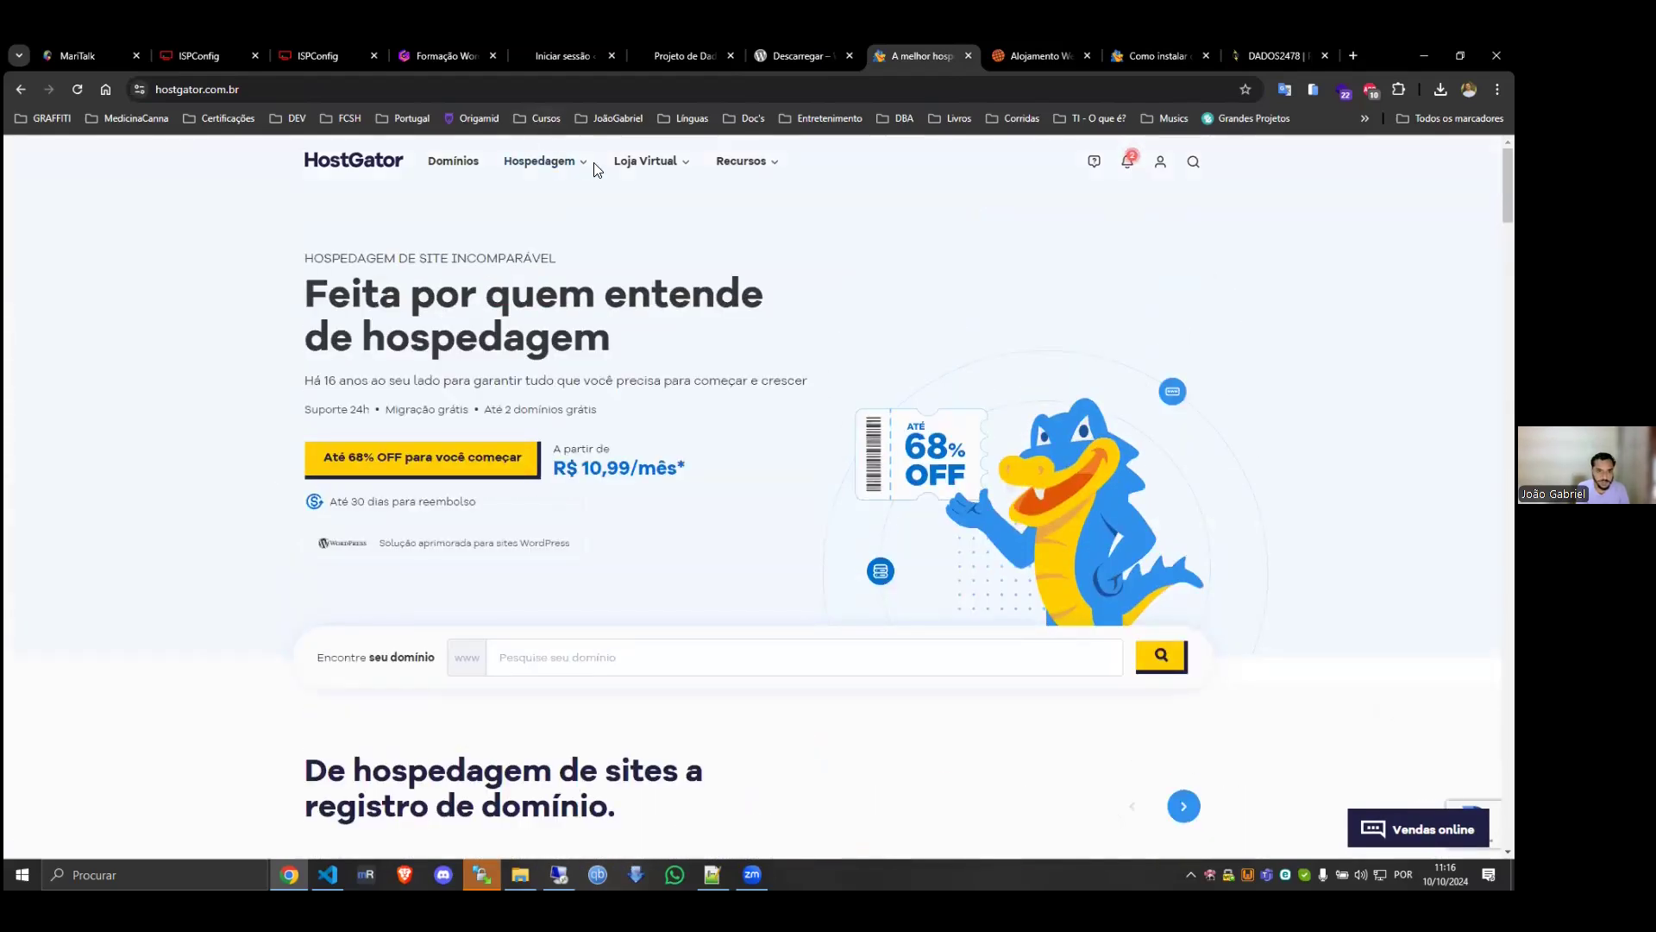
Step: Open Hospedagem > Hospedagem de sites and review plans P, M and Turbo at R$ 10,99, 14,59, 25,69
left_click(572, 162)
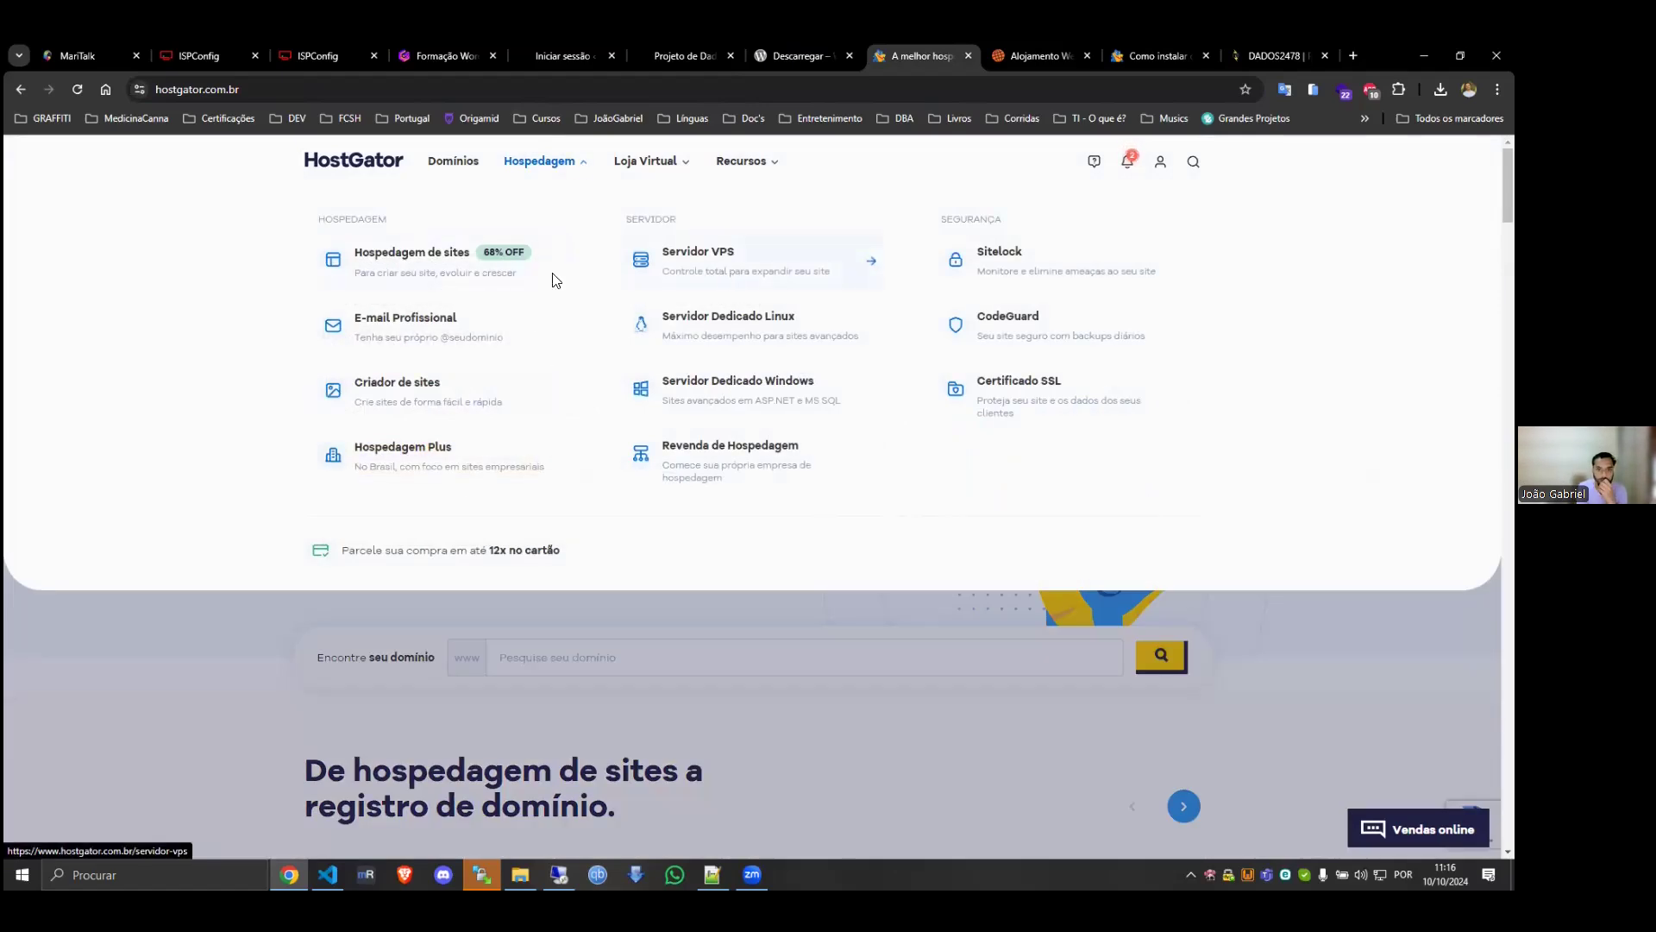
left_click(442, 270)
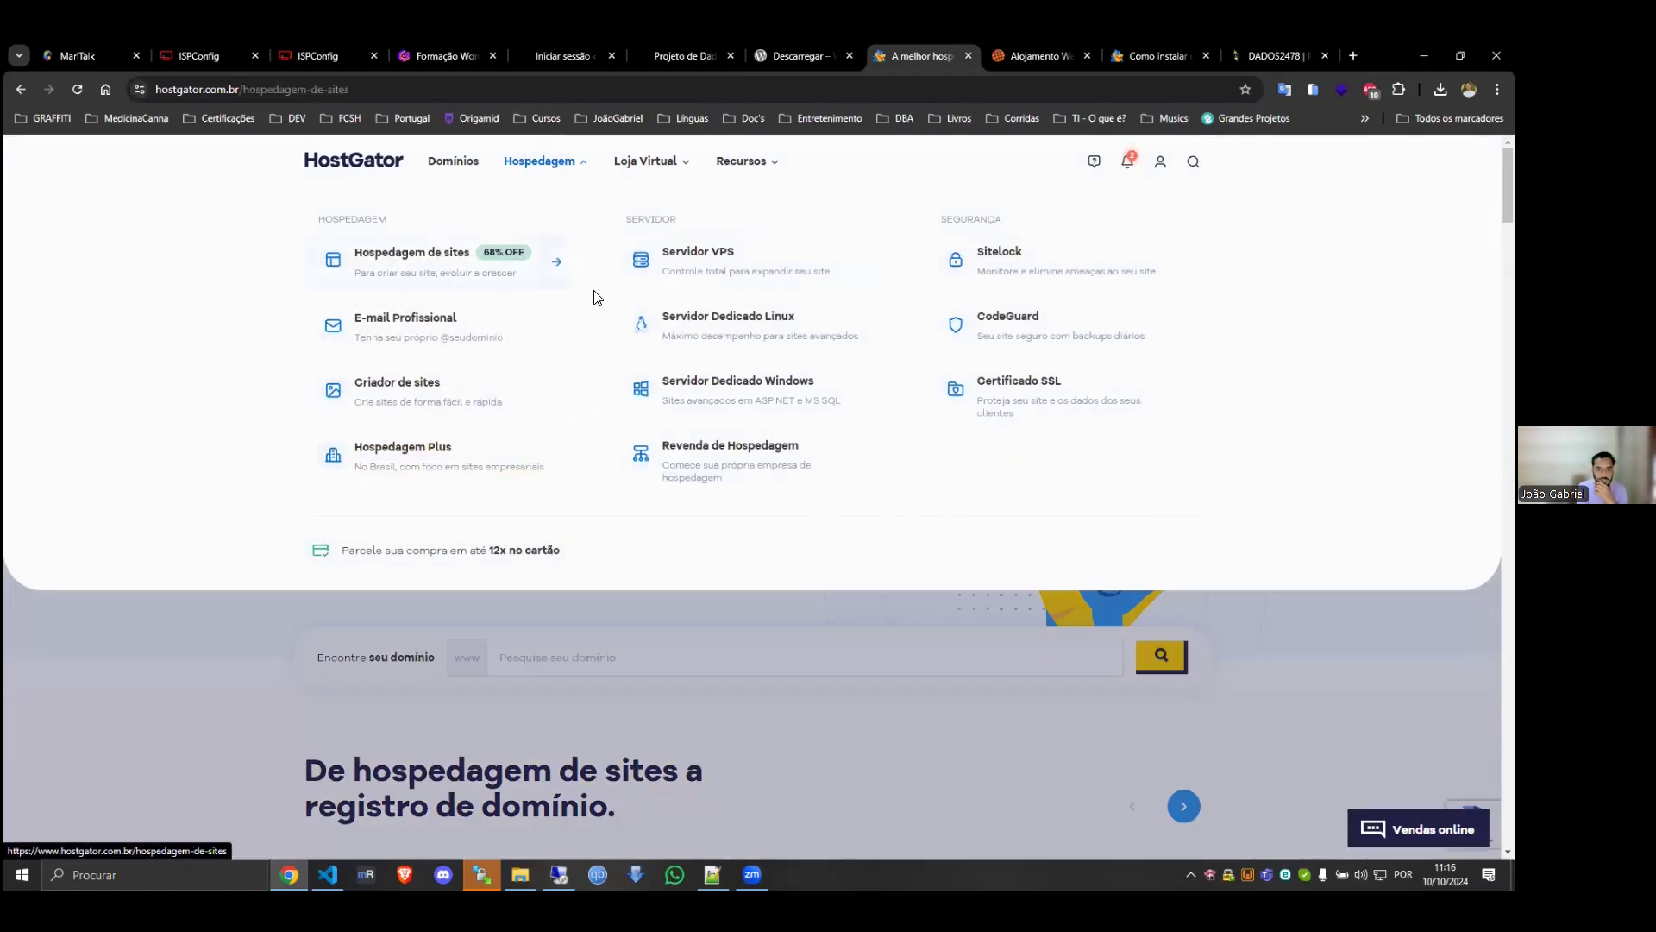
scroll(681, 499, "down", 1)
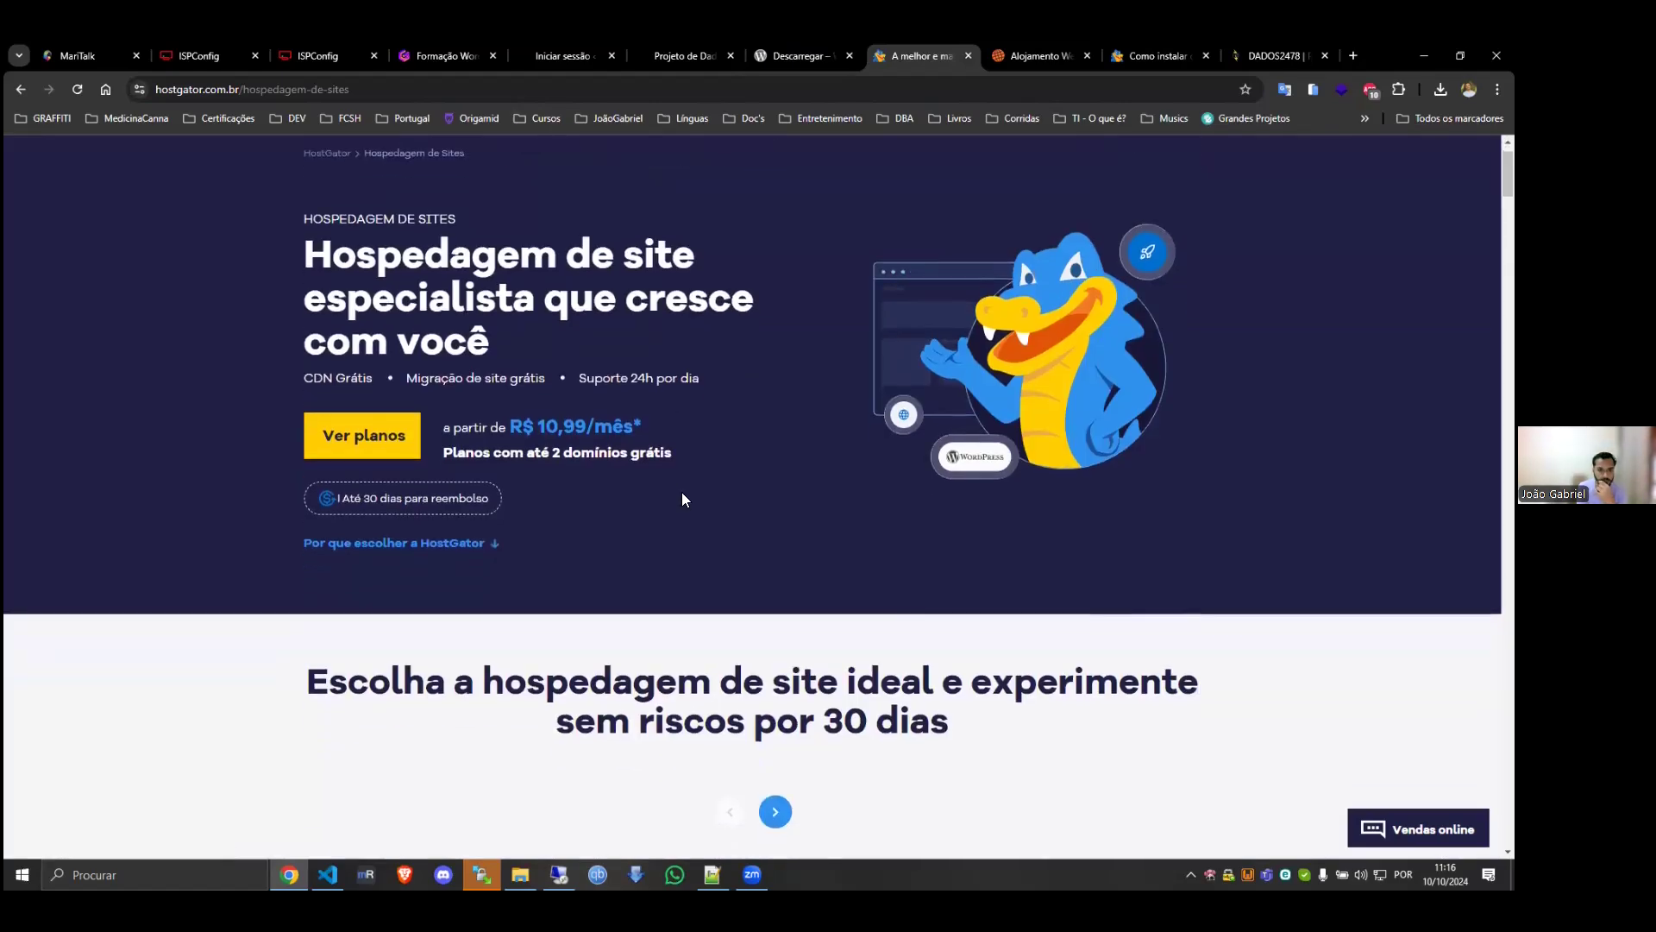
scroll(681, 499, "down", 1)
scroll(681, 499, "down", 1)
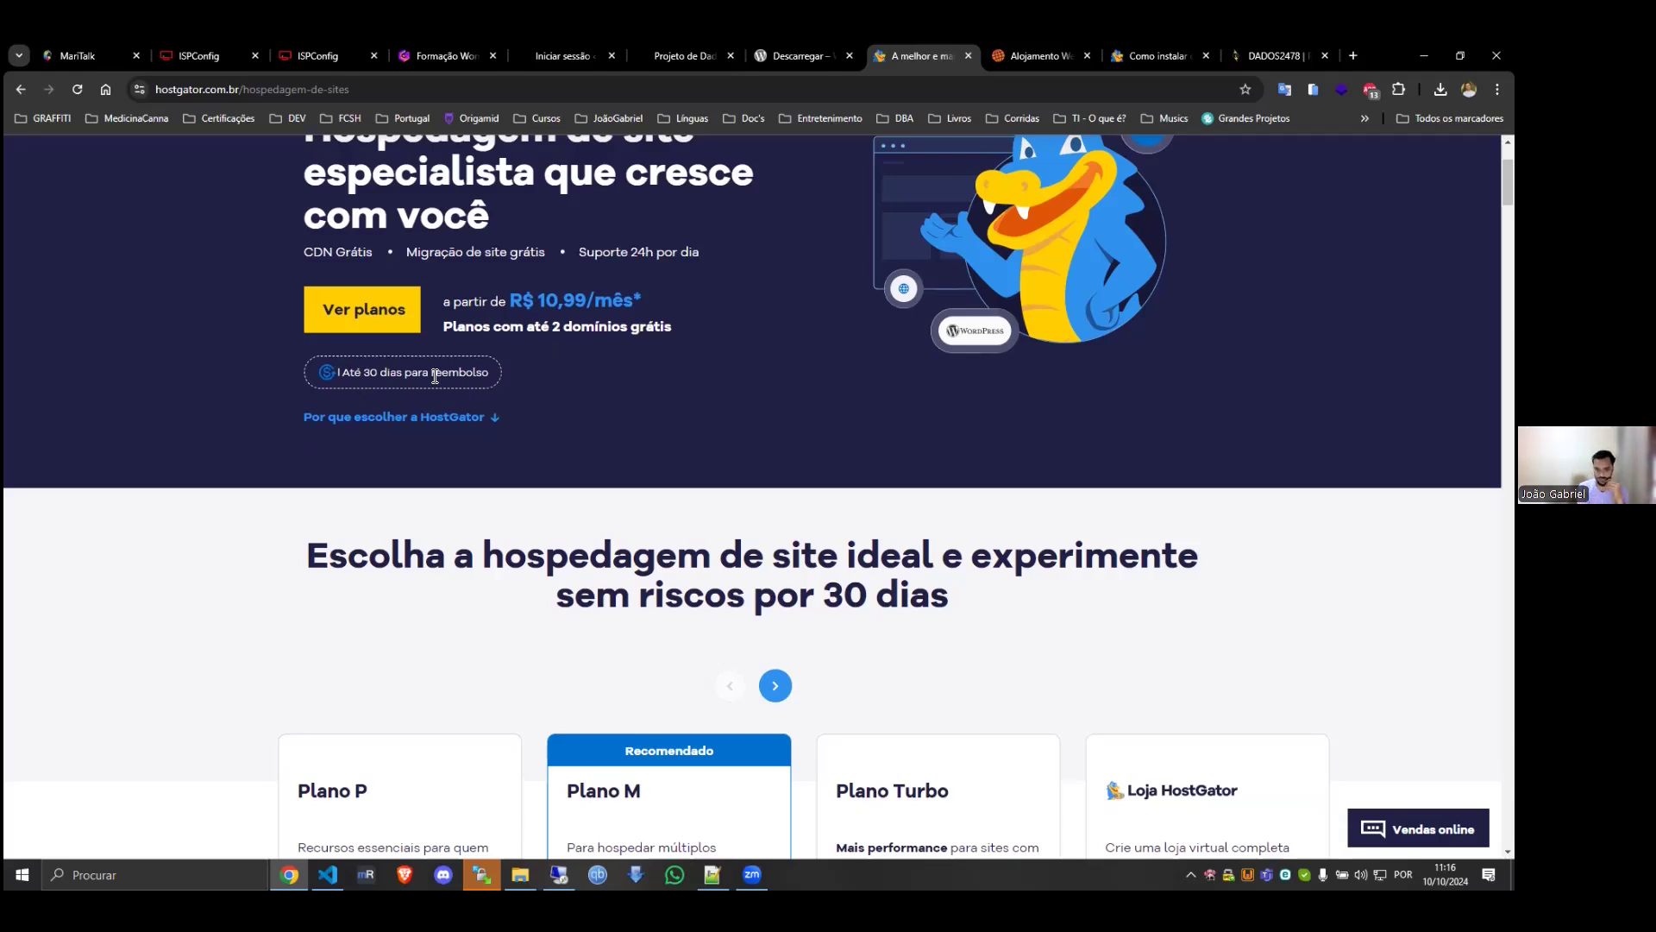
scroll(431, 370, "down", 5)
scroll(546, 575, "down", 3)
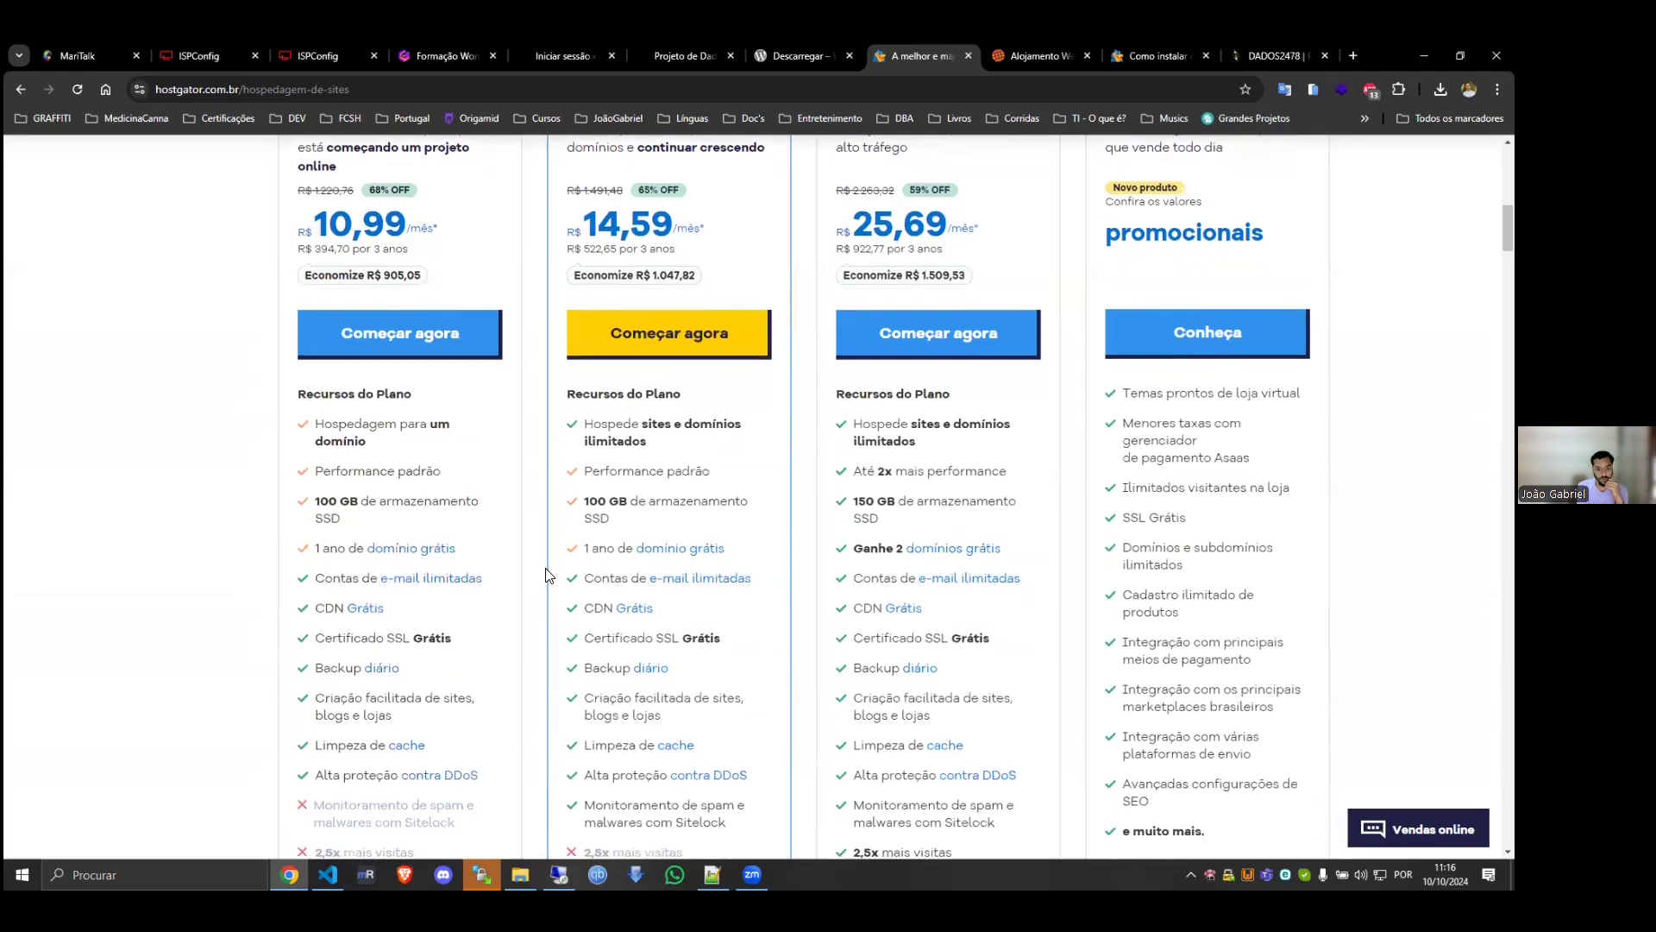
scroll(546, 575, "up", 2)
scroll(546, 575, "down", 1)
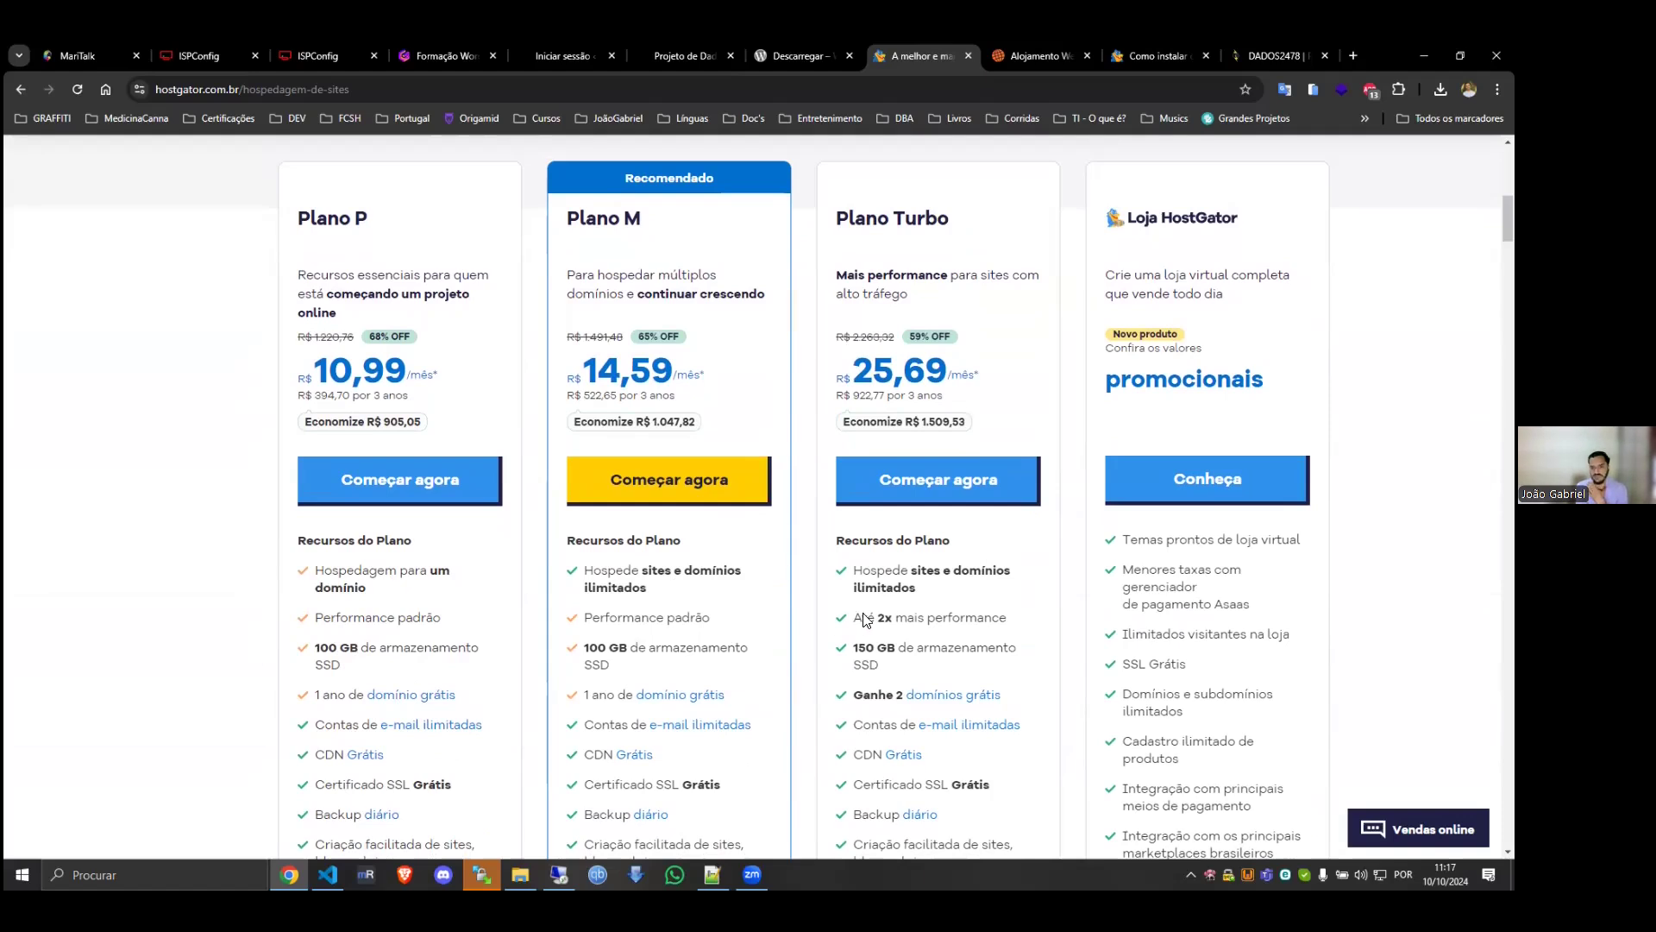
scroll(884, 621, "up", 8)
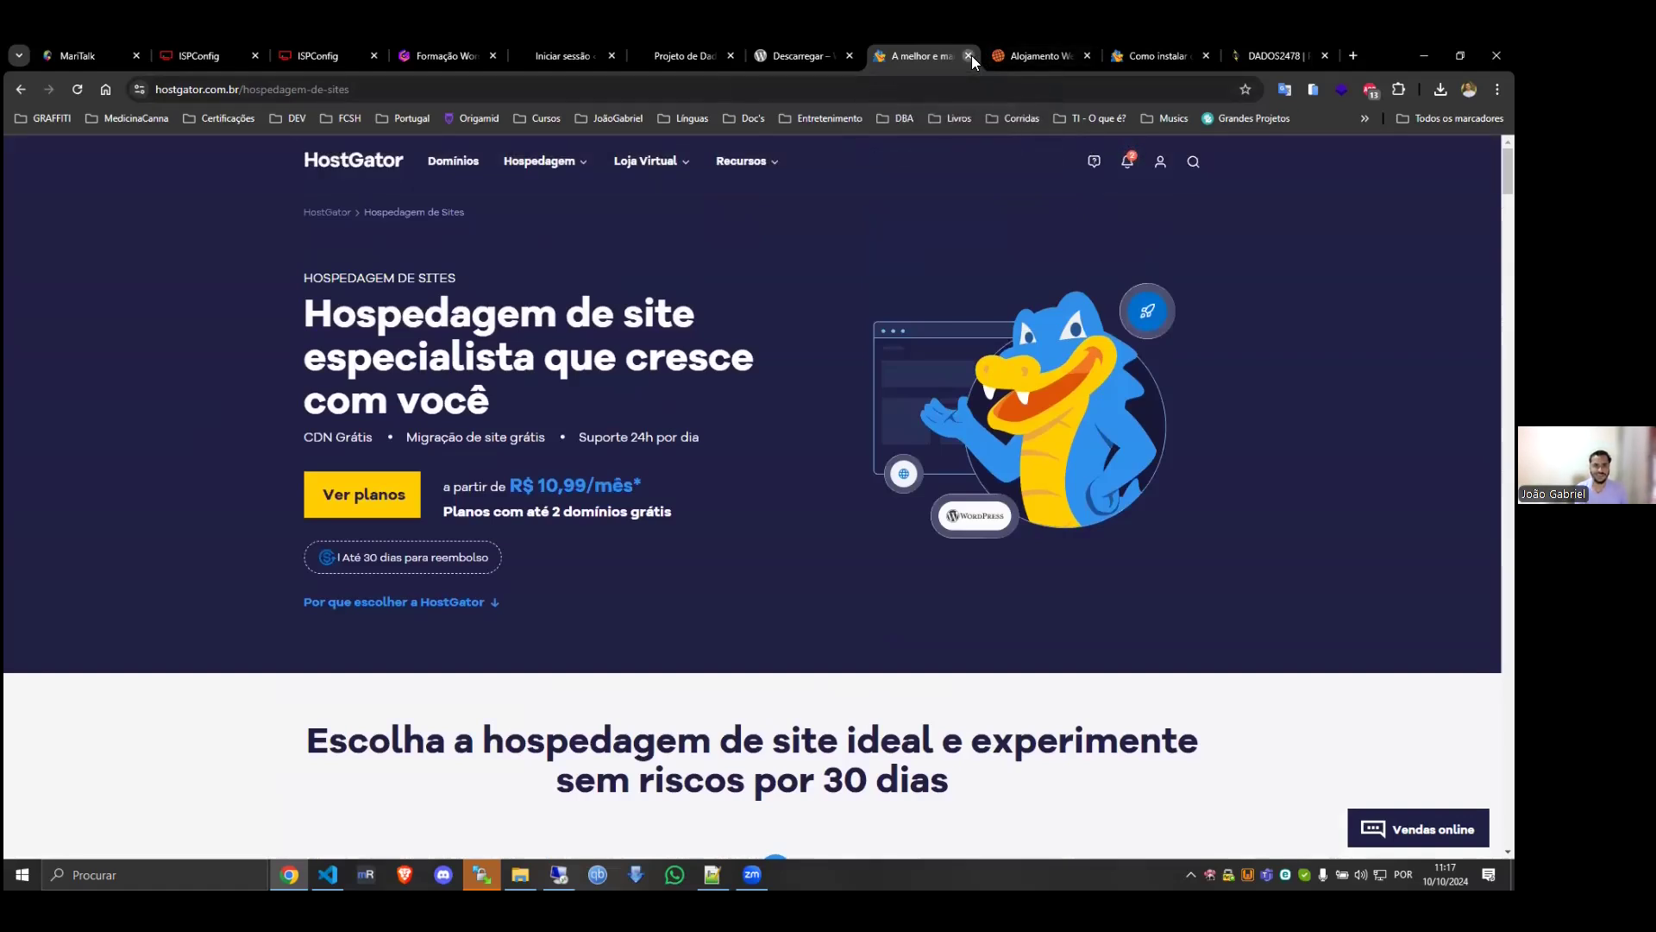
Step: Close the HostGator tab and browse the PTServidor homepage, with domains from 12,20€ per year
left_click(970, 56)
scroll(743, 278, "up", 1)
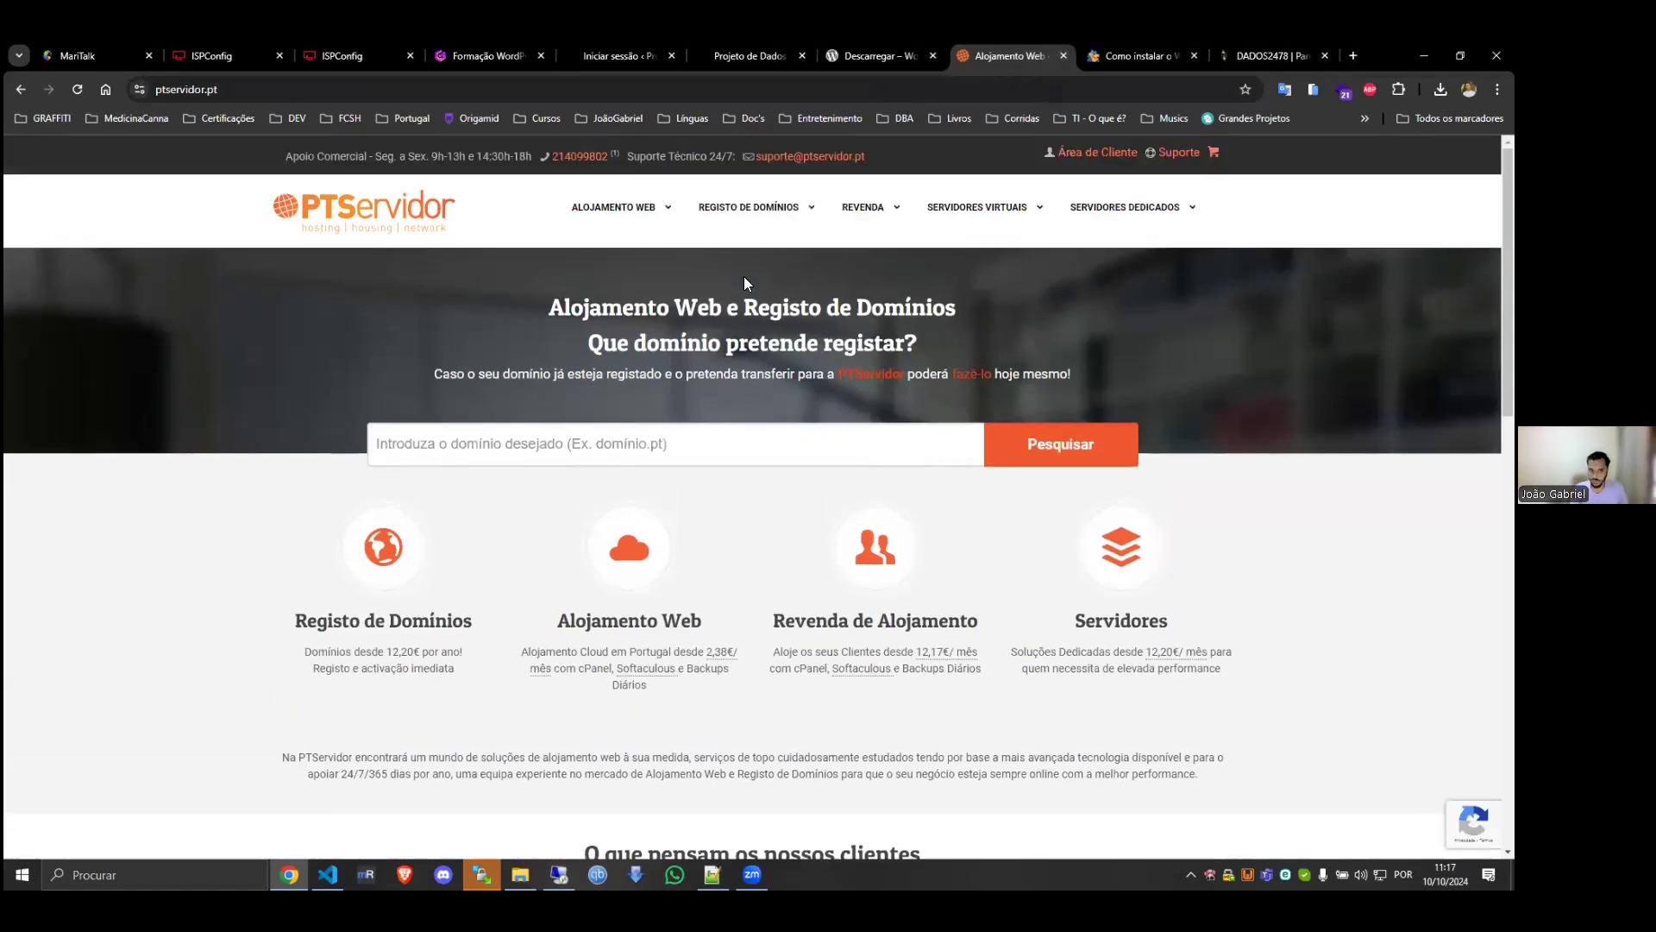
scroll(745, 283, "down", 1)
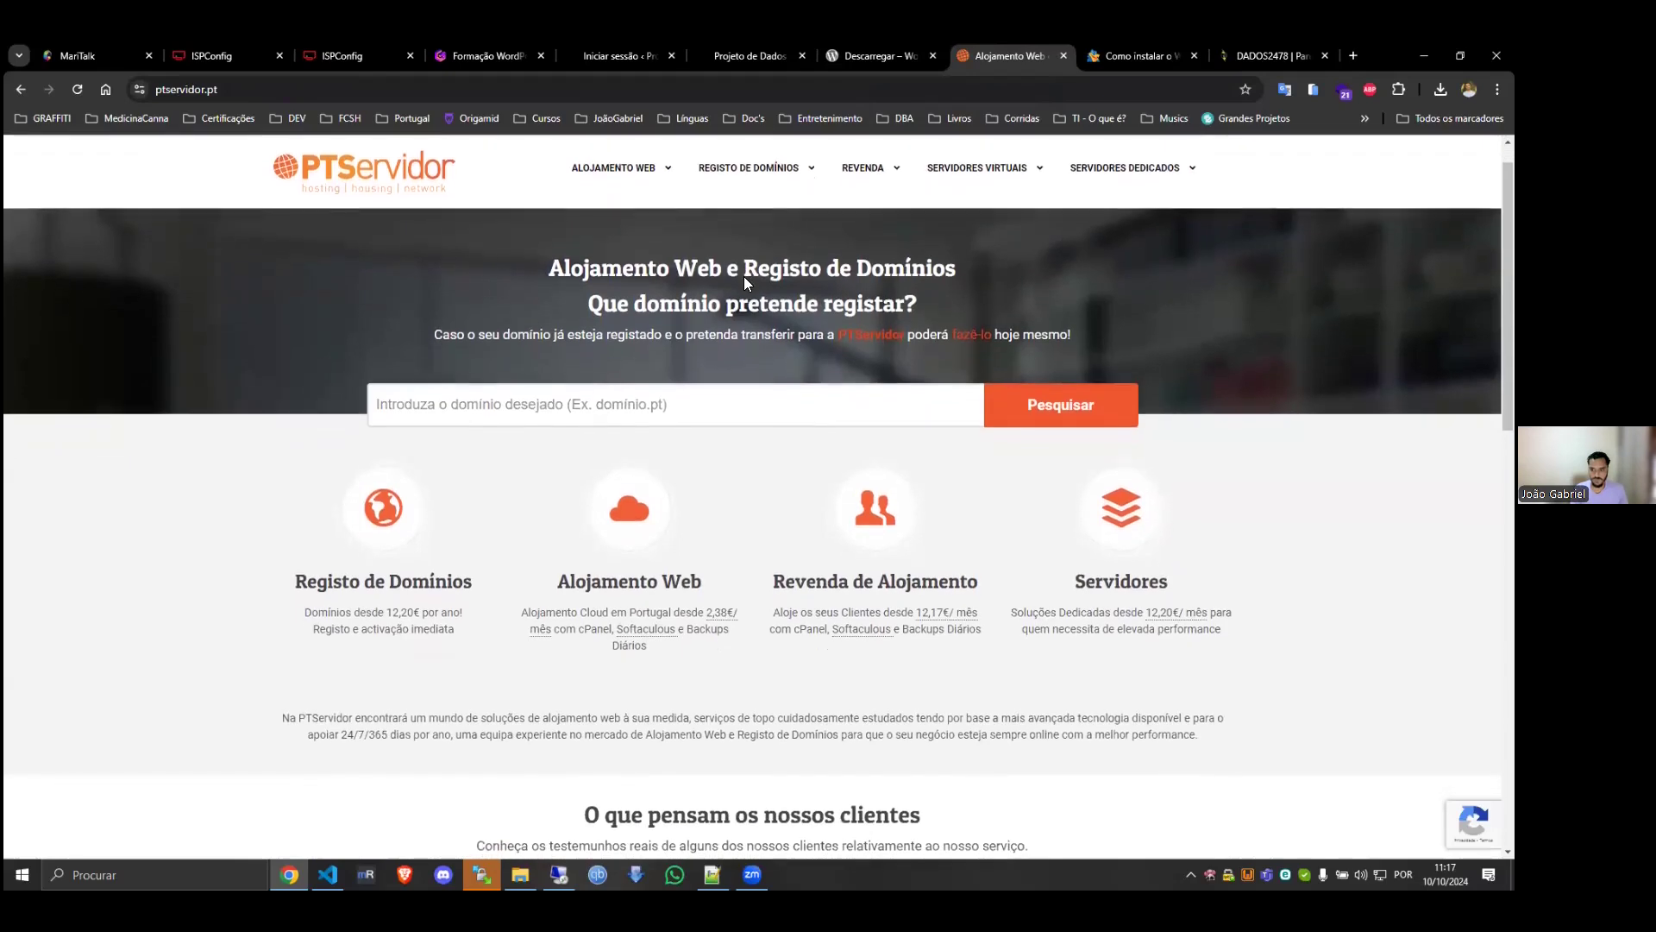
scroll(744, 281, "up", 1)
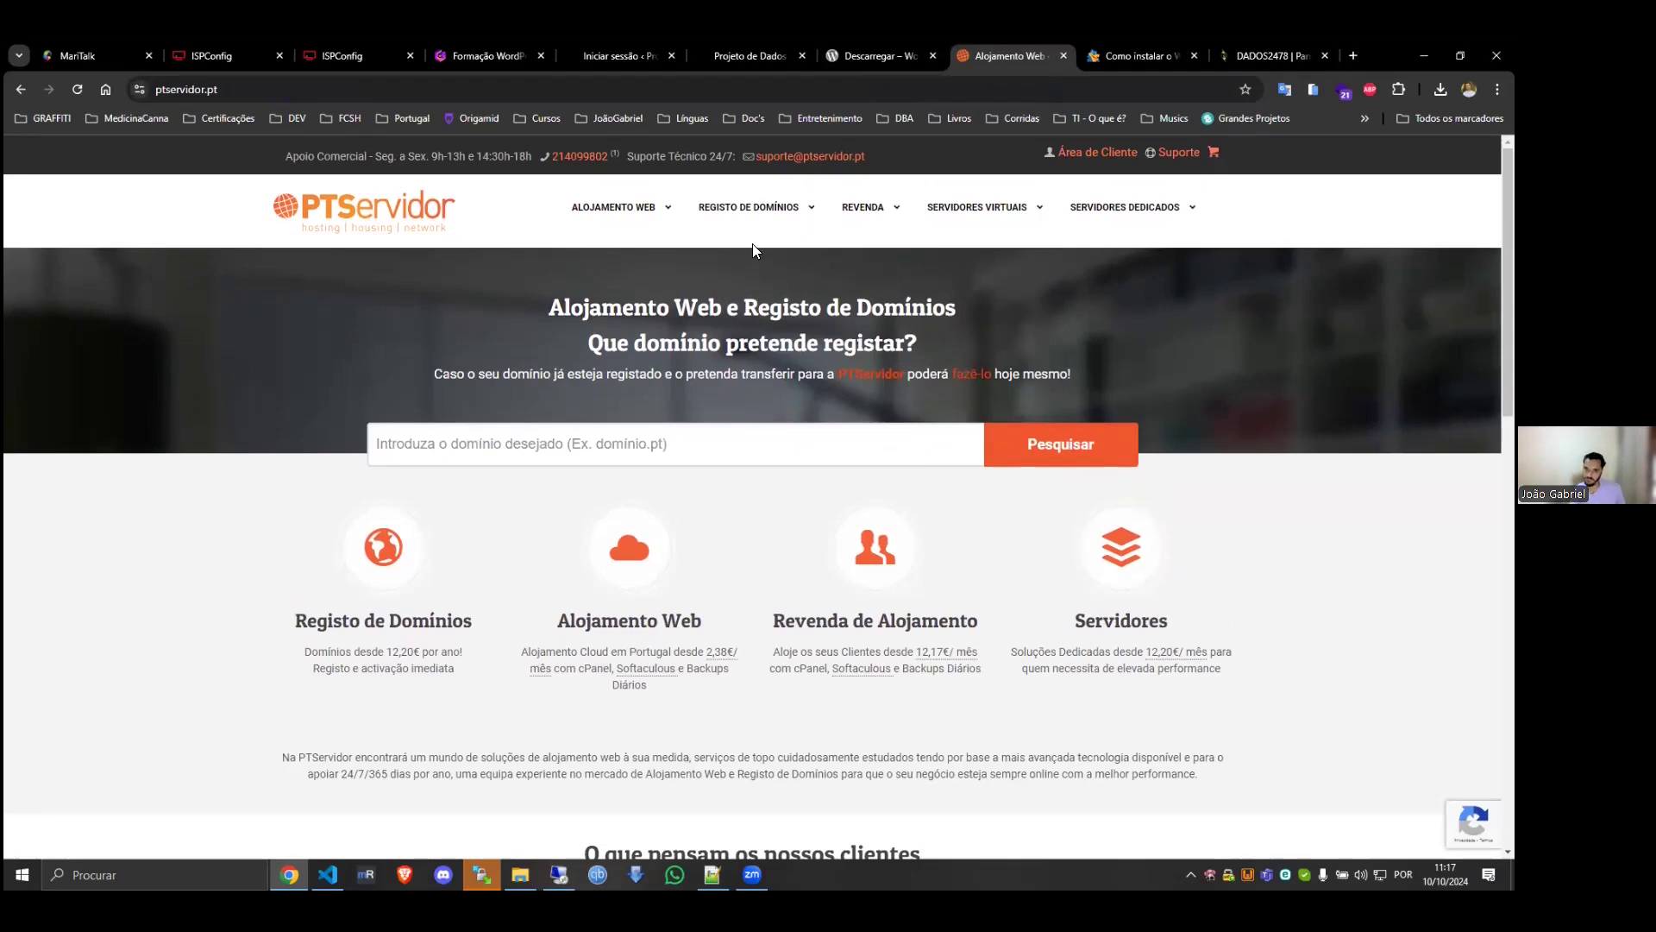
Step: Open ALOJAMENTO WEB and review the LiteSpeed, Linux NVMe and Linux SSD plans at 4,74, 4,07, 3,39 €/mês
mouse_move(764, 234)
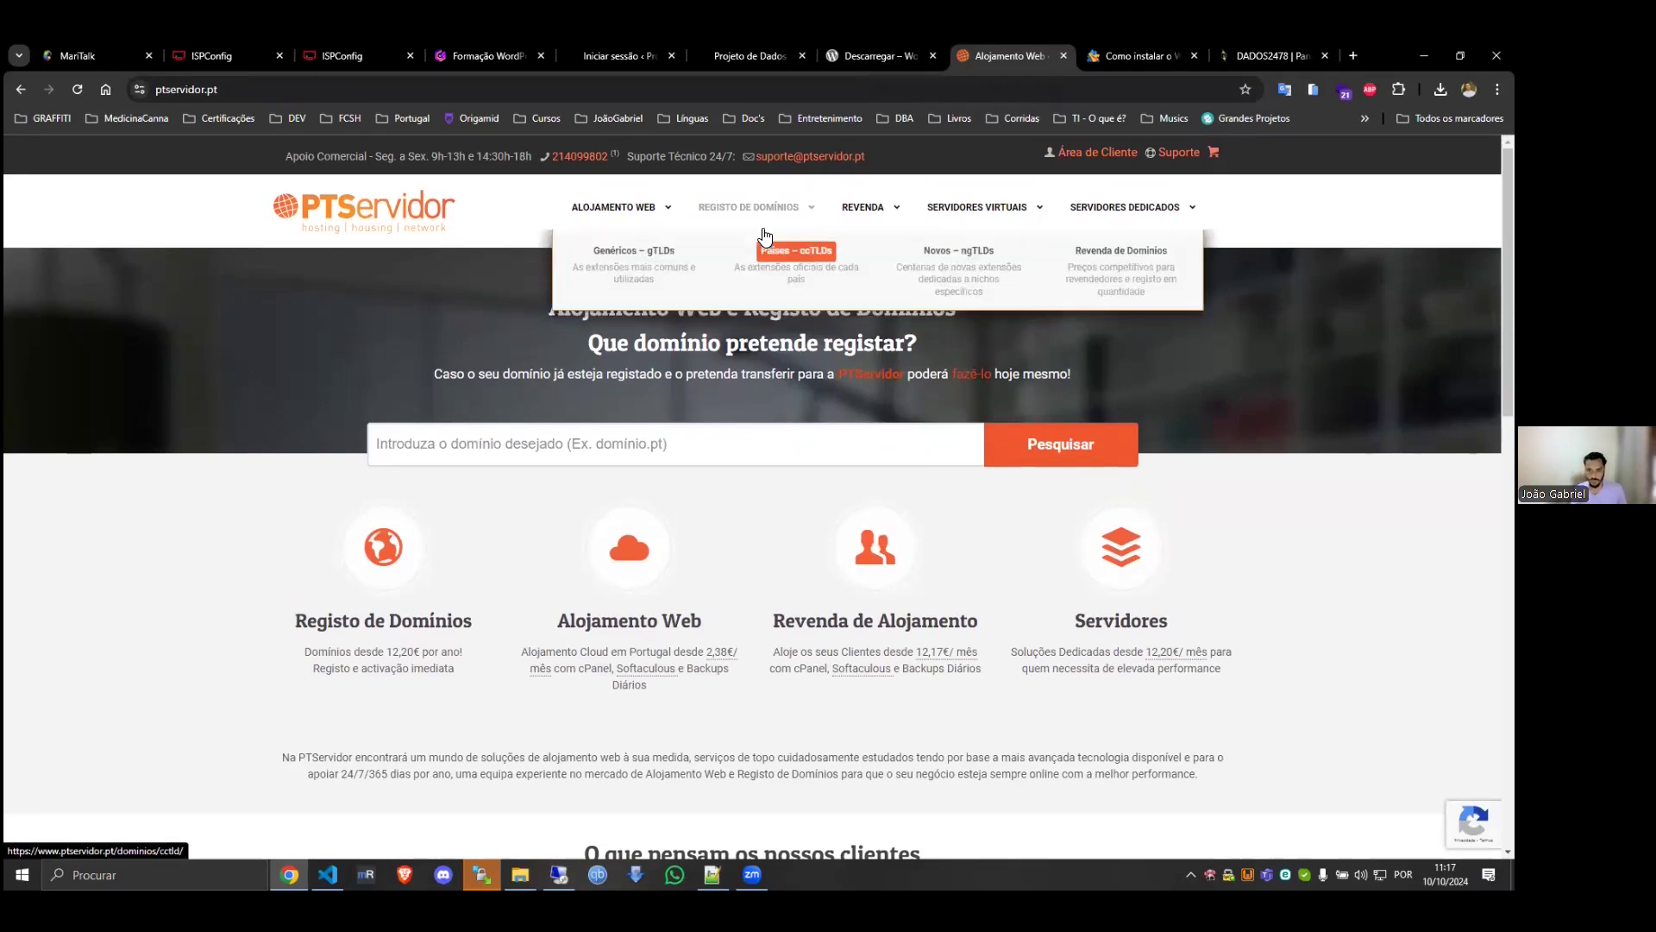
mouse_move(852, 215)
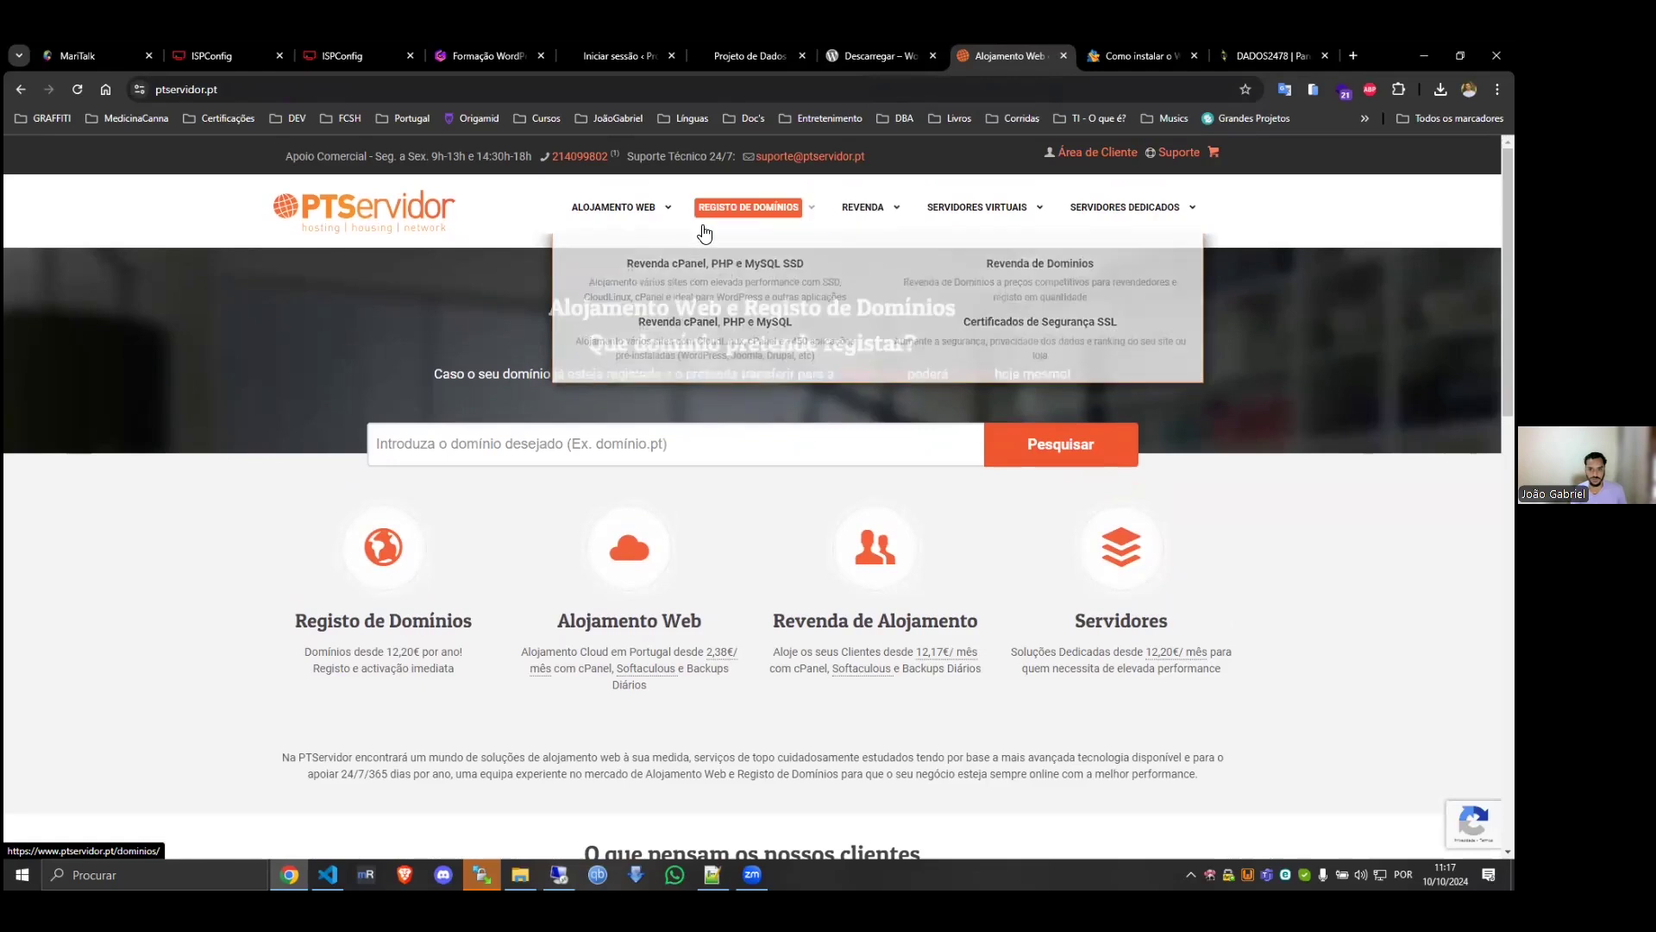
left_click(614, 207)
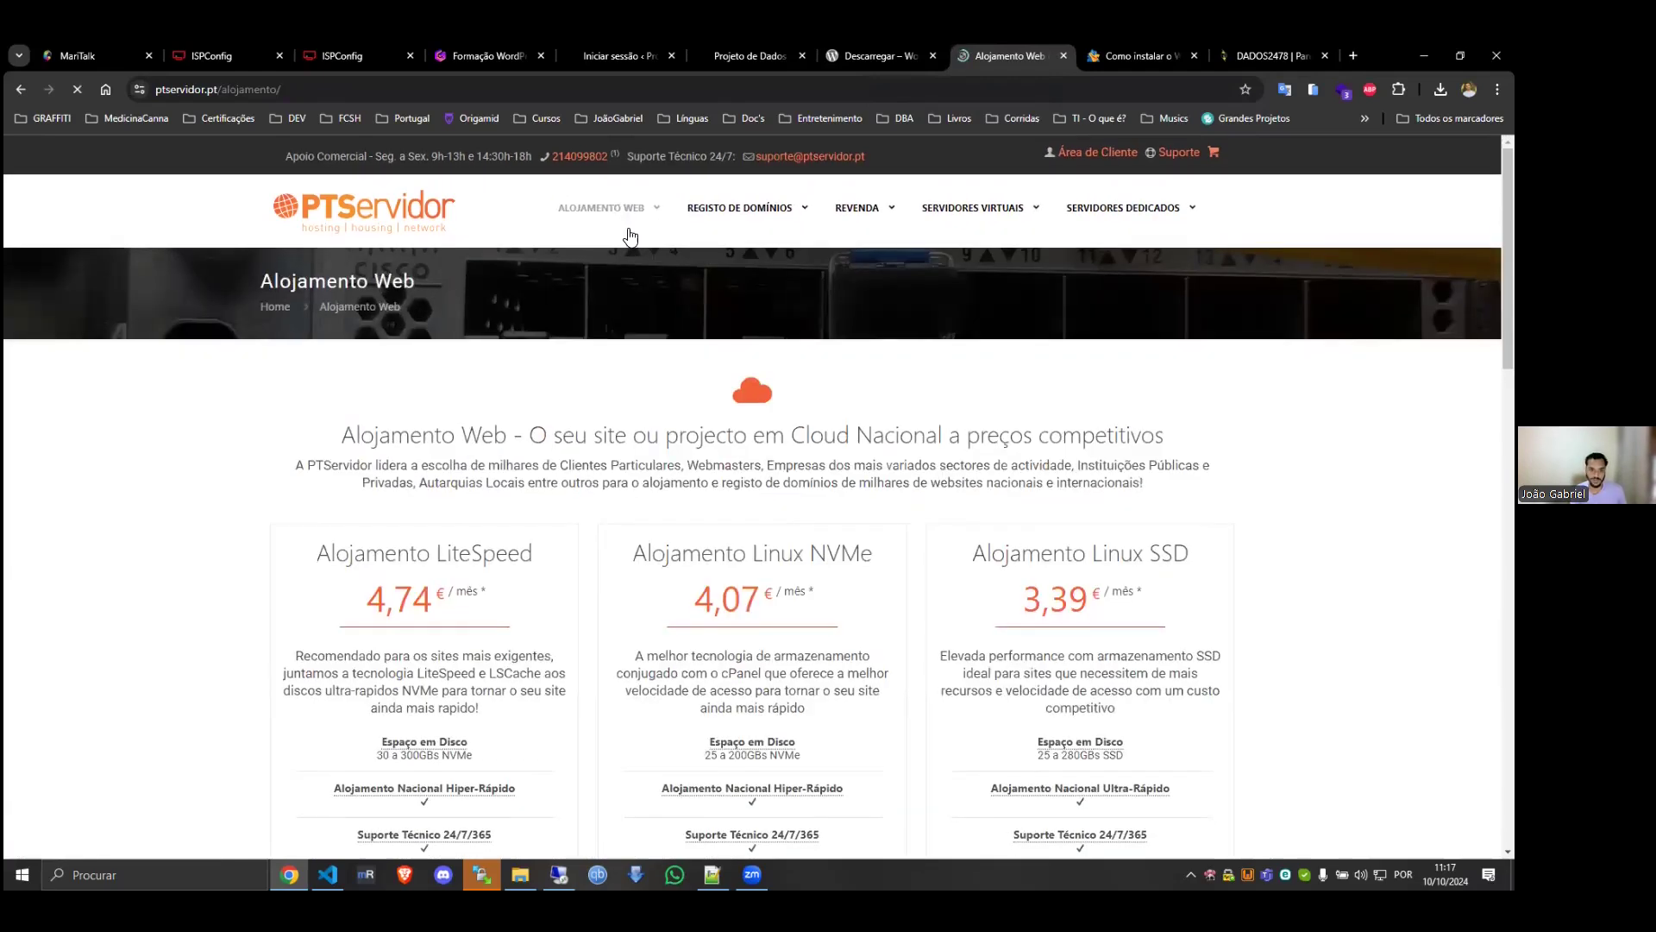
mouse_move(629, 202)
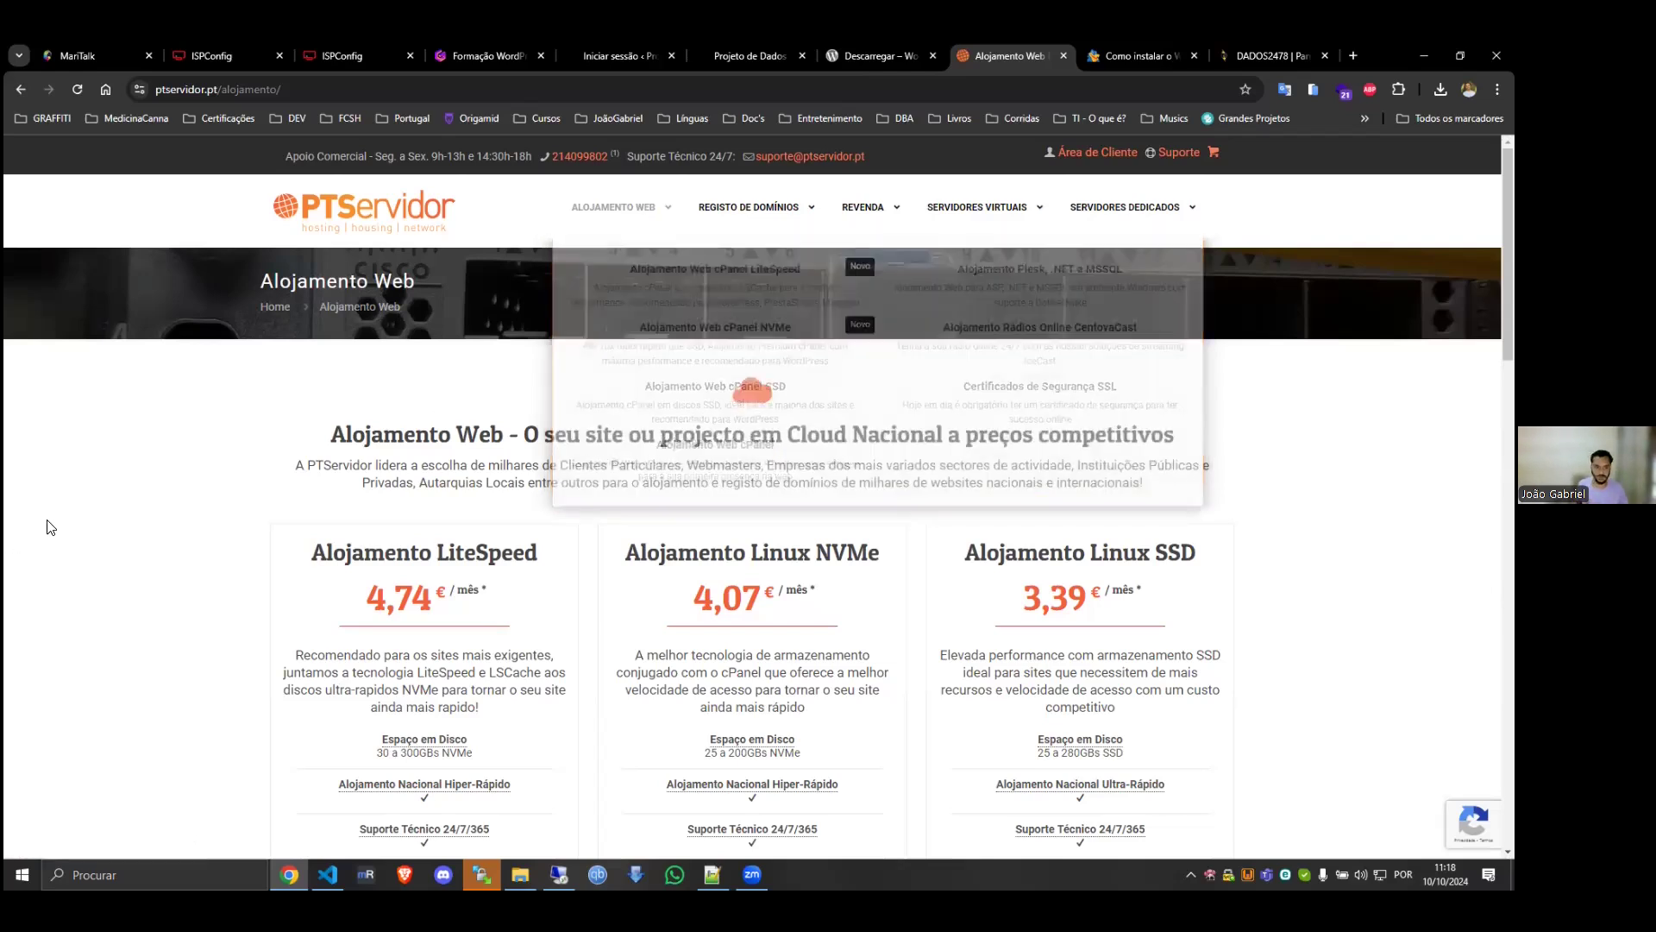
scroll(50, 527, "down", 3)
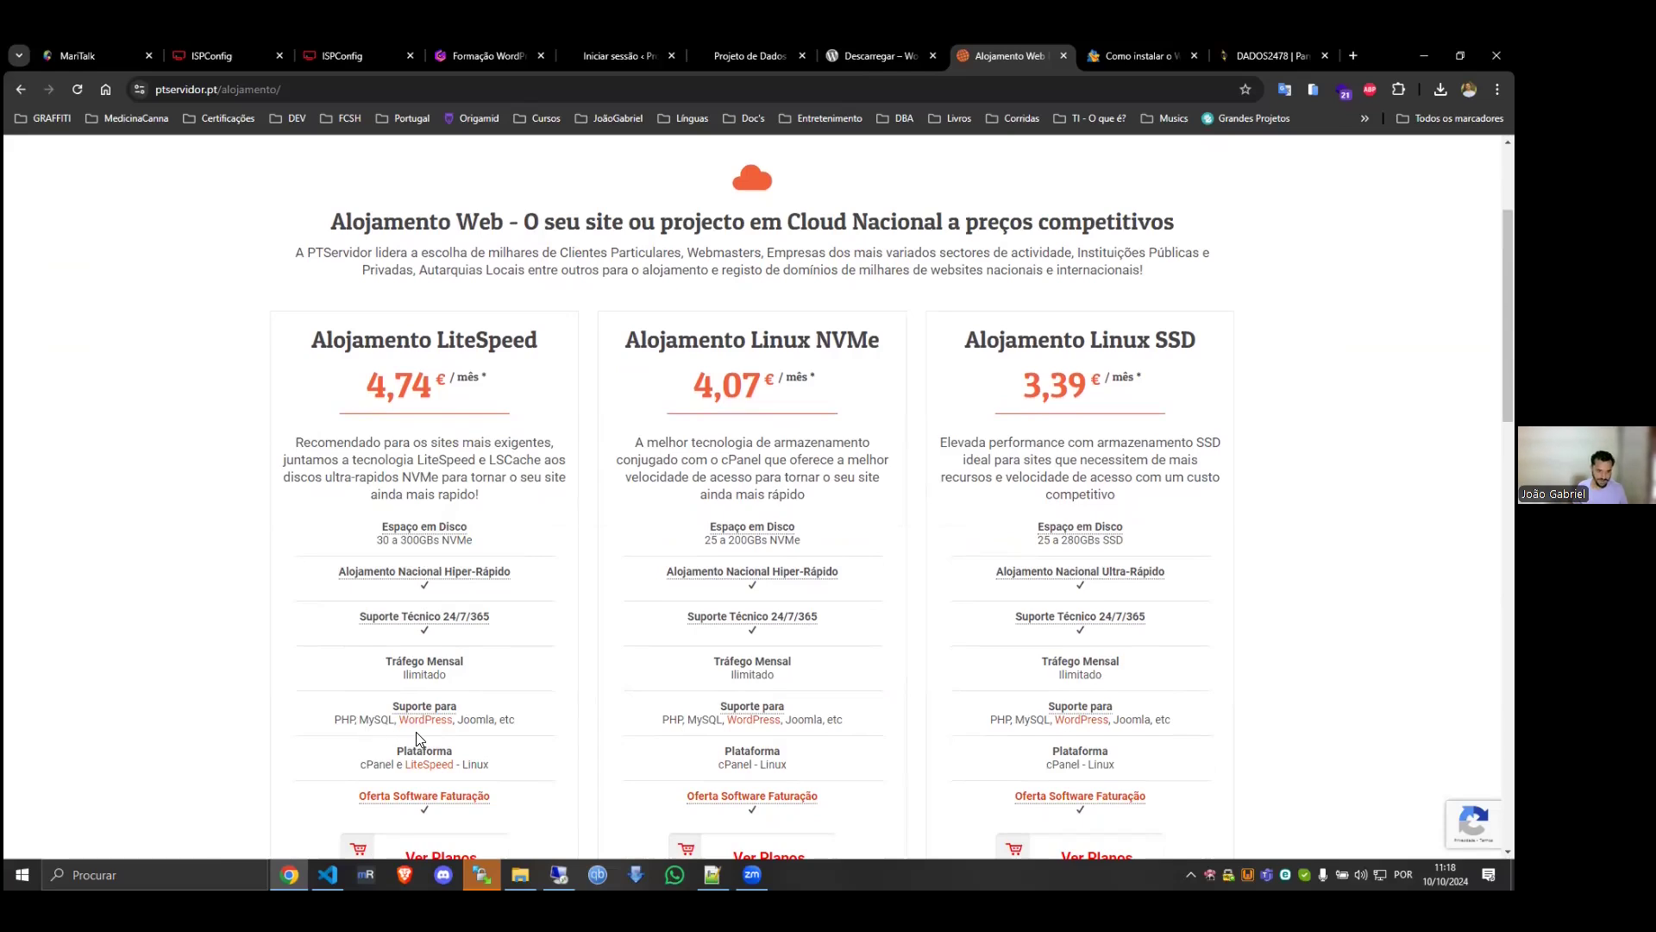
scroll(488, 728, "down", 1)
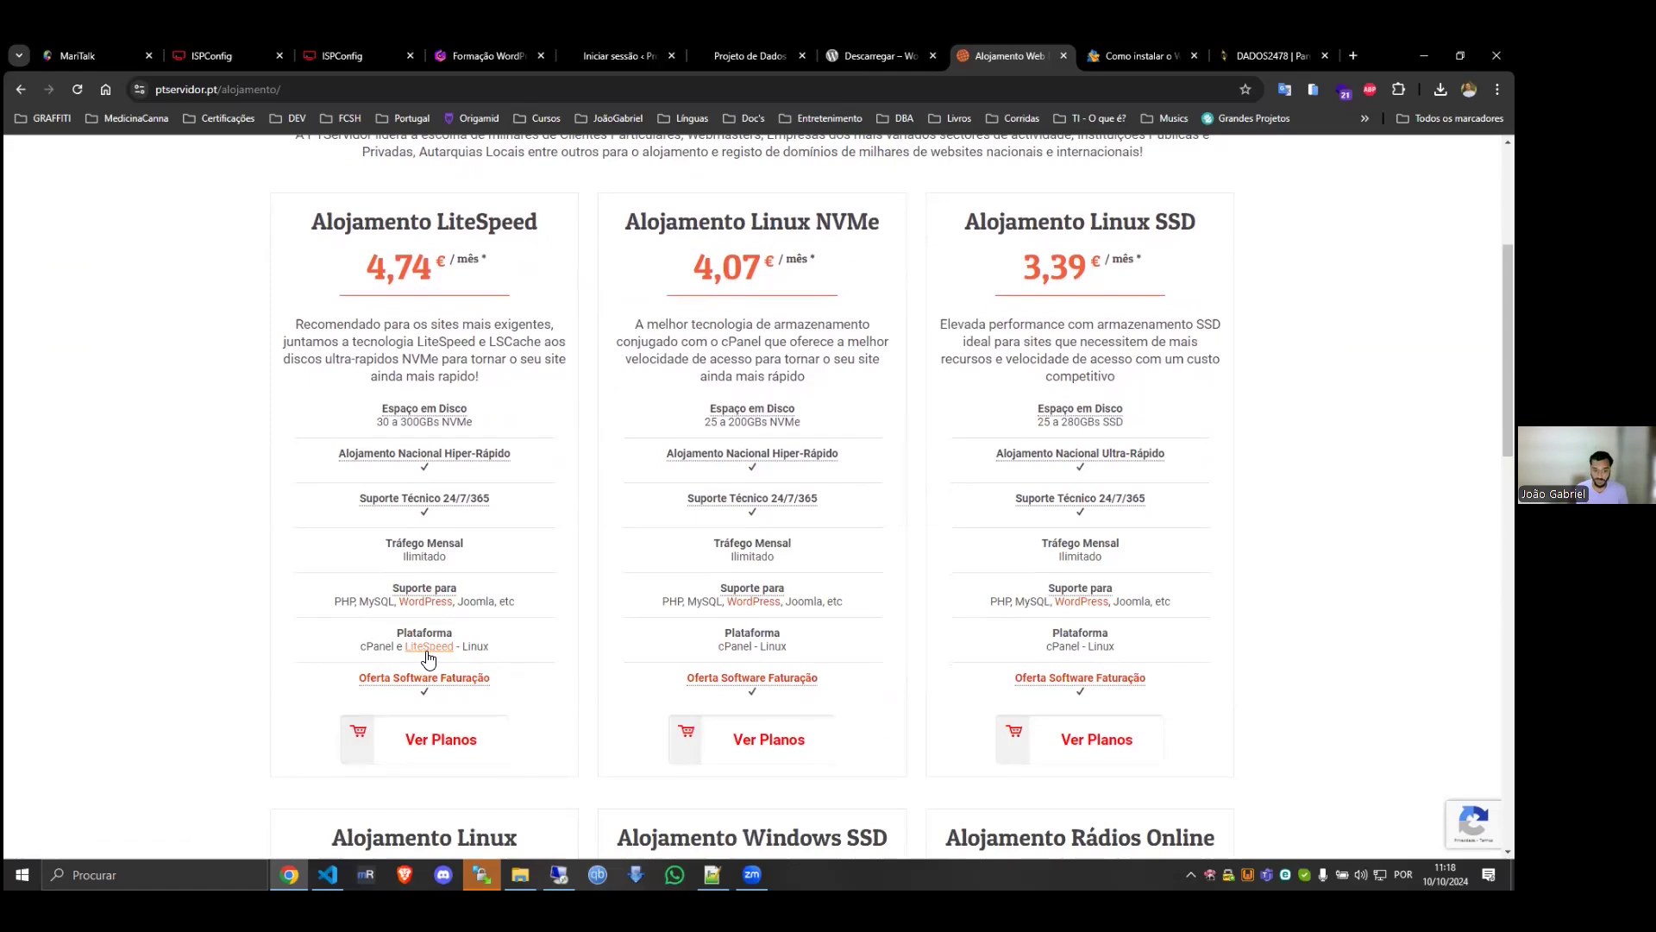
scroll(440, 660, "down", 1)
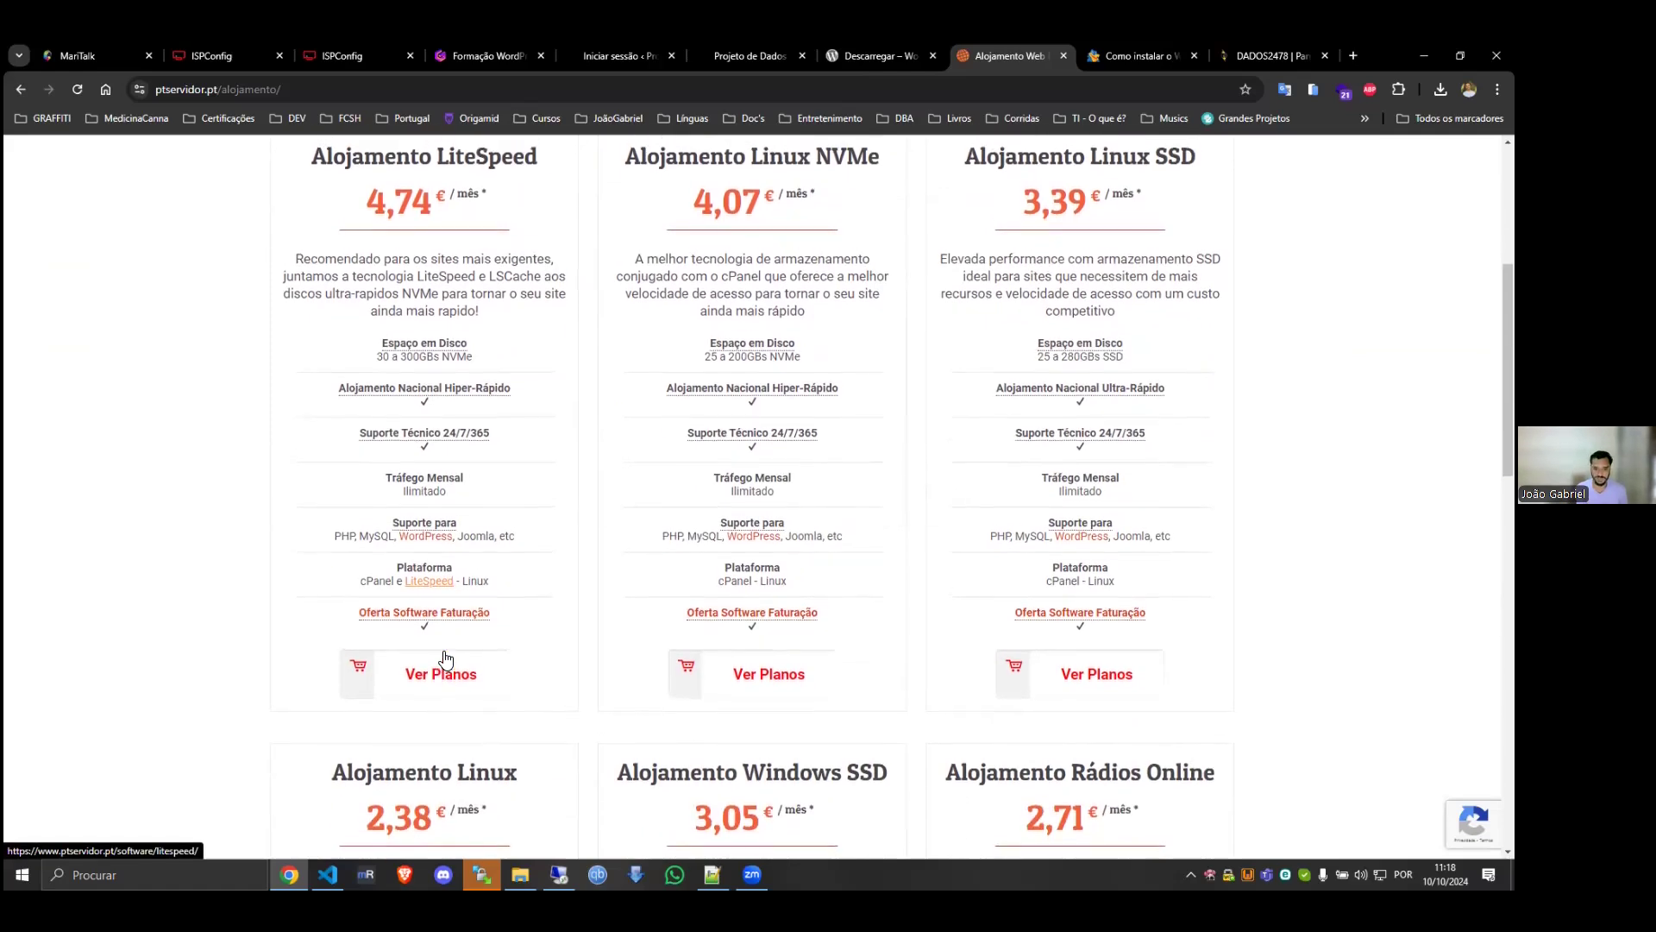
scroll(445, 658, "down", 7)
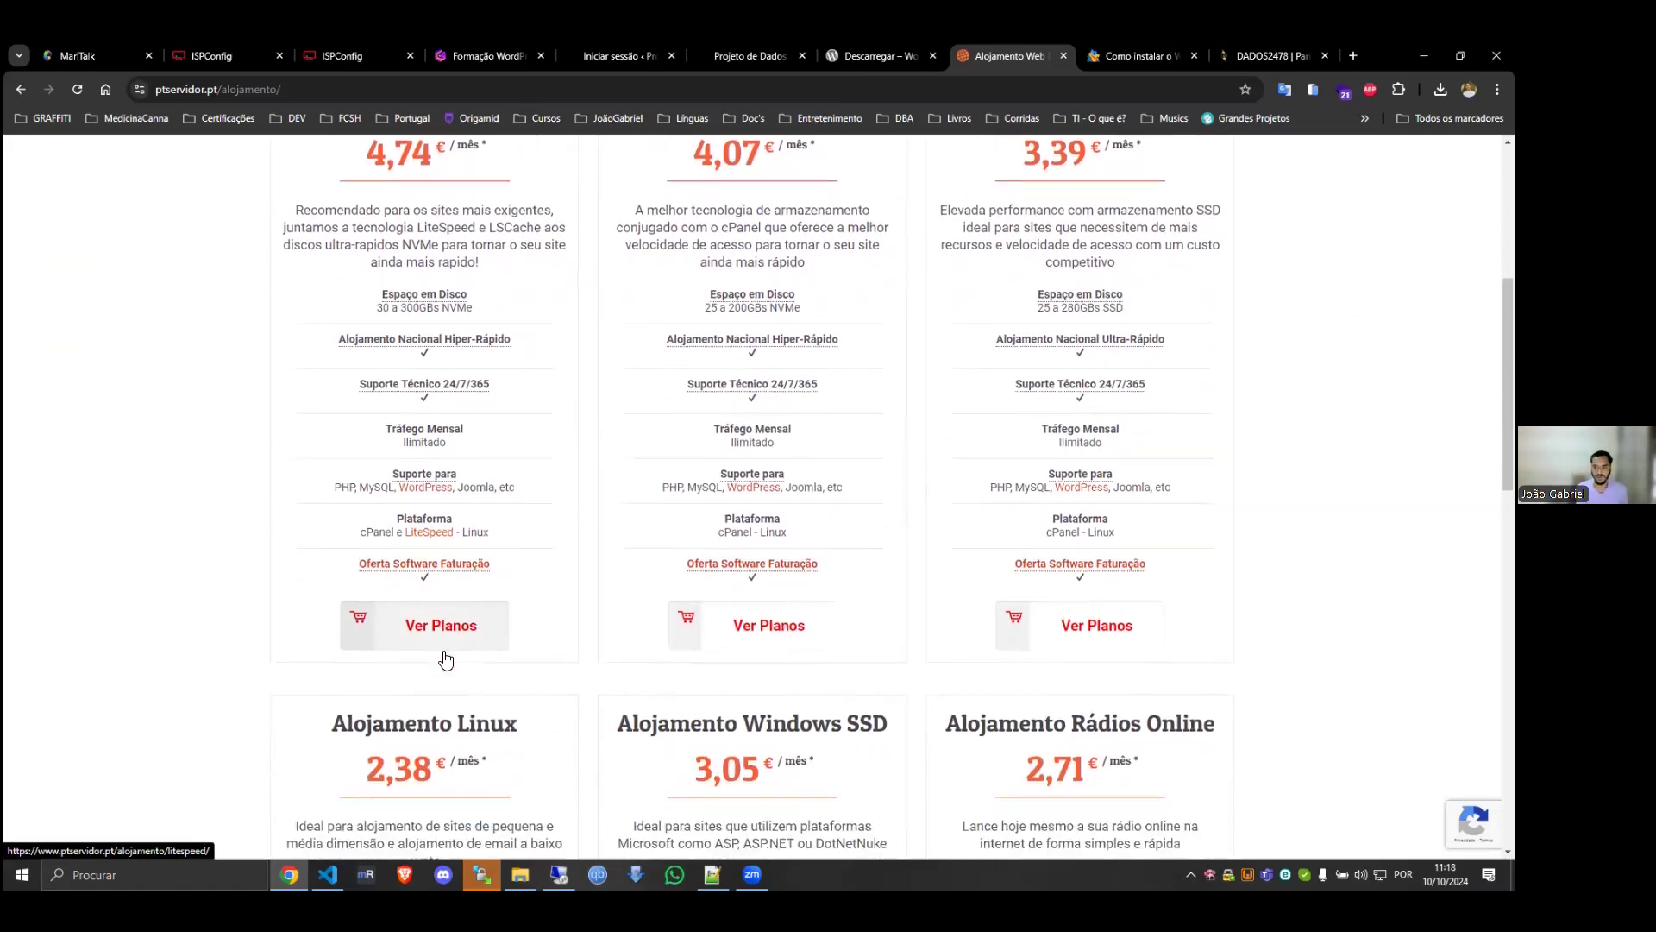
scroll(445, 652, "down", 2)
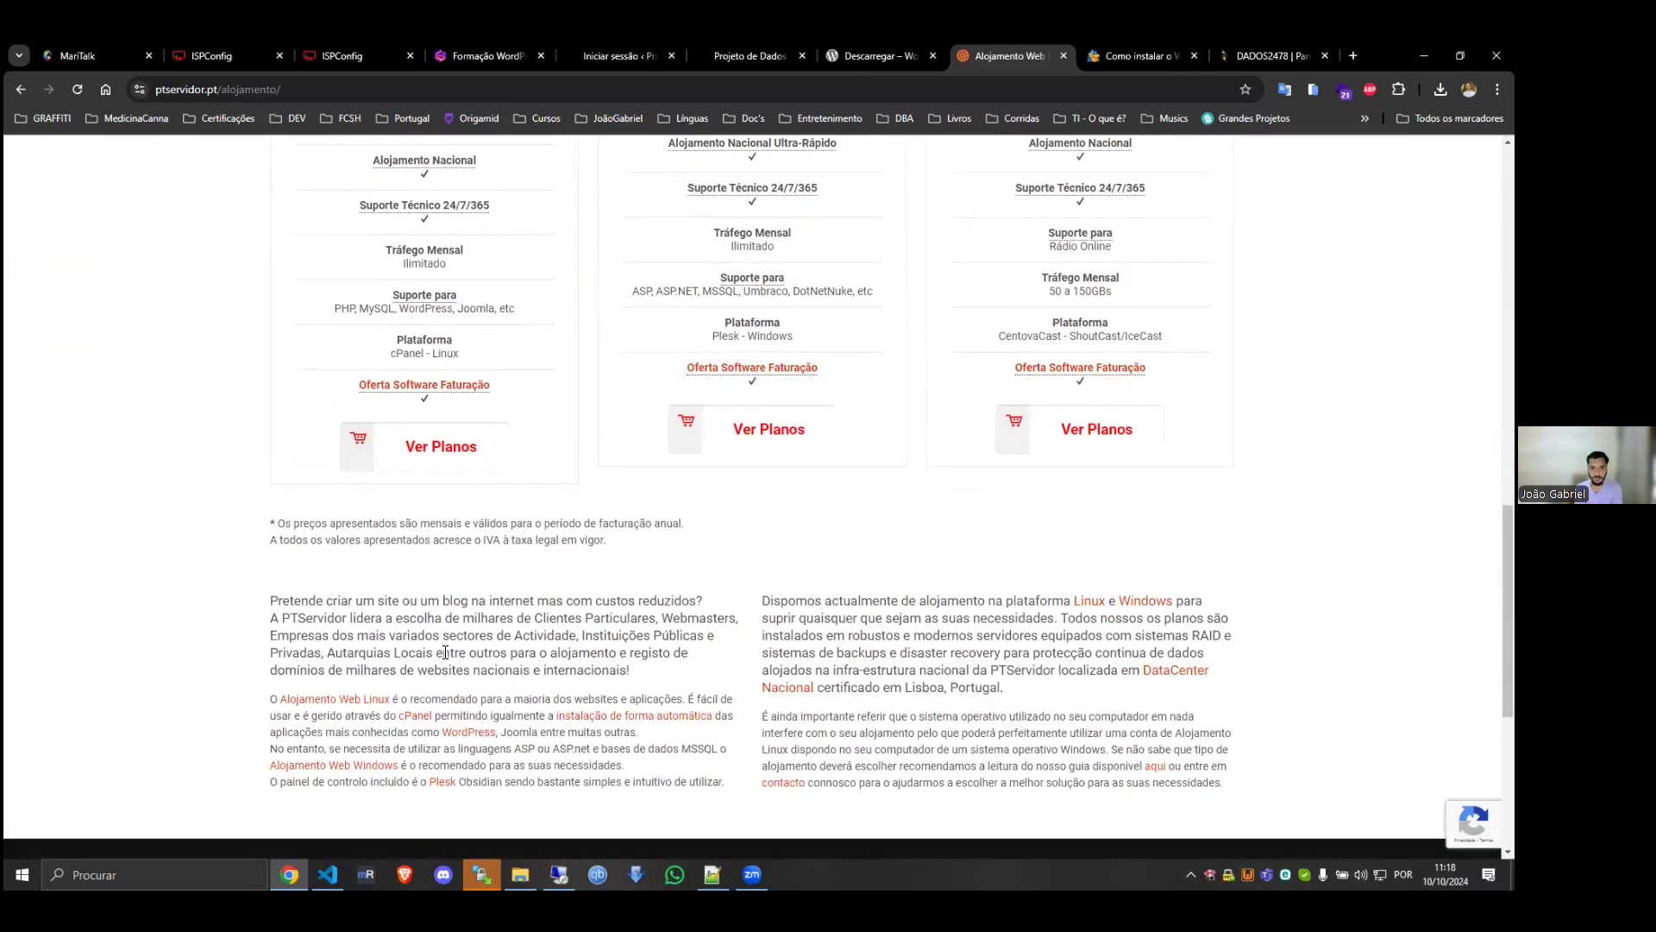
scroll(579, 575, "up", 18)
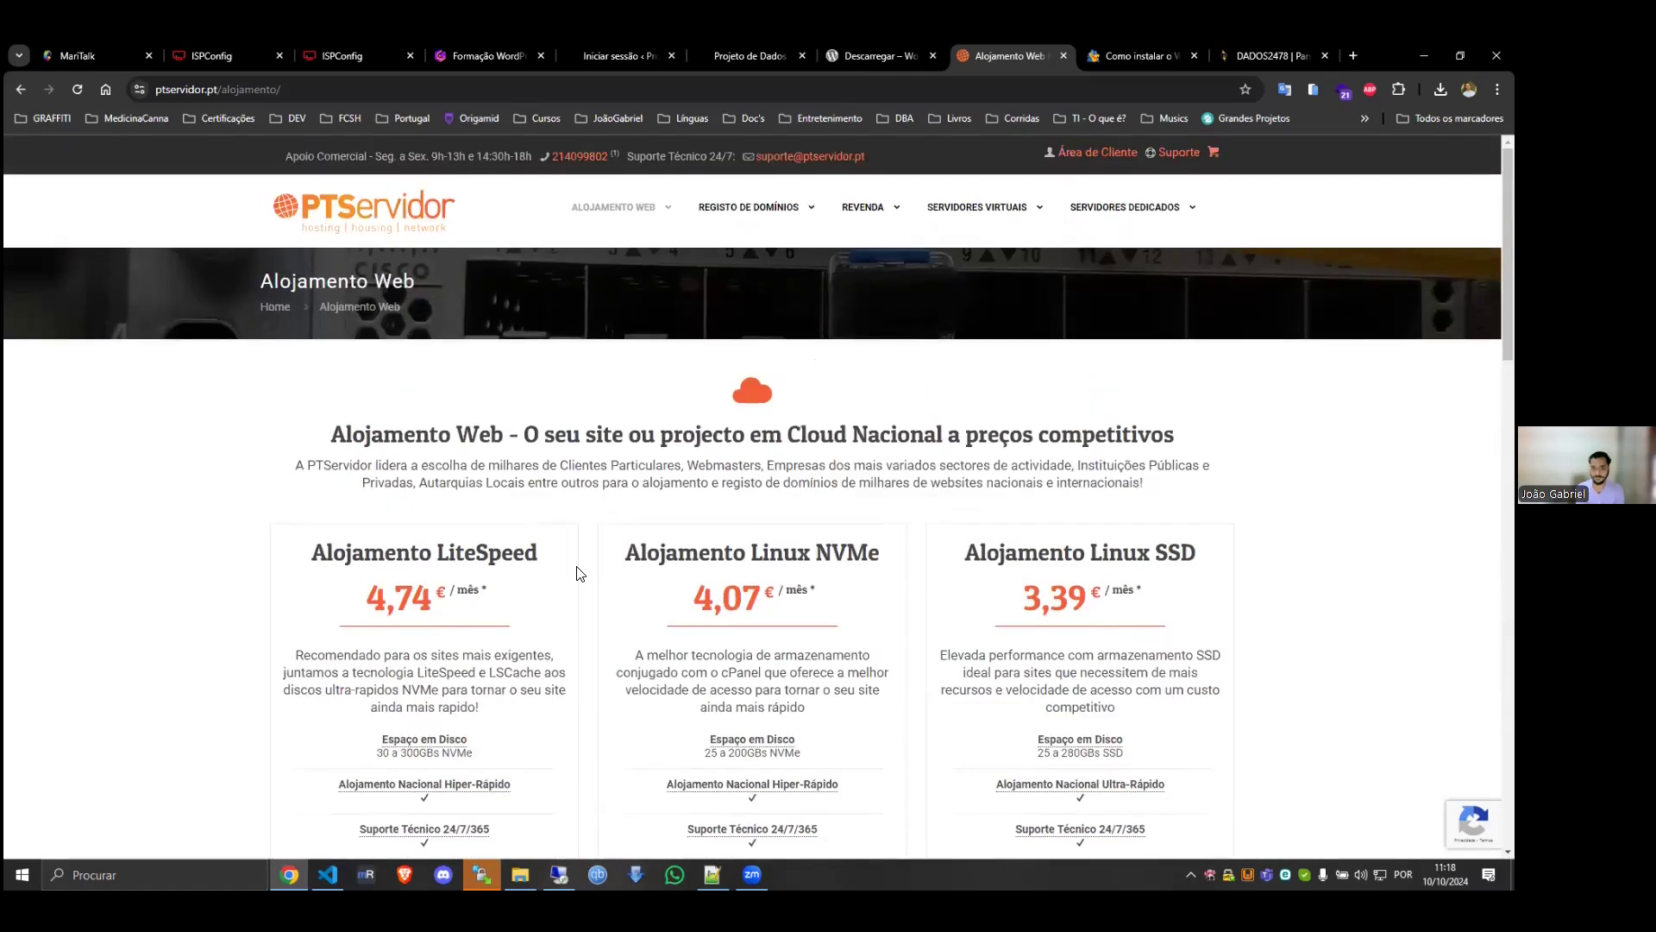
scroll(579, 574, "down", 1)
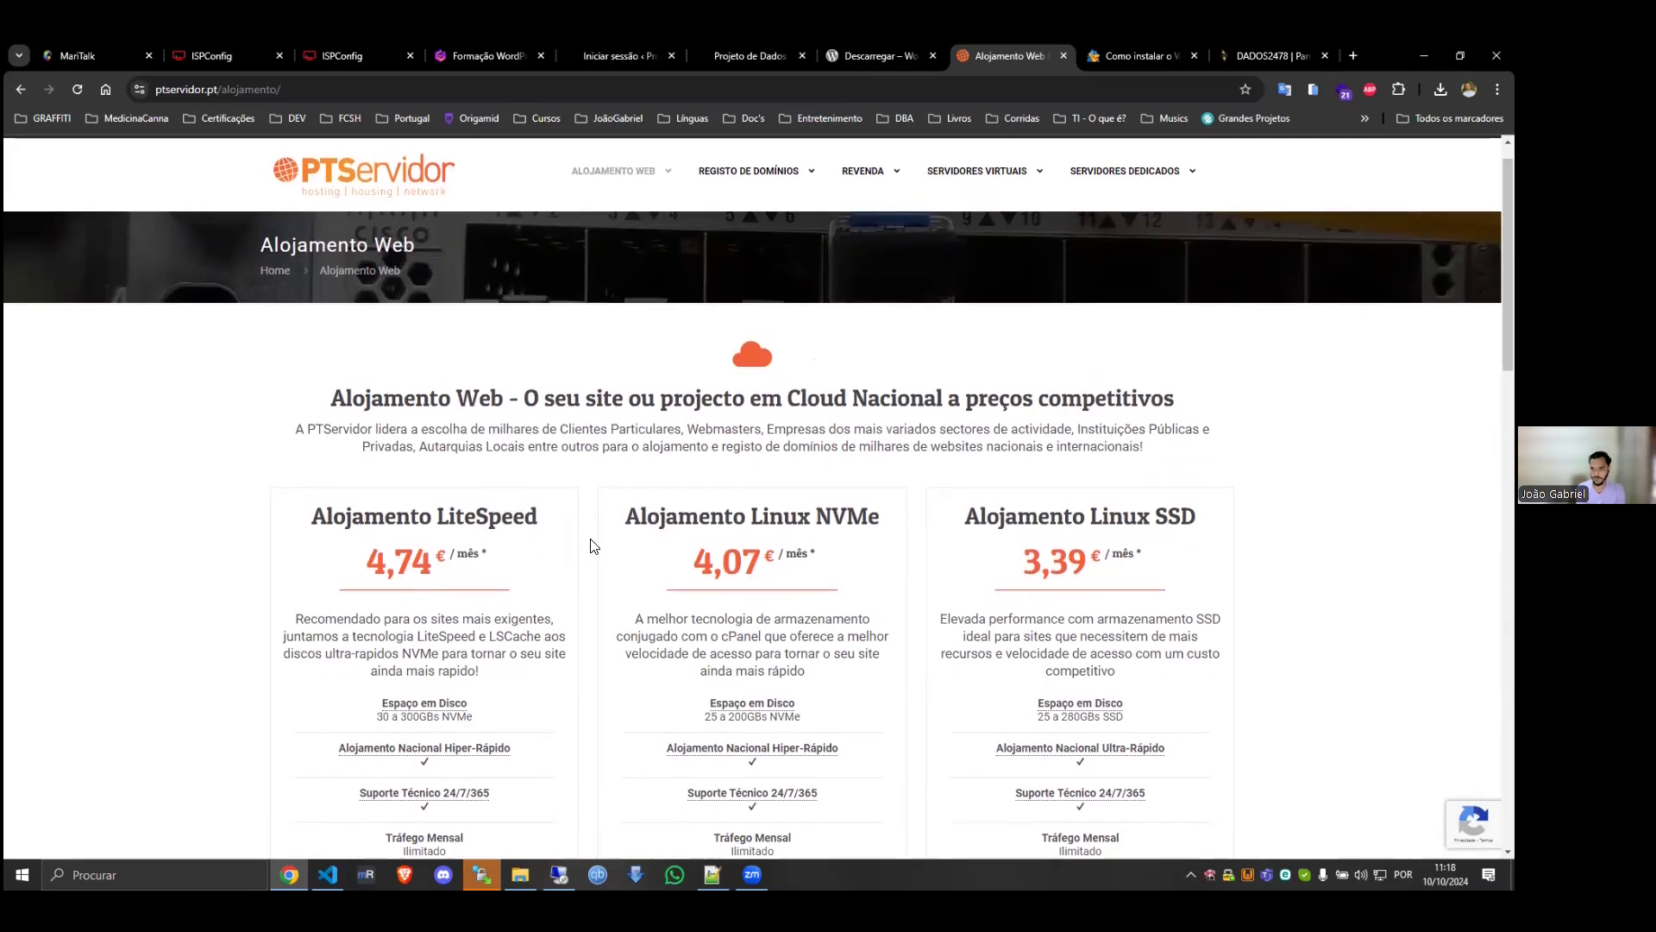
Step: Switch to the Pantheon tab and open the DADOS2478 site's Settings
left_click(1257, 55)
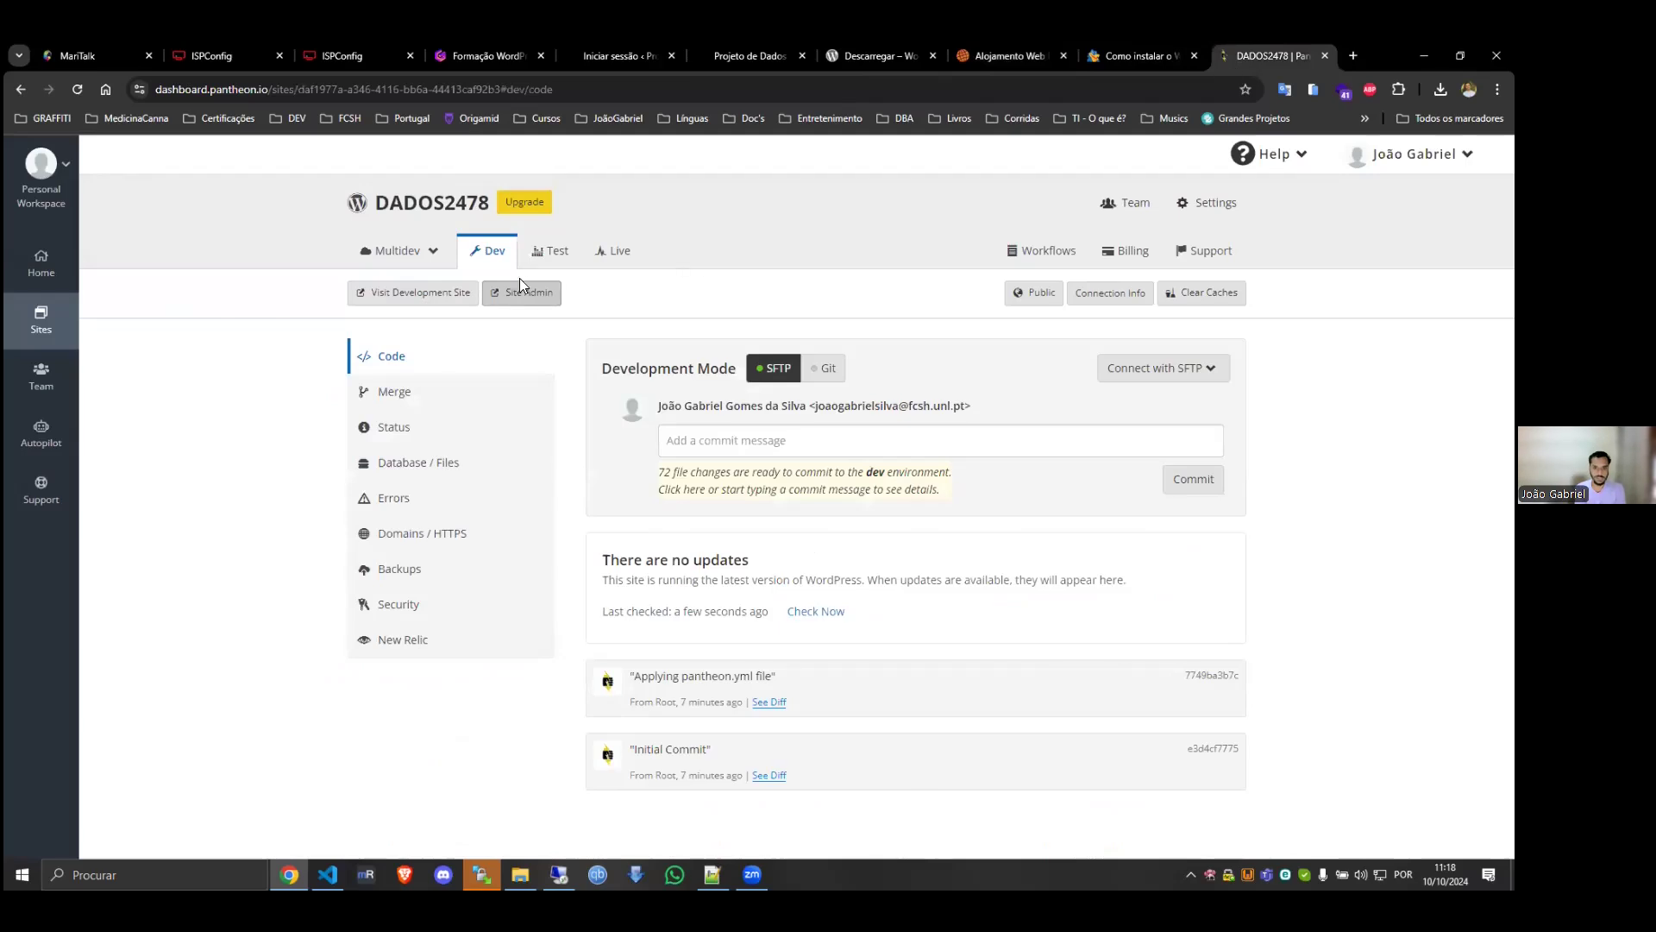
left_click(1223, 201)
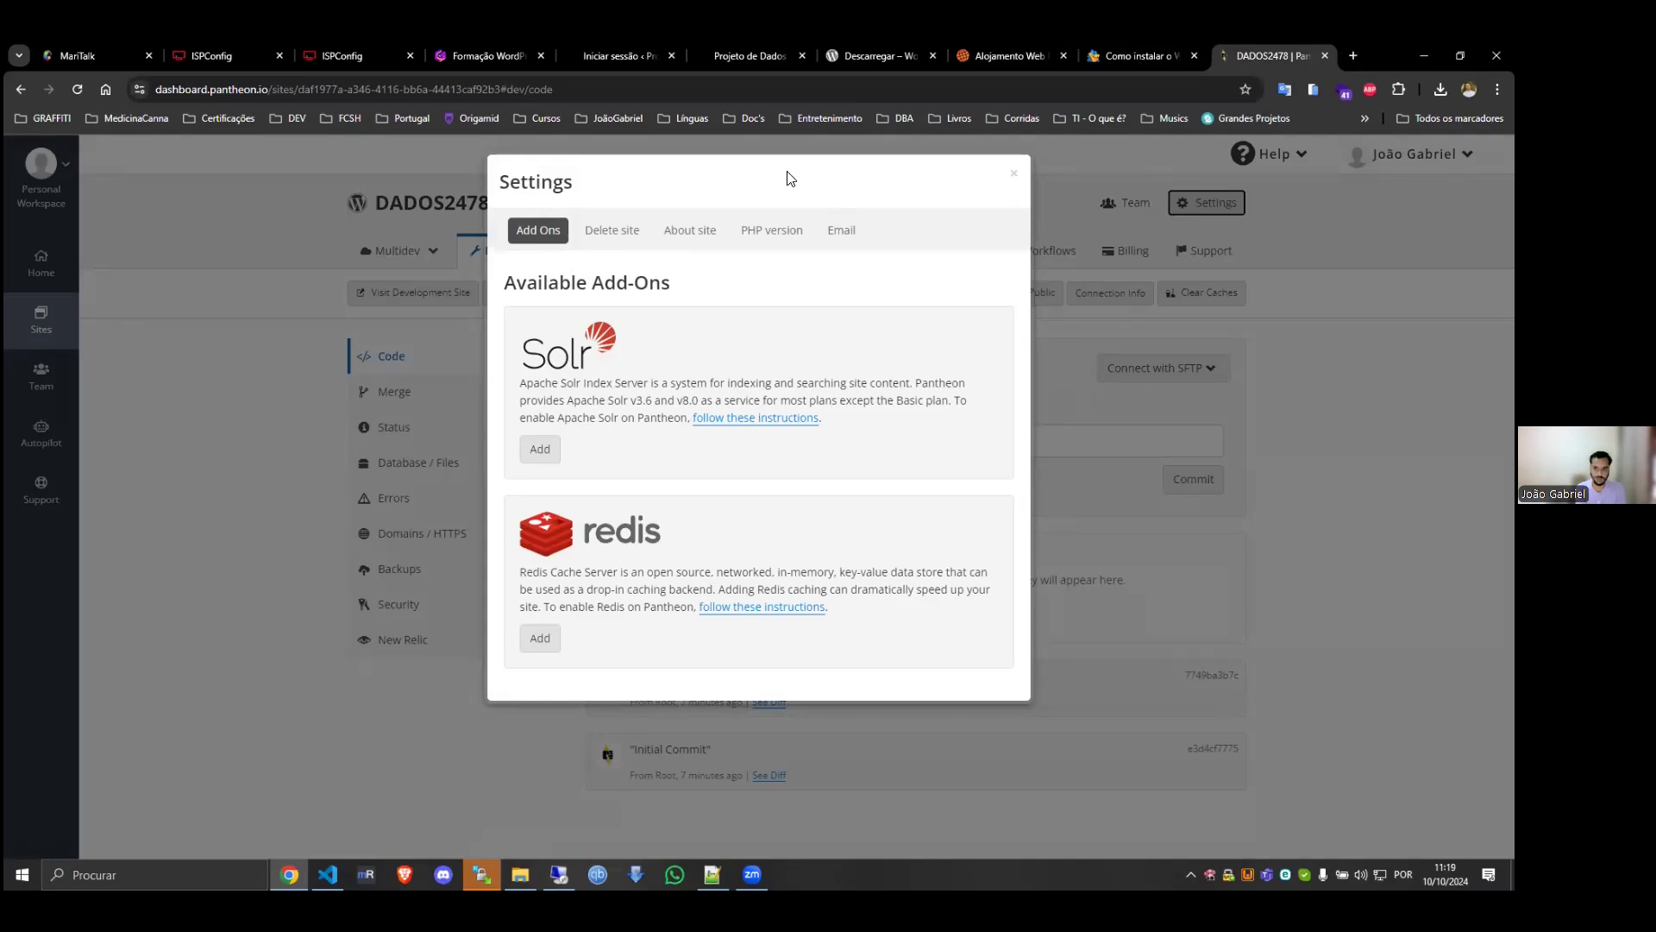
Step: Delete the DADOS2478 site from the Delete site tab, confirming with the site name, then return to WinSCP
left_click(615, 233)
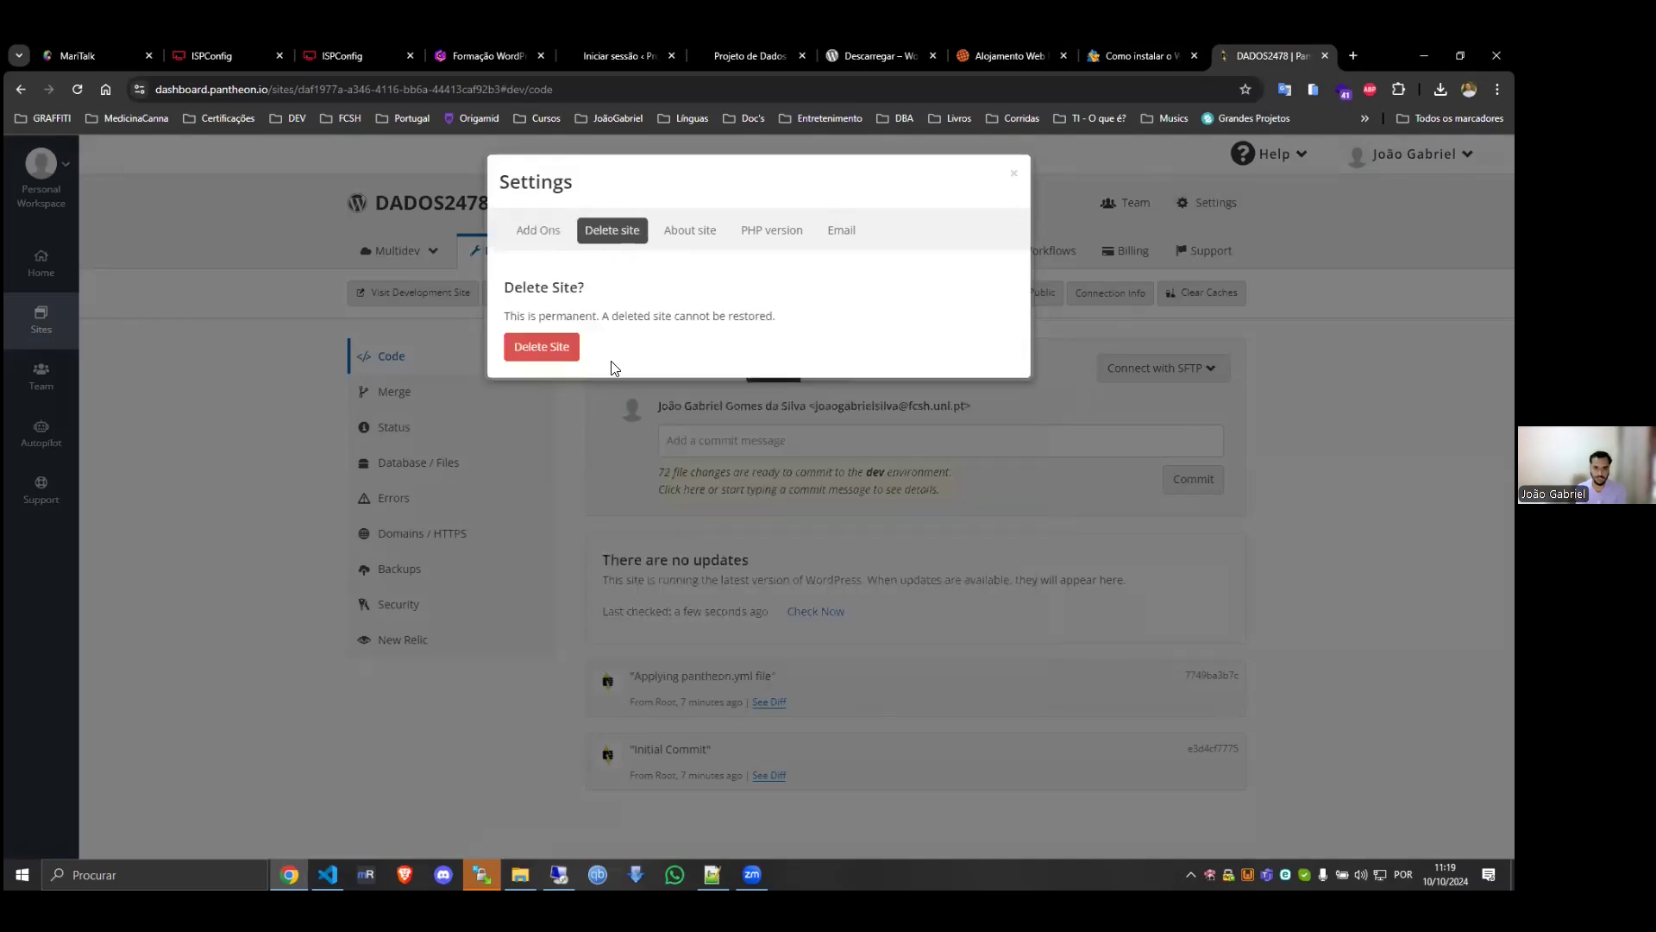
left_click(553, 347)
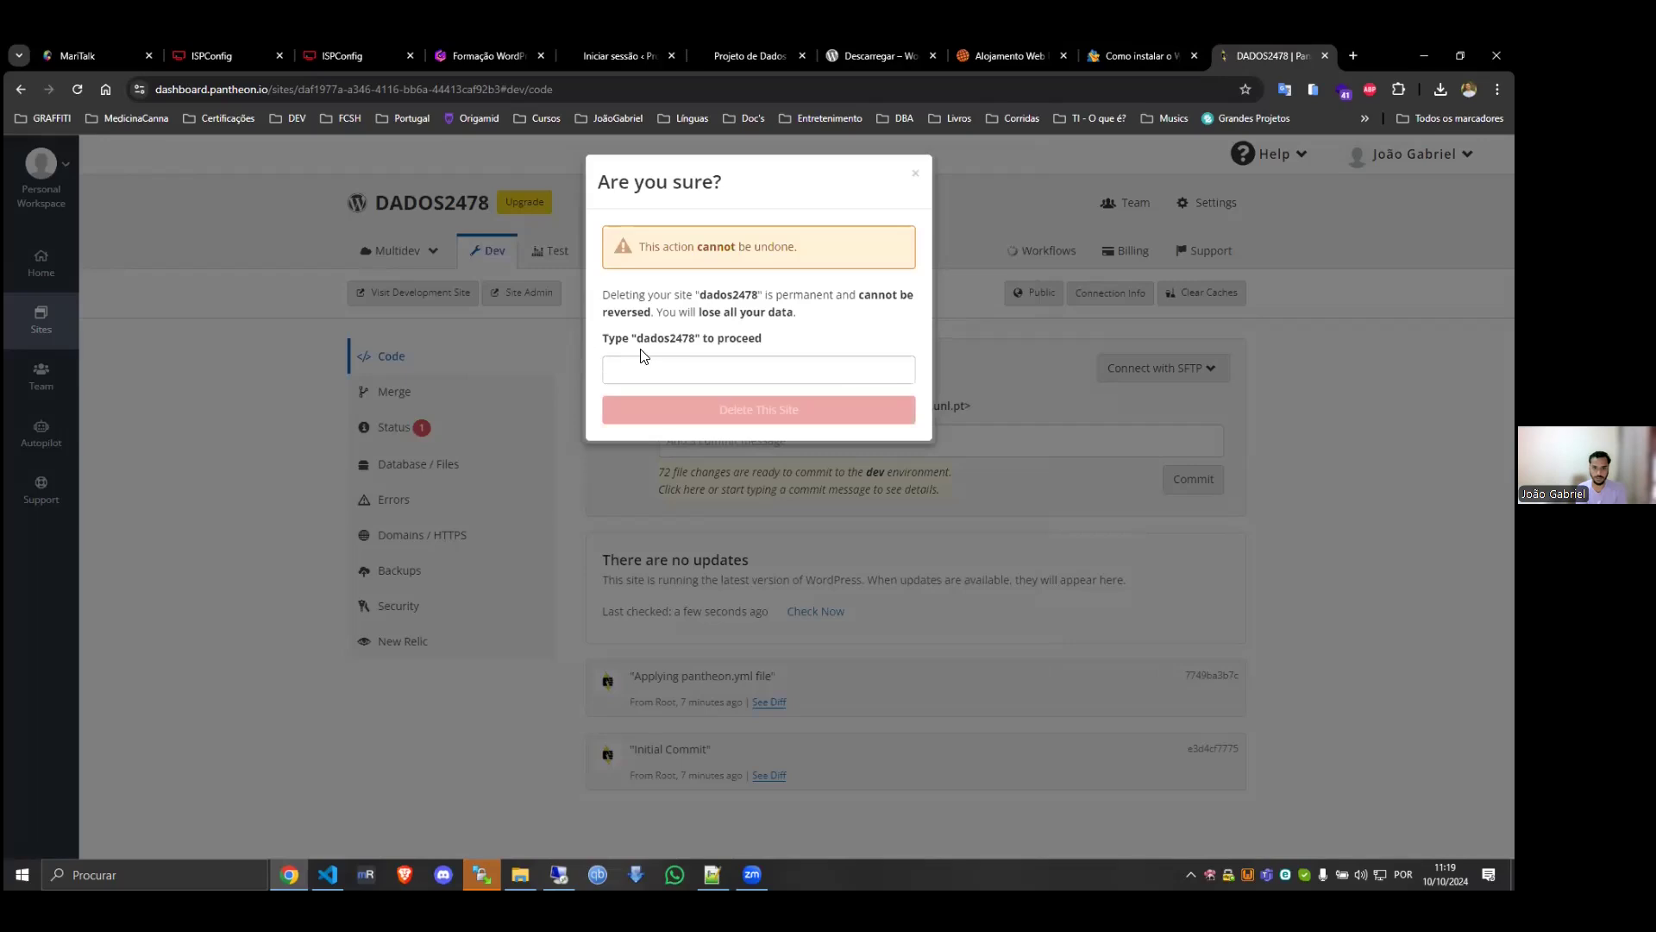
left_click(668, 371)
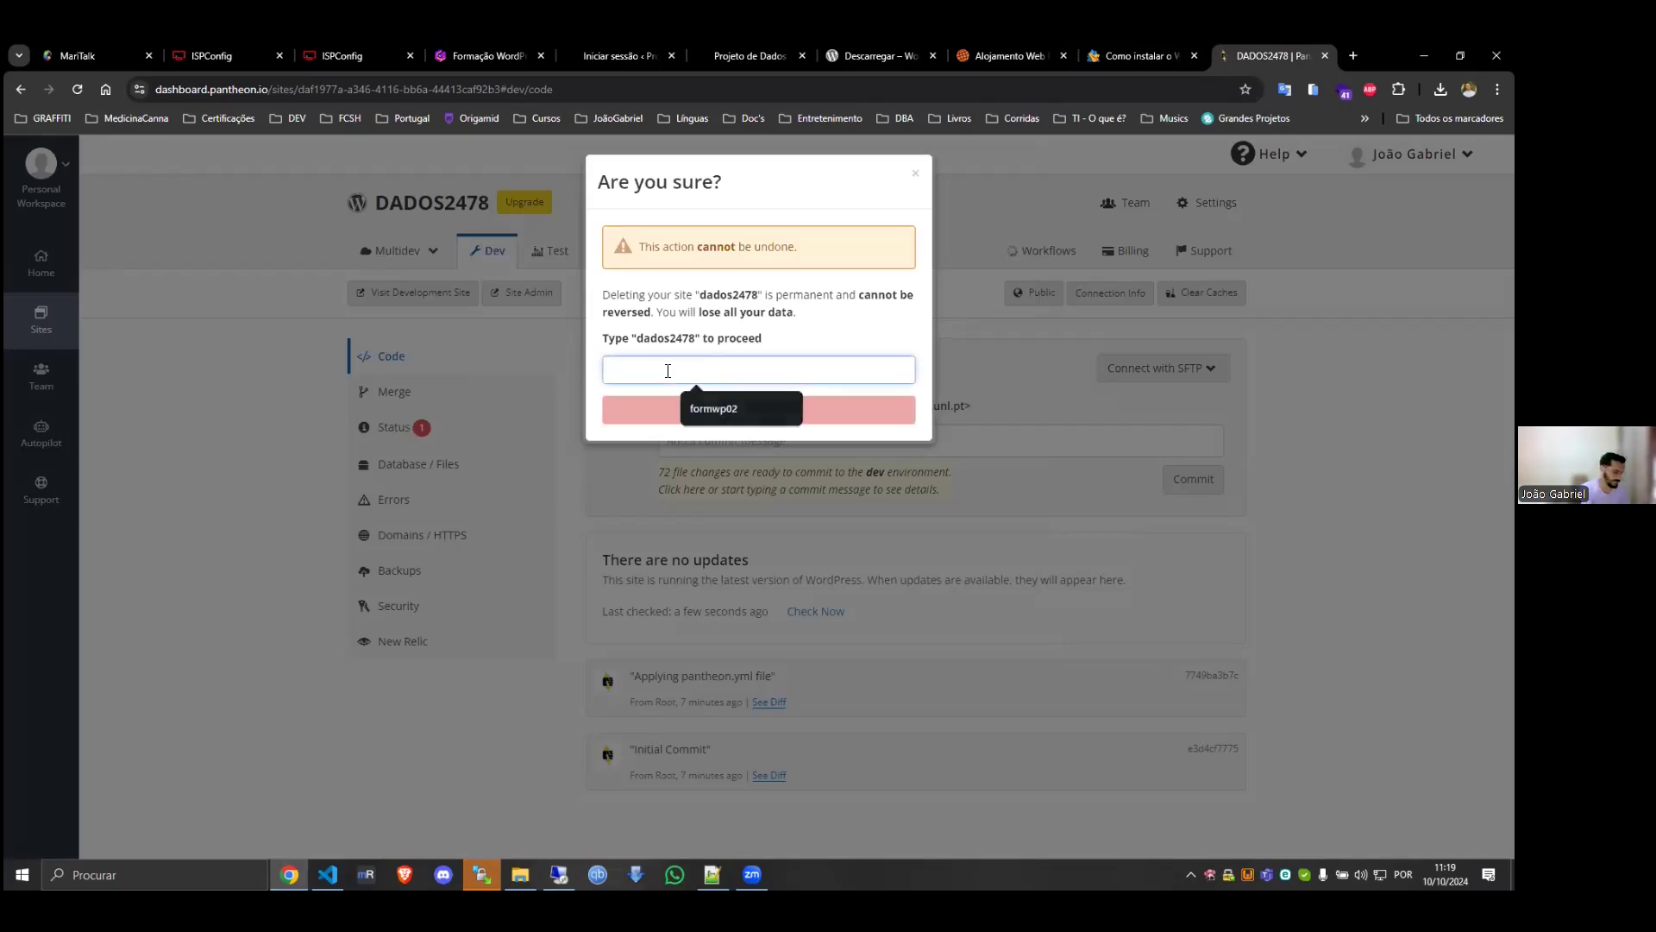
type("dados2")
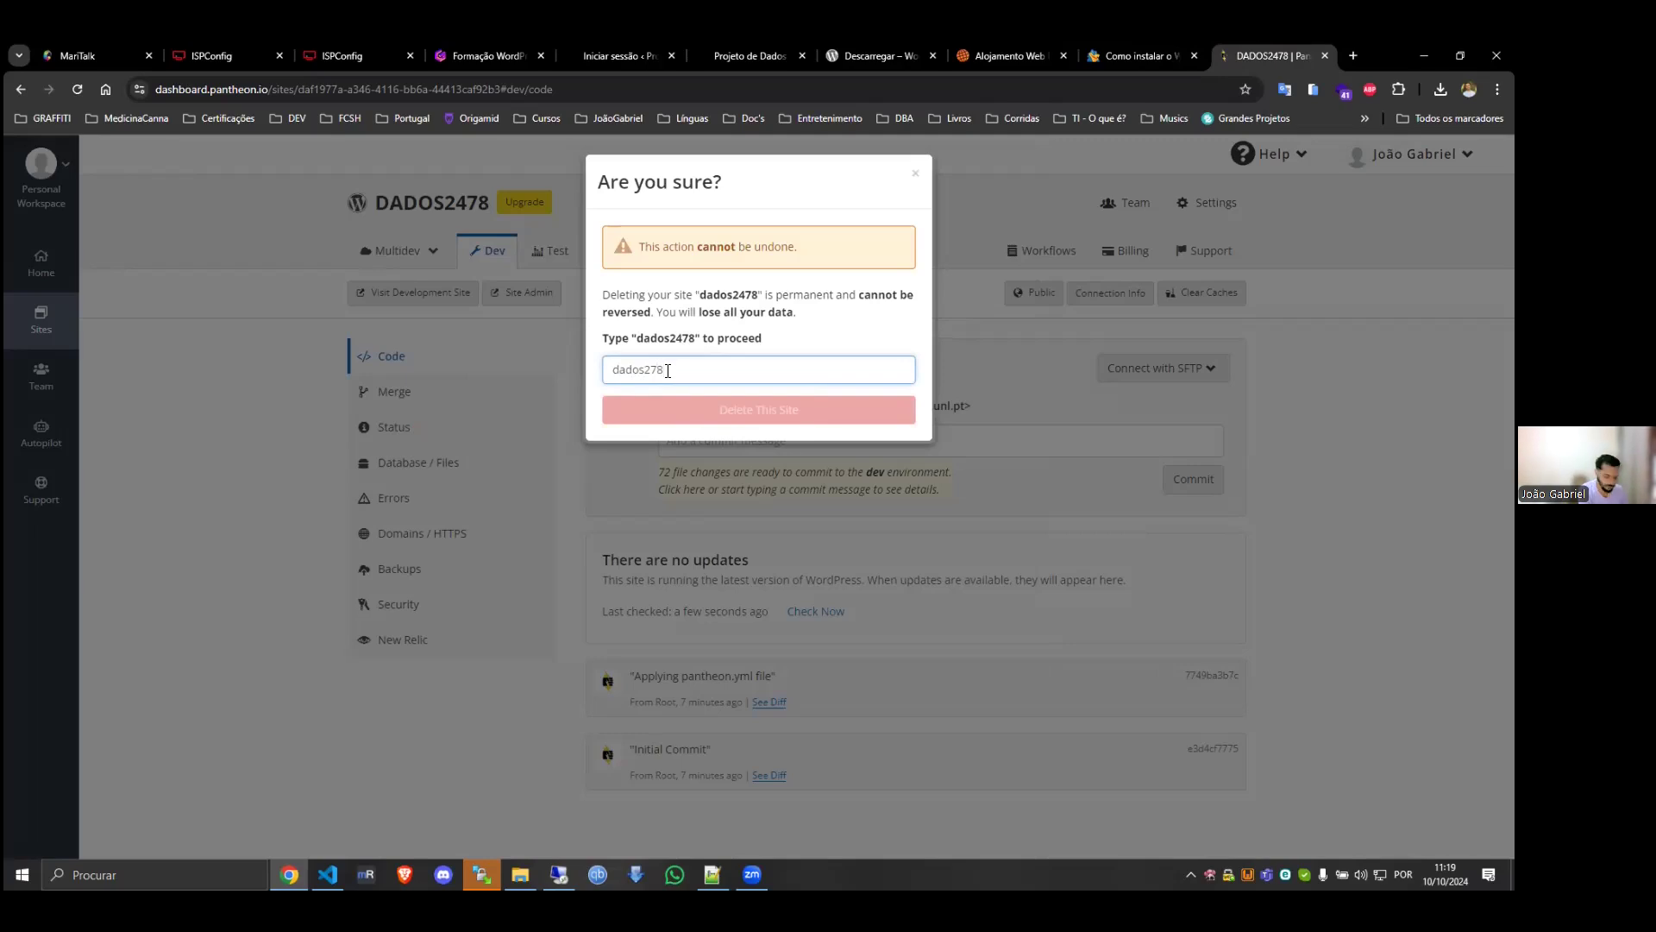
type("4")
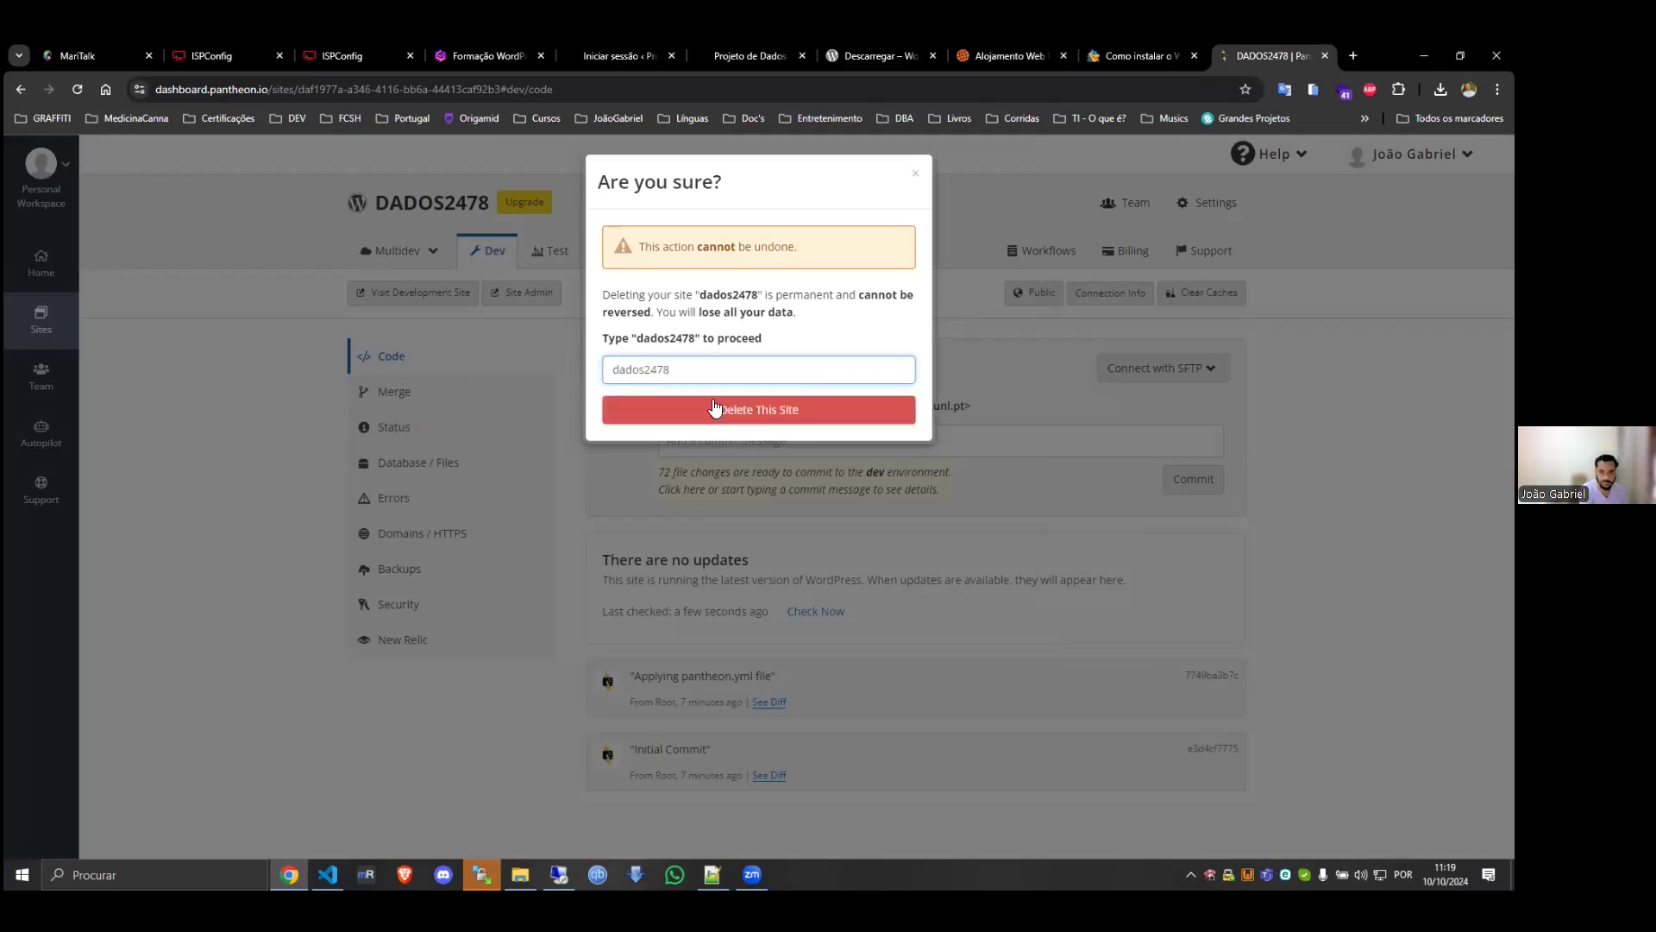
left_click(764, 417)
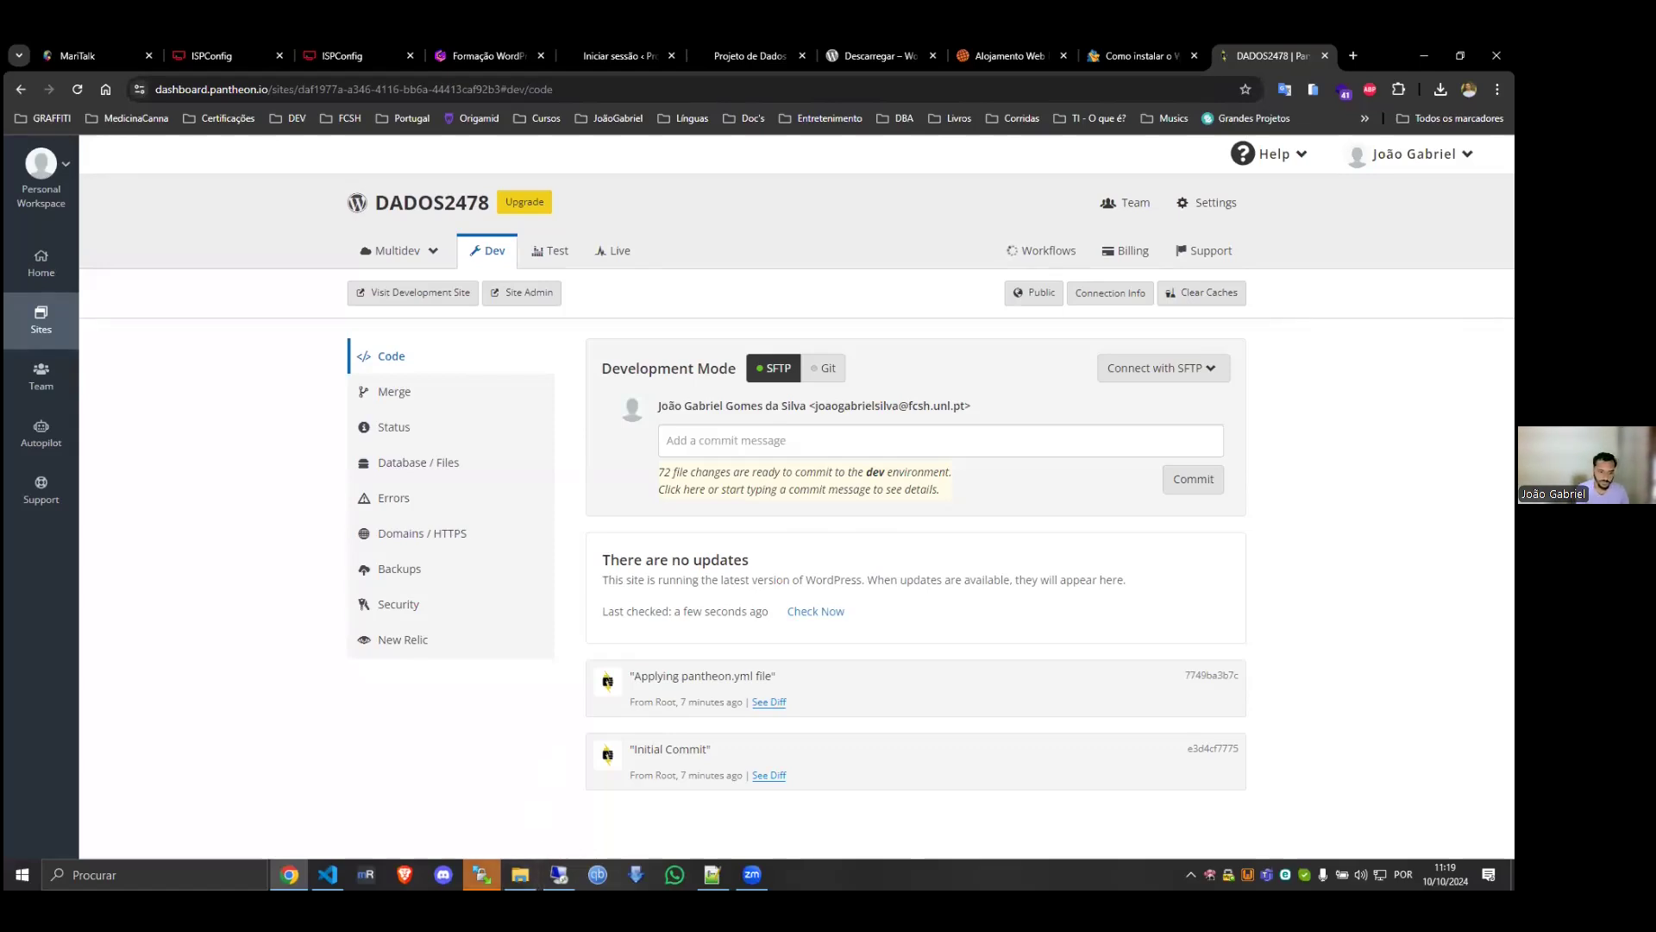
left_click(481, 875)
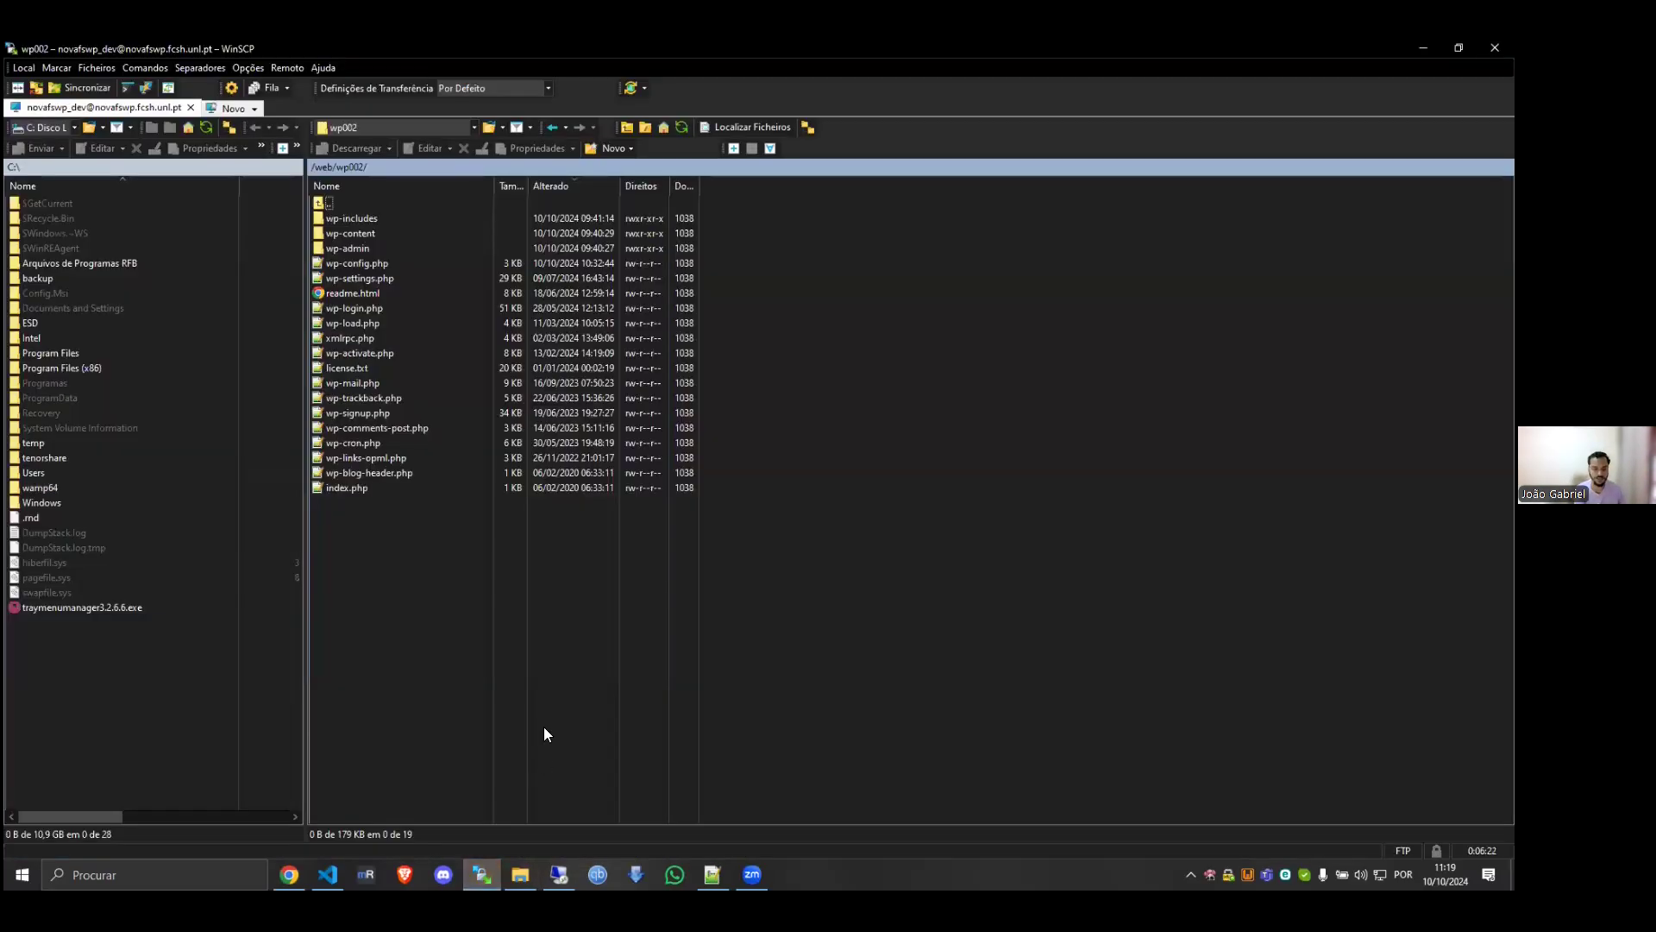
Step: In WinSCP, move the remote panel up to /web/ and cancel the deletion of wp002
key("alt+Tab")
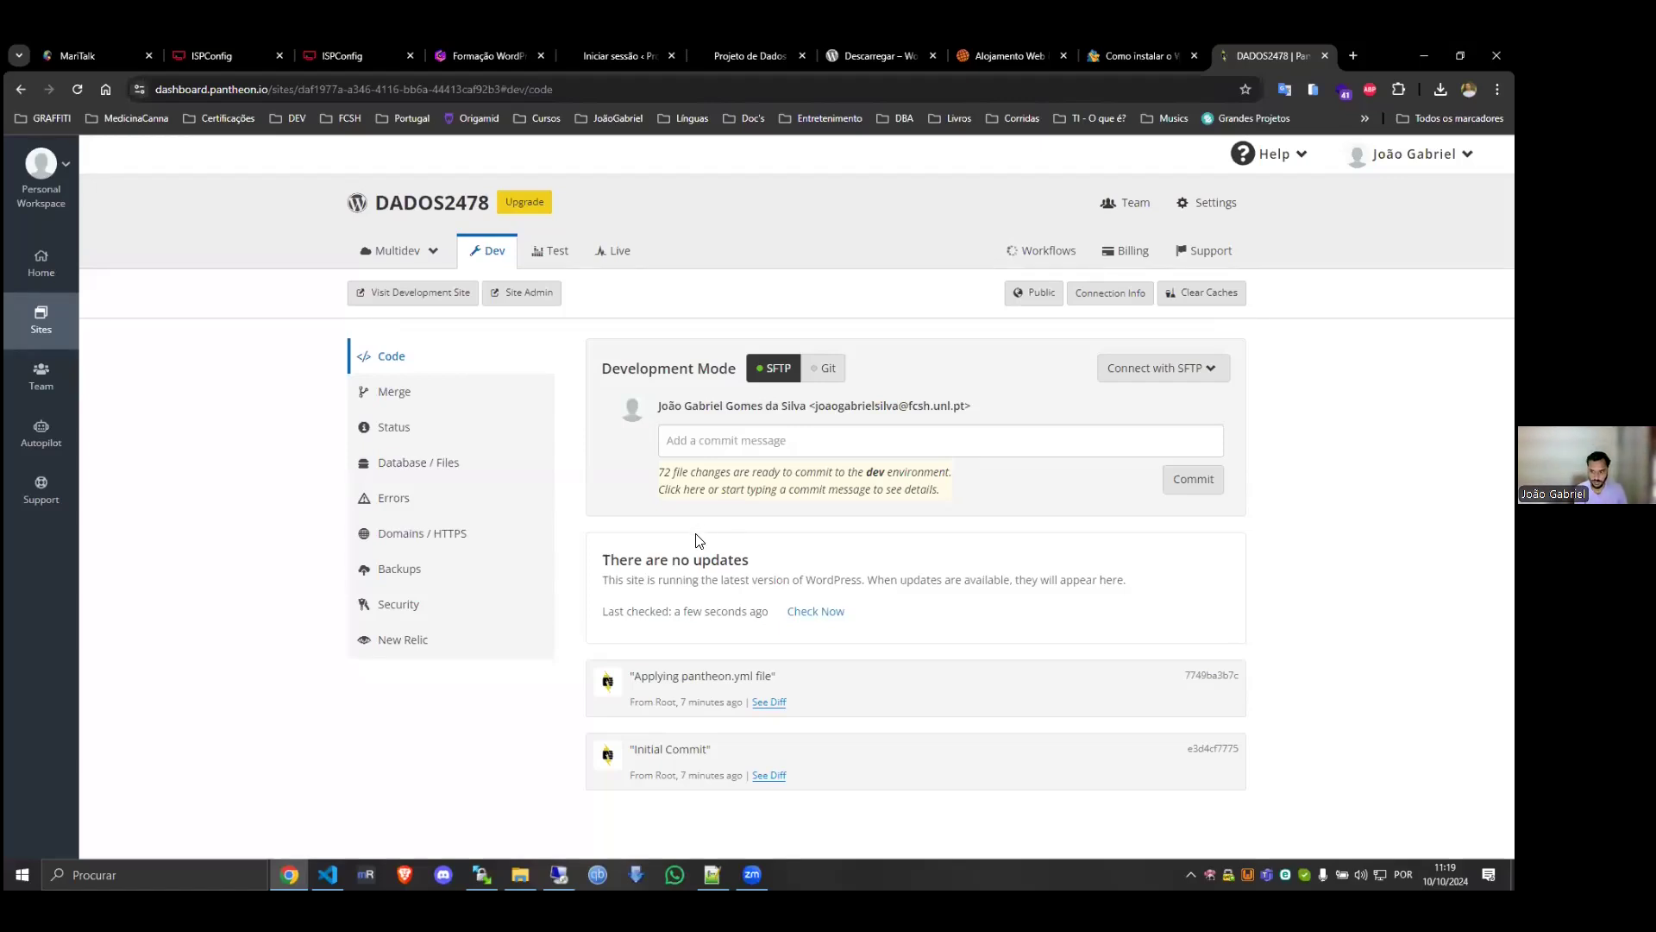
key("alt+Tab")
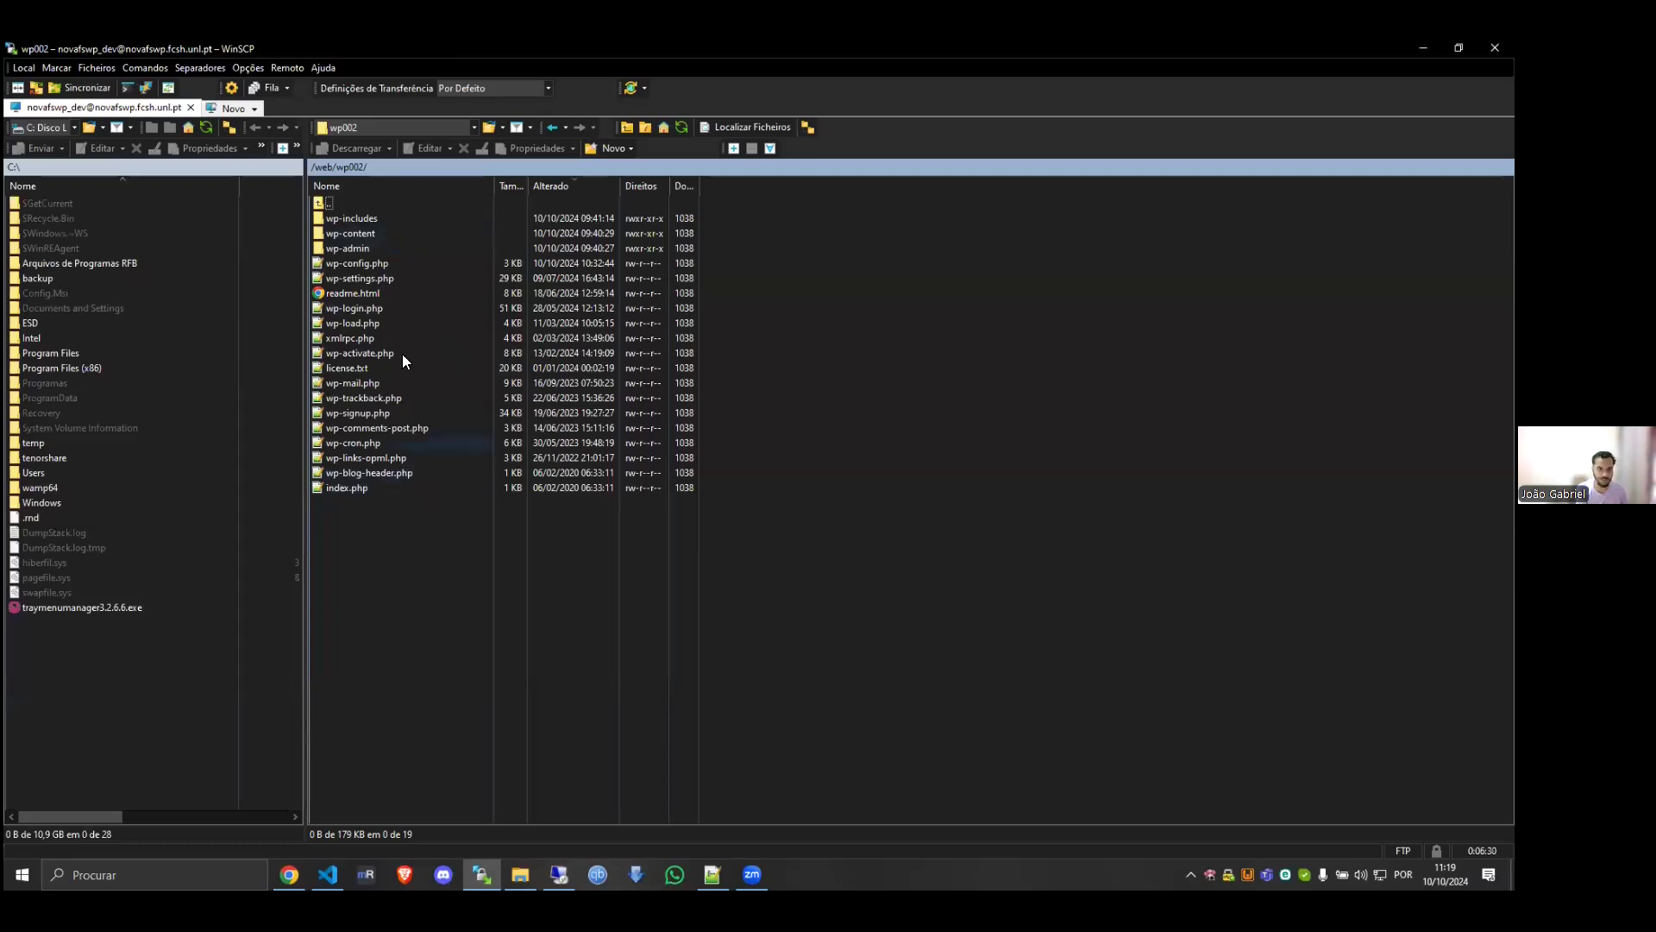
double_click(343, 164)
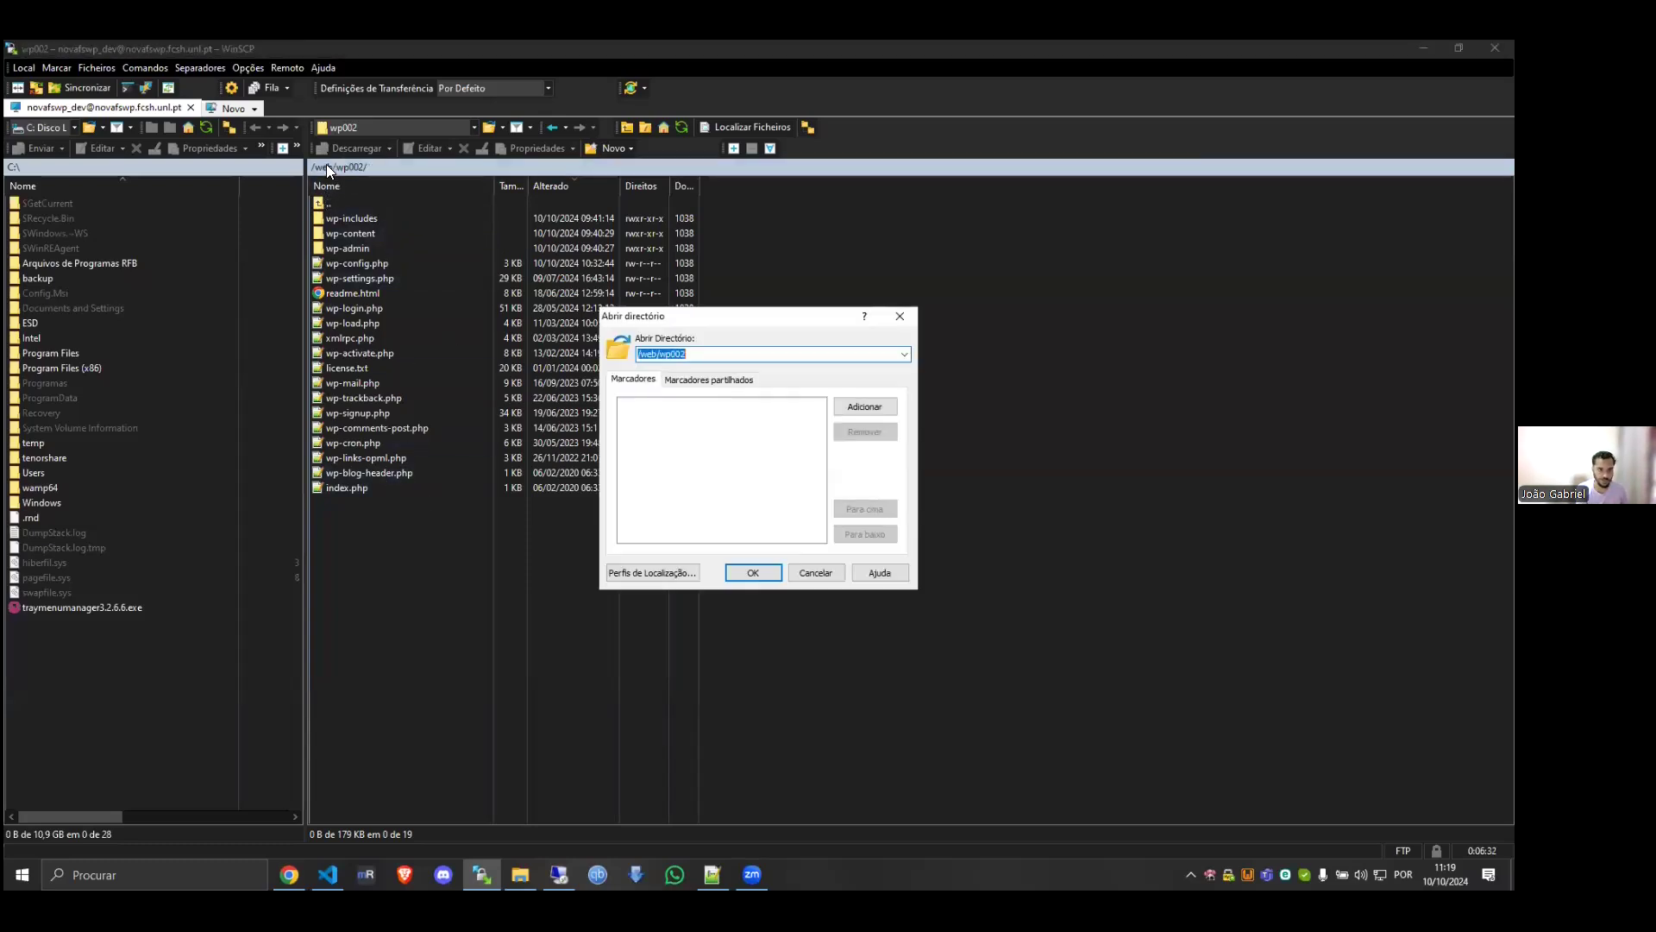
key("Escape")
left_click(317, 168)
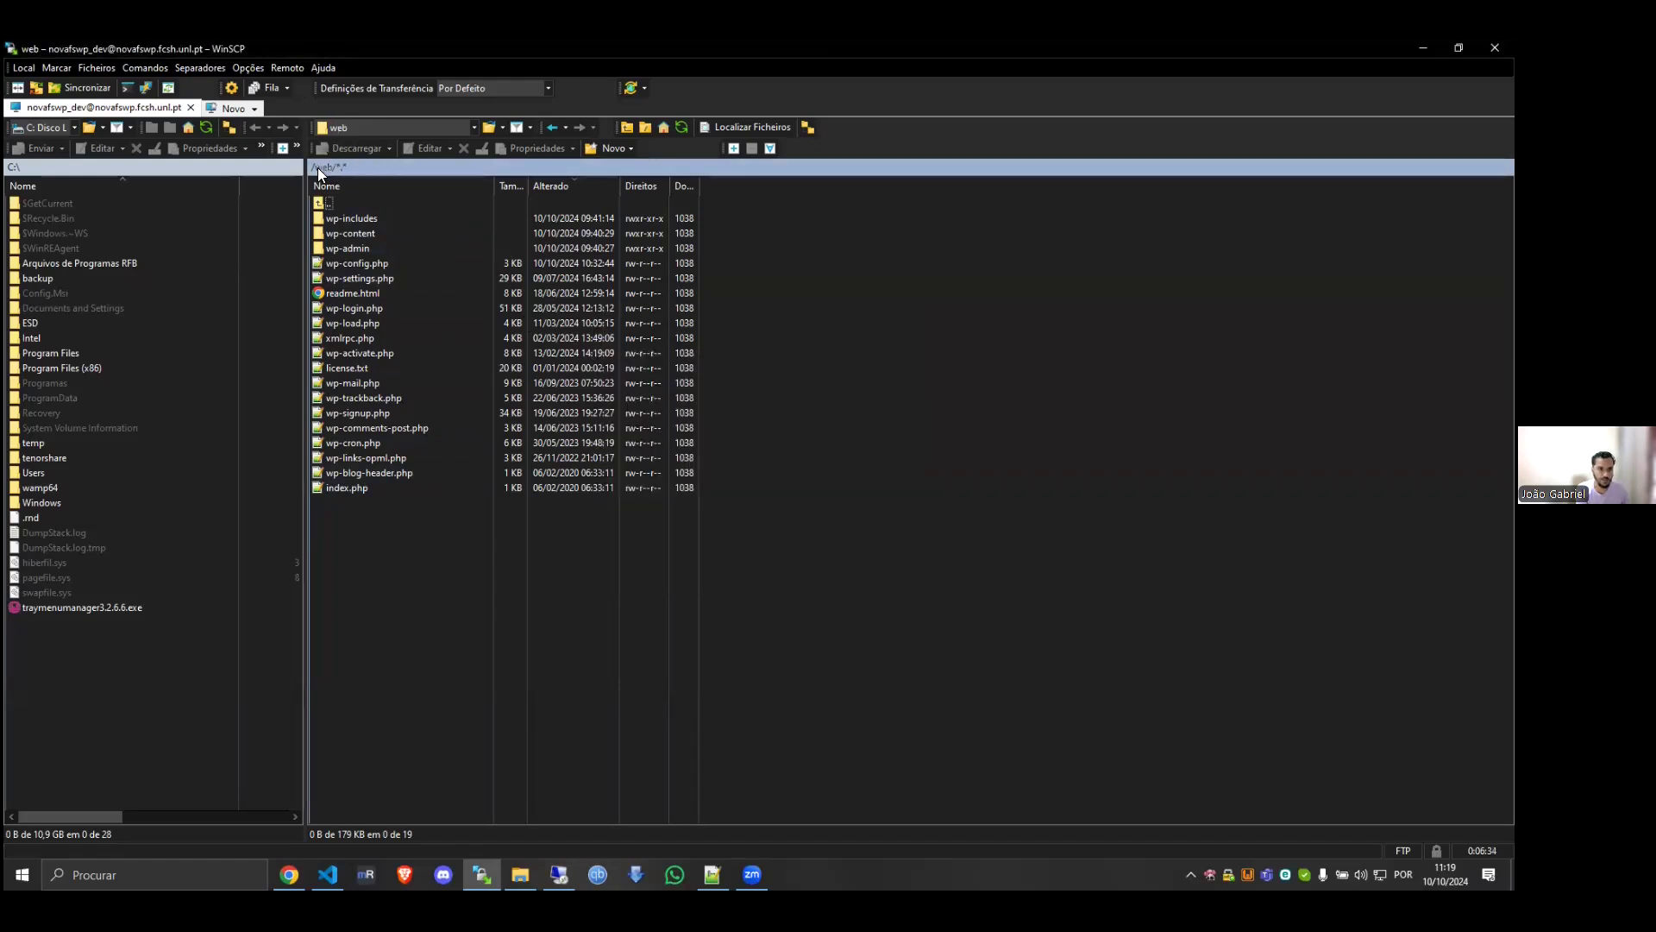
left_click(353, 217)
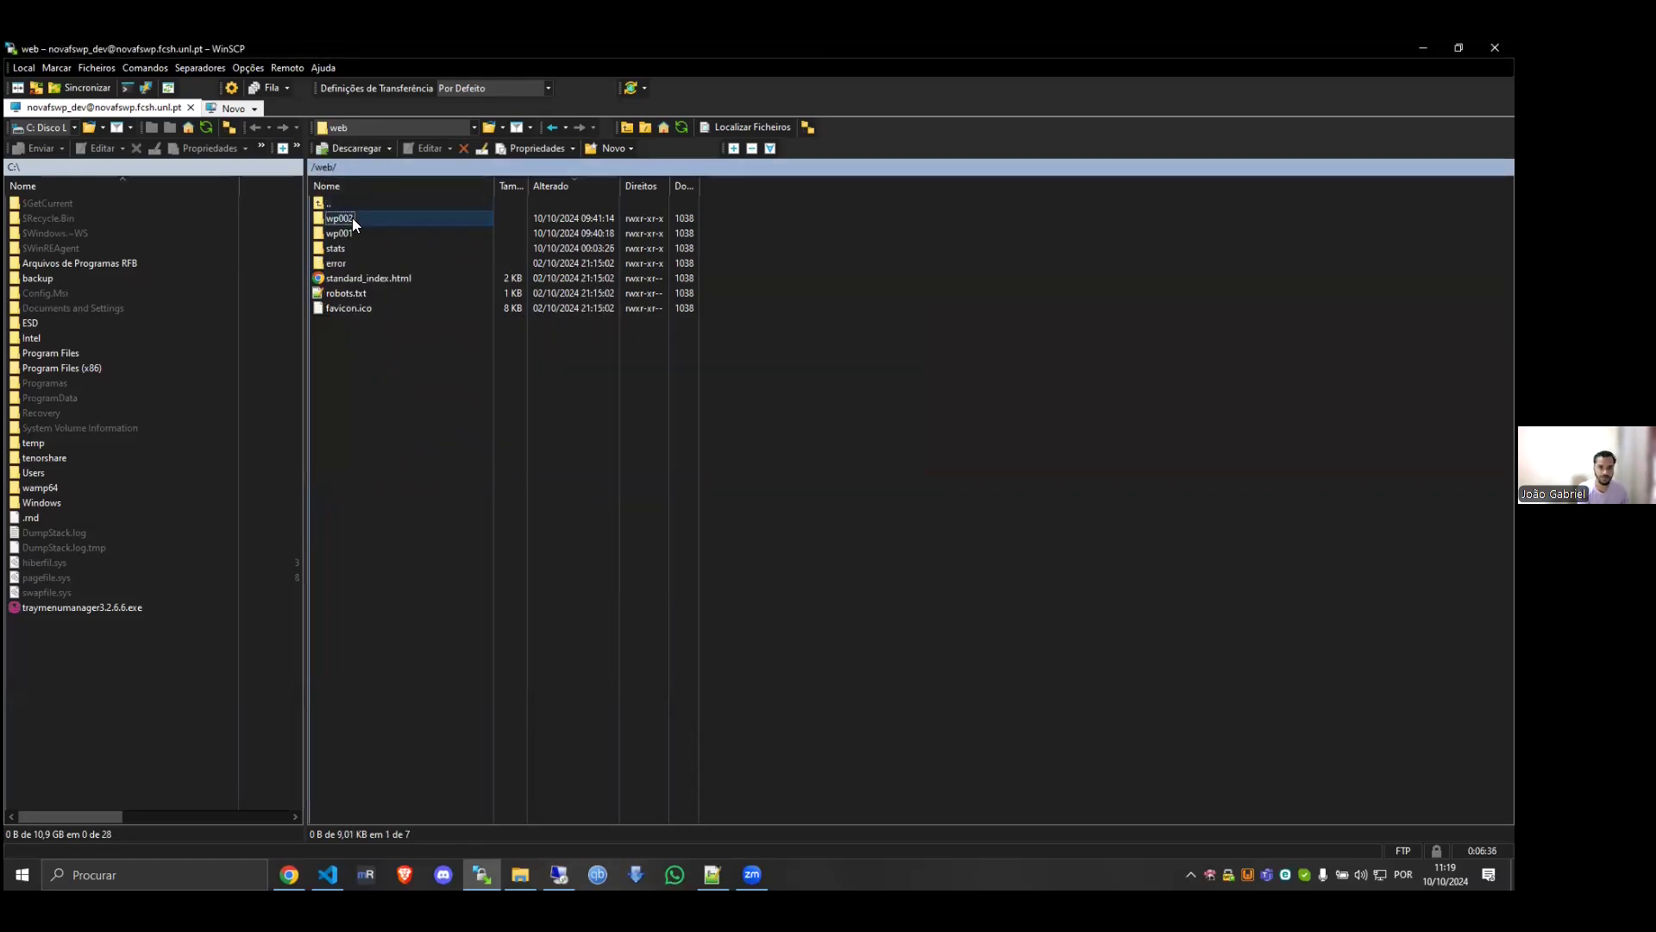
key("Delete")
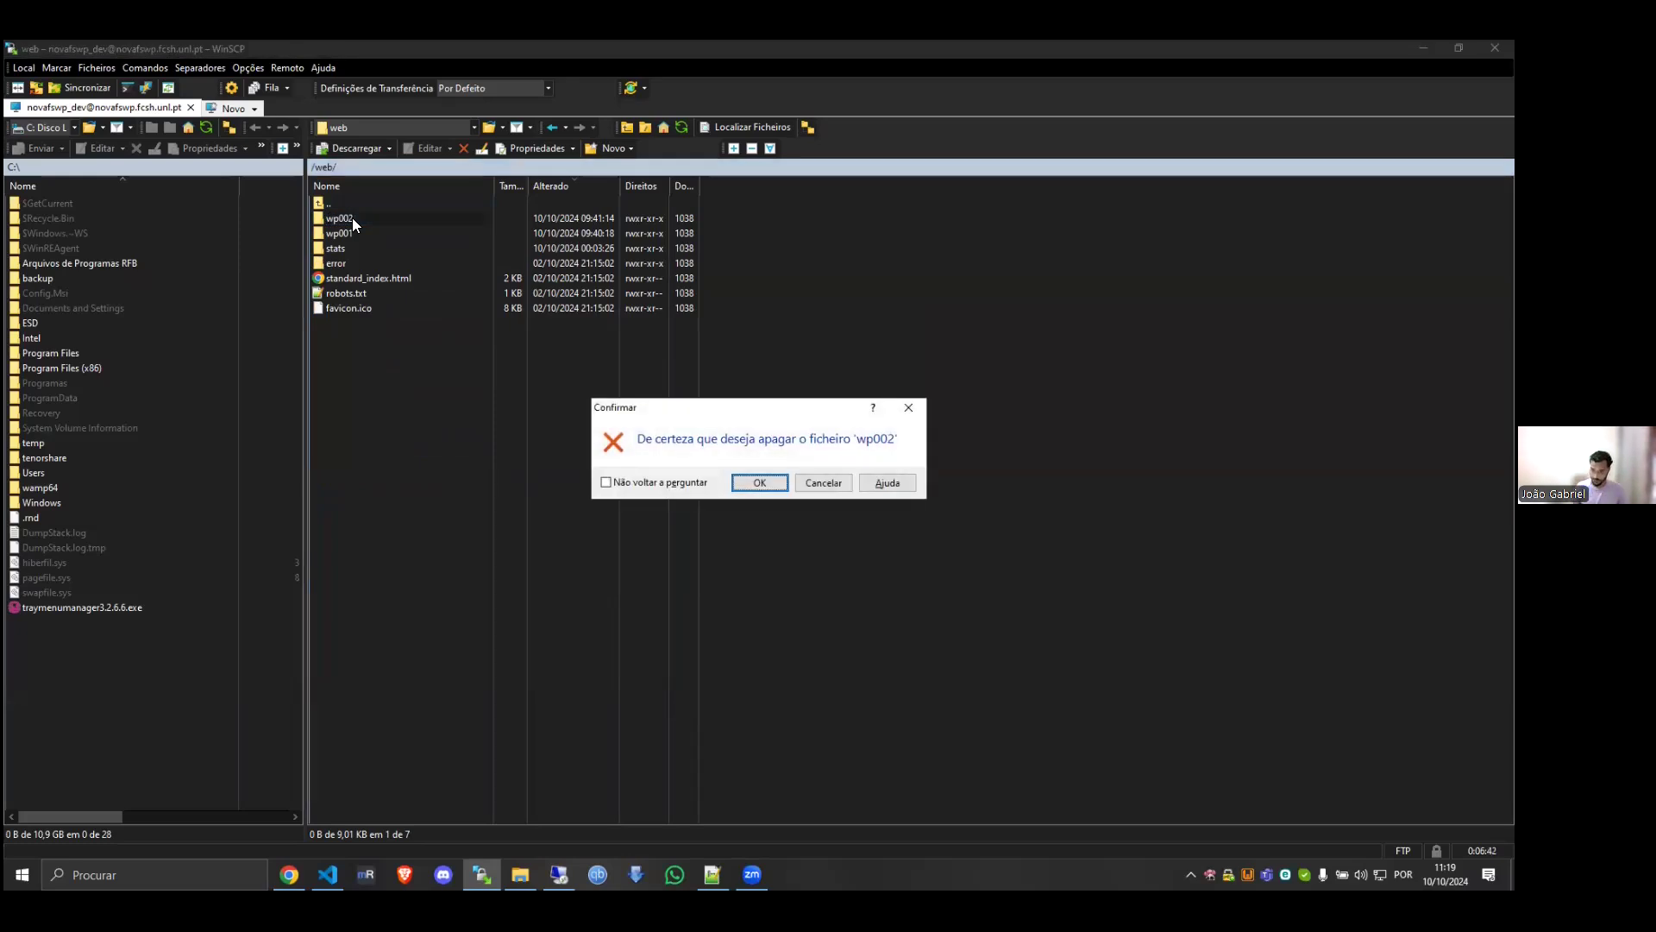
key("Return")
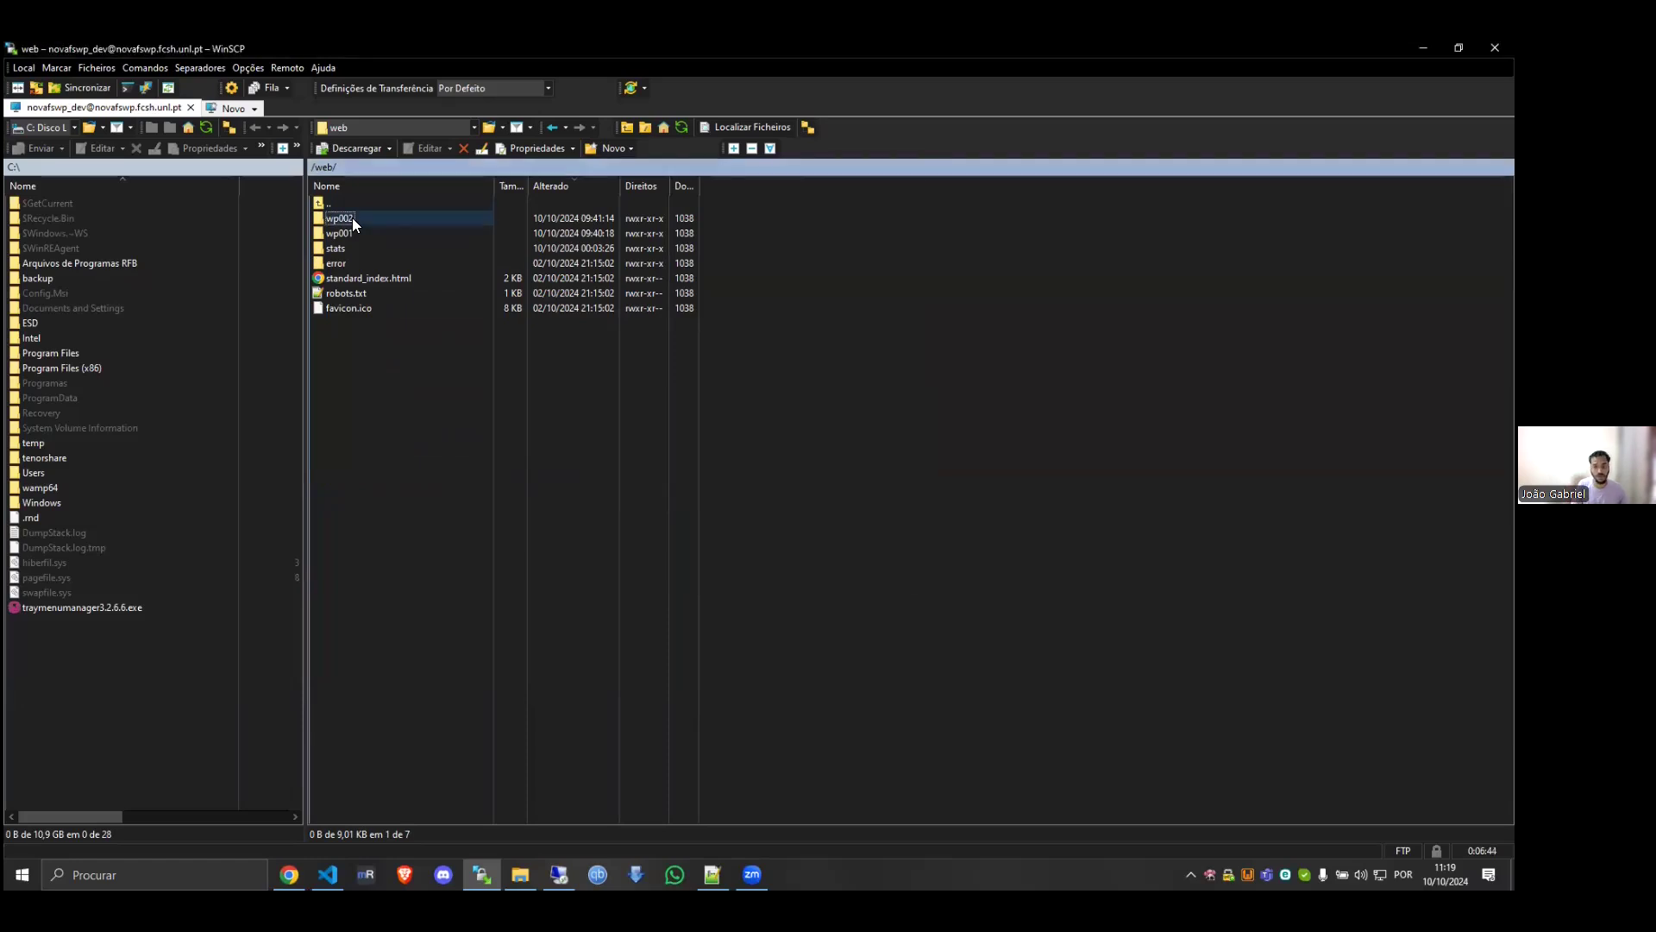
Step: Reload the Pantheon dashboard and highlight its '0 of 2' sandbox sites count
left_click(1423, 47)
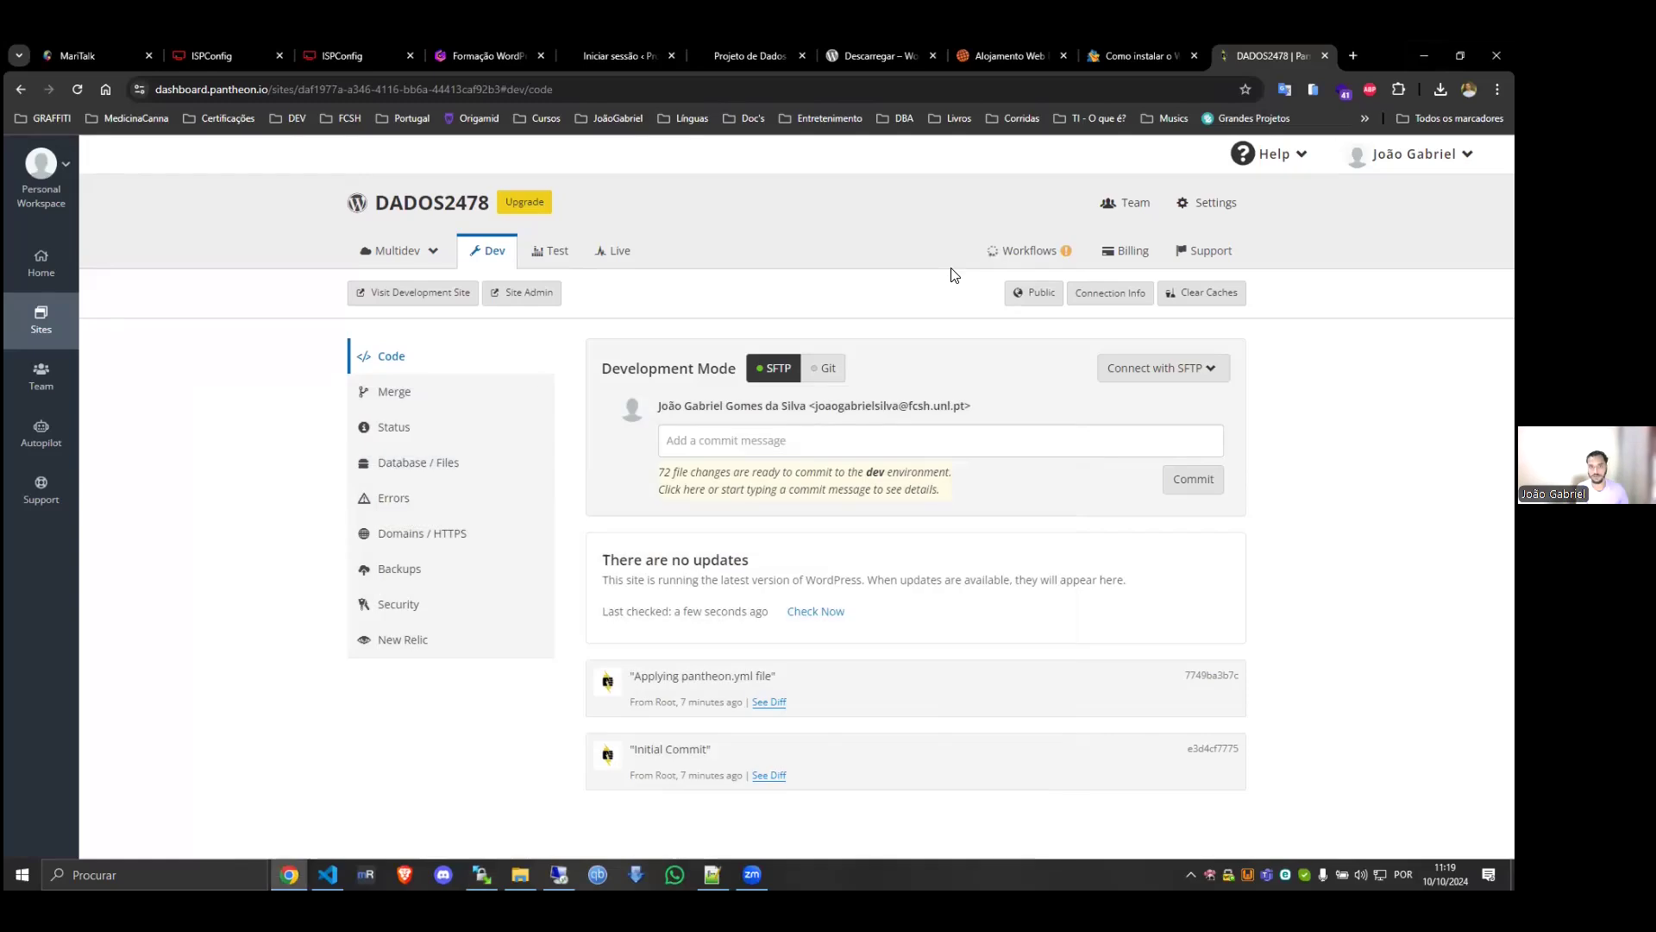
key("F5")
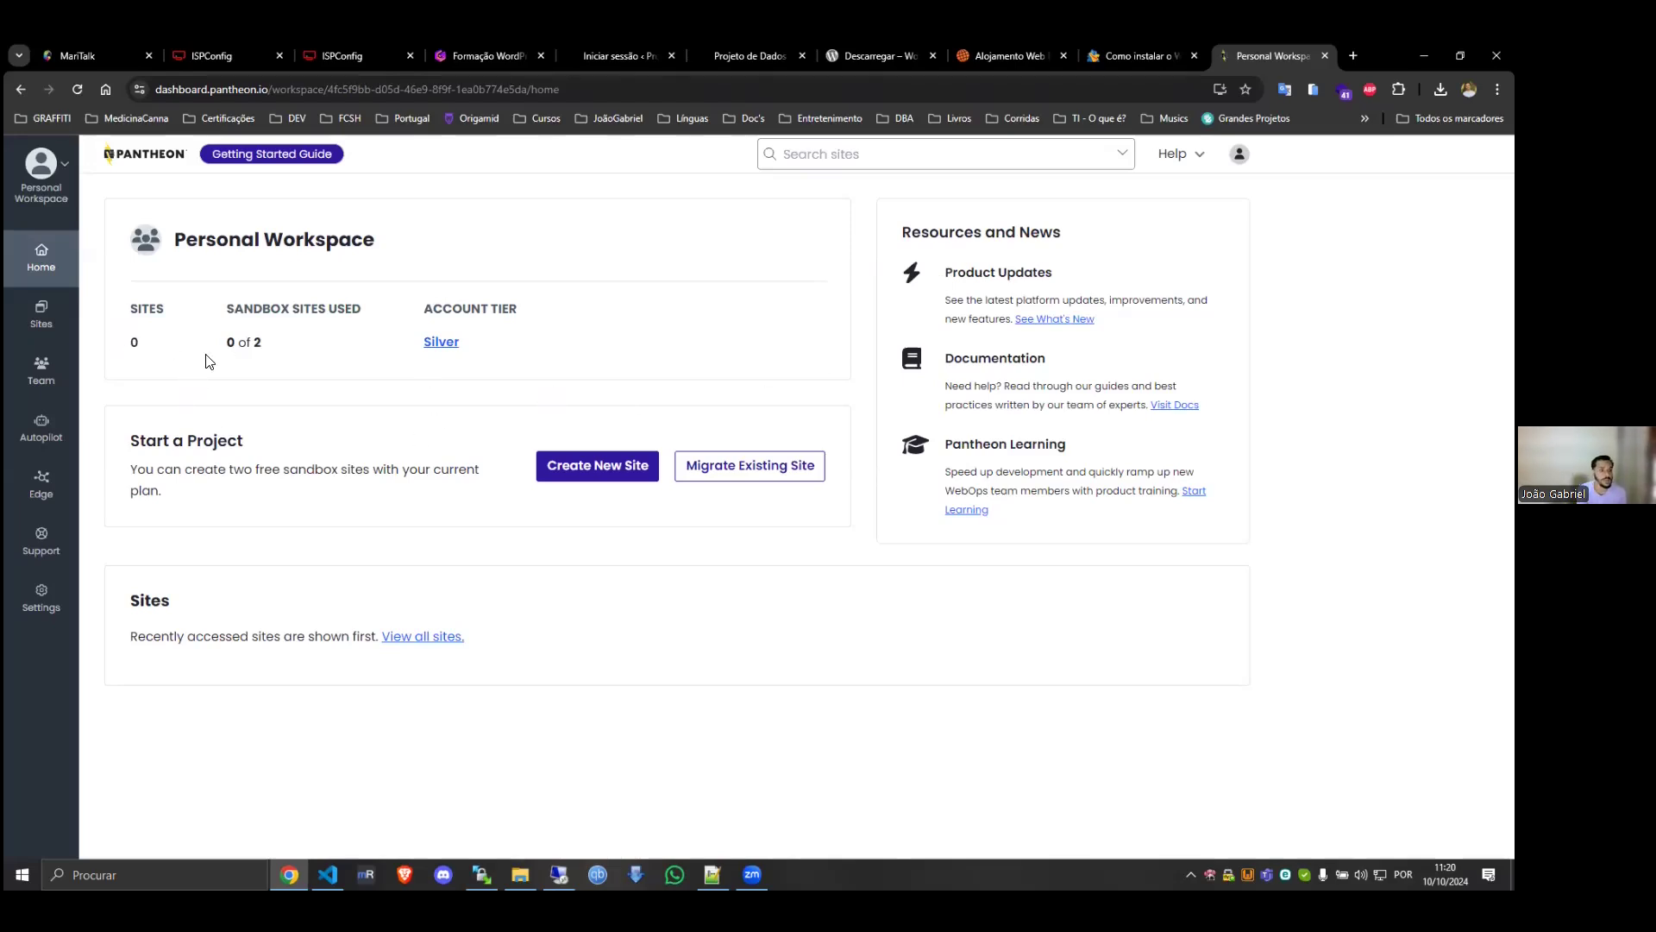
left_click_drag(269, 344, 225, 347)
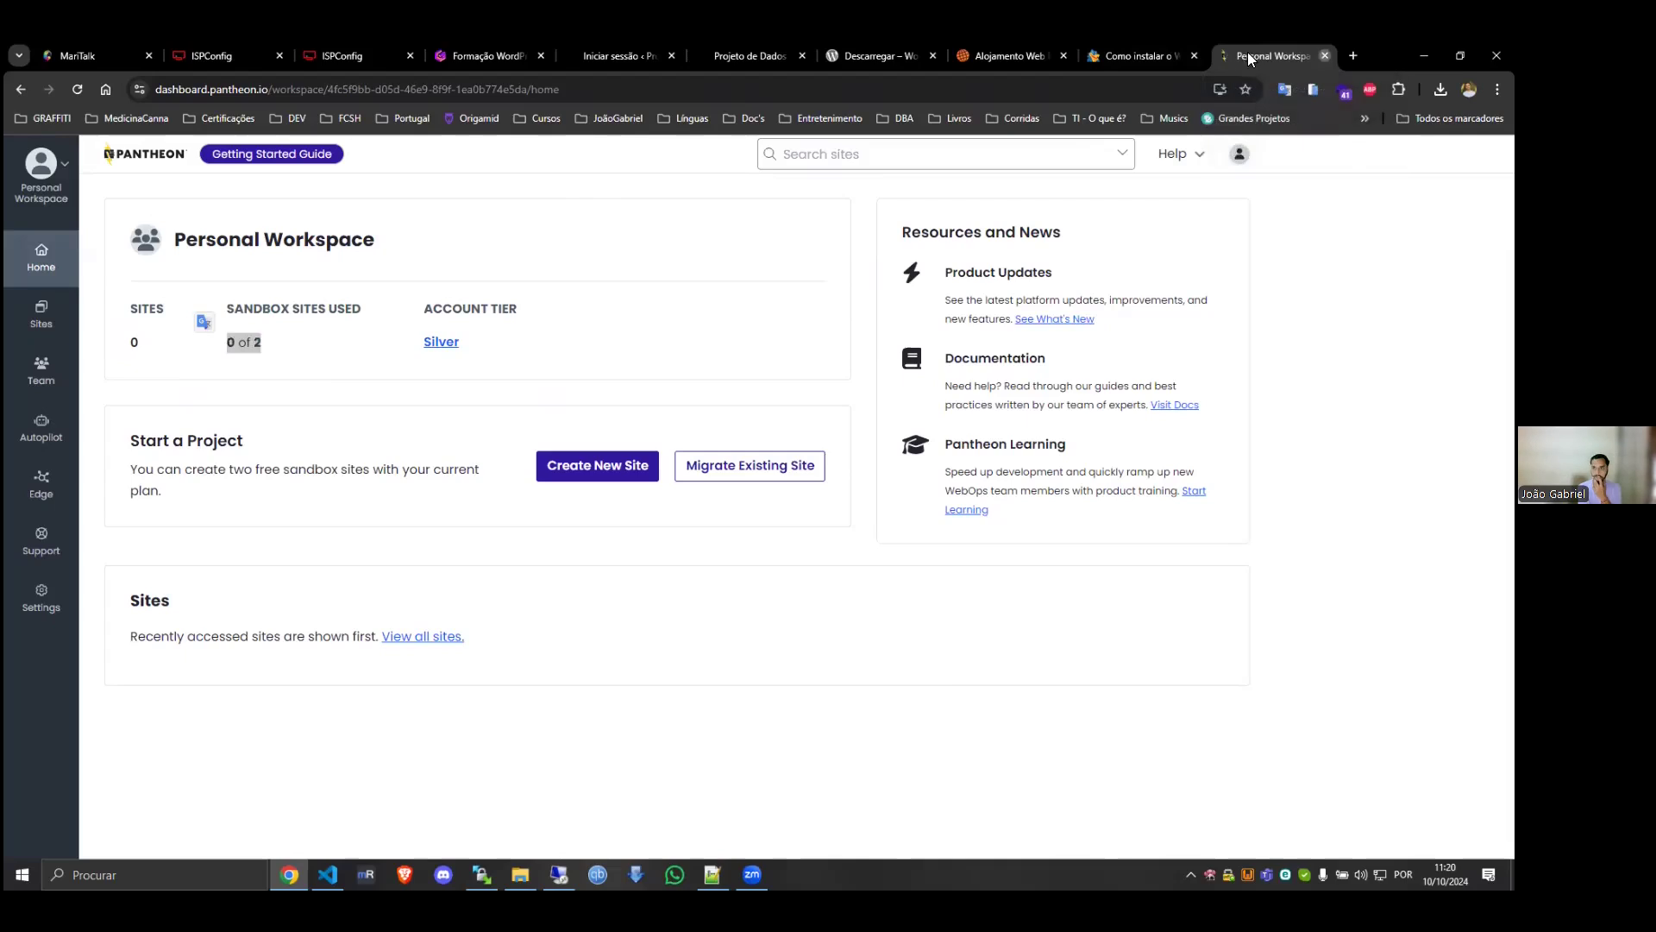
Step: Close the Pantheon workspace, WordPress guide, PTServidor hosting and WordPress download tabs
left_click(1324, 55)
left_click(1325, 55)
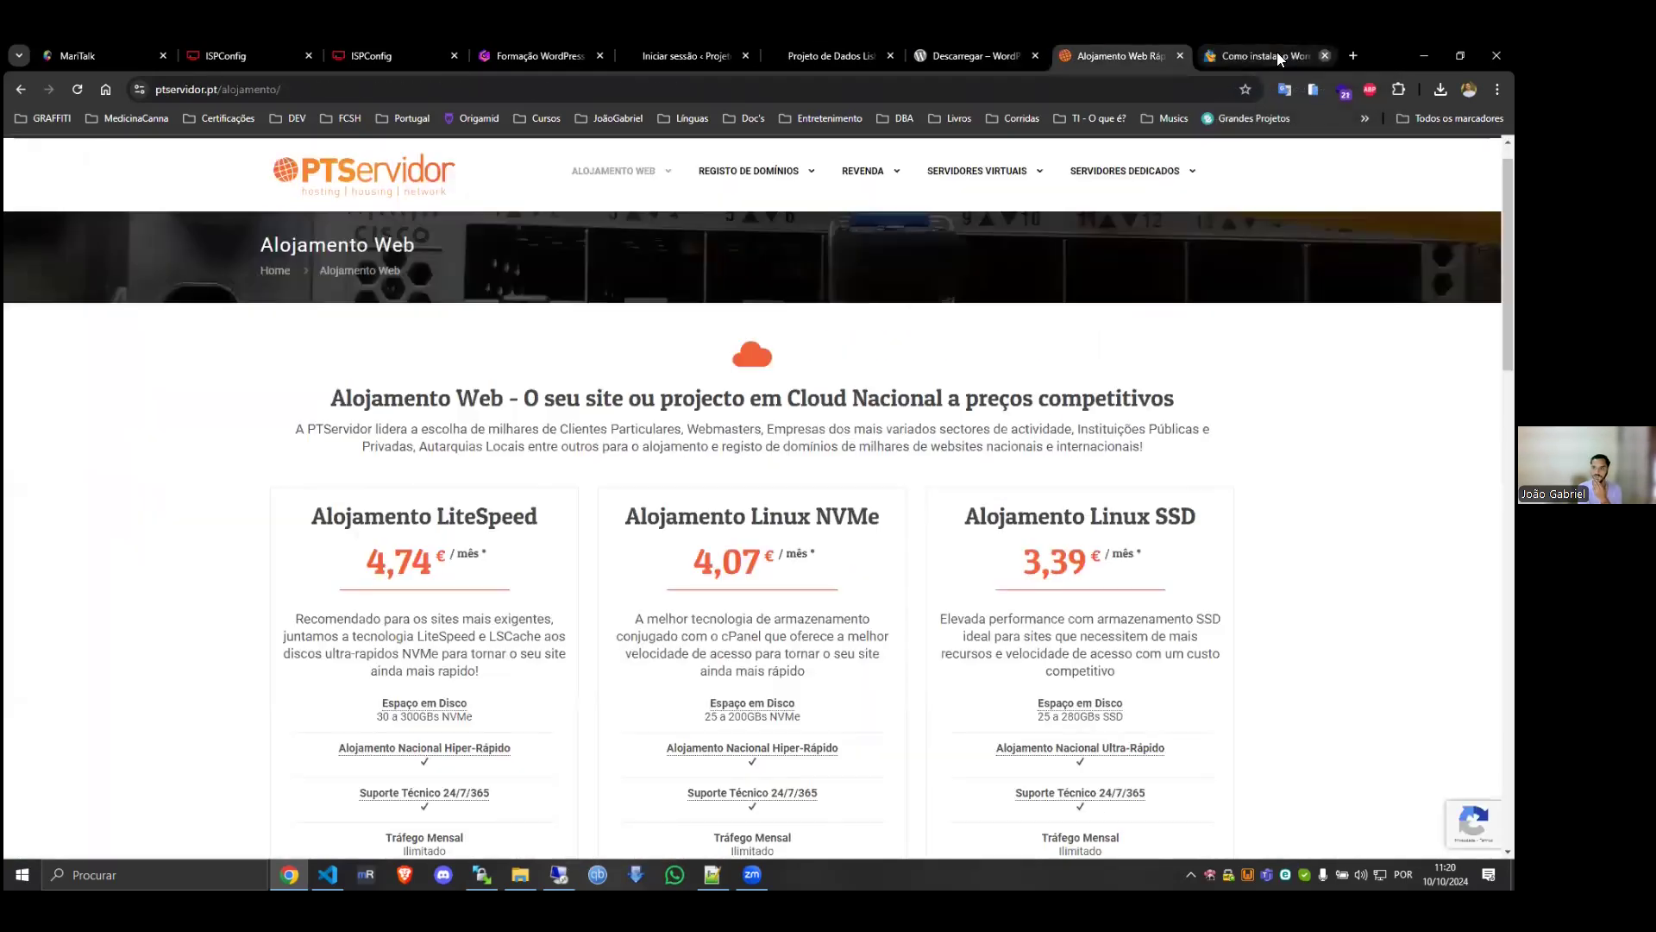
left_click(1325, 55)
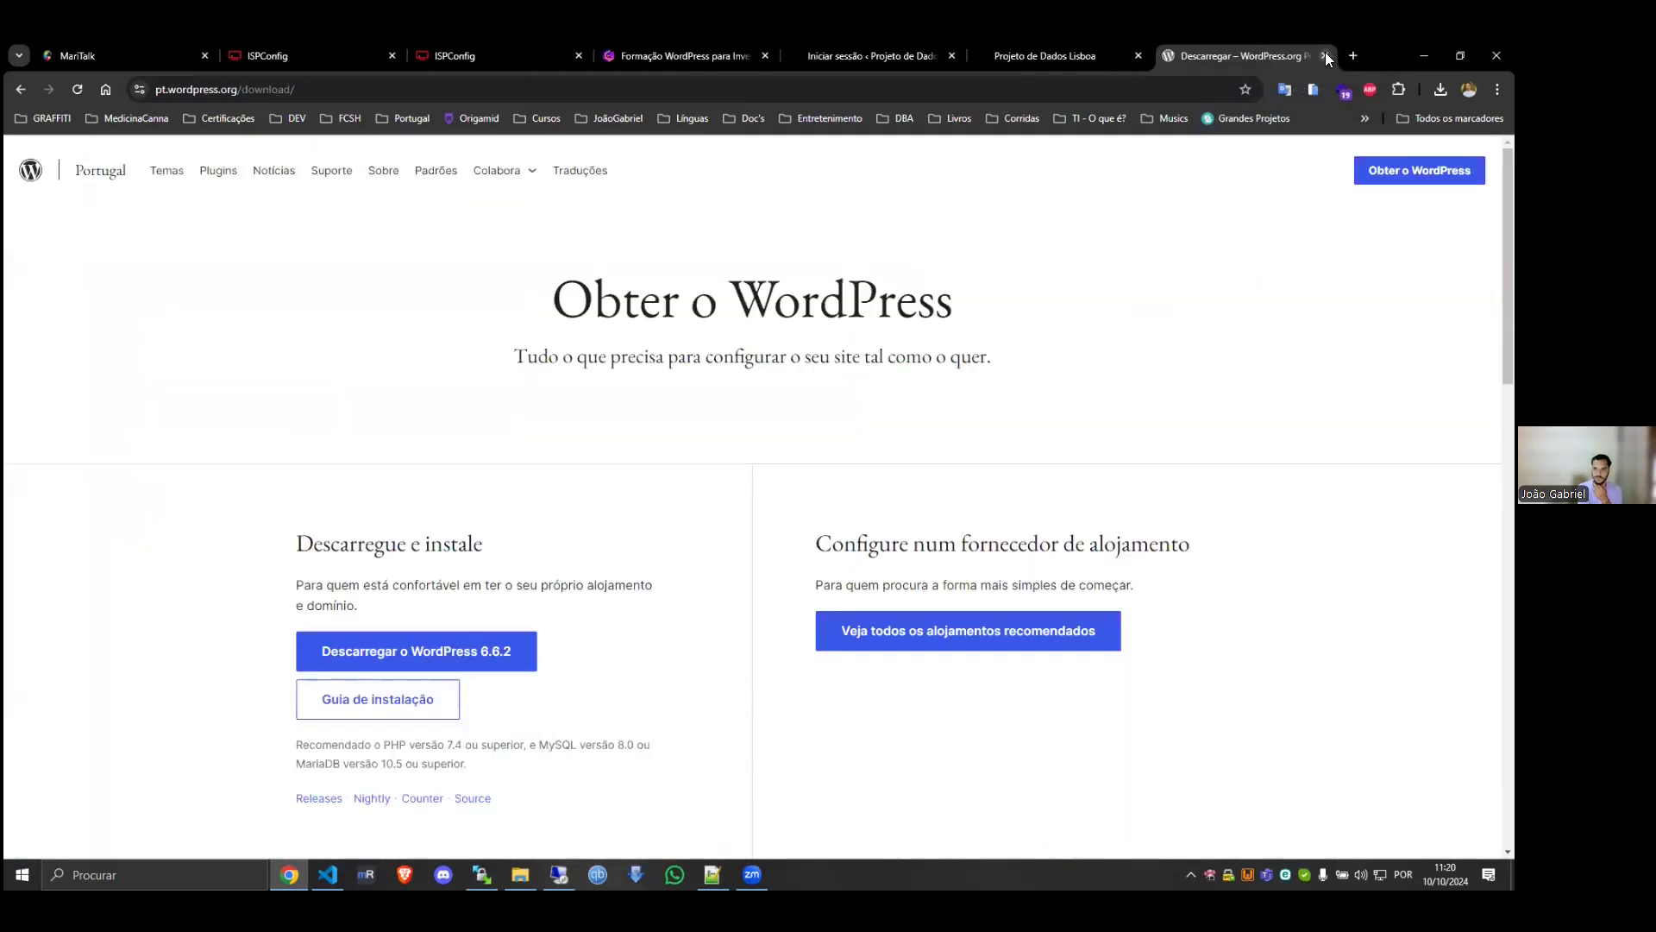
left_click(1325, 55)
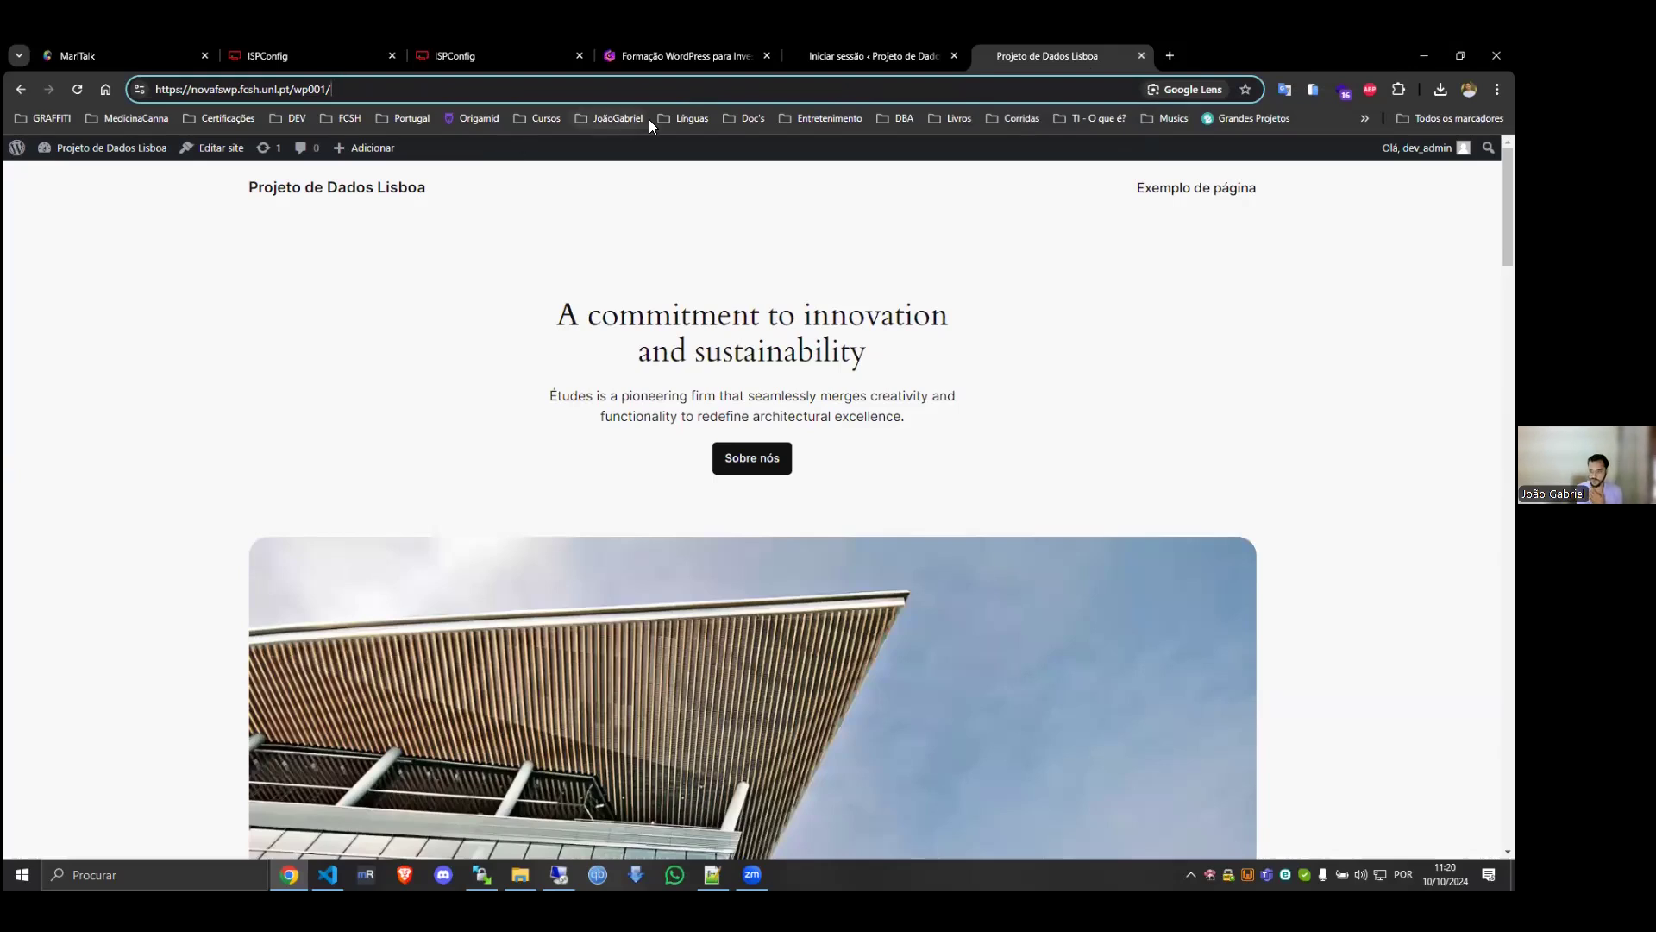
left_click(916, 47)
Step: Bring up the Formação WordPress presentation and advance it to the Perguntas e Respostas card
left_click(698, 47)
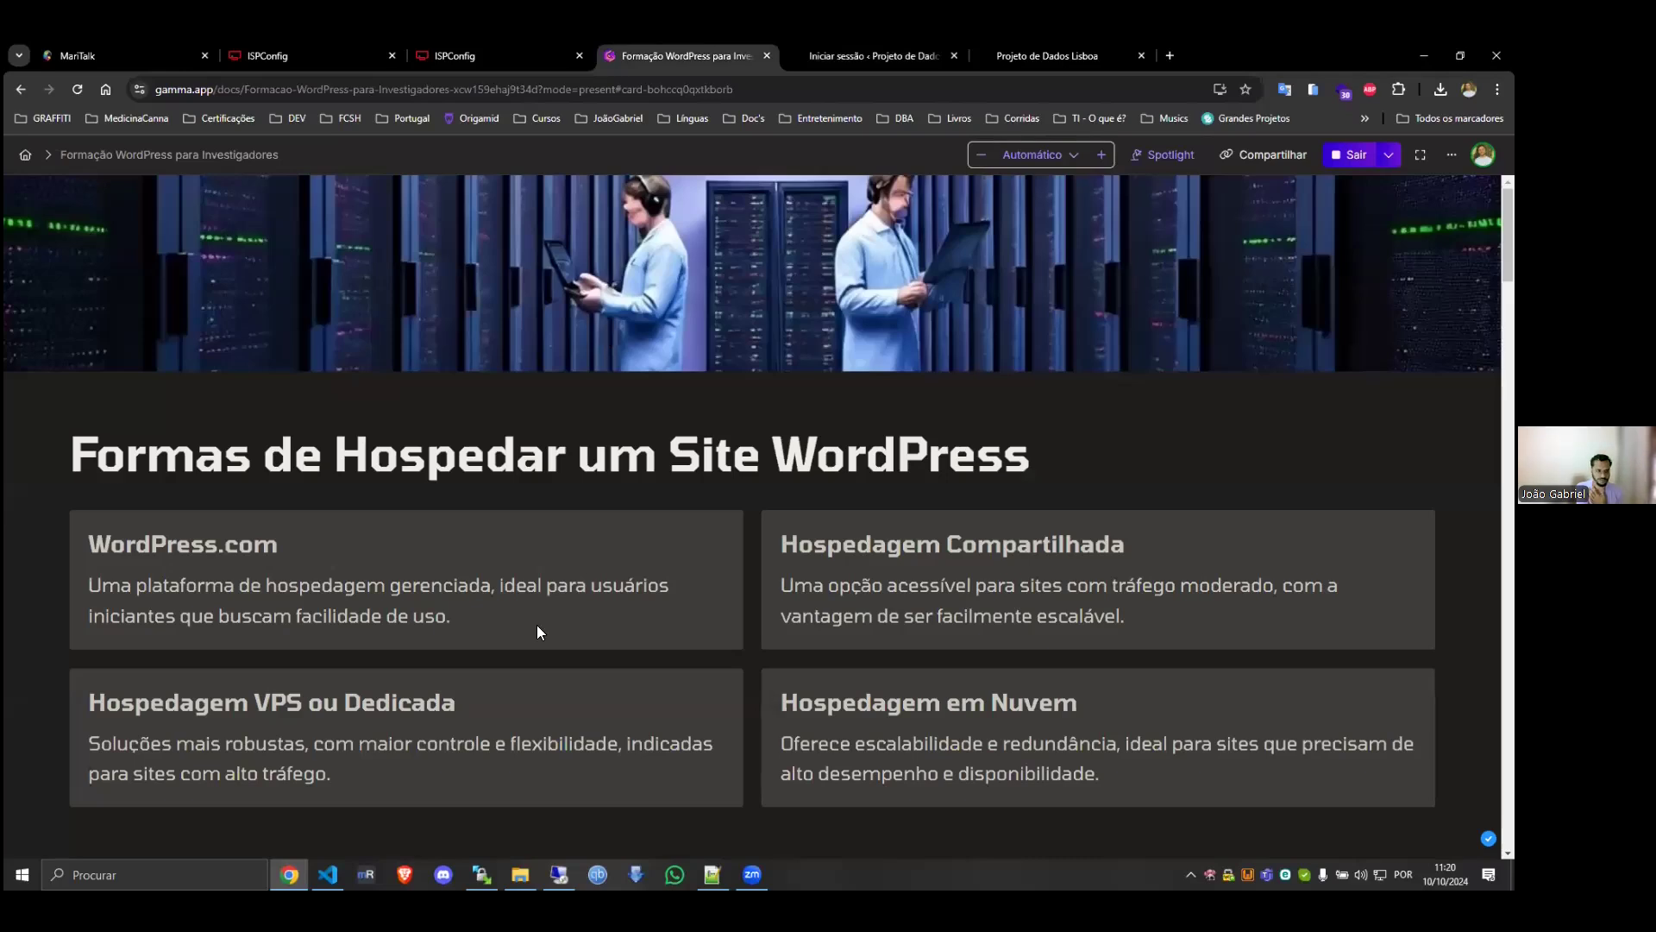
key("Right")
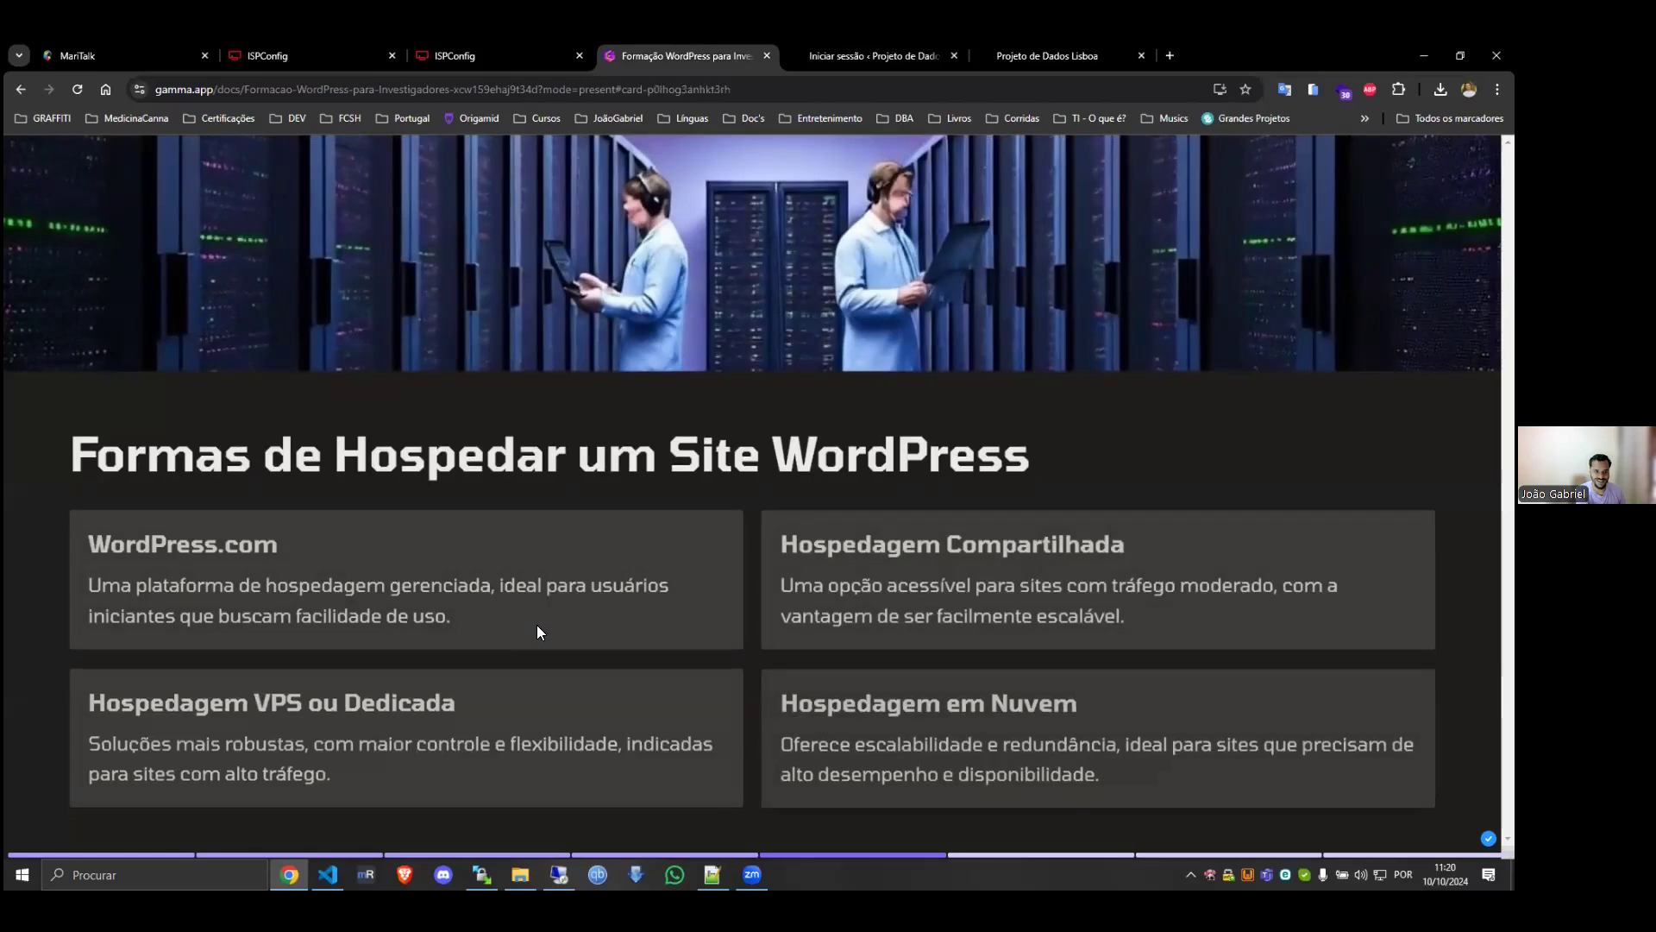
key("Right")
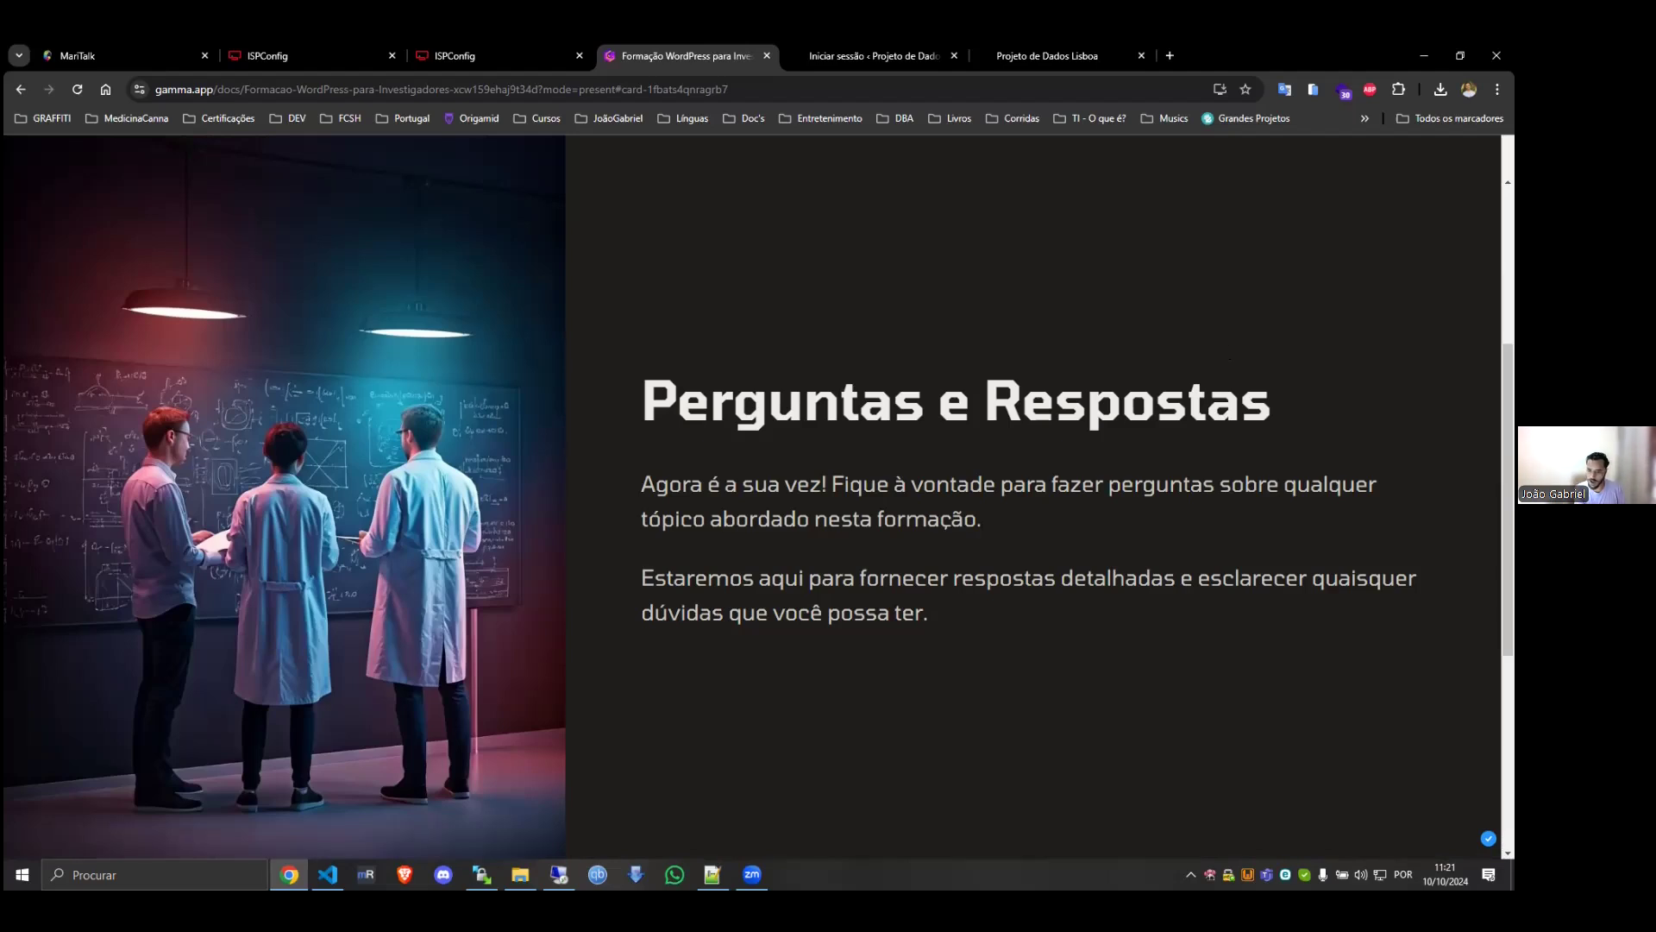
left_click(972, 765)
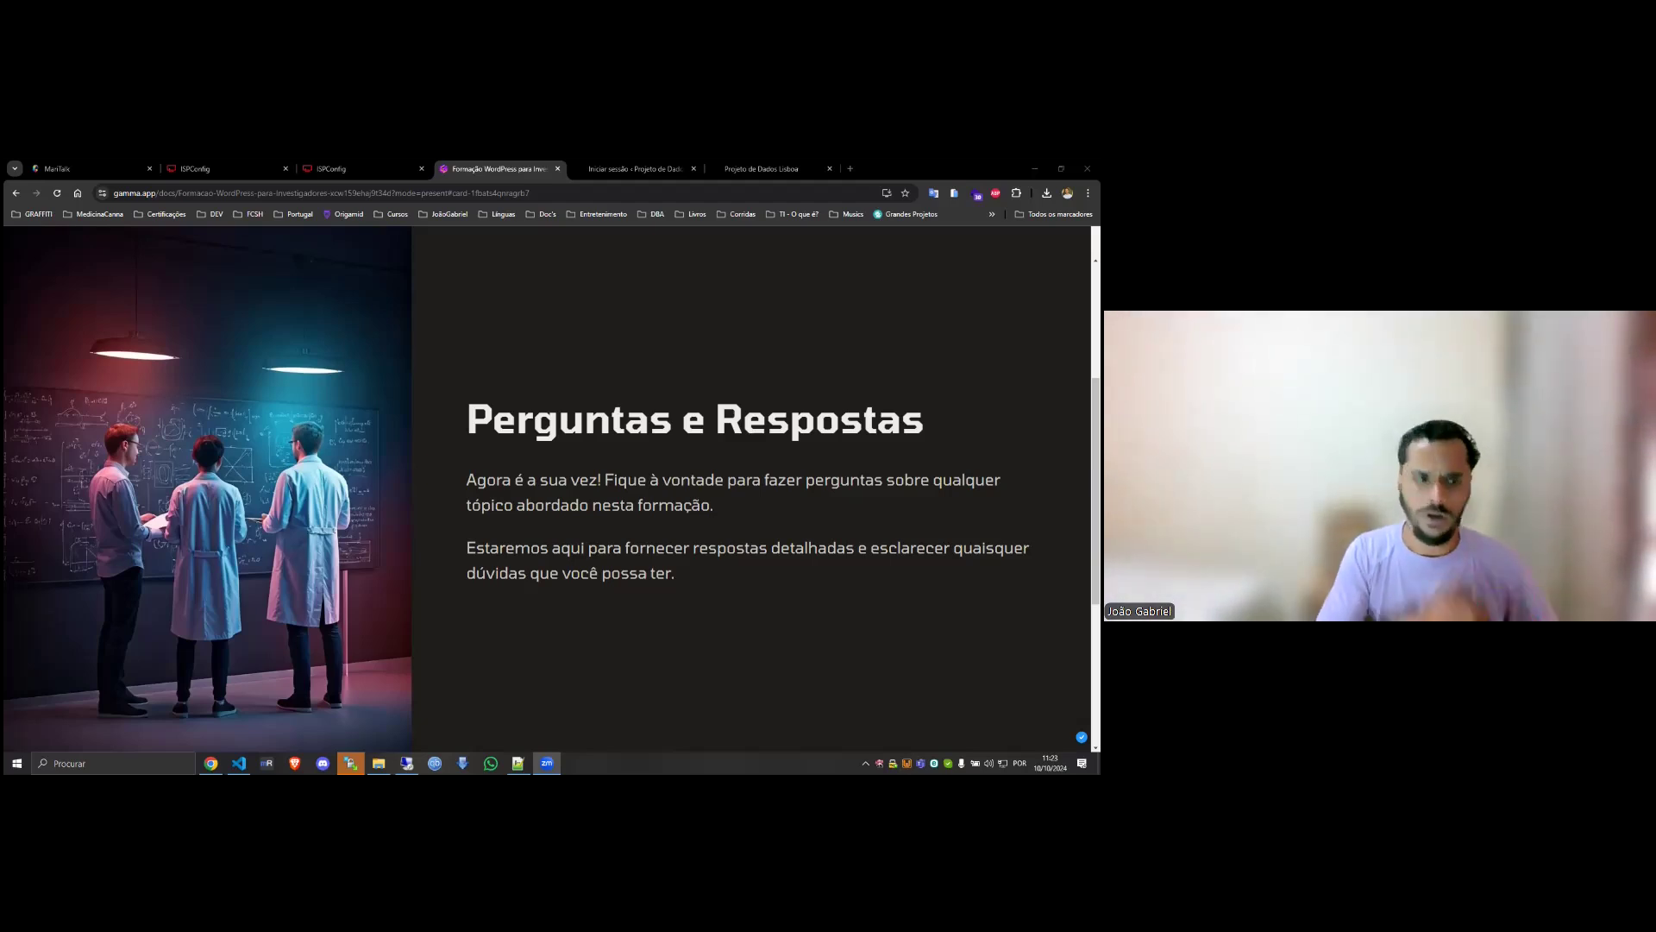
Step: Switch to the MariTalk tab showing a blank Sabiá-3 conversation
left_click(140, 160)
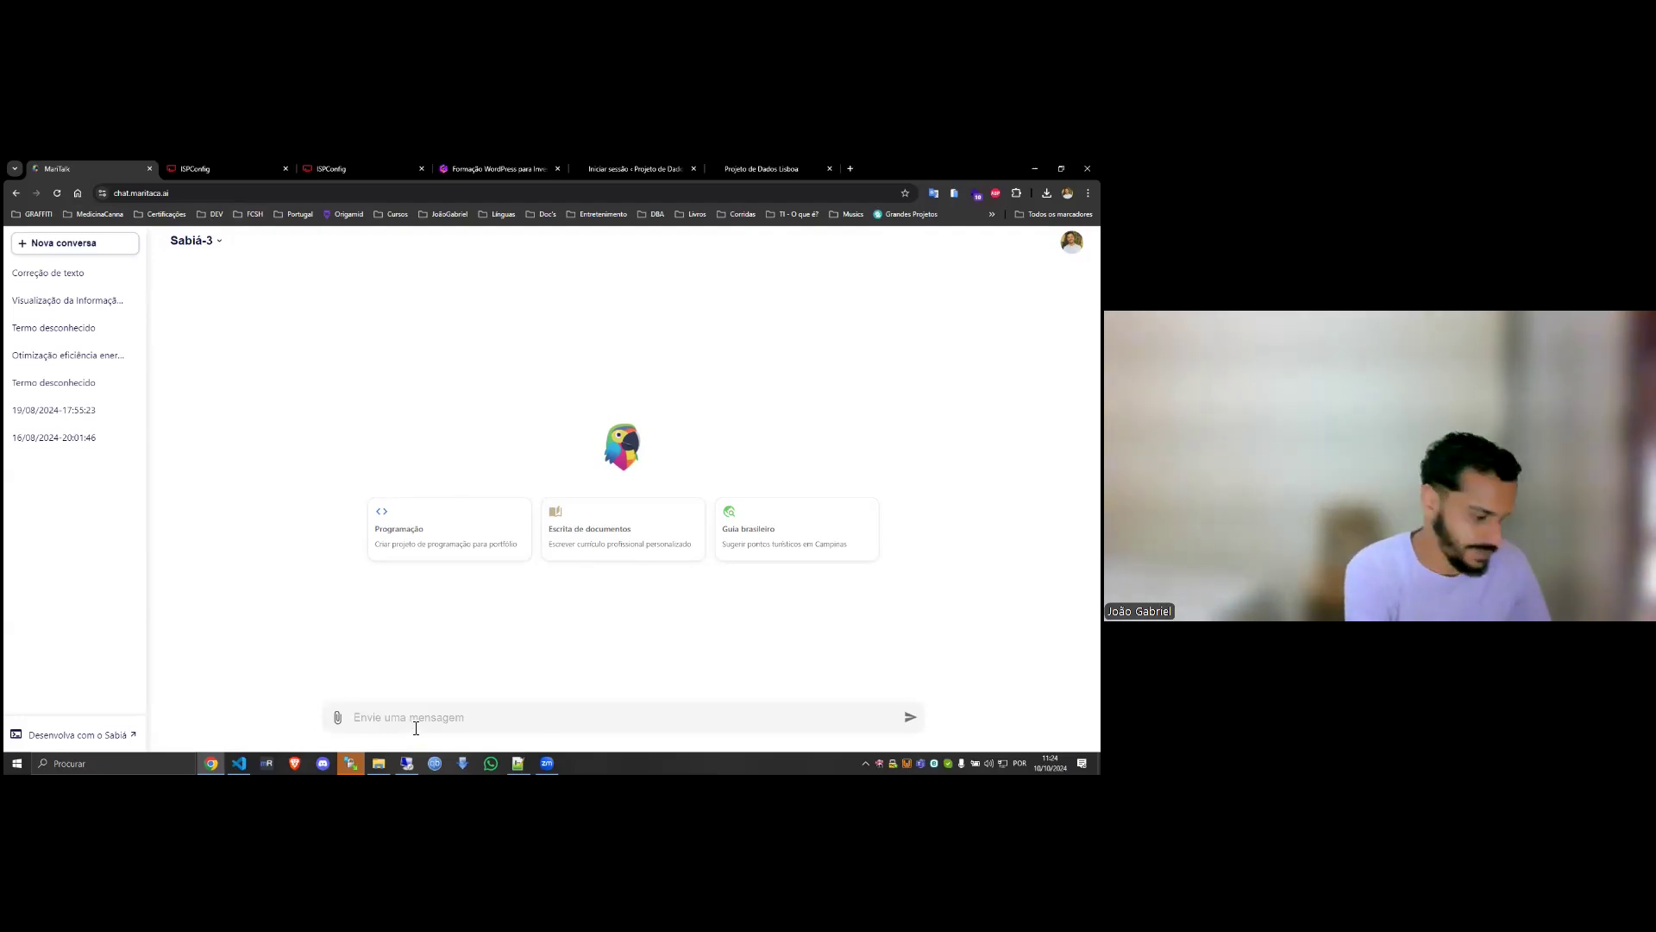
Step: Ask the assistant how to install WordPress on independent hosting (alojamento)
type("Como")
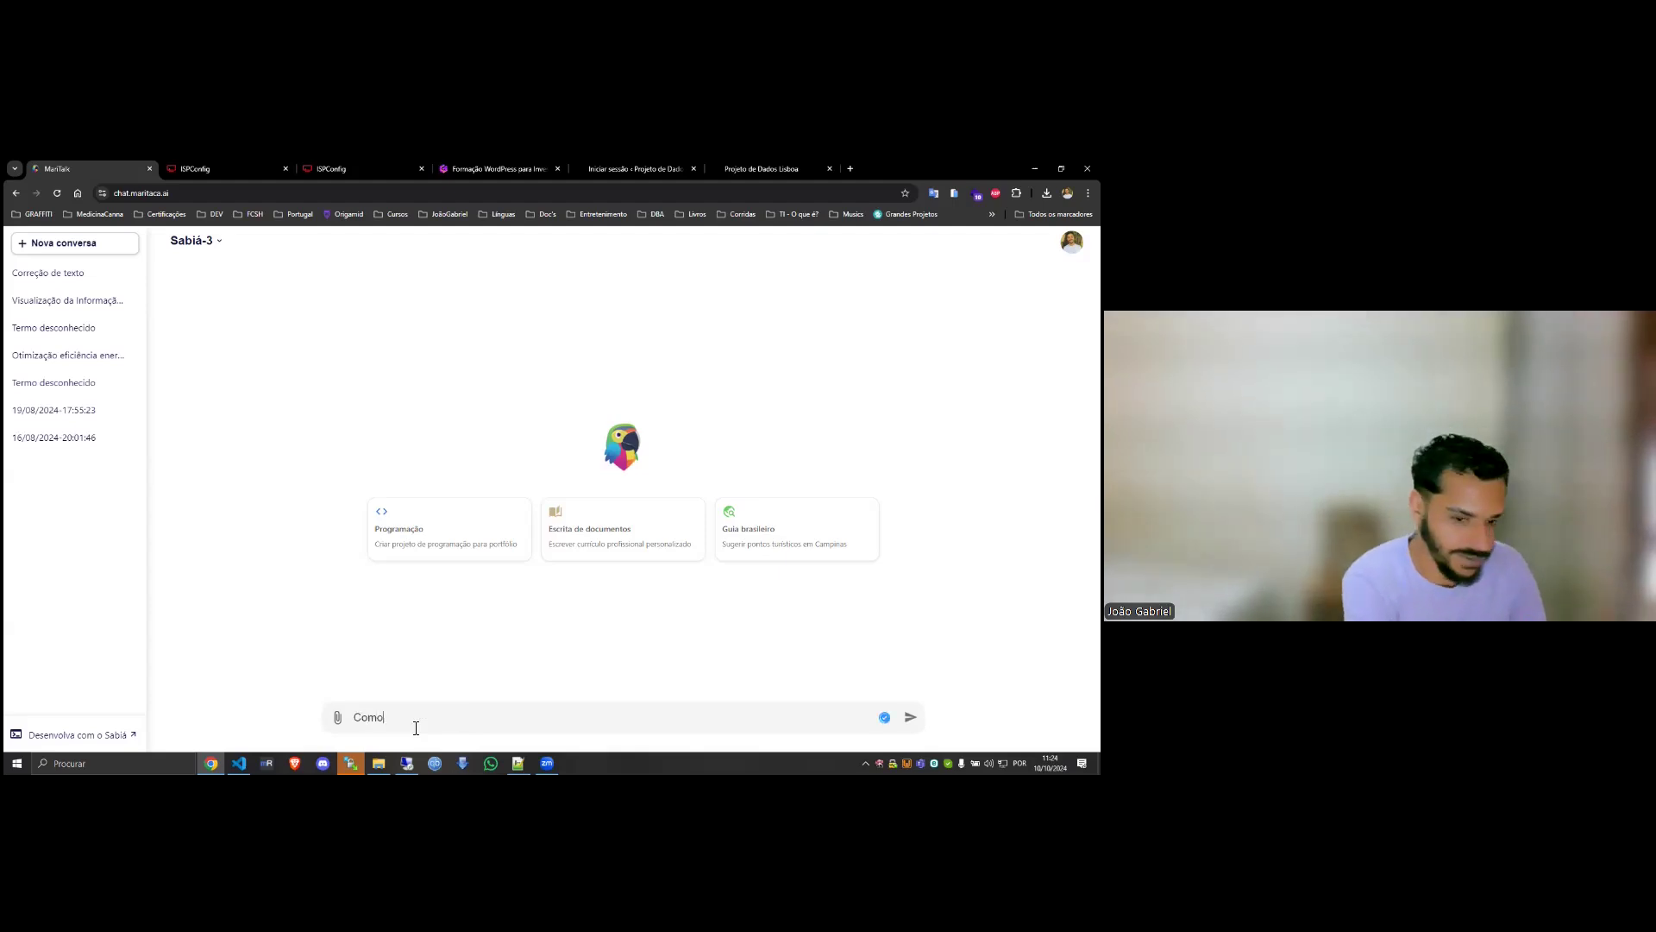
type(" instalar o w")
type("ordpr")
type("ess em aum al")
type("m alojamewnto")
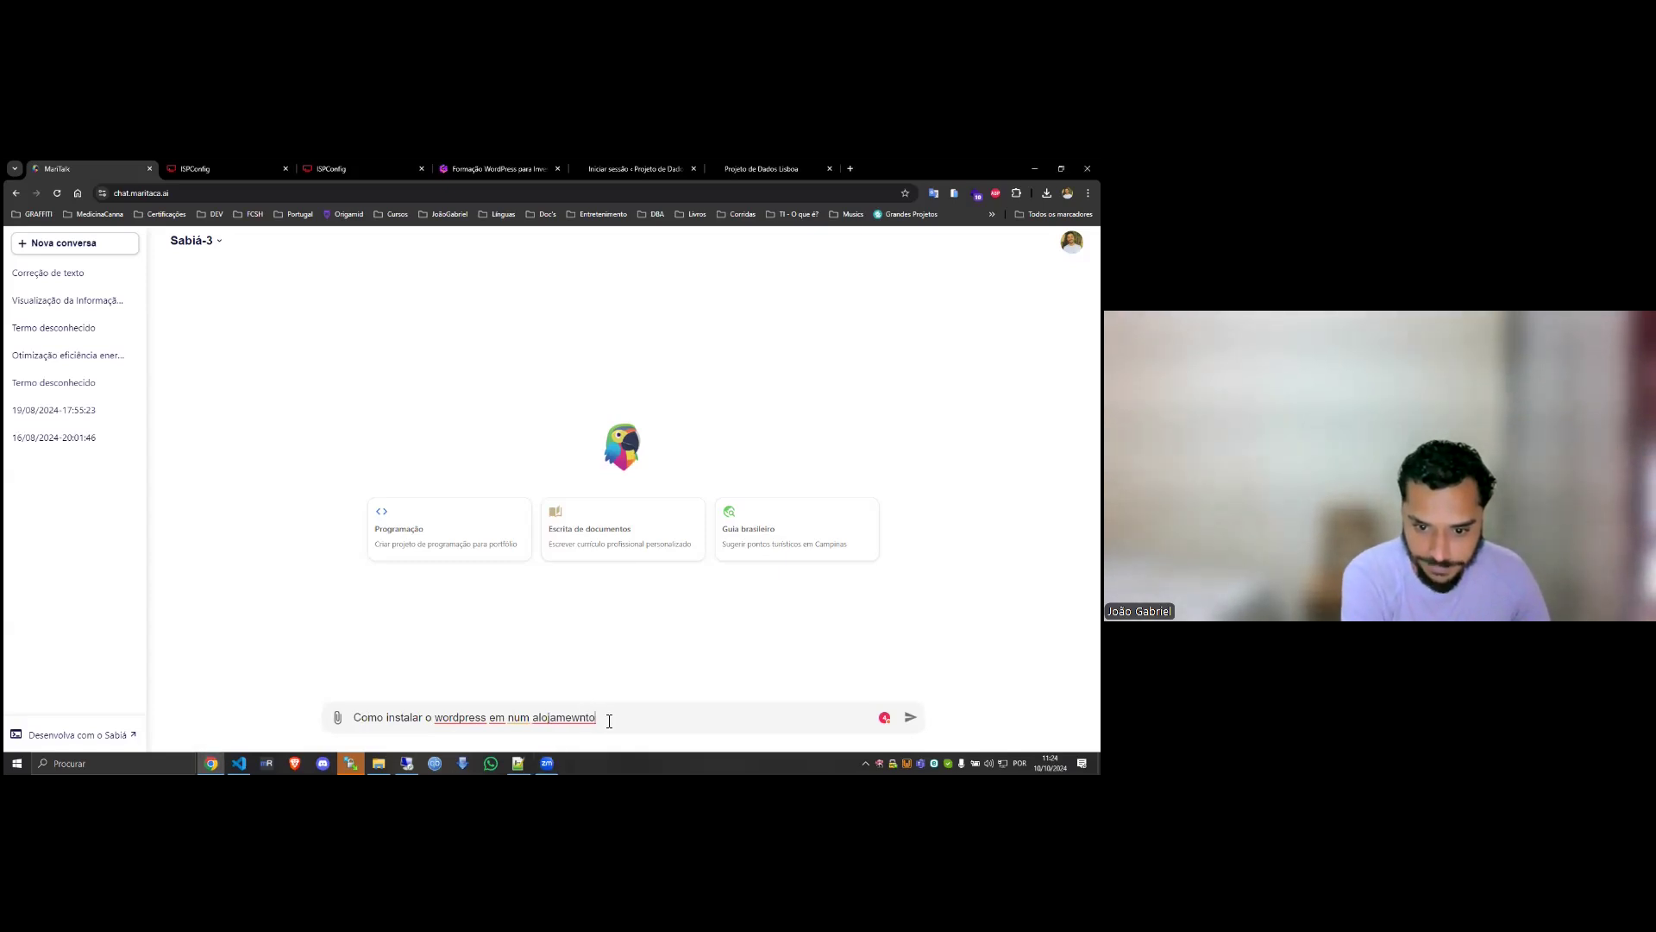
key("BackSpace")
key("BackSpace")
key("BackSpace")
key("BackSpace")
type("nto individual")
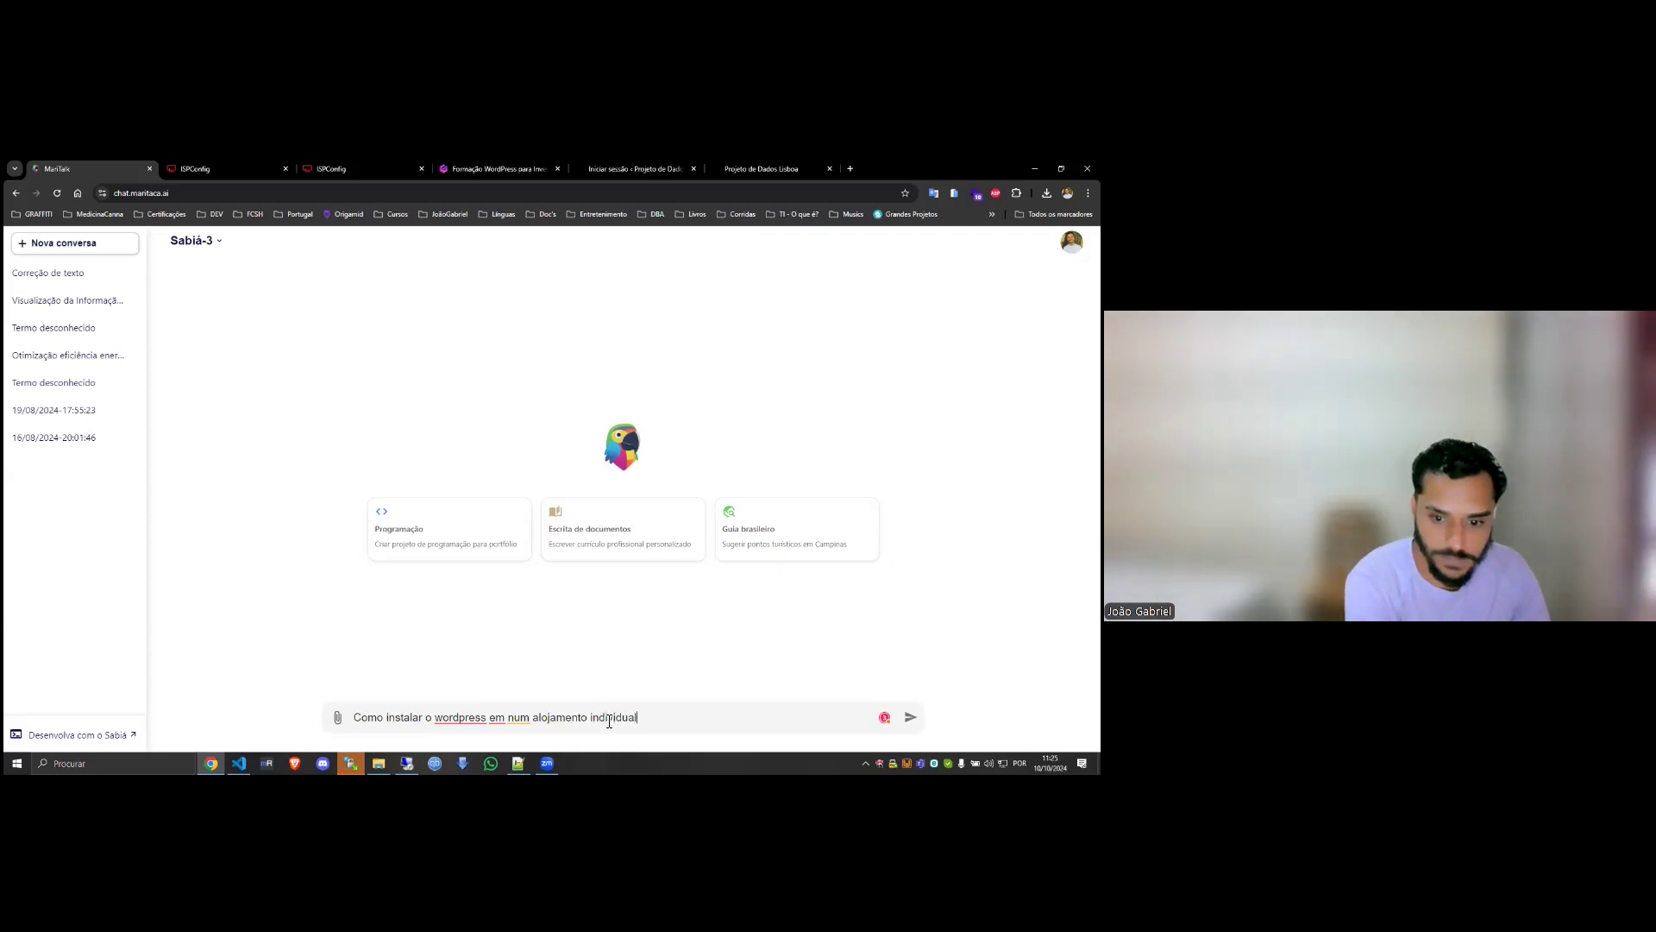
key("Return")
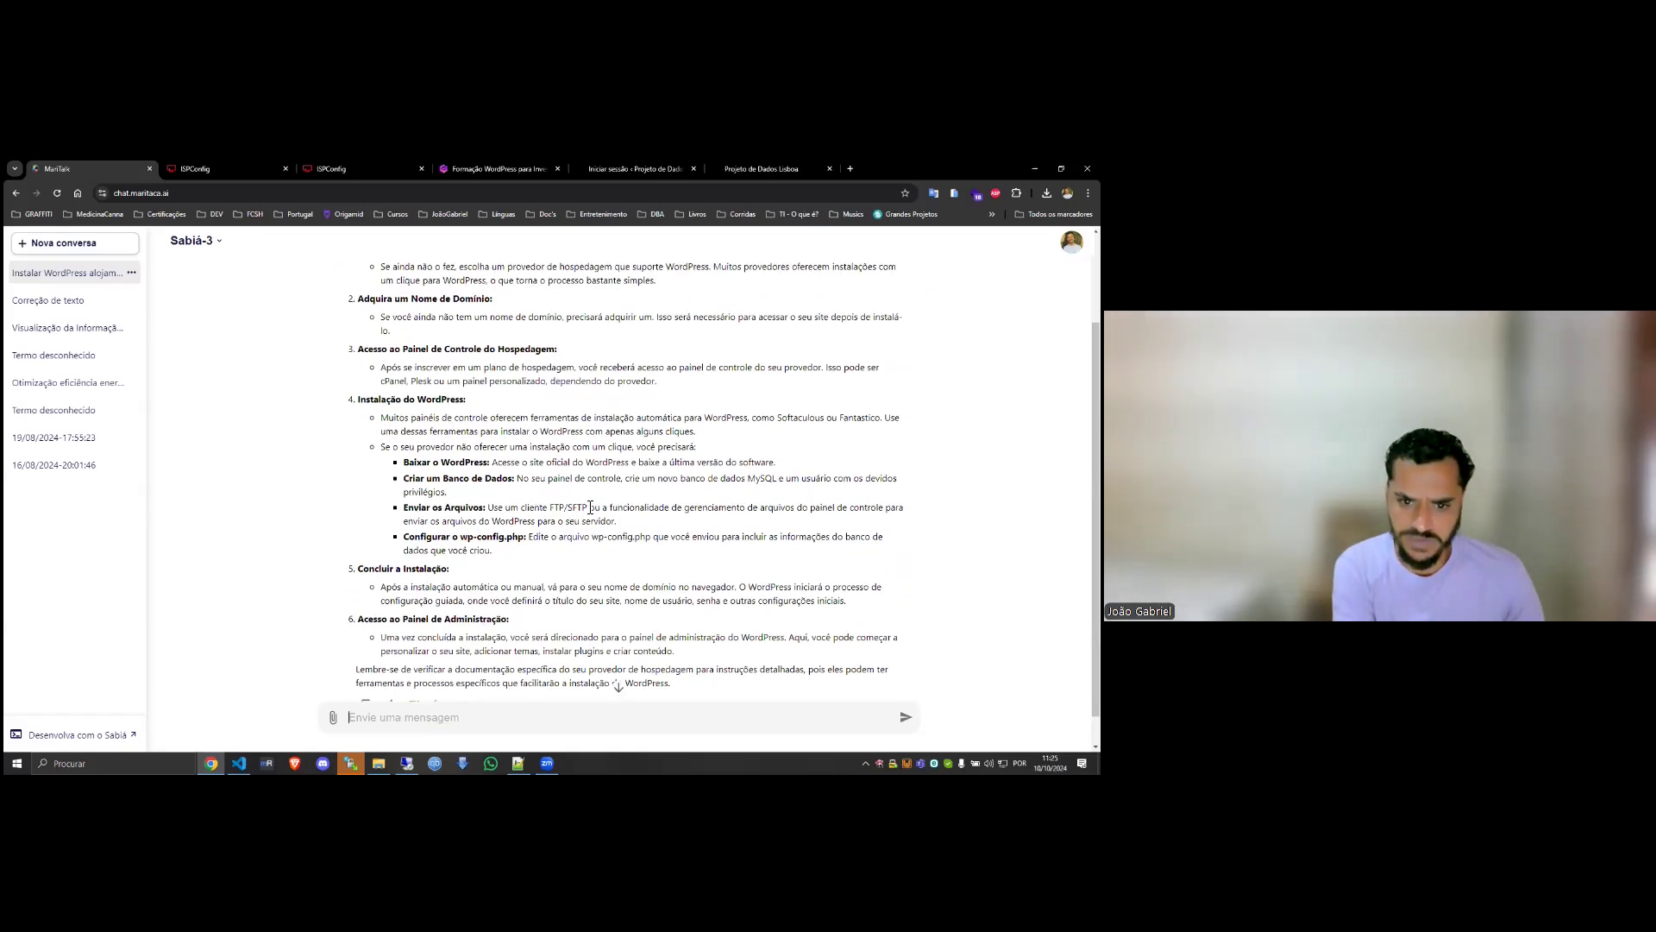
Step: Follow up with 'Explique melhor o que é' about the 'Use um cliente FTP/SFTP' step
left_click_drag(535, 502, 499, 508)
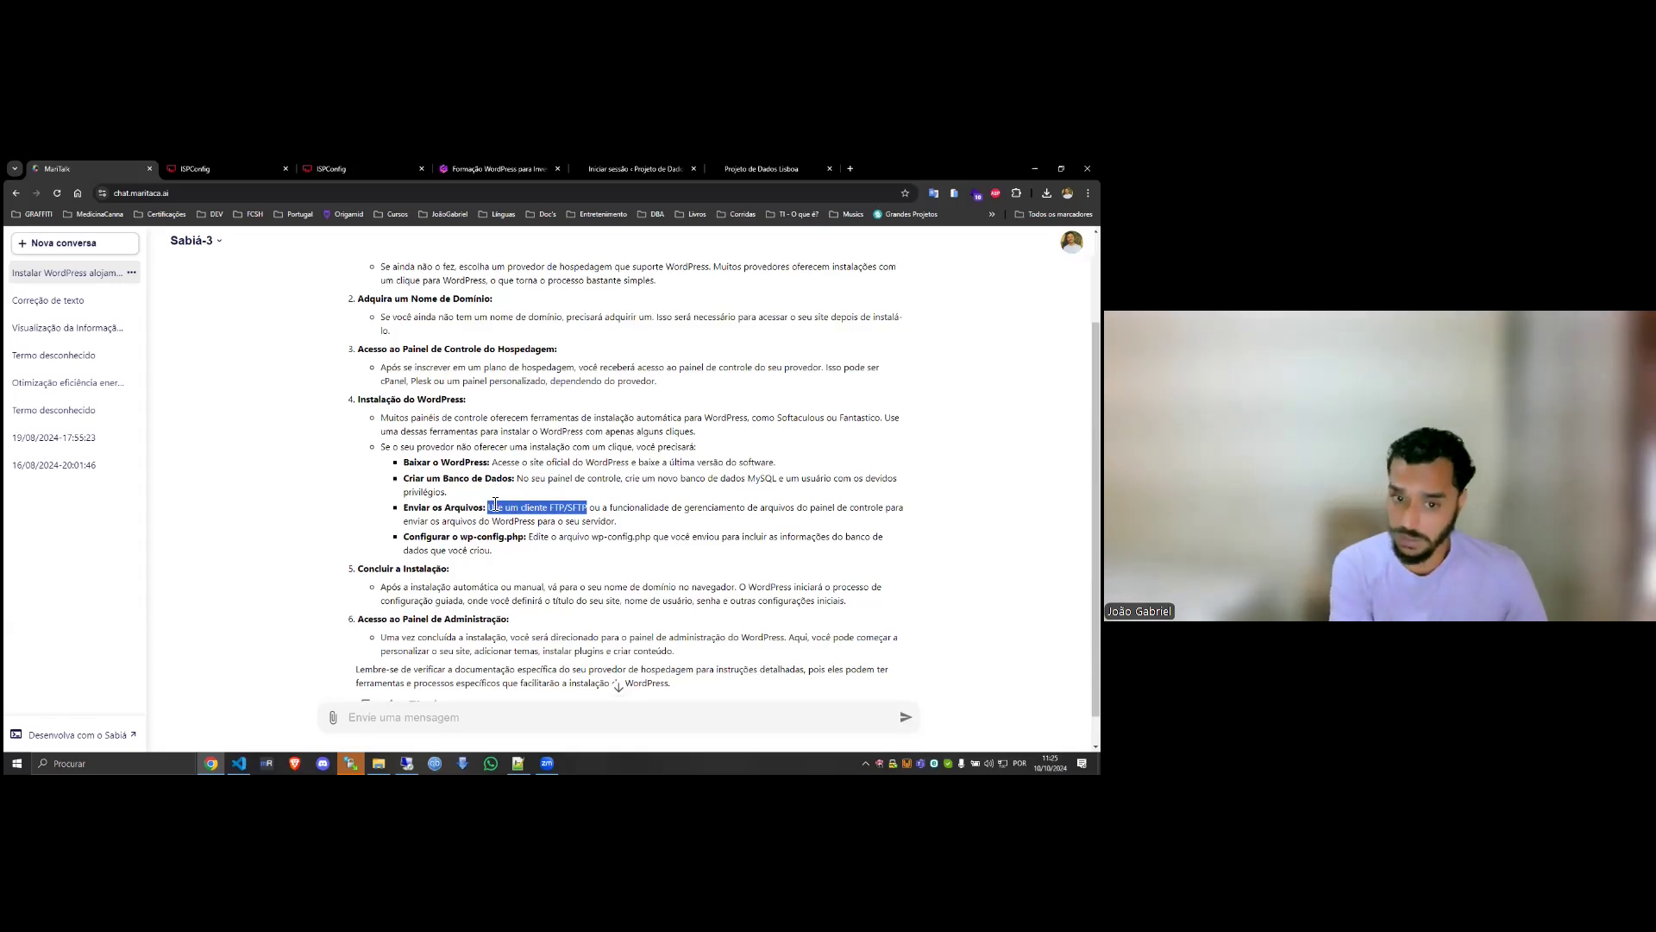
left_click(445, 726)
type("me e")
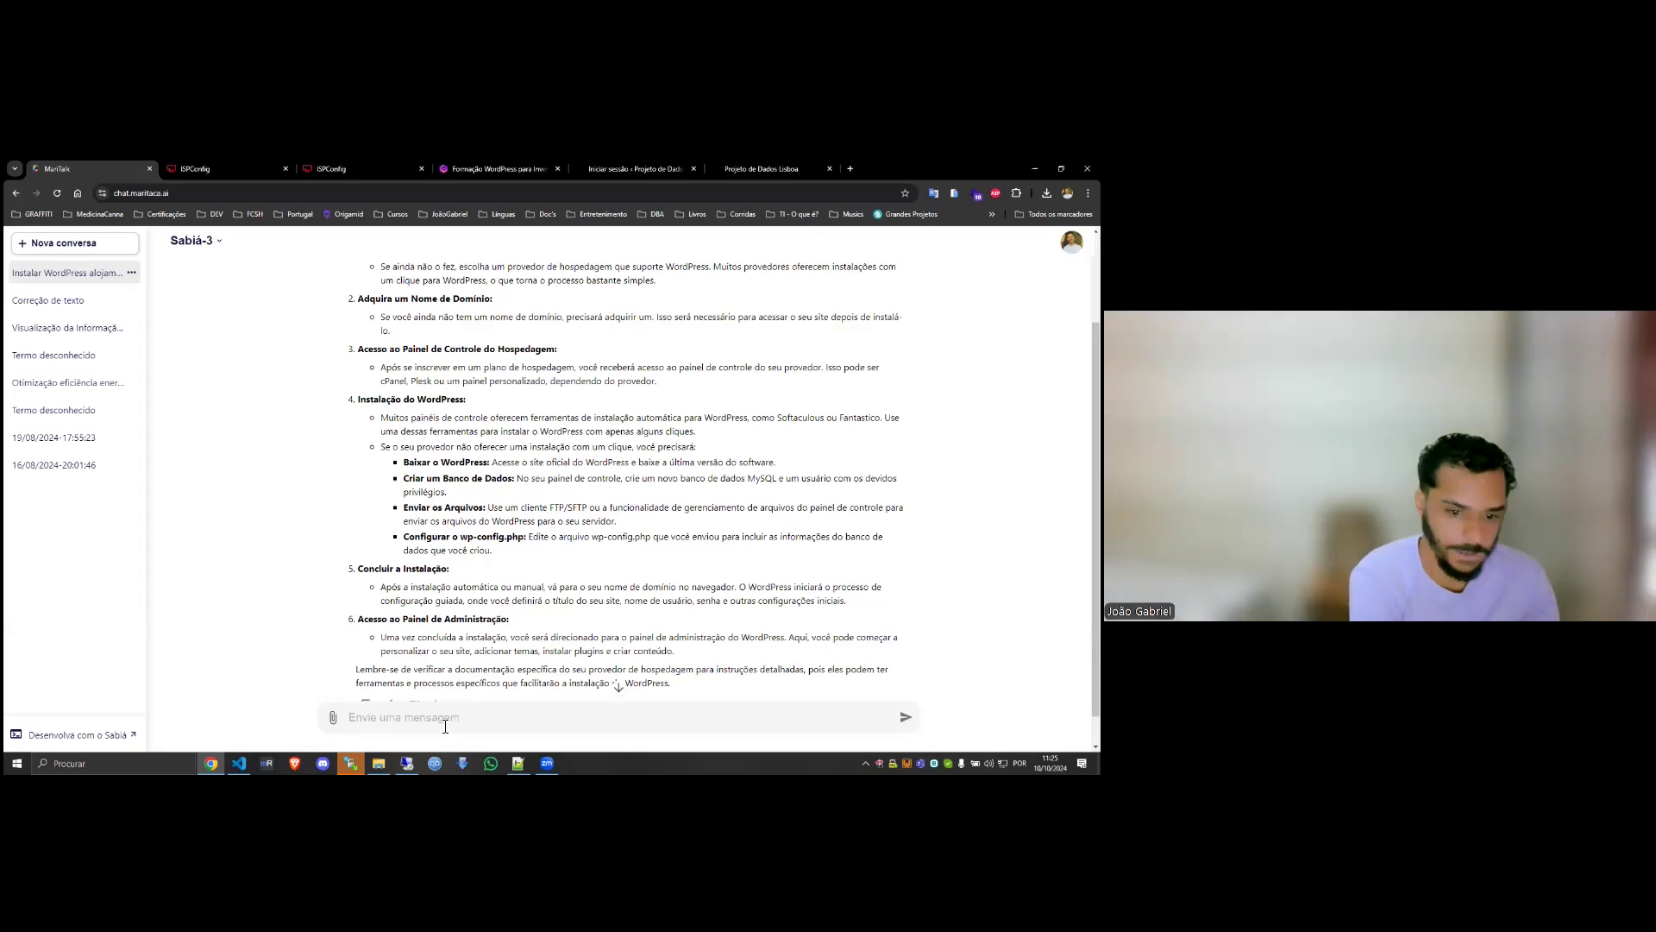
key("BackSpace")
key("BackSpace")
key("BackSpace")
key("BackSpace")
type("Explique ")
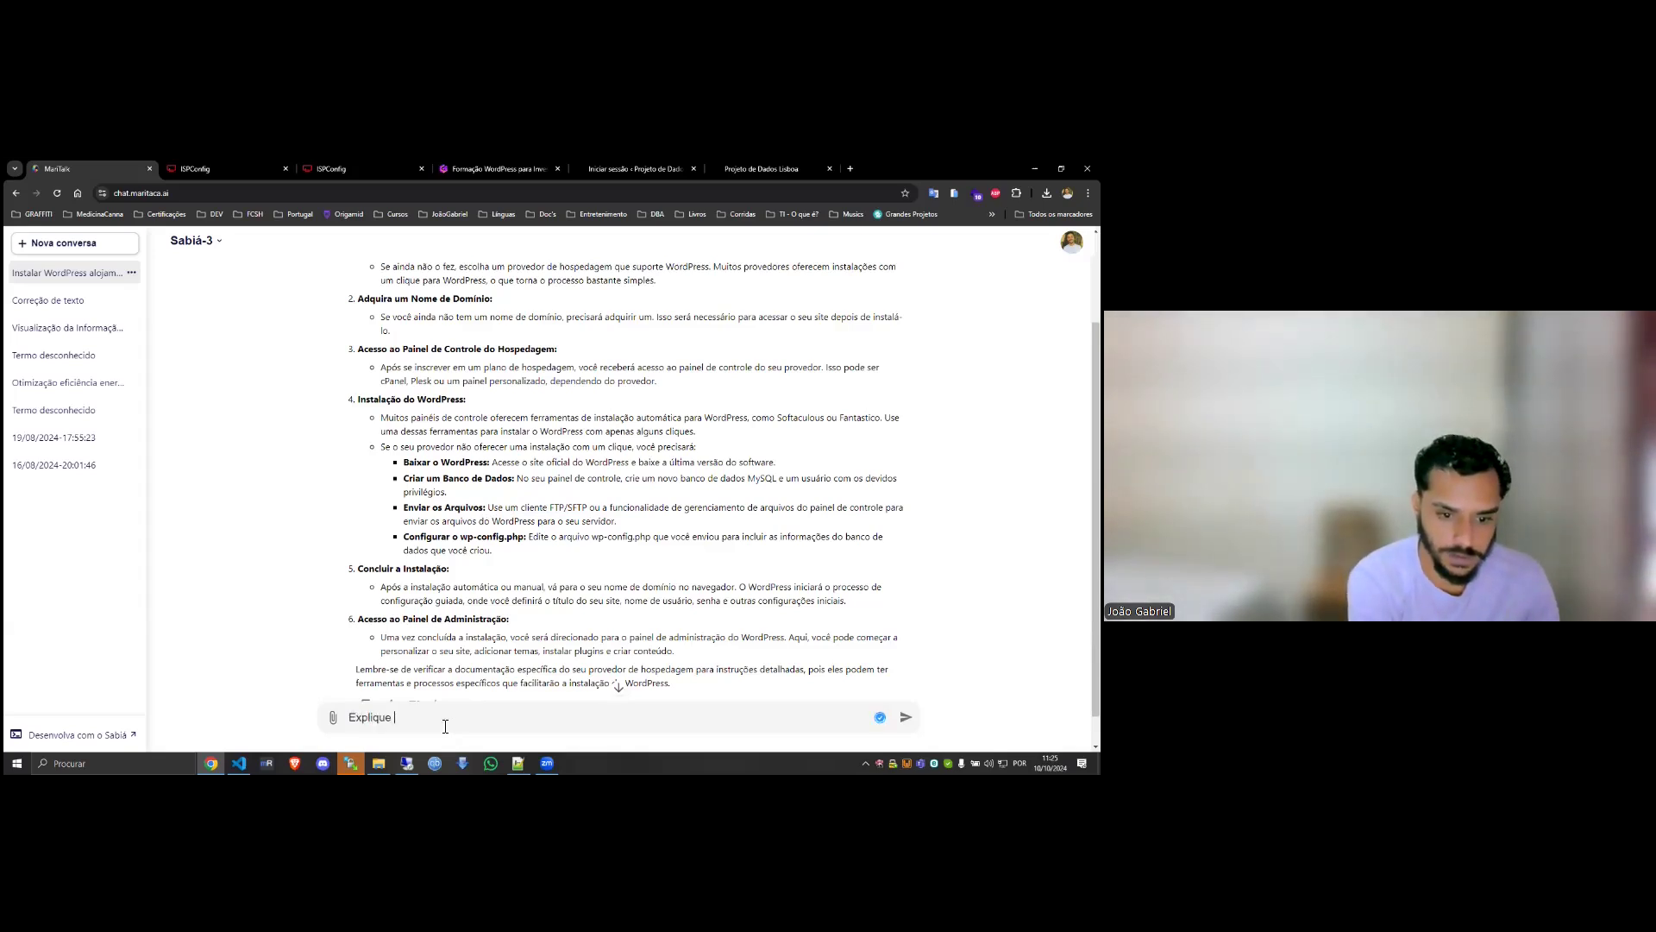
type("melhor o que é :Use um cliente FTP/SFTP")
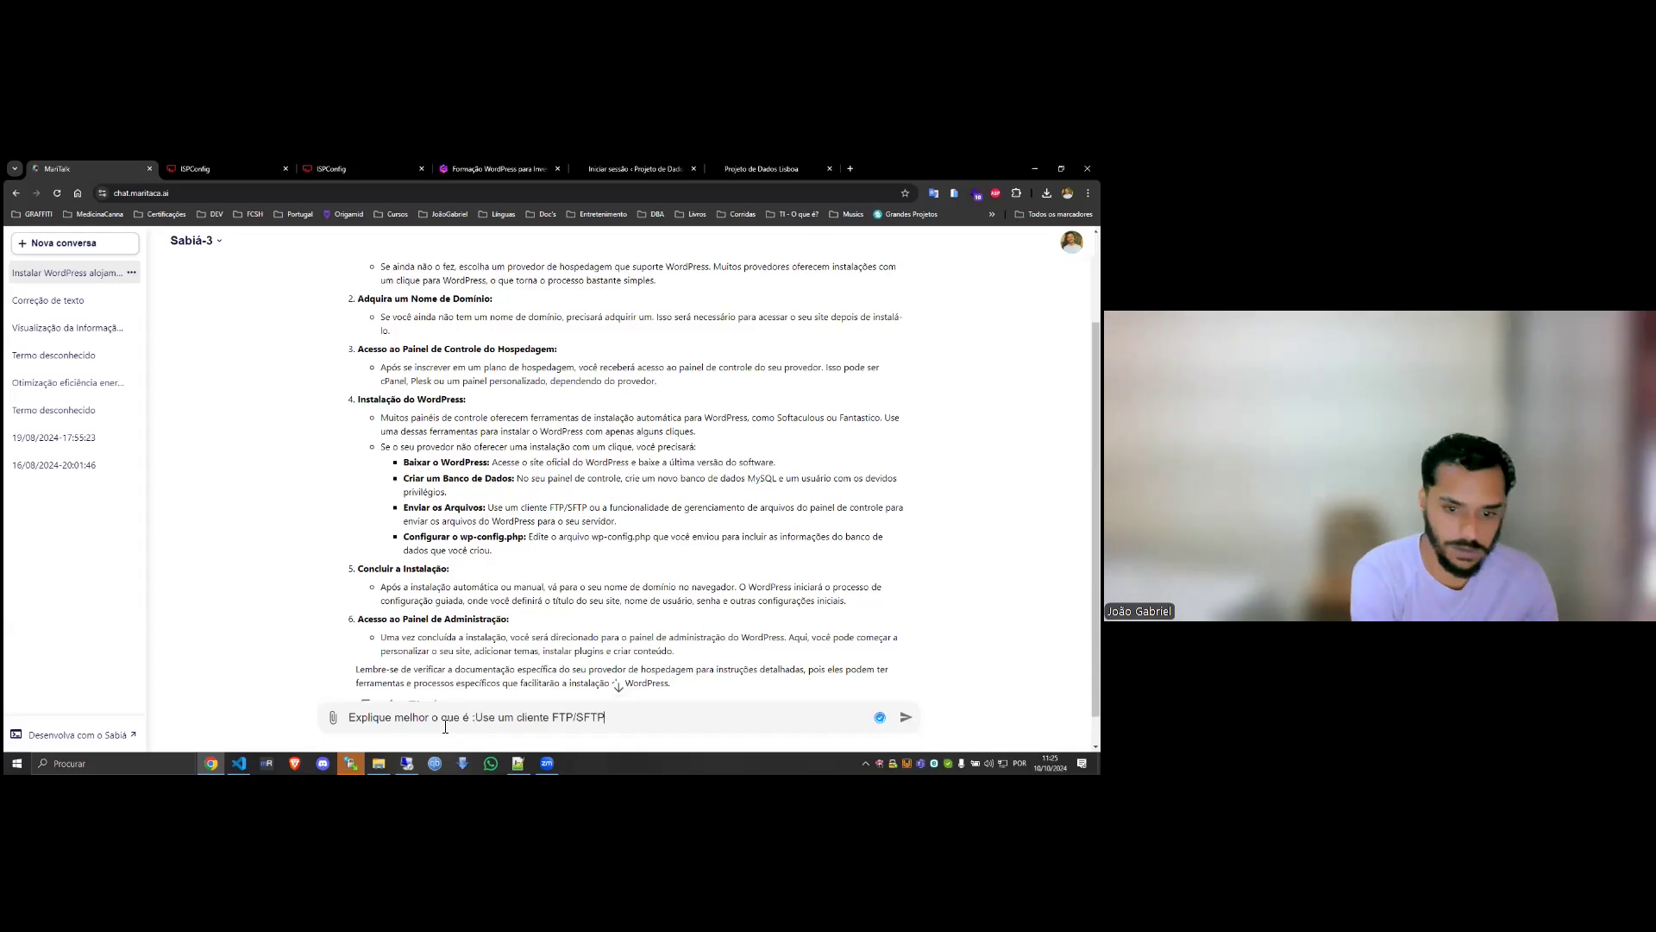
key("Return")
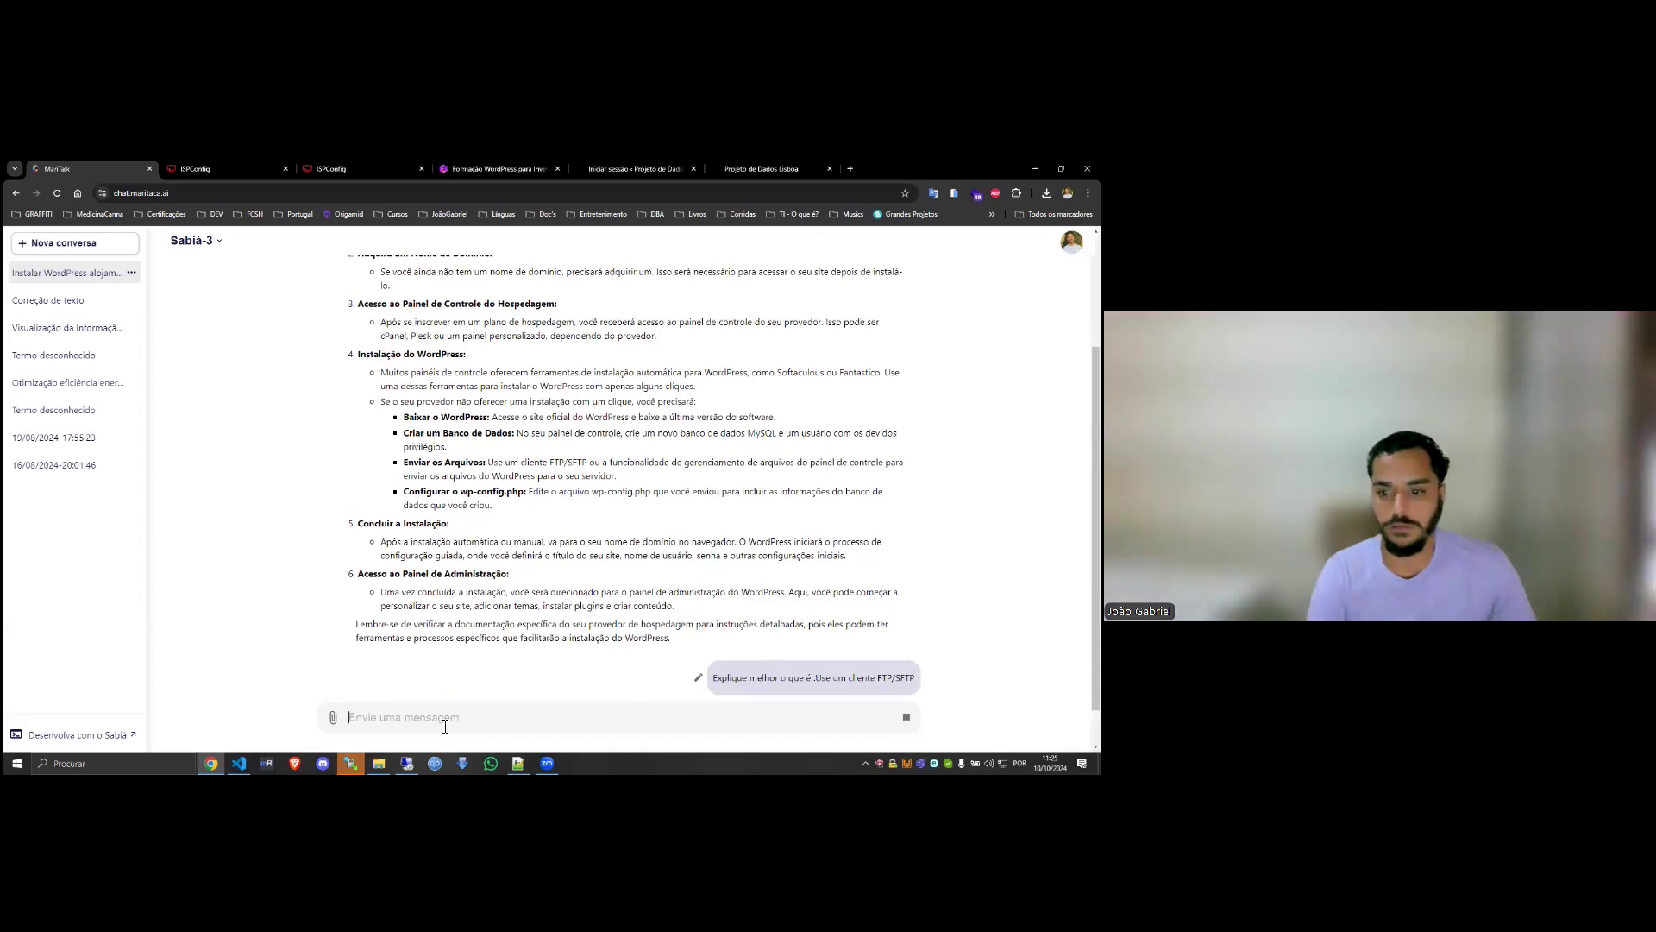